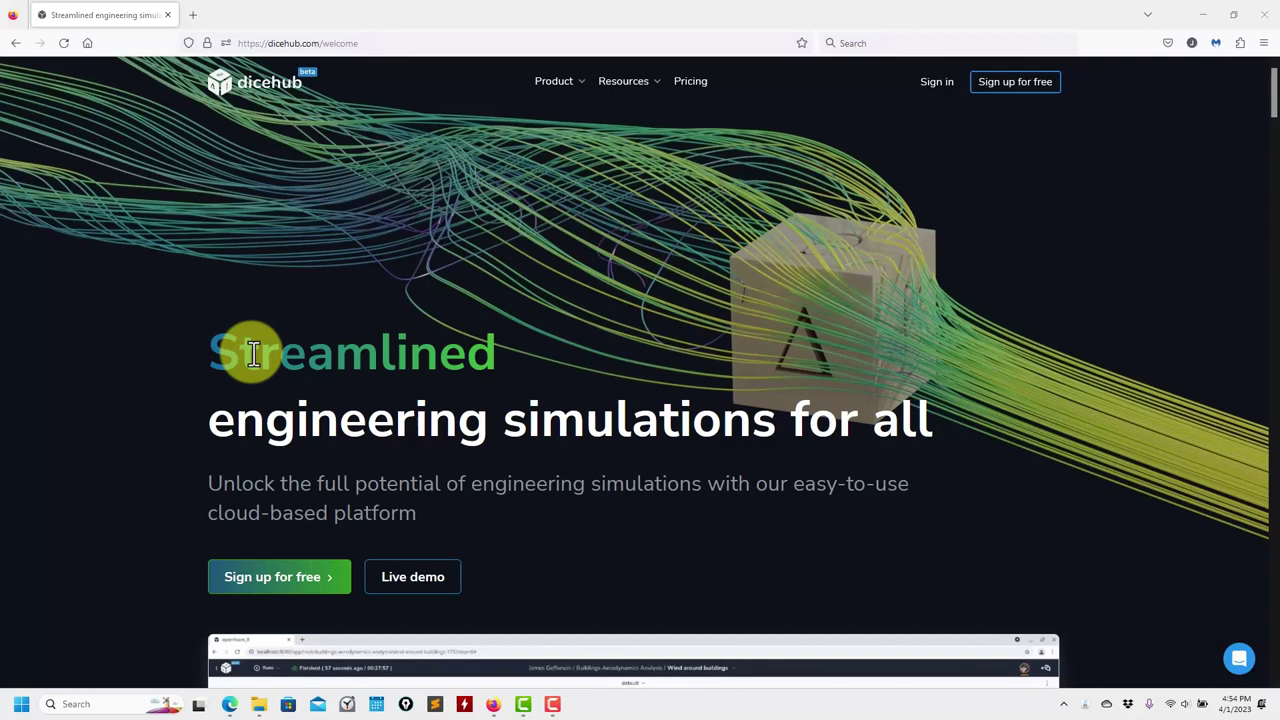
# - Look over the dicehub welcome page, including the demo previews and the user interface overview
pyautogui.scroll(-5, 1027, 250)
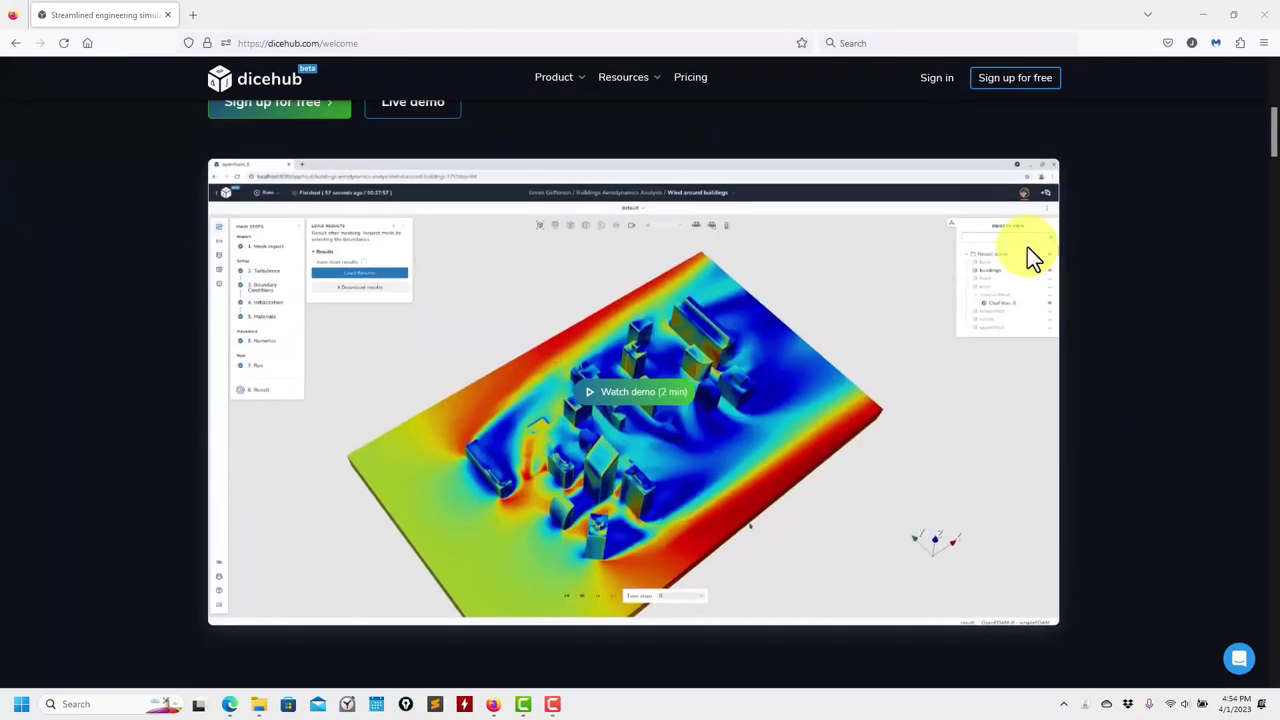
pyautogui.scroll(-4, 1075, 247)
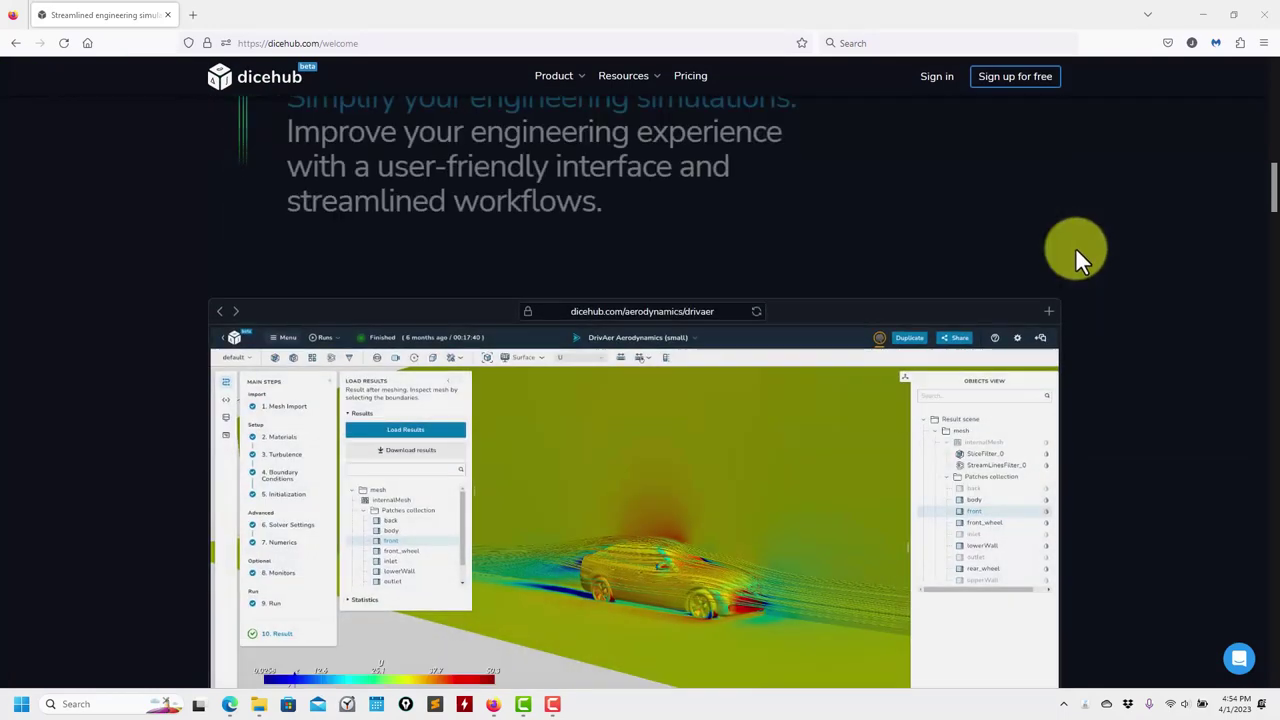
pyautogui.scroll(-10, 1102, 250)
pyautogui.scroll(-10, 1103, 256)
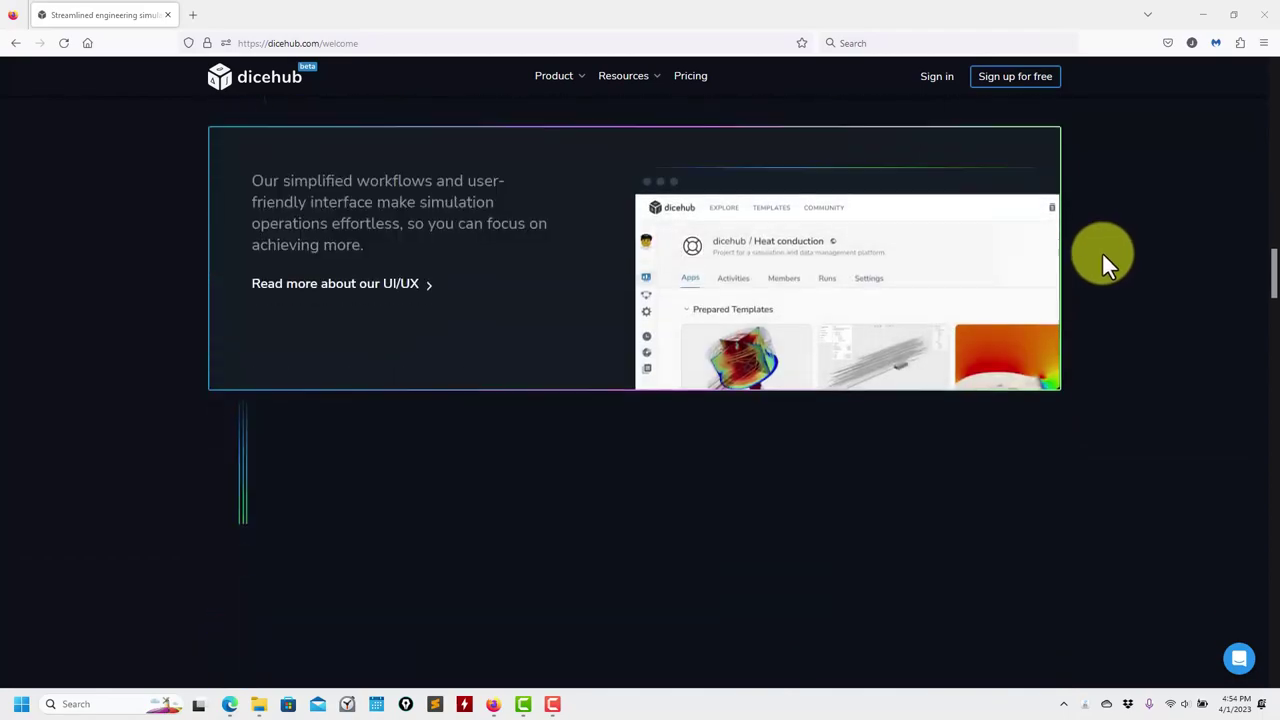
pyautogui.scroll(20, 1102, 252)
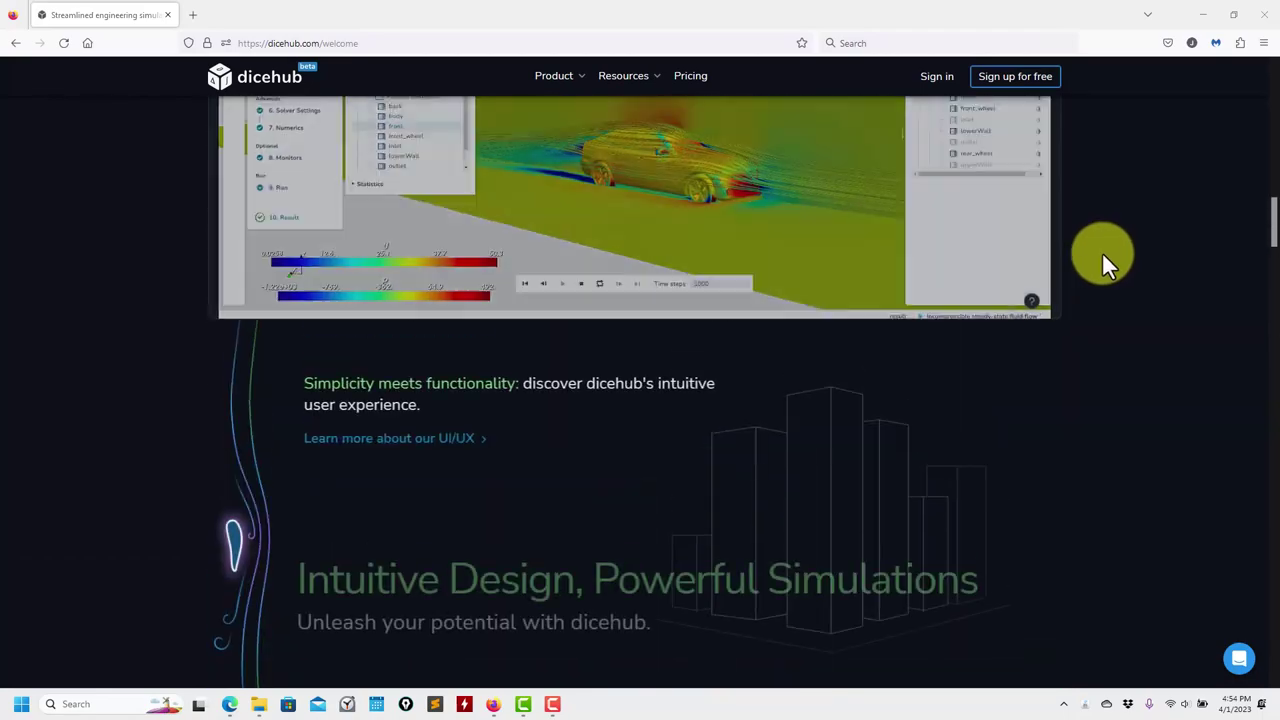
pyautogui.scroll(8, 1102, 252)
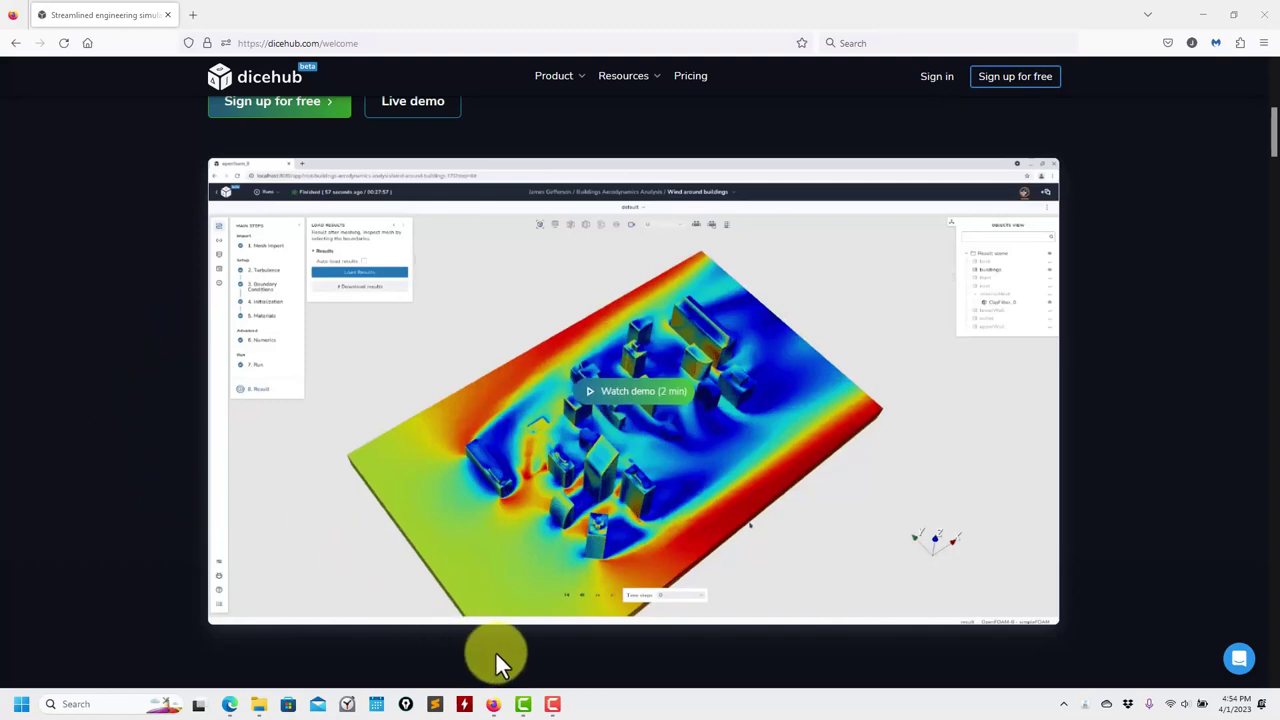
# - Switch to Microsoft Edge and browse dicehub's Community applications, Templates and Explore project list
pyautogui.click(230, 704)
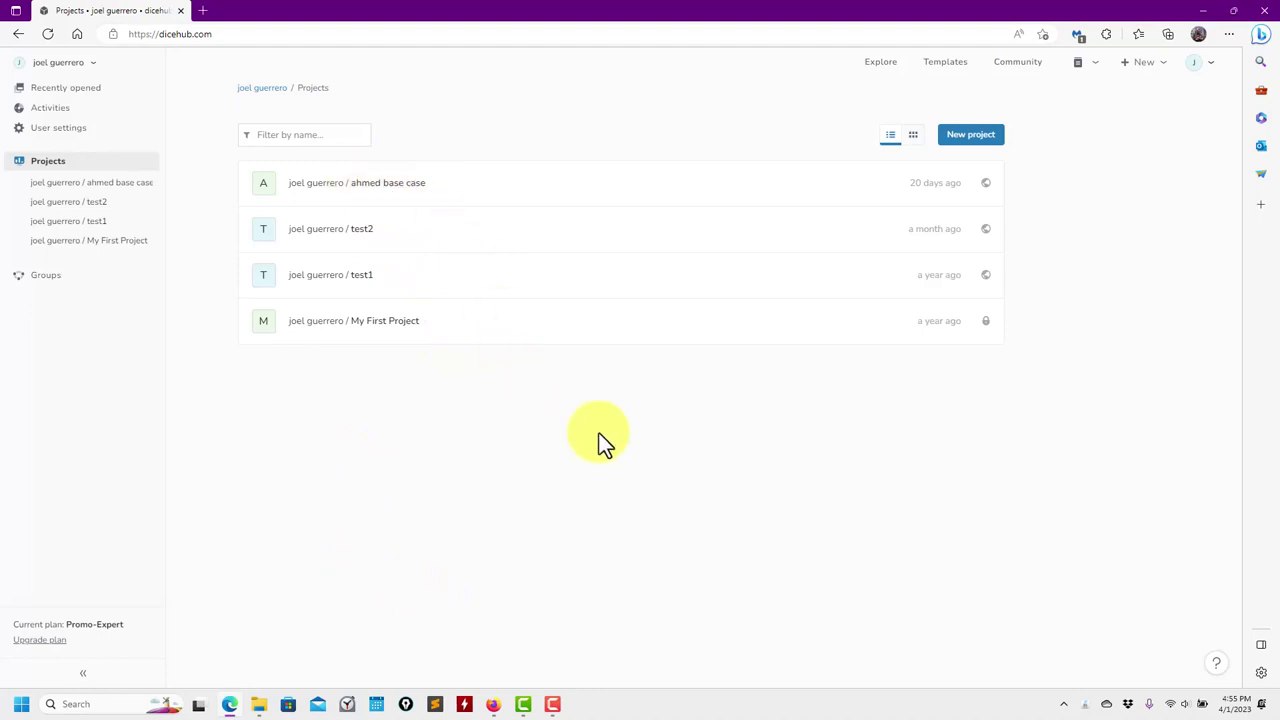
pyautogui.click(1016, 70)
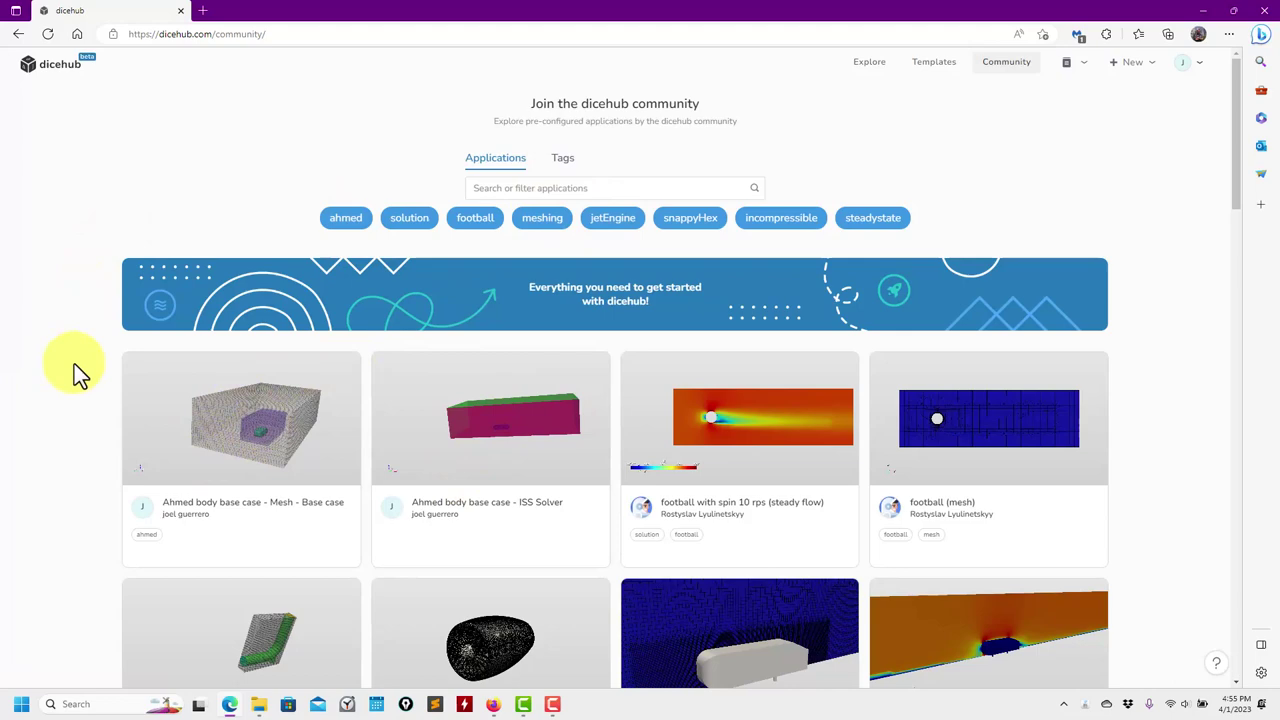
pyautogui.click(934, 62)
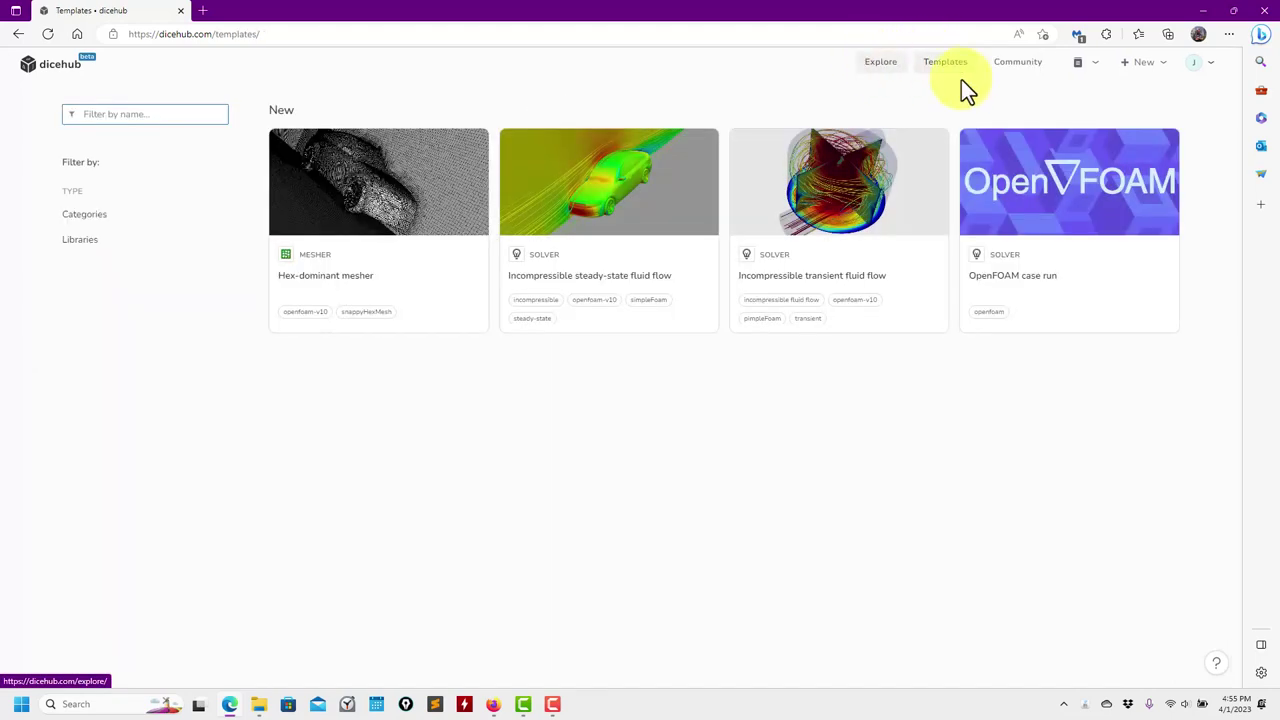
pyautogui.click(880, 78)
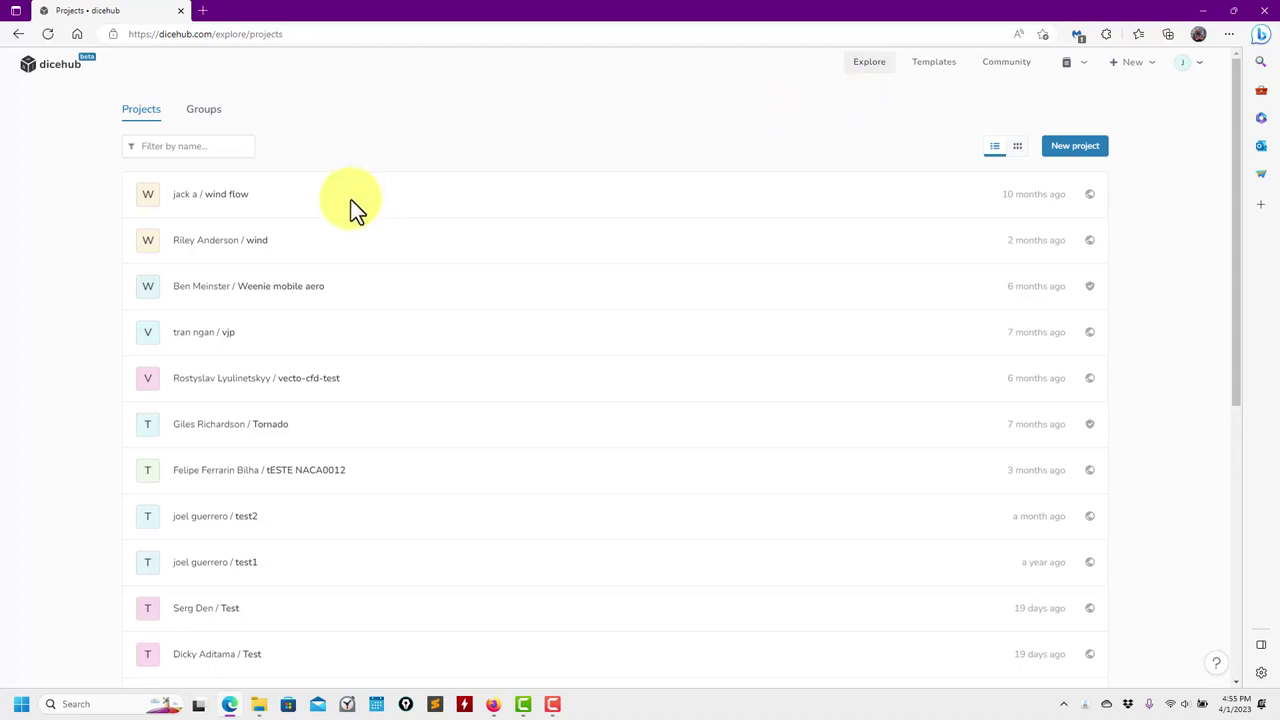
pyautogui.scroll(-10, 283, 297)
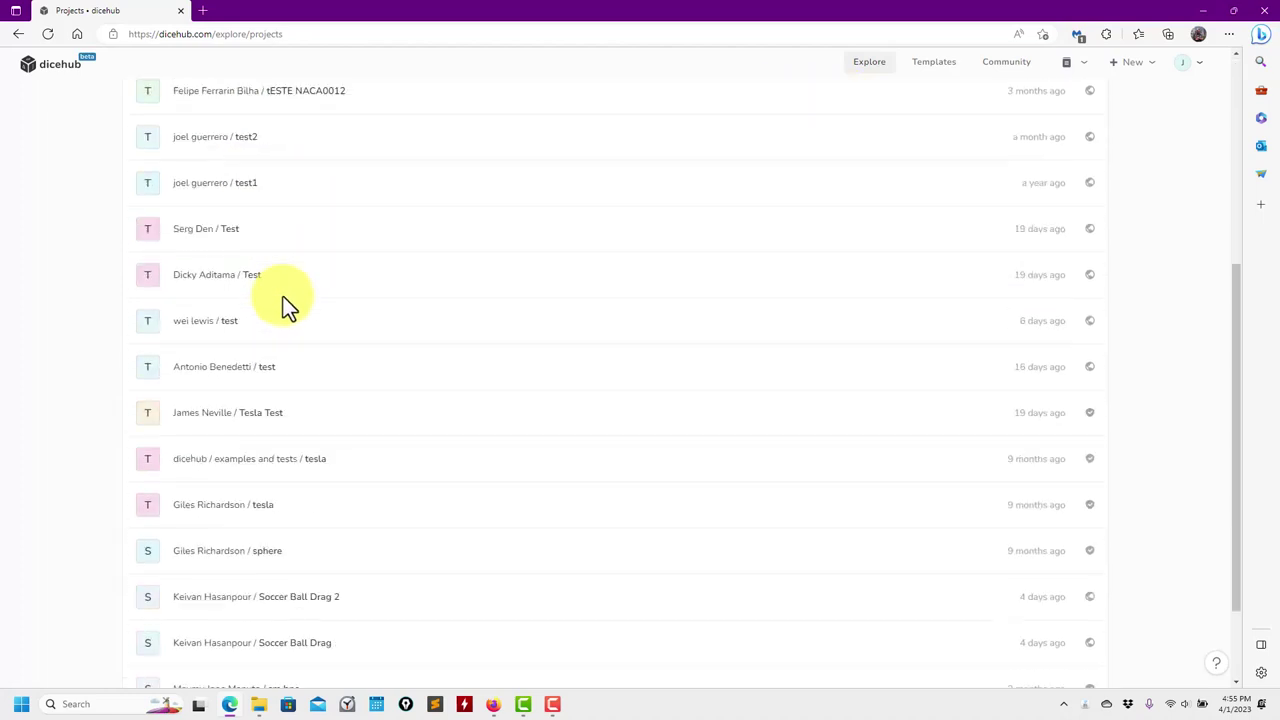
pyautogui.scroll(10, 288, 292)
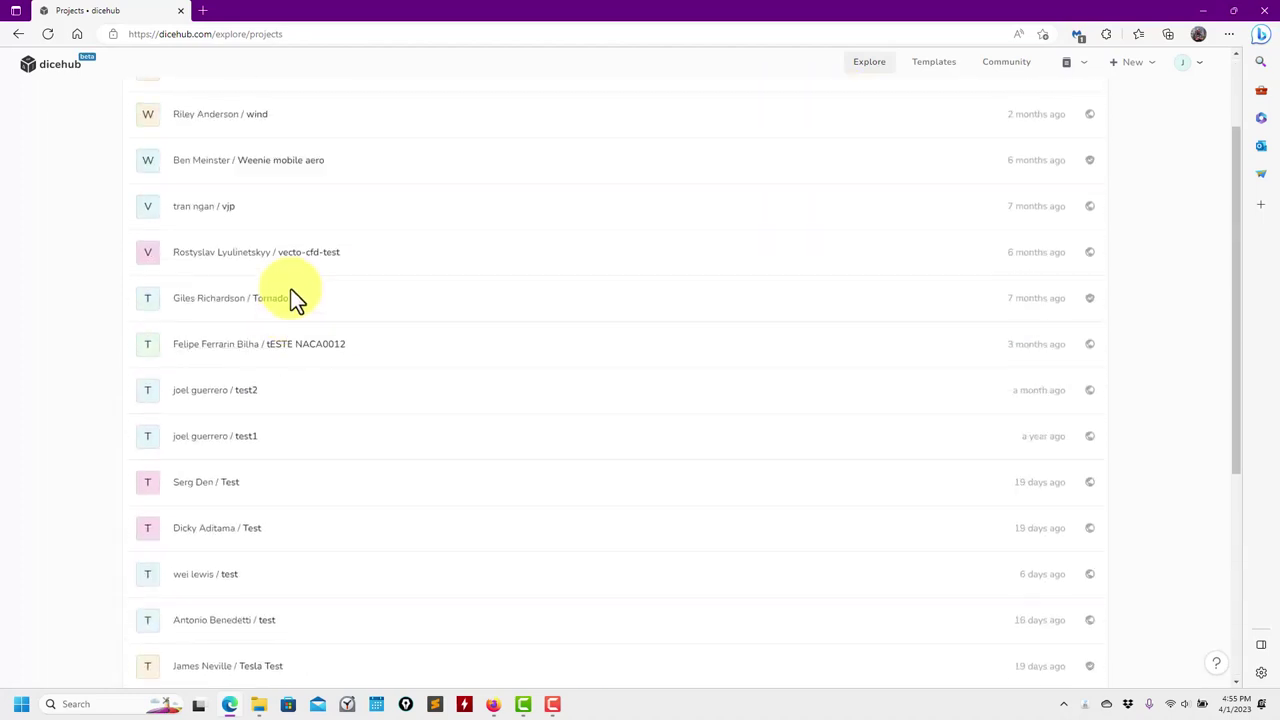
# - Return to the personal project list and open the clean-mesh v1 app in the ahmed base case project
pyautogui.click(58, 72)
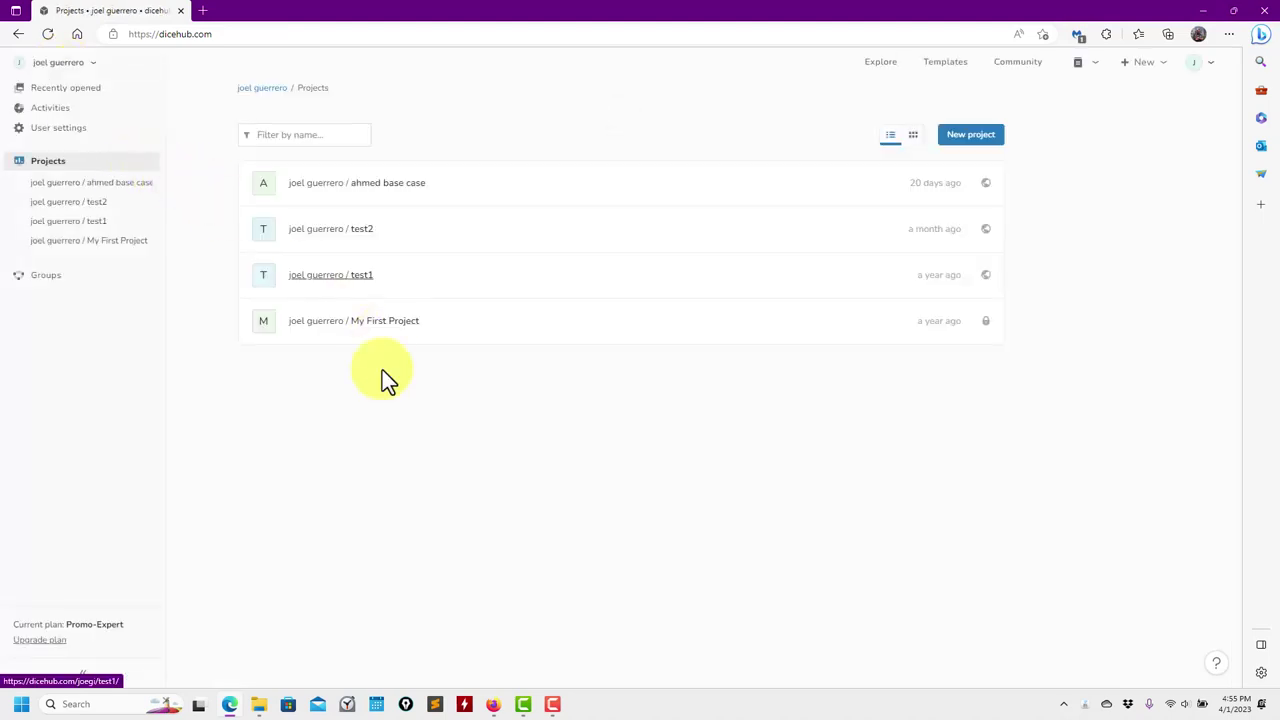
pyautogui.click(392, 192)
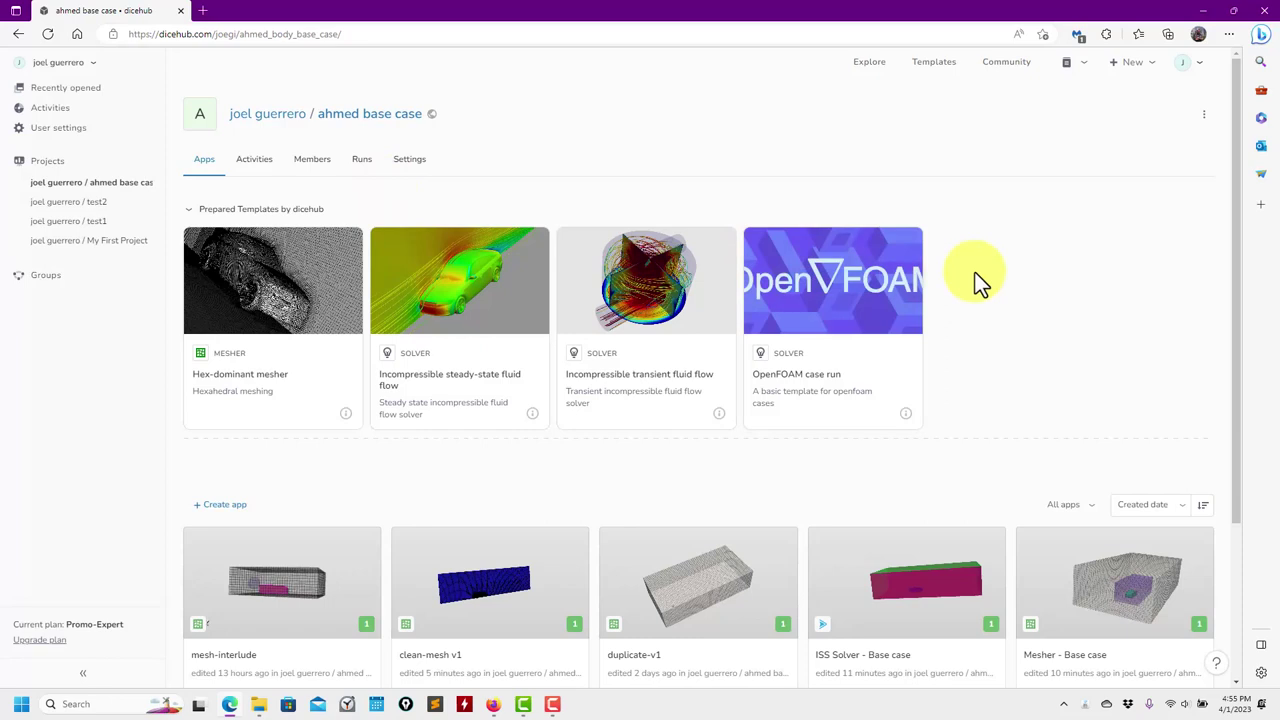
pyautogui.scroll(-2, 976, 280)
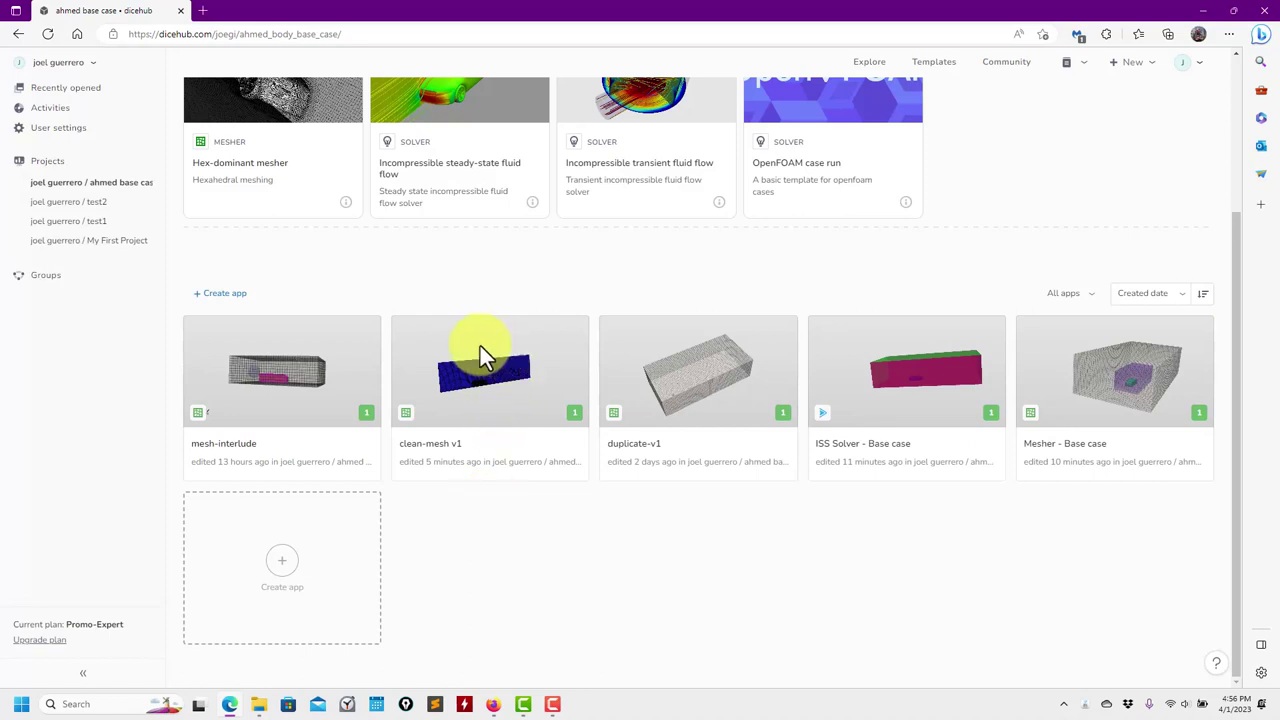
pyautogui.click(503, 364)
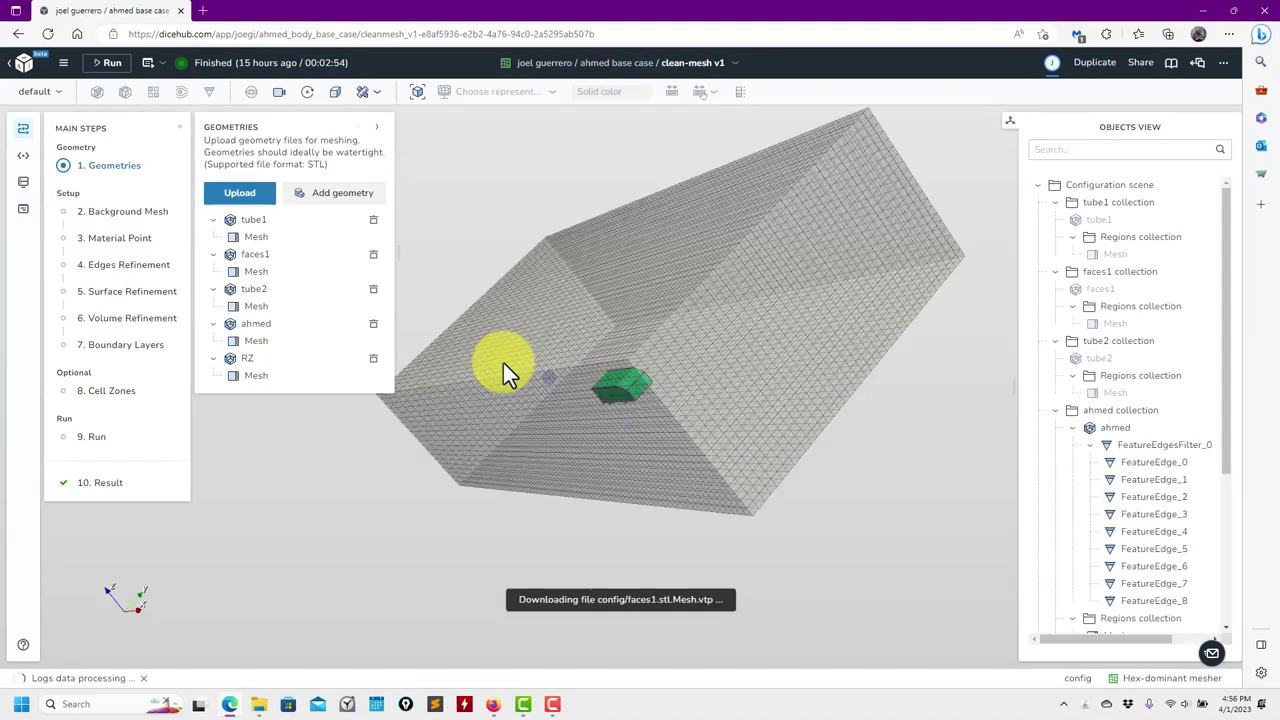
# - Review the web sharing and community publishing options of the clean-mesh v1 app
pyautogui.click(1141, 63)
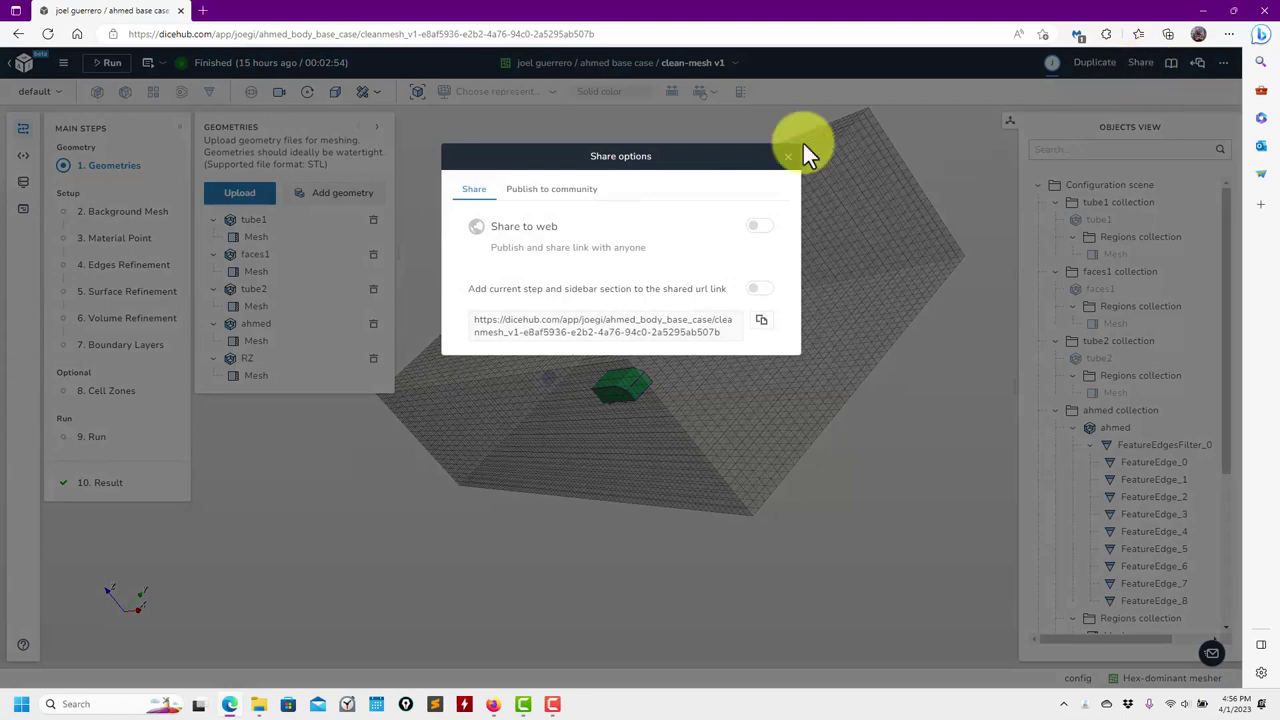
pyautogui.click(548, 193)
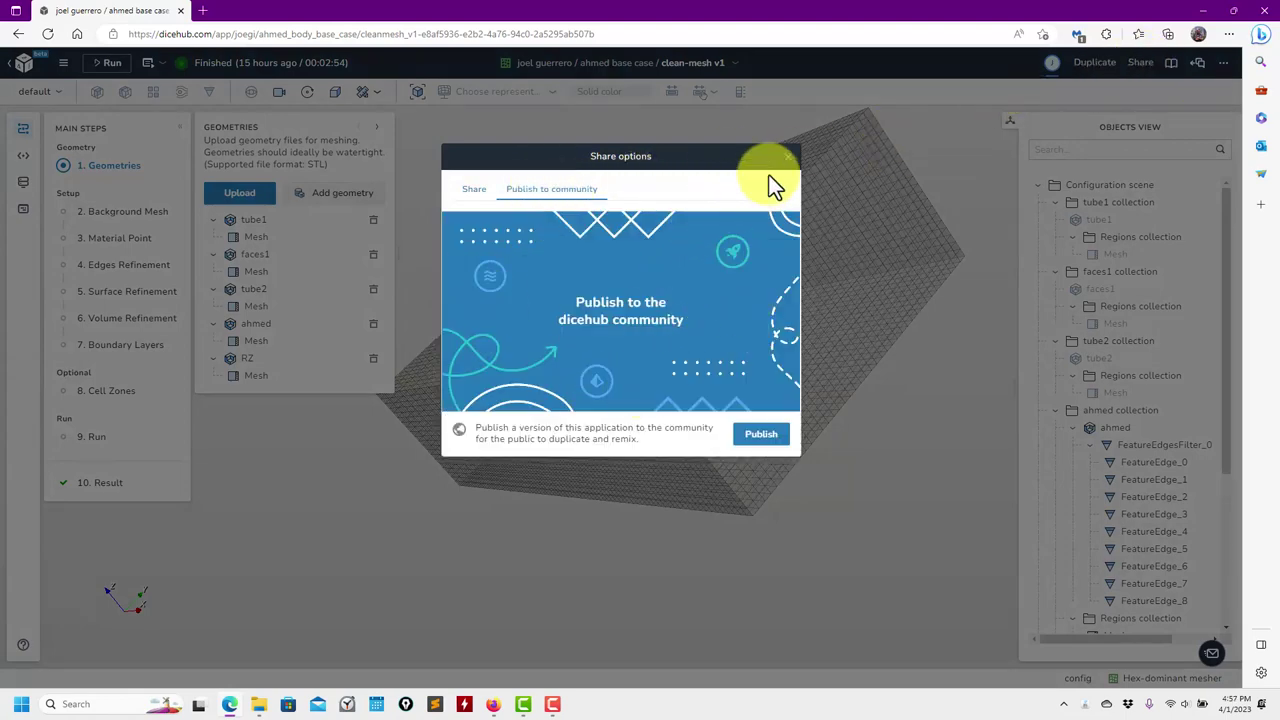
pyautogui.click(788, 157)
# - Open the meshing result of clean-mesh v1 and examine the mesh around the Ahmed body
pyautogui.moveTo(377, 539); pyautogui.dragTo(243, 468)
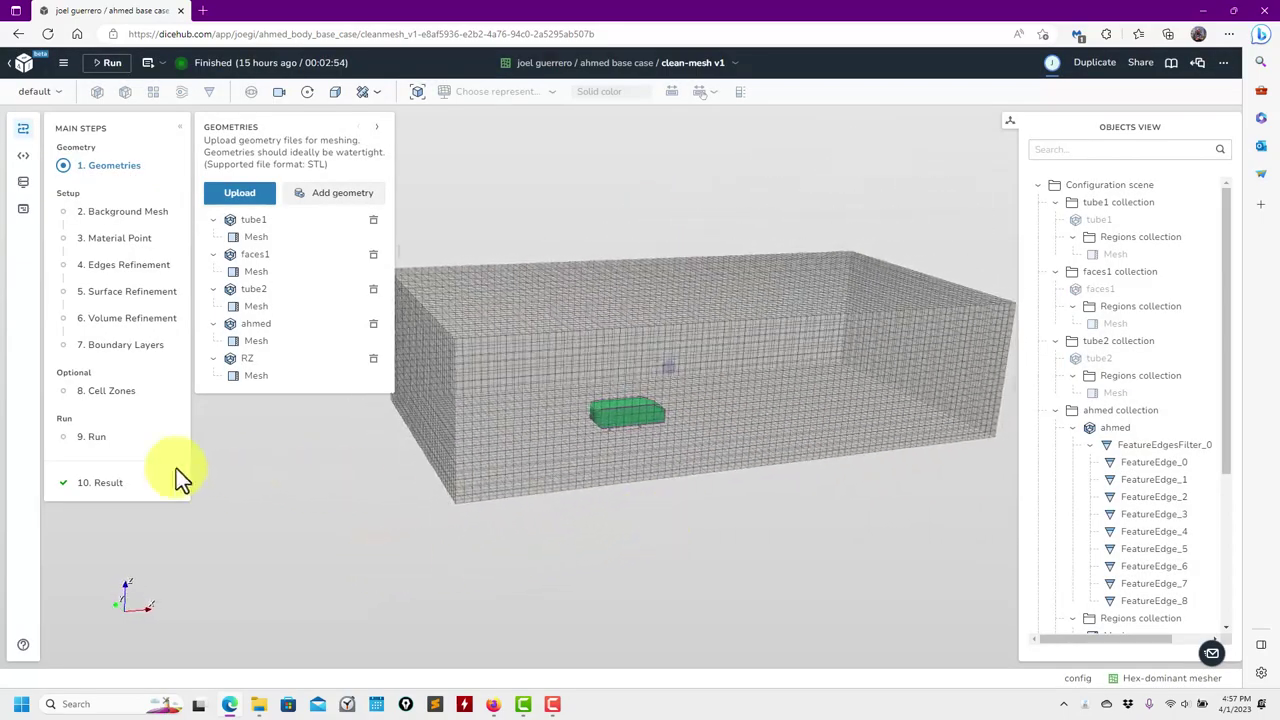
pyautogui.click(112, 488)
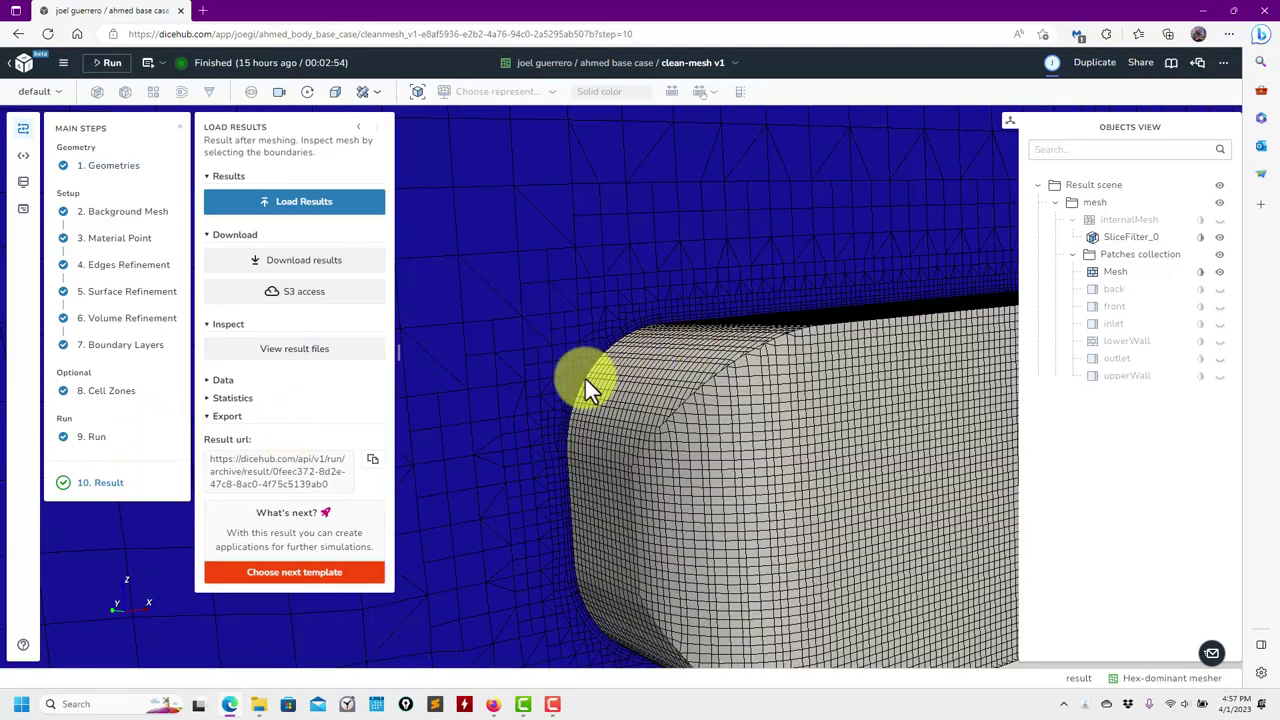
pyautogui.scroll(-5, 570, 395)
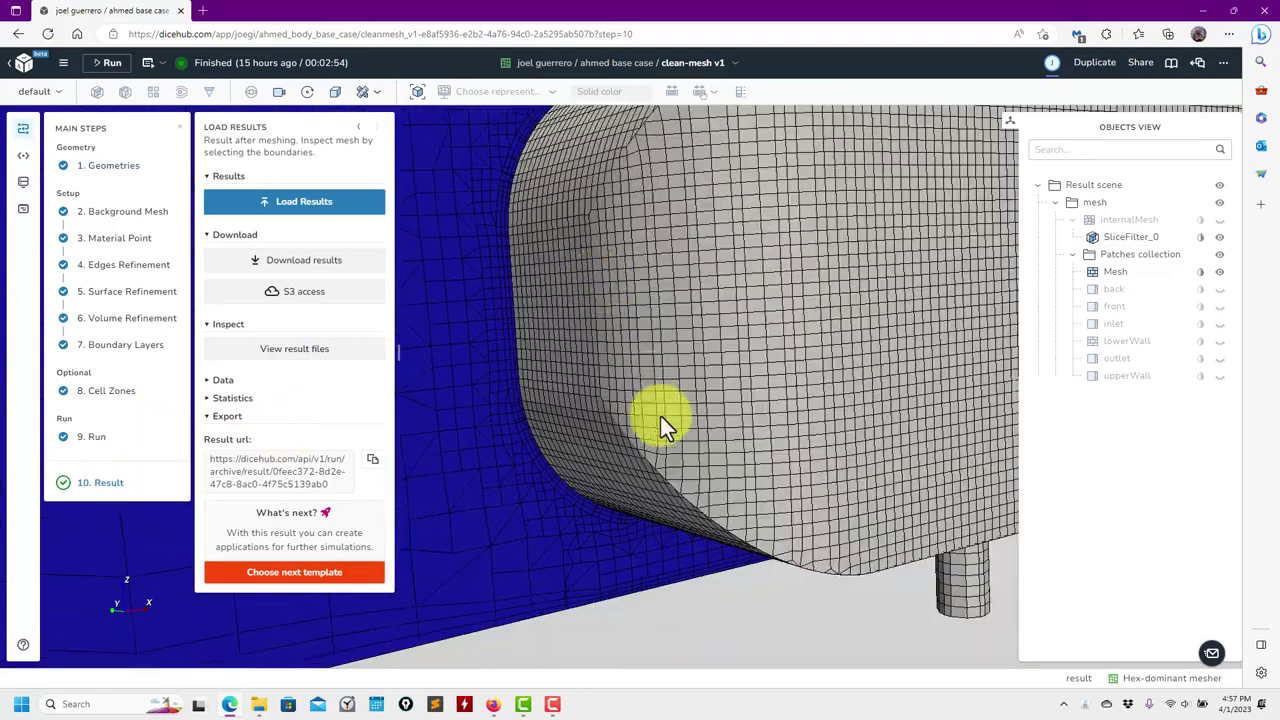
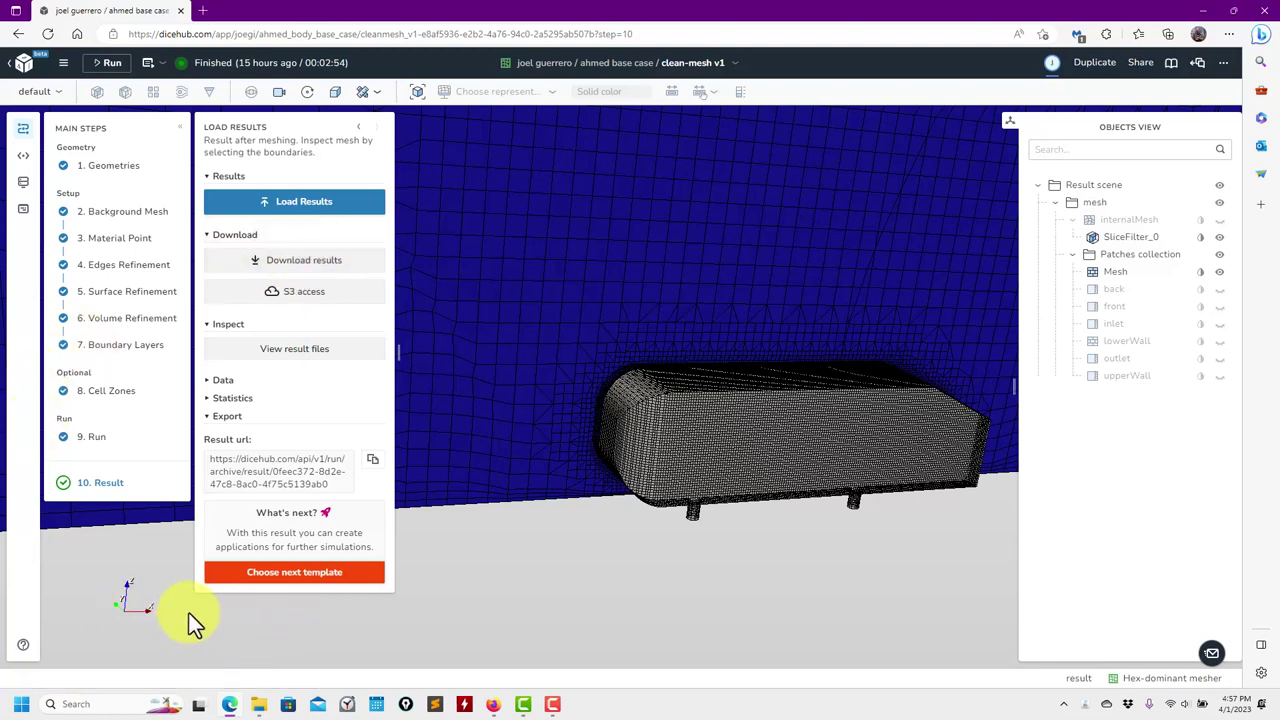
# - Create a solver app from the clean-mesh v1 result using the Incompressible steady-state fluid flow template
pyautogui.click(286, 577)
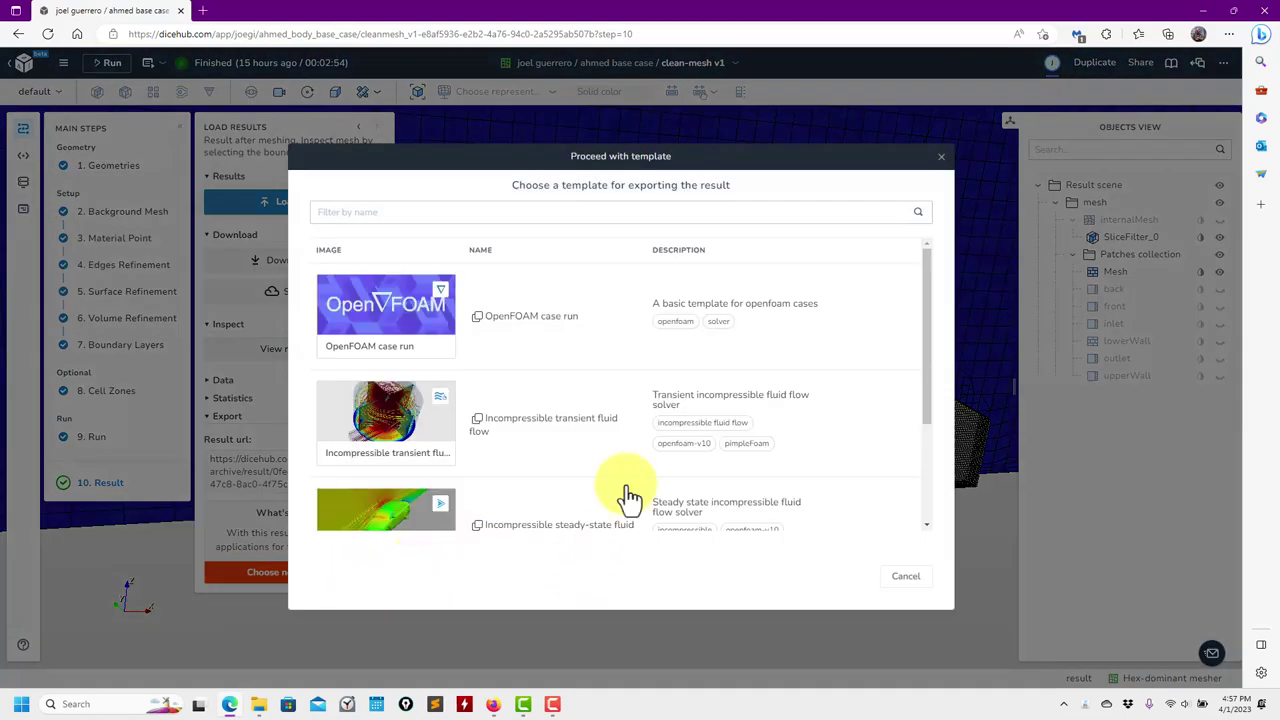
pyautogui.scroll(-2, 610, 440)
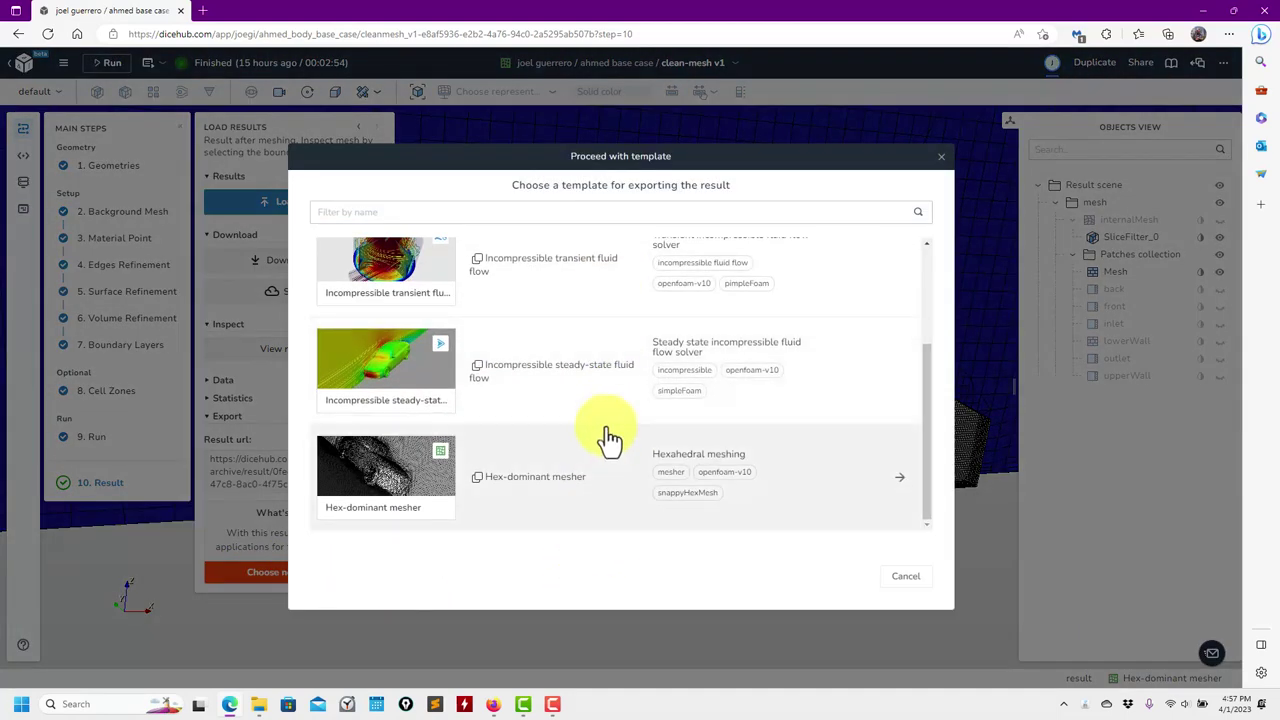
pyautogui.scroll(3, 610, 440)
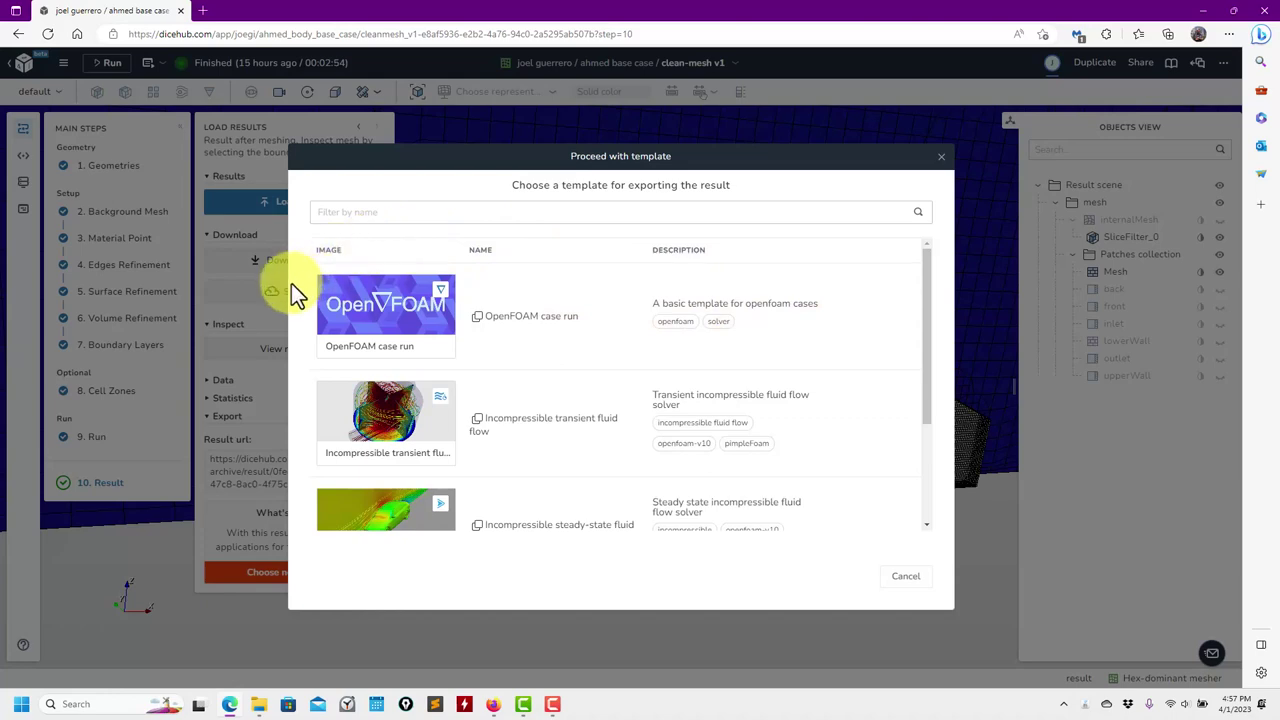
pyautogui.scroll(-1, 580, 352)
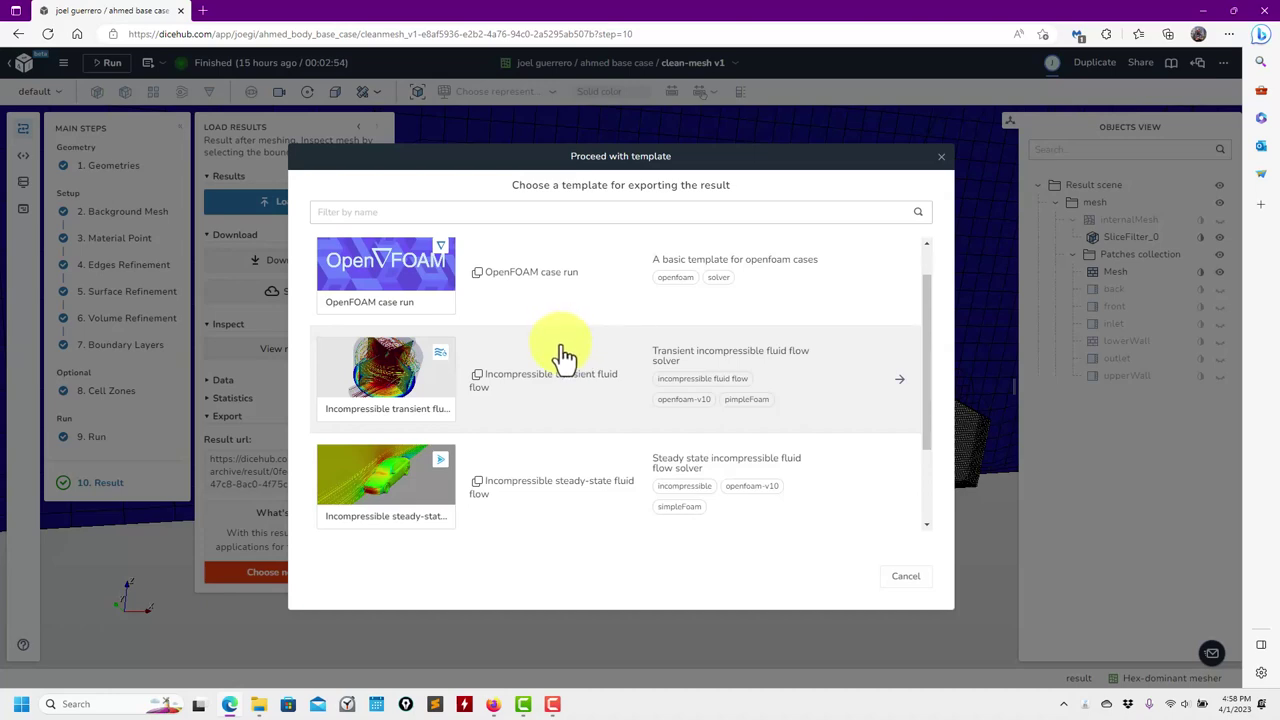
pyautogui.scroll(-1, 561, 360)
pyautogui.scroll(-1, 555, 370)
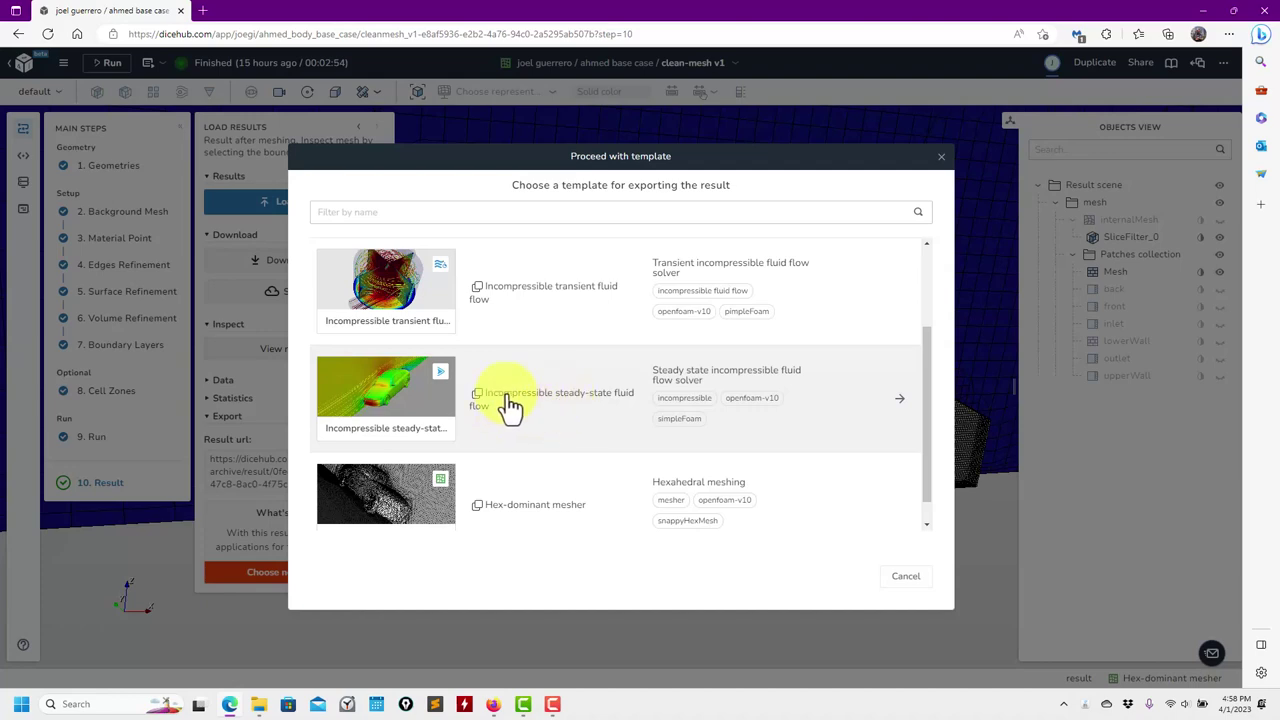
pyautogui.click(507, 406)
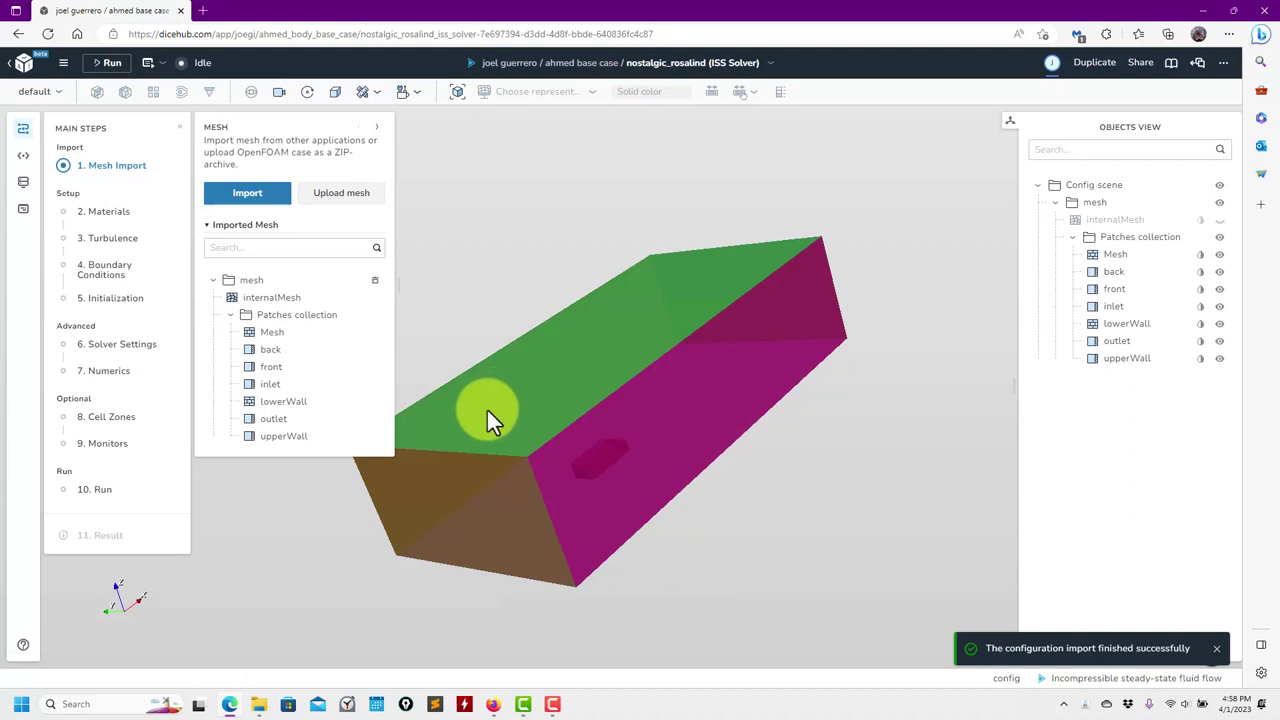
# - Inspect the imported mesh in the new solver app and check which configurations are available for mesh import
pyautogui.moveTo(556, 375); pyautogui.dragTo(615, 371)
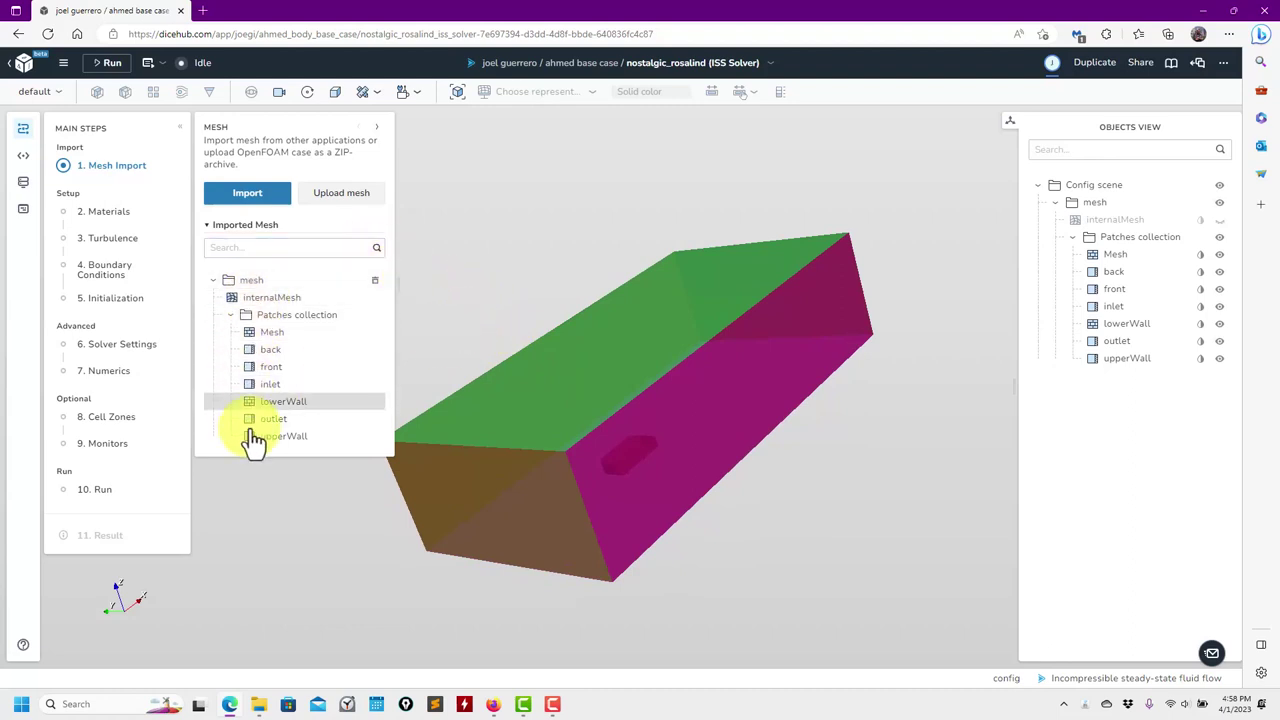
pyautogui.moveTo(230, 506); pyautogui.dragTo(283, 502)
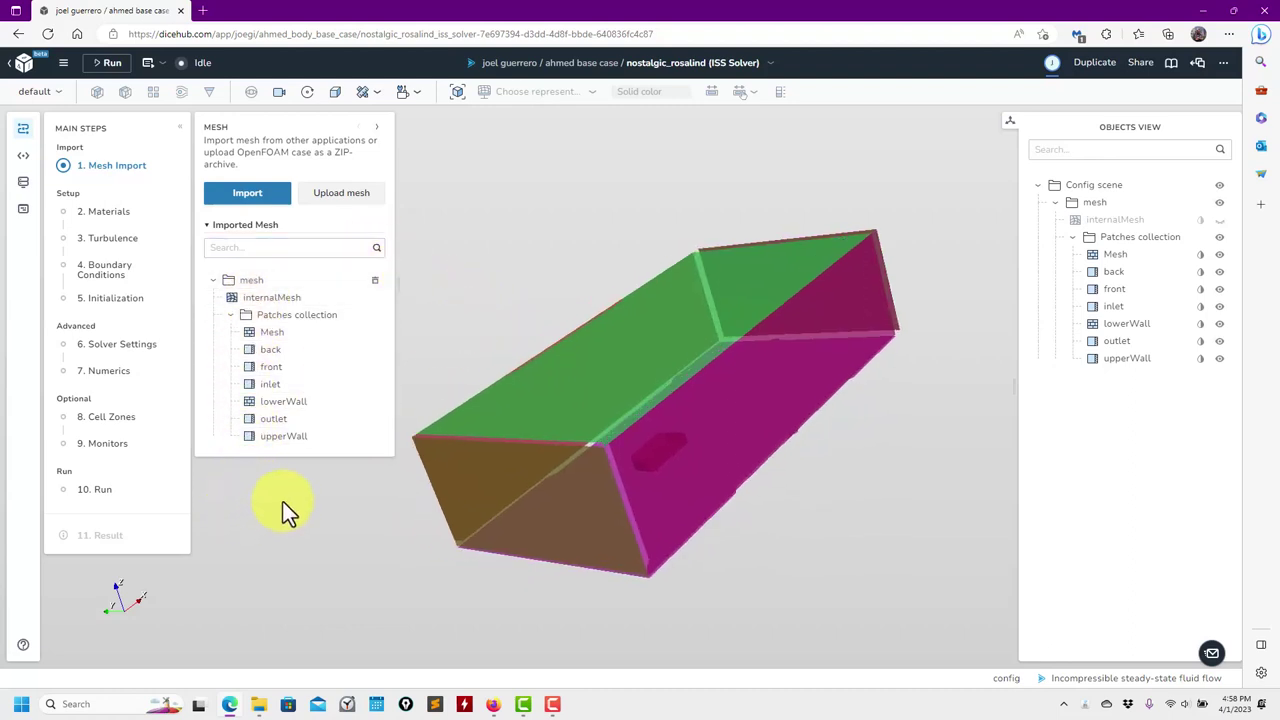
pyautogui.click(242, 202)
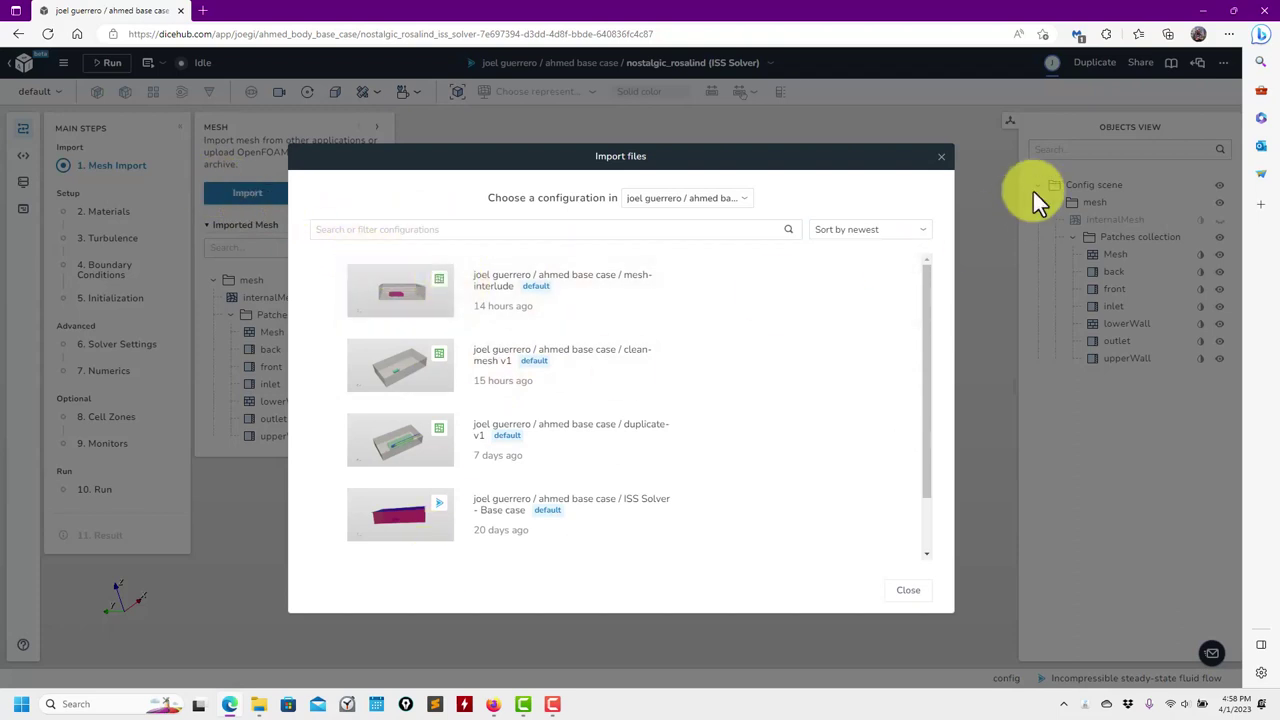
pyautogui.click(938, 157)
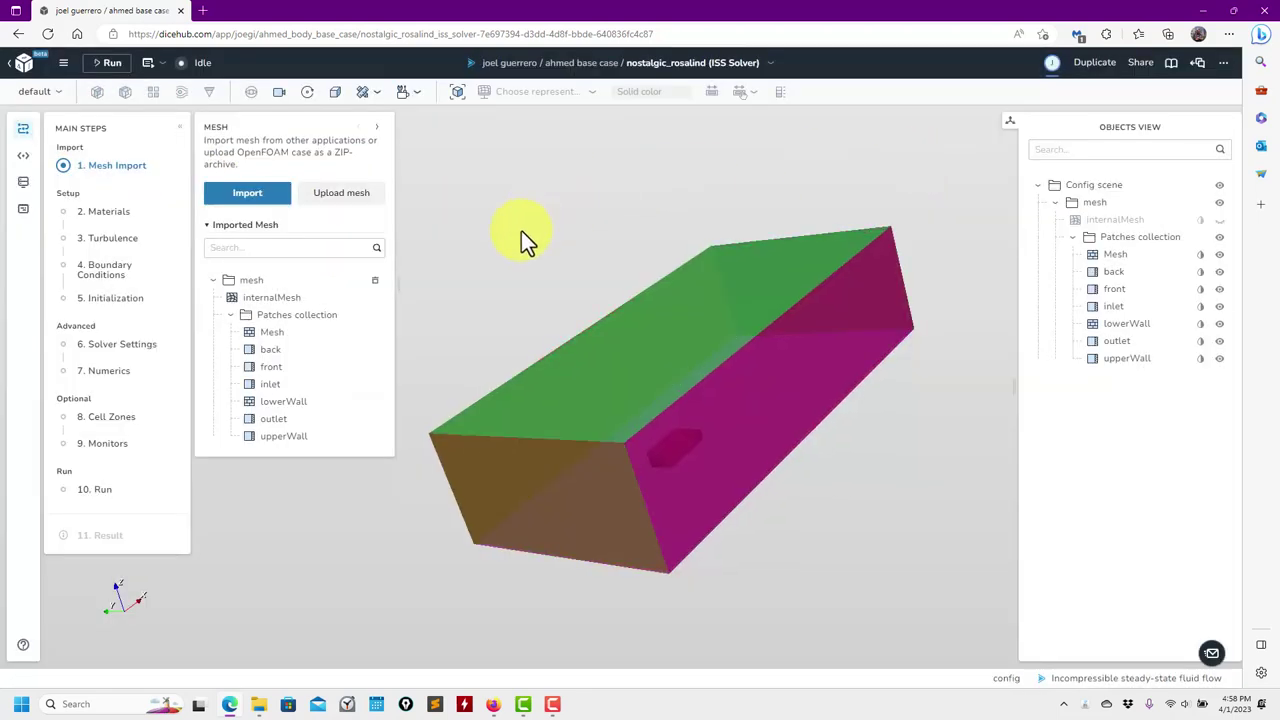
pyautogui.moveTo(521, 231); pyautogui.dragTo(546, 225)
pyautogui.moveTo(518, 266); pyautogui.dragTo(506, 273)
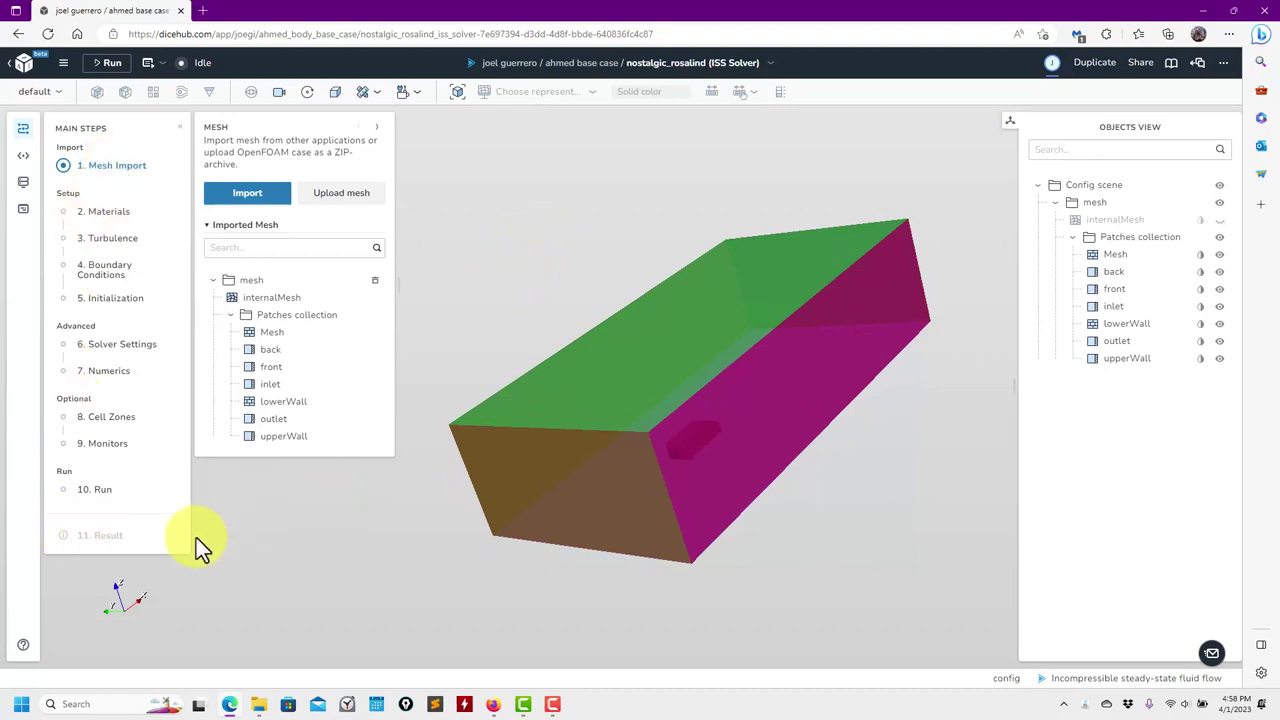
# - Review the management, sharing and community publishing options of the nostalgic_rosalind (ISS Solver) app without publishing it
pyautogui.click(1224, 63)
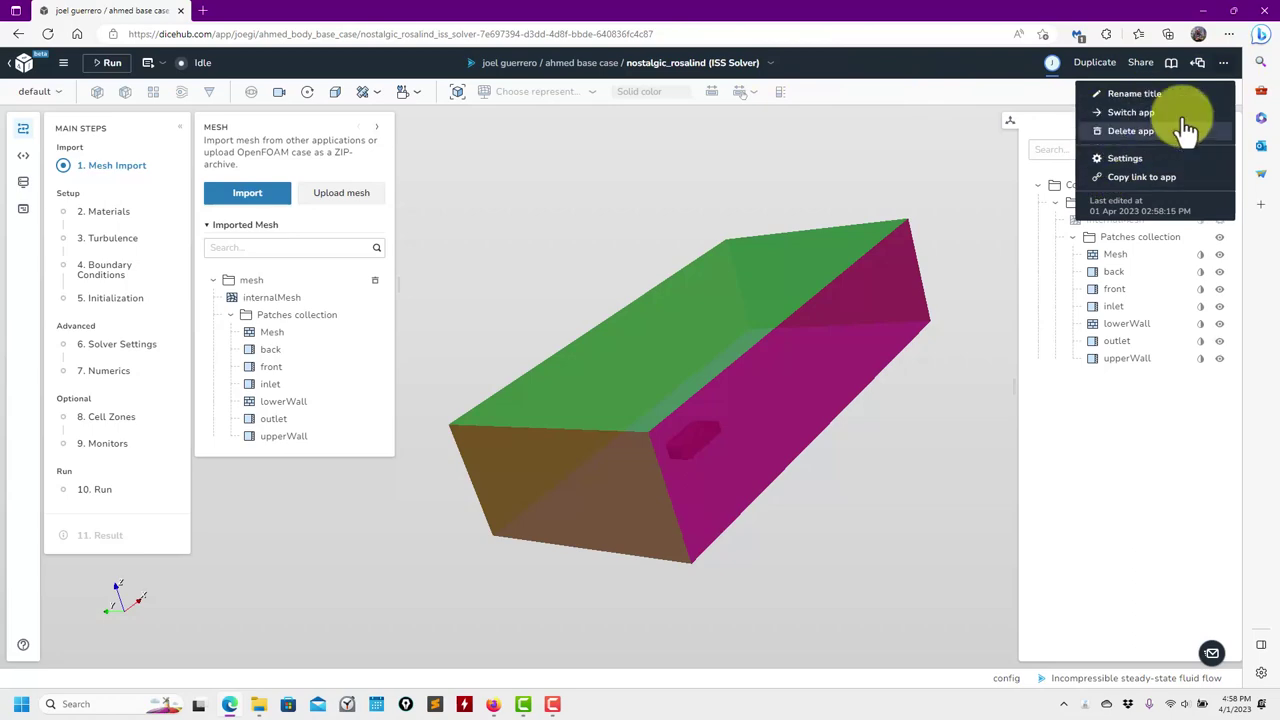
pyautogui.click(1140, 63)
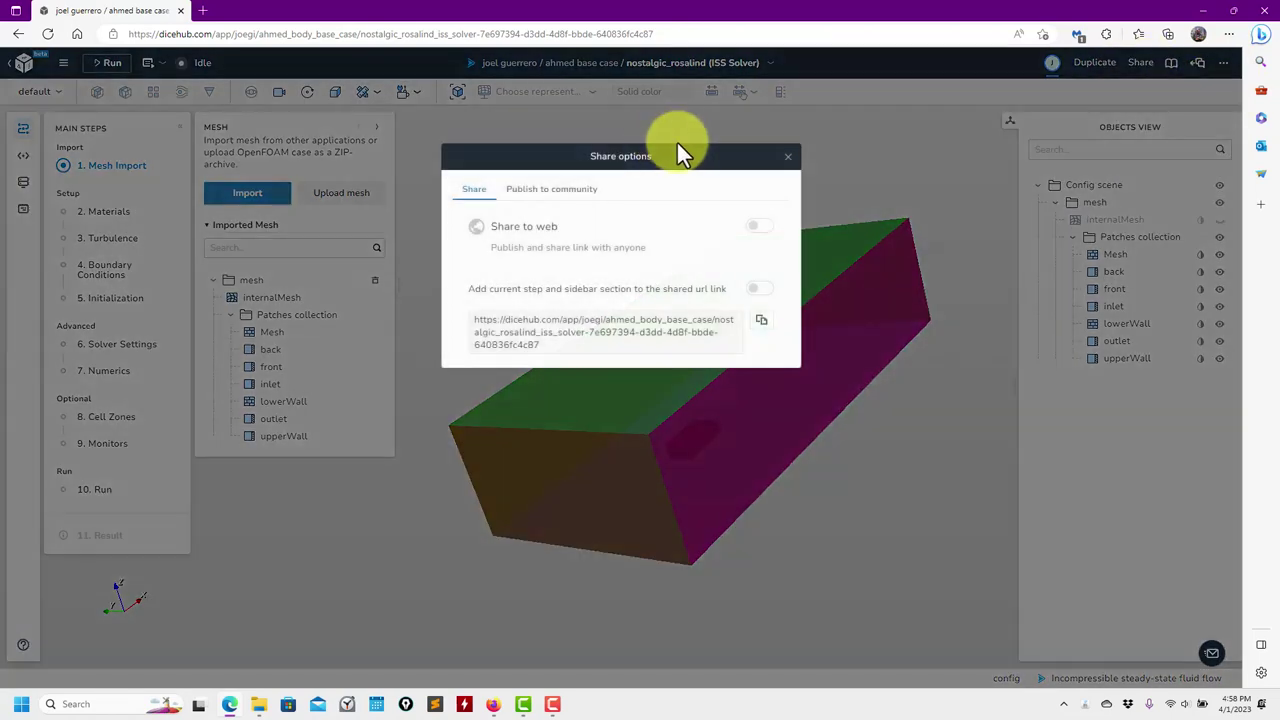
pyautogui.click(551, 189)
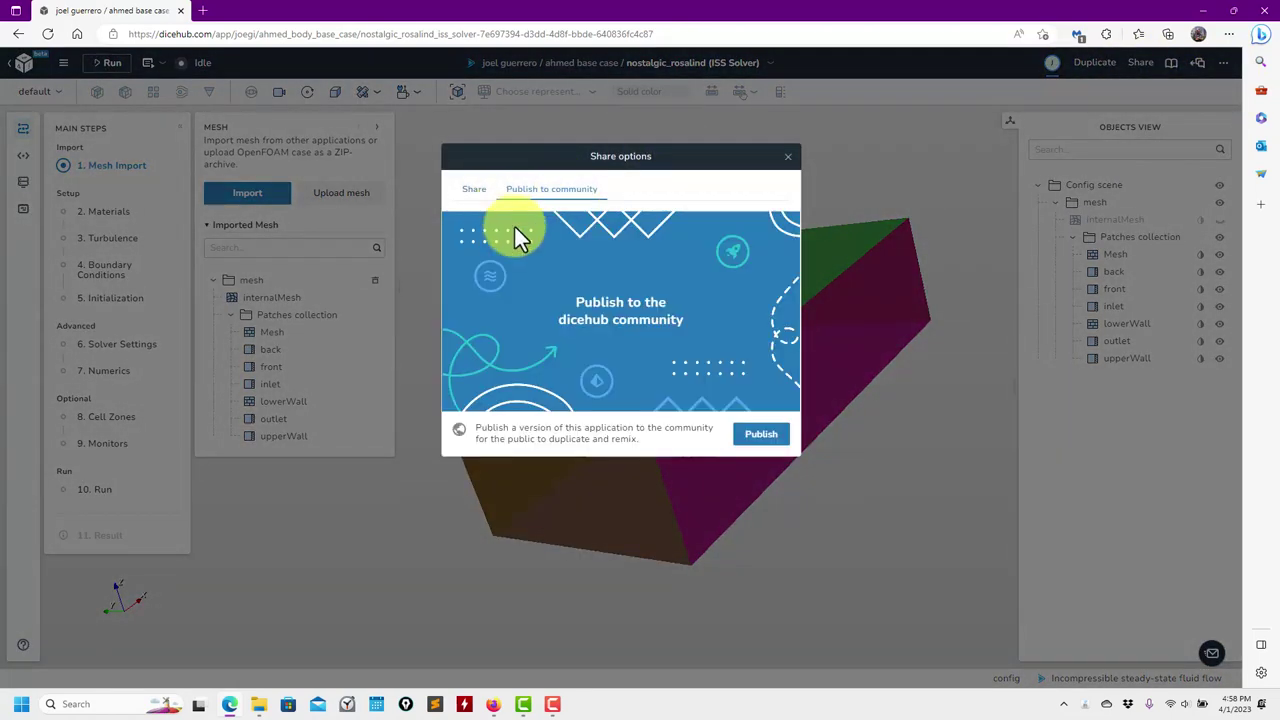
pyautogui.click(761, 434)
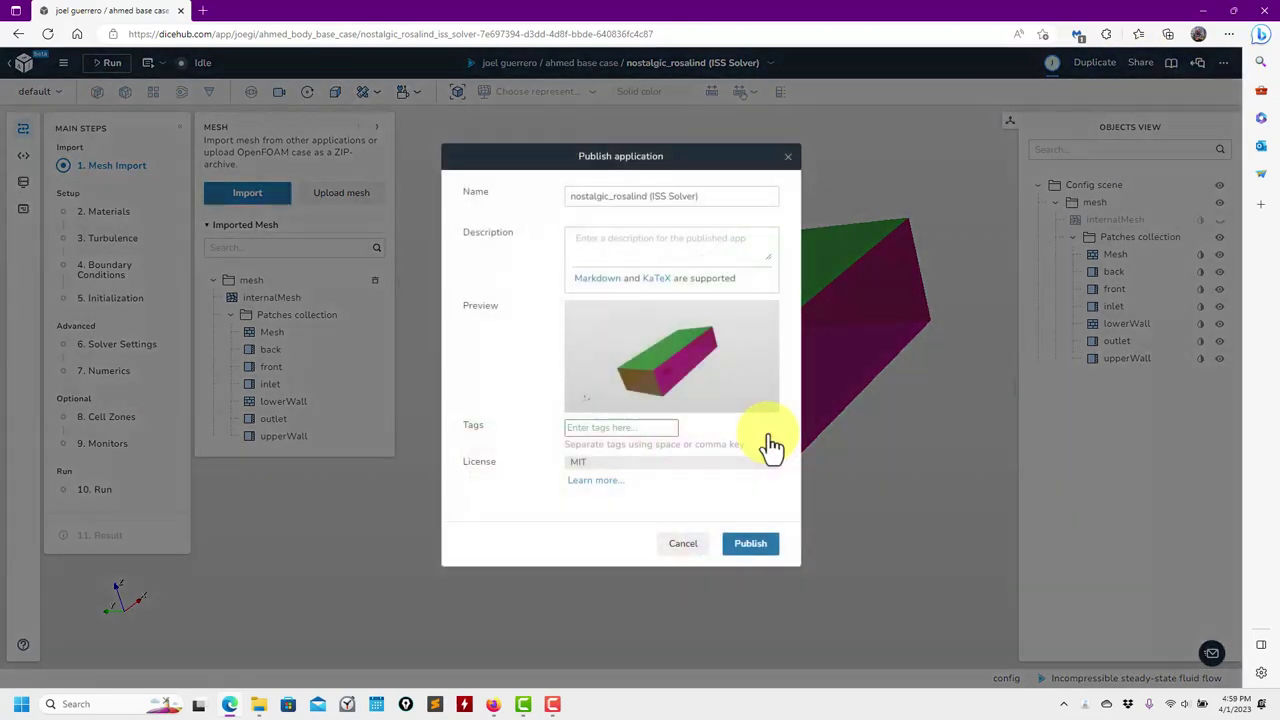
pyautogui.click(788, 157)
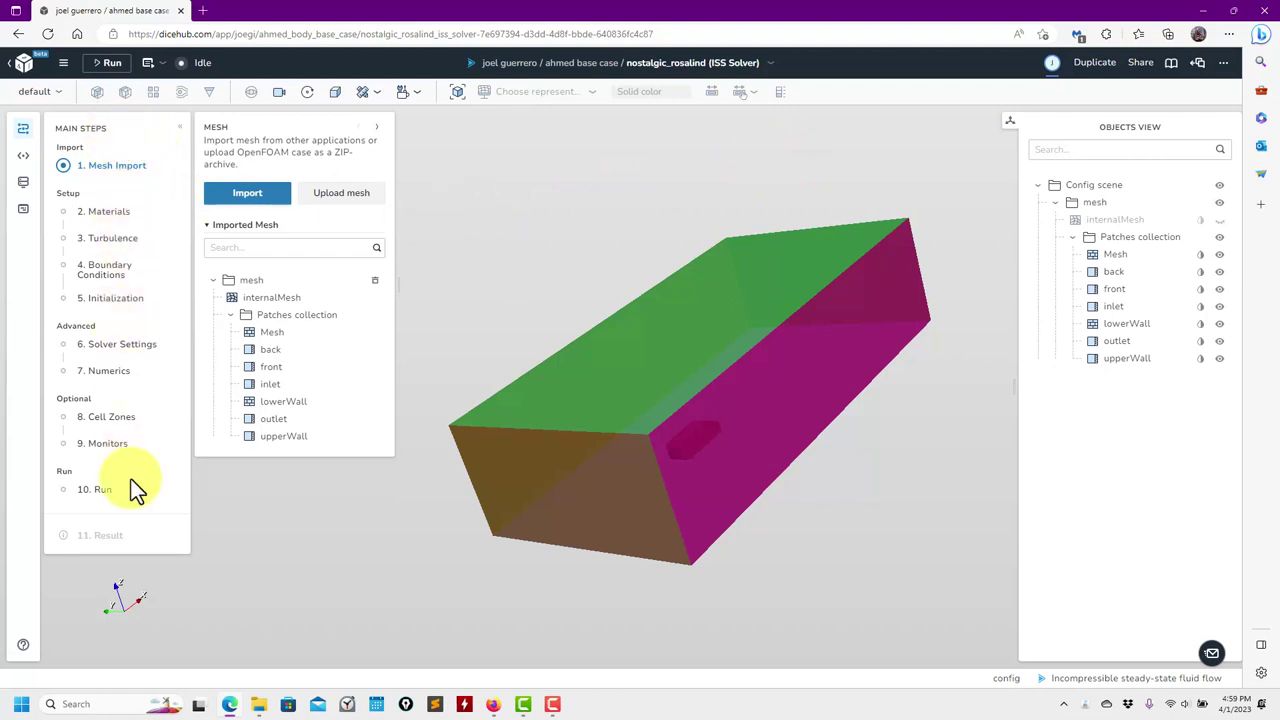
# - Return to the ahmed base case project and create a new app from the Incompressible steady-state fluid flow template
pyautogui.click(24, 64)
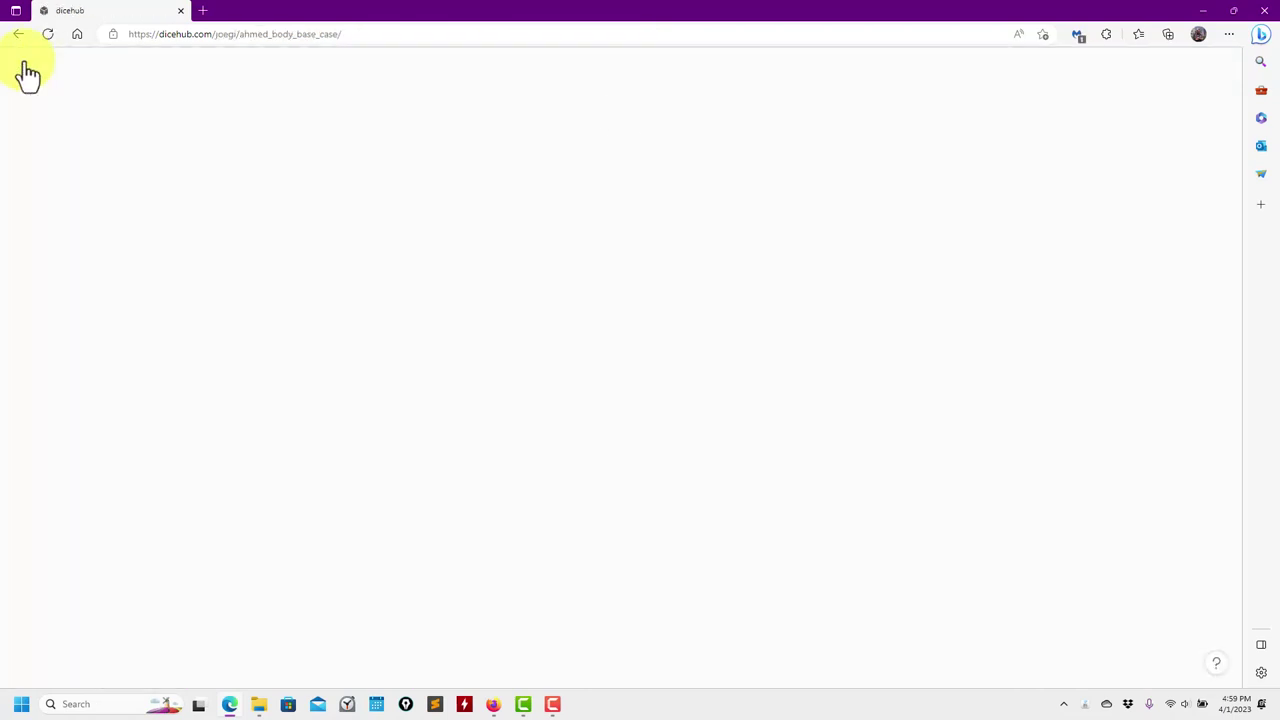
pyautogui.scroll(-2, 395, 448)
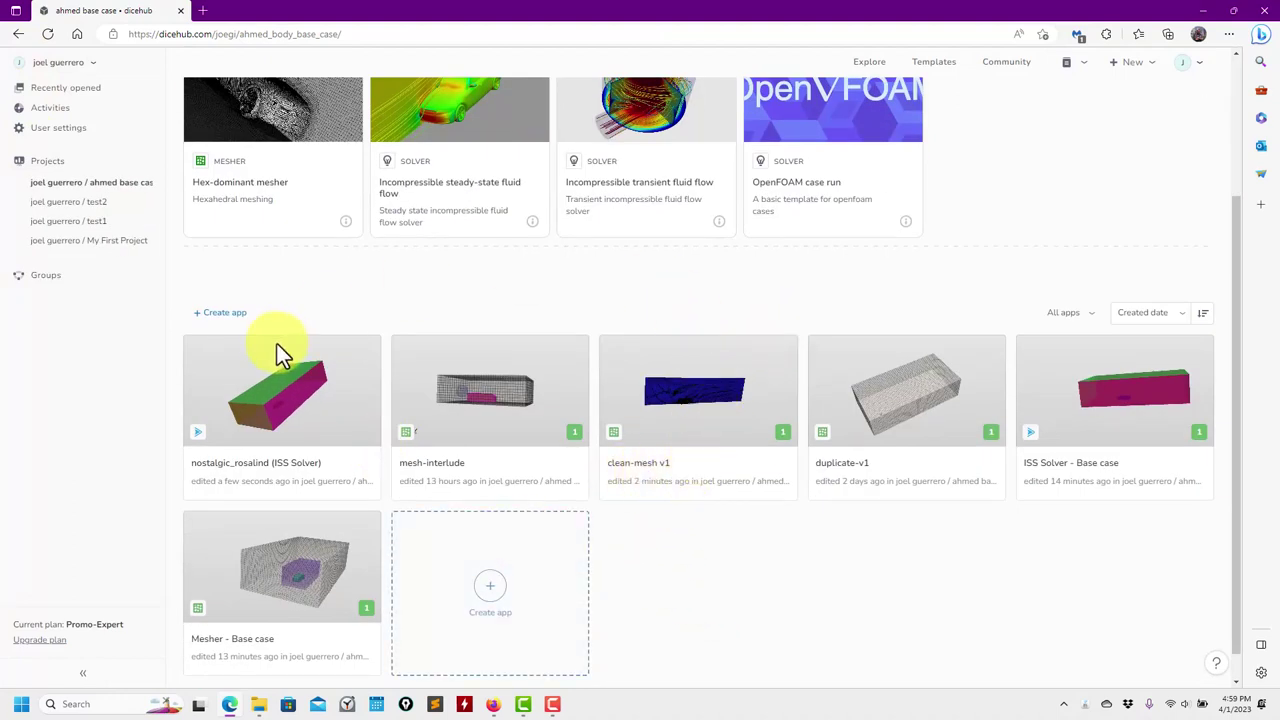
pyautogui.scroll(-1, 695, 605)
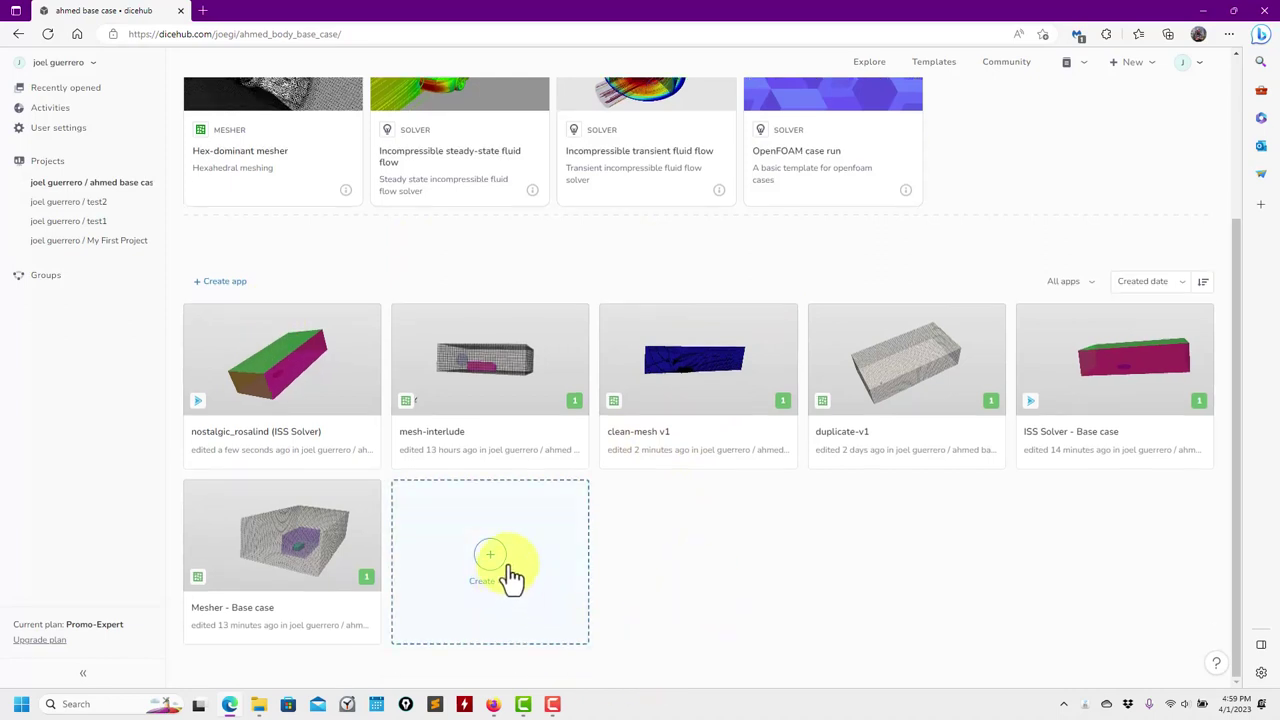
pyautogui.click(488, 566)
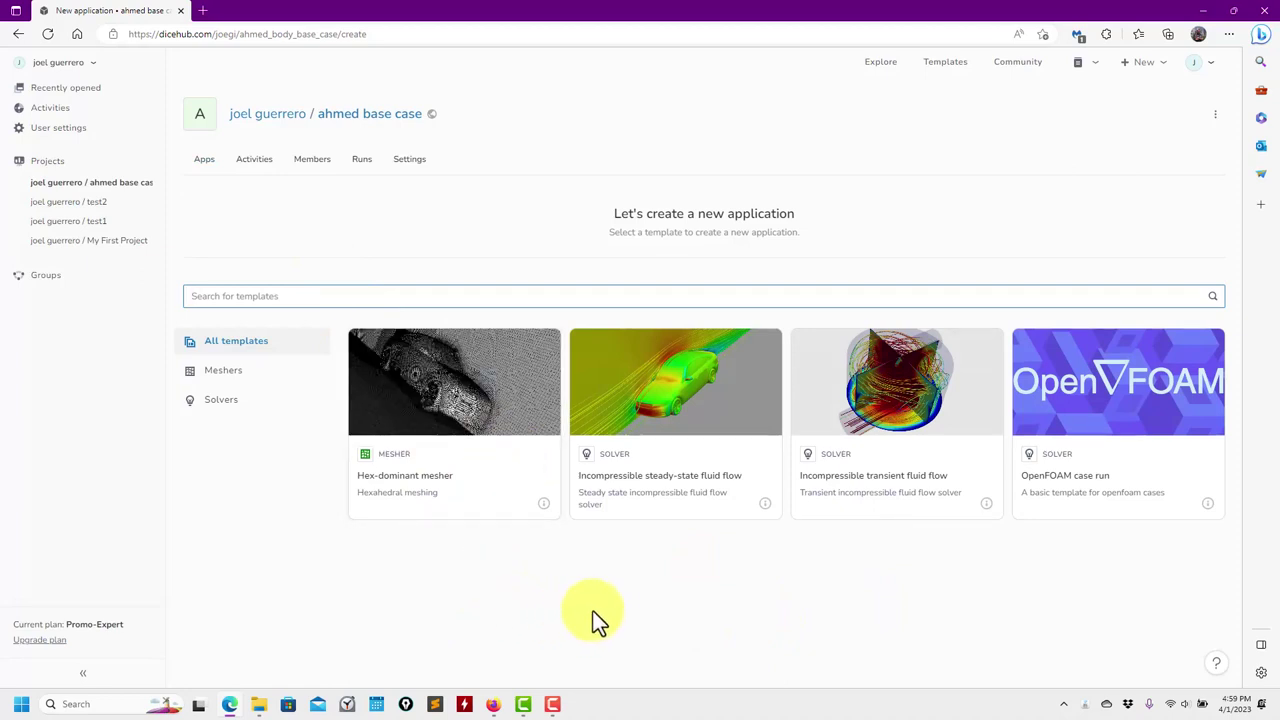
pyautogui.moveTo(691, 434)
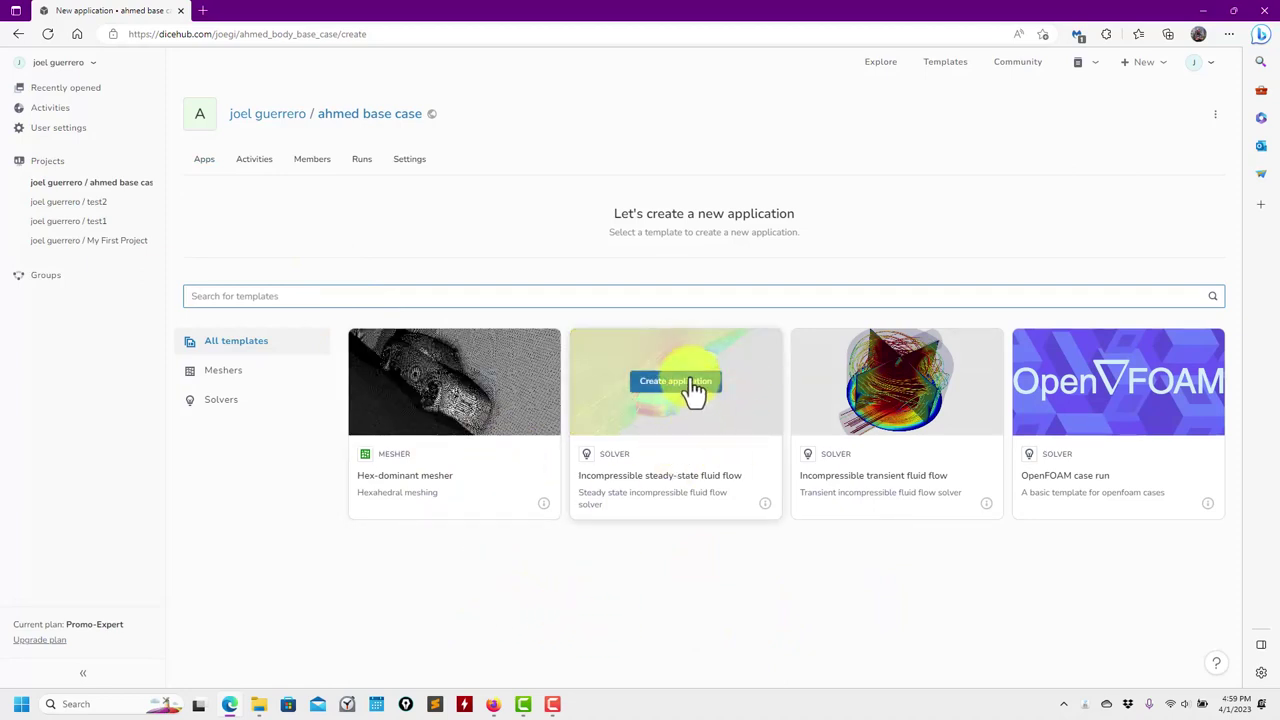
pyautogui.click(688, 388)
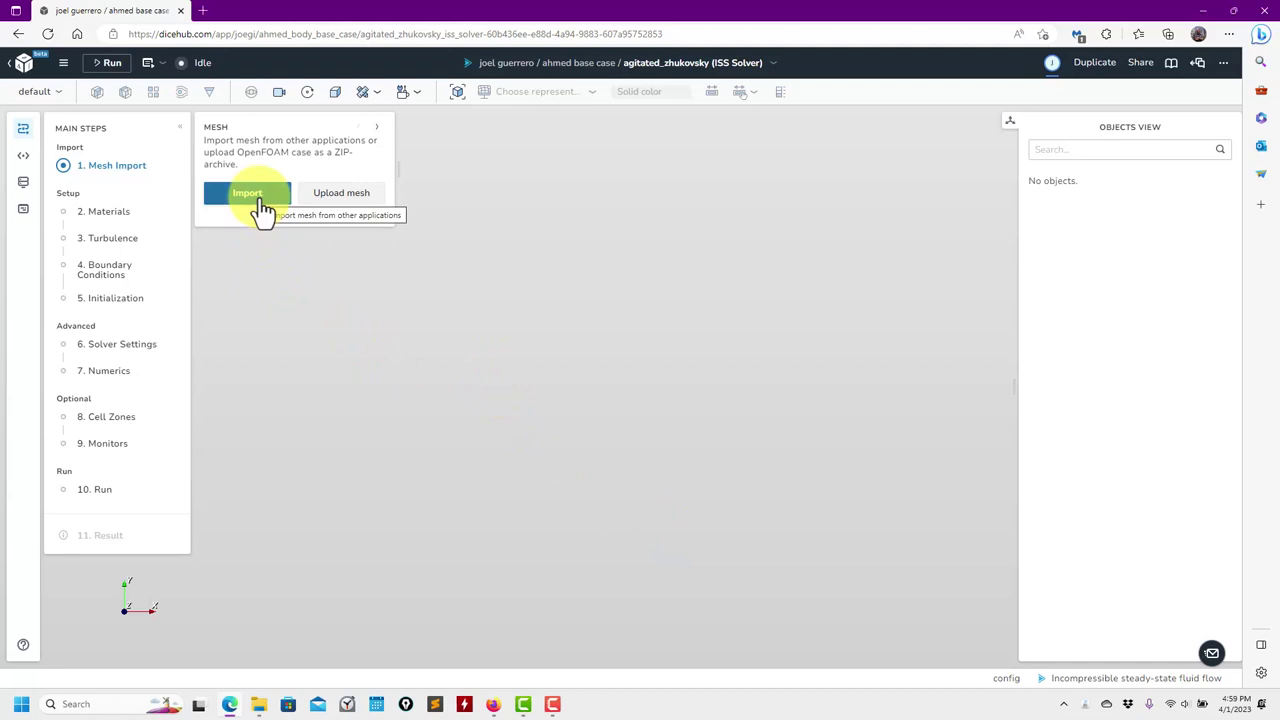
# - Check the mesh upload option, then import the mesh from the mesh-interlude configuration into the empty solver app and inspect it
pyautogui.click(355, 195)
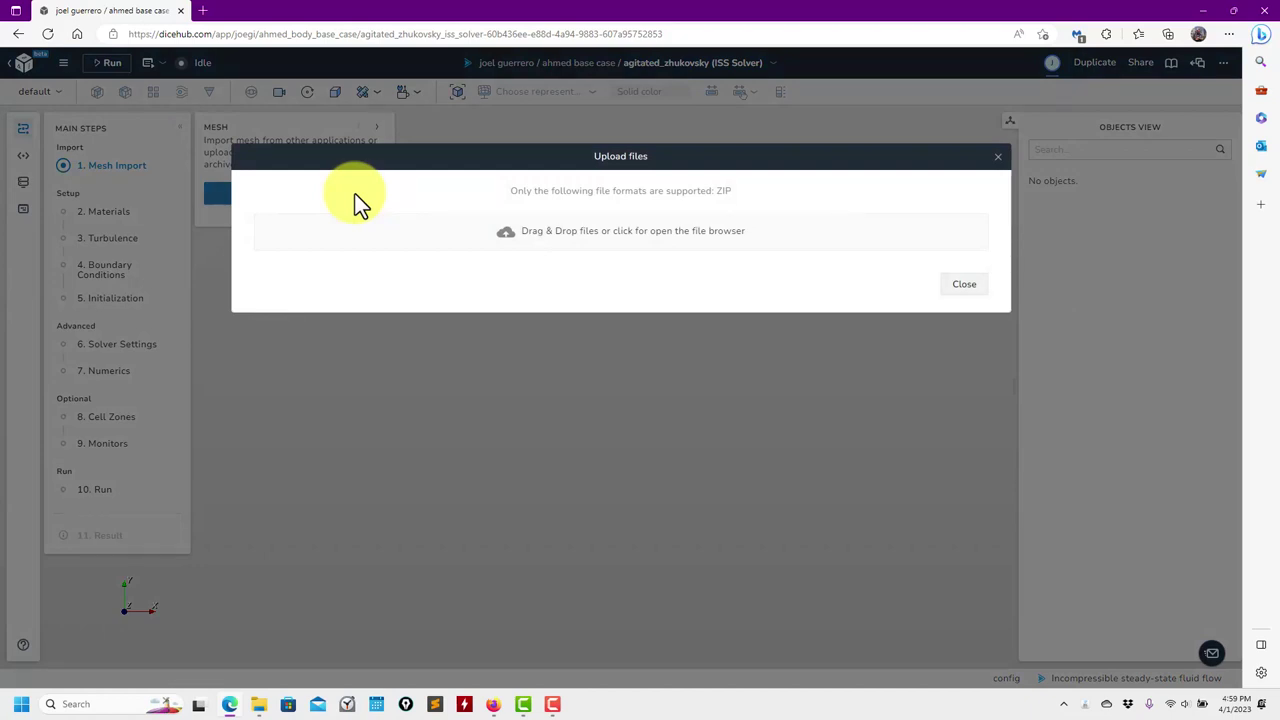
pyautogui.click(958, 285)
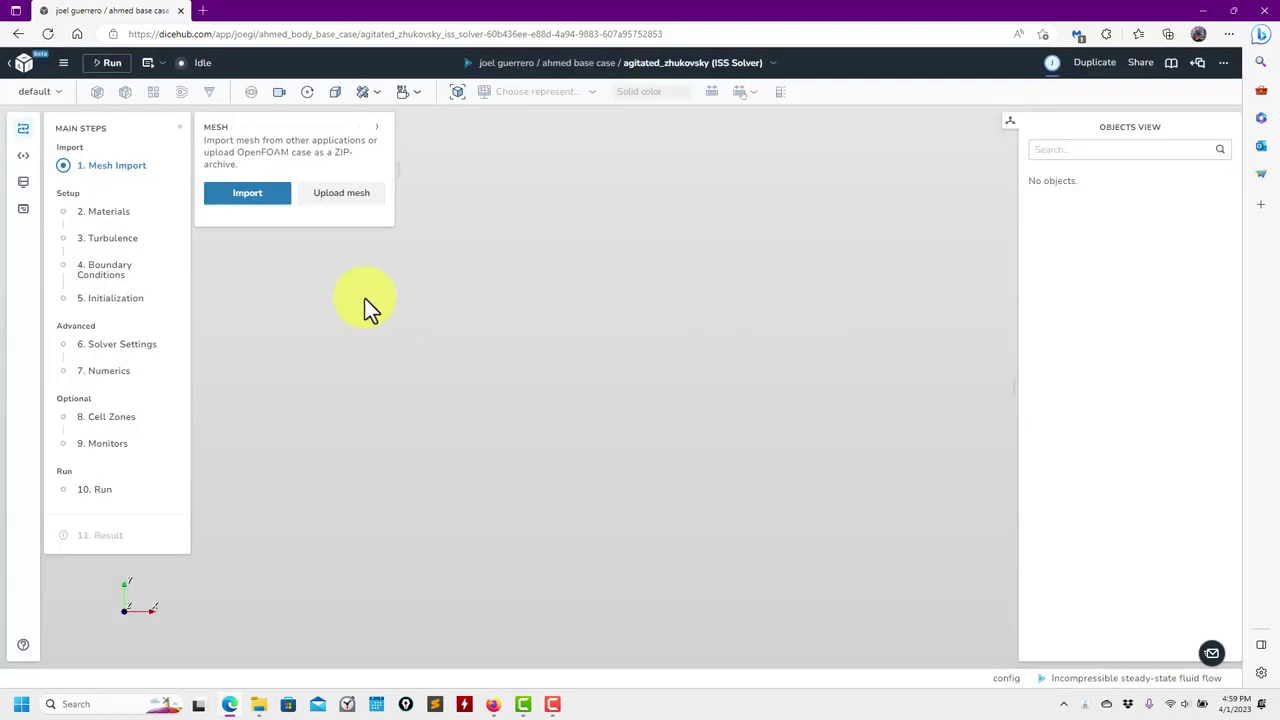
pyautogui.click(252, 196)
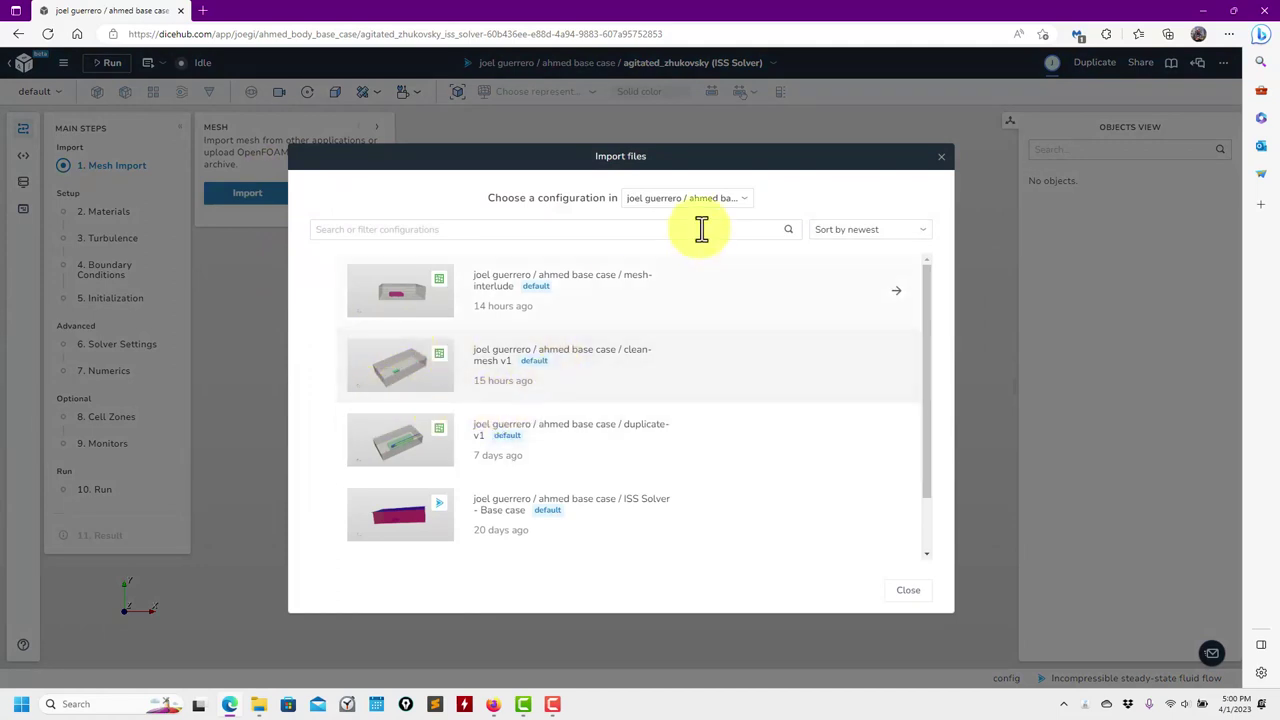
pyautogui.click(604, 308)
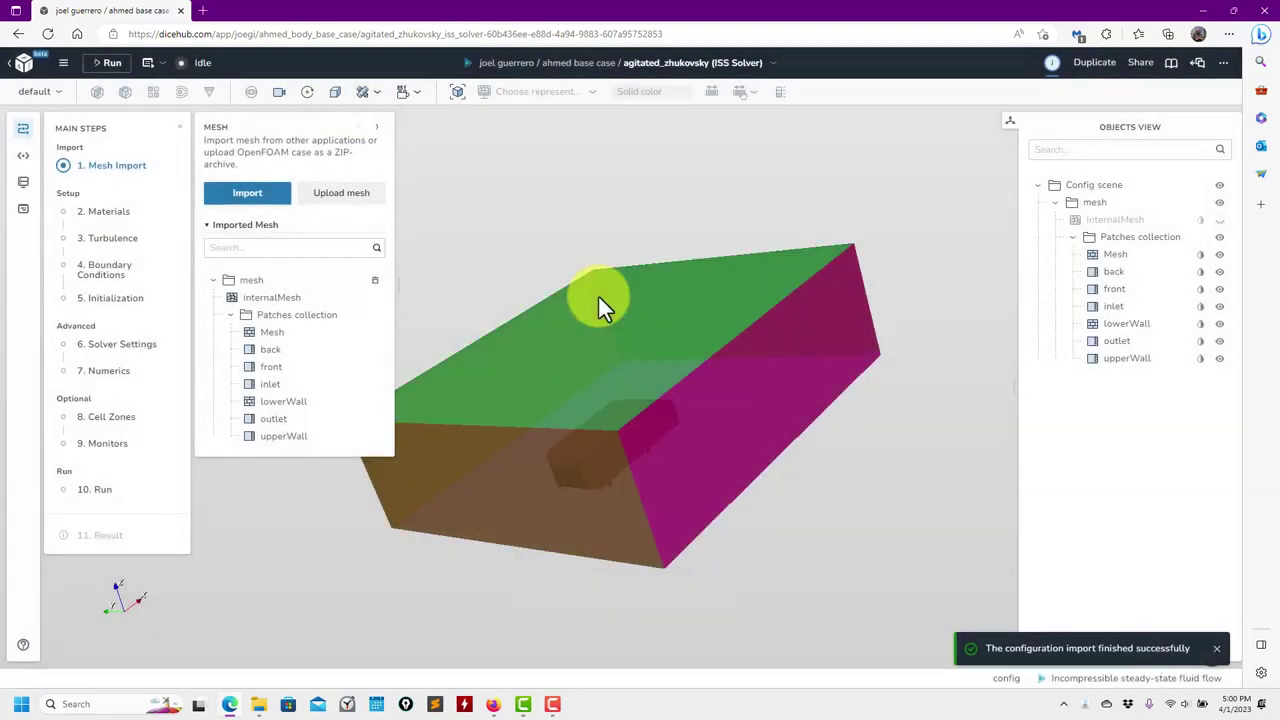
pyautogui.moveTo(652, 447); pyautogui.dragTo(789, 411)
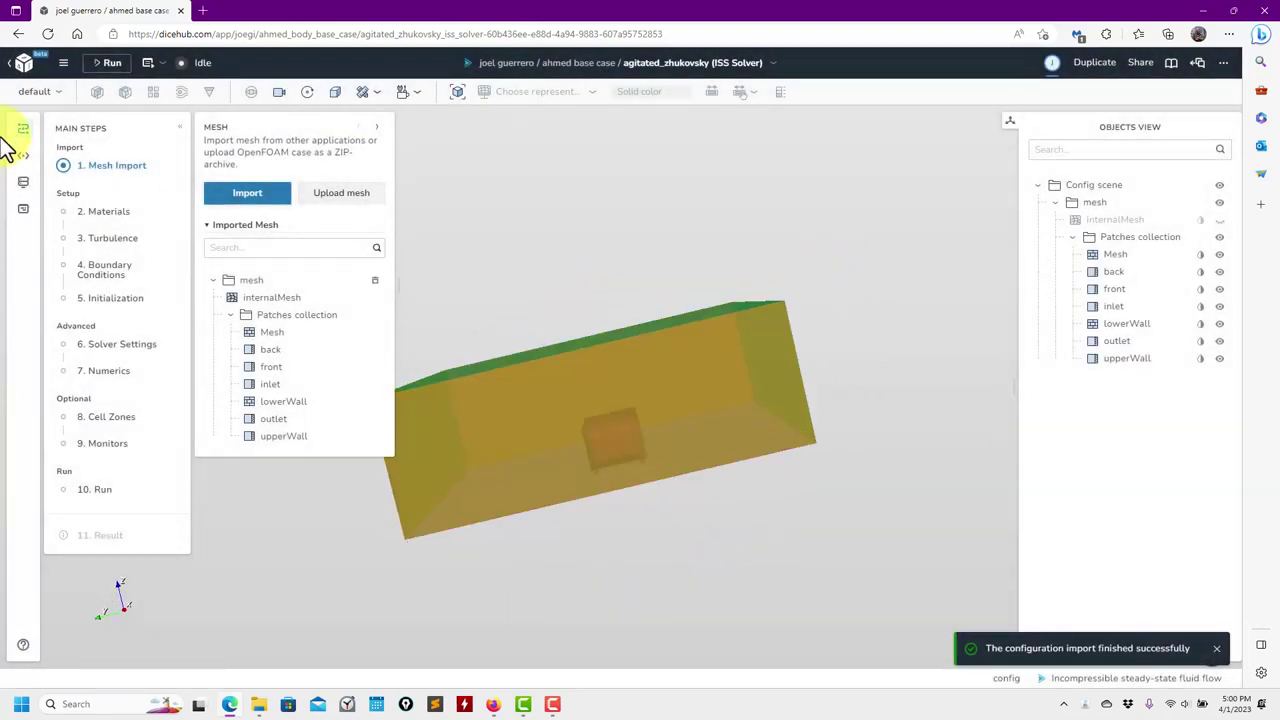
pyautogui.moveTo(743, 246); pyautogui.dragTo(685, 305)
# - Return to the ahmed base case project and review the app list and the actions available for the agitated_zhukovsky solver app
pyautogui.click(23, 70)
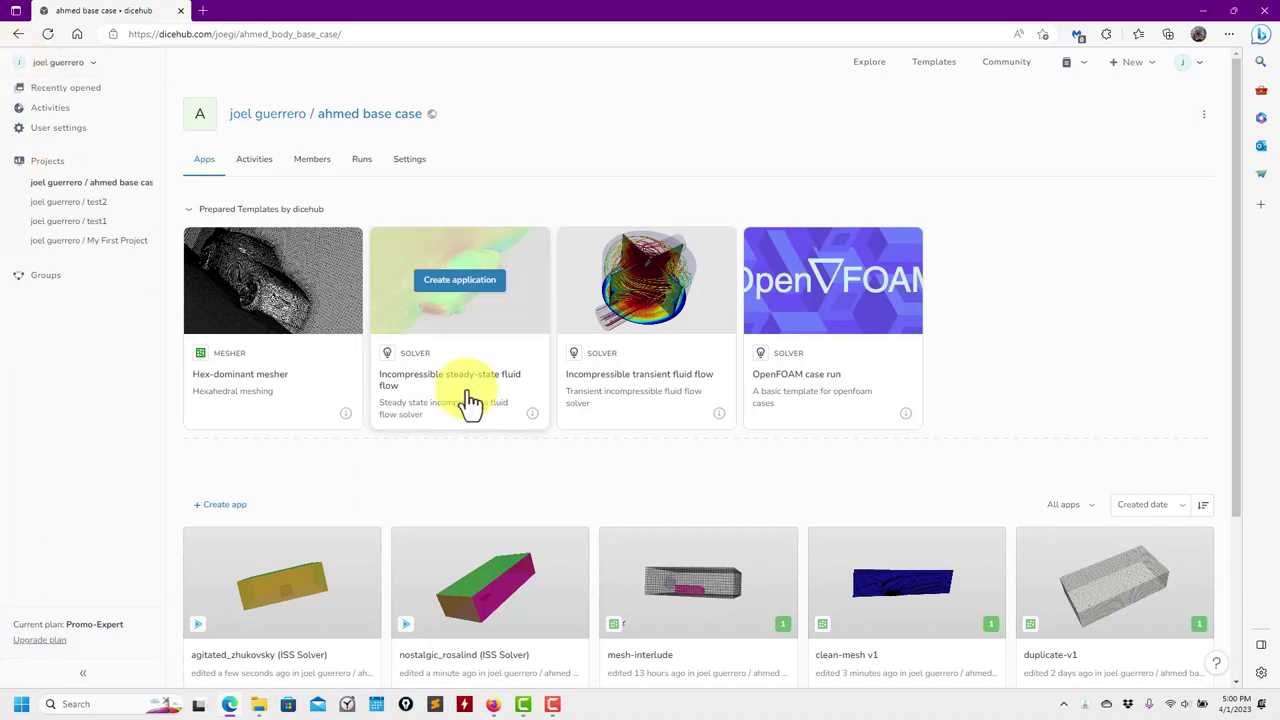
pyautogui.scroll(-2, 429, 448)
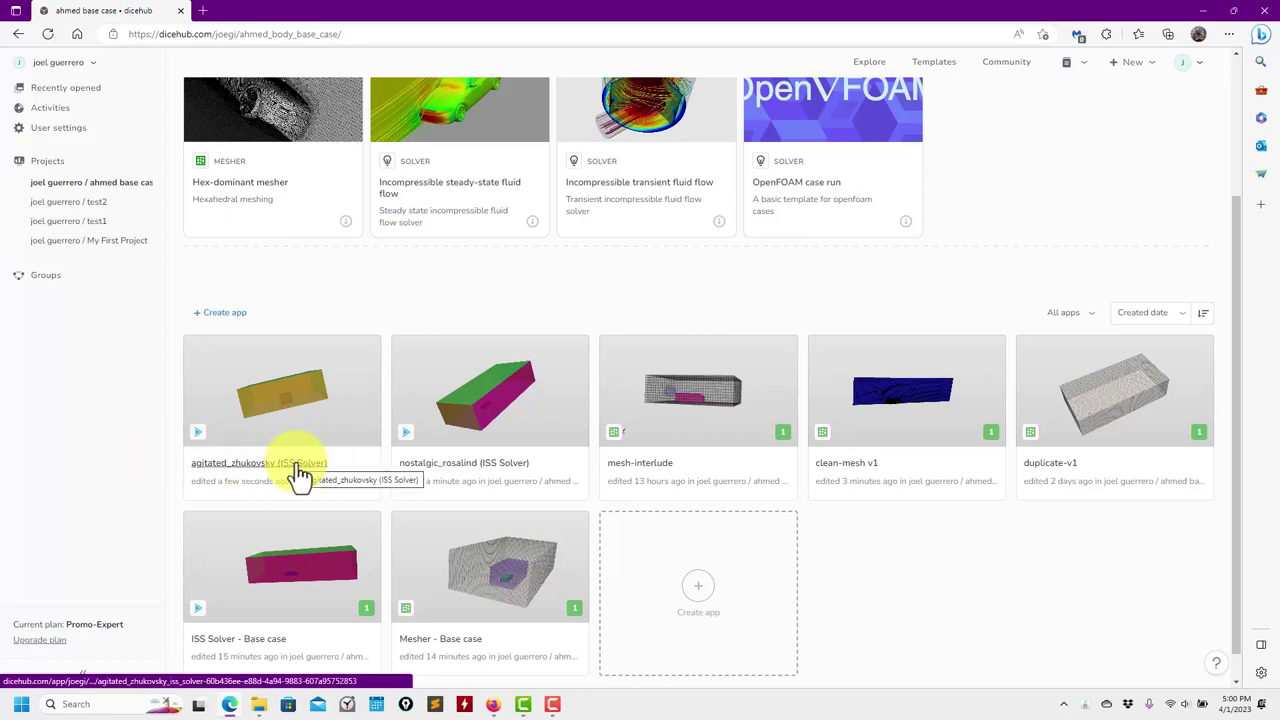
pyautogui.rightClick(318, 385)
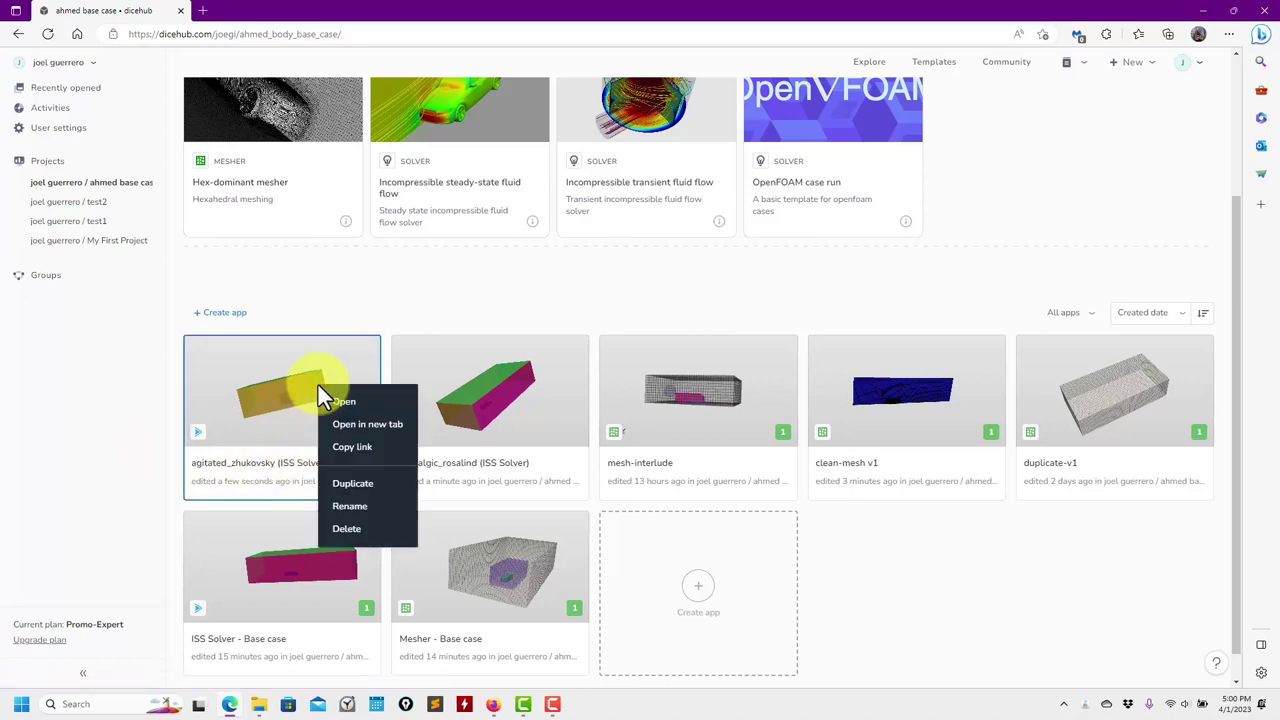
pyautogui.click(390, 292)
pyautogui.scroll(2, 395, 300)
pyautogui.scroll(-2, 399, 316)
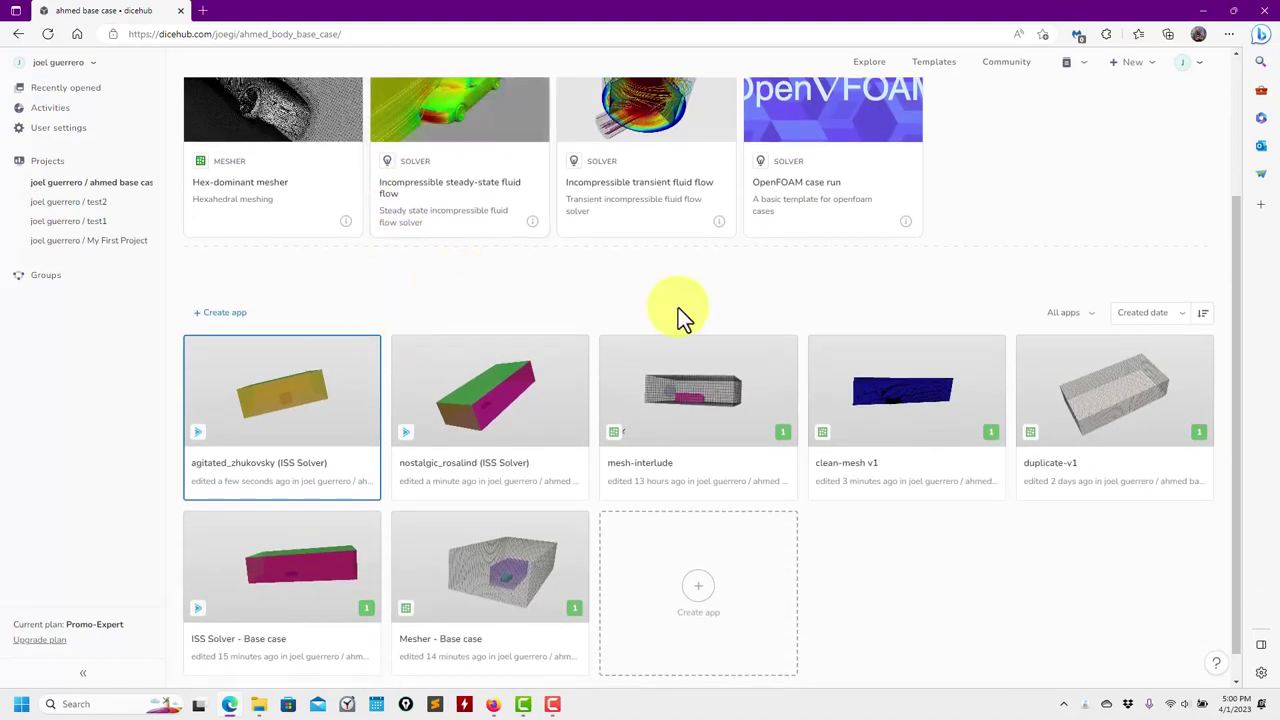
pyautogui.scroll(1, 335, 340)
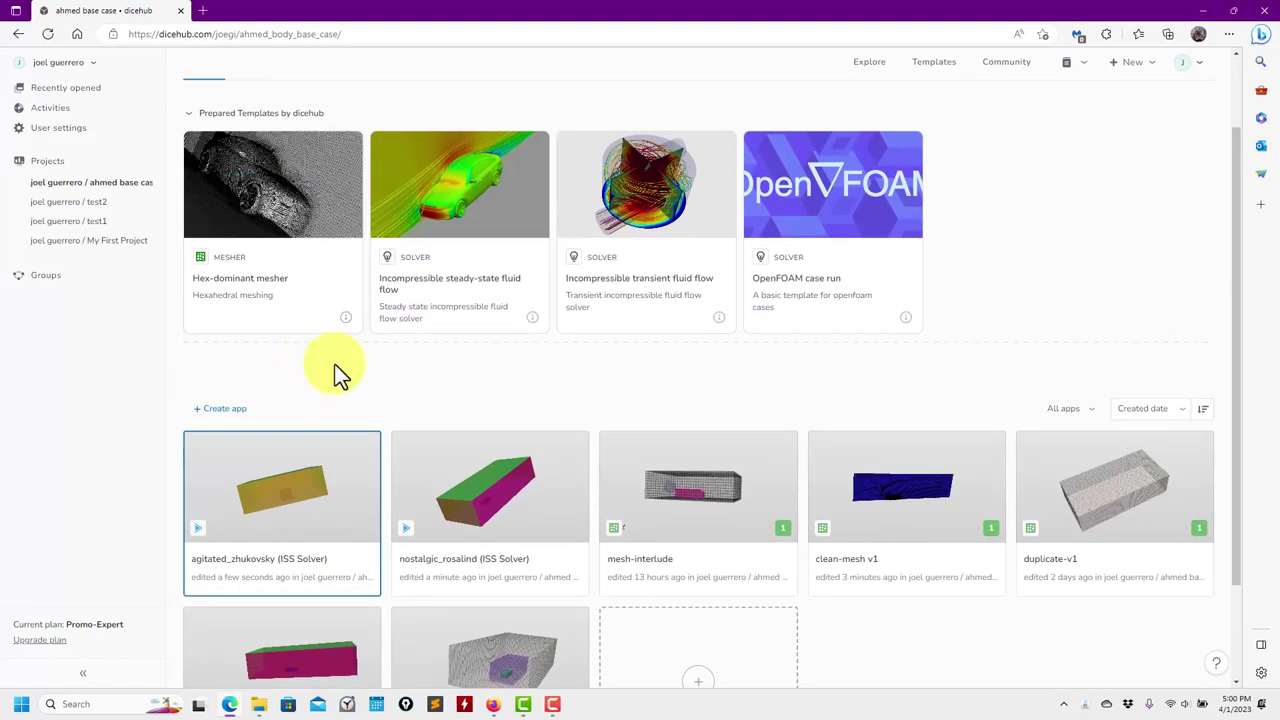
# - Delete the agitated_zhukovsky (ISS Solver) and nostalgic_rosalind (ISS Solver) apps from the project
pyautogui.scroll(-1, 332, 415)
pyautogui.rightClick(327, 331)
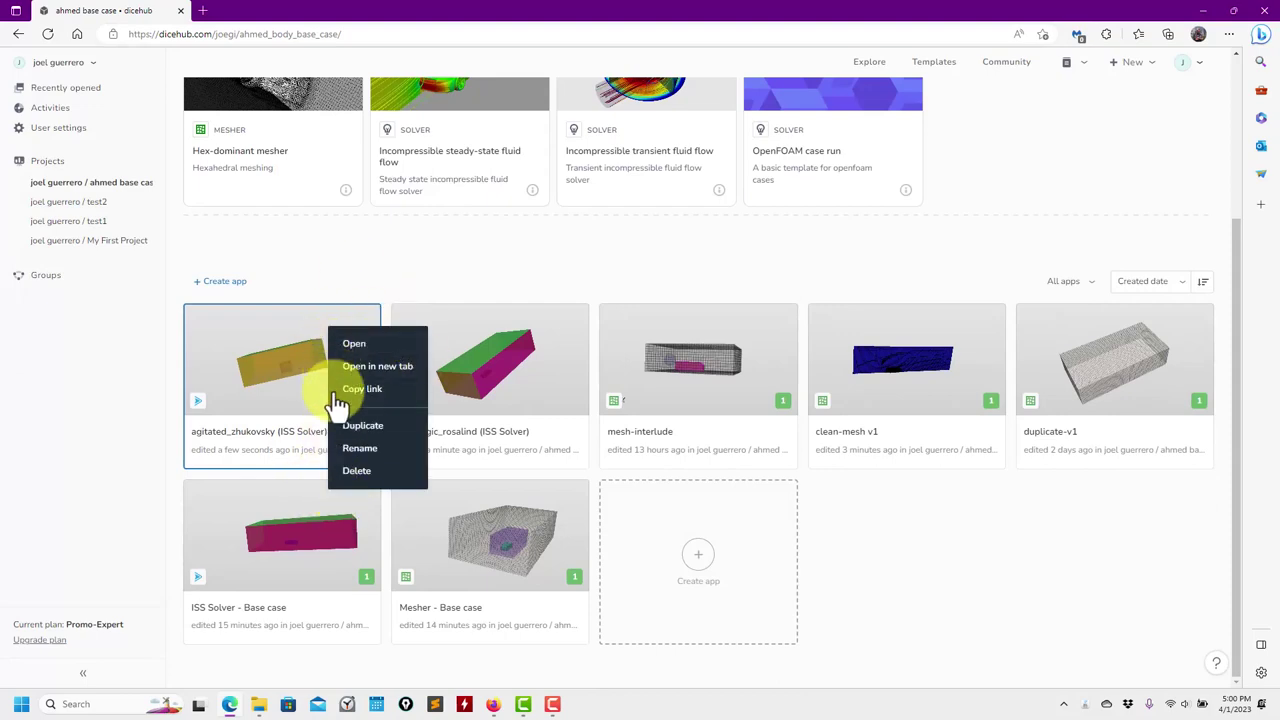
pyautogui.click(360, 471)
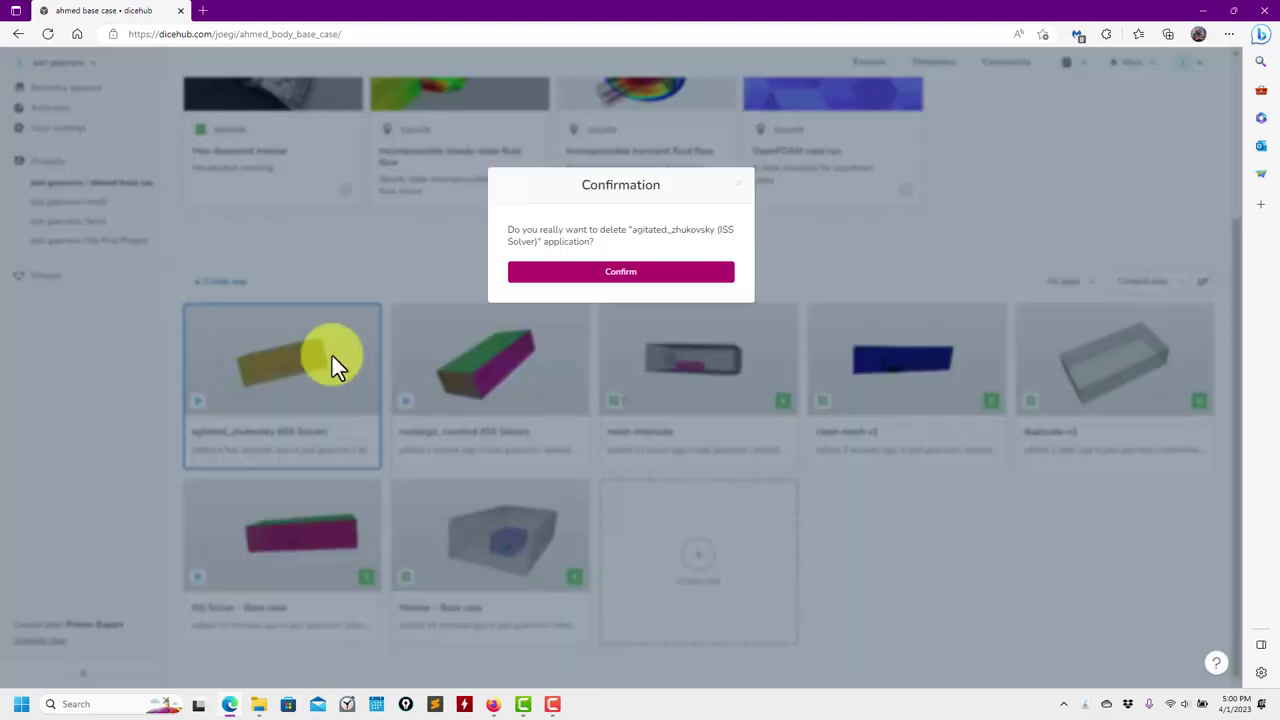
pyautogui.click(632, 276)
pyautogui.scroll(-2, 263, 562)
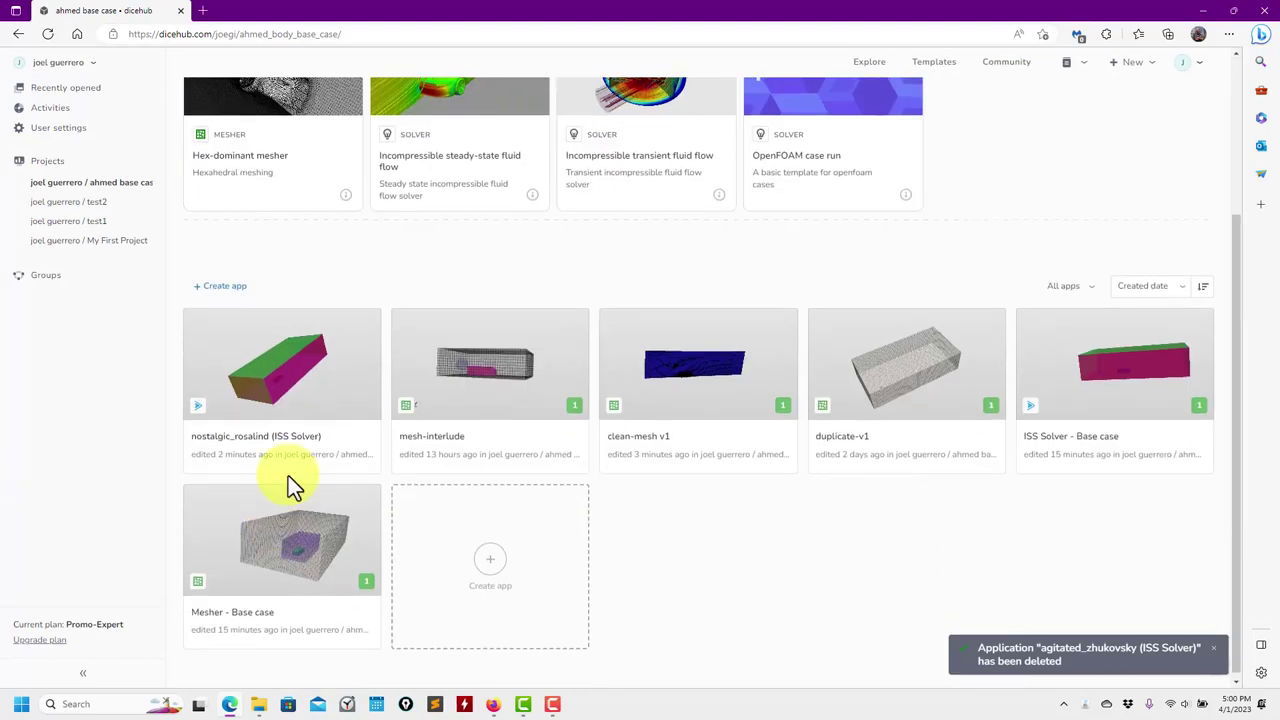
pyautogui.rightClick(303, 366)
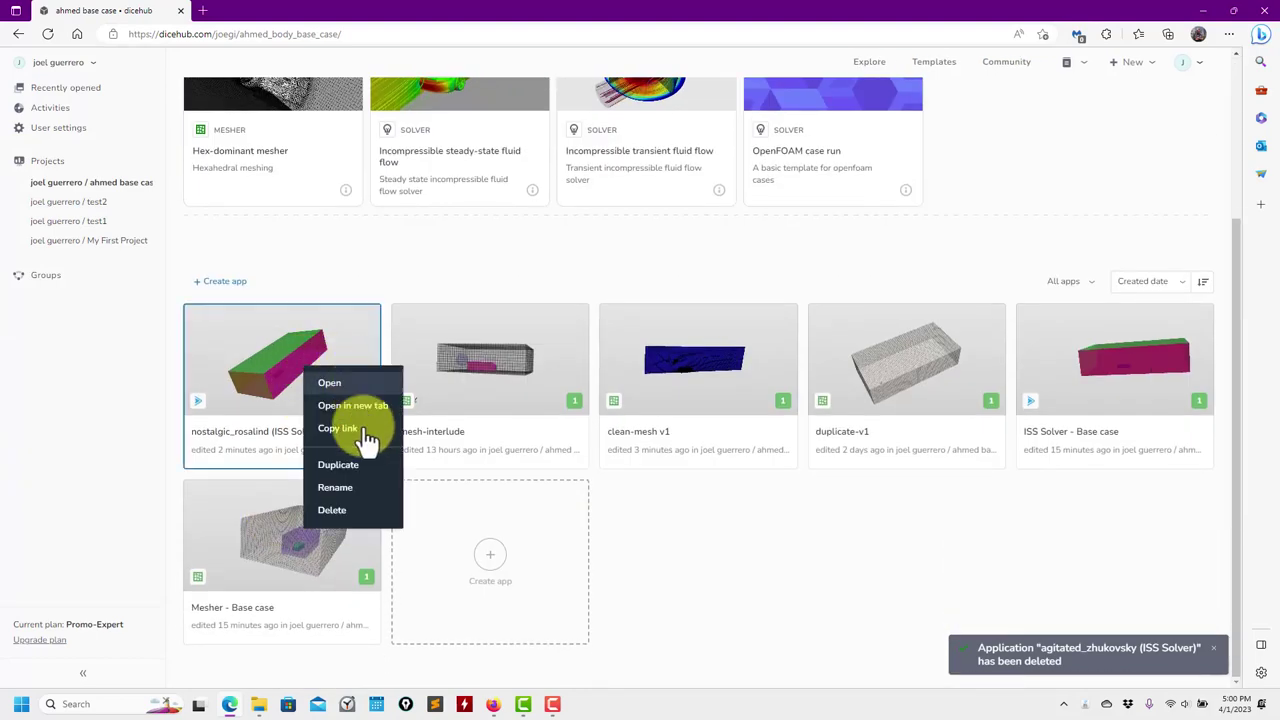
pyautogui.click(332, 510)
pyautogui.click(668, 282)
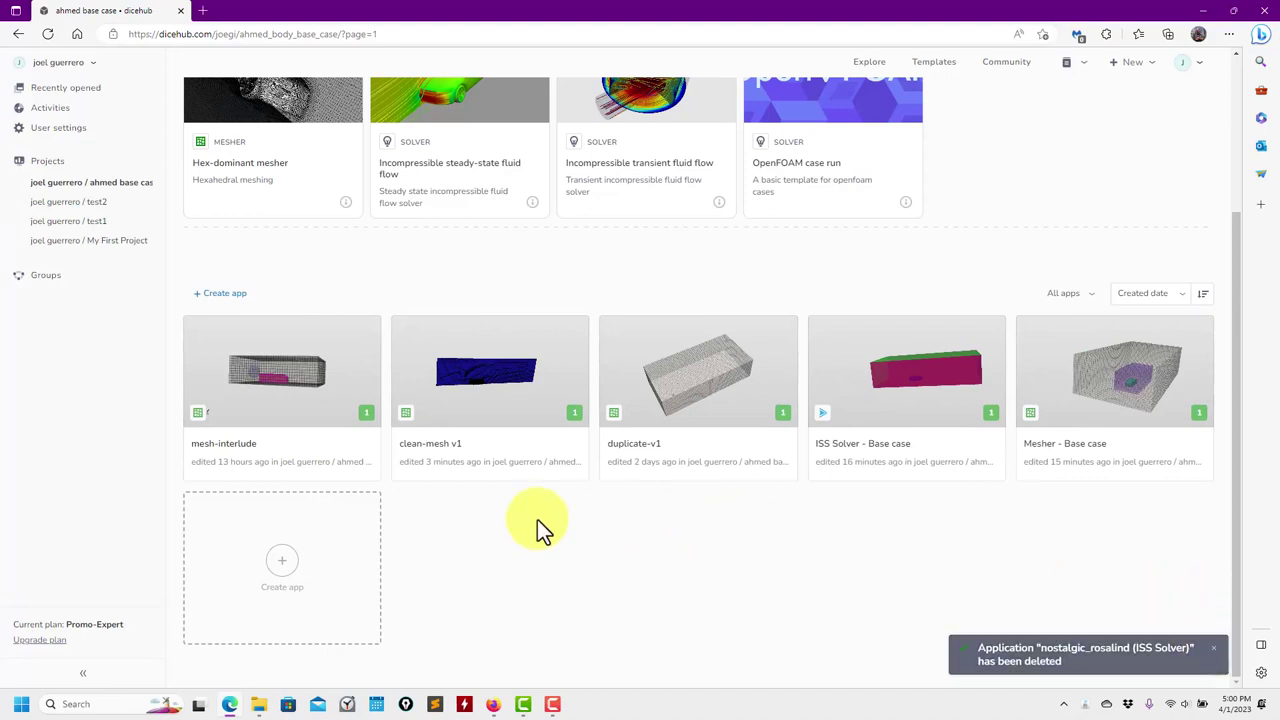
pyautogui.click(1214, 649)
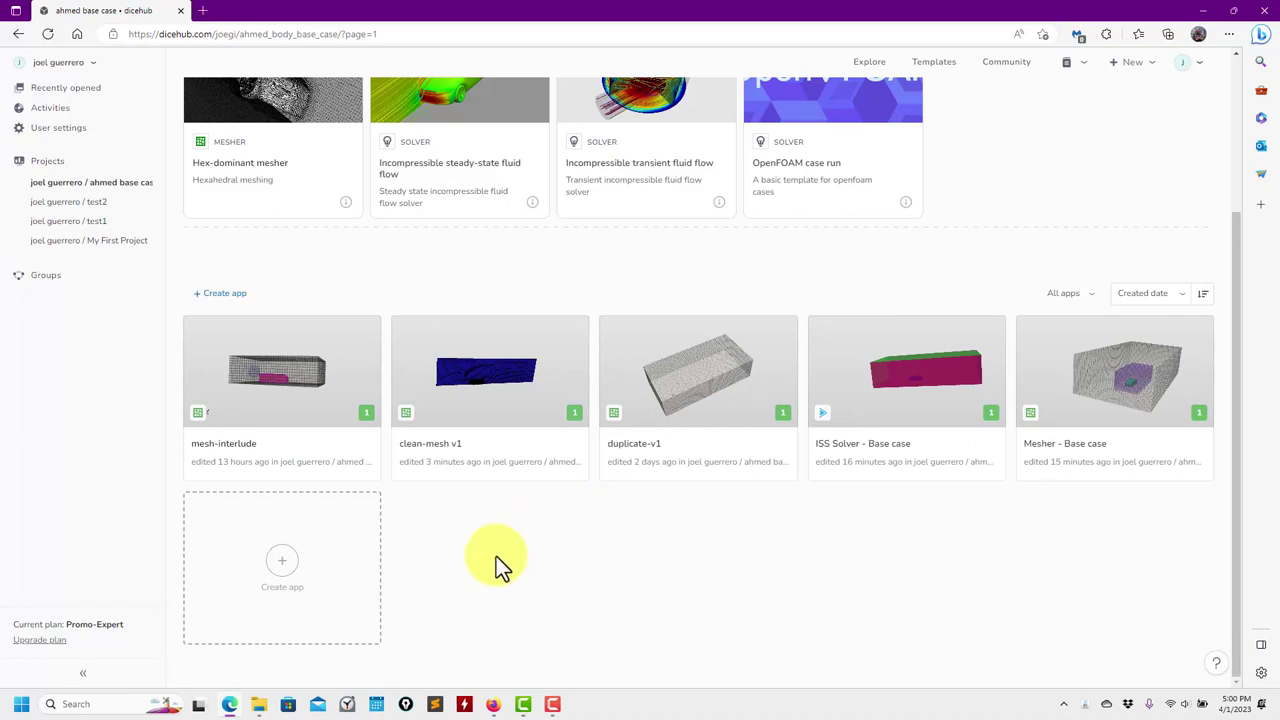
# - Create a solver app from the clean-mesh v1 meshing result using the Incompressible steady-state fluid flow template
pyautogui.click(545, 360)
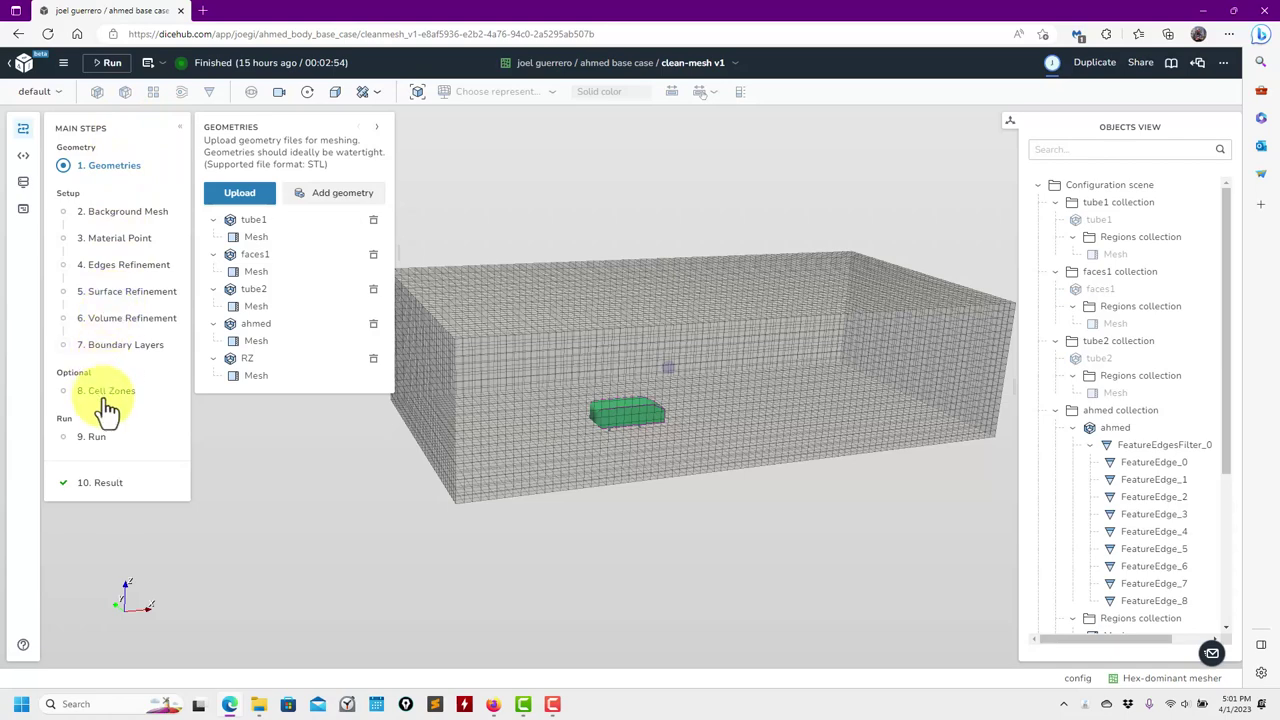
pyautogui.click(115, 490)
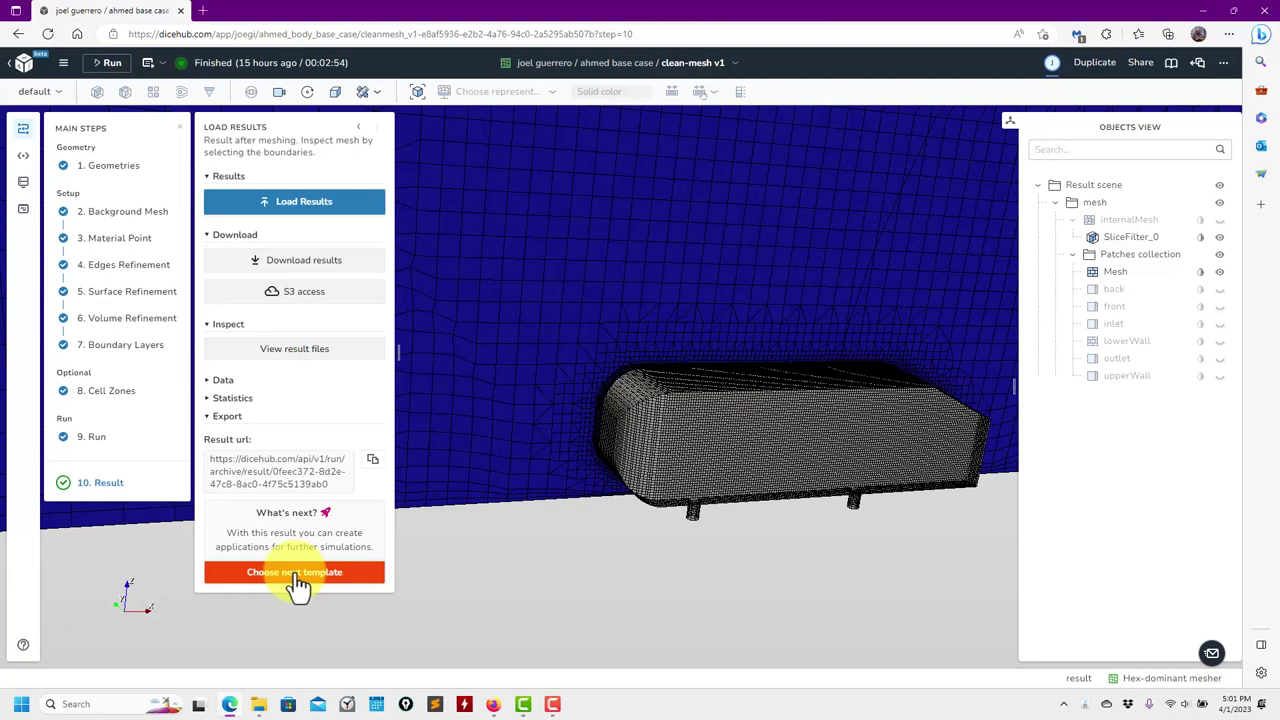
pyautogui.click(298, 575)
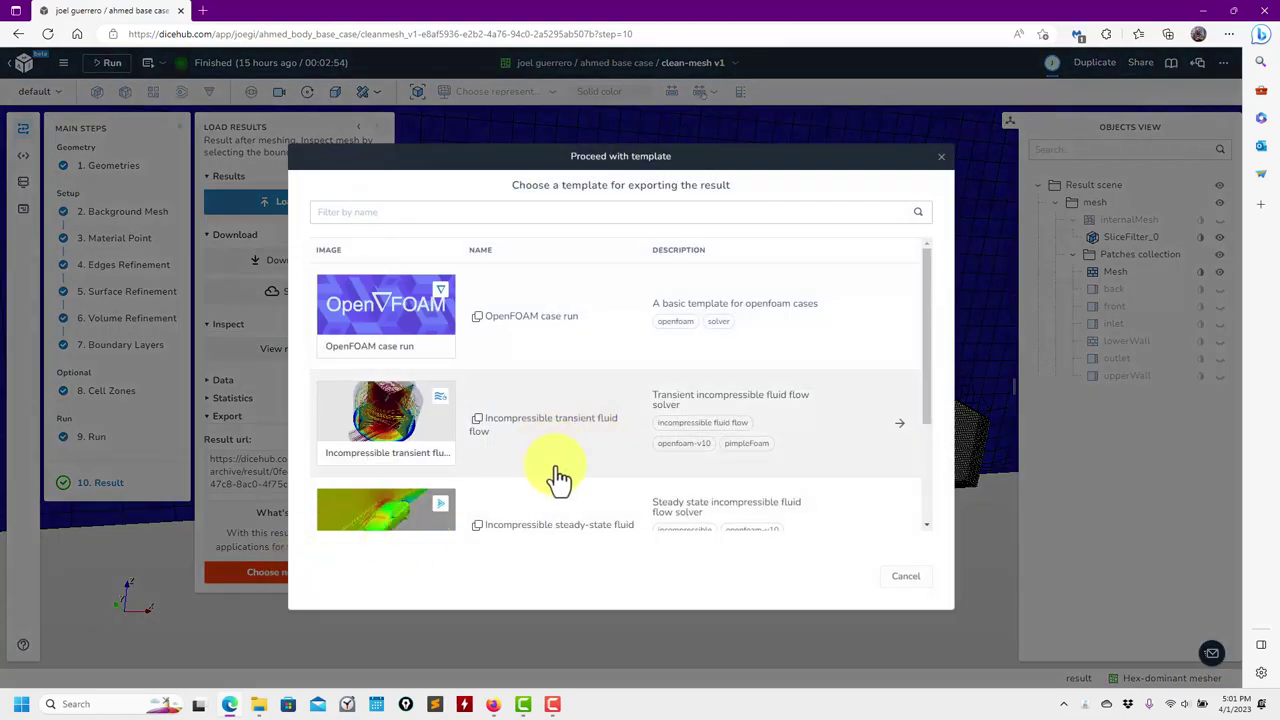
pyautogui.scroll(-3, 558, 478)
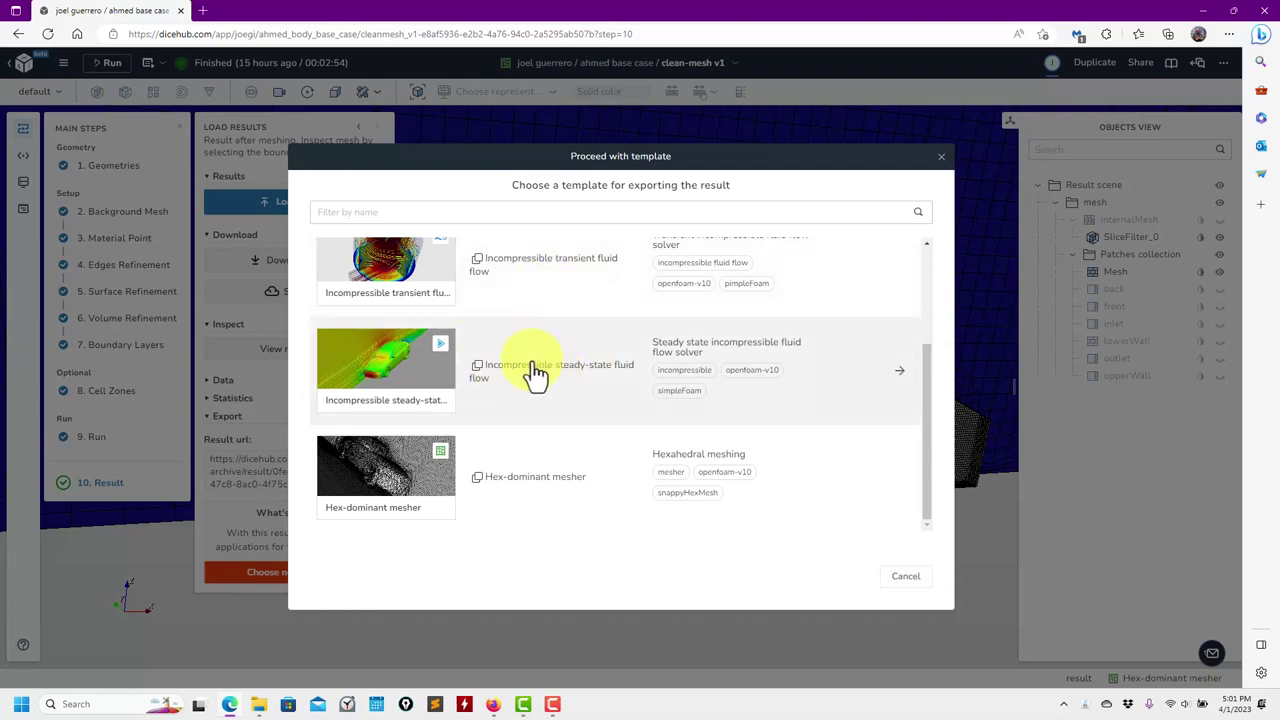
pyautogui.click(535, 396)
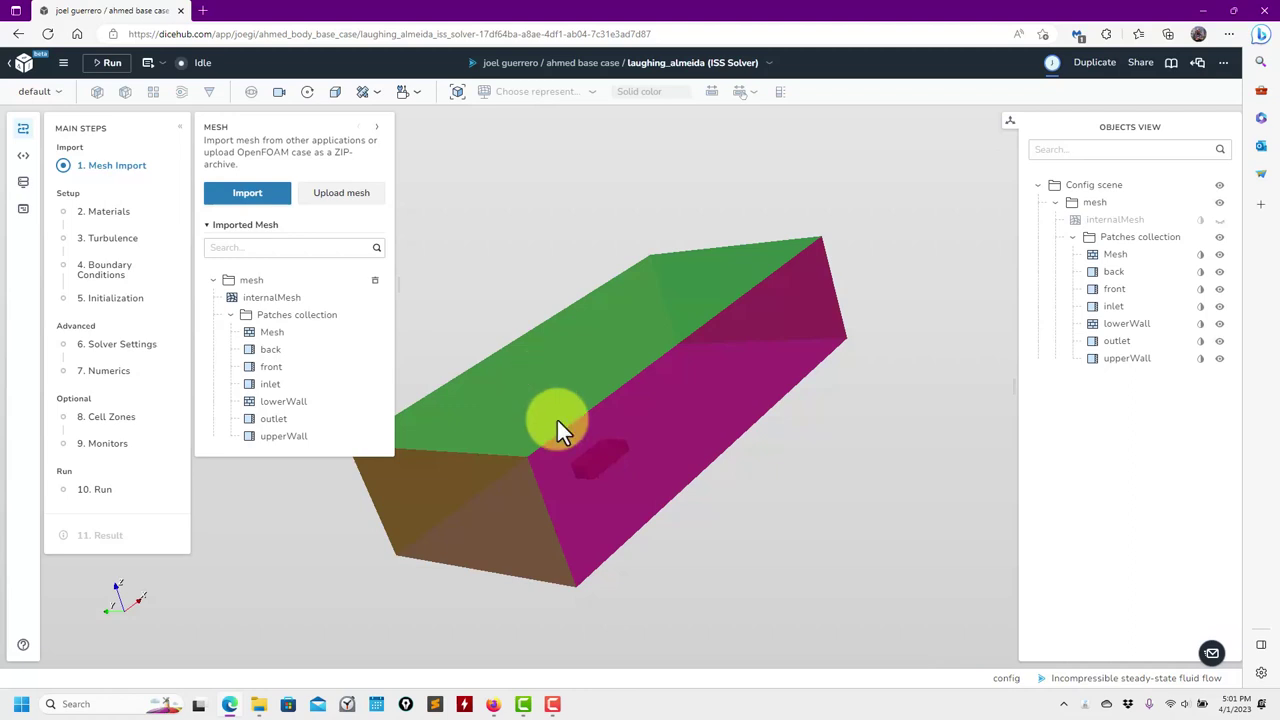
# - Inspect the imported mesh domain around the Ahmed body from several angles and select its inlet patch
pyautogui.moveTo(556, 417); pyautogui.dragTo(645, 440)
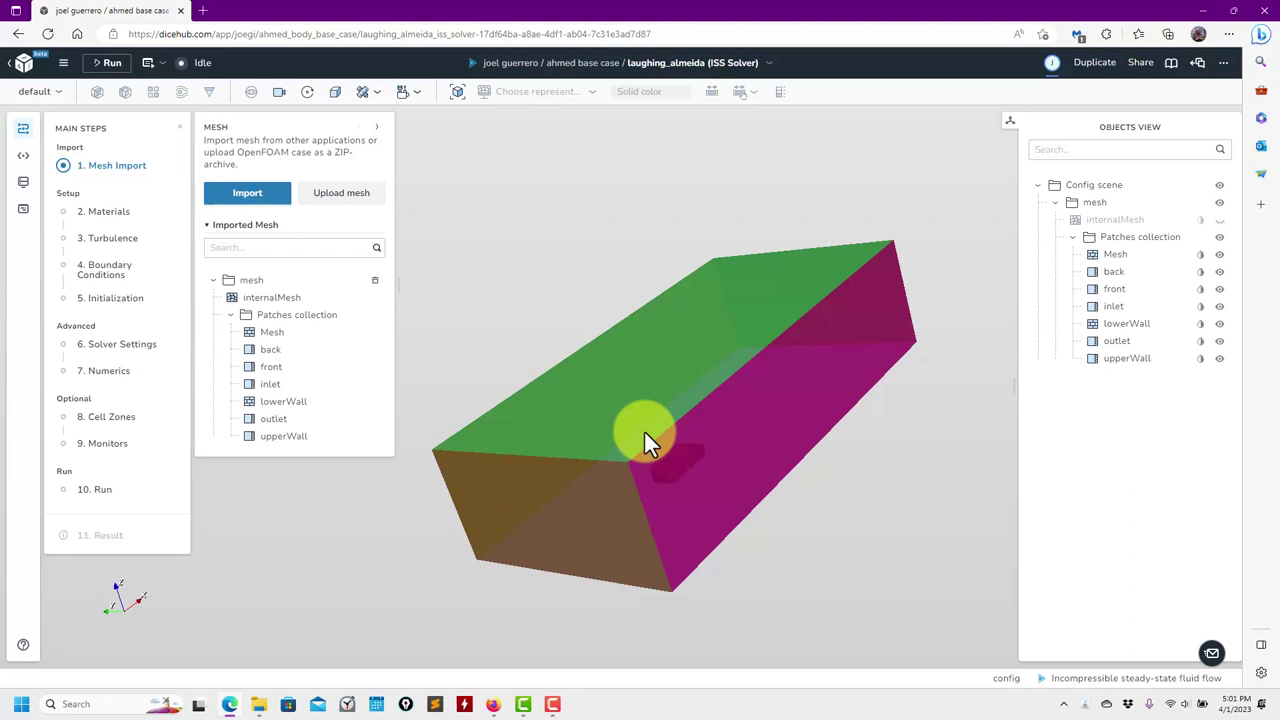
pyautogui.moveTo(645, 437); pyautogui.dragTo(453, 500)
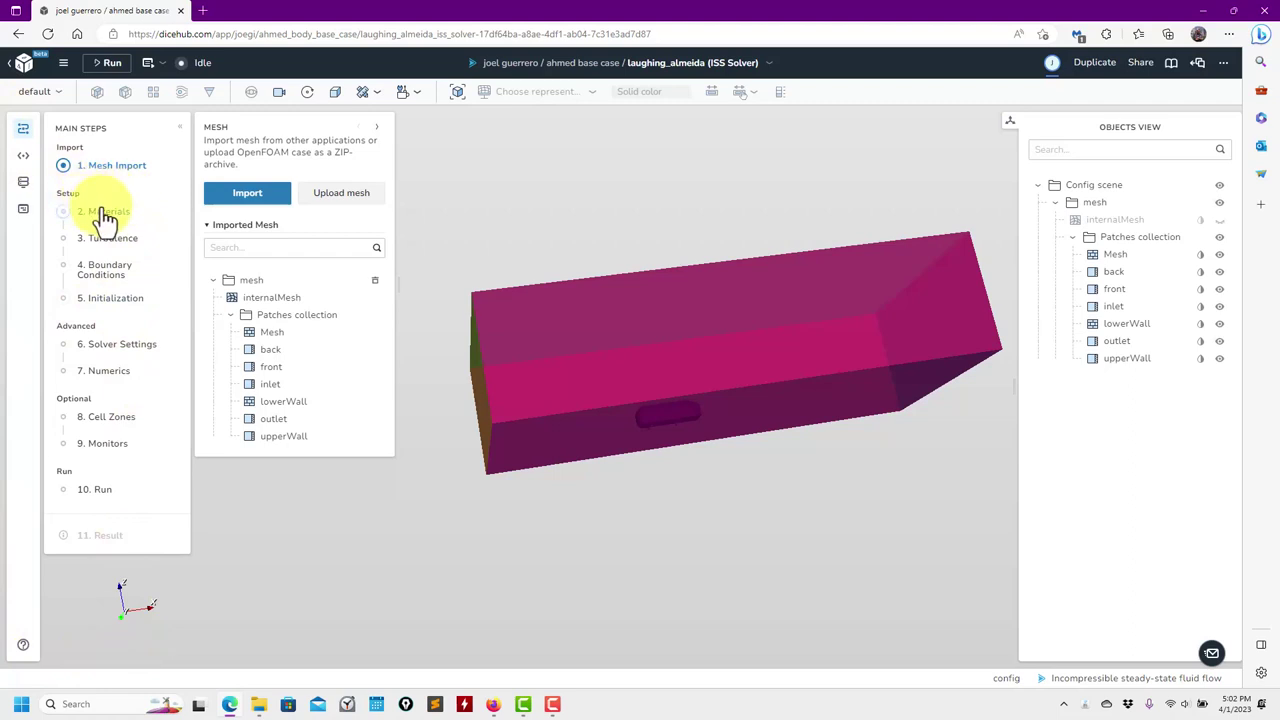
pyautogui.moveTo(557, 223); pyautogui.dragTo(647, 290)
pyautogui.click(457, 410)
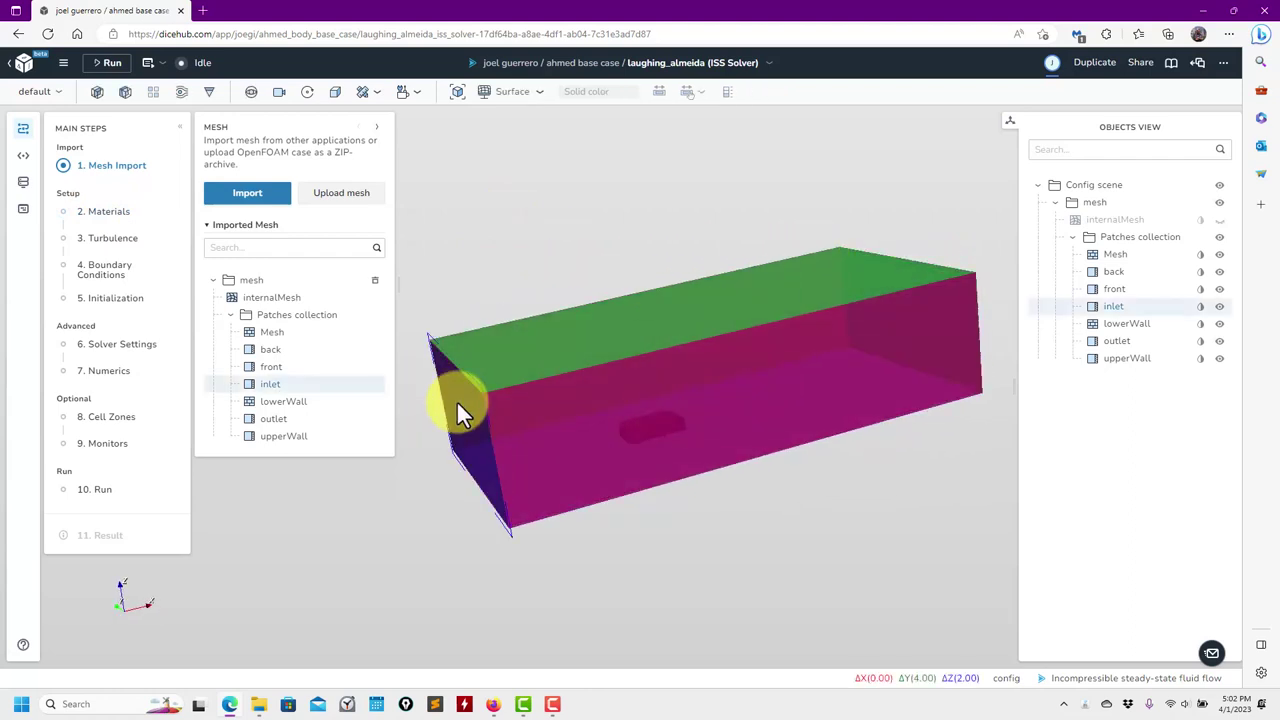
# - Highlight the back and upperWall patches in the domain, switch the upperWall's visibility off and on, and clear the selection
pyautogui.click(1124, 272)
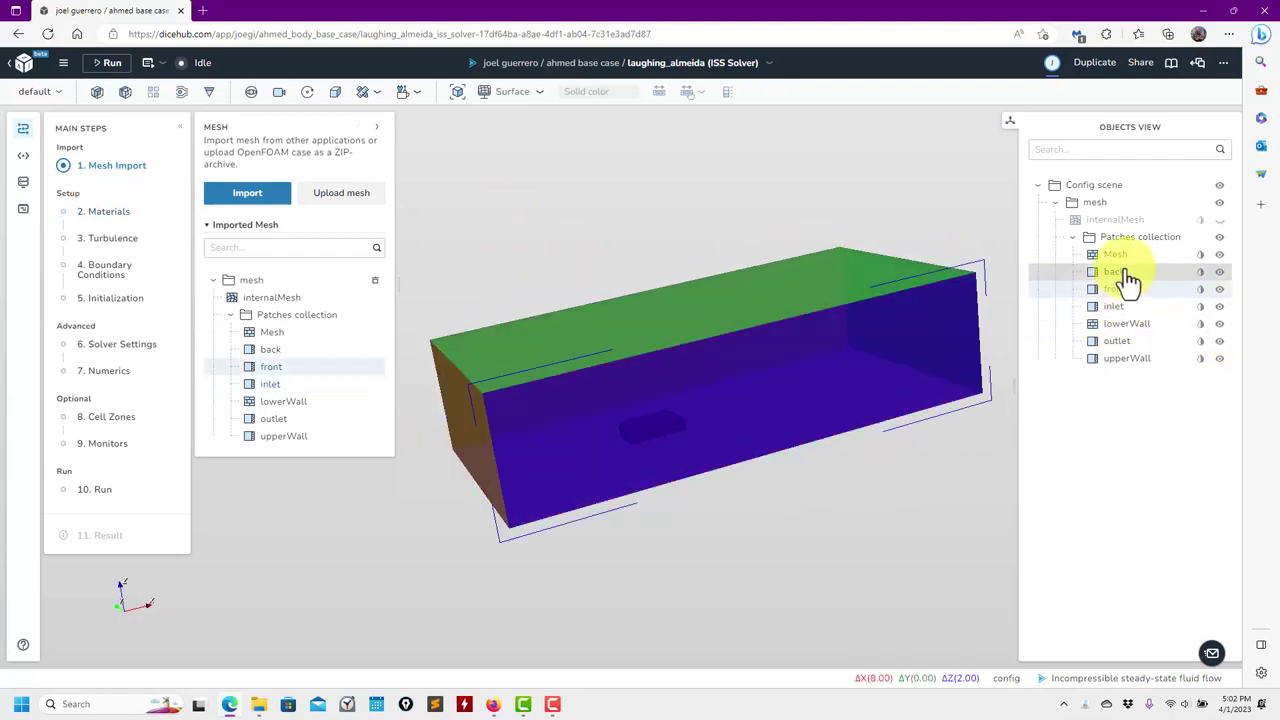
pyautogui.click(1125, 360)
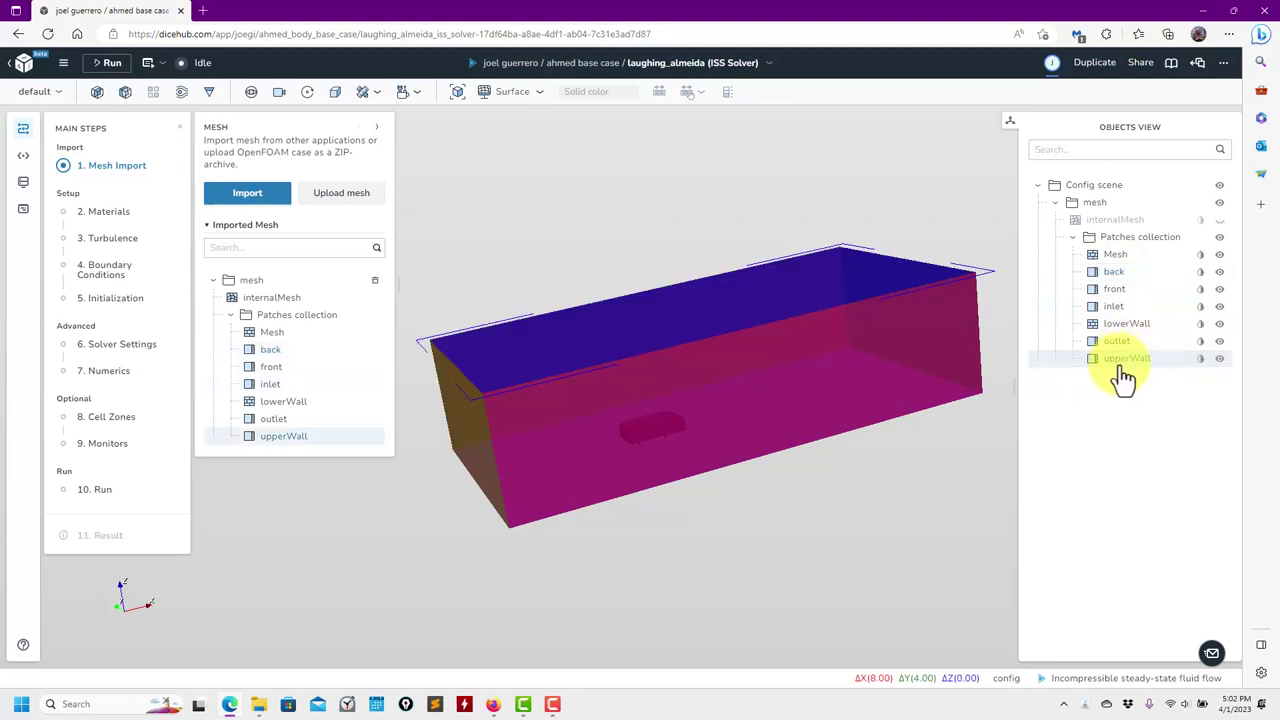
pyautogui.click(1220, 358)
pyautogui.click(1220, 358)
pyautogui.click(735, 464)
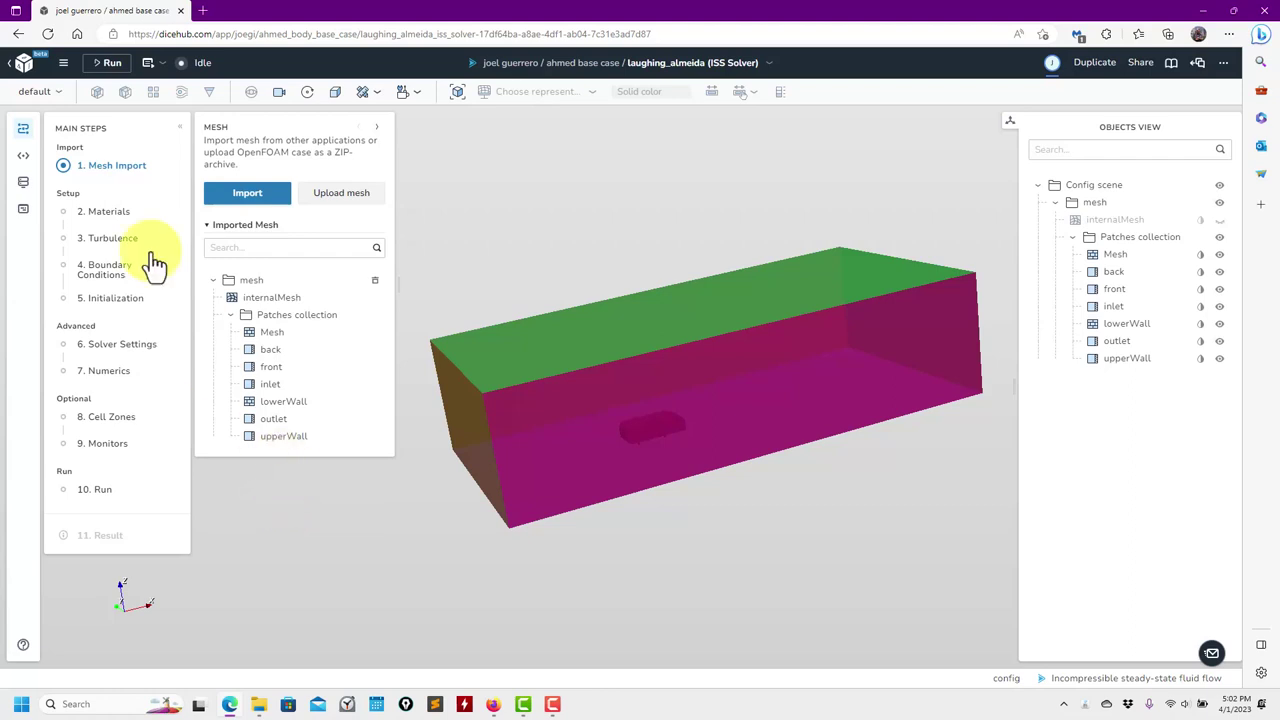
# - Review the material database without picking a material, and check the kinematic viscosity with the Newtonian model selected
pyautogui.click(108, 214)
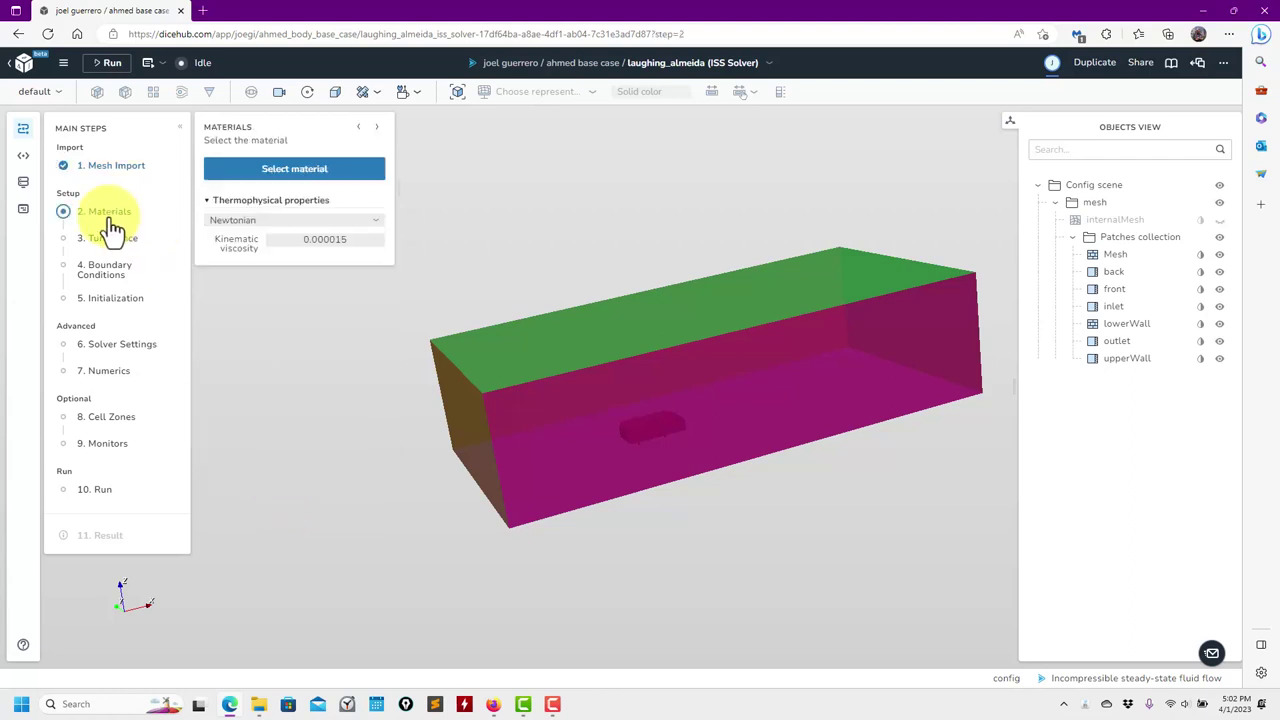
pyautogui.click(346, 165)
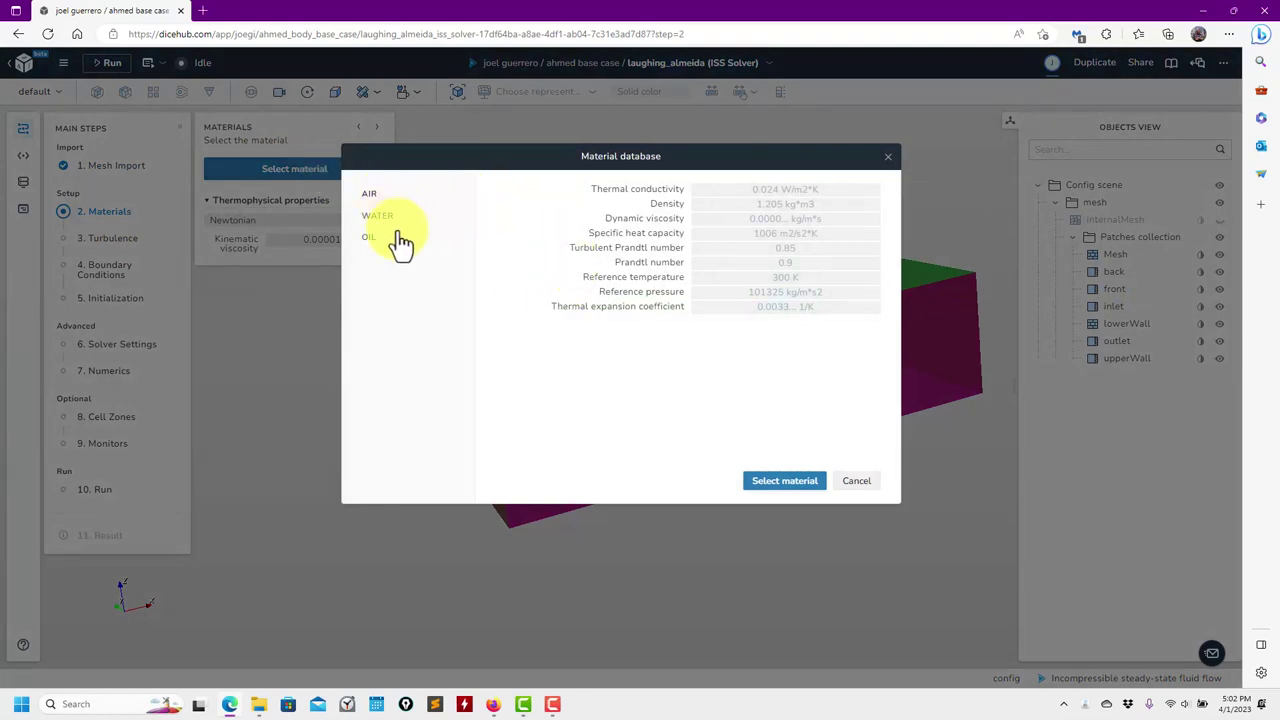
pyautogui.click(856, 481)
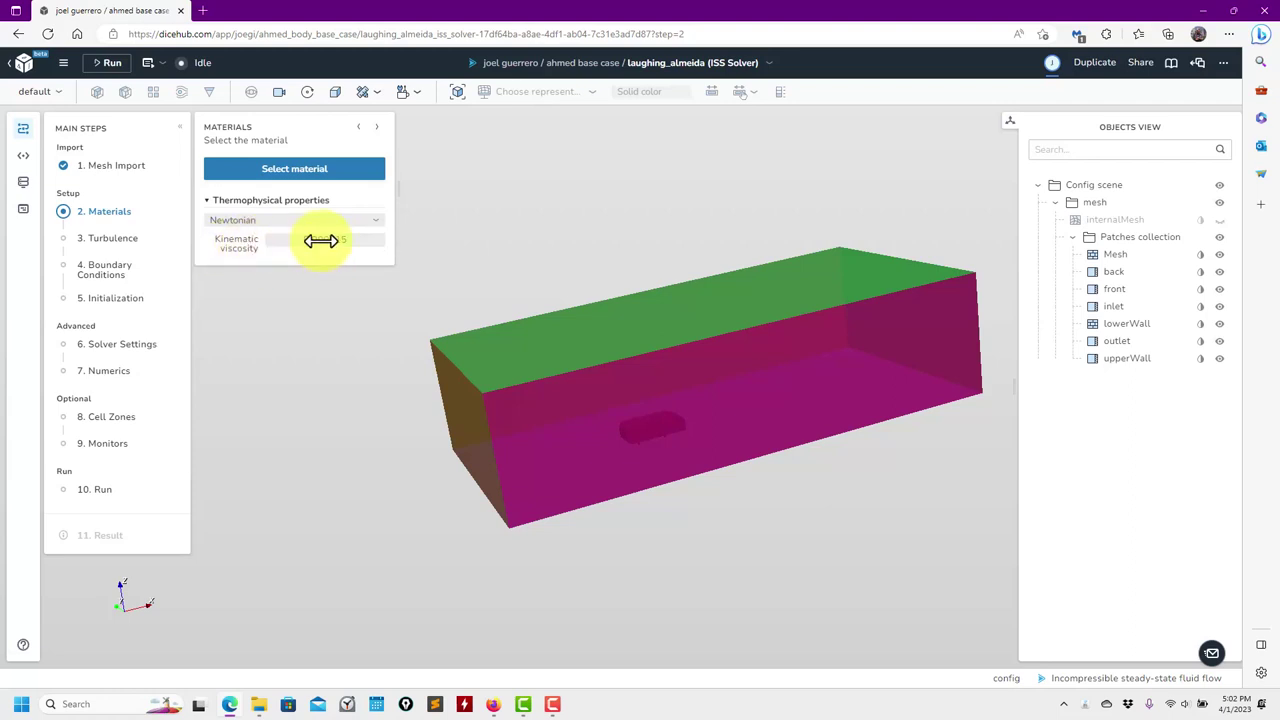
pyautogui.click(356, 240)
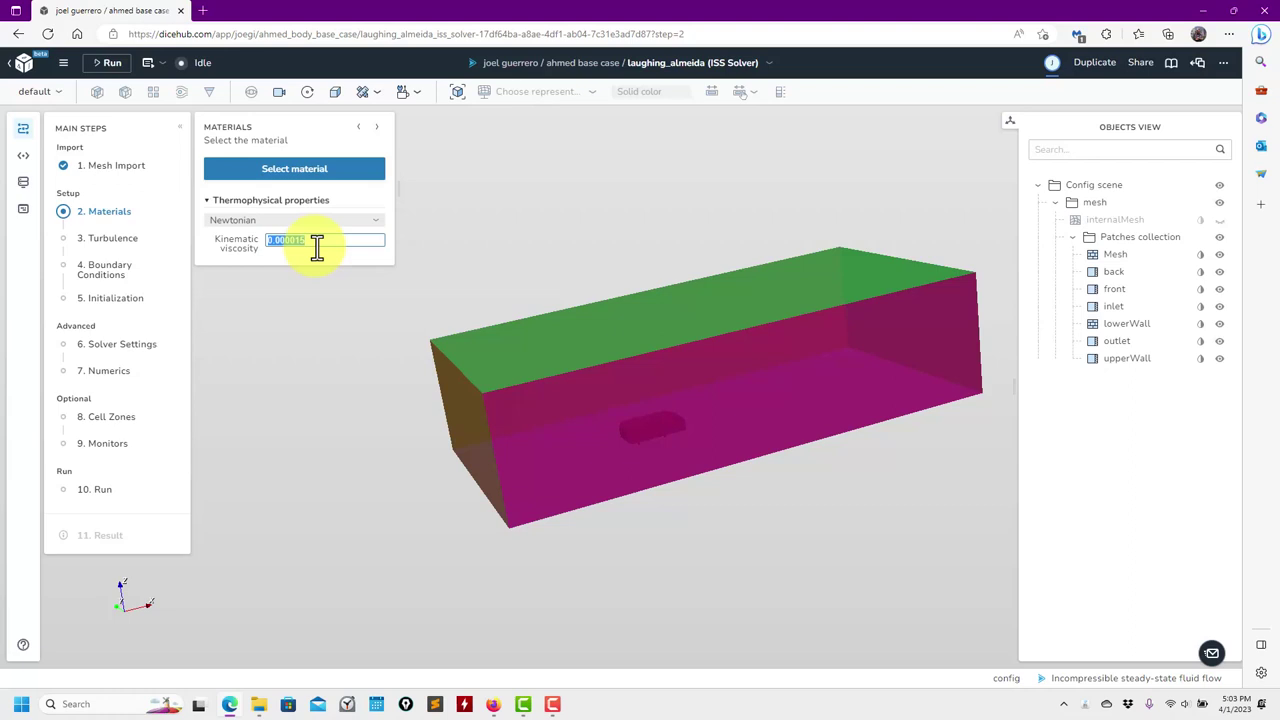
pyautogui.click(376, 221)
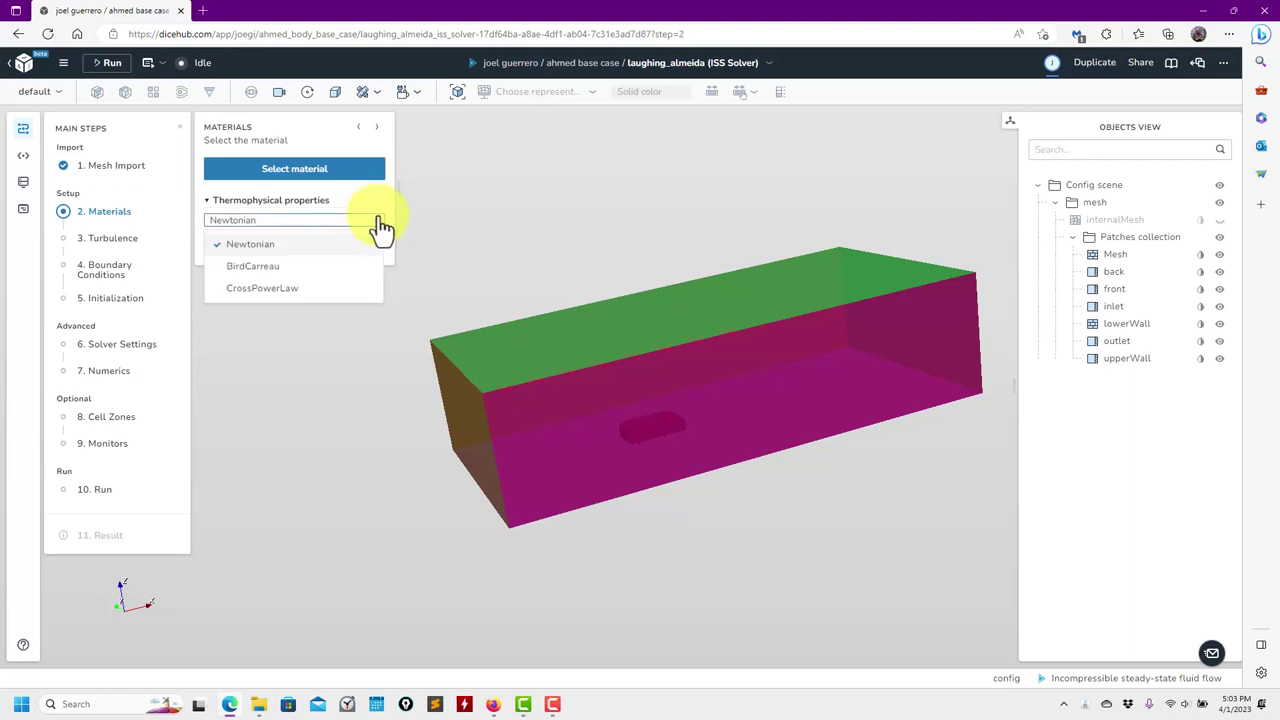
pyautogui.click(260, 246)
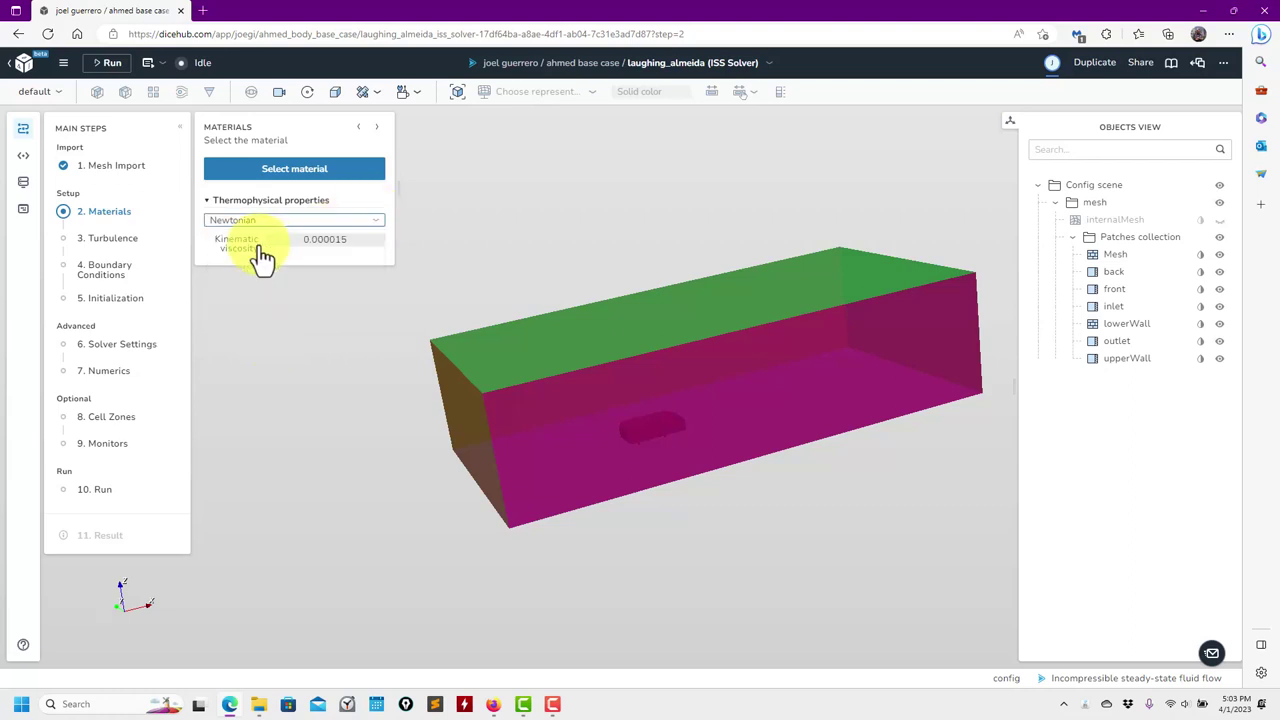
# - Set the turbulence model to kOmega2006 and review its coefficients
pyautogui.click(133, 244)
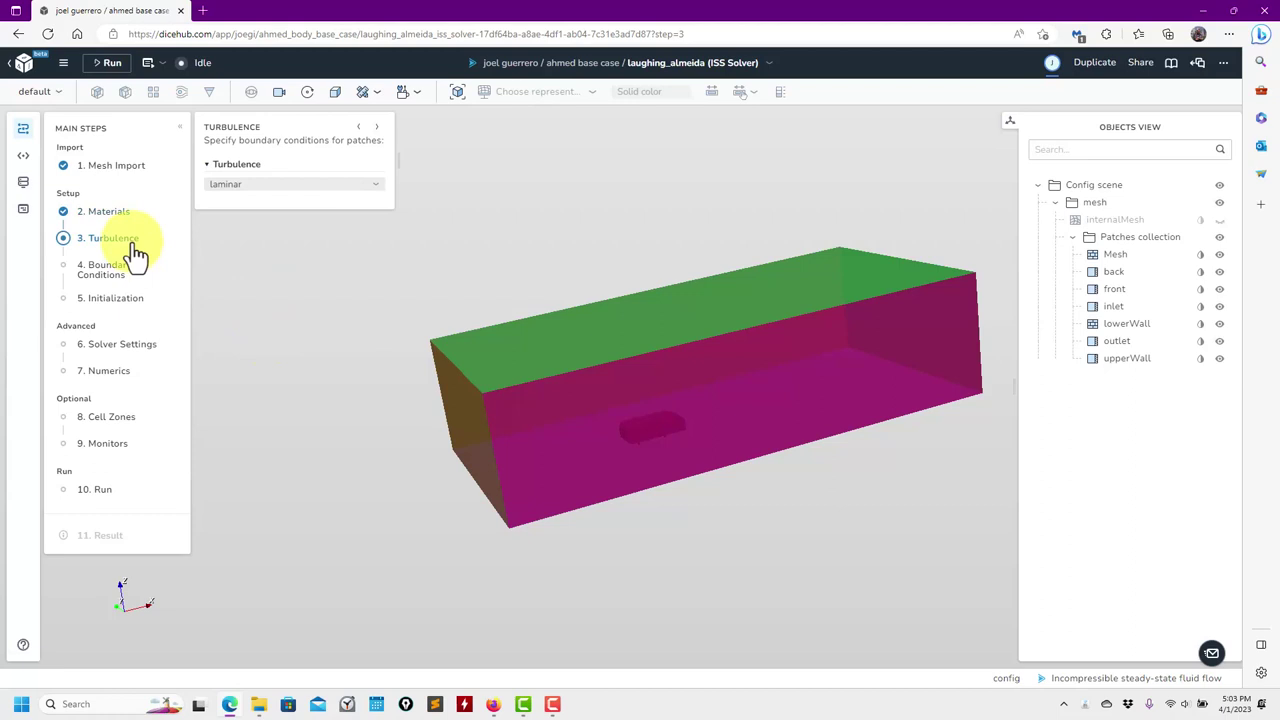
pyautogui.click(328, 188)
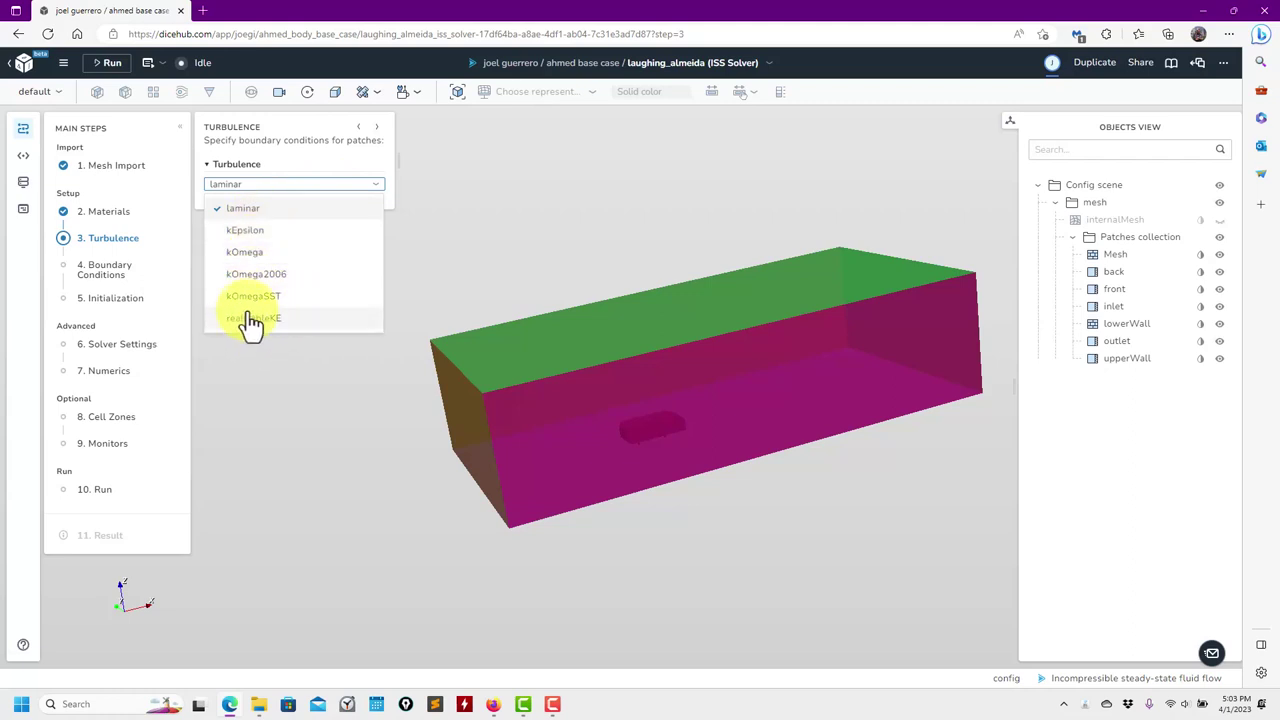
pyautogui.click(273, 278)
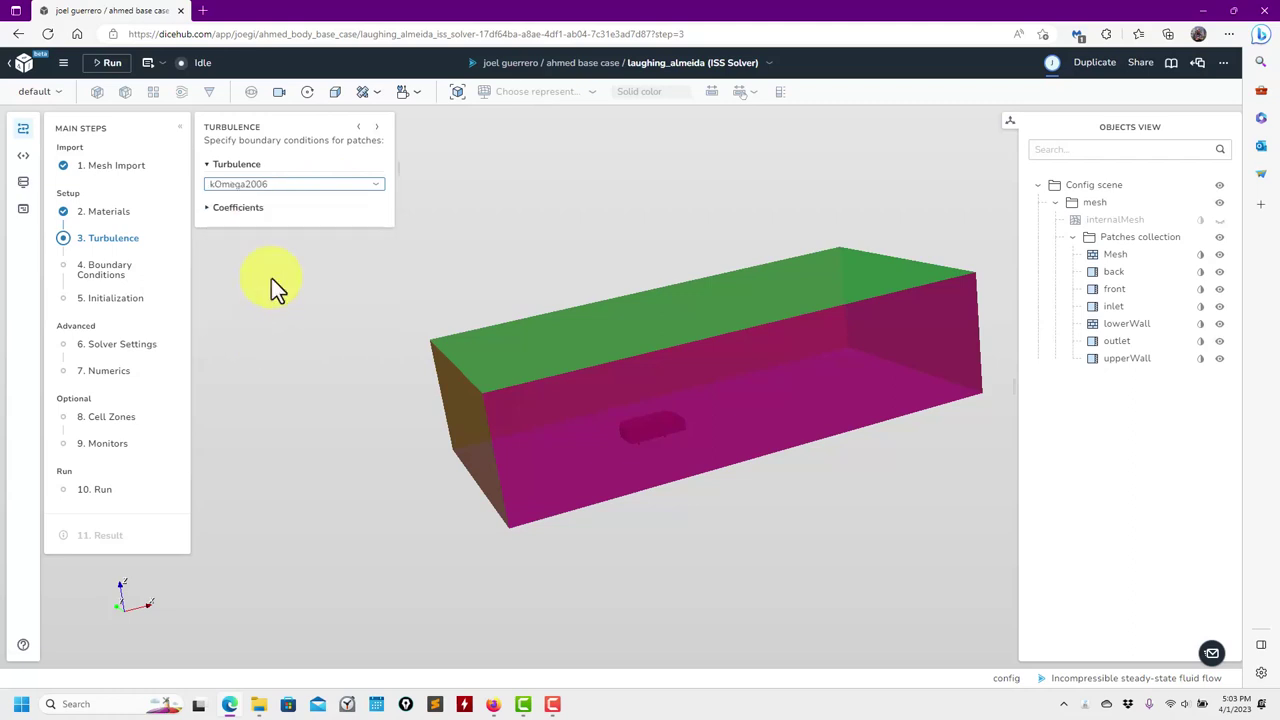
pyautogui.click(207, 210)
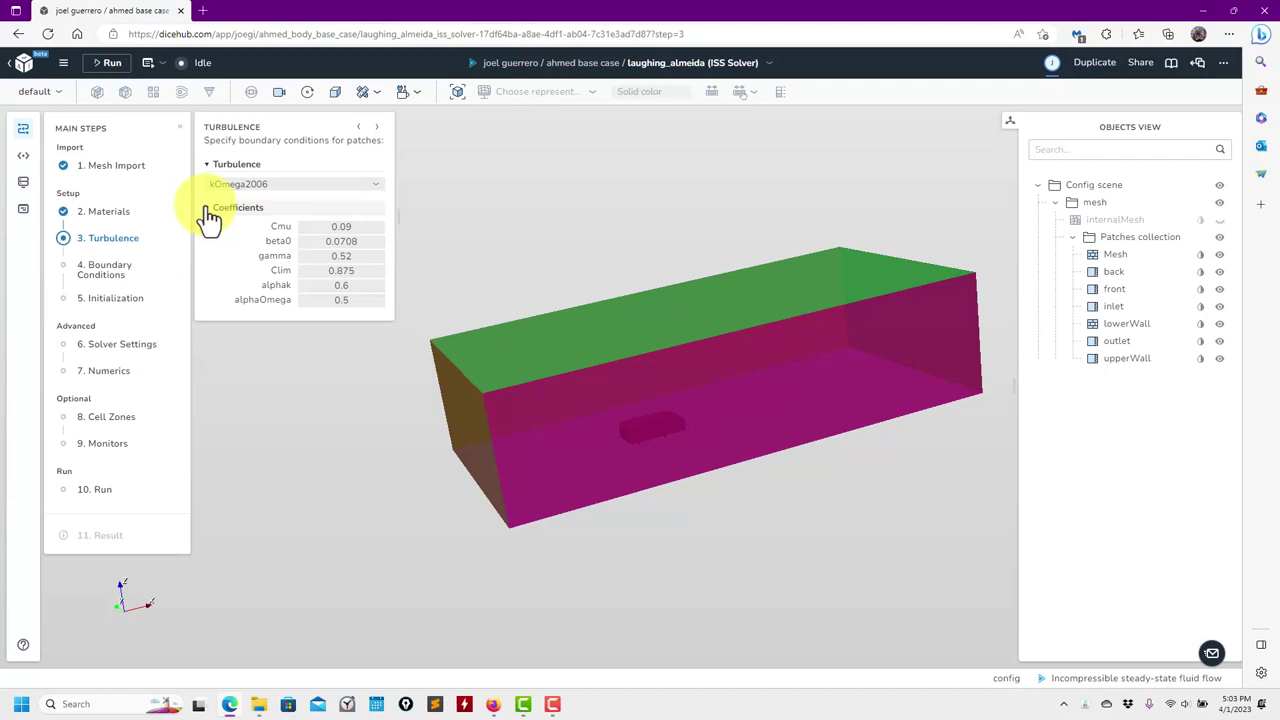
pyautogui.click(207, 212)
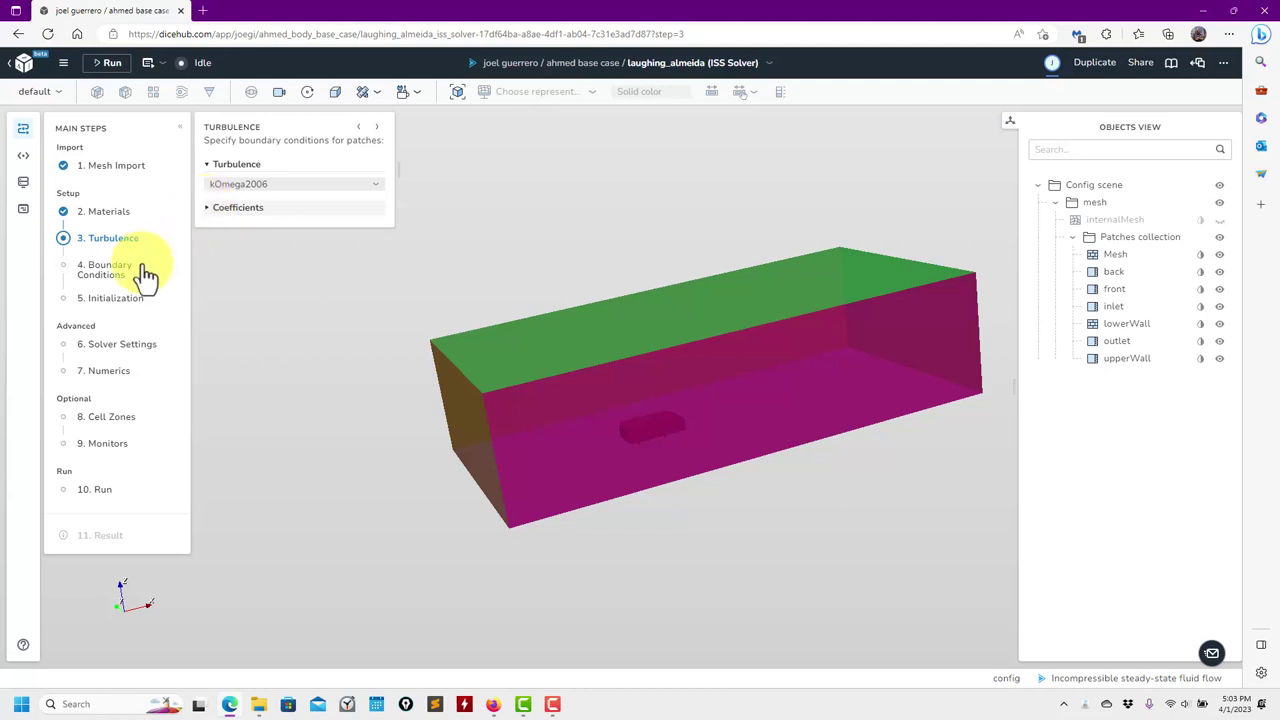
# - Rename the boundary patch Mesh to ahmed in the boundary conditions
pyautogui.click(117, 284)
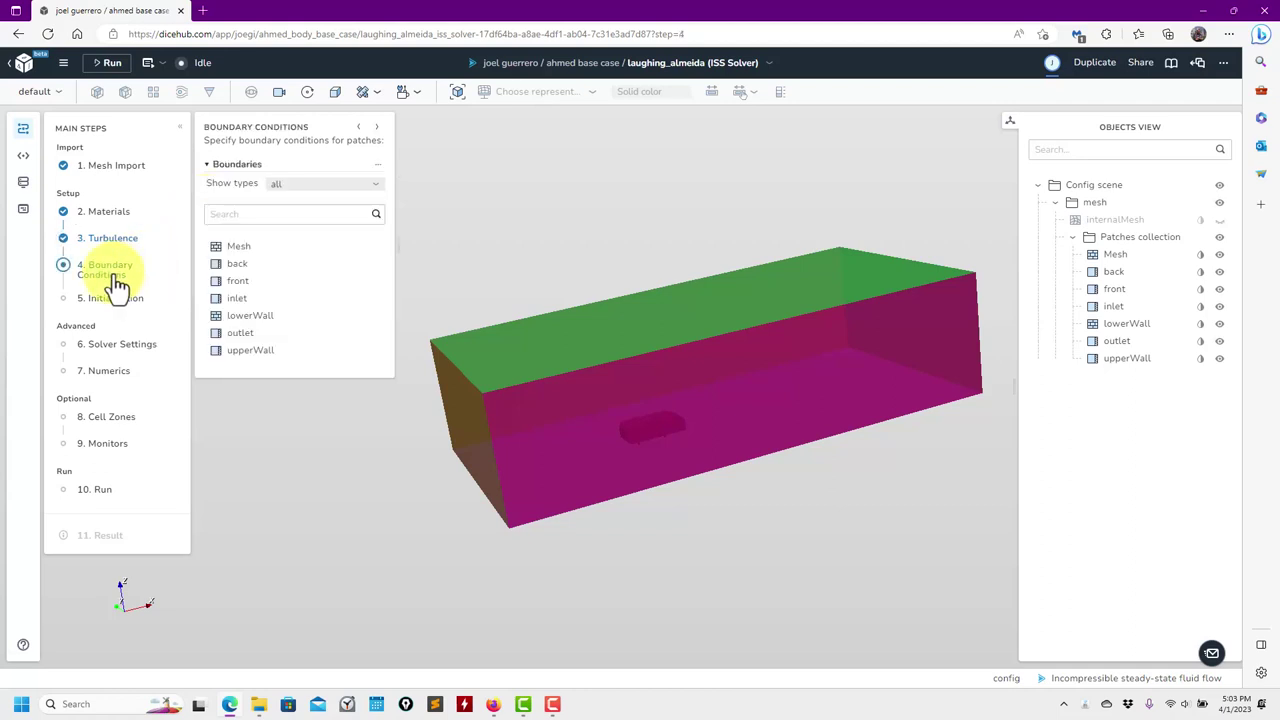
pyautogui.click(240, 250)
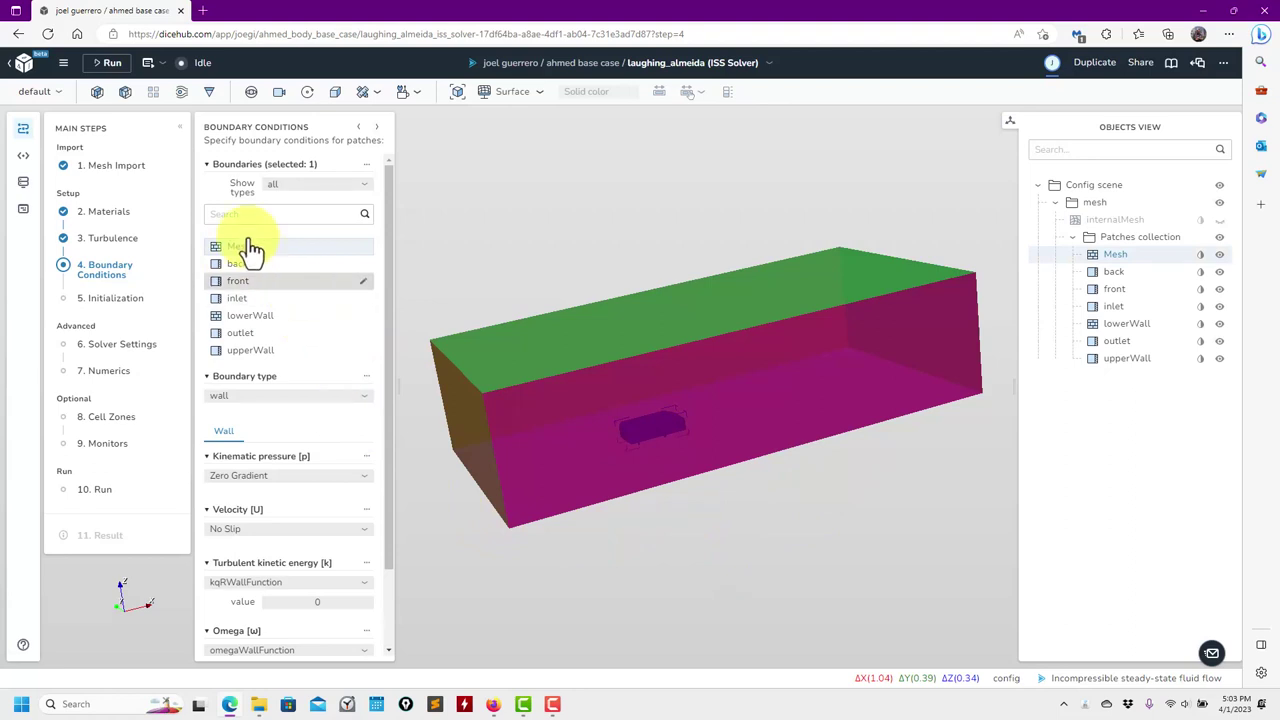
pyautogui.click(365, 250)
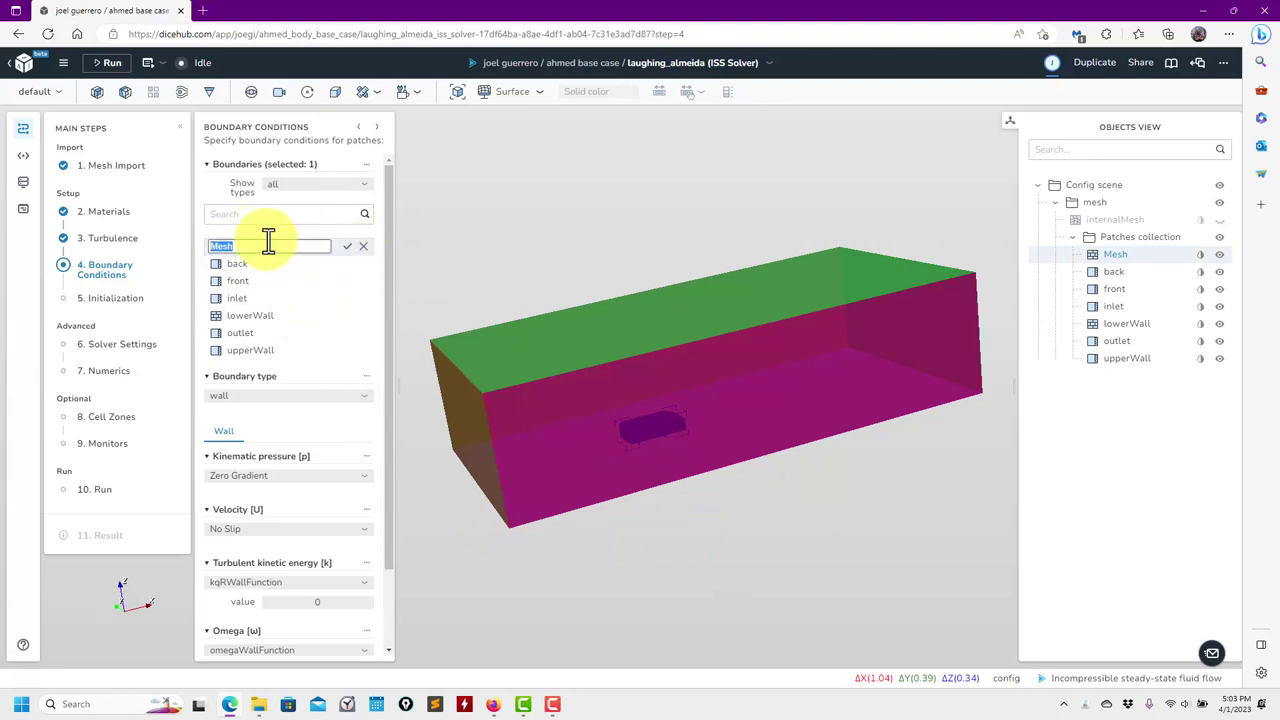
pyautogui.write('ahmed')
pyautogui.press('Return')
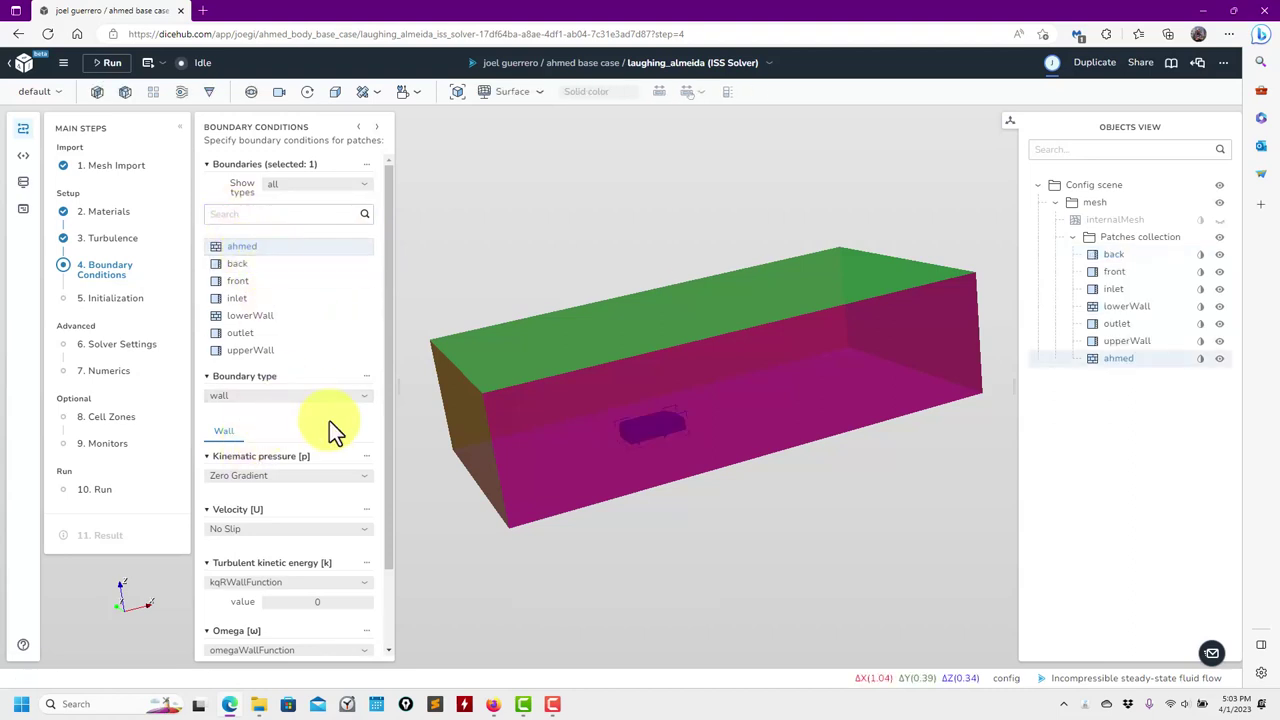
# - Review the wall conditions of the ahmed patch, including the kinematic pressure options with zeroGradient selected
pyautogui.moveTo(391, 458); pyautogui.dragTo(380, 566)
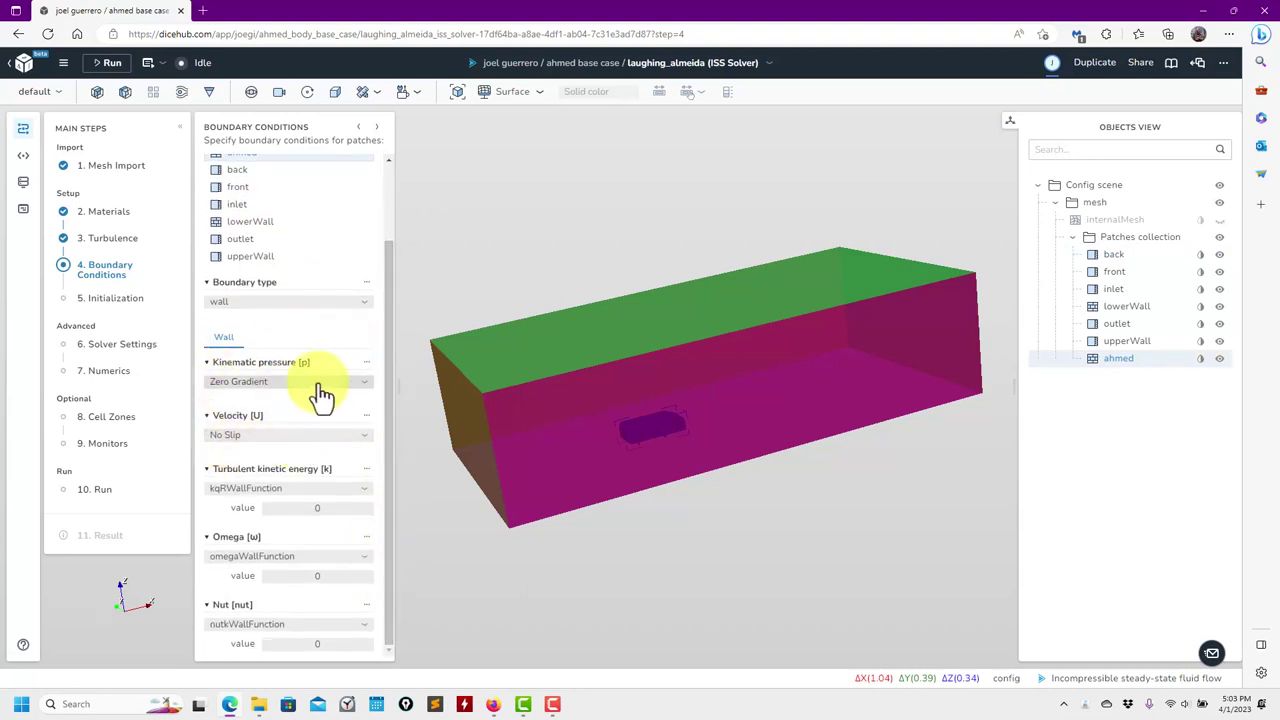
pyautogui.click(364, 388)
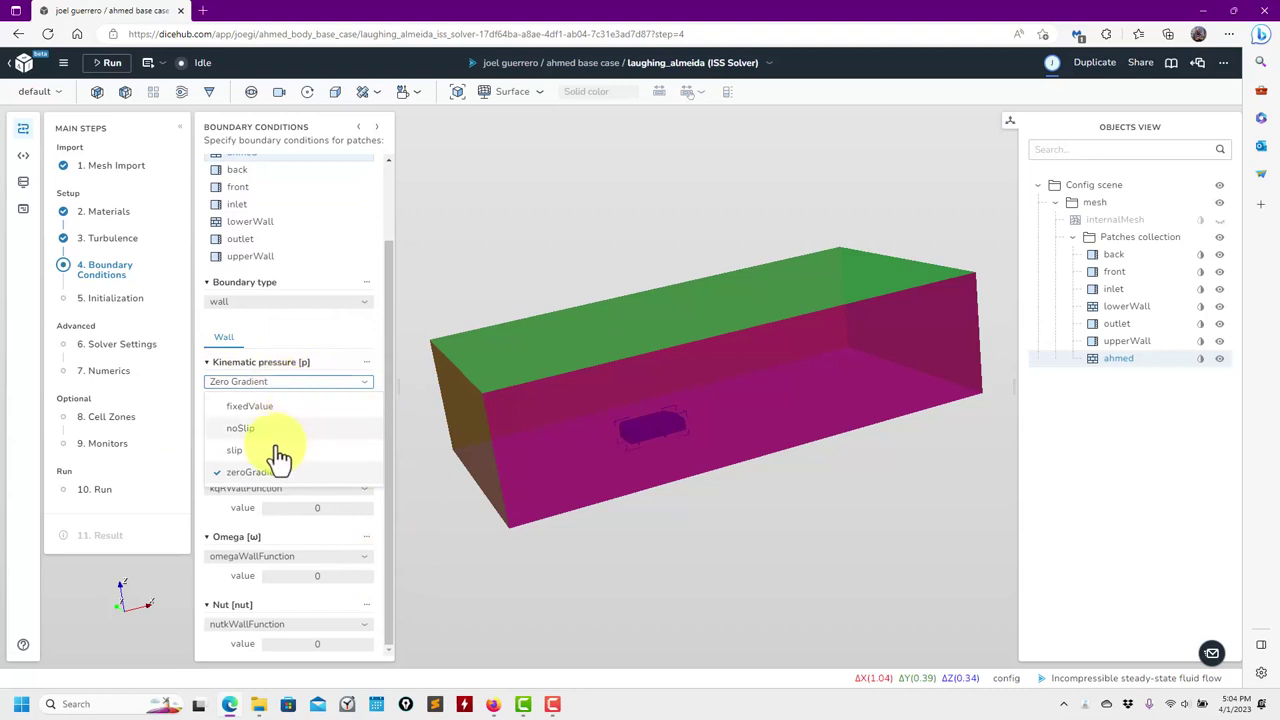
pyautogui.click(254, 472)
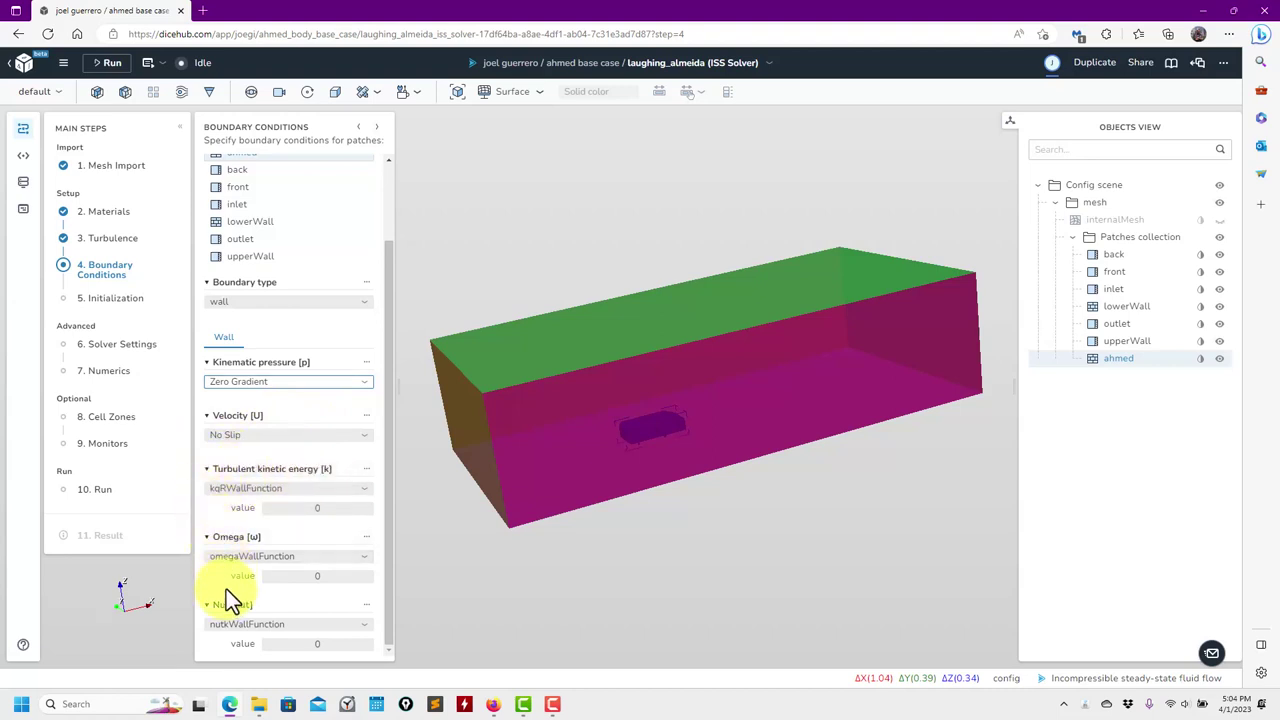
pyautogui.moveTo(393, 254); pyautogui.dragTo(392, 188)
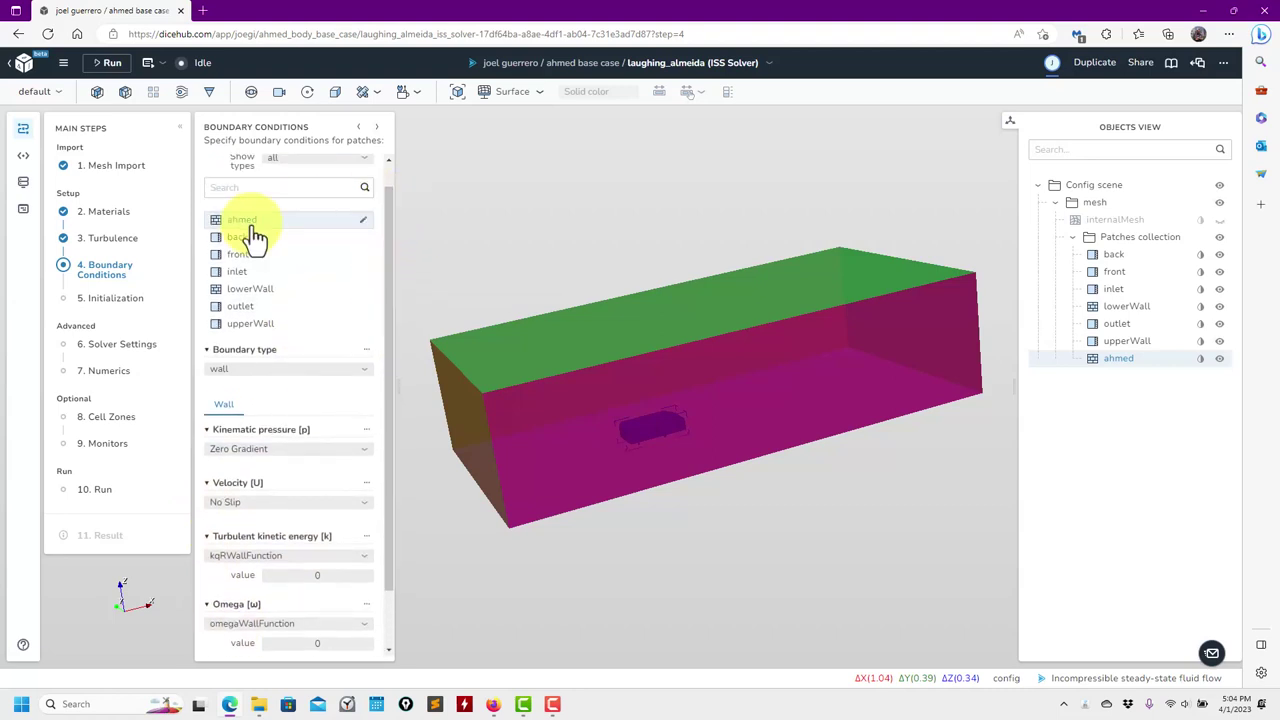
# - Set the boundary type of the back patch to symmetry and check its location in the domain
pyautogui.click(246, 240)
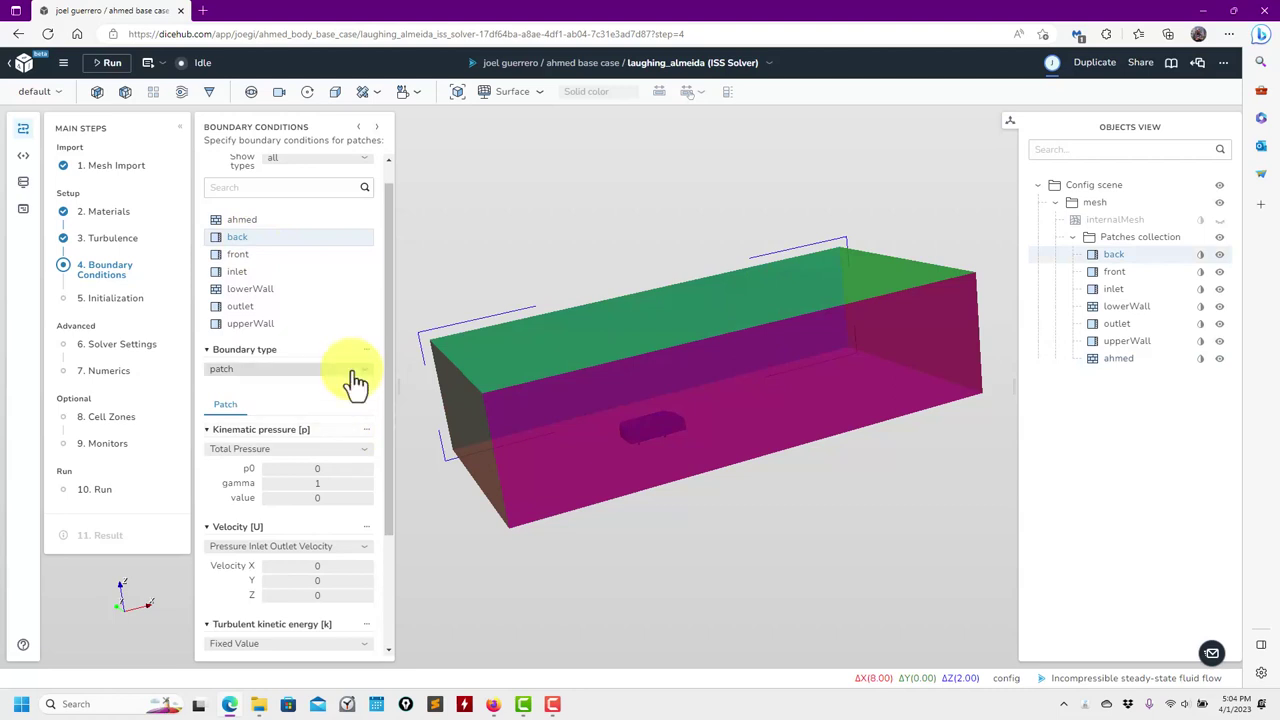
pyautogui.click(322, 370)
pyautogui.click(268, 437)
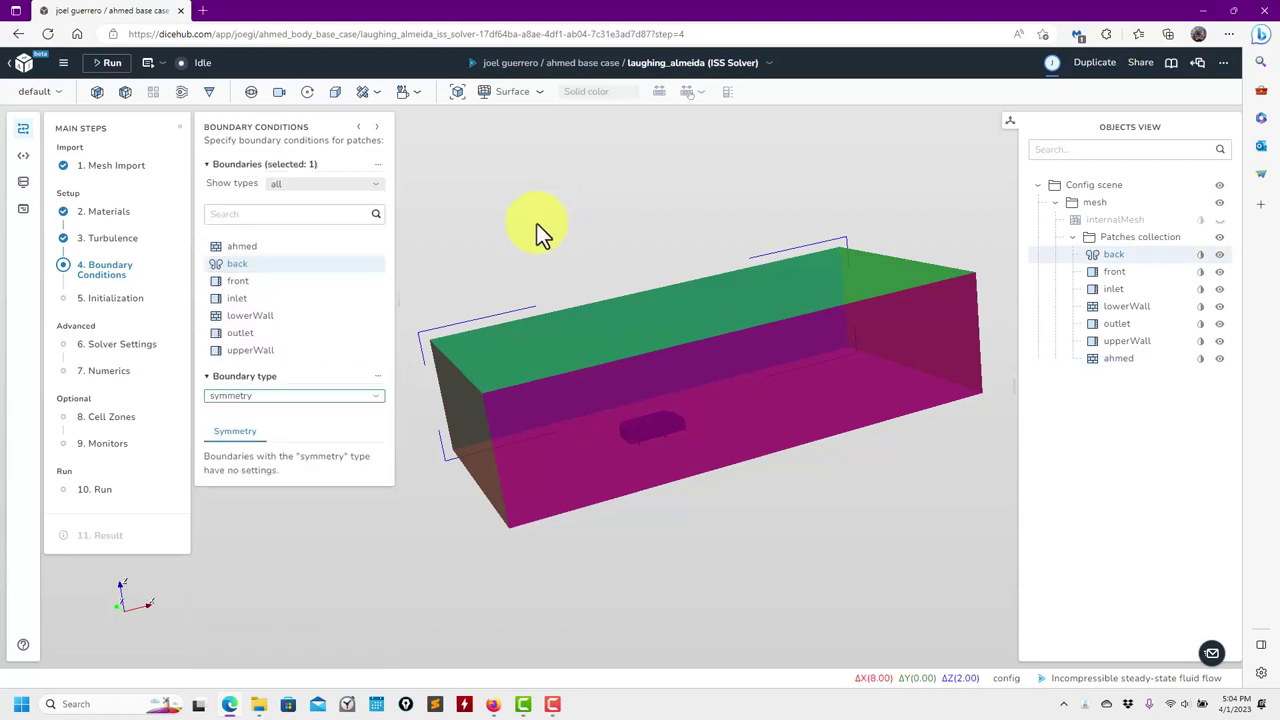
pyautogui.moveTo(528, 289); pyautogui.dragTo(480, 320)
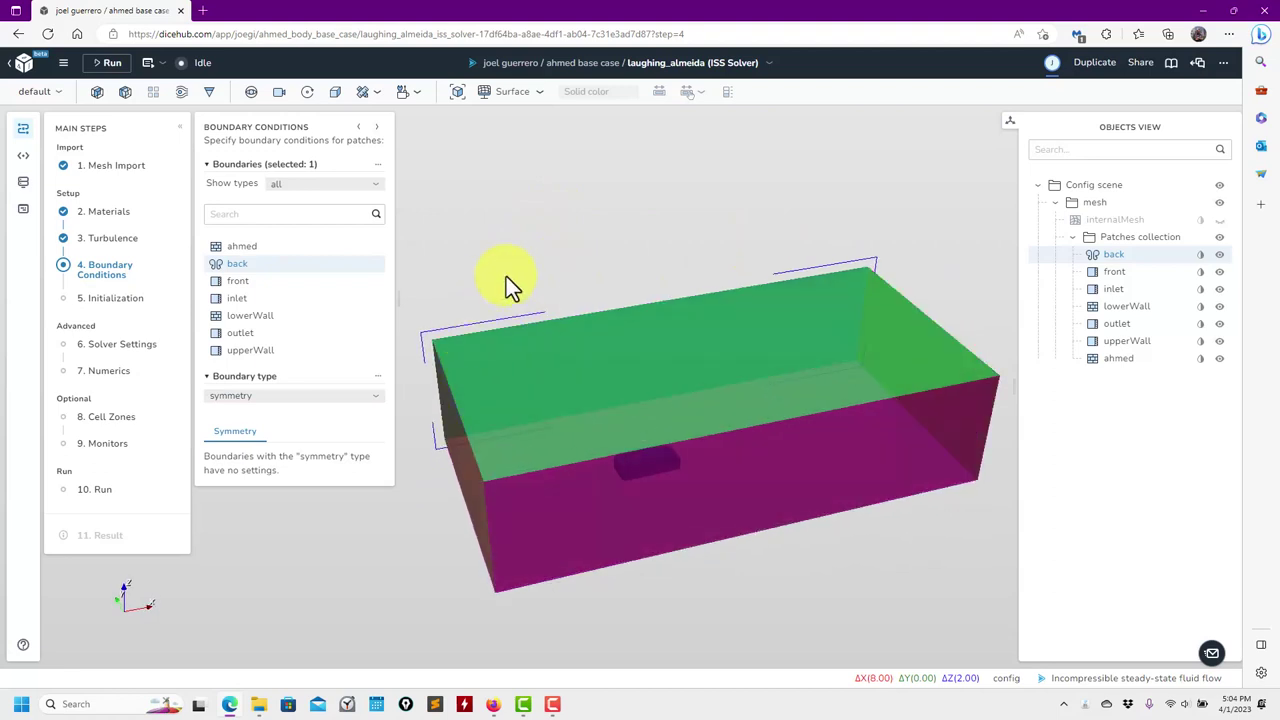
pyautogui.moveTo(506, 276); pyautogui.dragTo(580, 234)
pyautogui.click(580, 234)
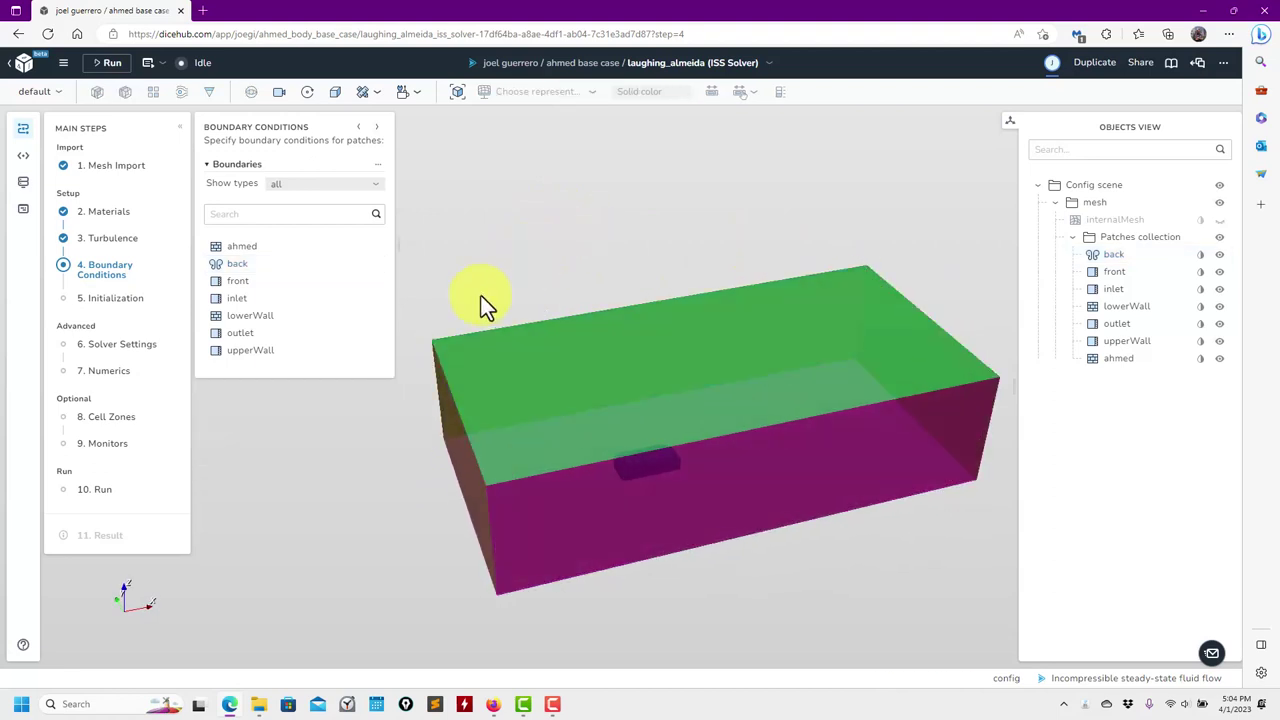
pyautogui.click(244, 268)
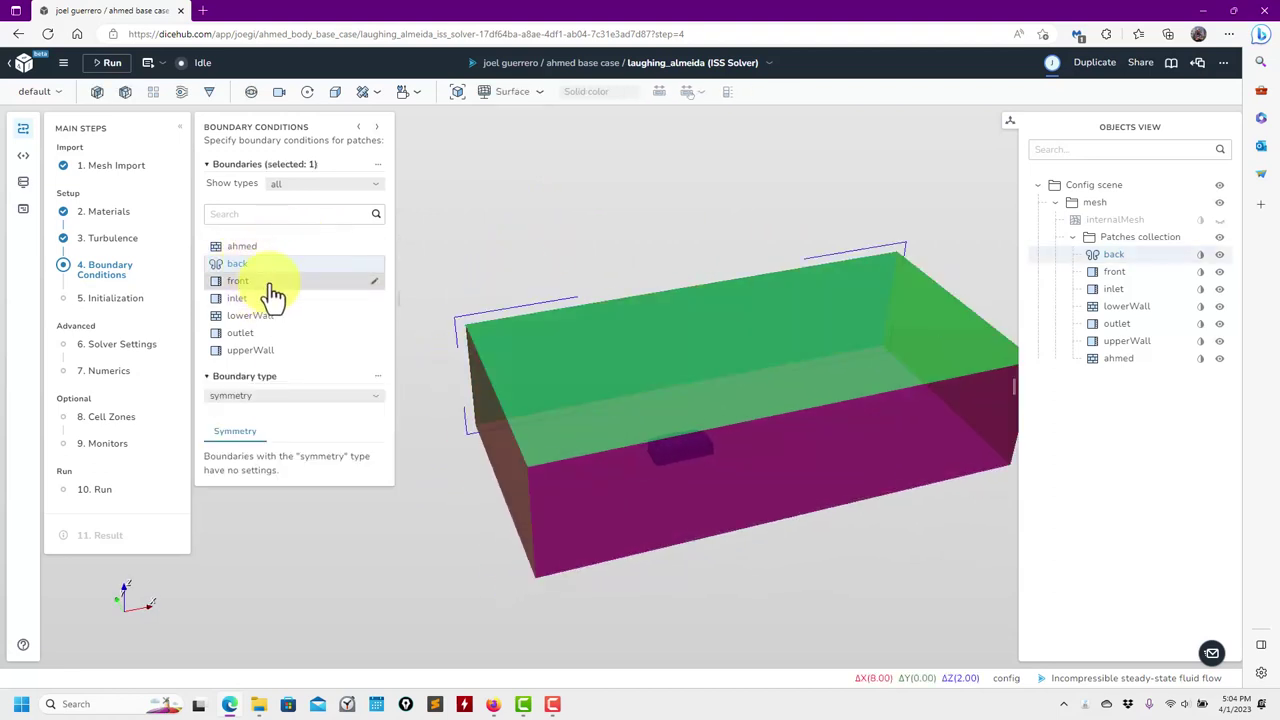
# - Set the boundary type of the front patch to symmetry
pyautogui.click(270, 283)
pyautogui.click(292, 396)
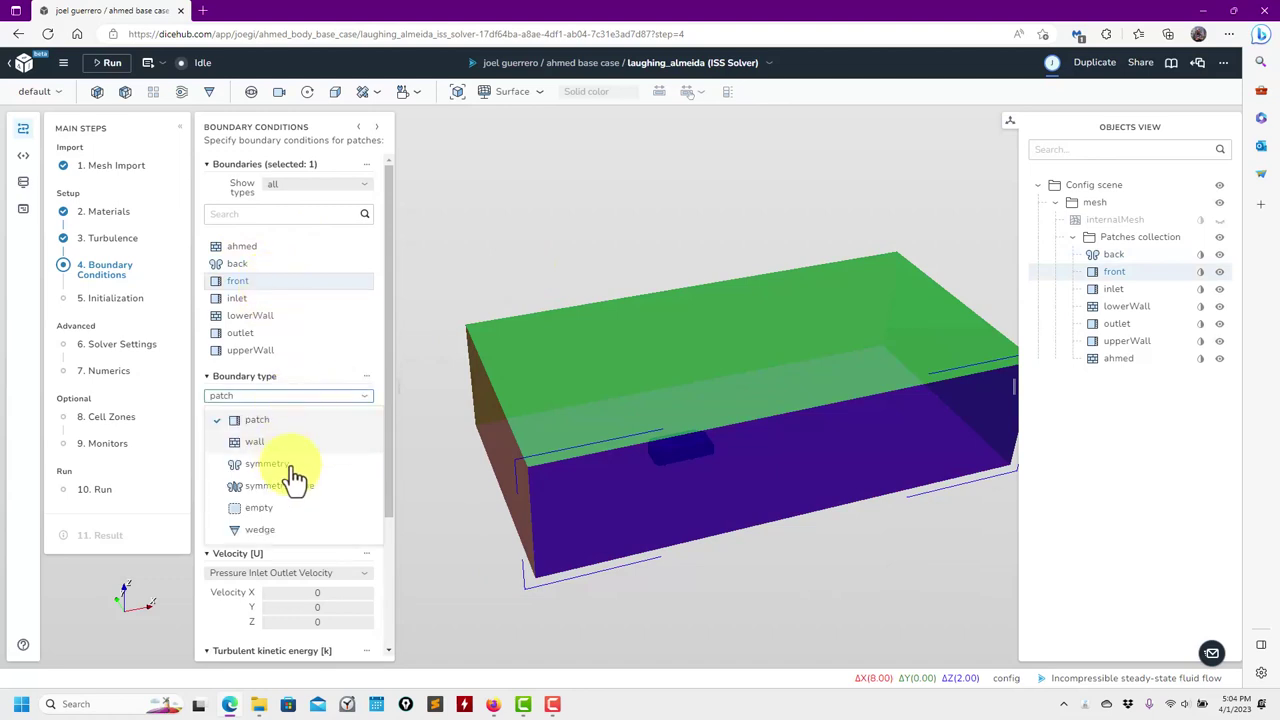
pyautogui.click(292, 464)
# - Review the boundary types available for the inlet boundary, choosing patch
pyautogui.click(248, 299)
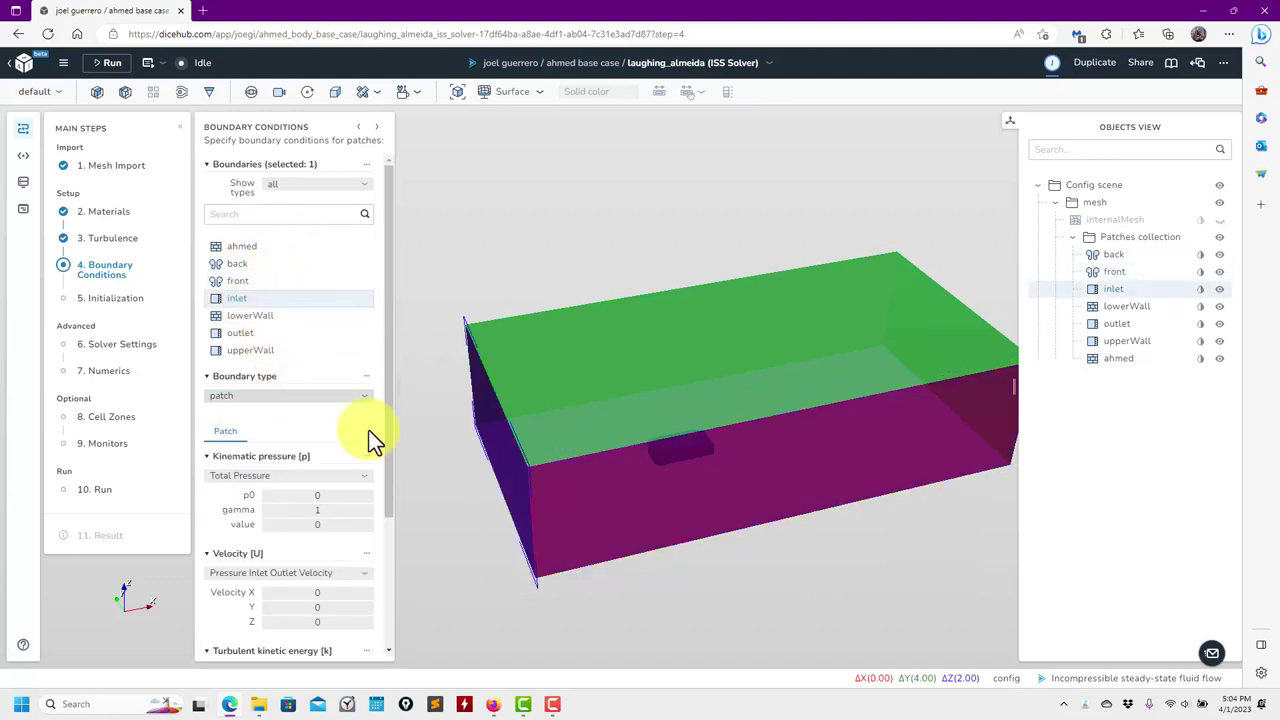
pyautogui.moveTo(468, 532); pyautogui.dragTo(366, 457)
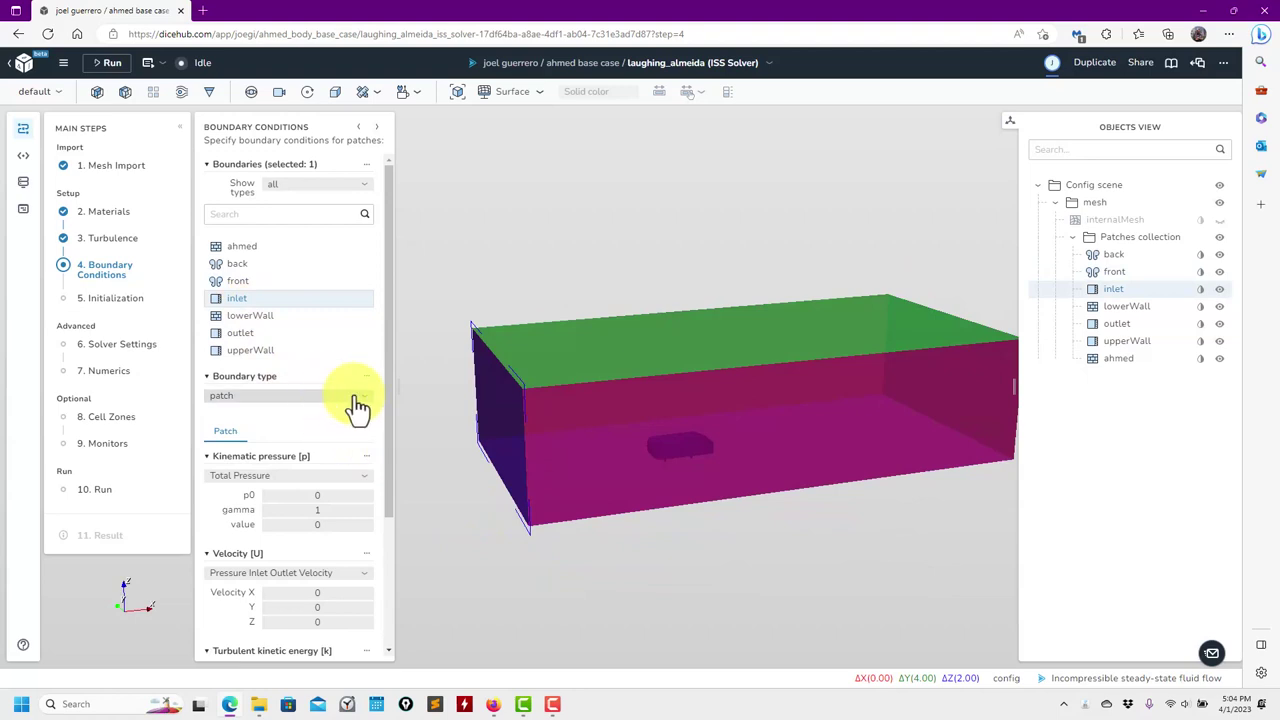
pyautogui.click(358, 398)
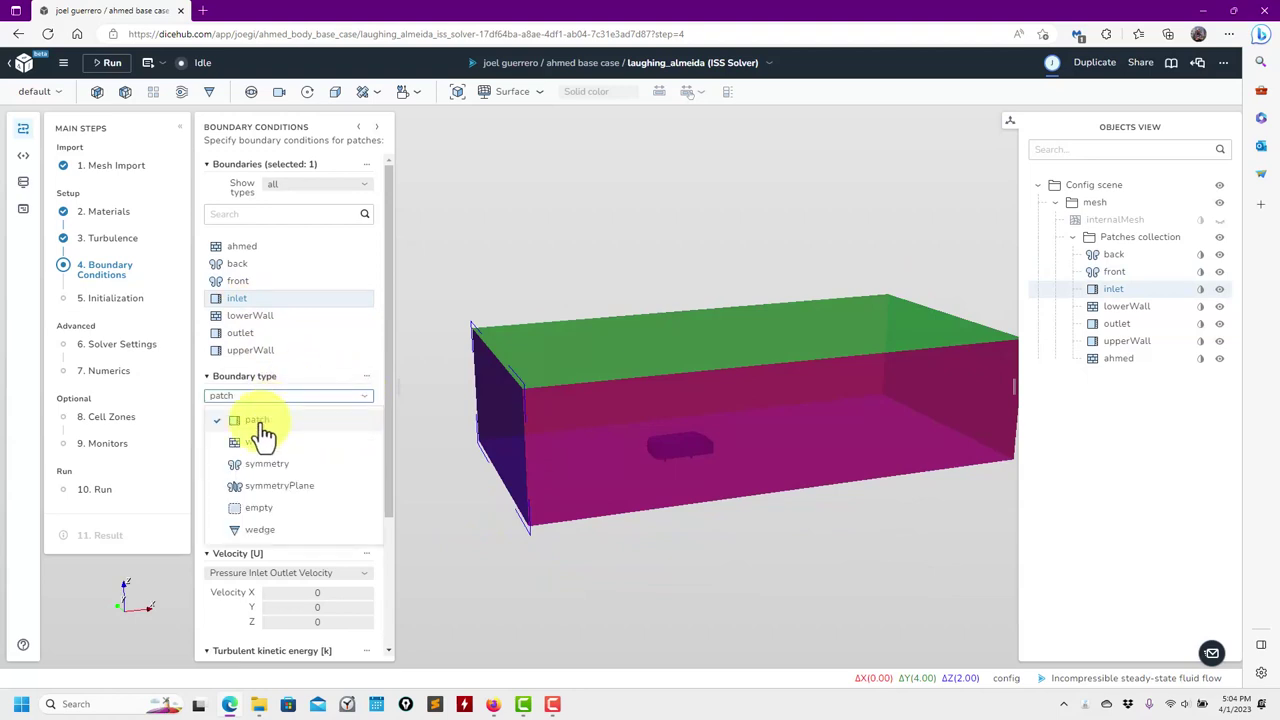
pyautogui.click(262, 426)
pyautogui.click(348, 404)
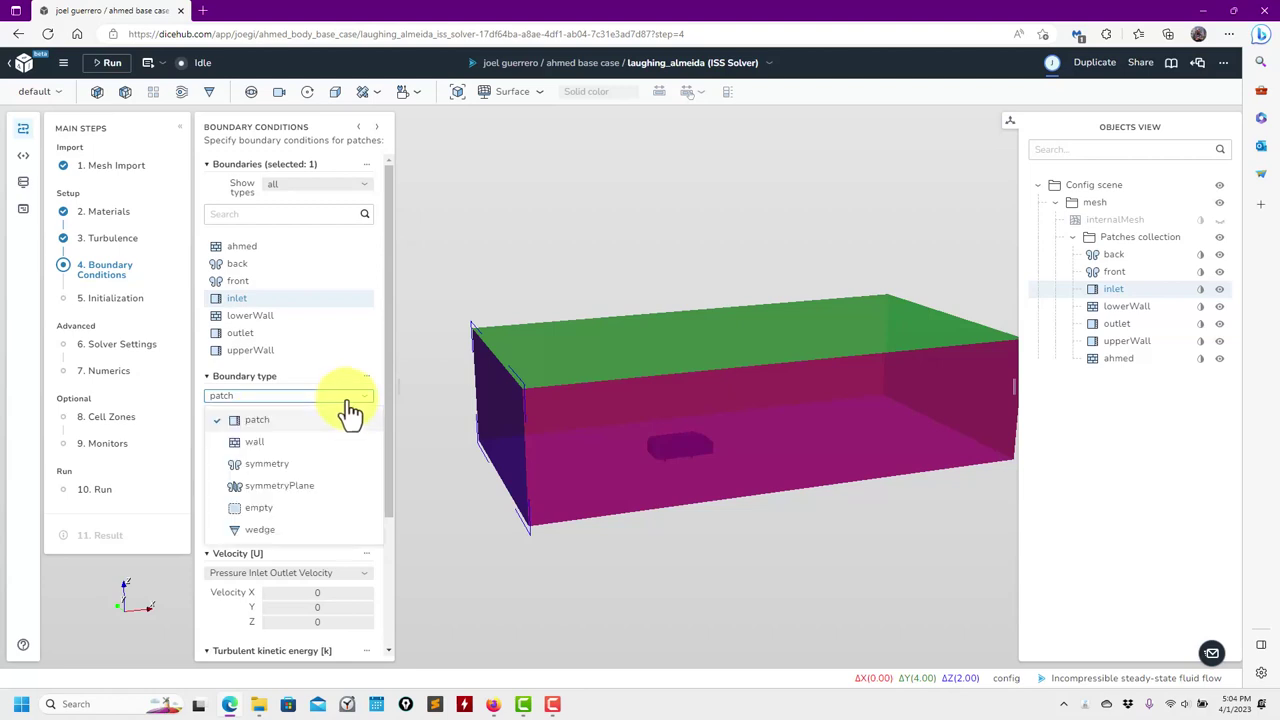
pyautogui.click(269, 428)
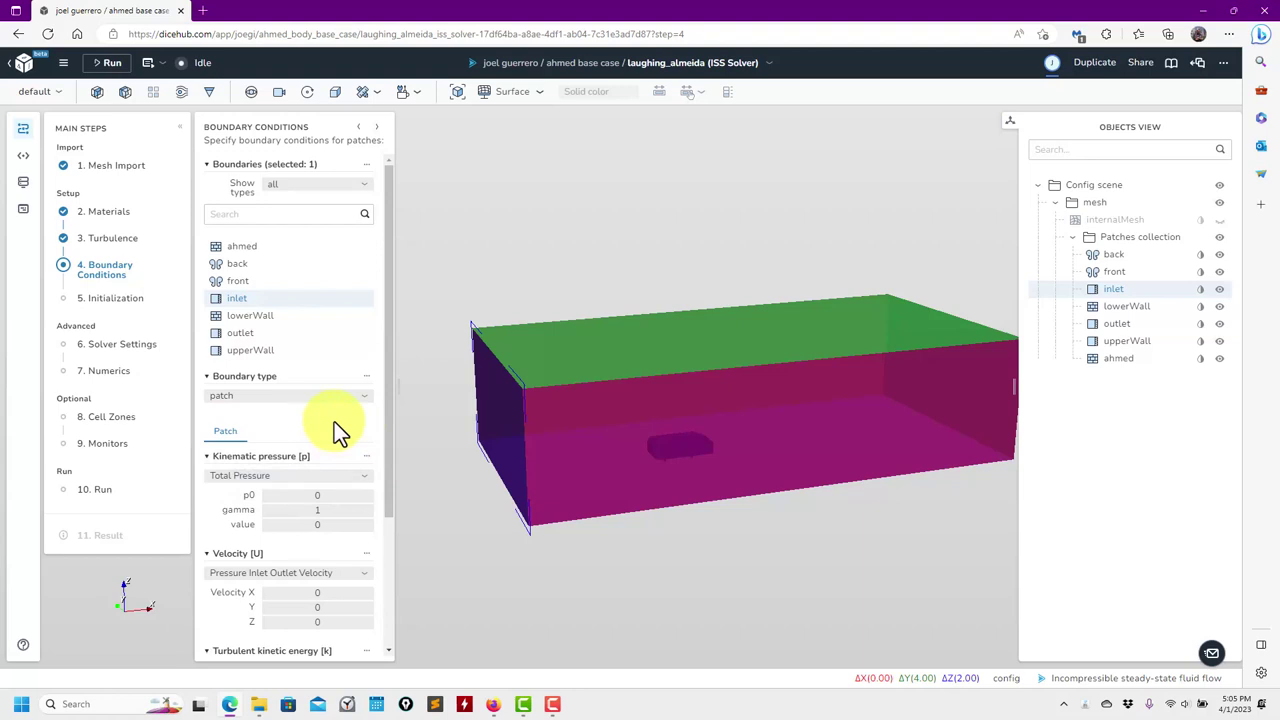
# - Revisit the material settings and open the field initialization settings
pyautogui.click(112, 220)
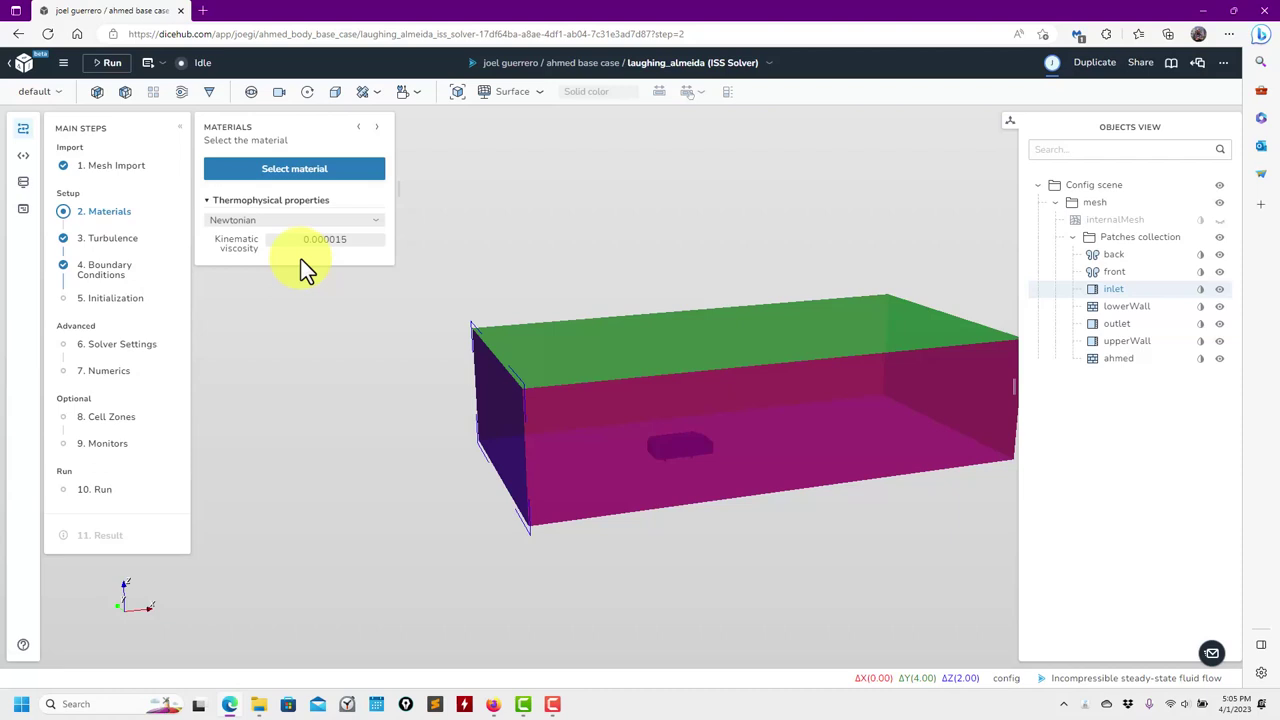
pyautogui.click(128, 296)
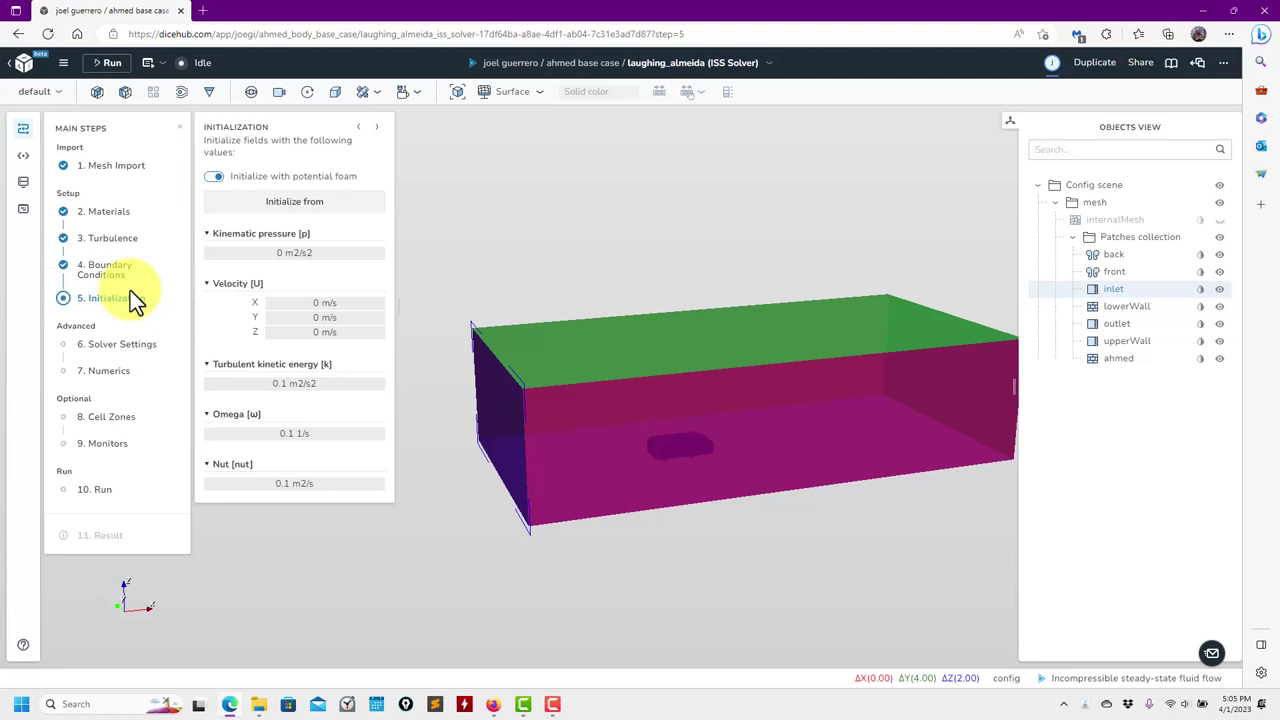
# - Review the solver settings and the numerical schemes, and return to the field initialization settings
pyautogui.click(111, 358)
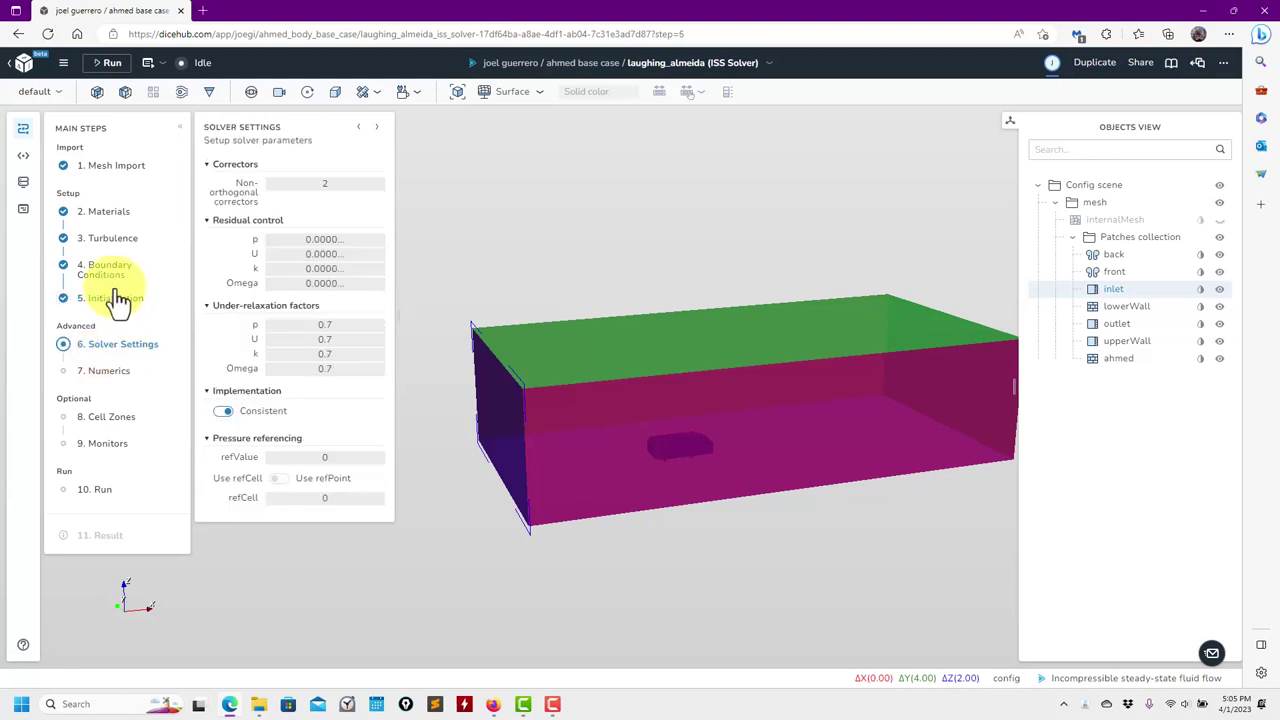
pyautogui.click(108, 376)
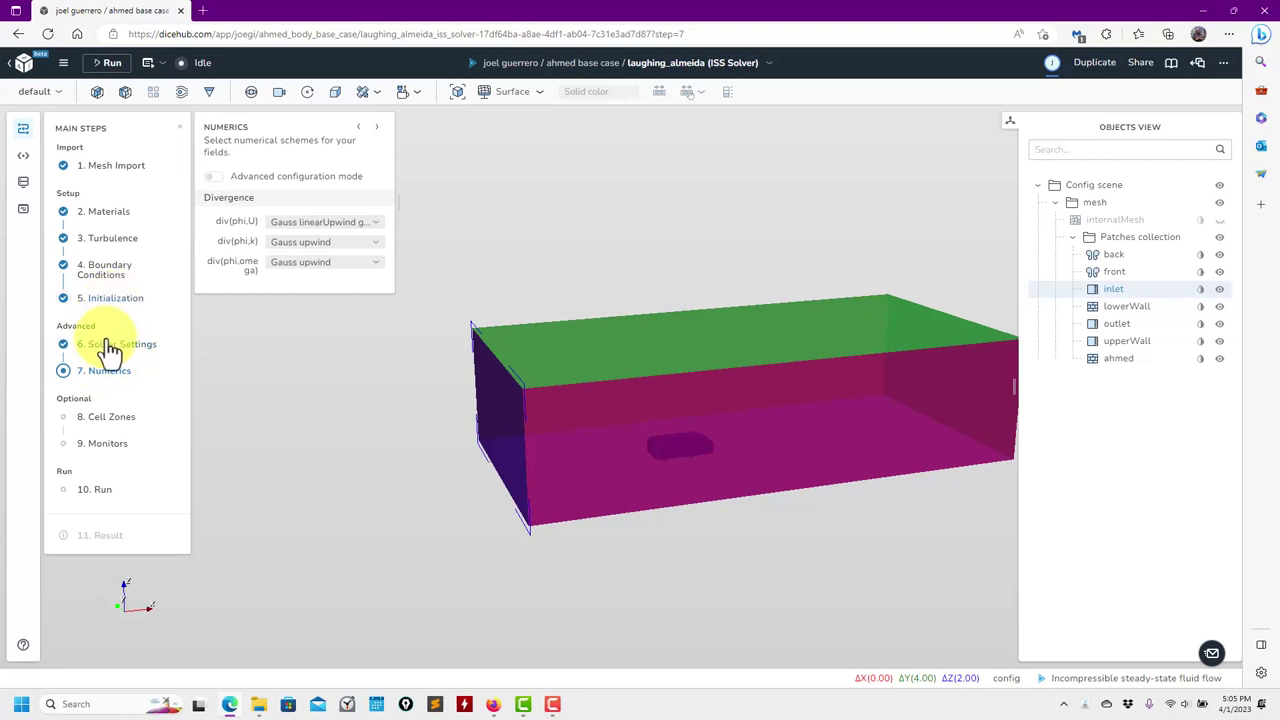
pyautogui.click(108, 348)
pyautogui.click(115, 299)
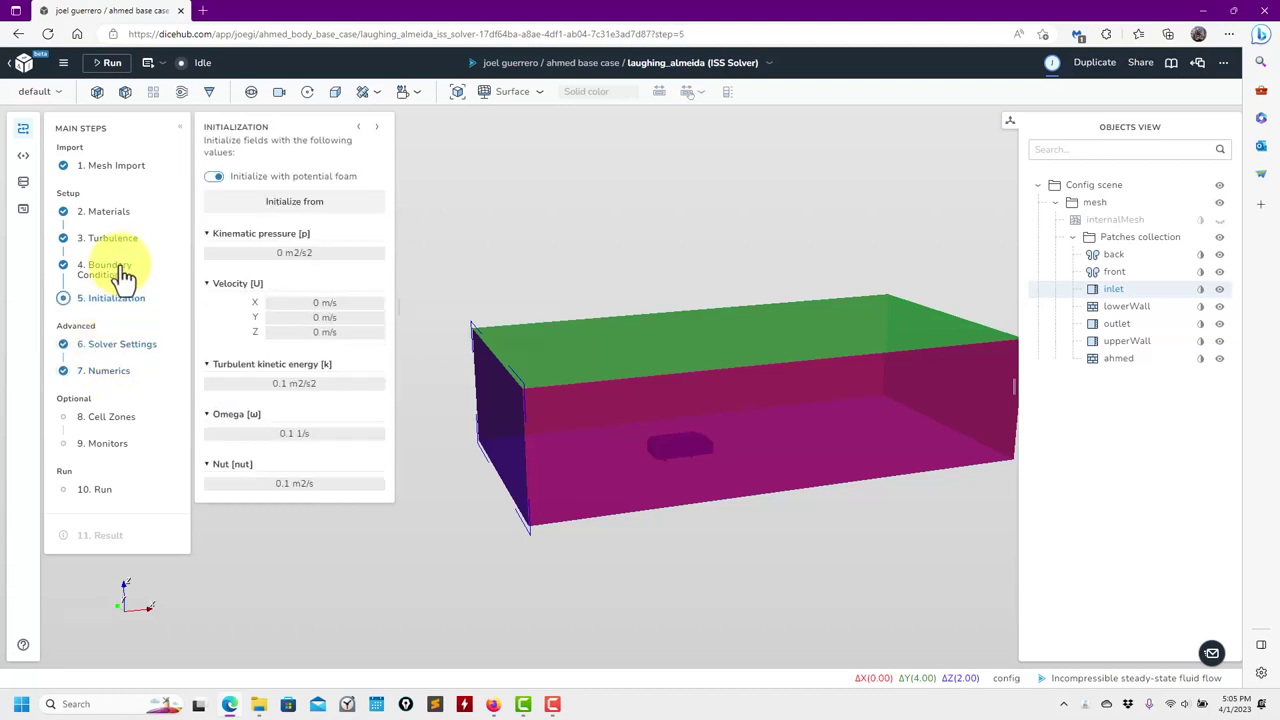
# - Set the inlet's kinematic pressure boundary condition to zeroGradient
pyautogui.click(120, 272)
pyautogui.scroll(-3, 366, 423)
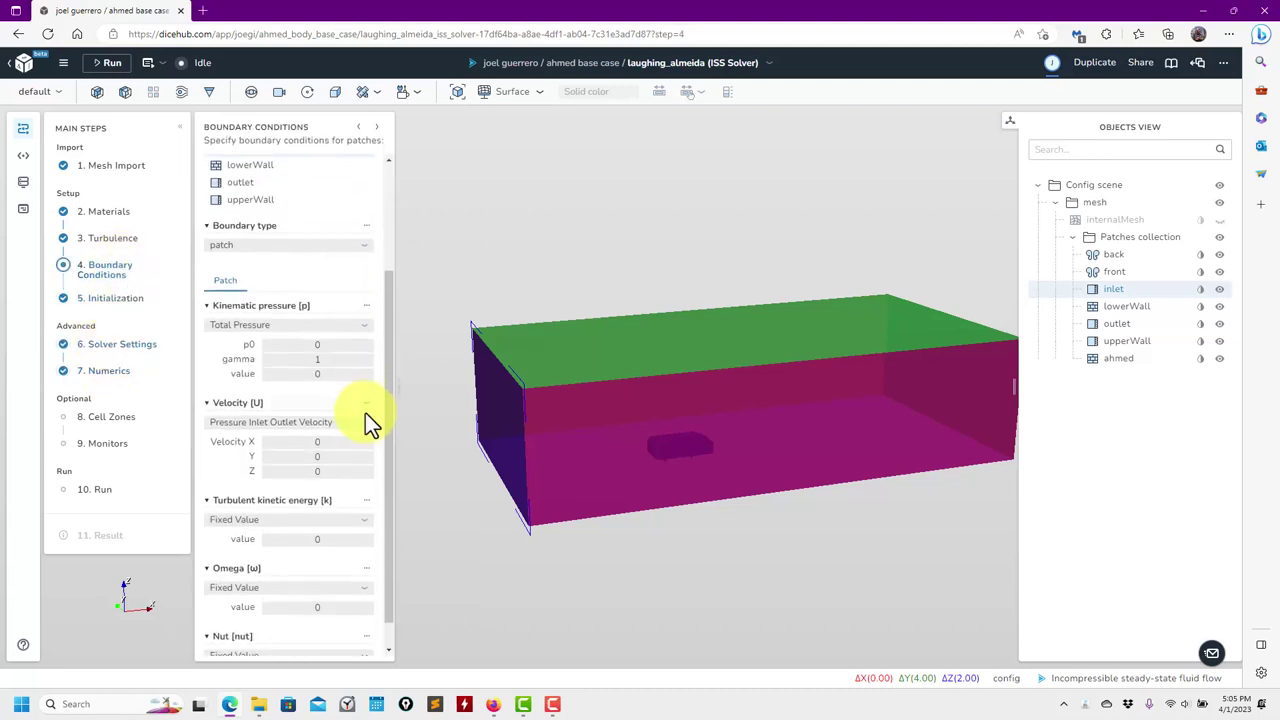
pyautogui.click(353, 334)
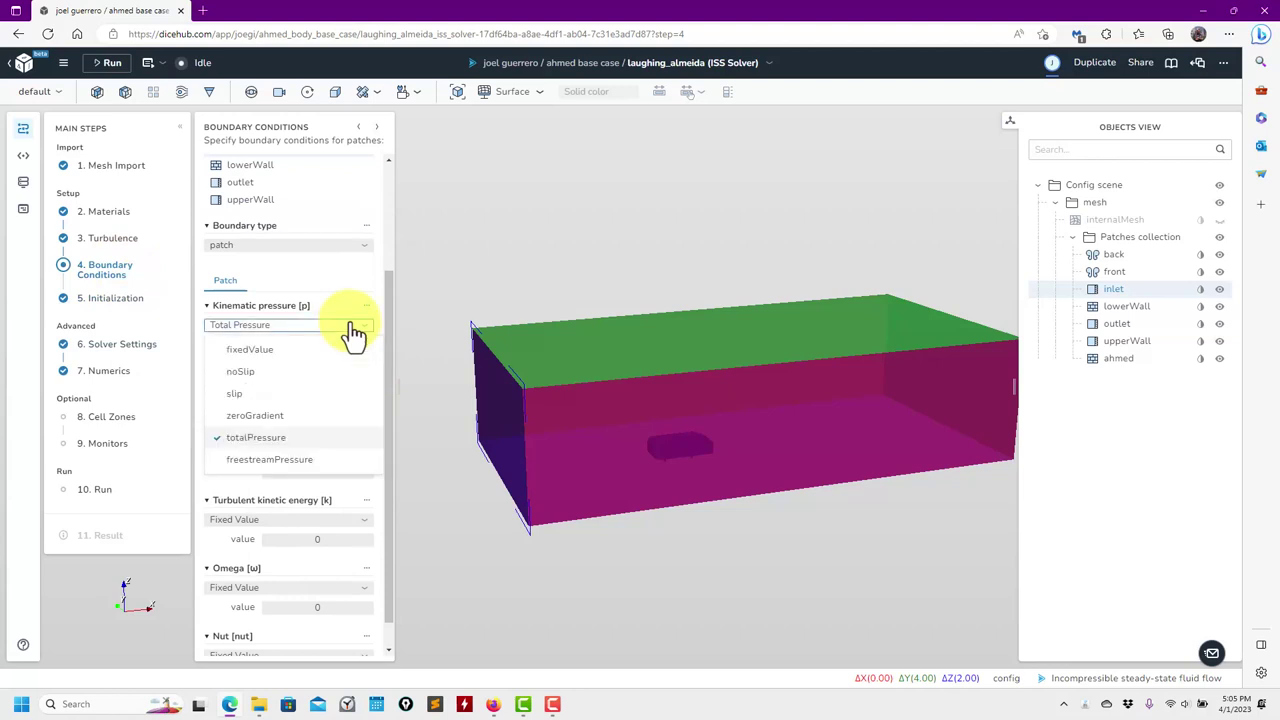
pyautogui.click(281, 418)
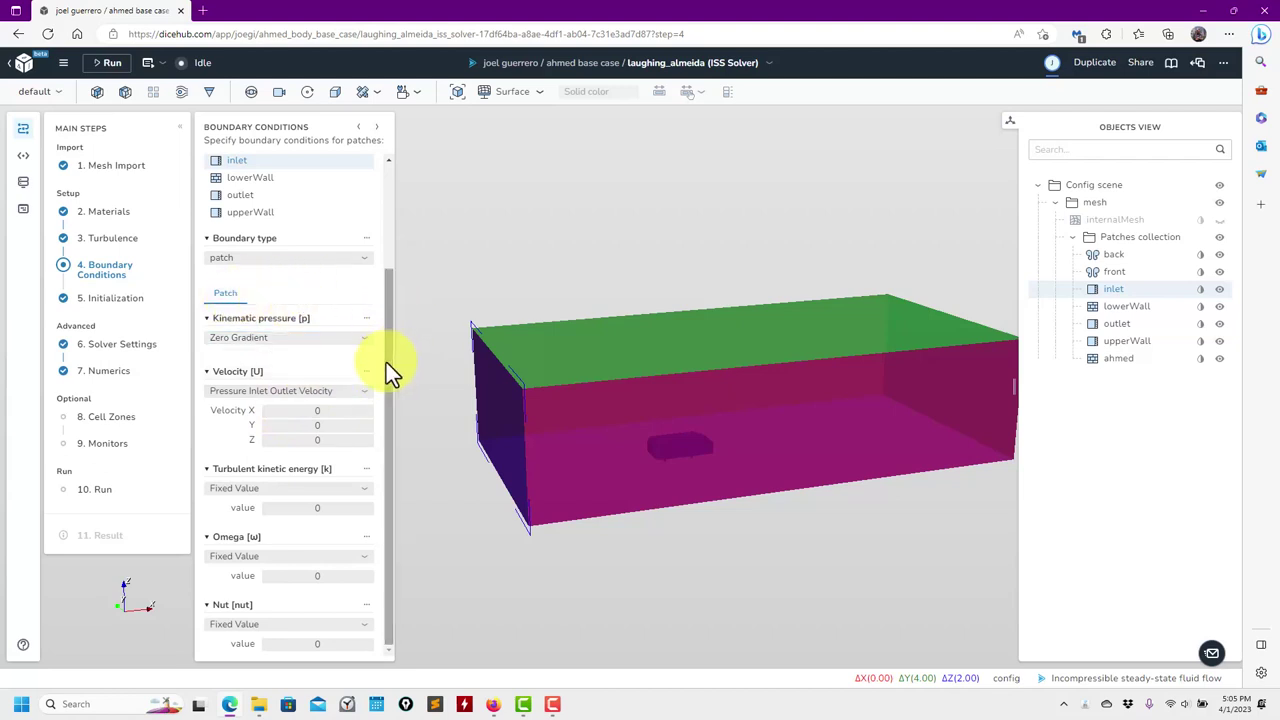
# - Set the inlet's velocity condition to fixedValue with an X velocity of 10 m/s
pyautogui.click(368, 396)
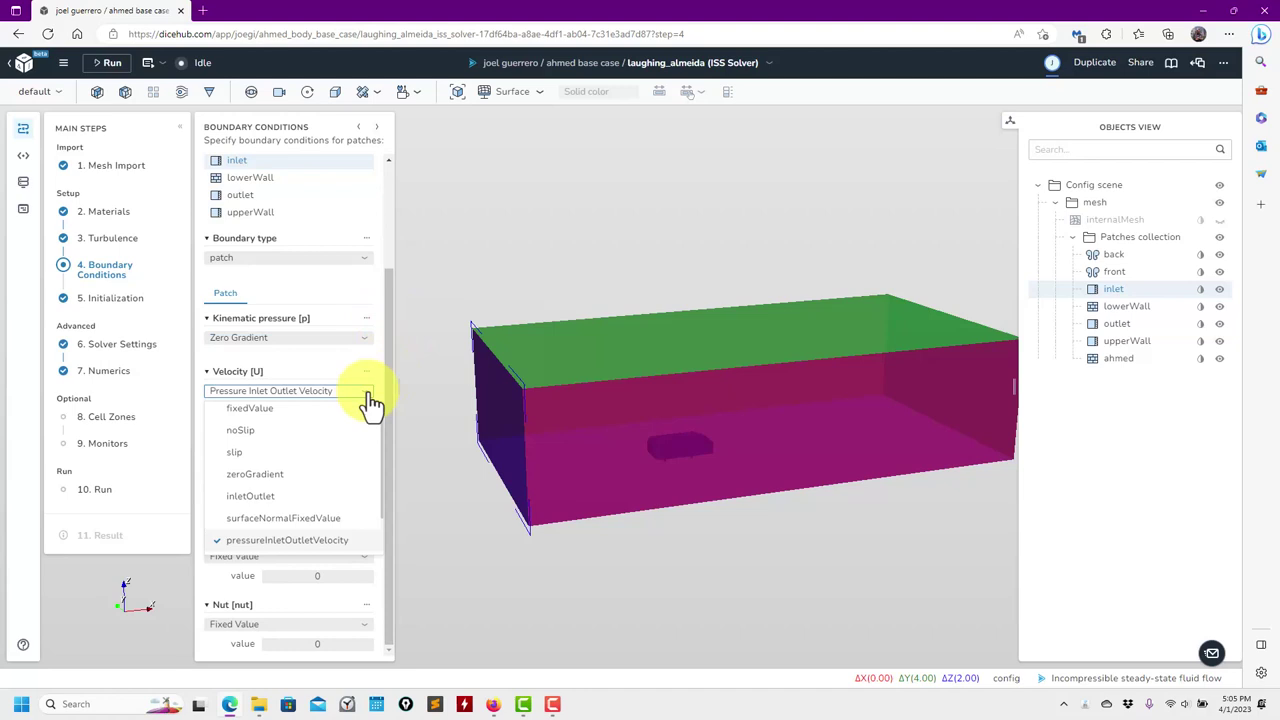
pyautogui.click(268, 410)
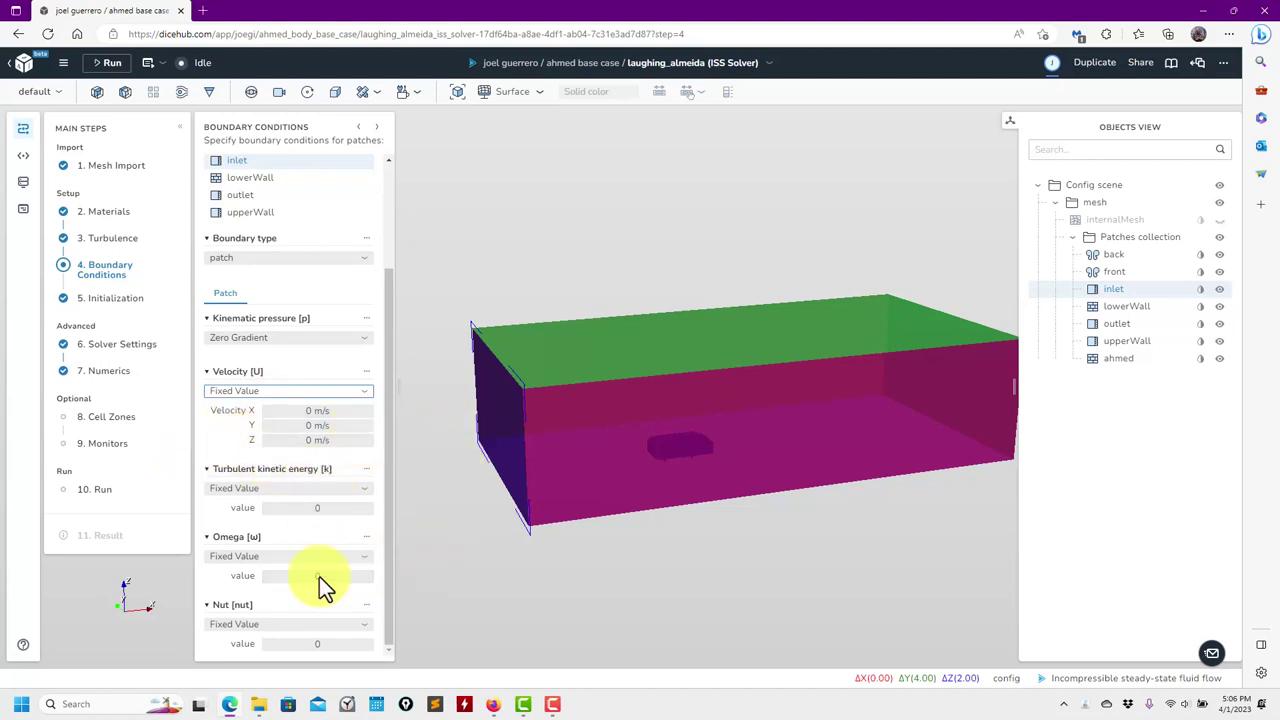
pyautogui.click(326, 411)
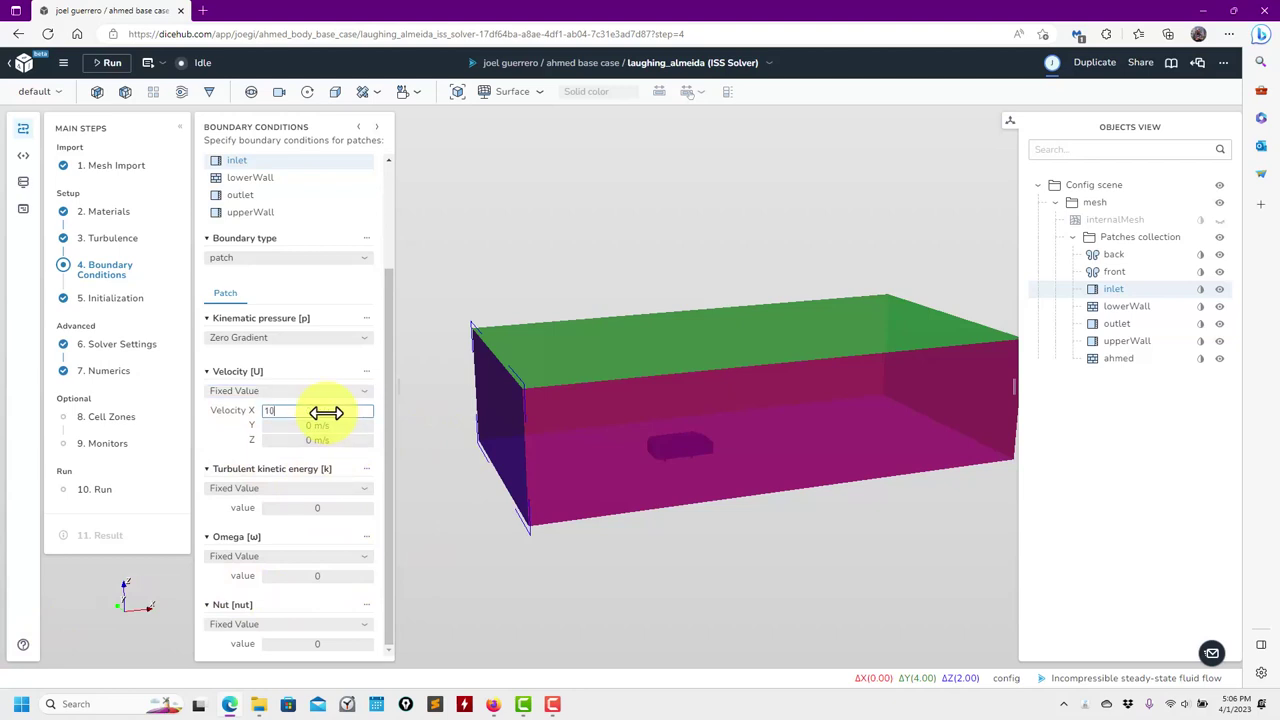
pyautogui.press('Return')
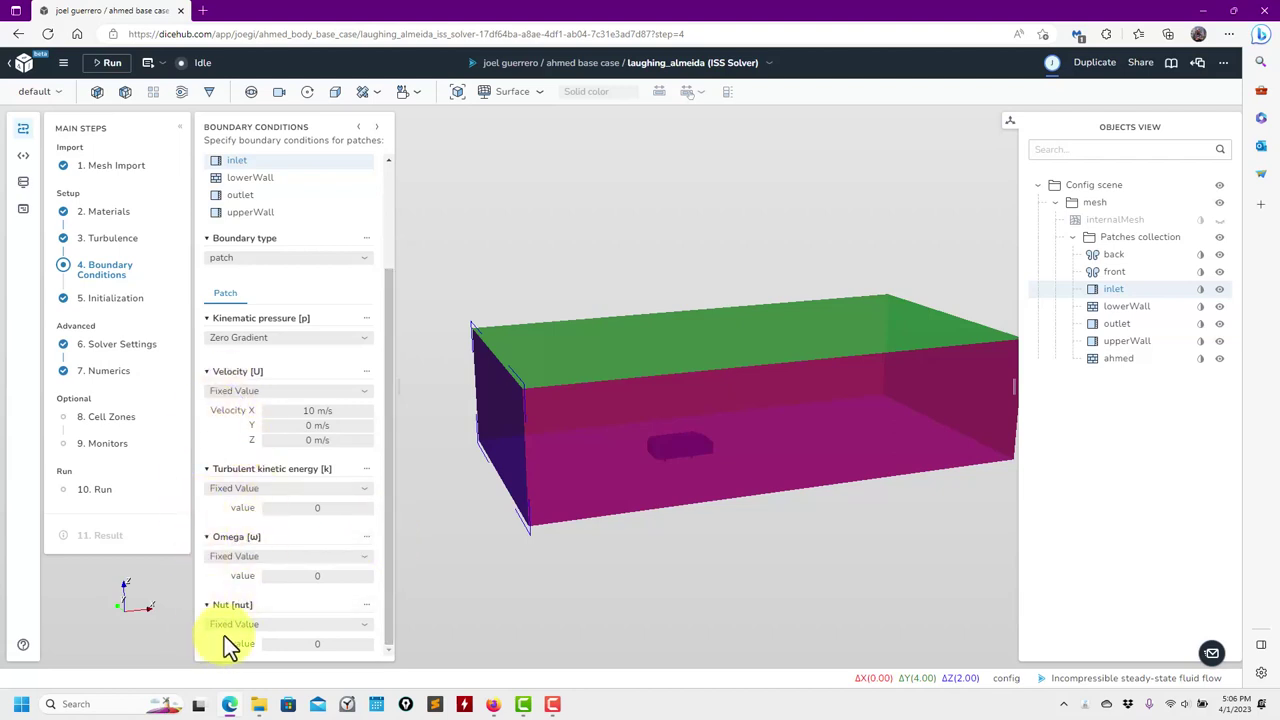
# - Compute and apply the inlet's turbulence values for a 10 m/s freestream velocity, and set its Nut condition to calculated
pyautogui.click(368, 470)
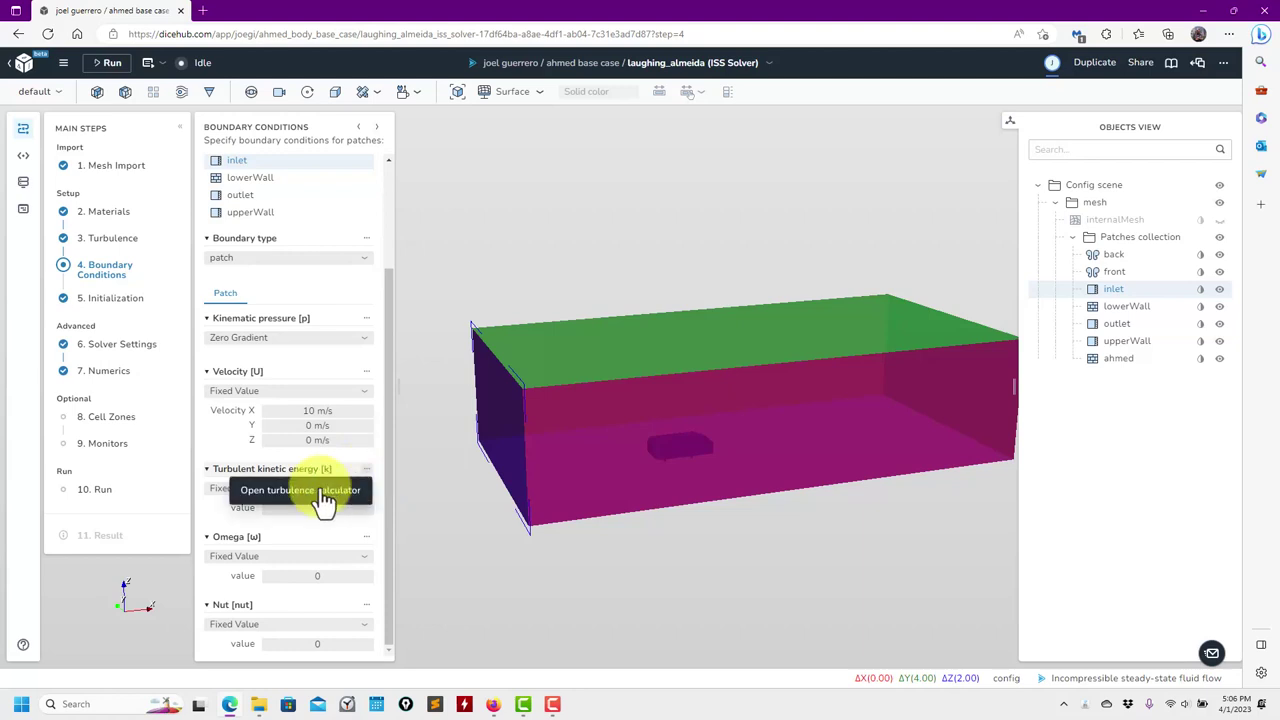
pyautogui.click(322, 500)
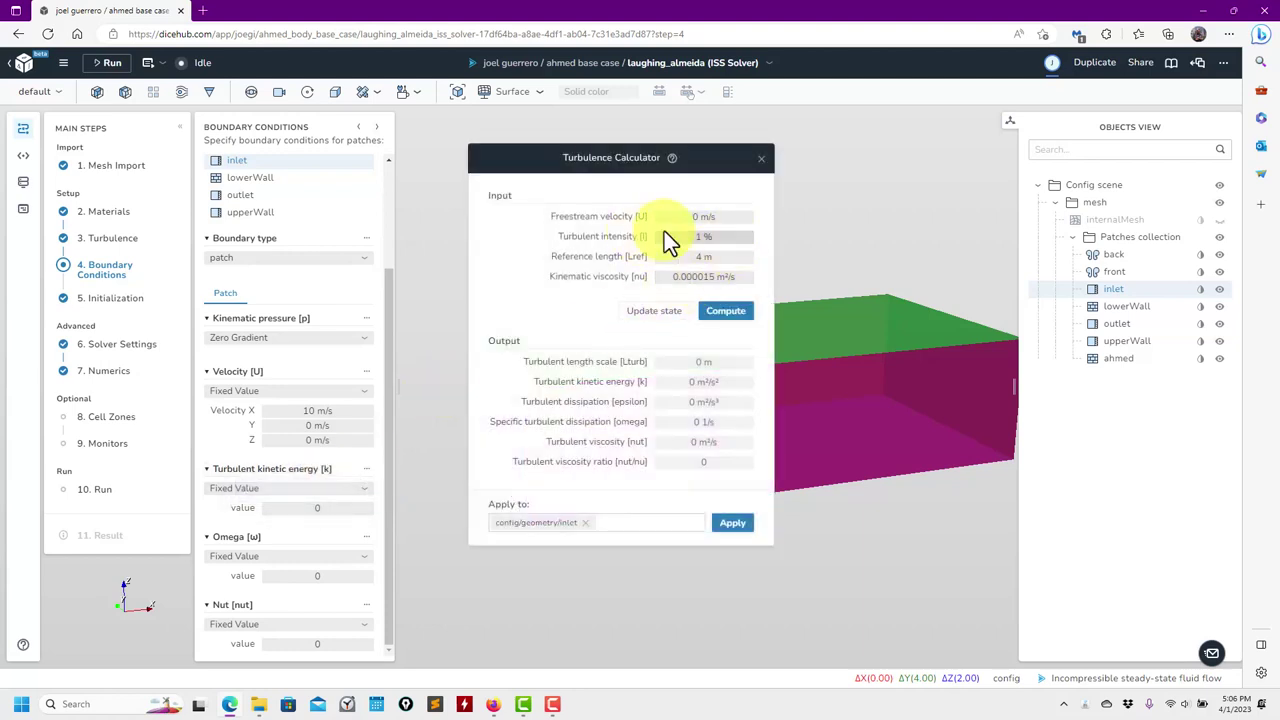
pyautogui.click(726, 215)
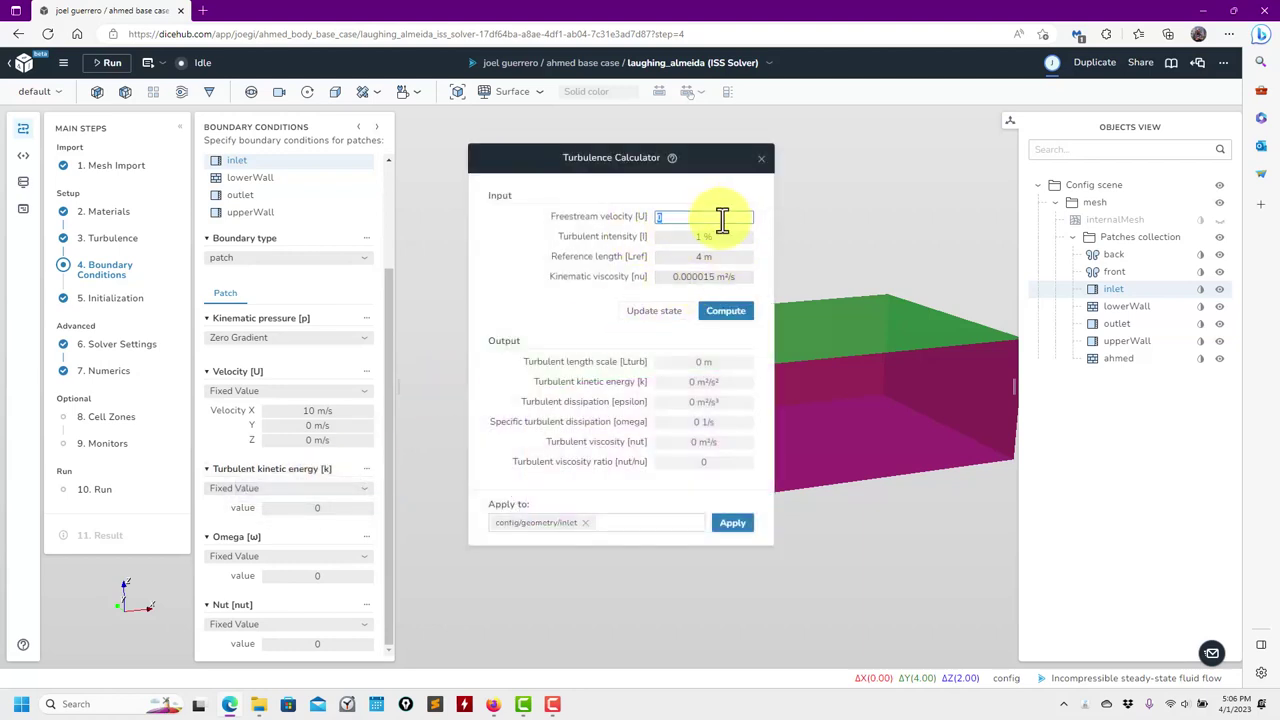
pyautogui.write('10')
pyautogui.press('Return')
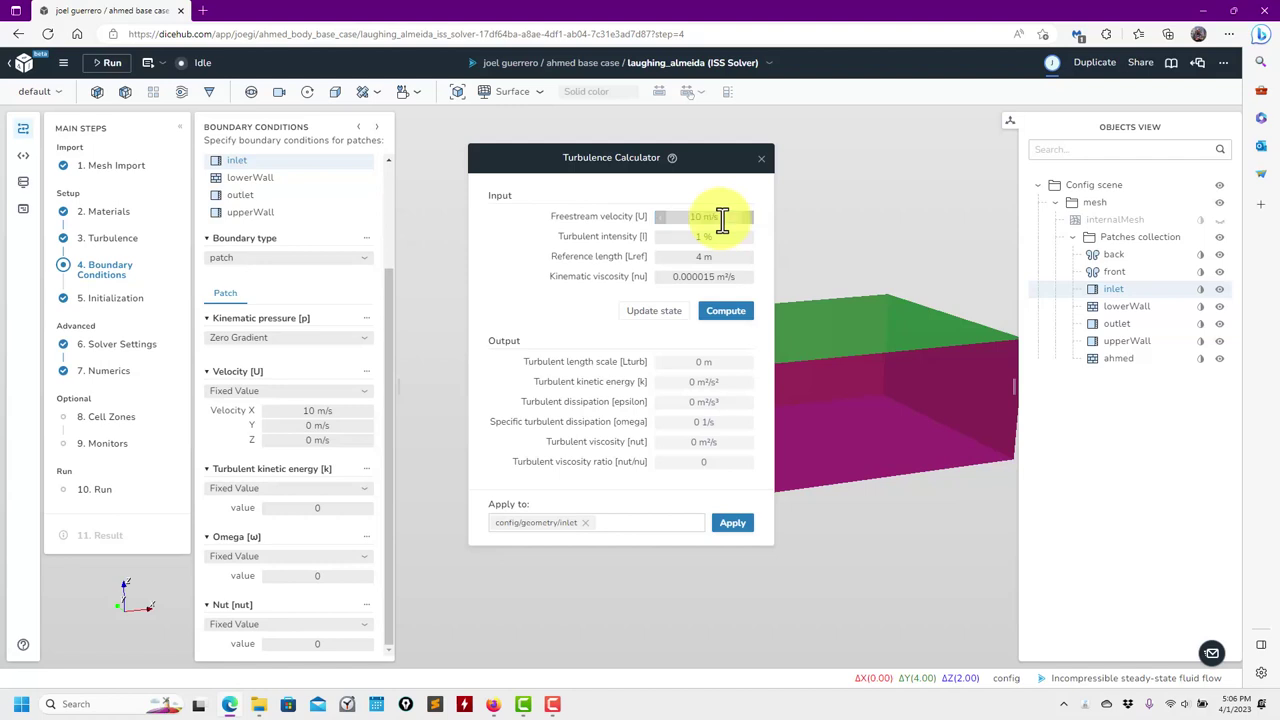
pyautogui.click(728, 312)
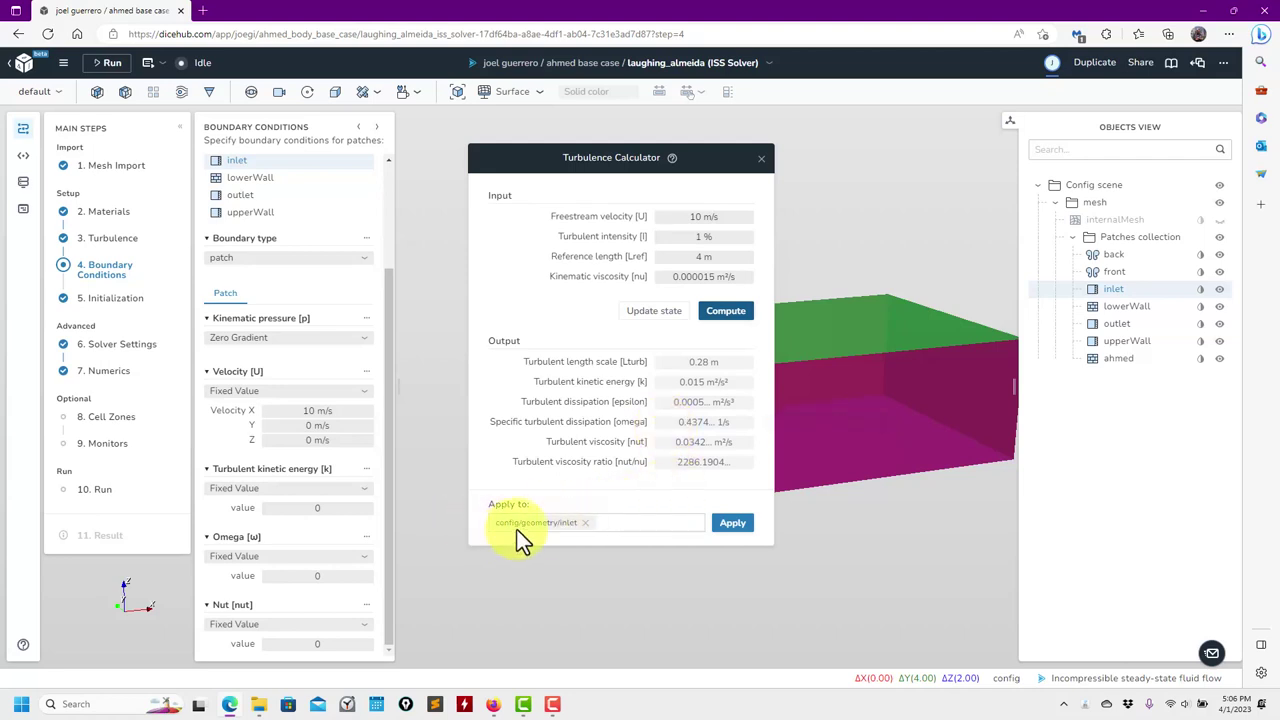
pyautogui.click(734, 528)
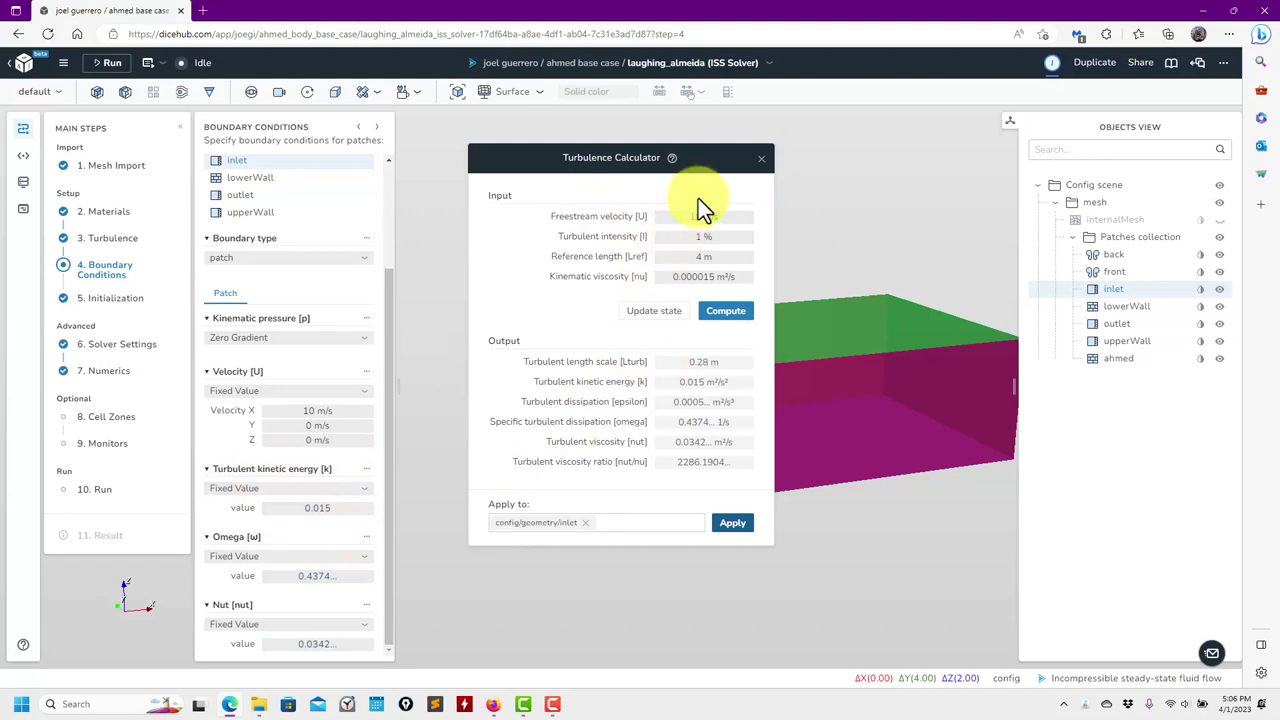
pyautogui.click(760, 158)
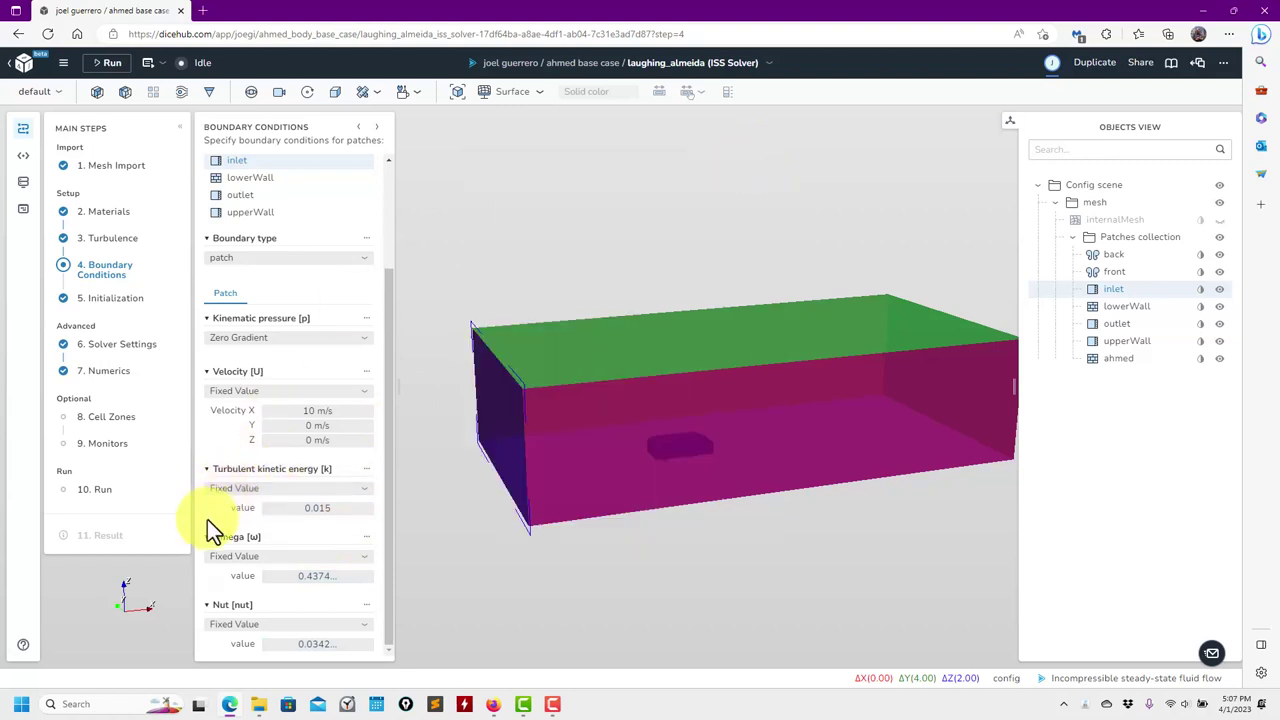
pyautogui.click(253, 628)
pyautogui.click(278, 578)
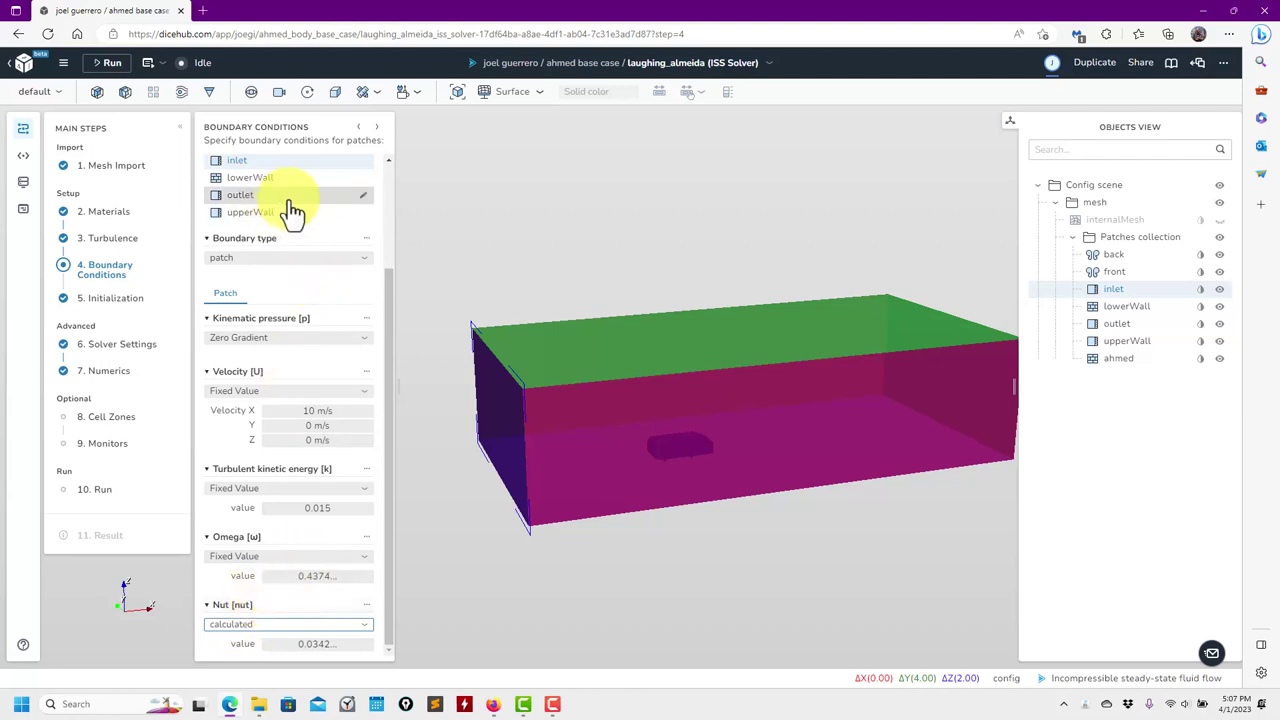
# - Set the outlet's kinematic pressure condition to fixedValue and its velocity condition to inletOutlet
pyautogui.scroll(2, 290, 212)
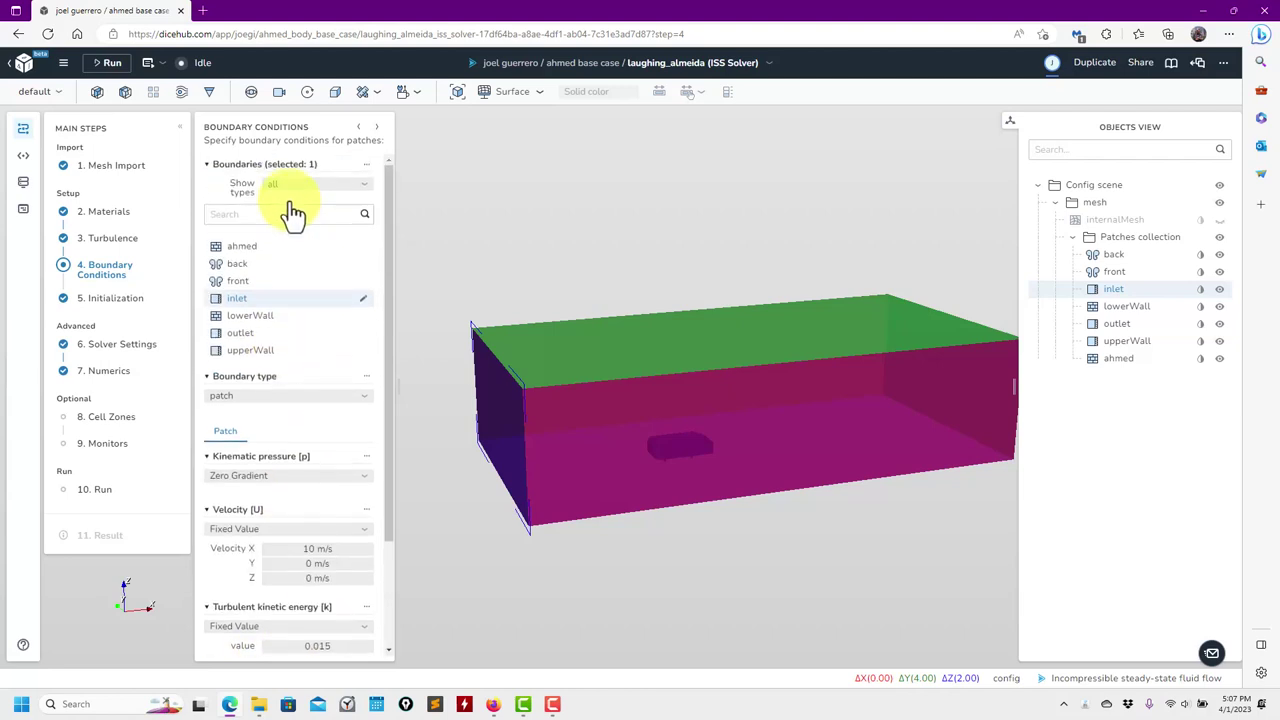
pyautogui.click(250, 335)
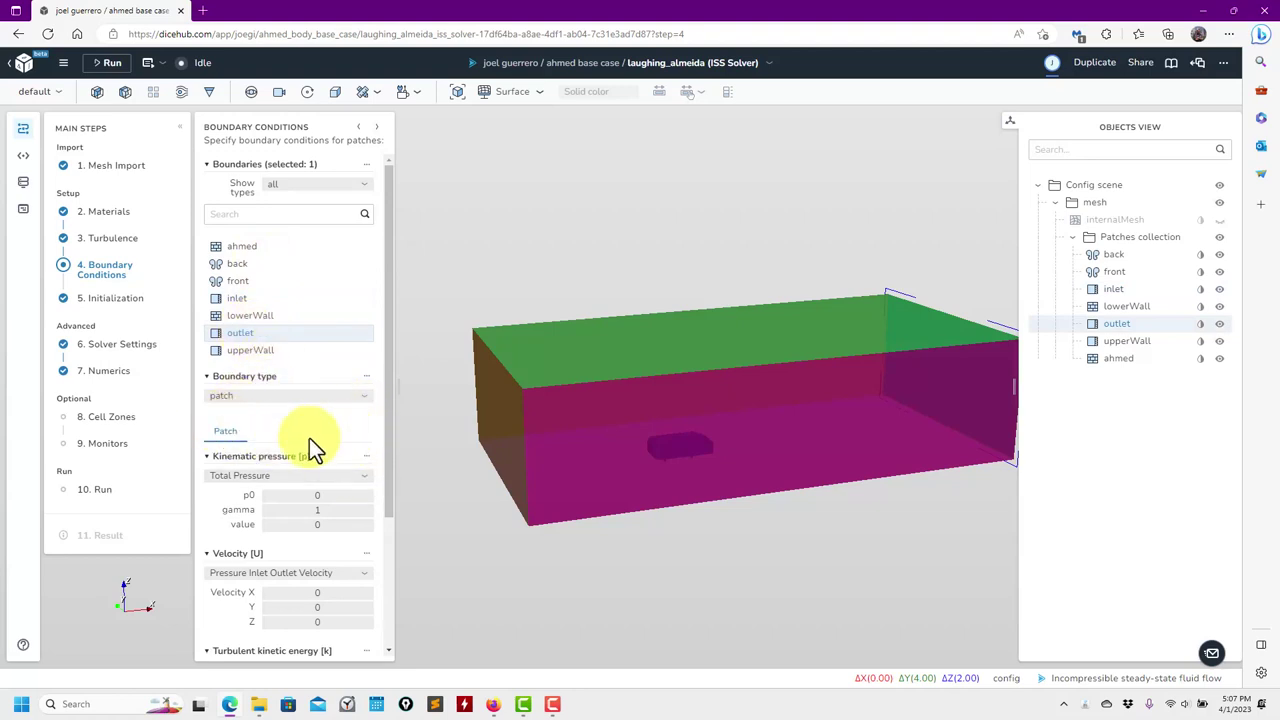
pyautogui.click(346, 480)
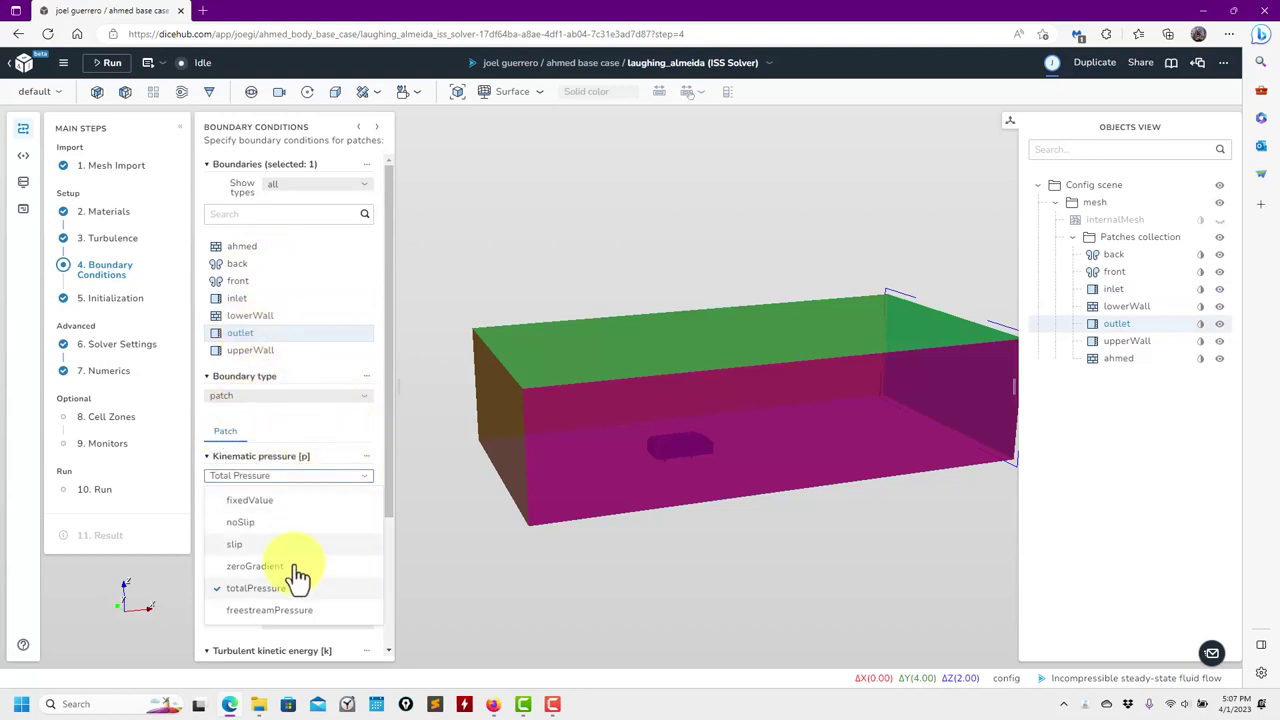
pyautogui.click(280, 502)
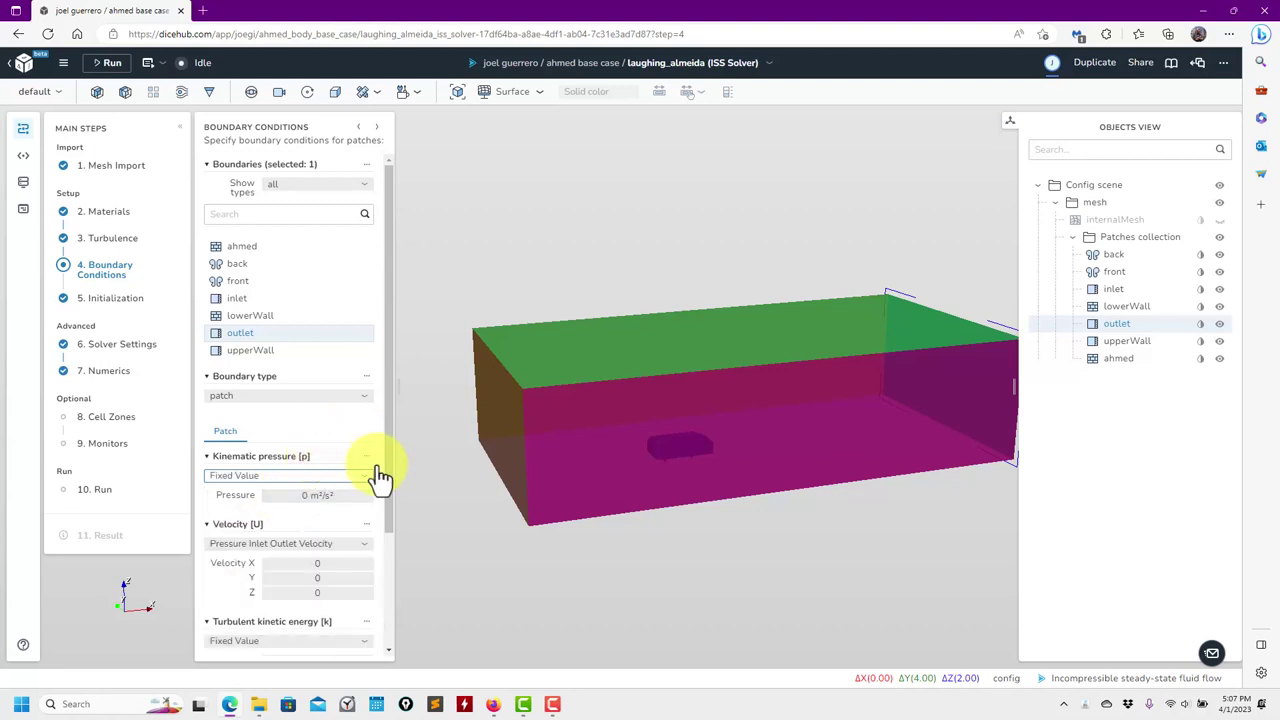
pyautogui.scroll(-1, 385, 500)
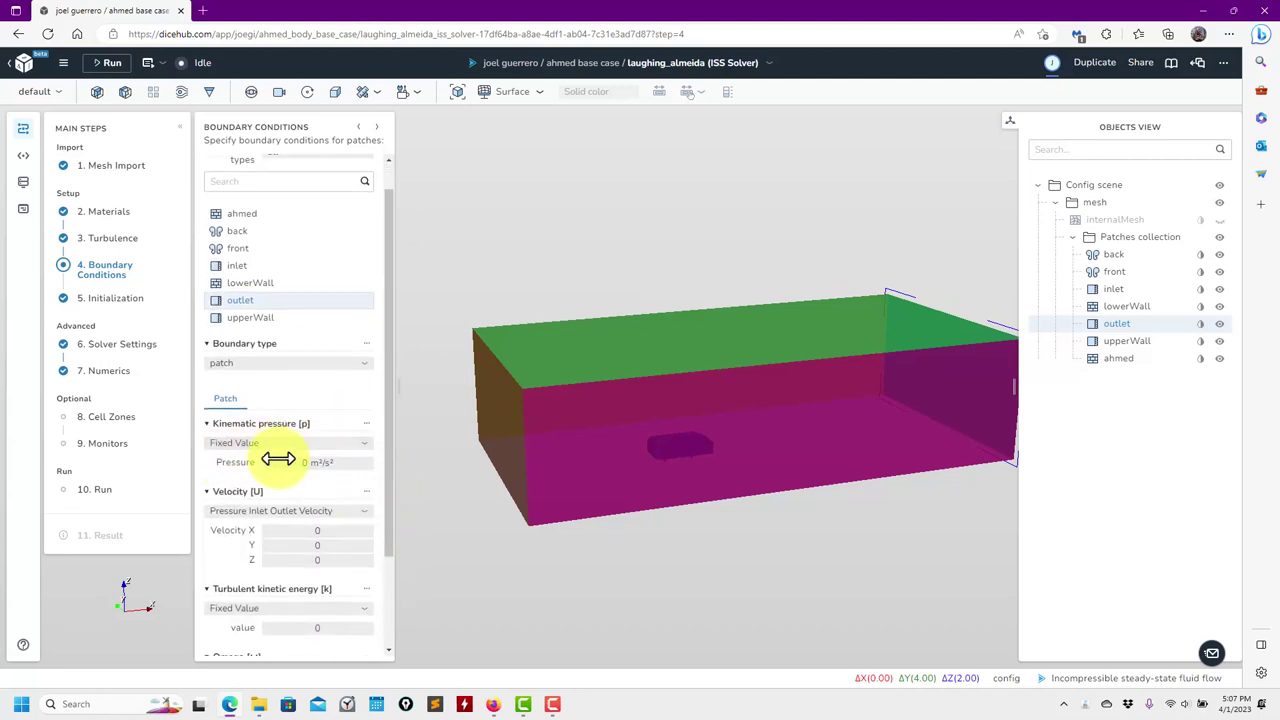
pyautogui.click(332, 512)
pyautogui.click(294, 617)
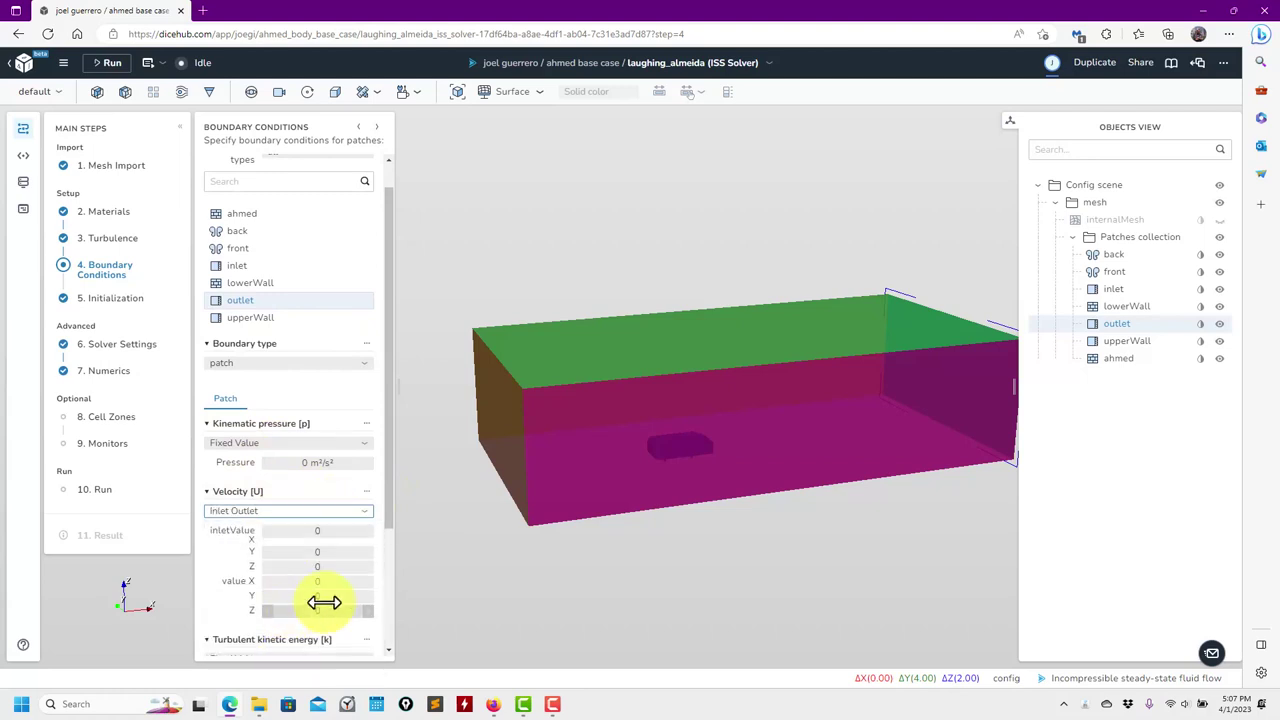
# - Open the turbulence calculator for the outlet's turbulent kinetic energy
pyautogui.scroll(-2, 391, 523)
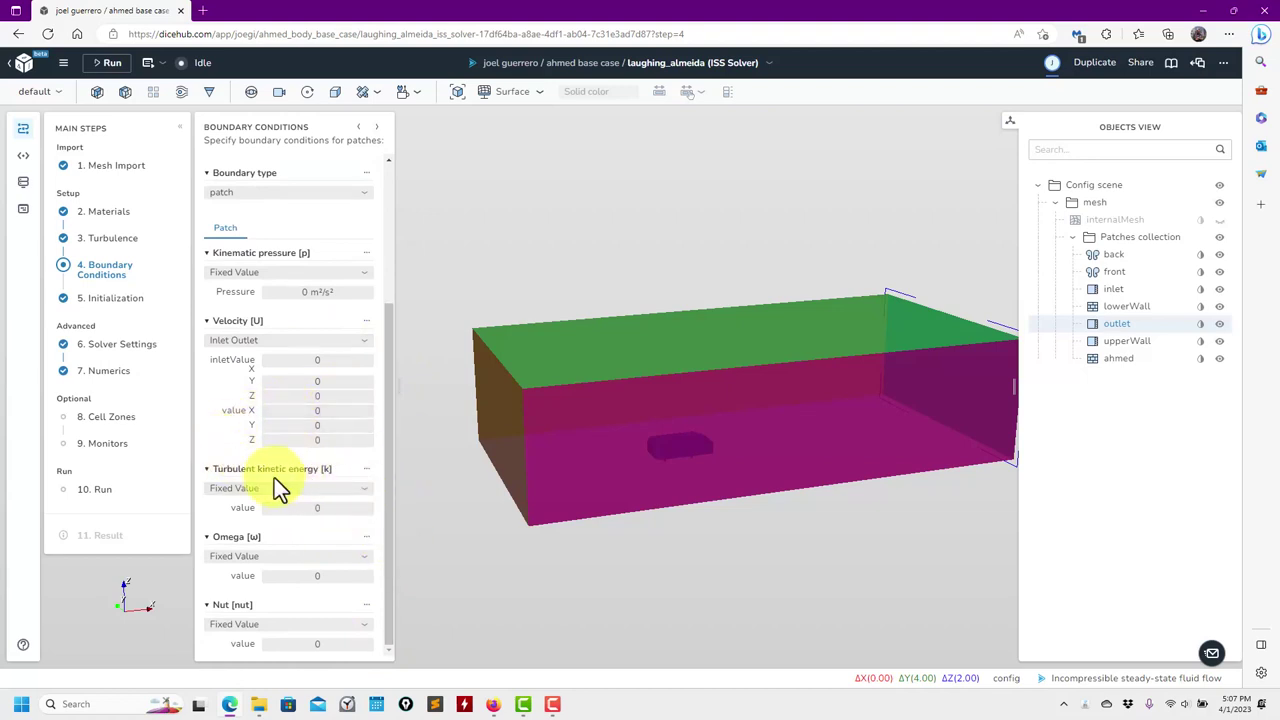
pyautogui.click(348, 490)
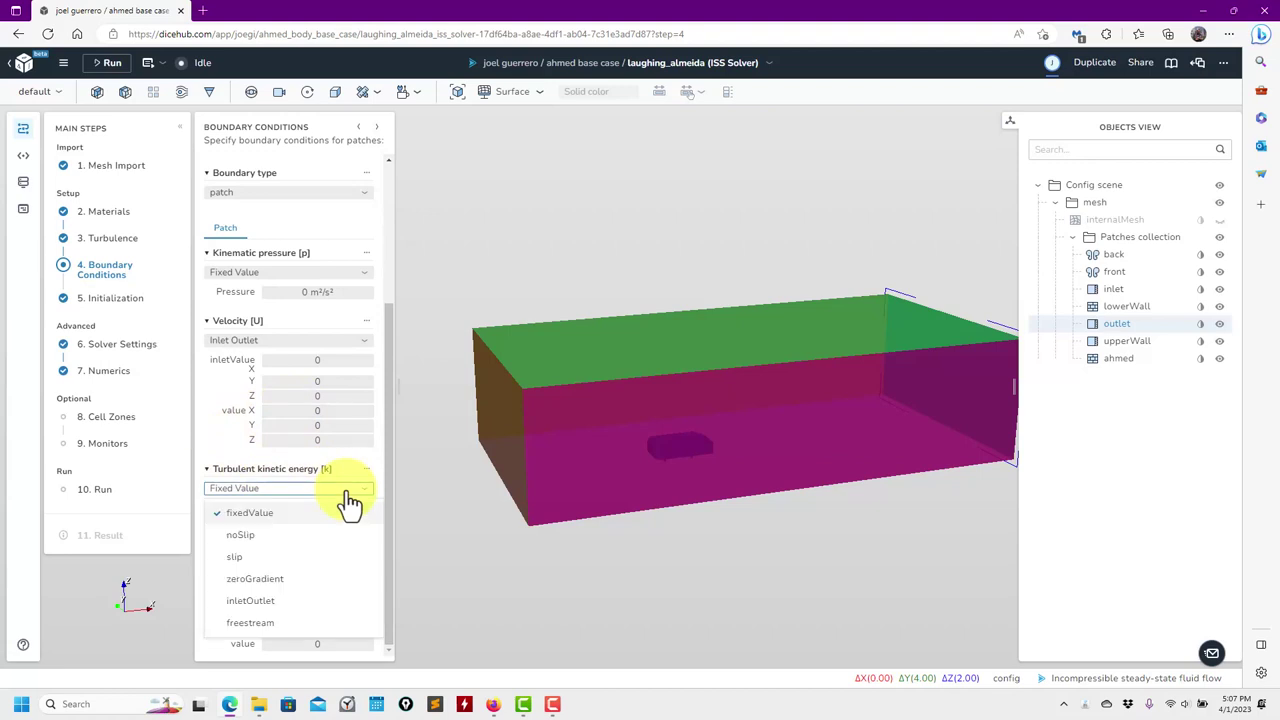
pyautogui.click(234, 487)
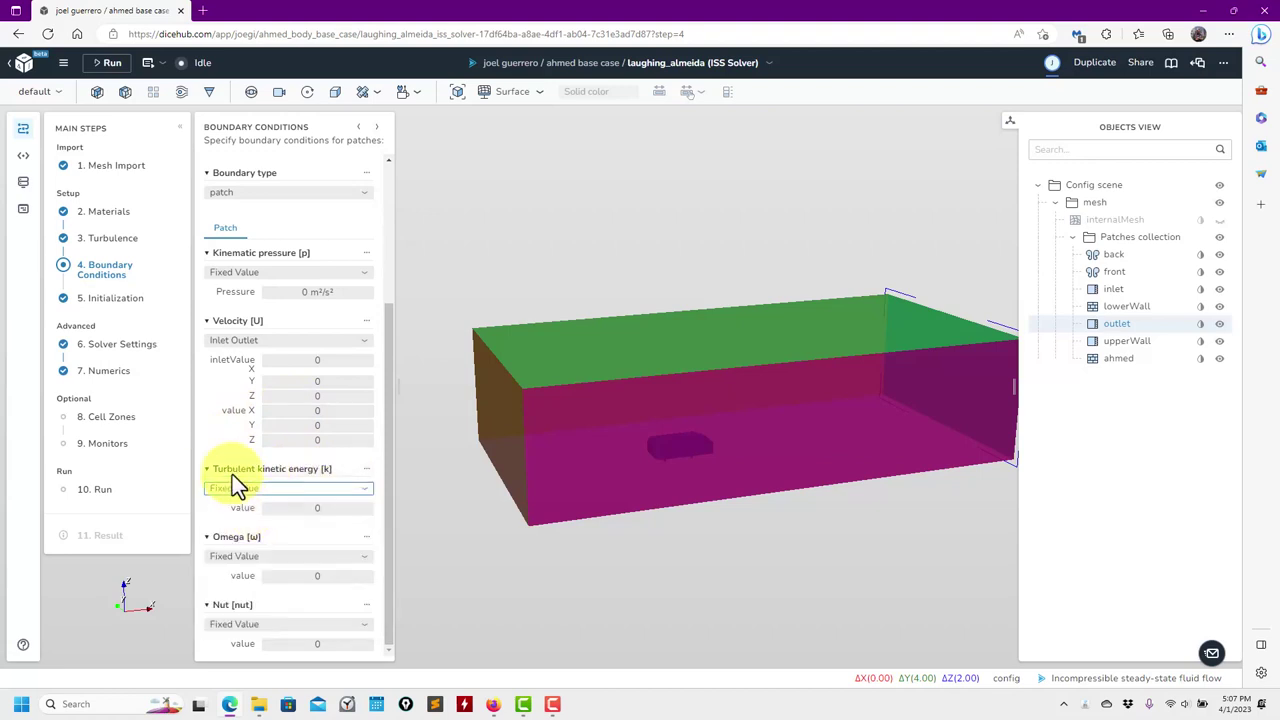
pyautogui.click(322, 500)
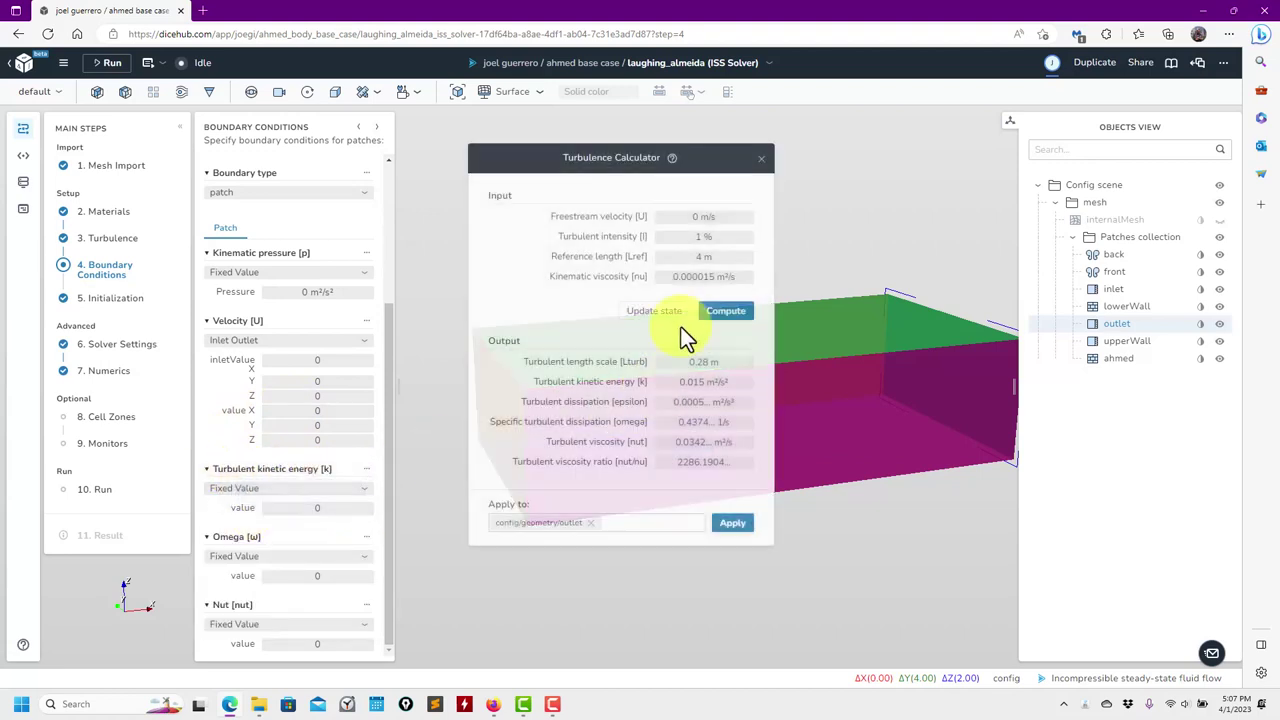
# - Try to compute the outlet's turbulence values with a 10 m/s freestream velocity and an updated state
pyautogui.click(706, 220)
pyautogui.write('1')
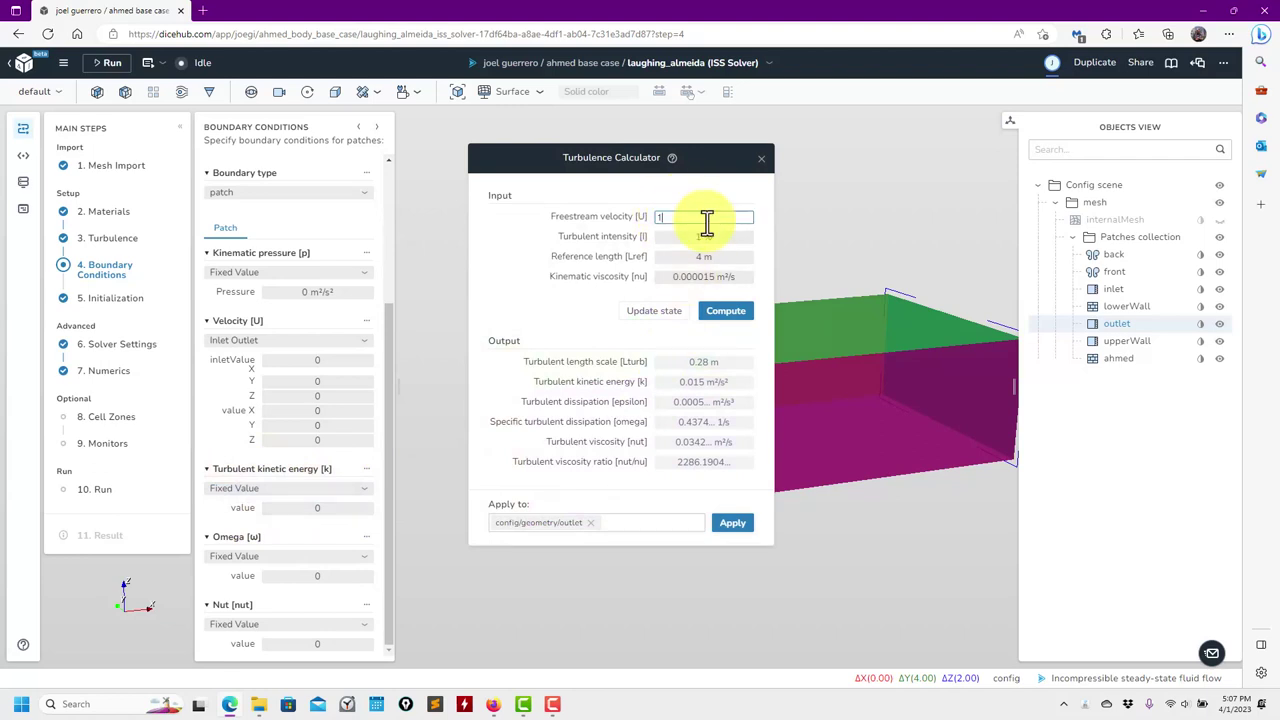
pyautogui.write('0')
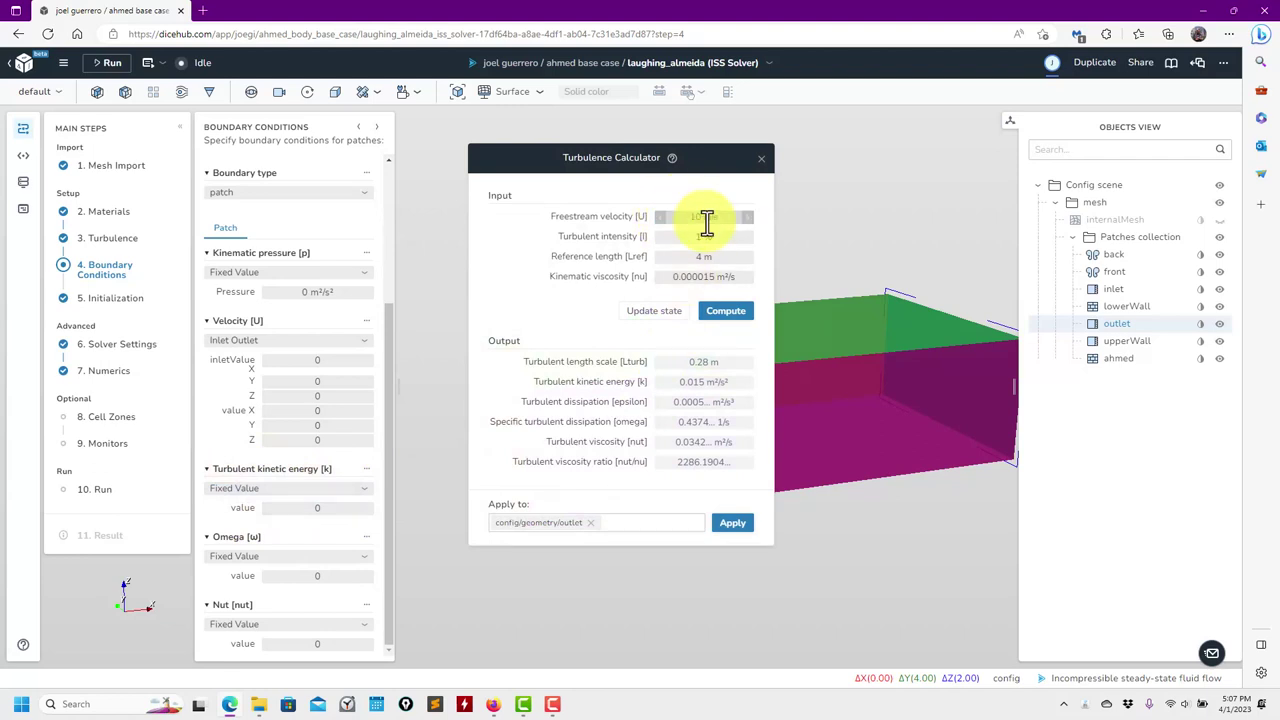
pyautogui.click(678, 314)
pyautogui.click(724, 312)
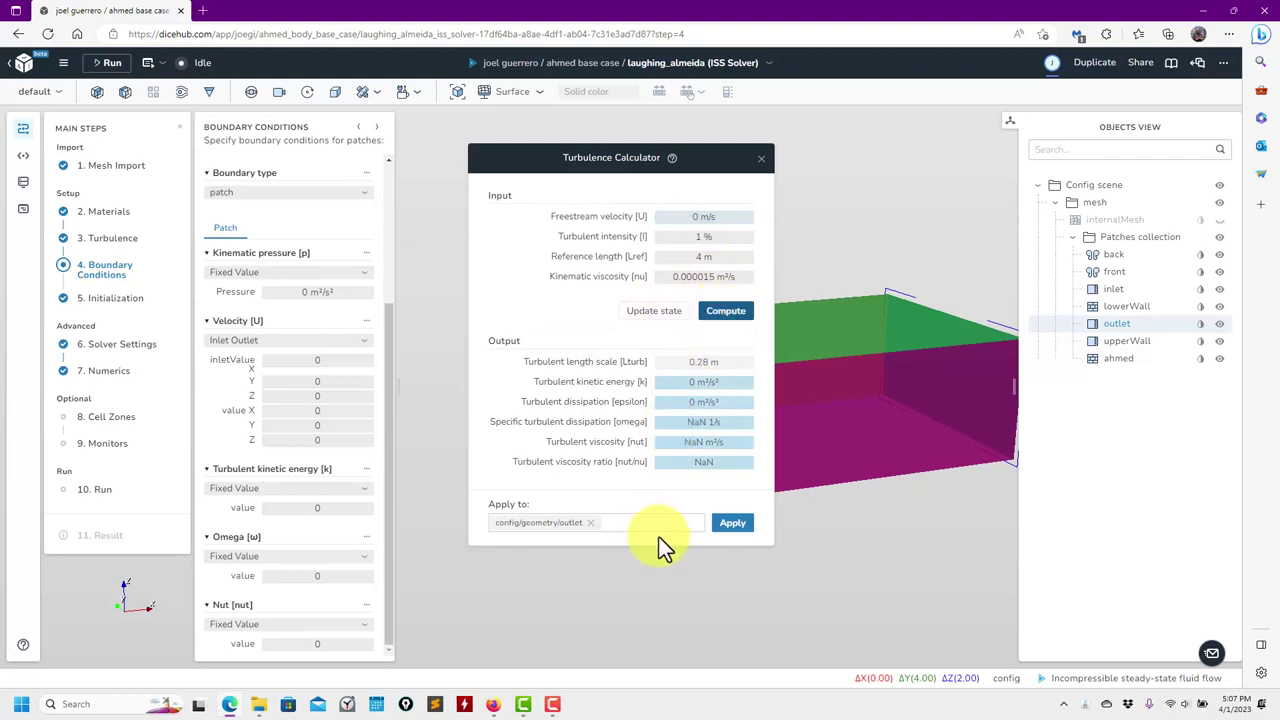
# - Set the freestream velocity to 10 m/s, compute the turbulence values, and apply them to the outlet
pyautogui.click(713, 217)
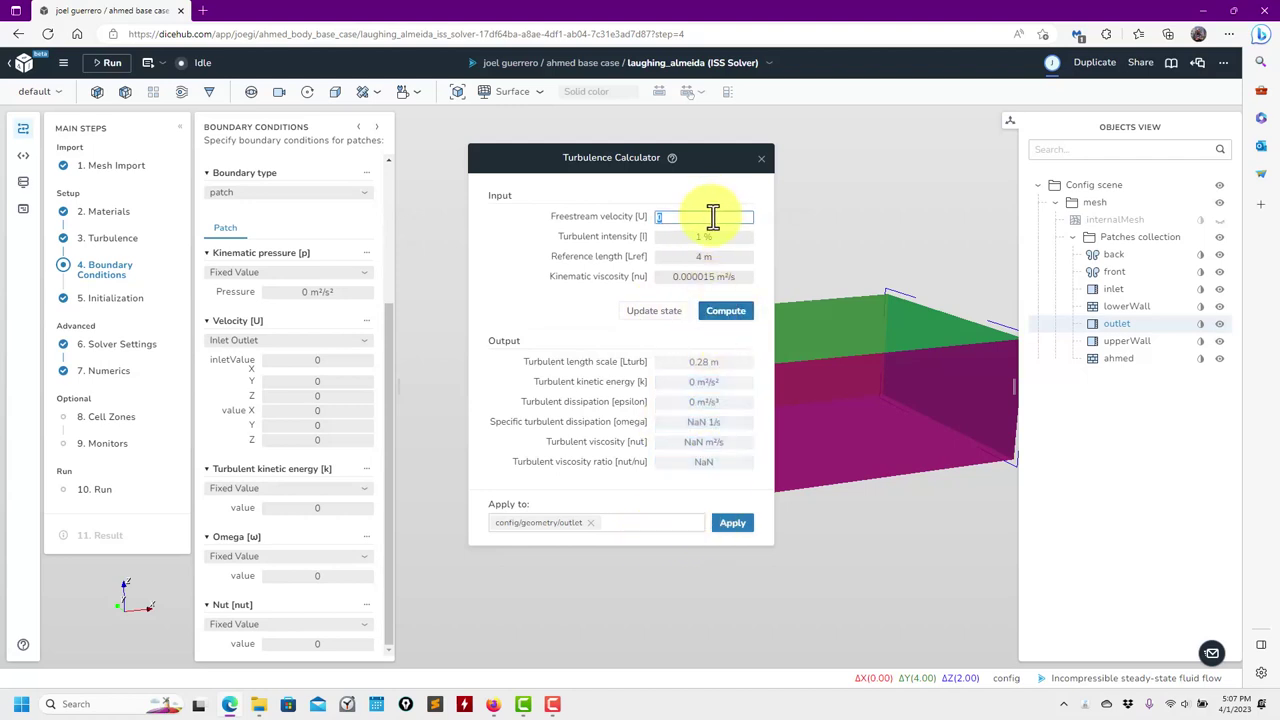
pyautogui.write('10')
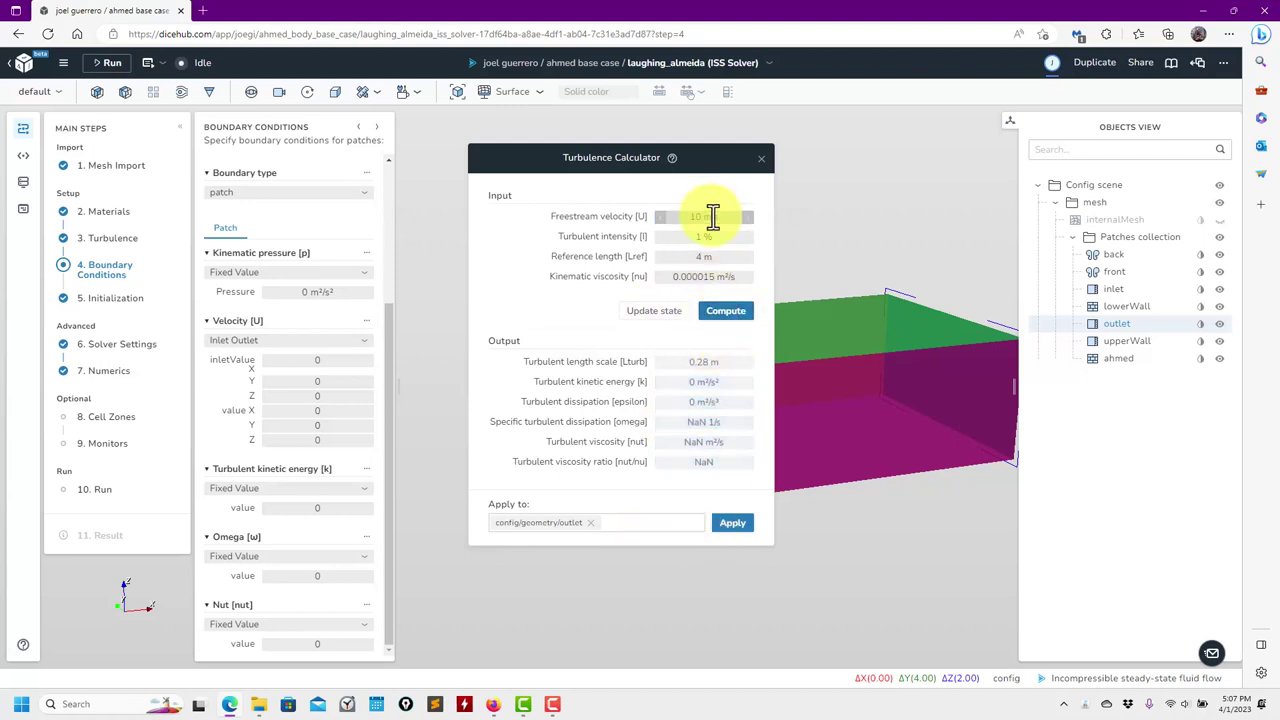
pyautogui.click(724, 312)
pyautogui.click(735, 524)
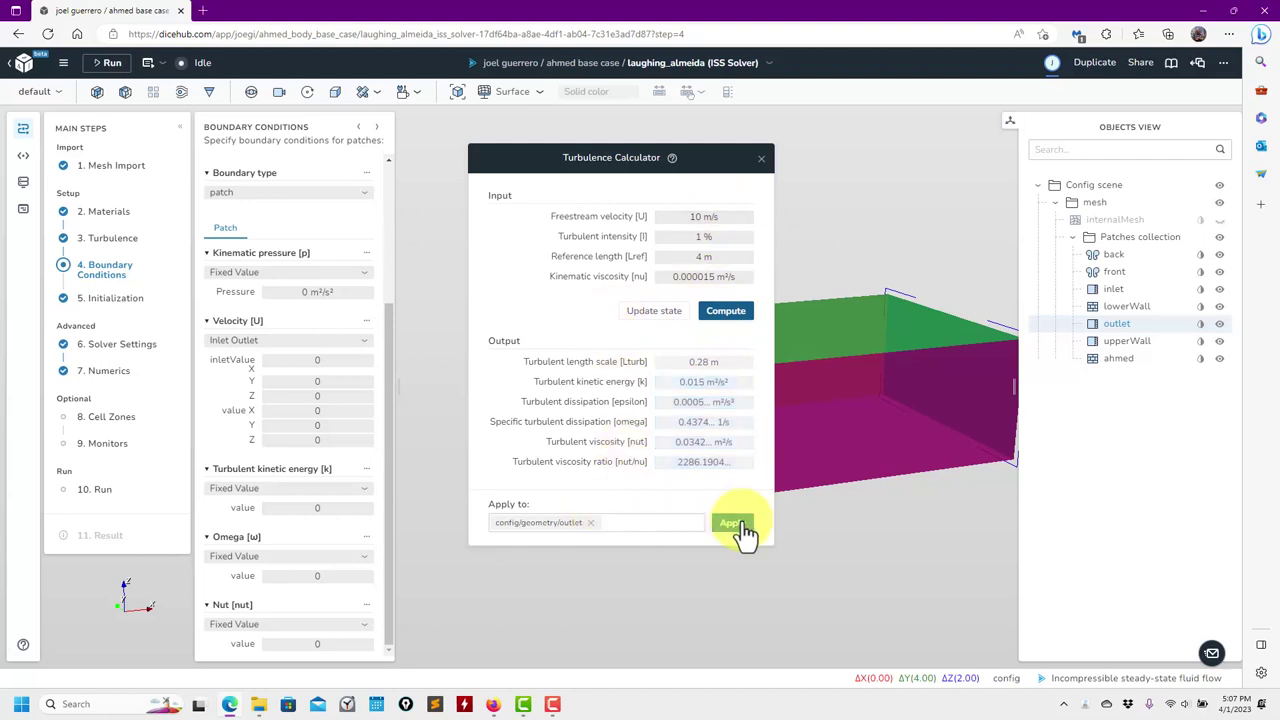
pyautogui.click(761, 157)
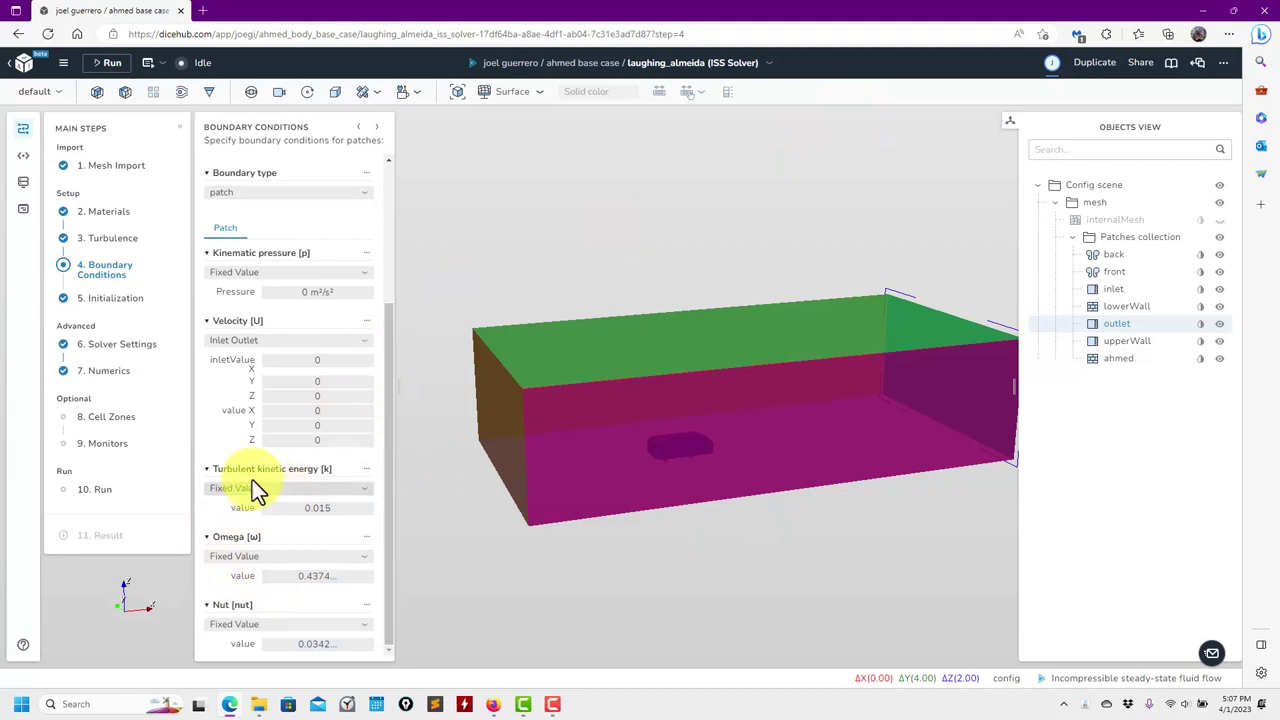
# - Set the outlet's nut condition to calculated and change the upperWall boundary type to symmetry
pyautogui.click(360, 626)
pyautogui.click(268, 582)
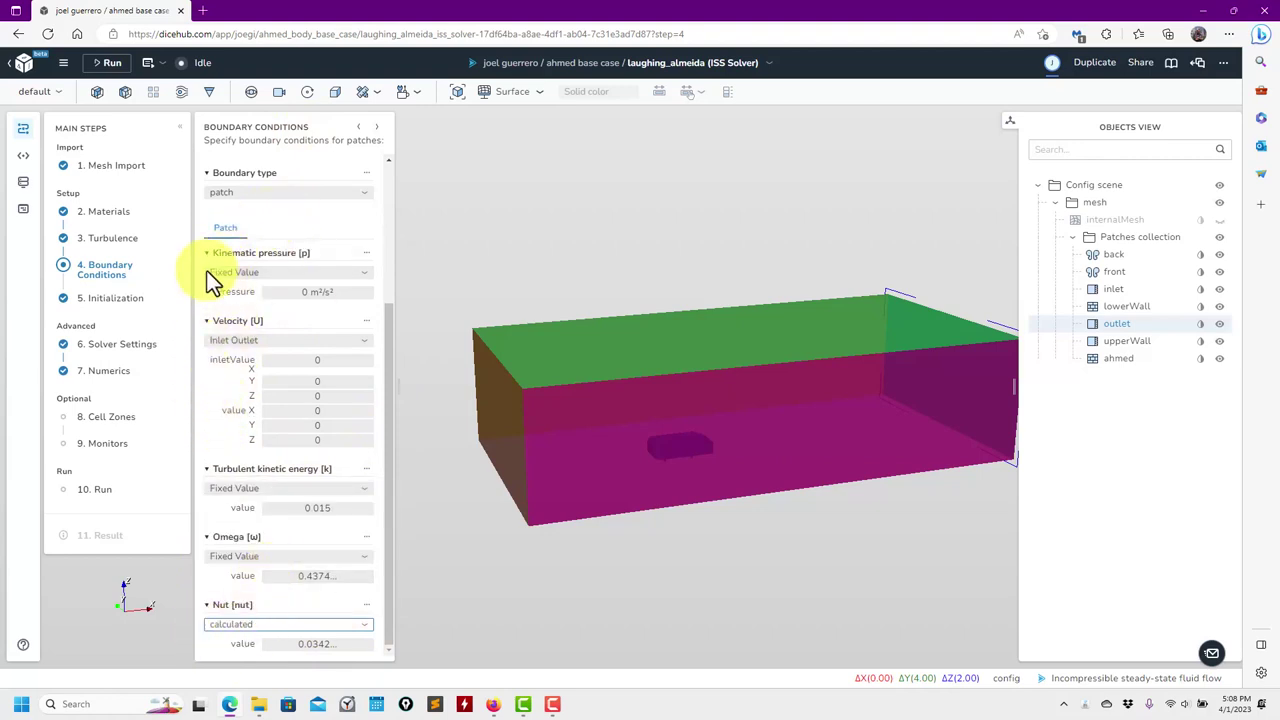
pyautogui.scroll(3, 214, 360)
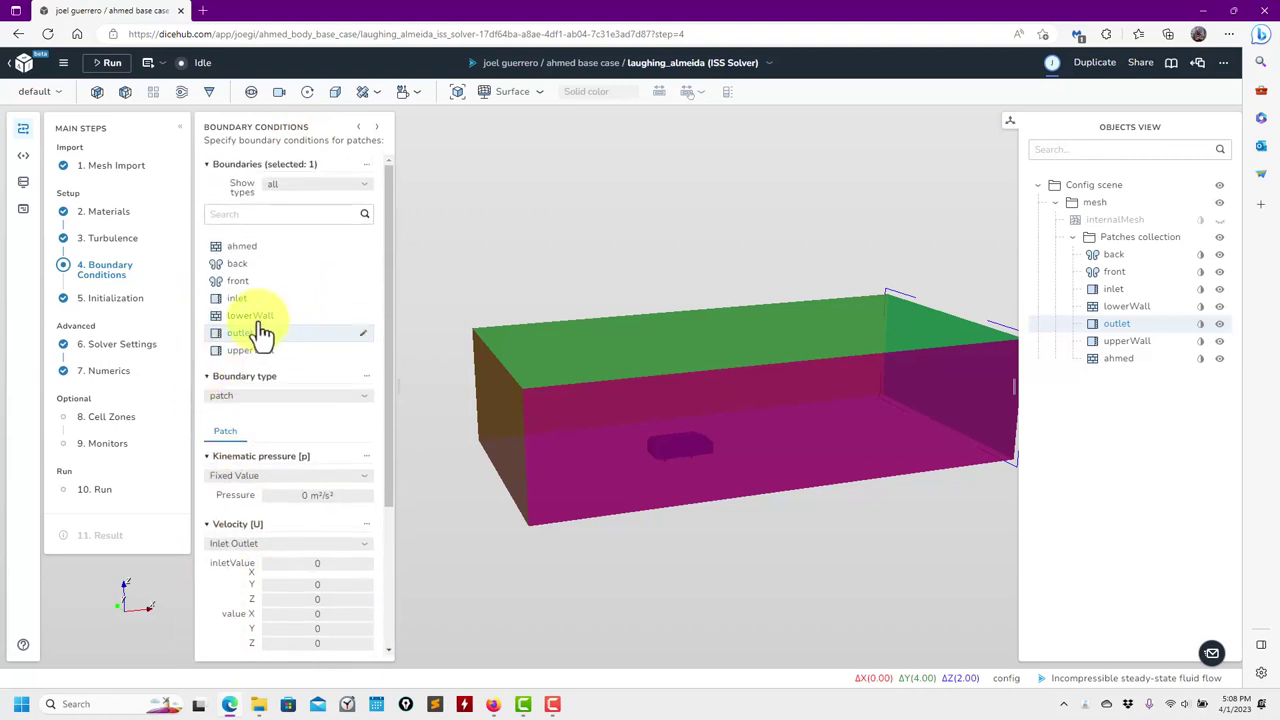
pyautogui.click(250, 357)
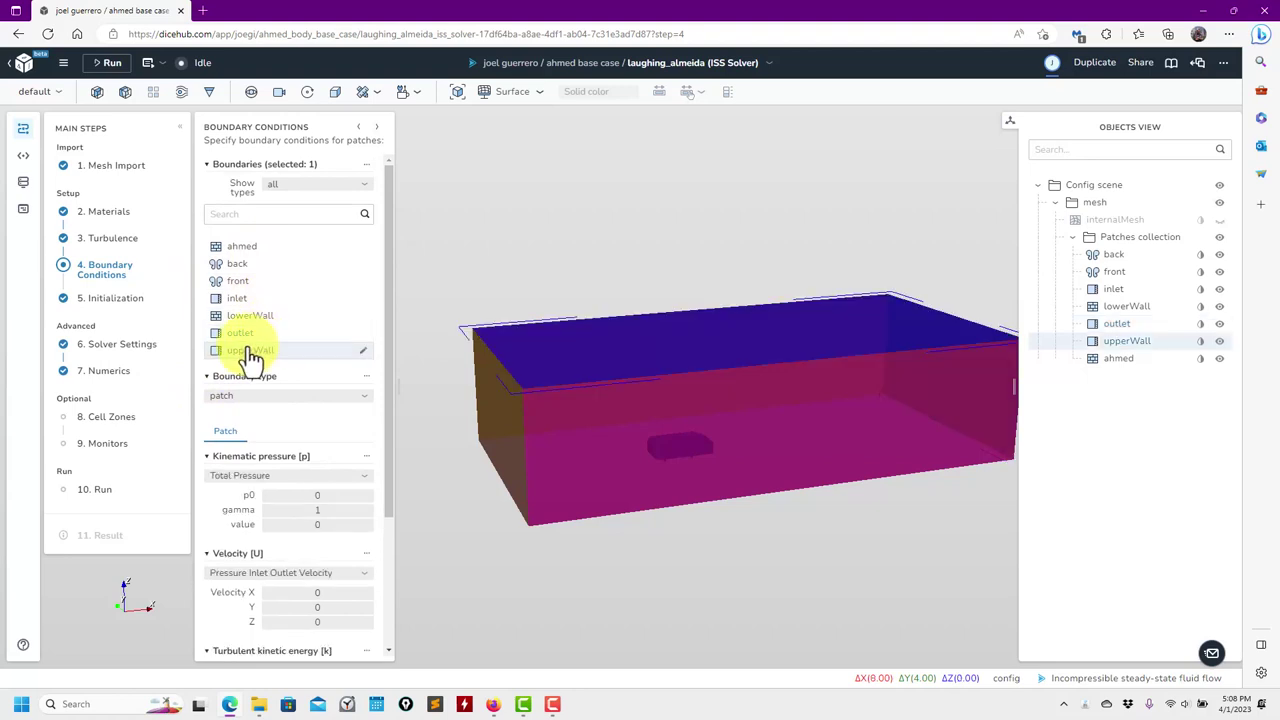
pyautogui.click(360, 400)
pyautogui.click(294, 471)
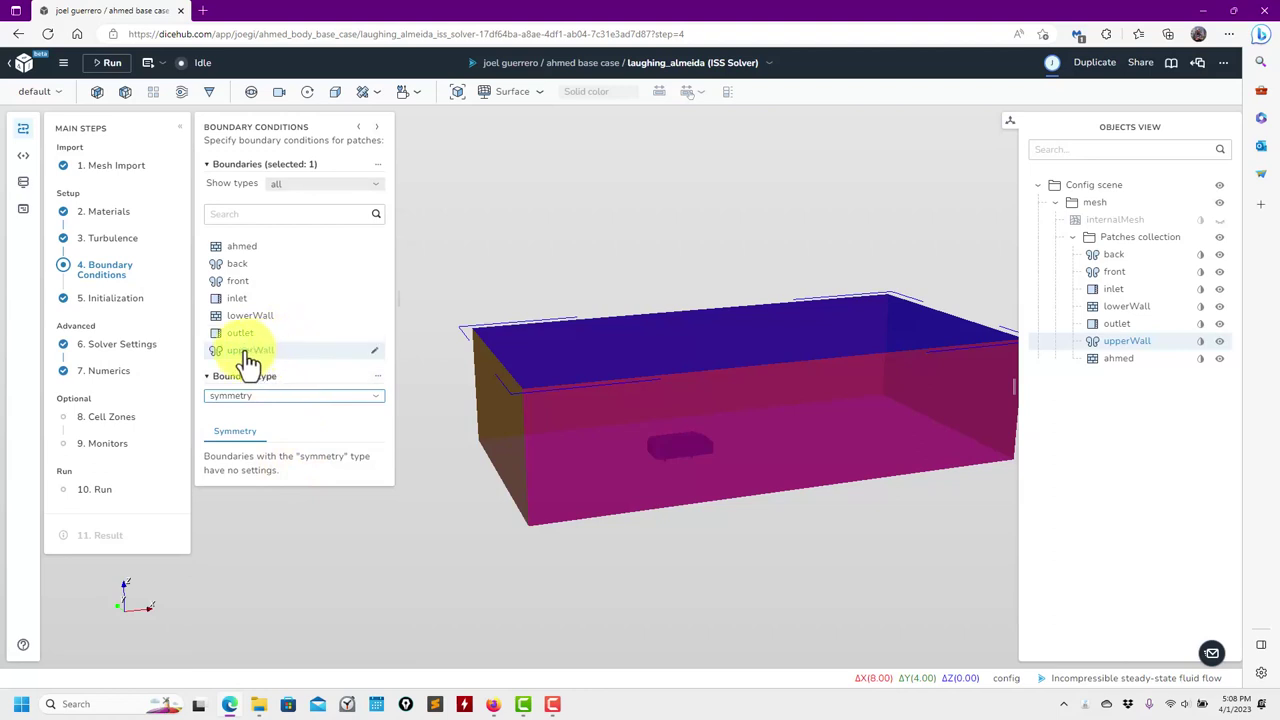
# - Review the boundary types and conditions of the lowerWall, inlet, front and ahmed patches
pyautogui.click(248, 318)
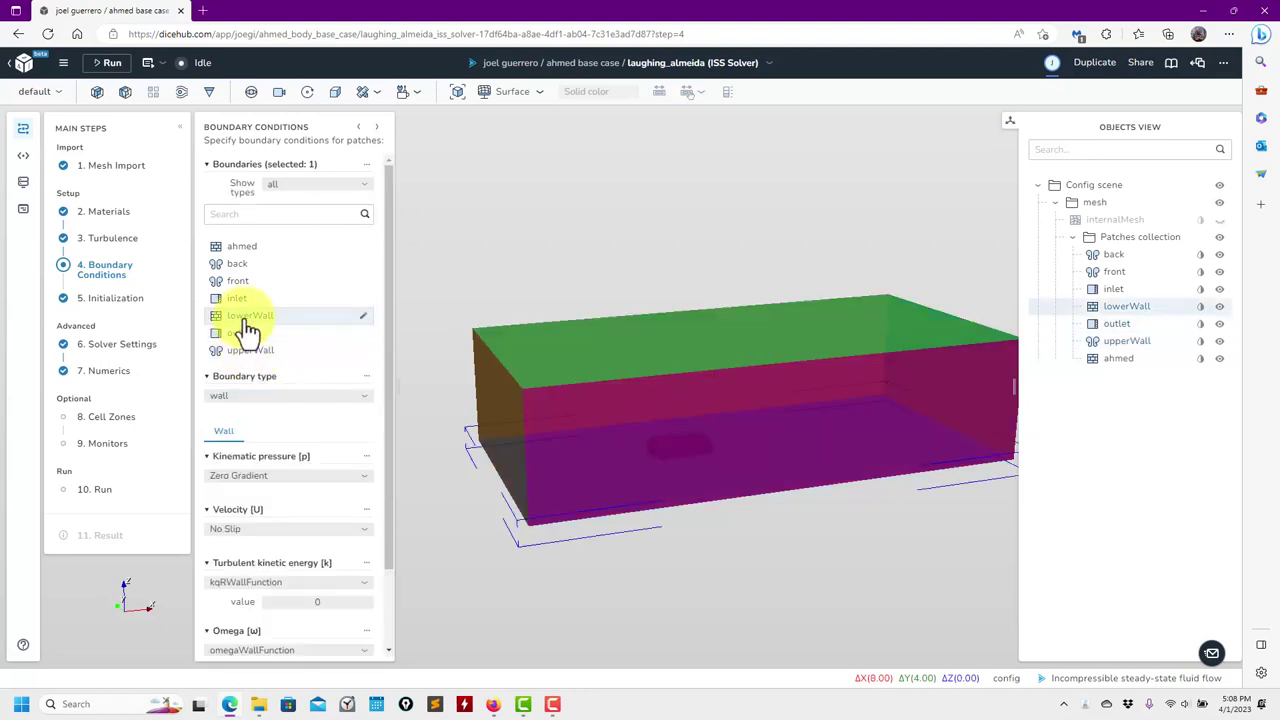
pyautogui.click(241, 298)
pyautogui.click(246, 281)
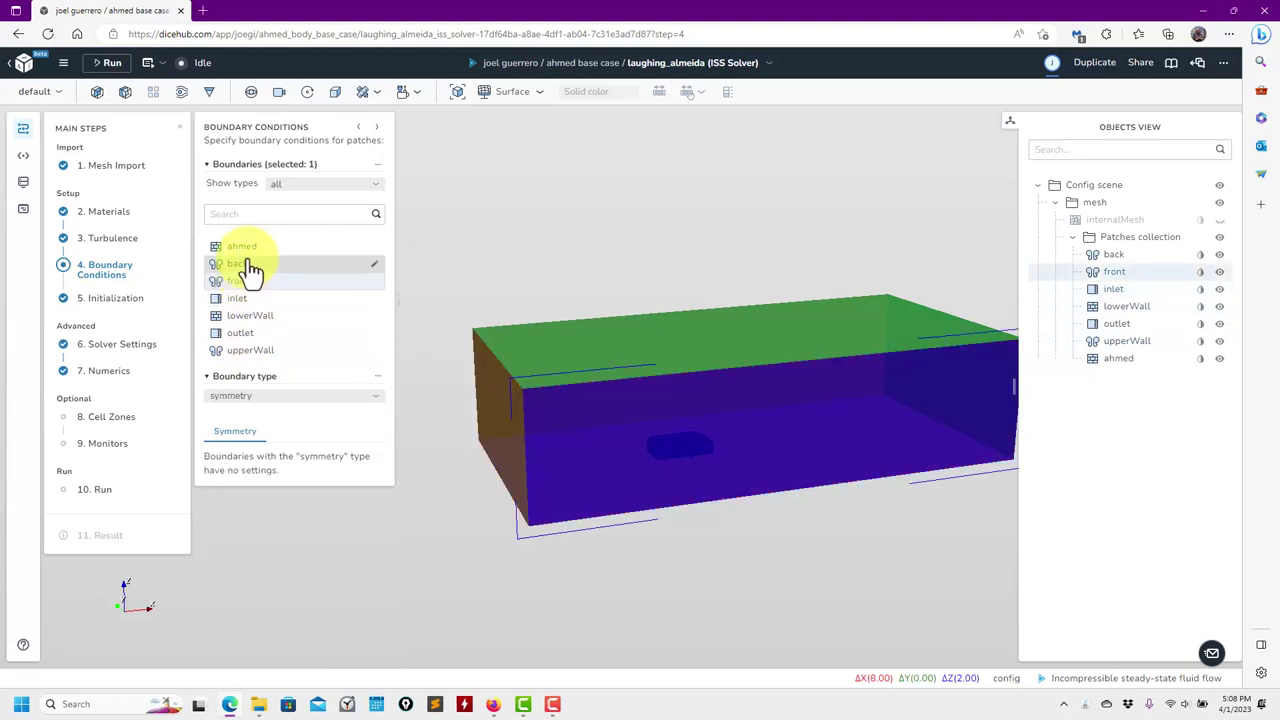
pyautogui.click(245, 250)
pyautogui.moveTo(388, 432); pyautogui.dragTo(391, 543)
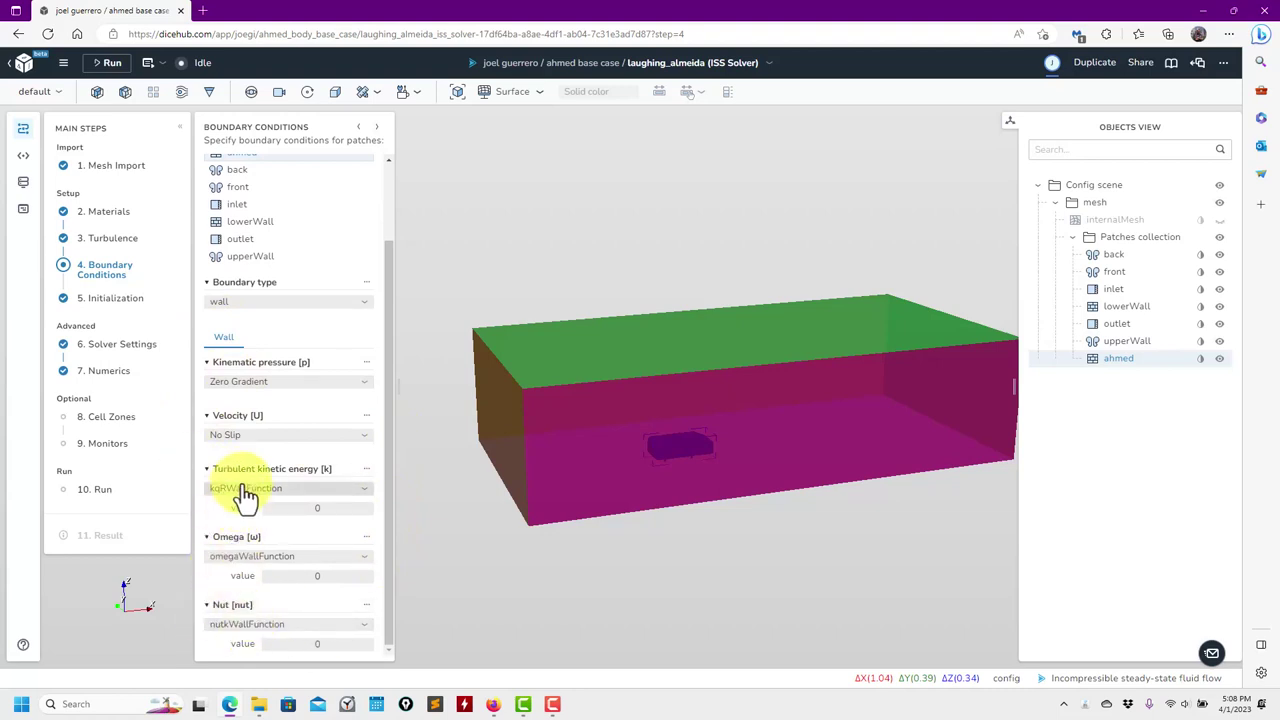
# - Keep the lowerWall boundary type as wall and open the turbulence calculator for its turbulent kinetic energy
pyautogui.click(271, 228)
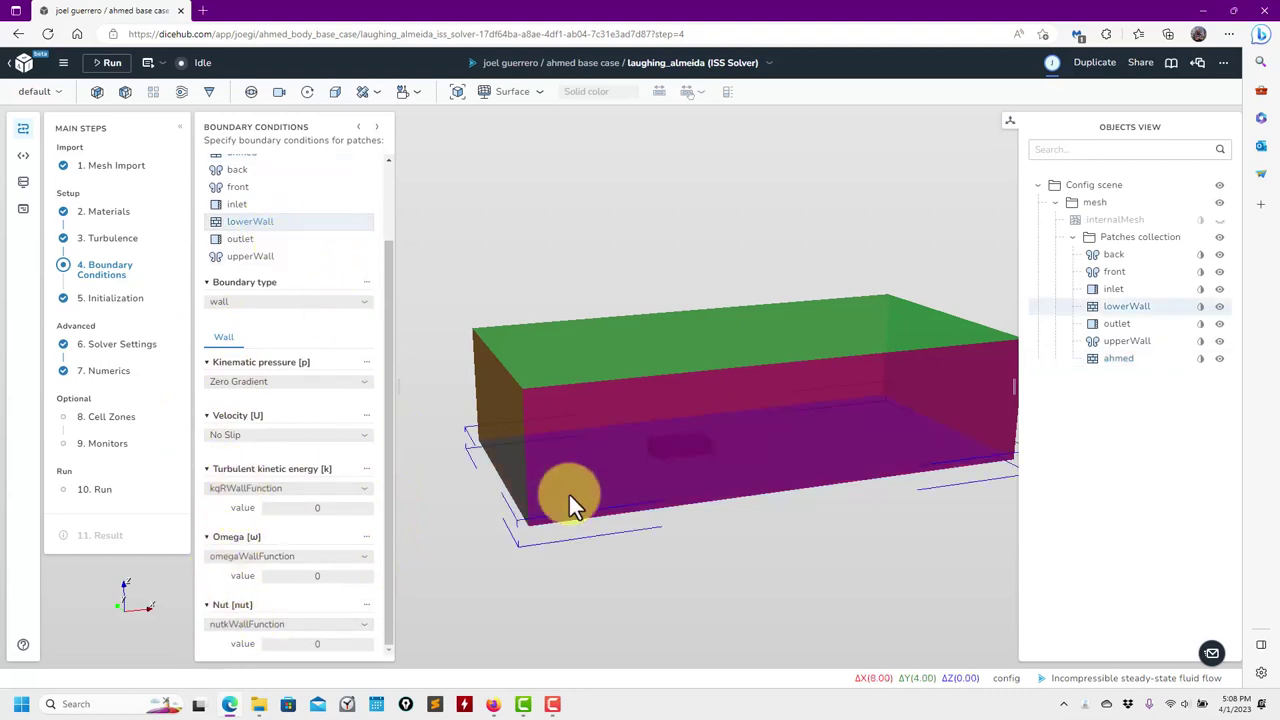
pyautogui.moveTo(571, 500); pyautogui.dragTo(623, 482)
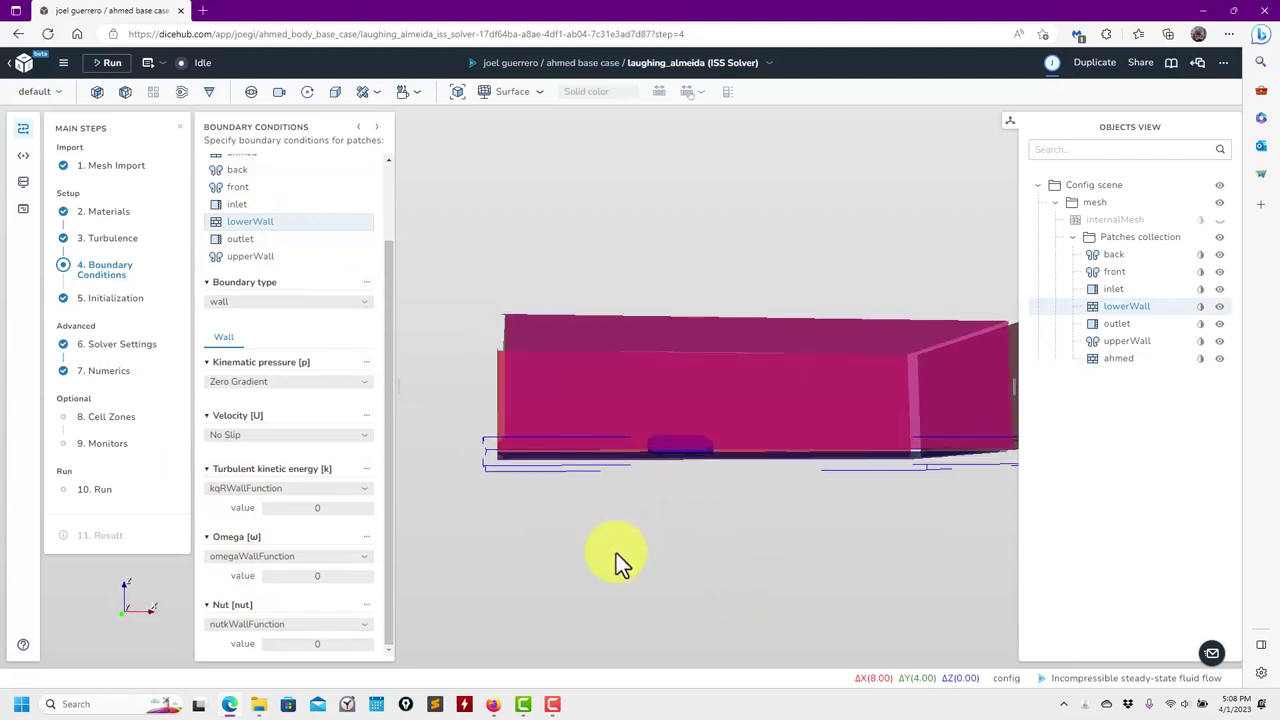
pyautogui.scroll(3, 614, 552)
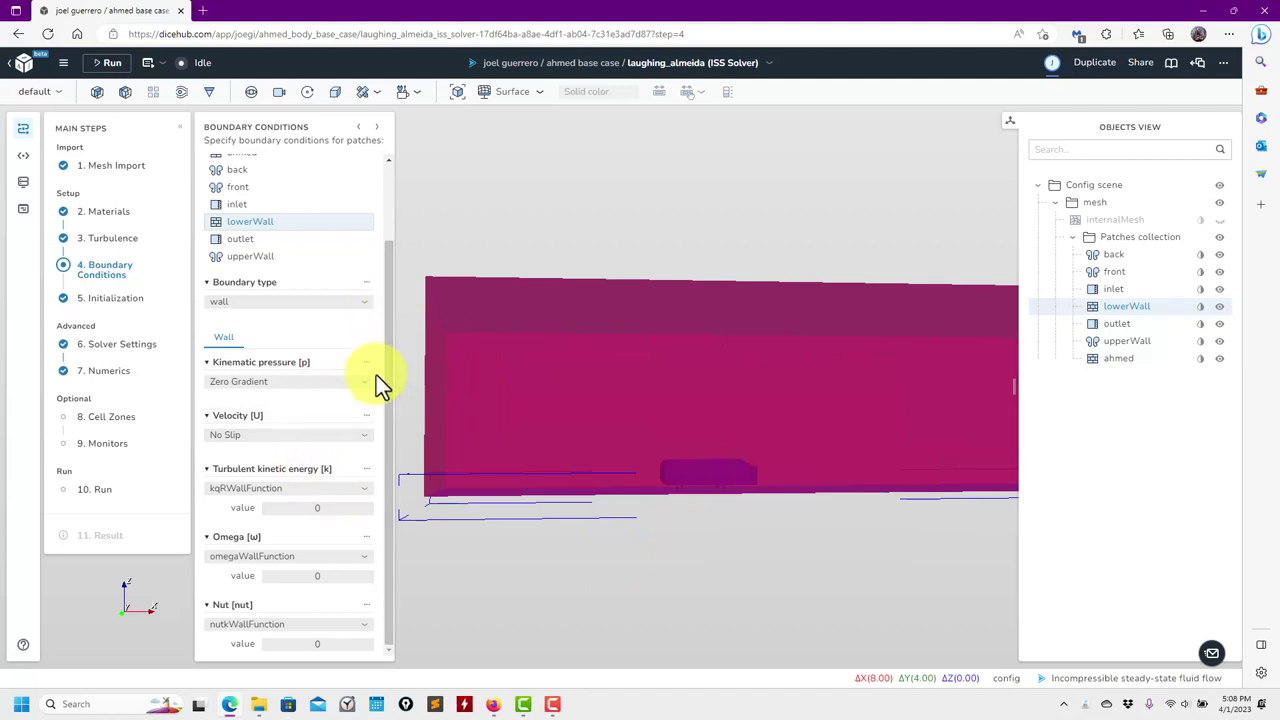
pyautogui.moveTo(388, 393); pyautogui.dragTo(396, 297)
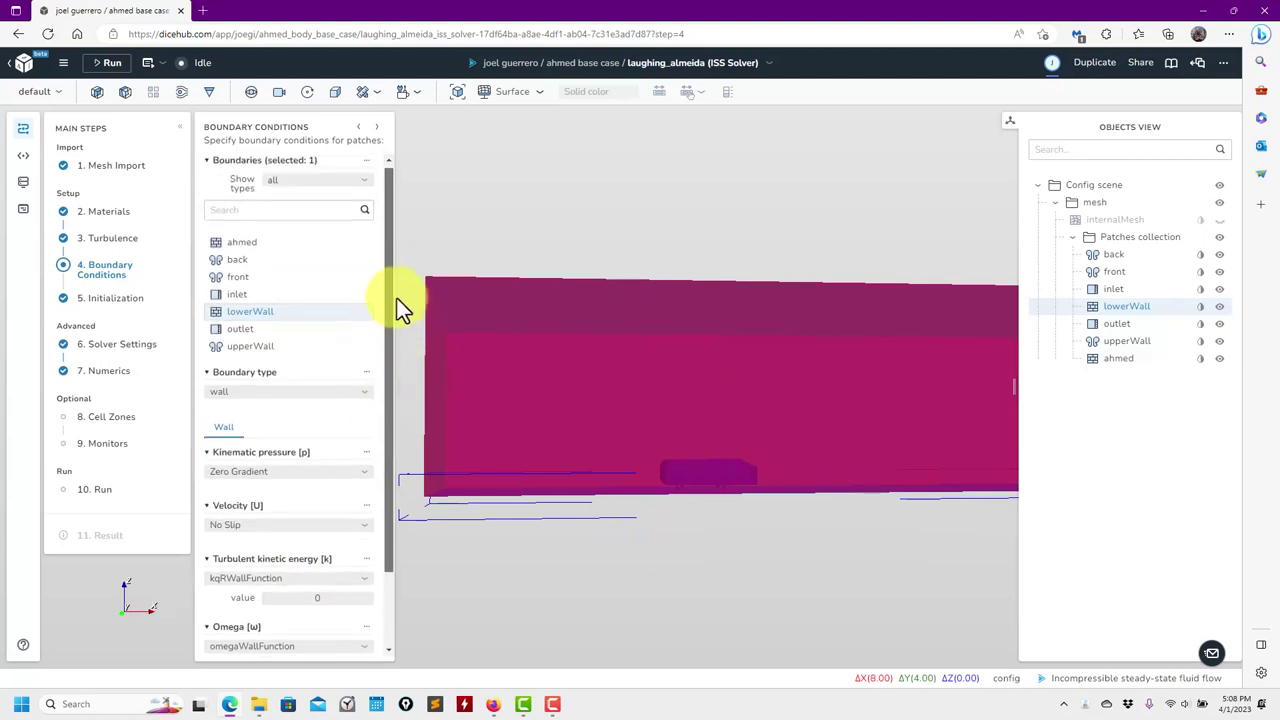
pyautogui.click(357, 400)
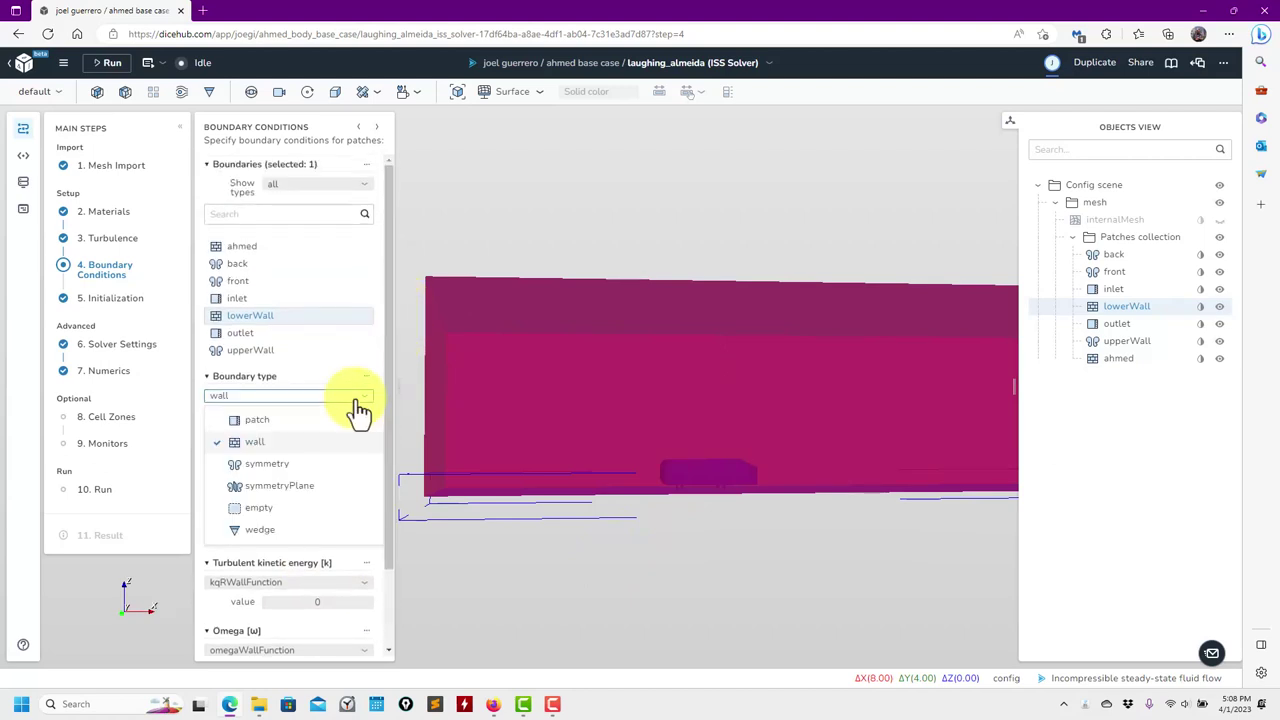
pyautogui.click(268, 445)
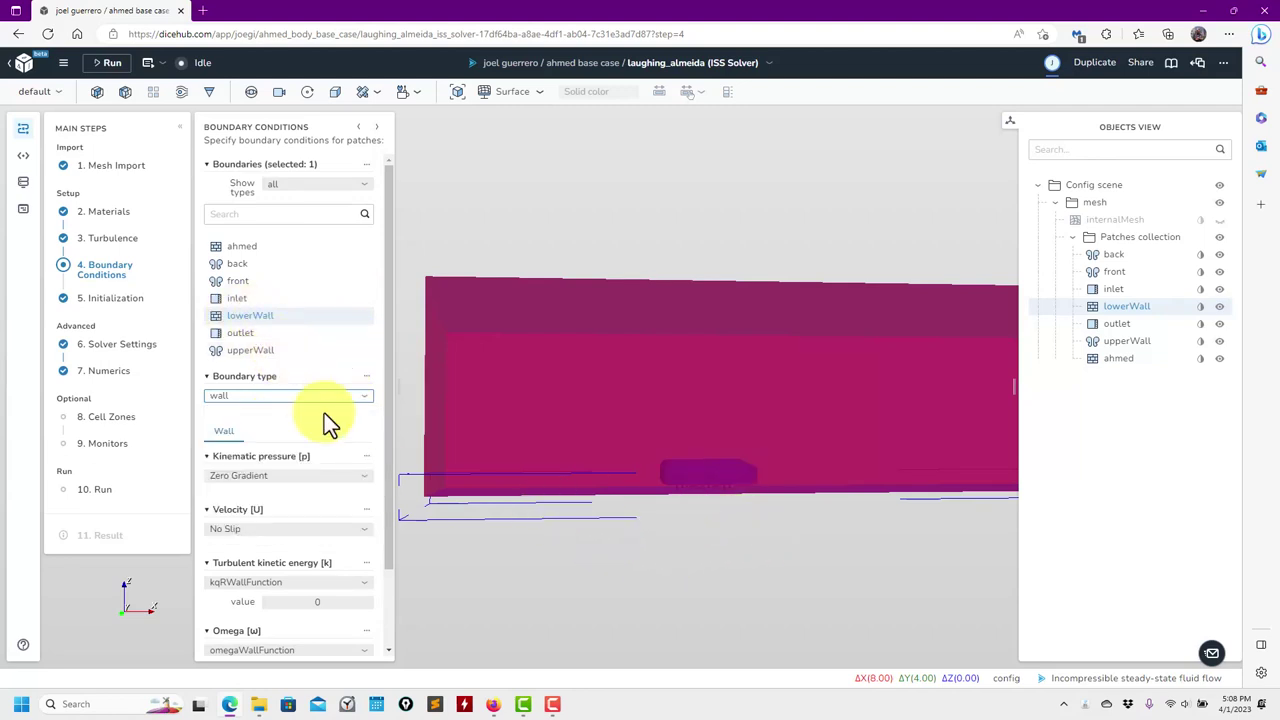
pyautogui.moveTo(387, 416); pyautogui.dragTo(385, 494)
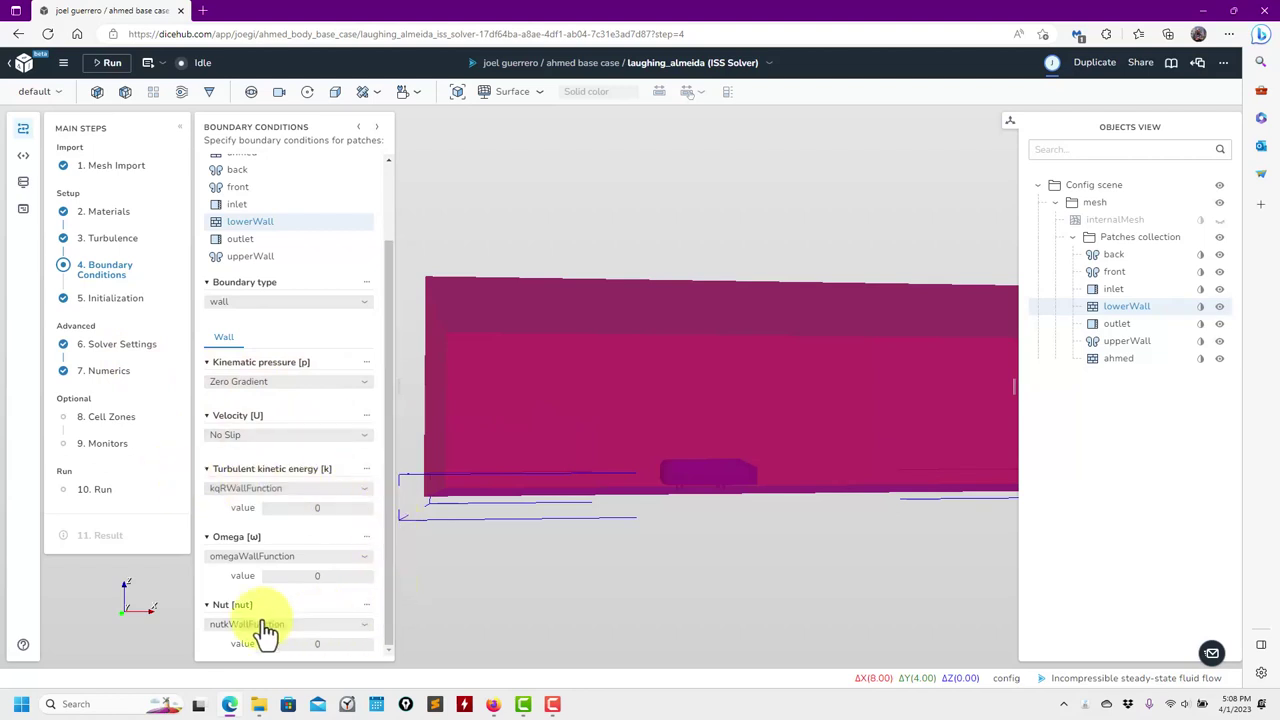
pyautogui.click(366, 468)
# - Try to compute the lowerWall turbulence values with a 10 m/s freestream velocity
pyautogui.click(712, 219)
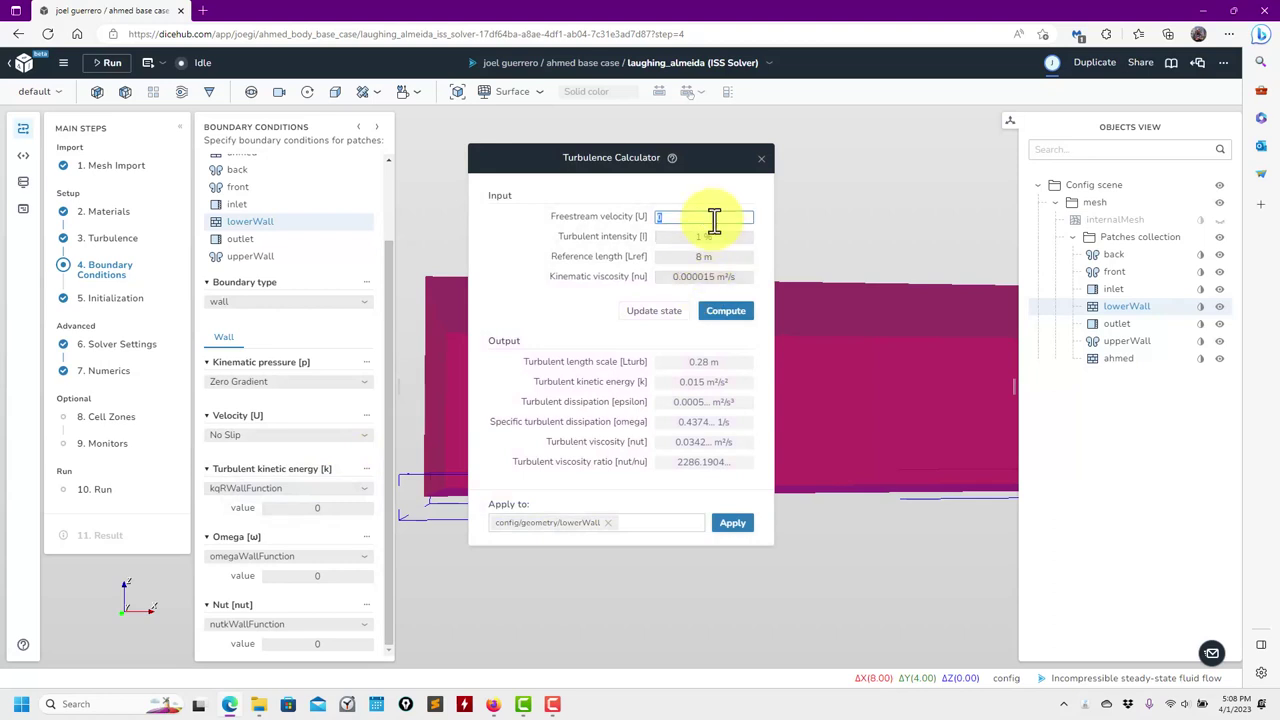
pyautogui.write('10')
pyautogui.press('Return')
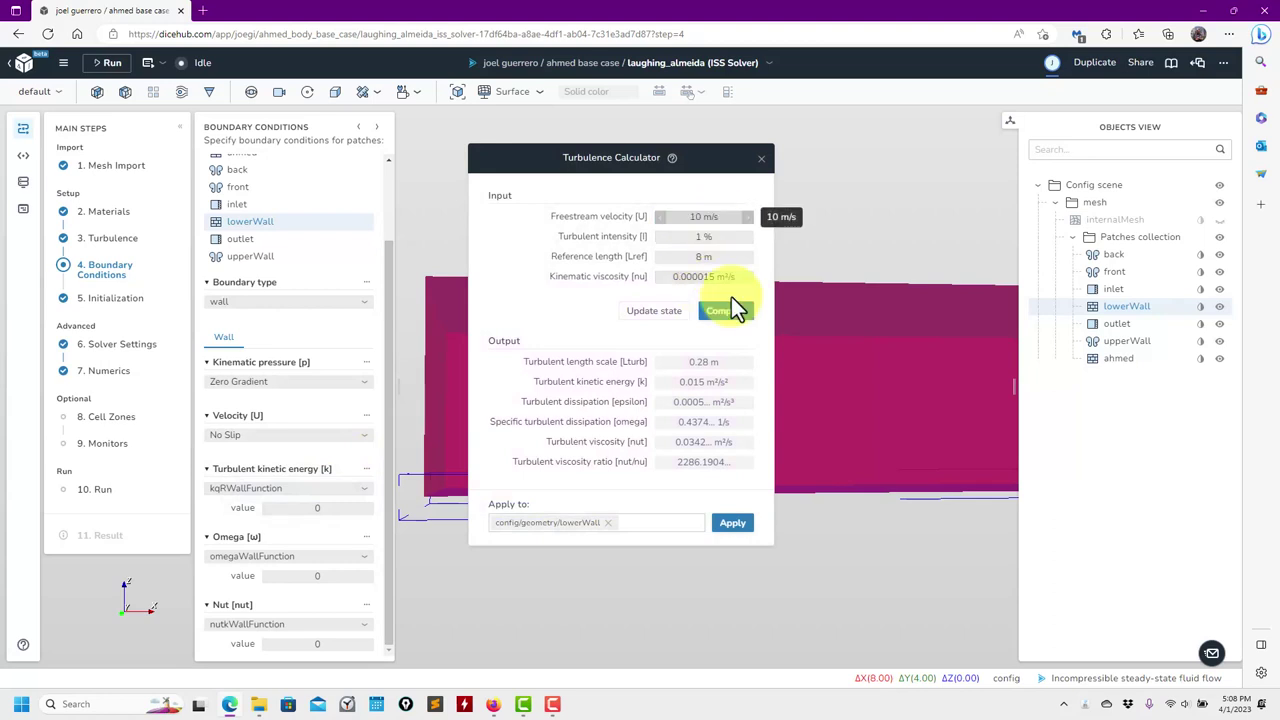
pyautogui.click(680, 314)
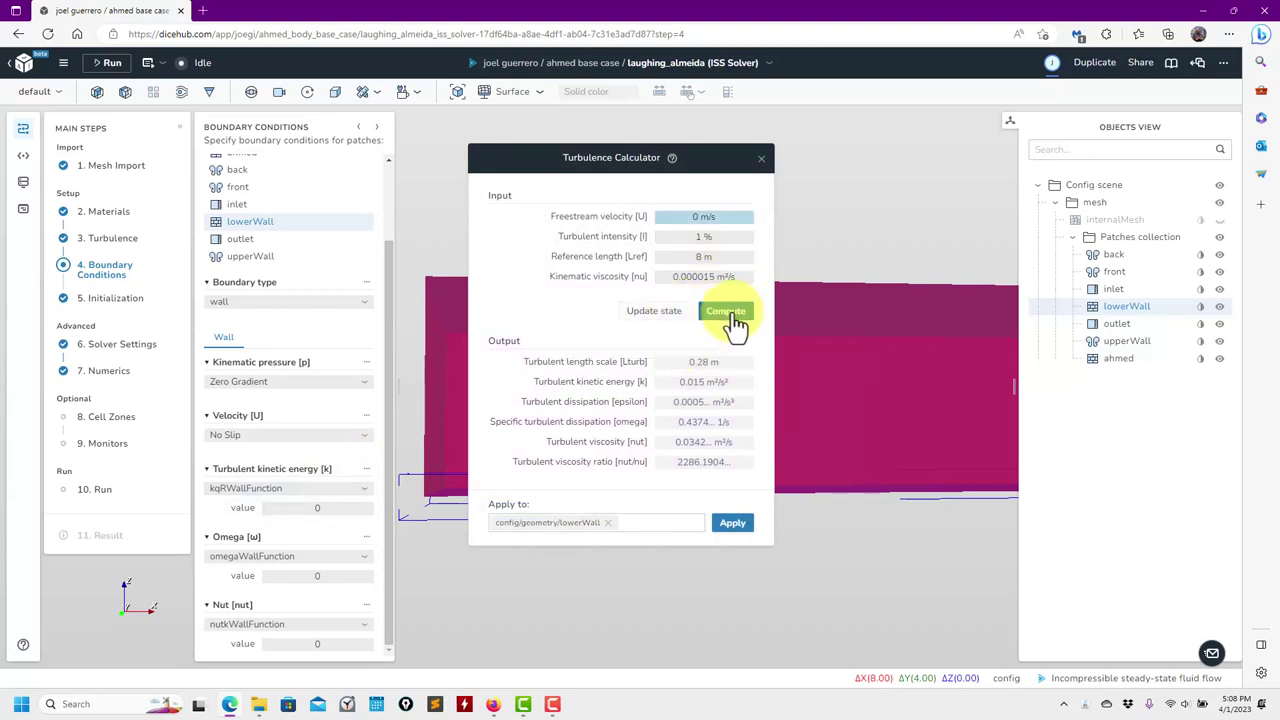
pyautogui.click(651, 318)
# - Set the freestream velocity to 10 m/s, compute the turbulence values, and apply them to lowerWall
pyautogui.click(714, 214)
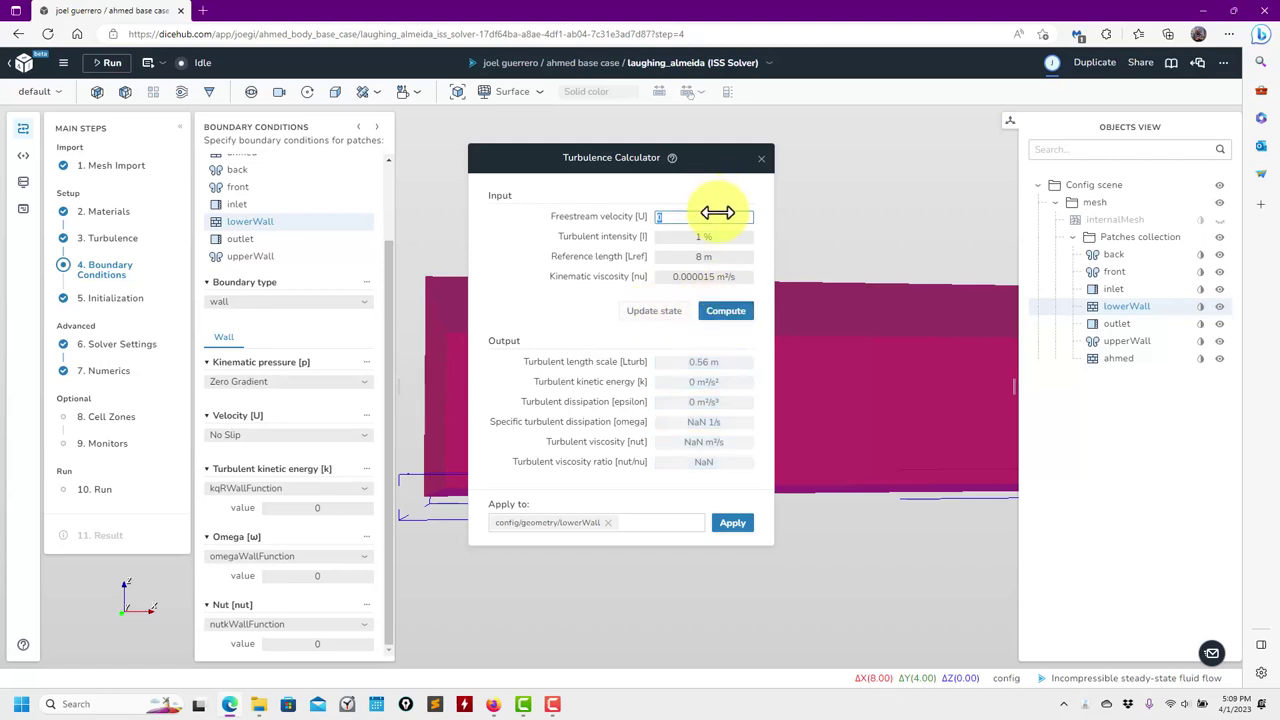
pyautogui.write('10')
pyautogui.click(718, 312)
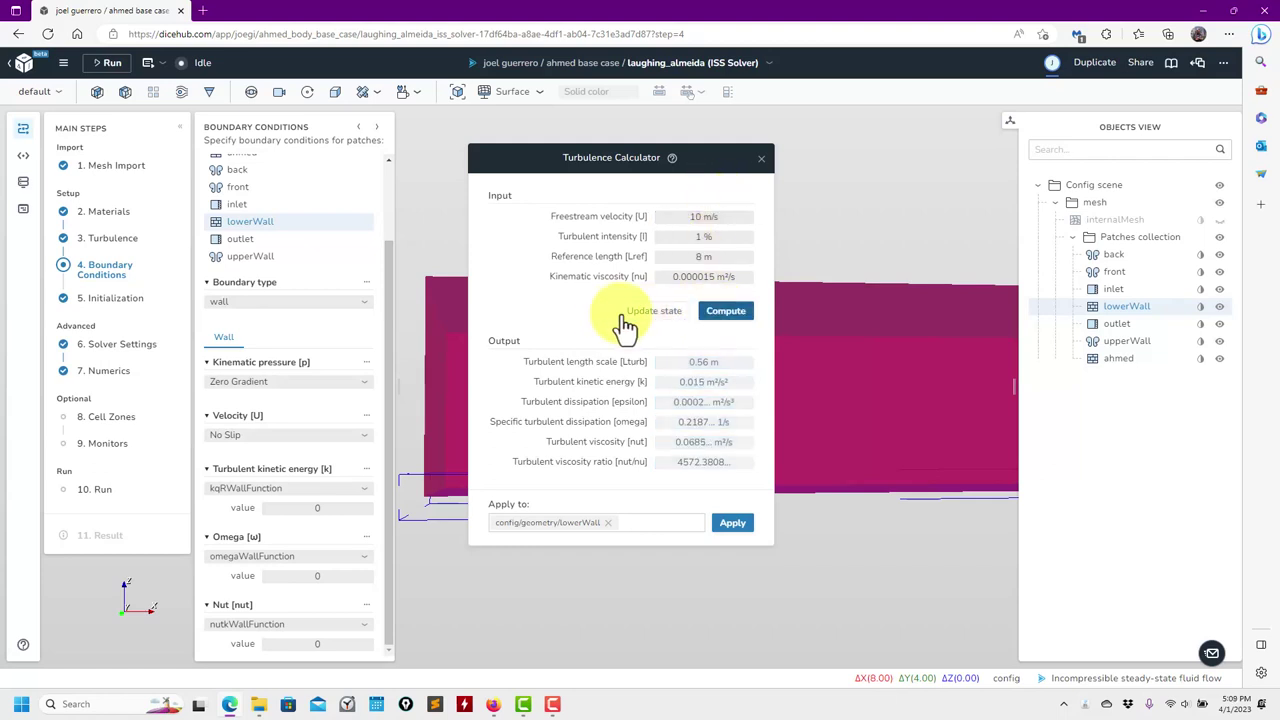
pyautogui.click(732, 522)
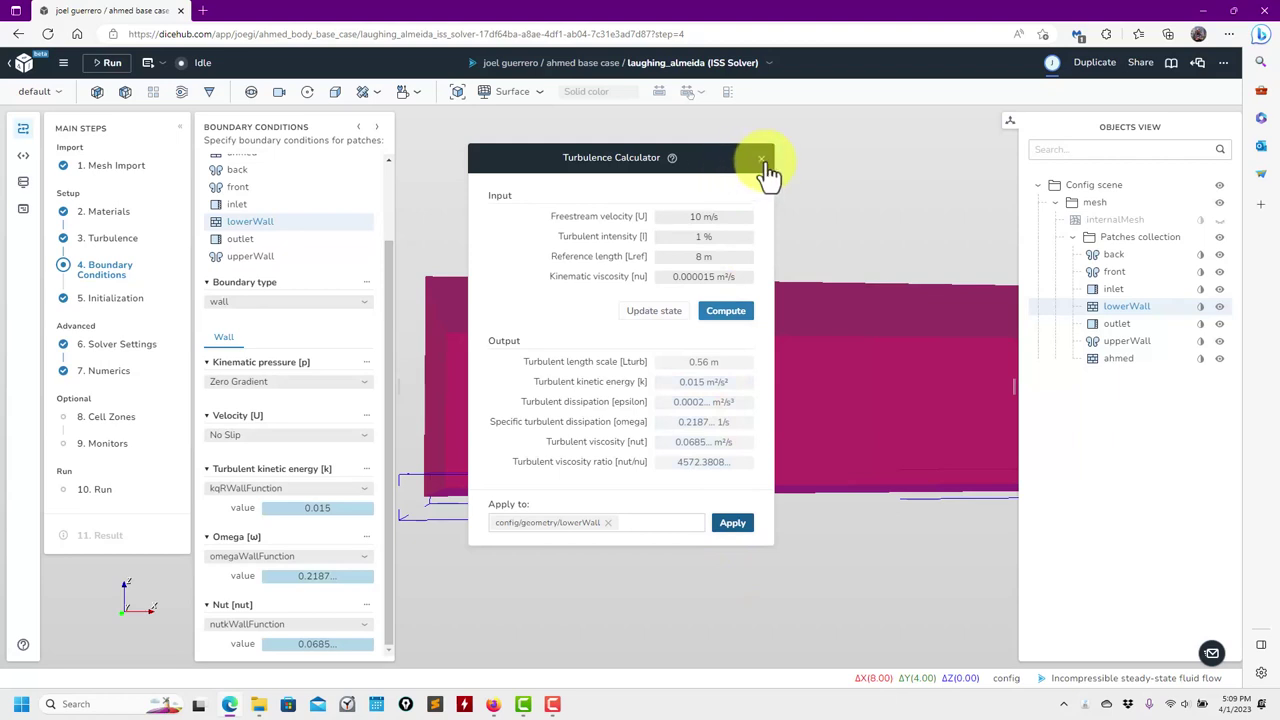
pyautogui.click(761, 158)
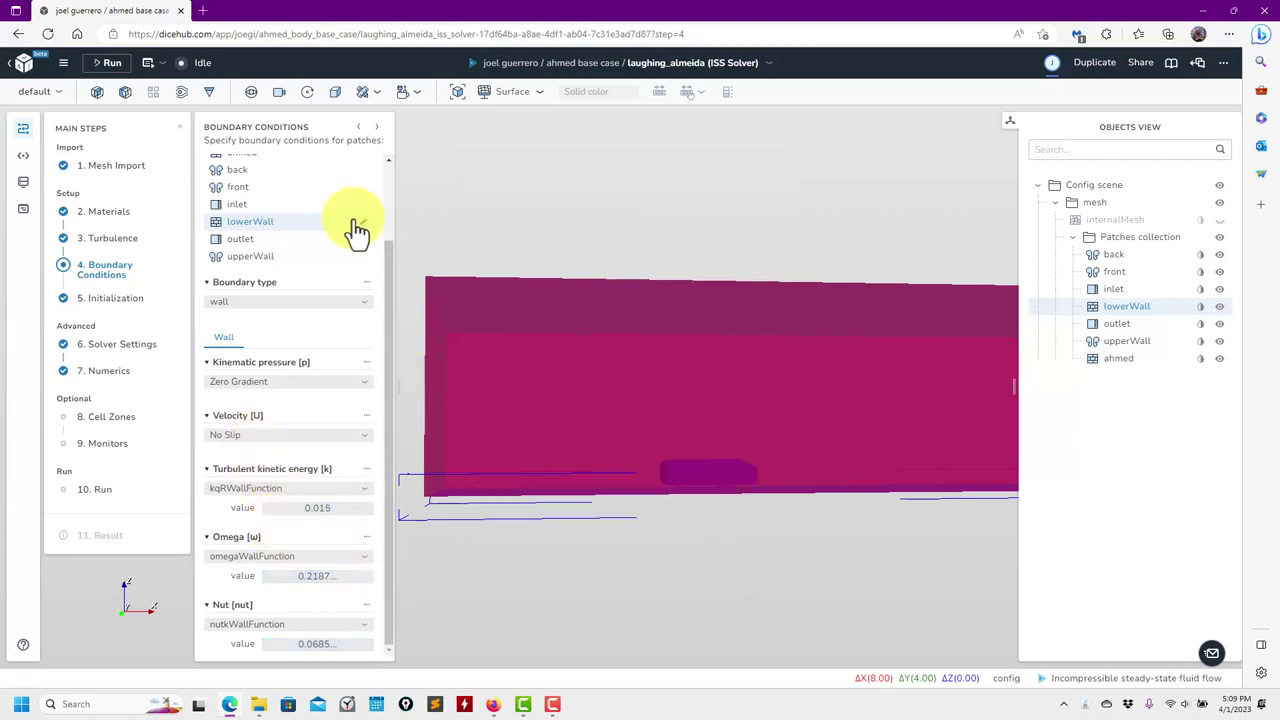
# - Rename the lowerWall boundary as ground
pyautogui.scroll(2, 258, 180)
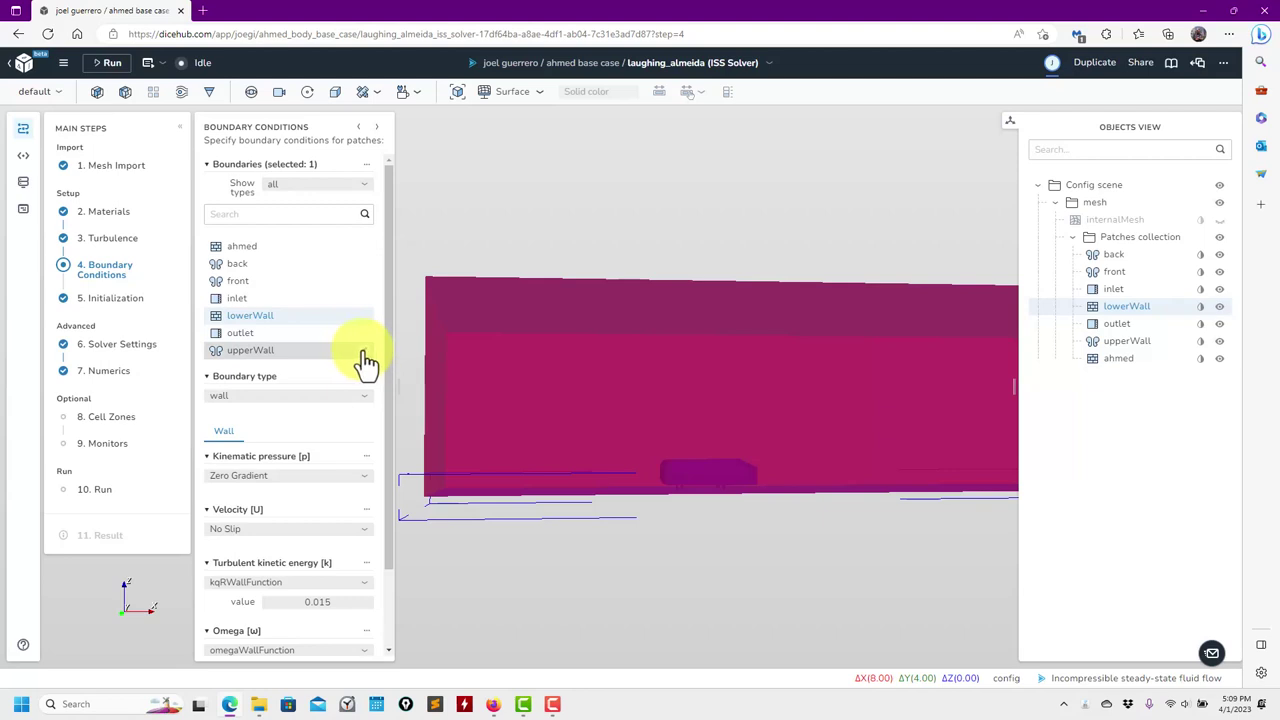
pyautogui.click(365, 315)
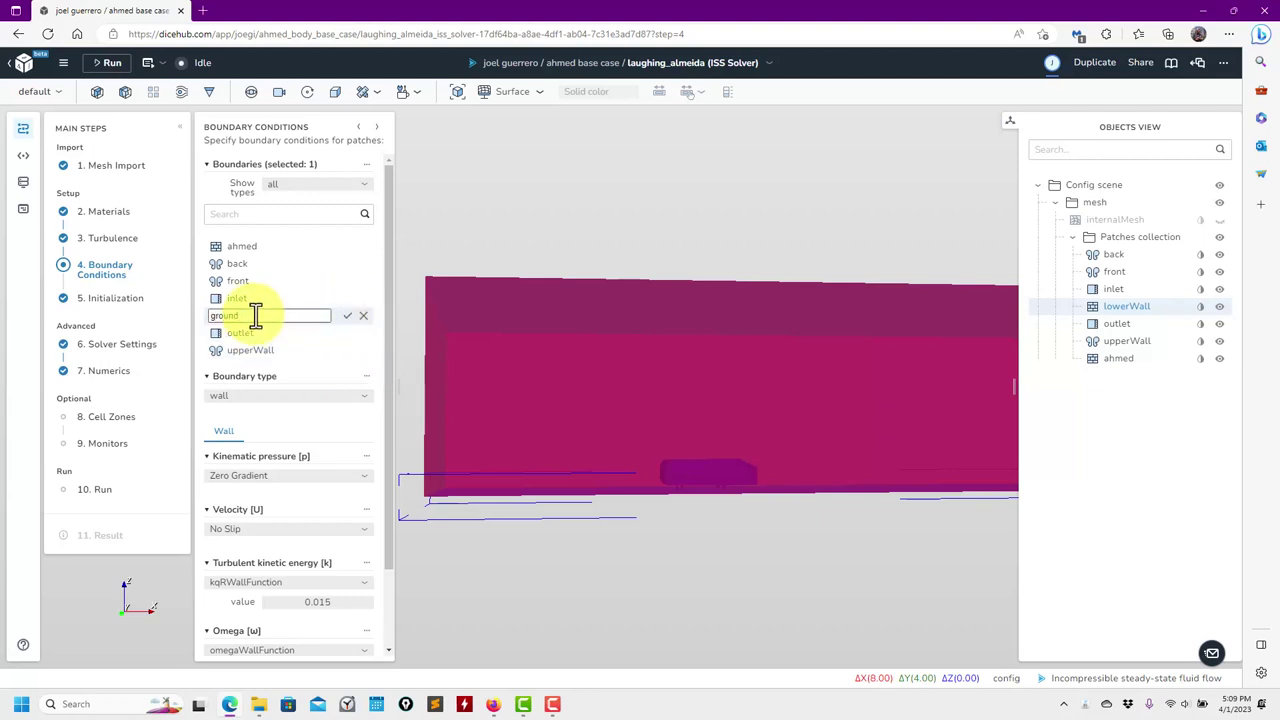
pyautogui.write('ground')
pyautogui.press('Return')
# - Open the initialization settings and initialize the flow fields from the inlet boundary
pyautogui.click(108, 302)
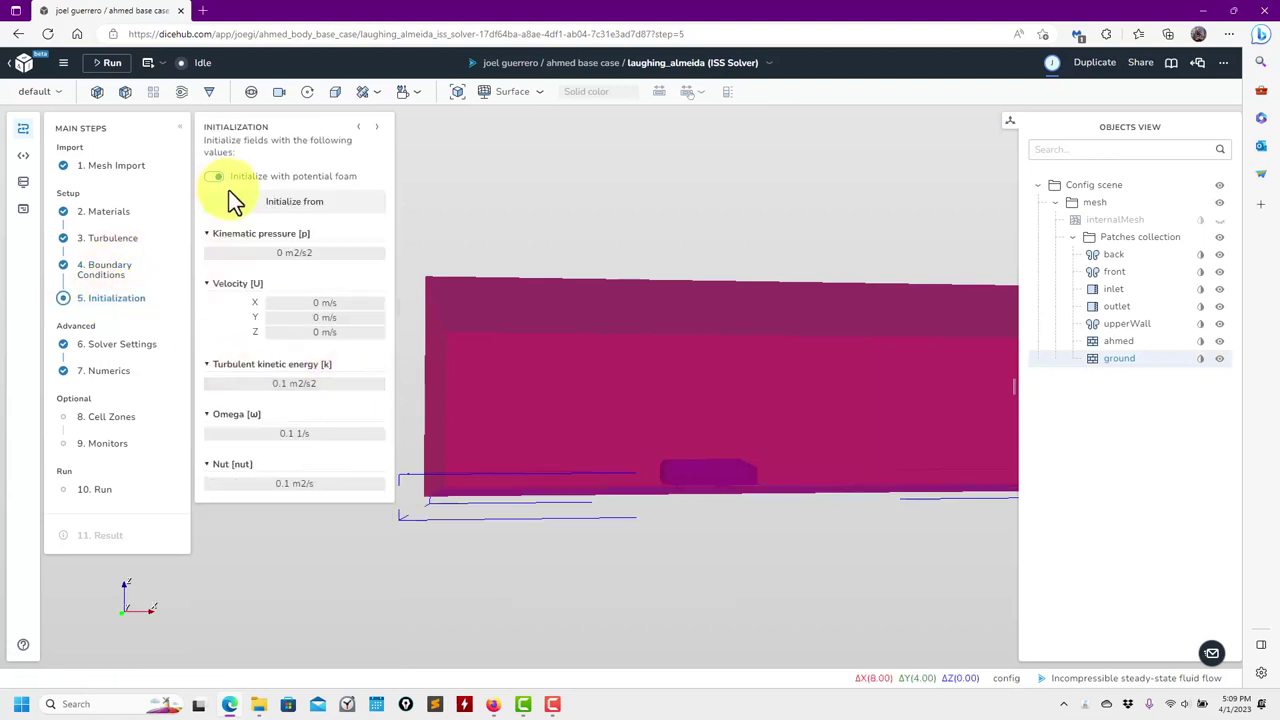
pyautogui.moveTo(589, 228); pyautogui.dragTo(674, 240)
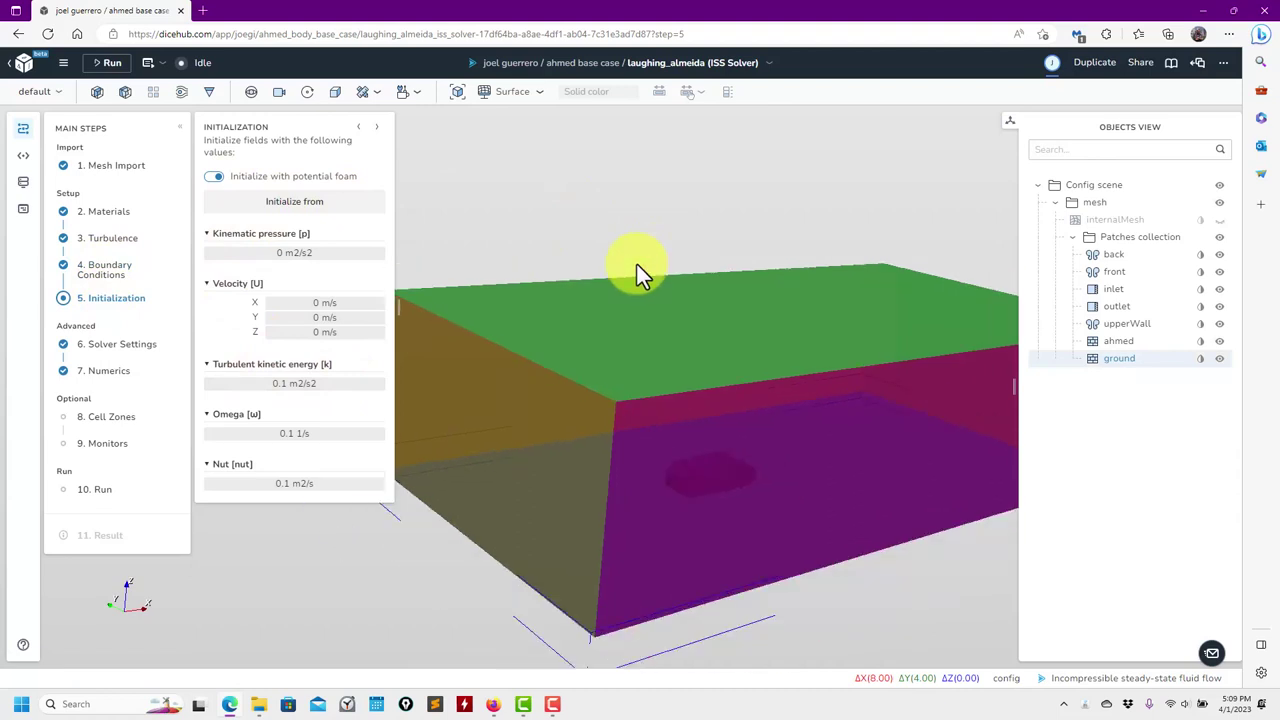
pyautogui.scroll(-3, 636, 263)
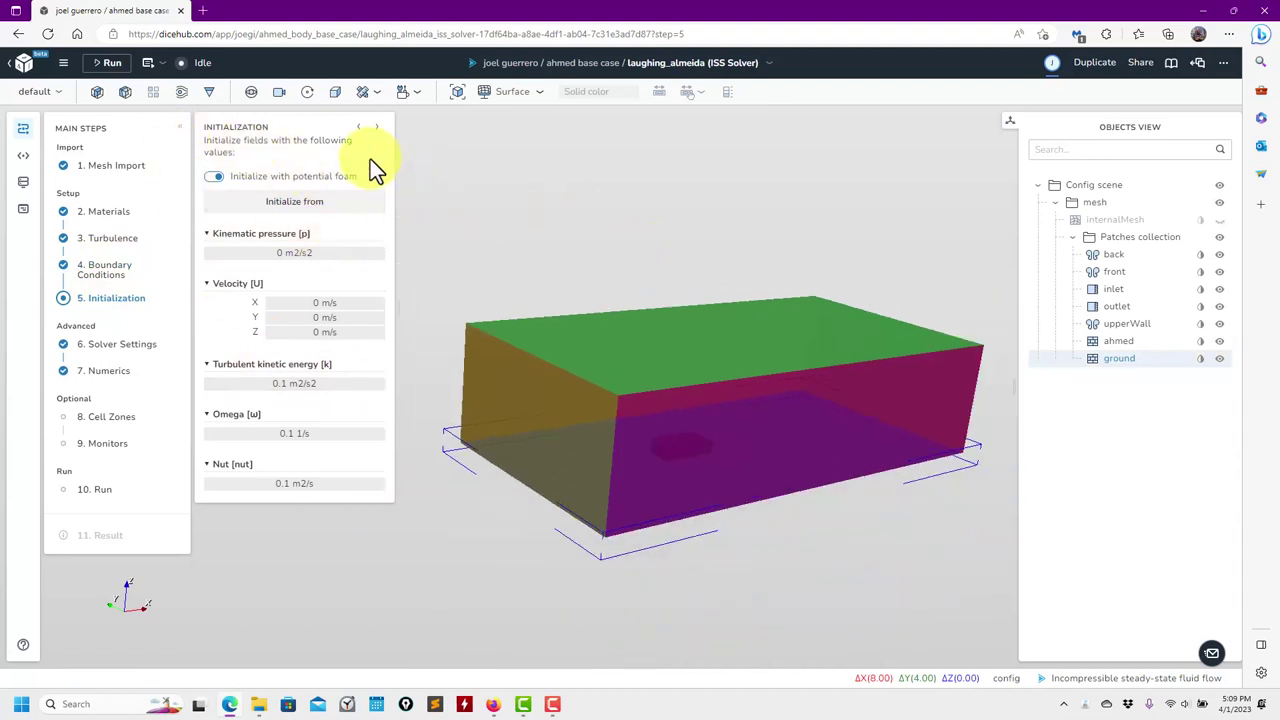
pyautogui.click(316, 210)
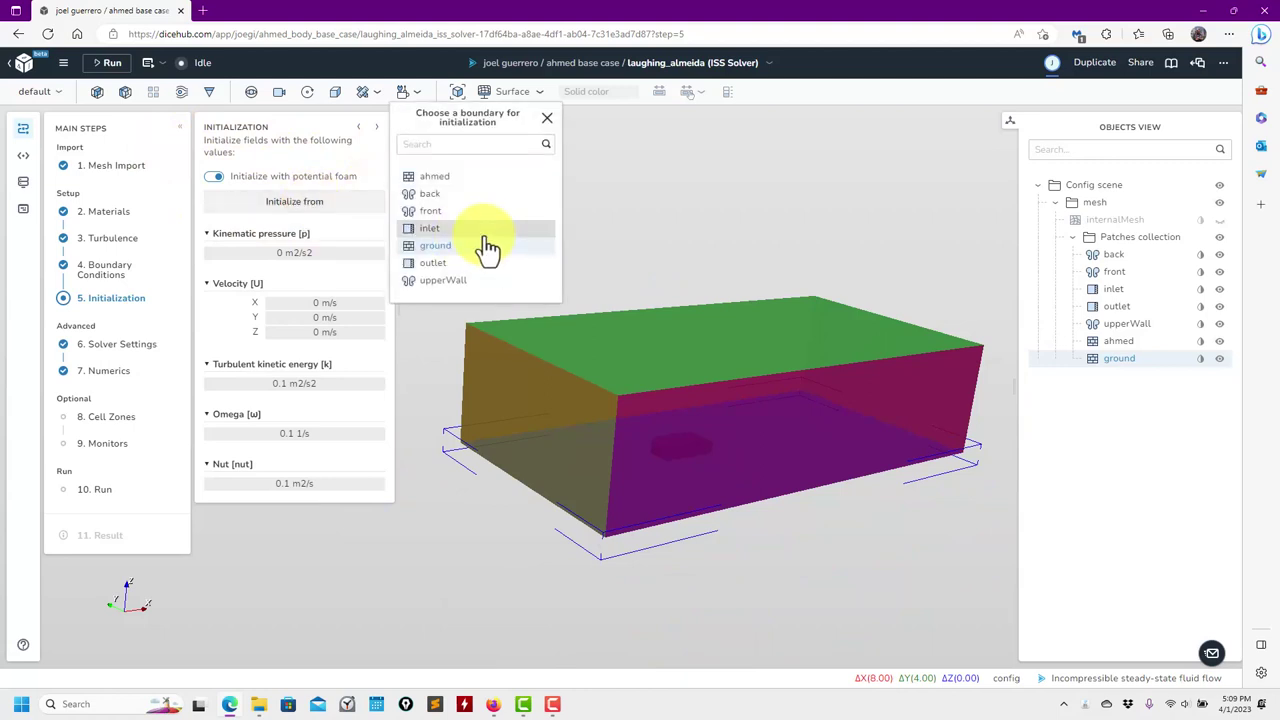
pyautogui.click(436, 229)
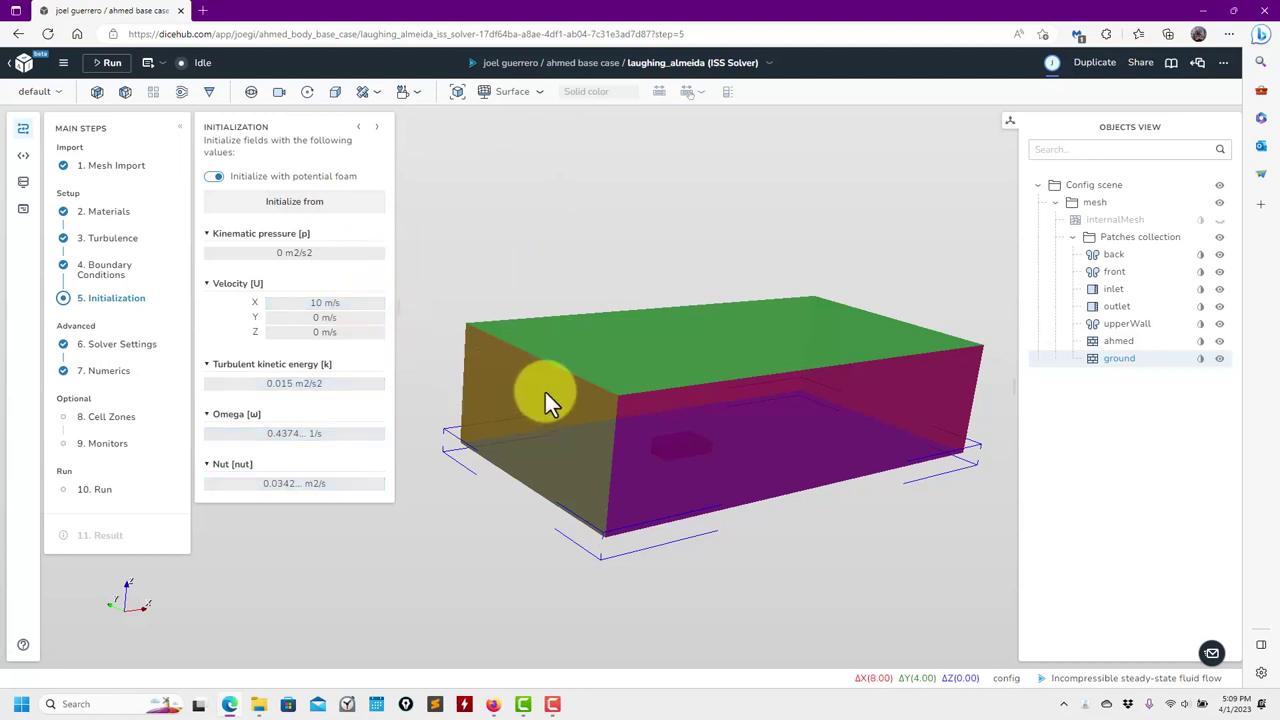
pyautogui.moveTo(545, 410); pyautogui.dragTo(471, 445)
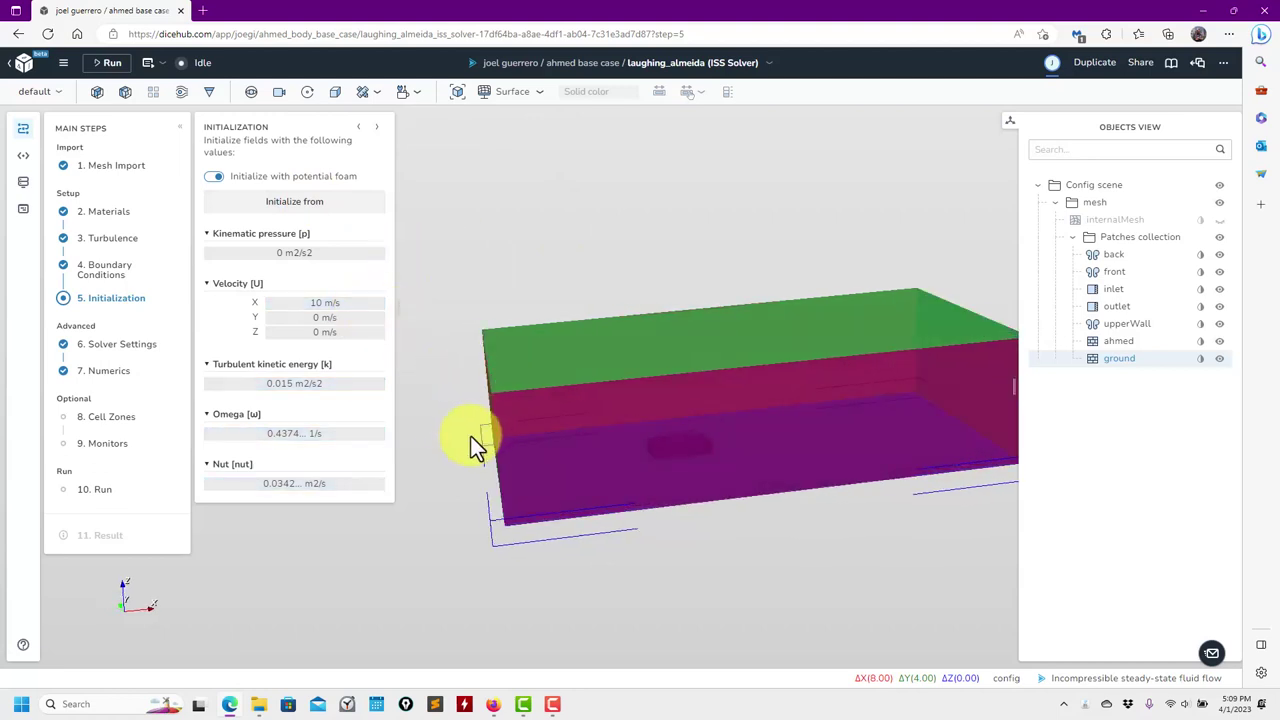
pyautogui.moveTo(600, 455); pyautogui.dragTo(500, 443)
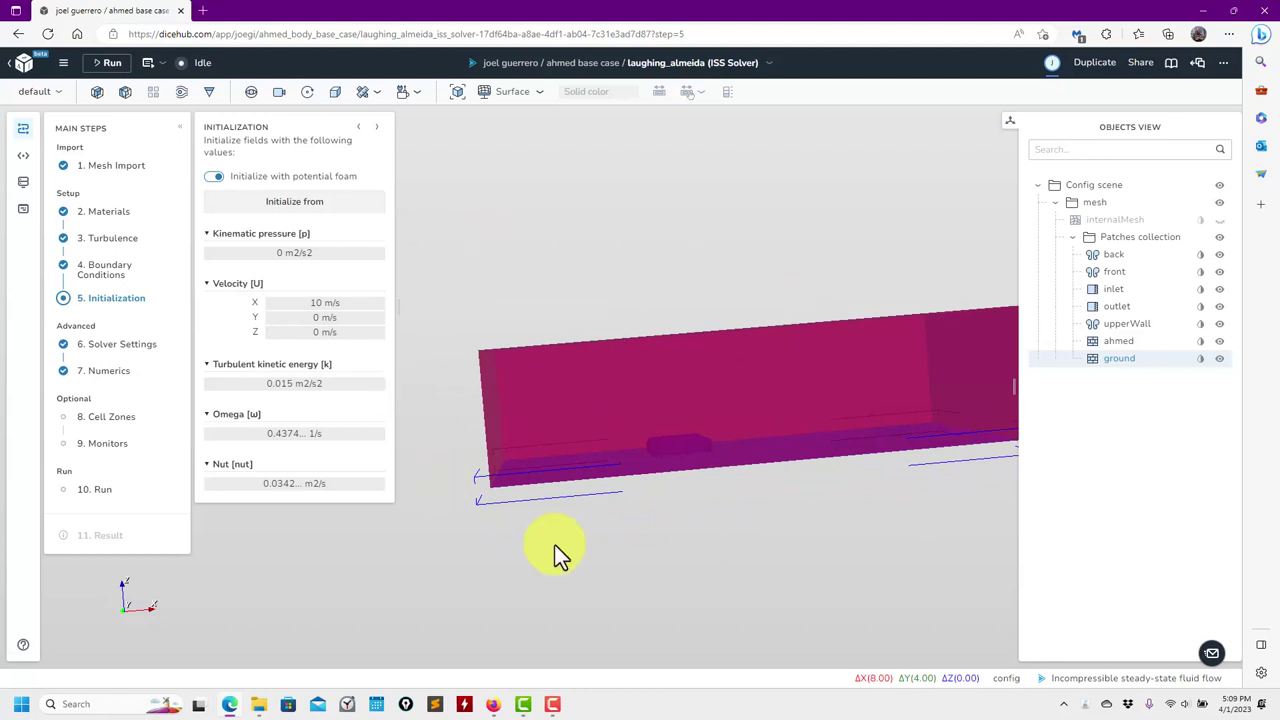
pyautogui.moveTo(588, 396); pyautogui.dragTo(686, 397)
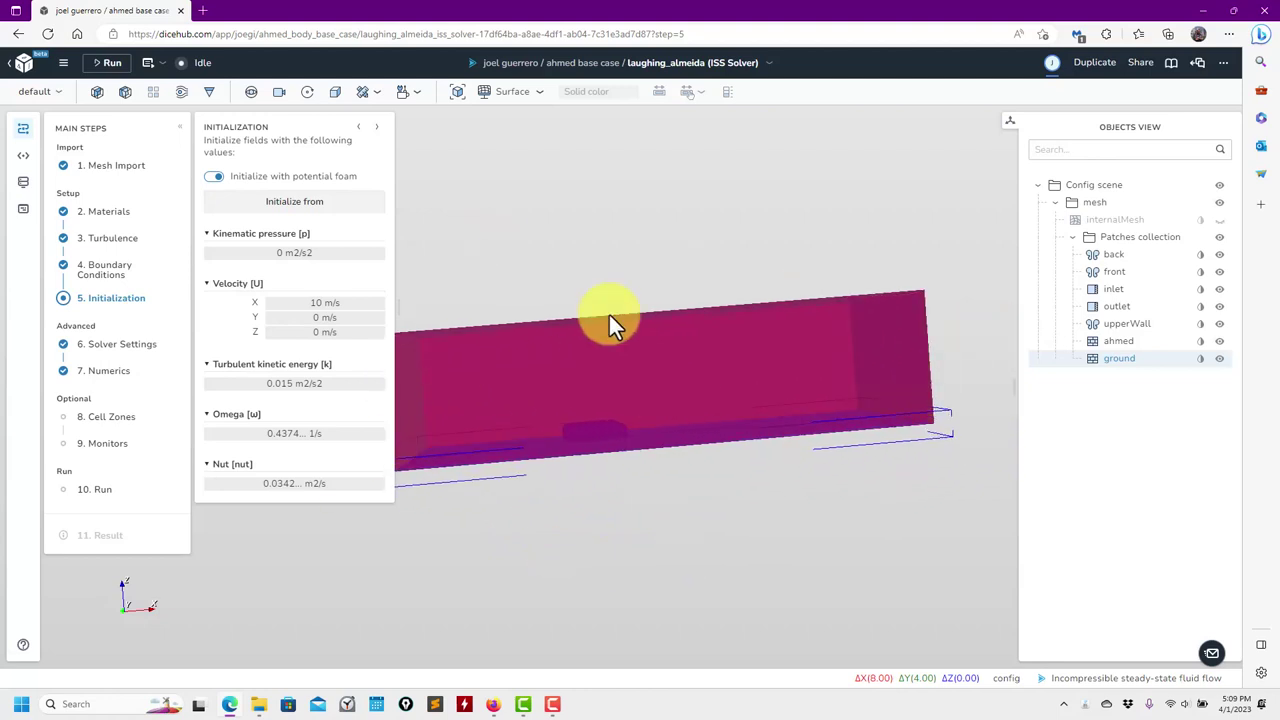
pyautogui.moveTo(713, 251); pyautogui.dragTo(463, 205)
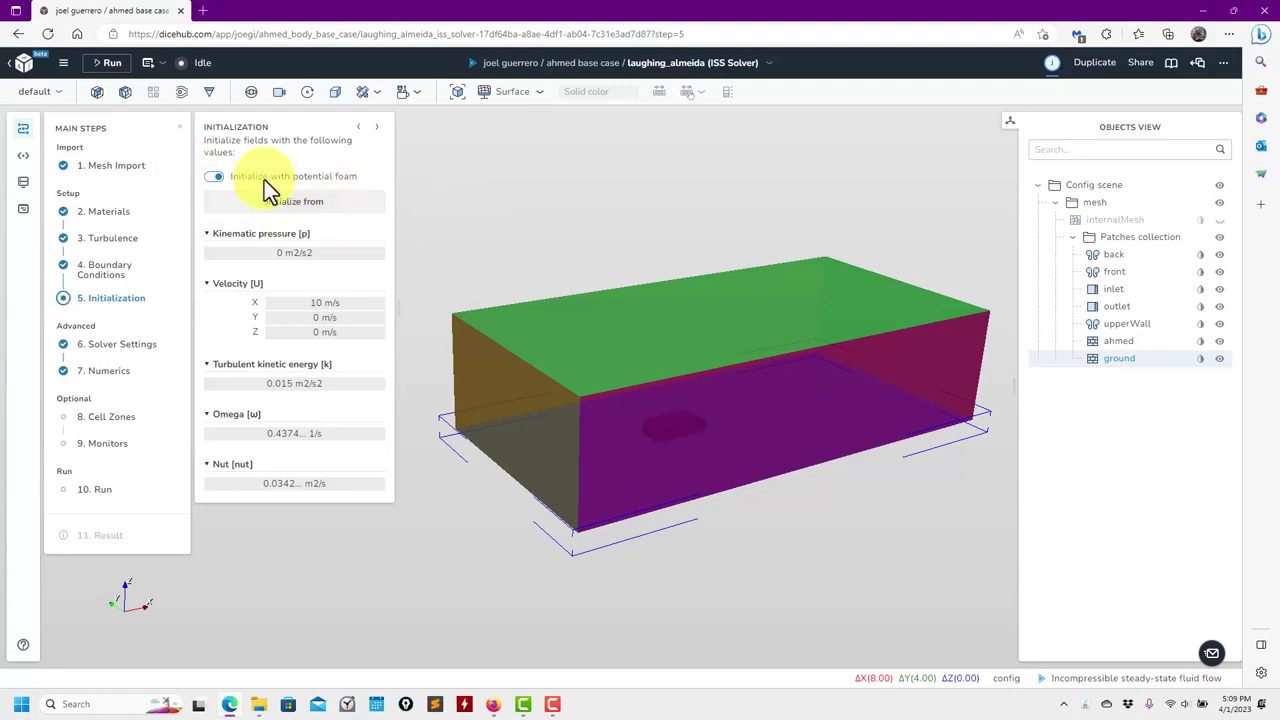
# - Leave initialization with potential foam enabled and open the solver settings
pyautogui.click(216, 177)
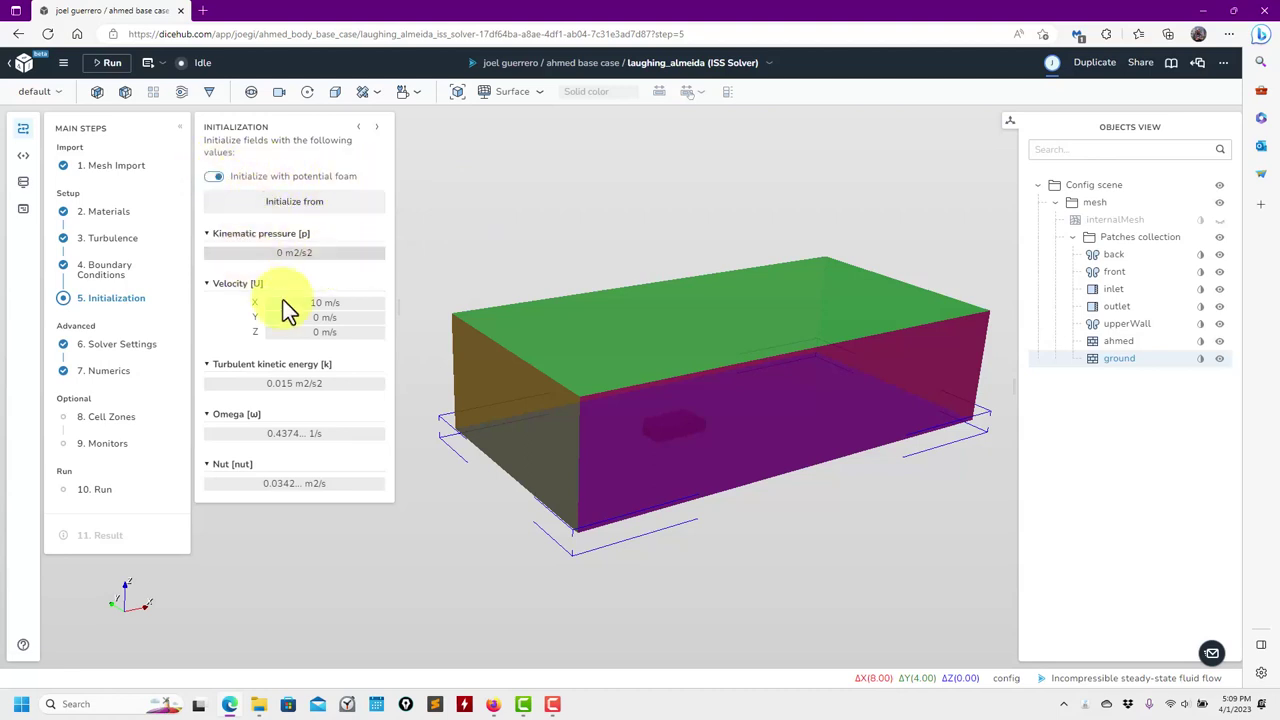
pyautogui.click(216, 177)
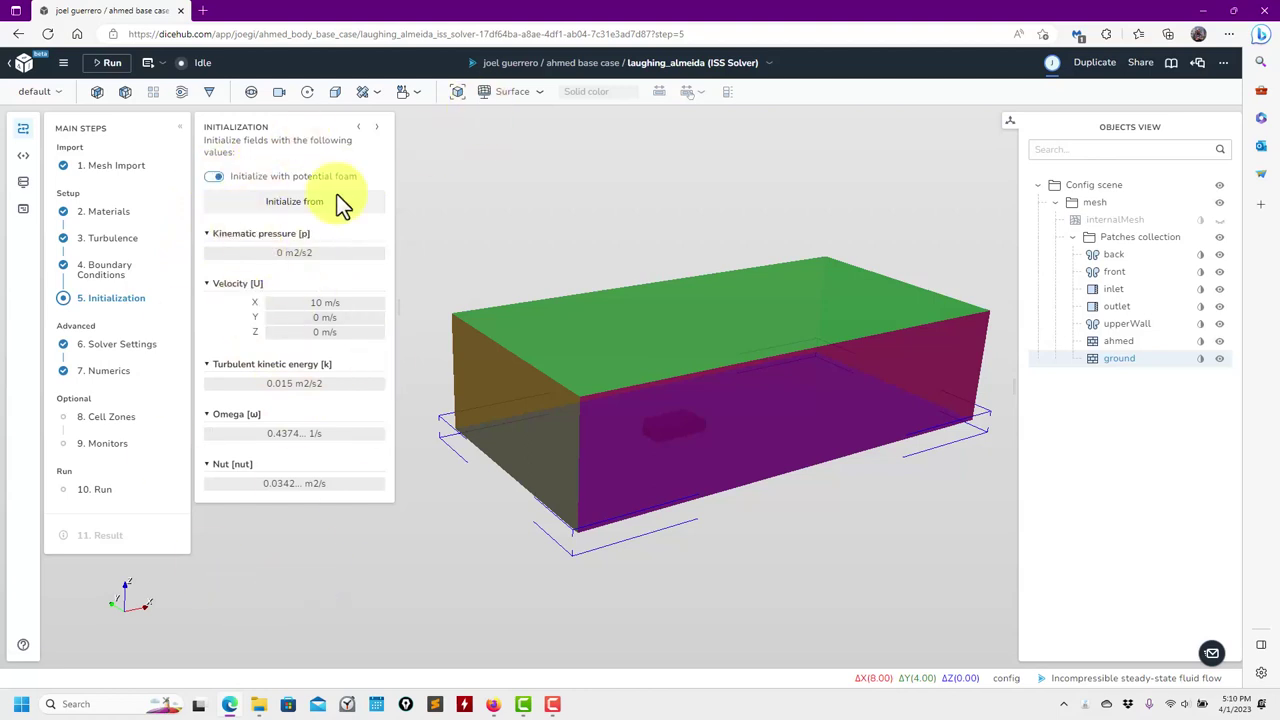
pyautogui.click(141, 350)
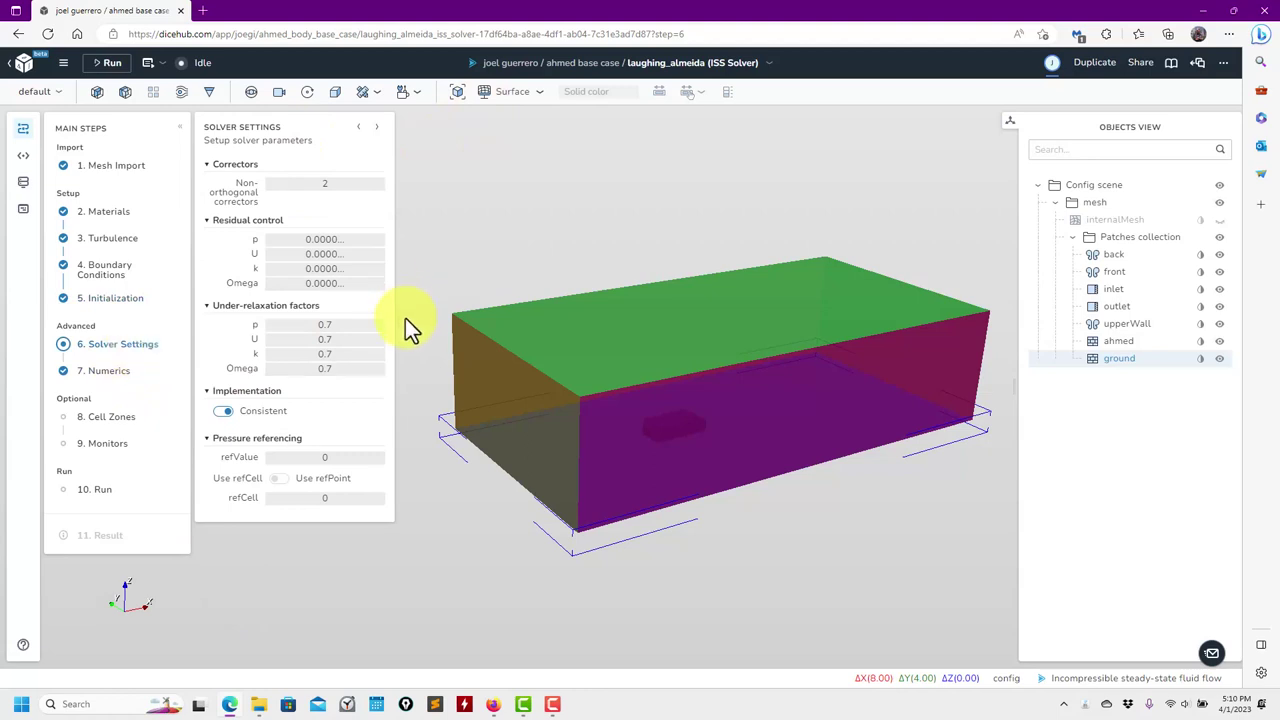
# - Review the solver settings and inspect the full residual control tolerance for pressure p
pyautogui.moveTo(403, 317); pyautogui.dragTo(448, 320)
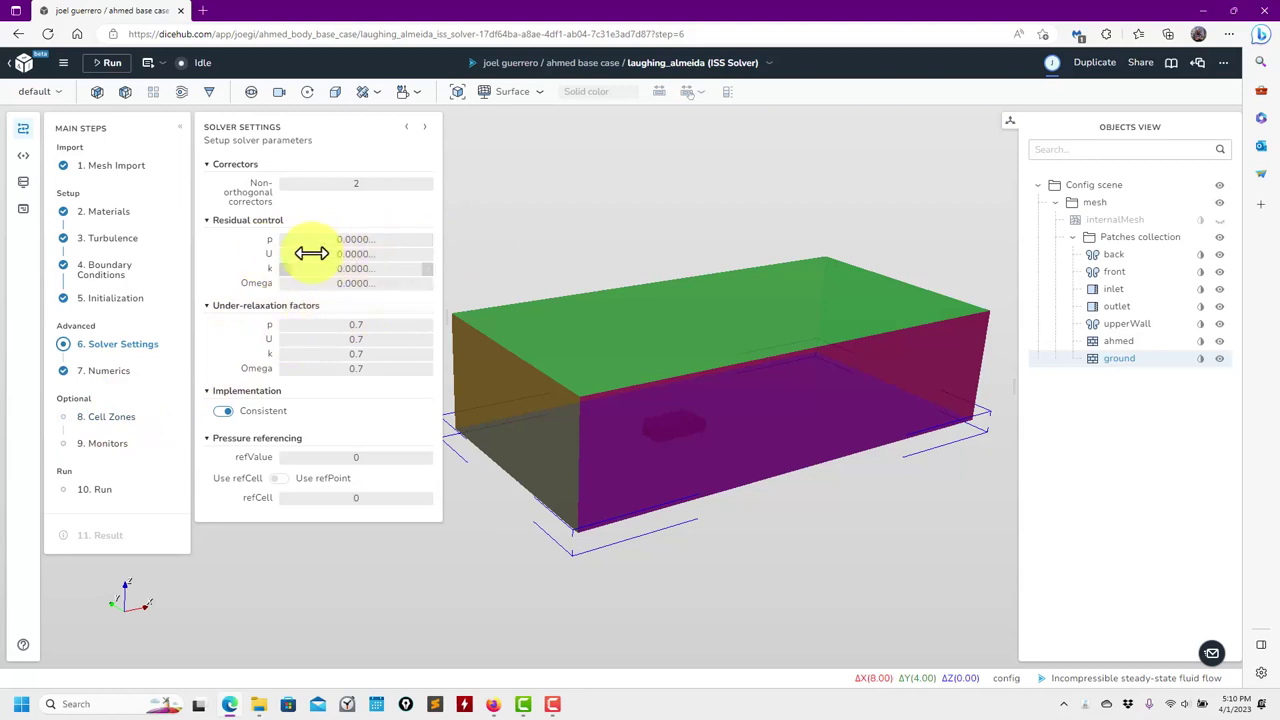
pyautogui.moveTo(443, 271); pyautogui.dragTo(486, 300)
pyautogui.click(429, 230)
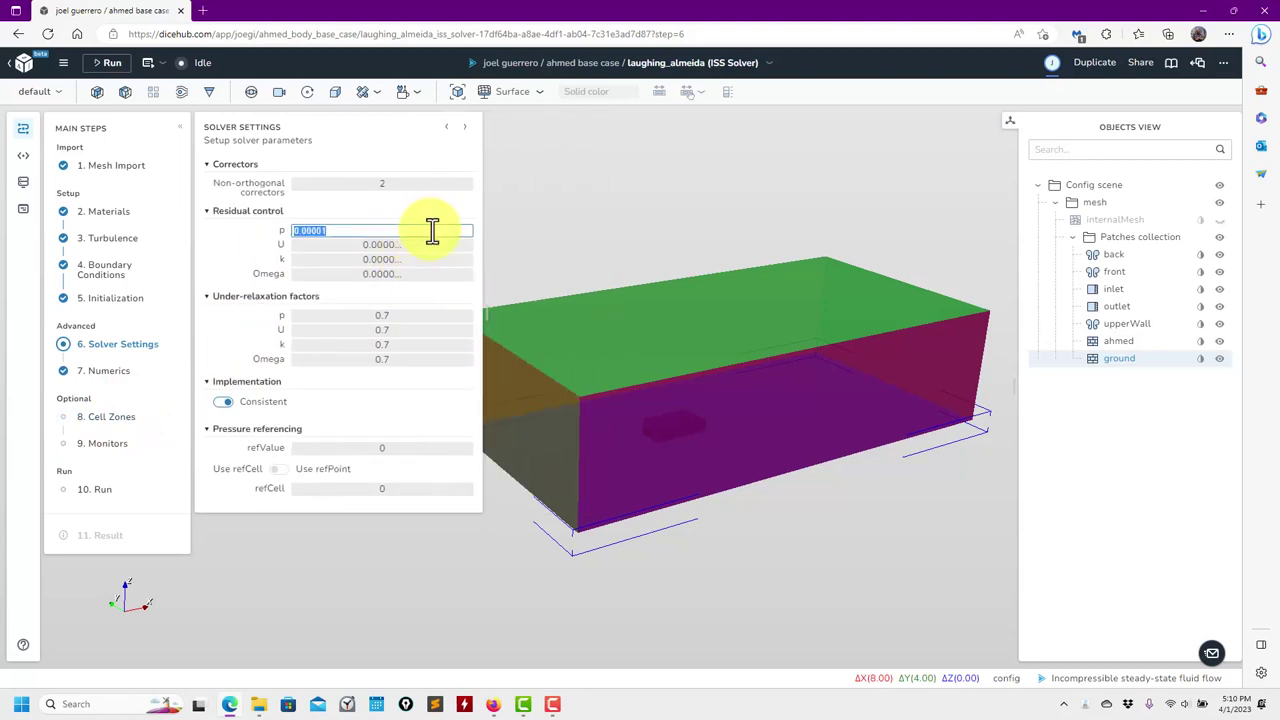
pyautogui.click(239, 242)
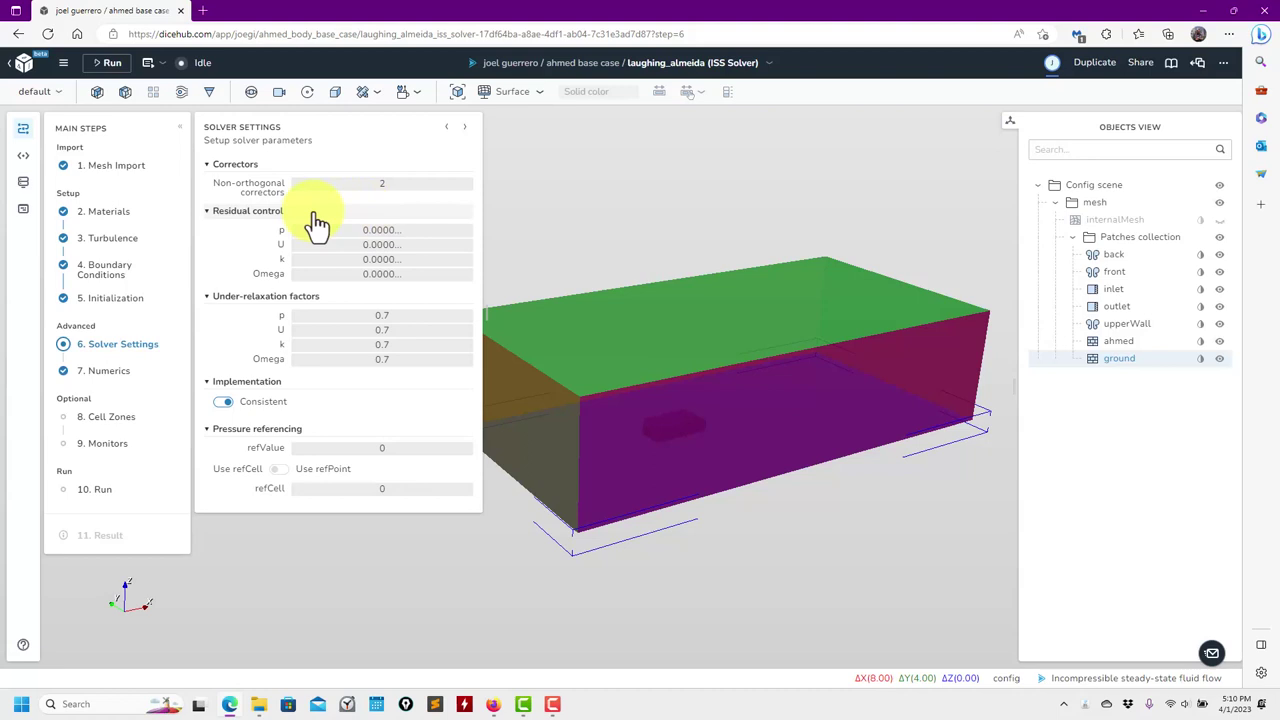
pyautogui.click(405, 228)
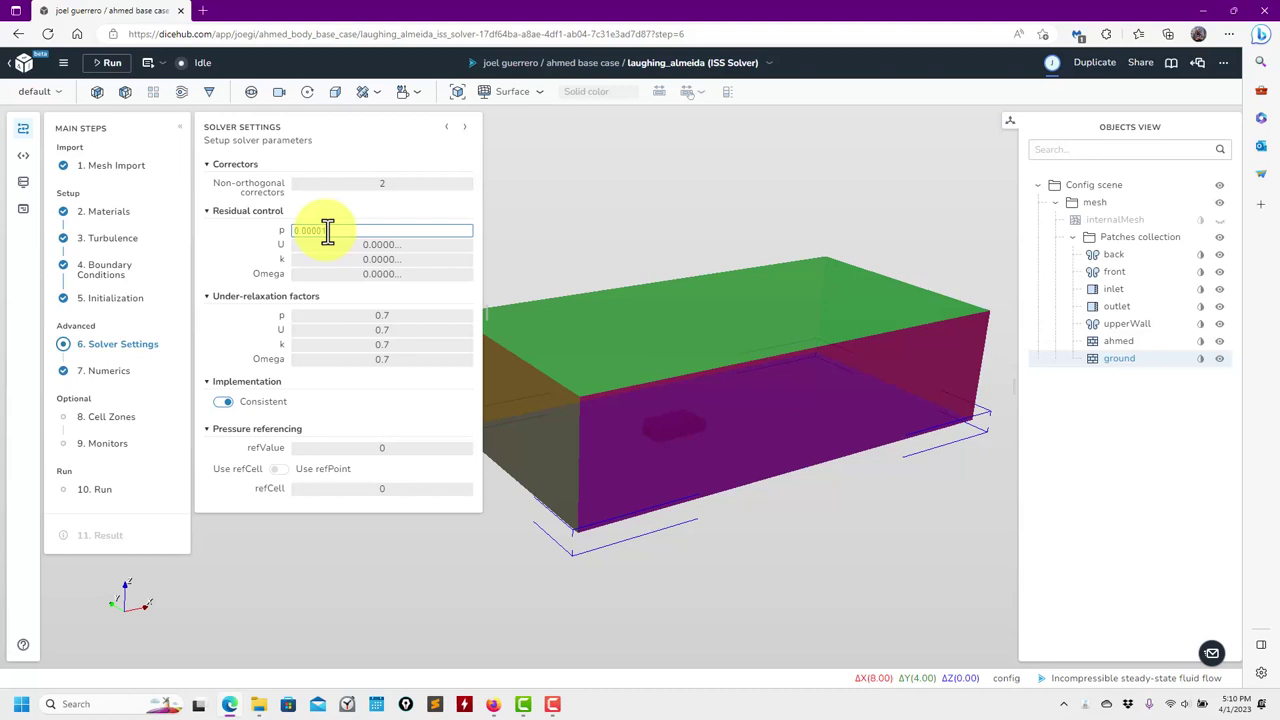
pyautogui.press('Return')
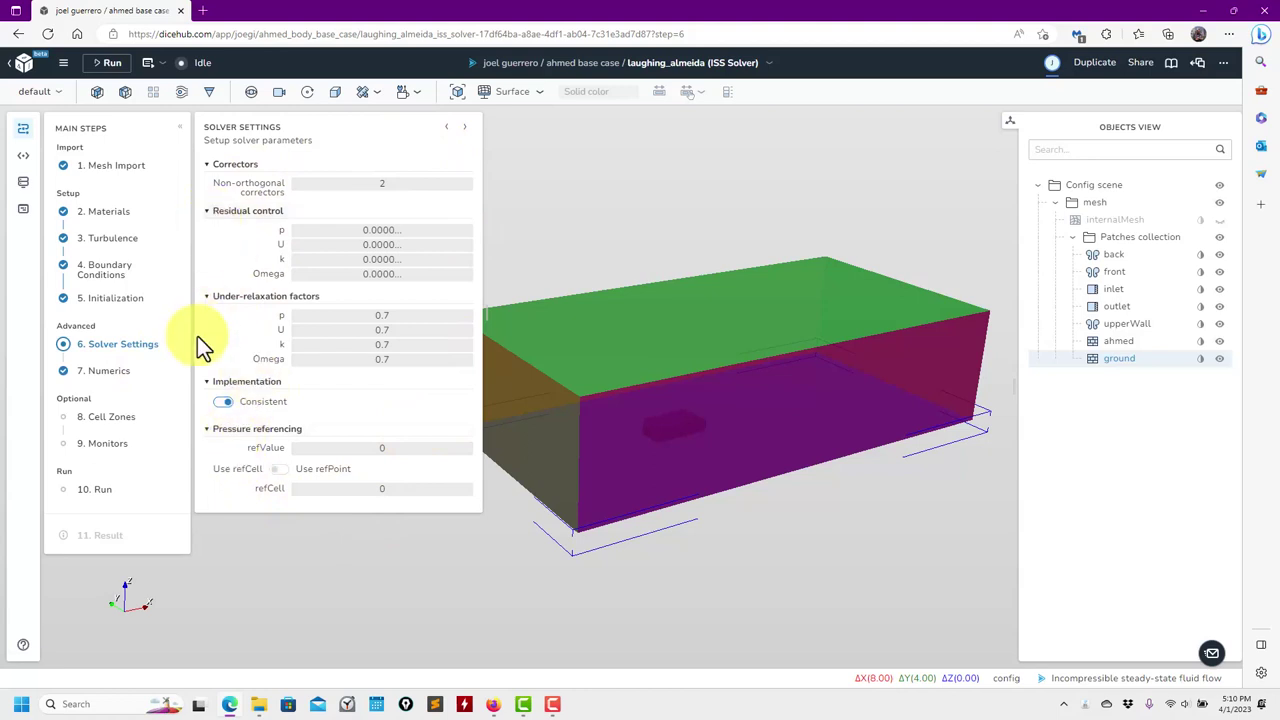
# - Compare the solver settings with the numerics and examine the divergence schemes for U, k and omega
pyautogui.click(109, 371)
pyautogui.click(130, 346)
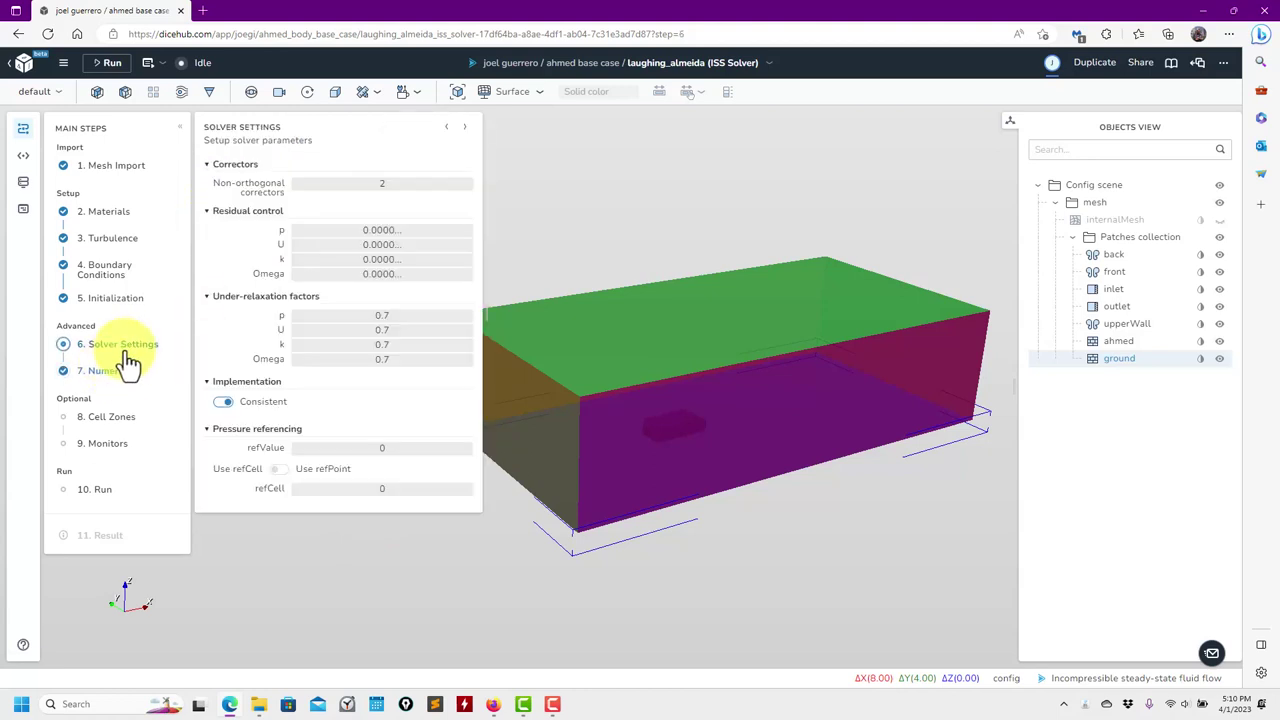
pyautogui.click(124, 372)
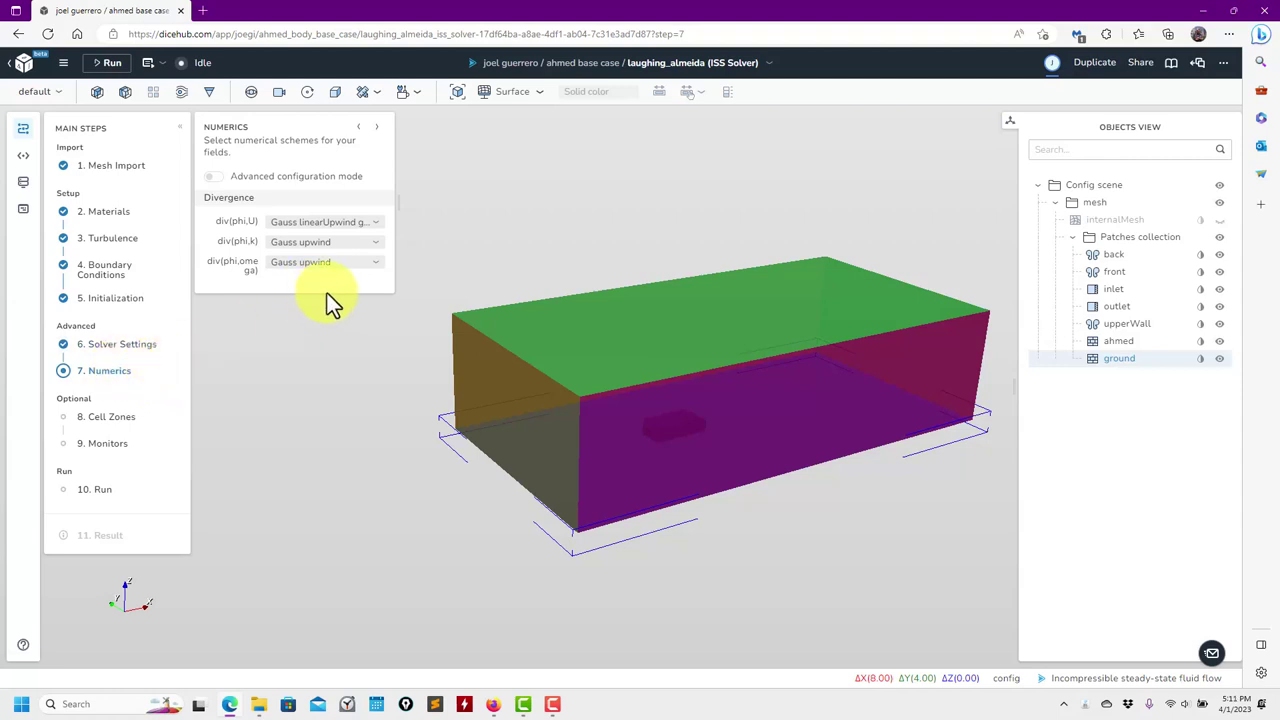
pyautogui.click(122, 350)
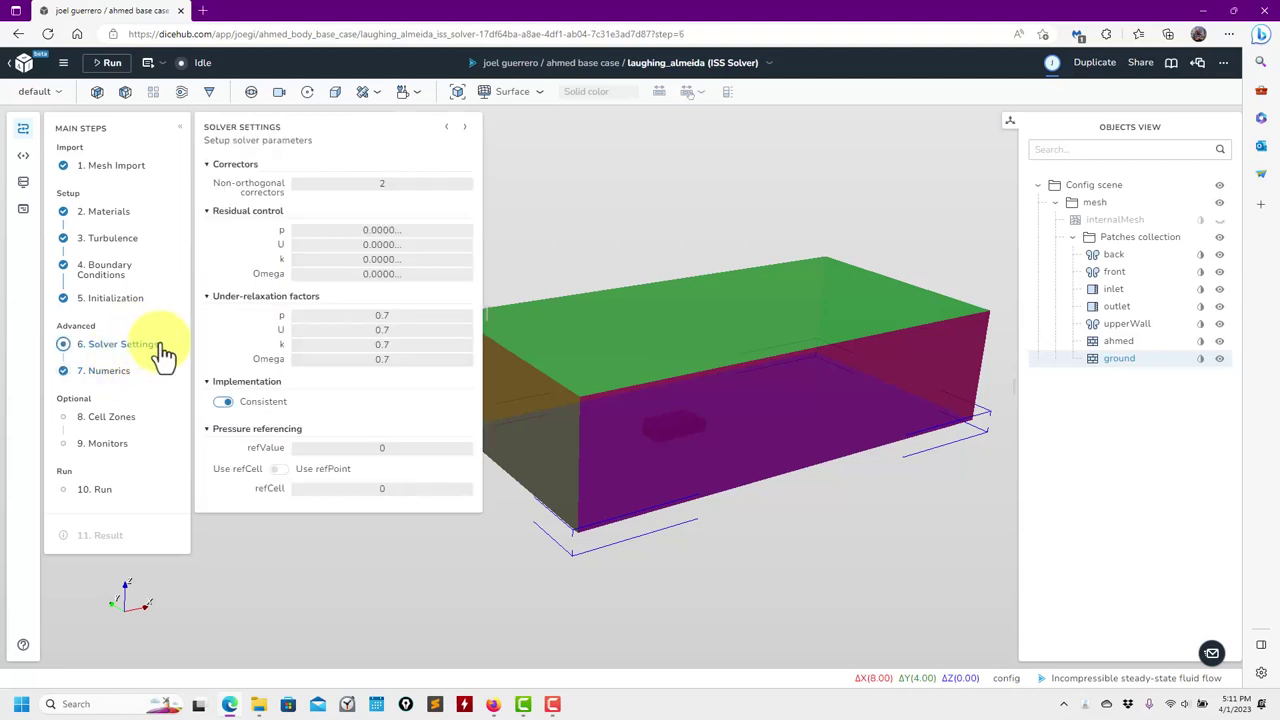
pyautogui.click(106, 373)
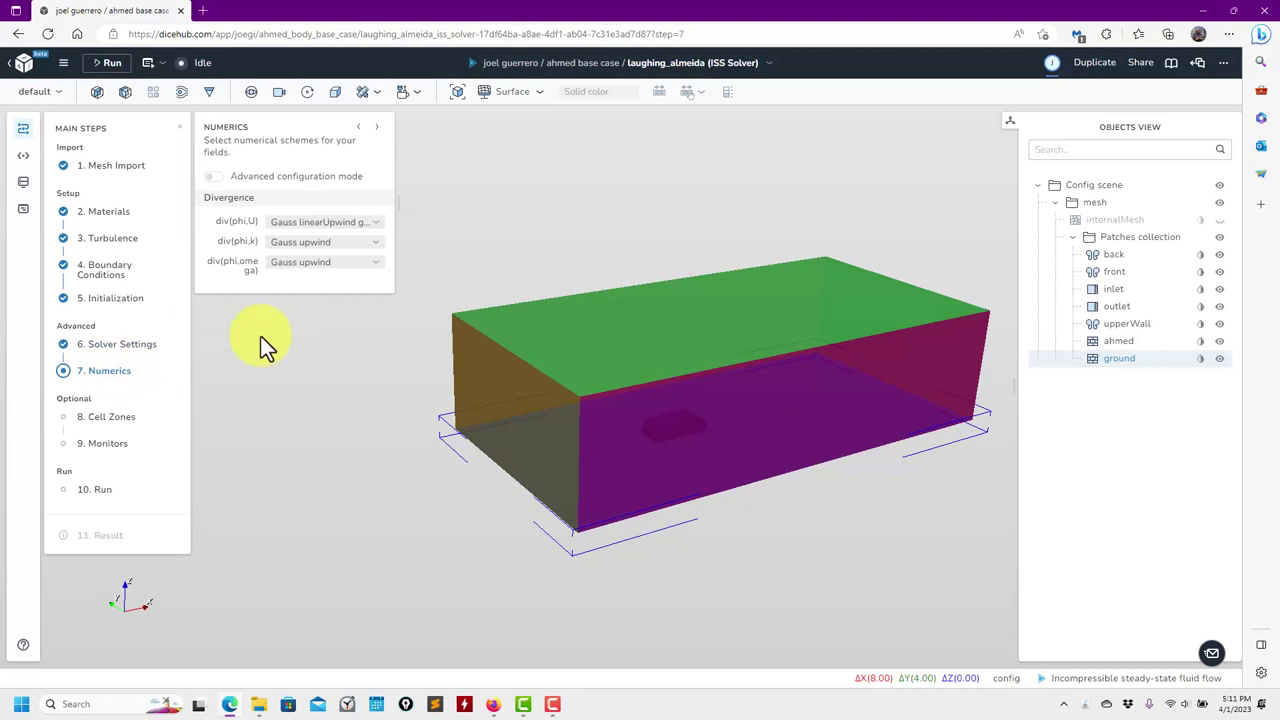
pyautogui.moveTo(398, 229); pyautogui.dragTo(457, 229)
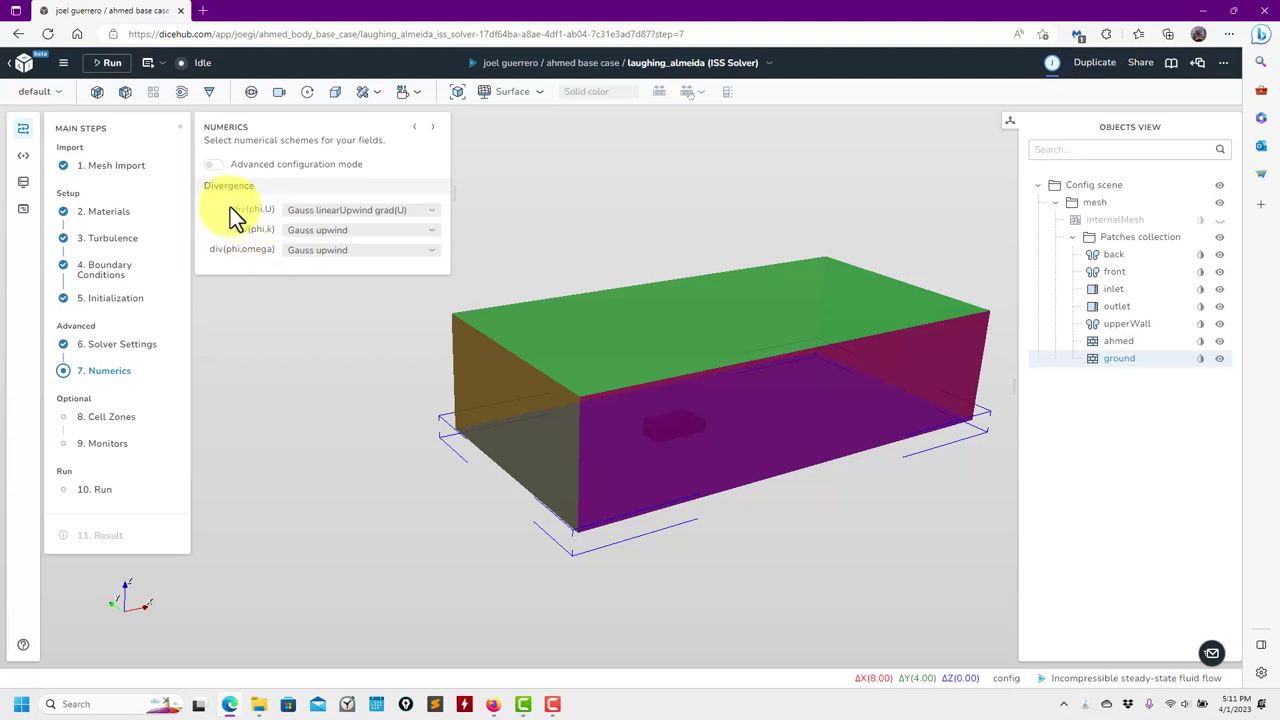
pyautogui.moveTo(237, 208)
pyautogui.mouseDown()
pyautogui.moveTo(247, 220)
pyautogui.moveTo(236, 203)
pyautogui.mouseUp()
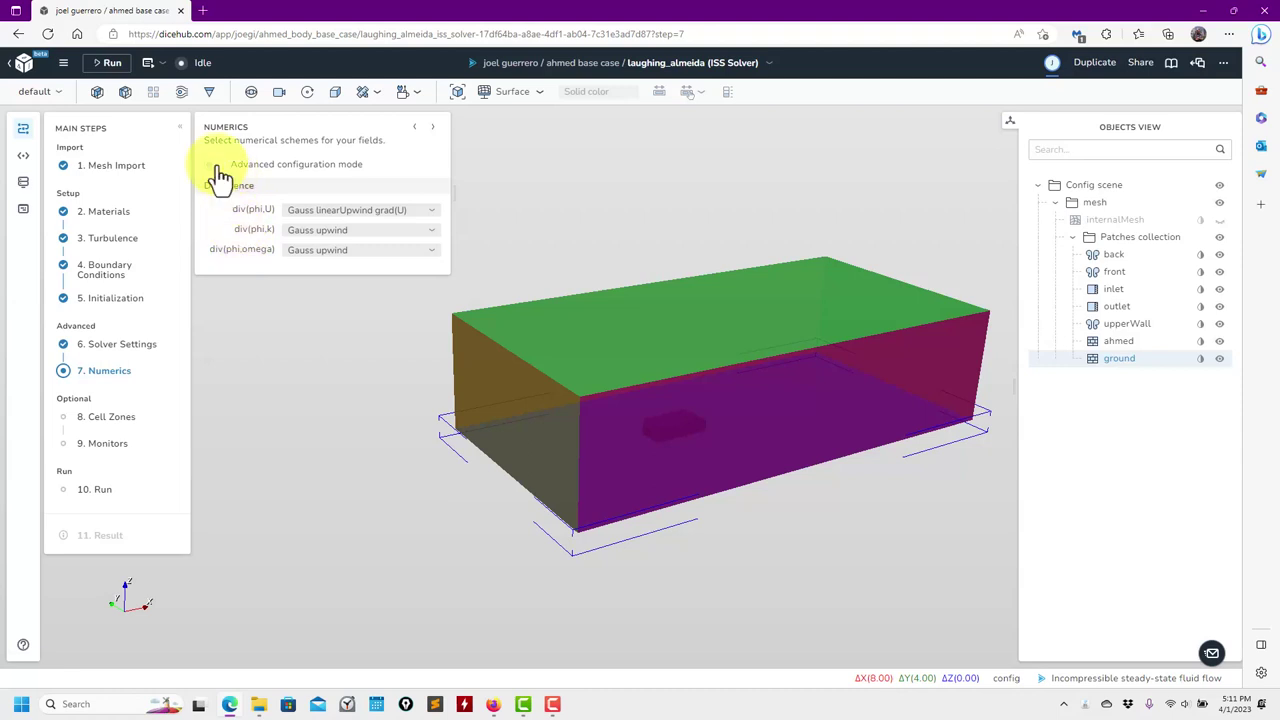
# - Examine each field's linear solver settings in the advanced numerics configuration mode, and turn the mode back off
pyautogui.click(215, 165)
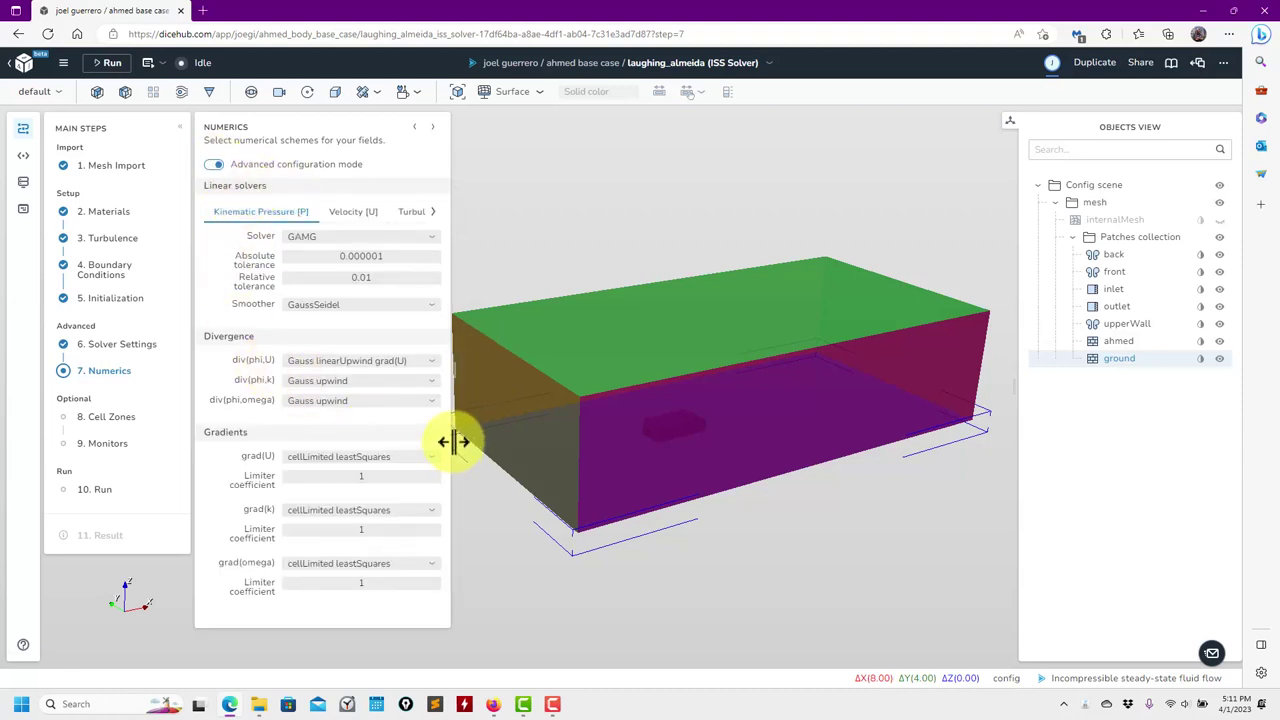
pyautogui.moveTo(457, 437); pyautogui.dragTo(537, 437)
pyautogui.click(357, 218)
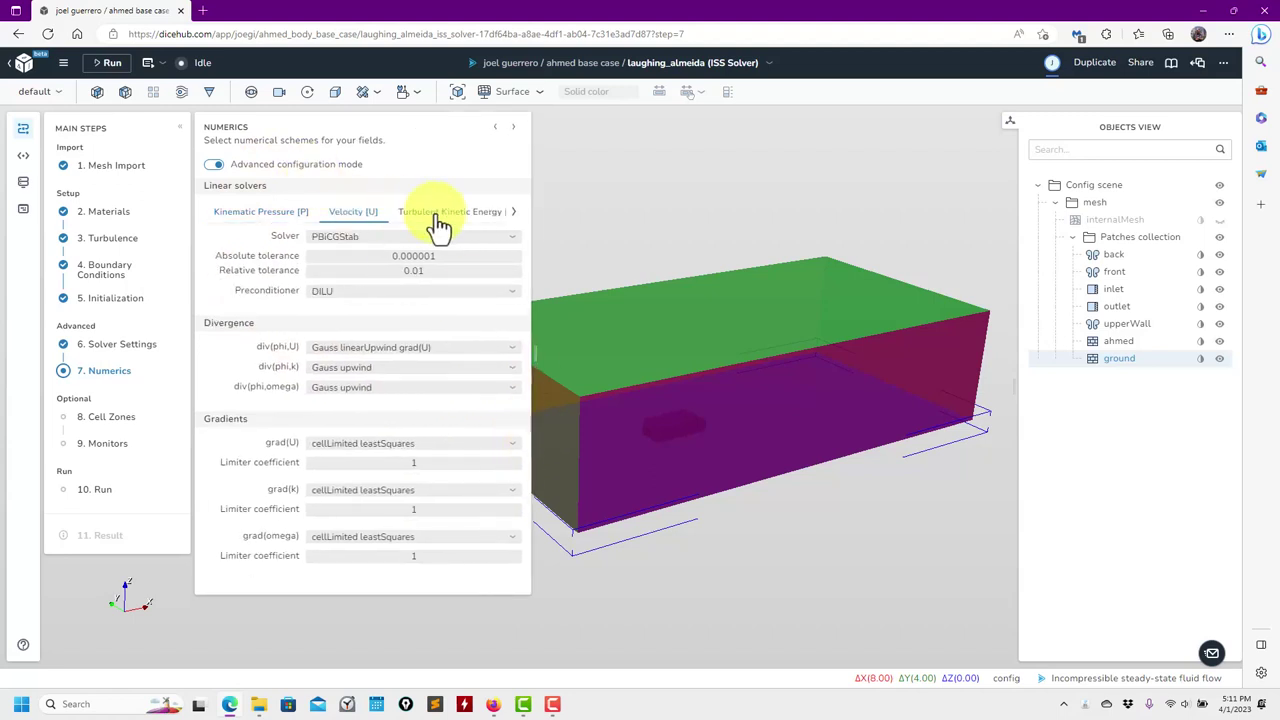
pyautogui.click(470, 216)
pyautogui.click(515, 215)
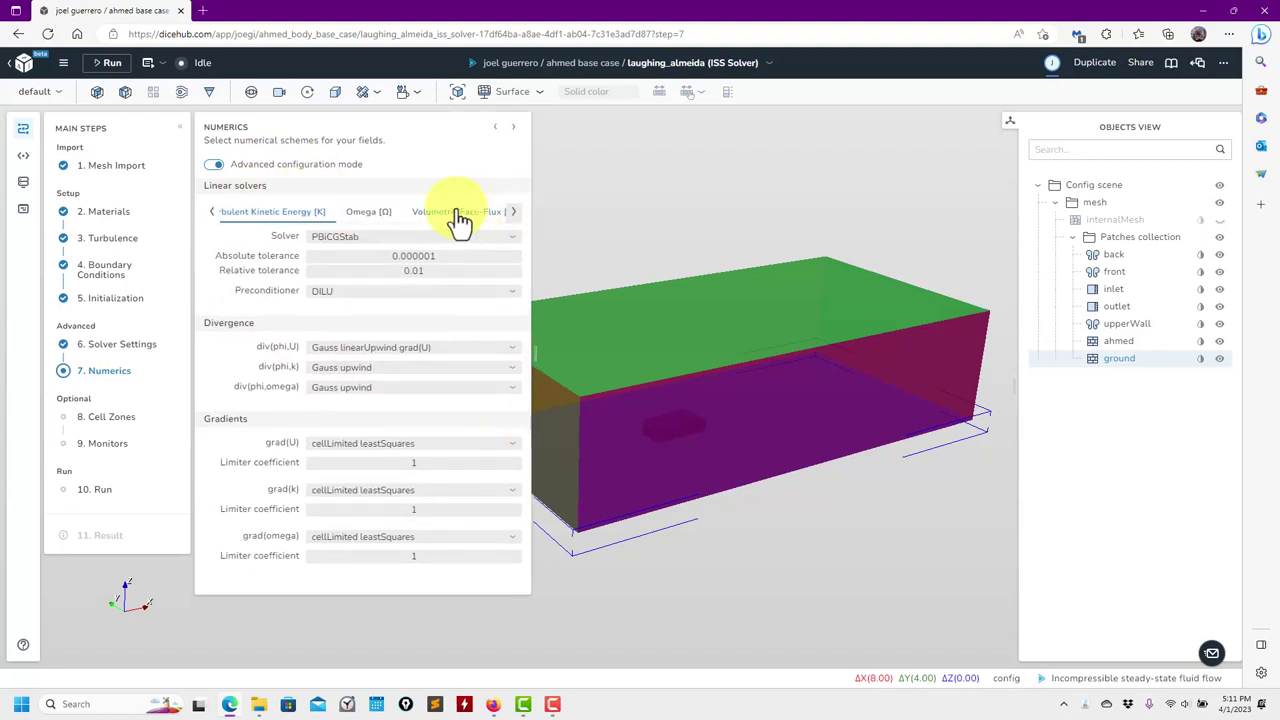
pyautogui.click(457, 216)
pyautogui.click(519, 216)
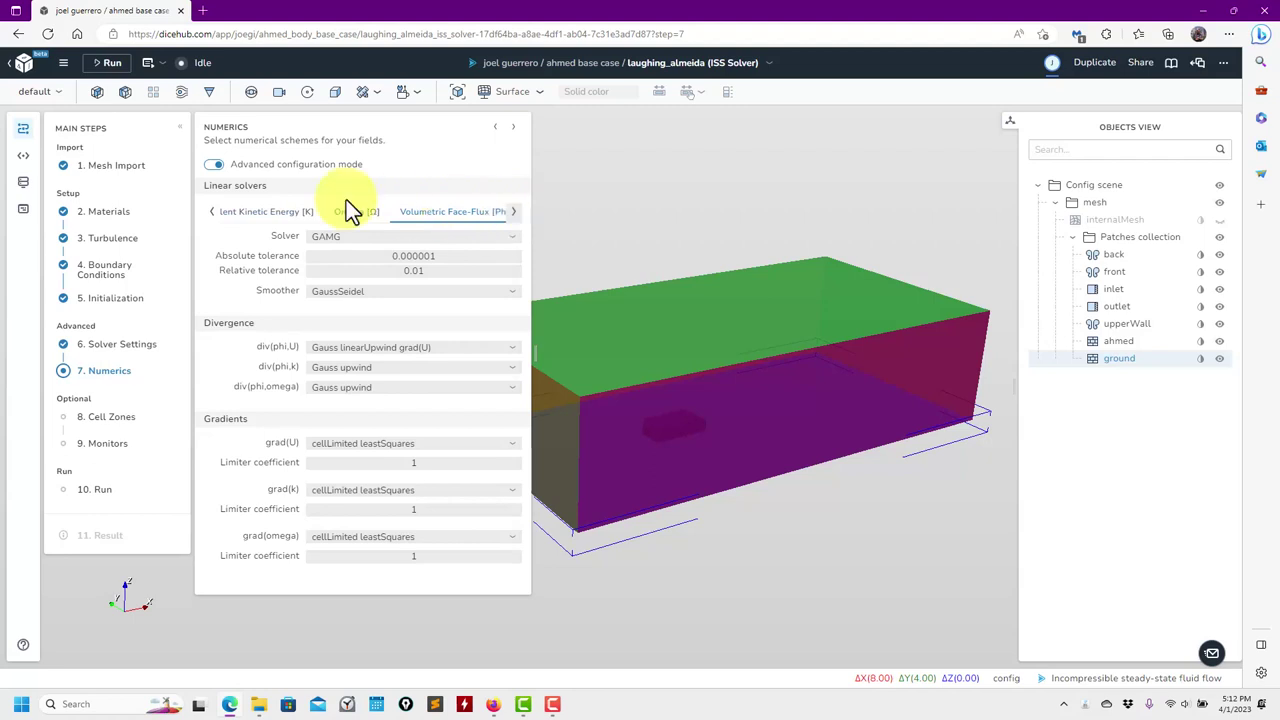
pyautogui.click(300, 217)
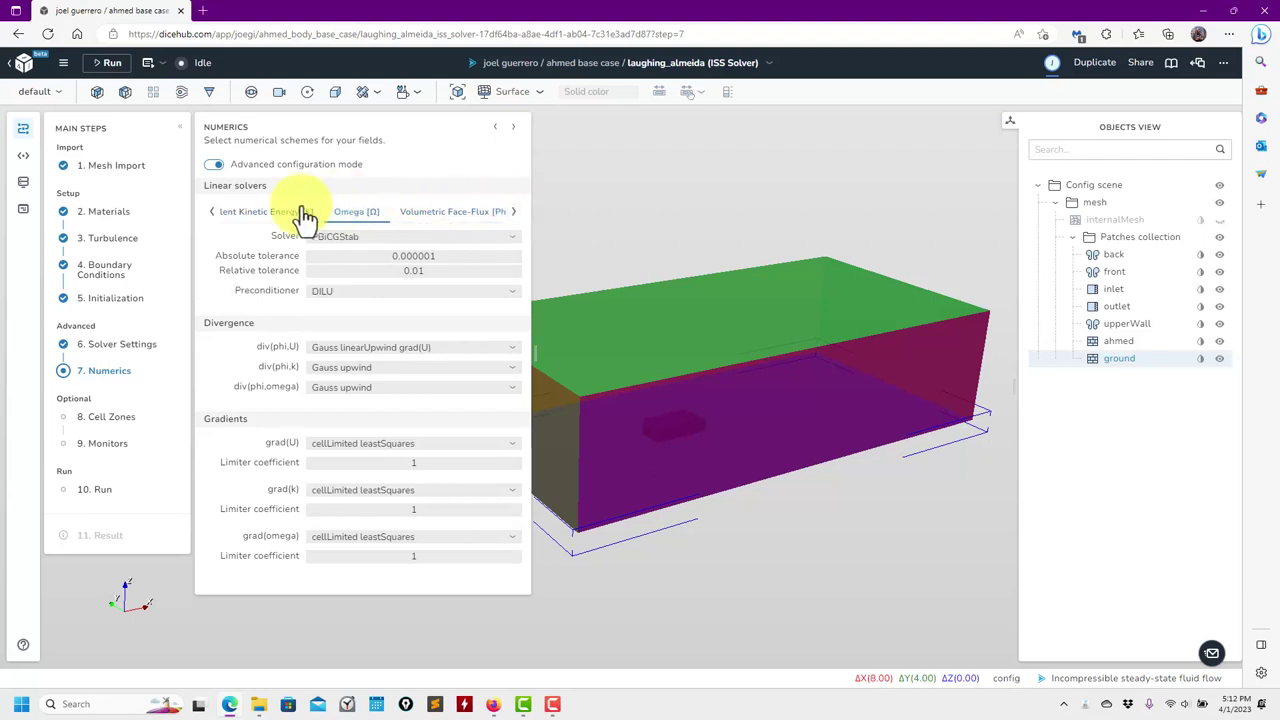
pyautogui.click(212, 213)
pyautogui.click(519, 222)
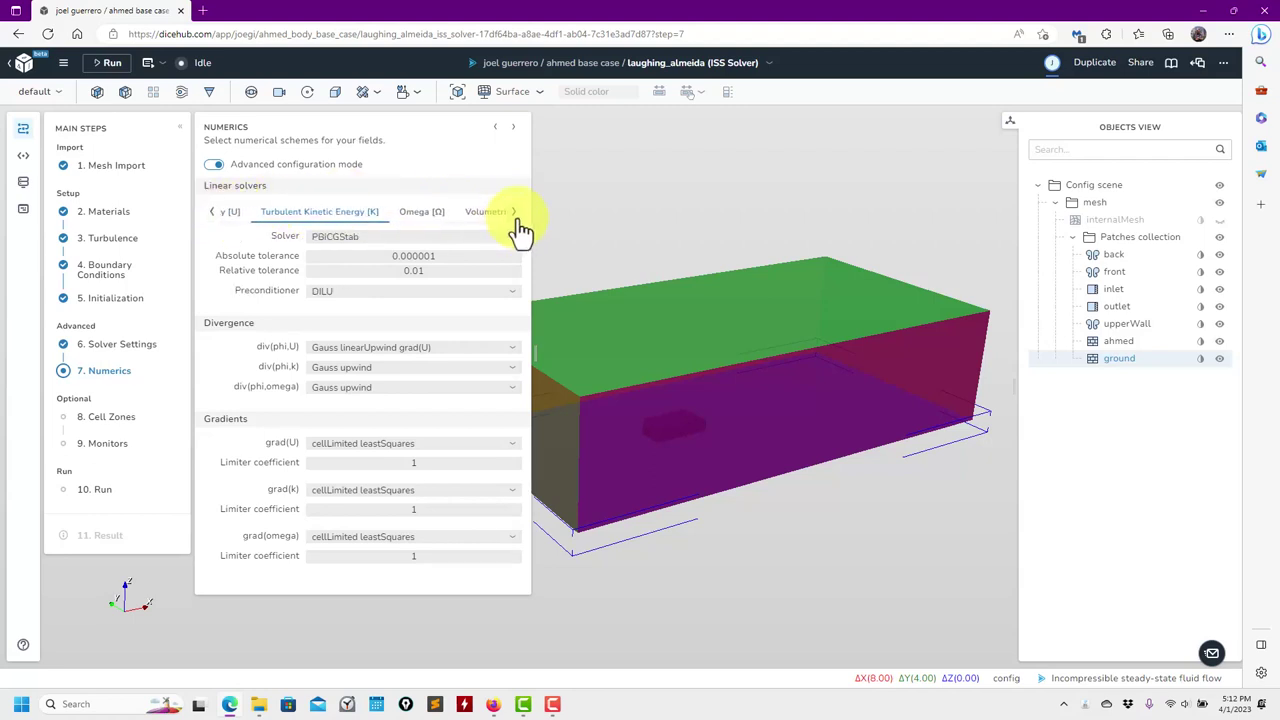
pyautogui.click(451, 216)
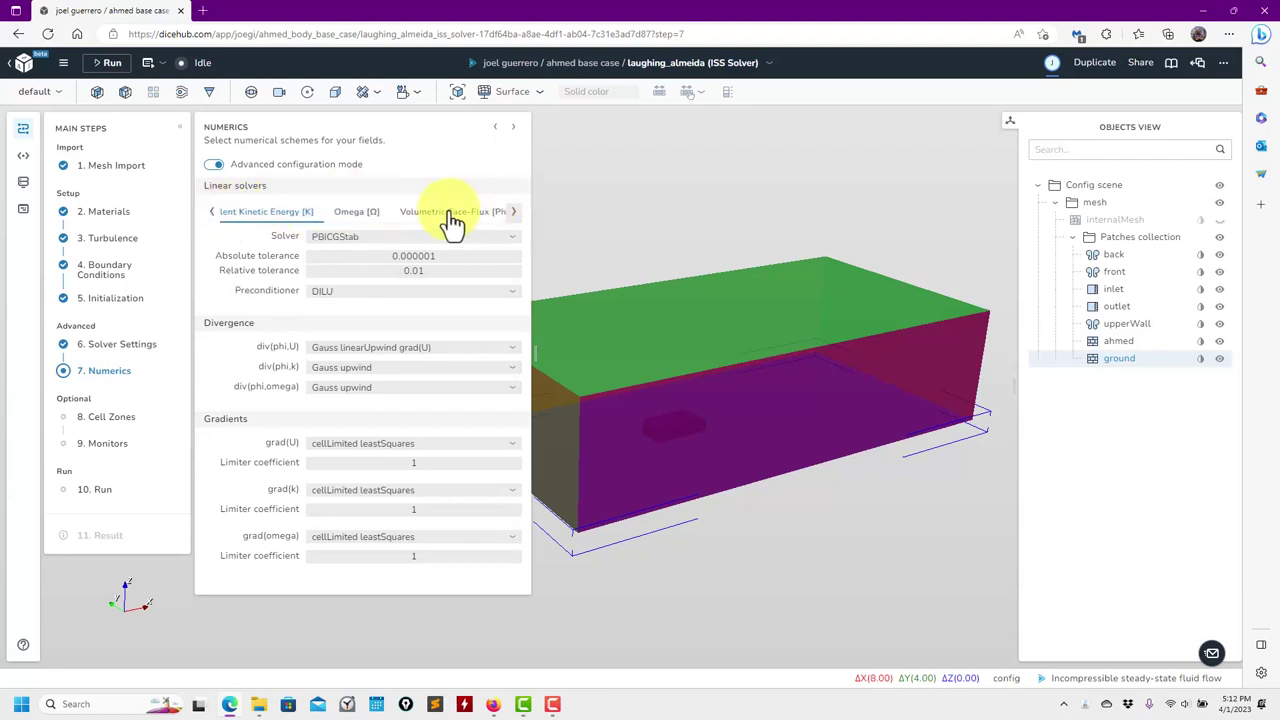
pyautogui.click(346, 215)
pyautogui.click(295, 212)
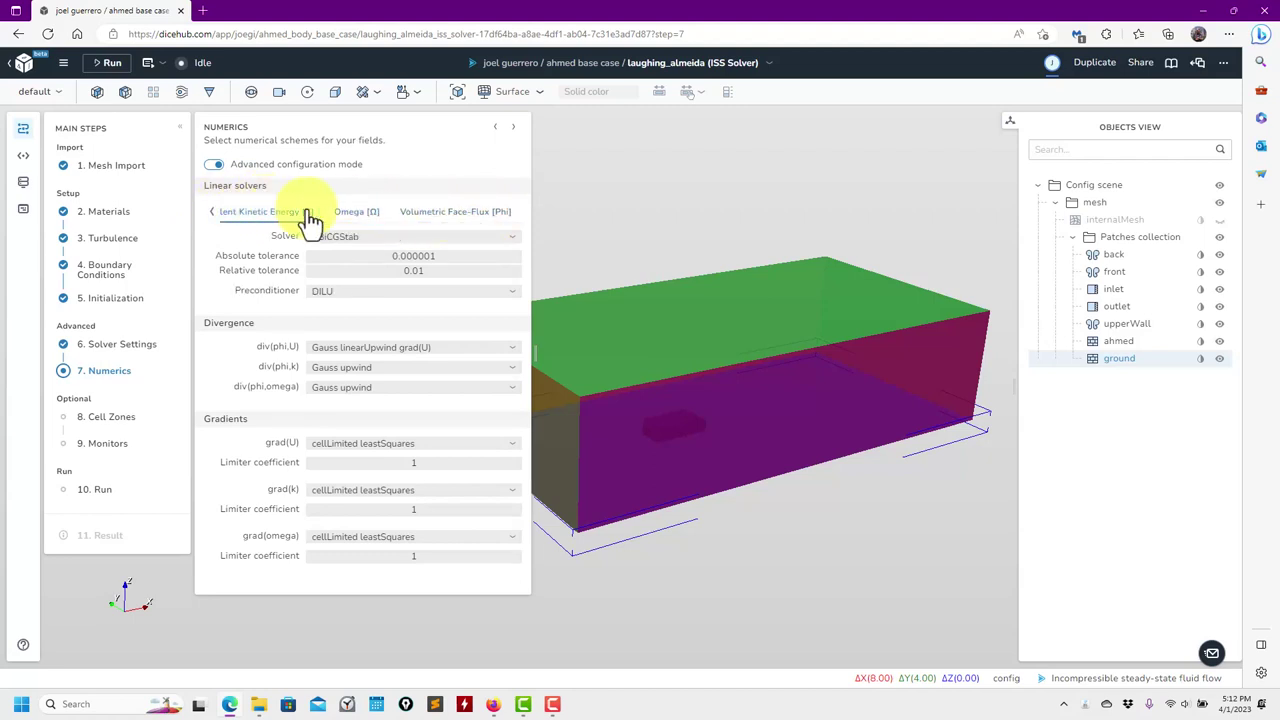
pyautogui.click(212, 213)
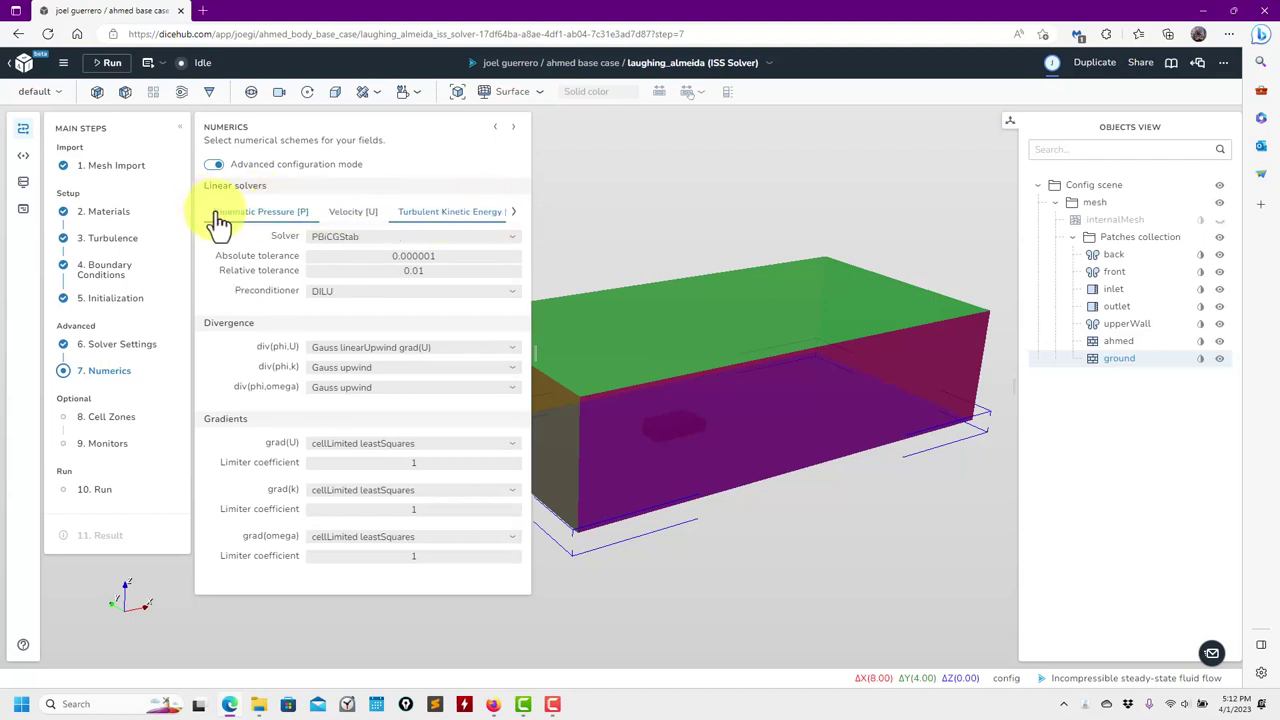
pyautogui.click(252, 212)
pyautogui.click(215, 166)
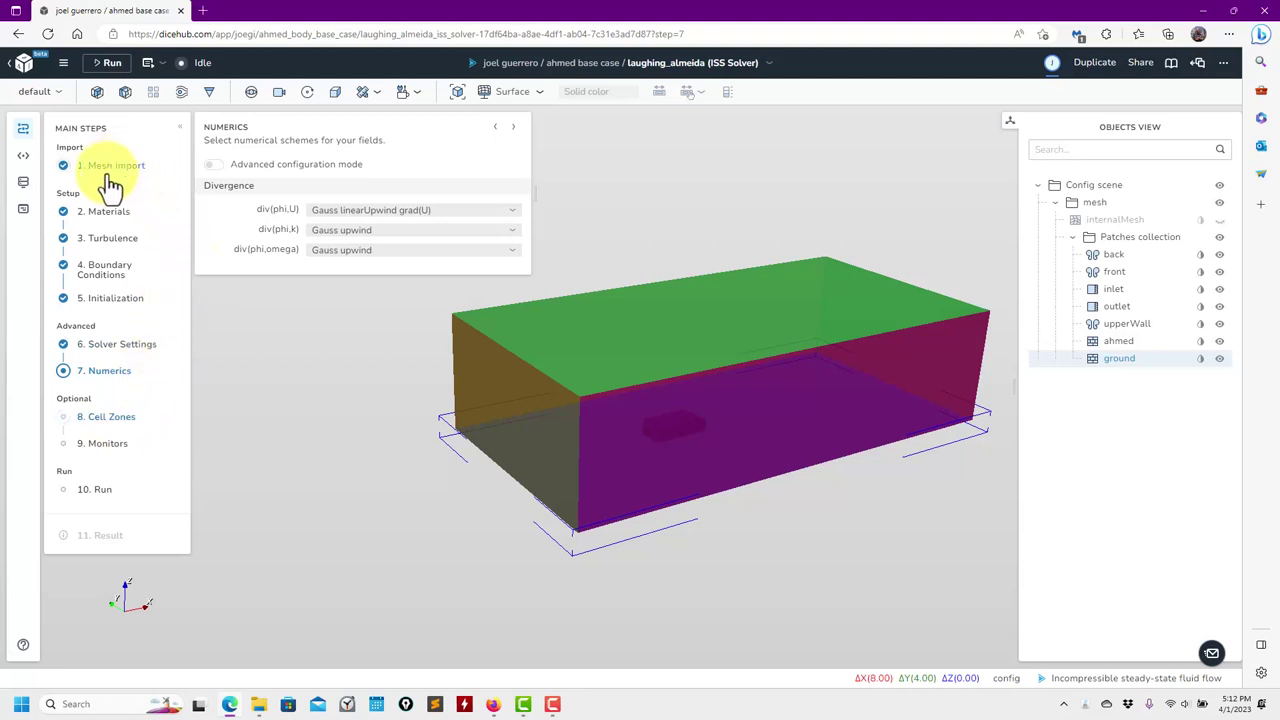
# - Check the optional cell zones and add a forces monitor to the case
pyautogui.click(114, 424)
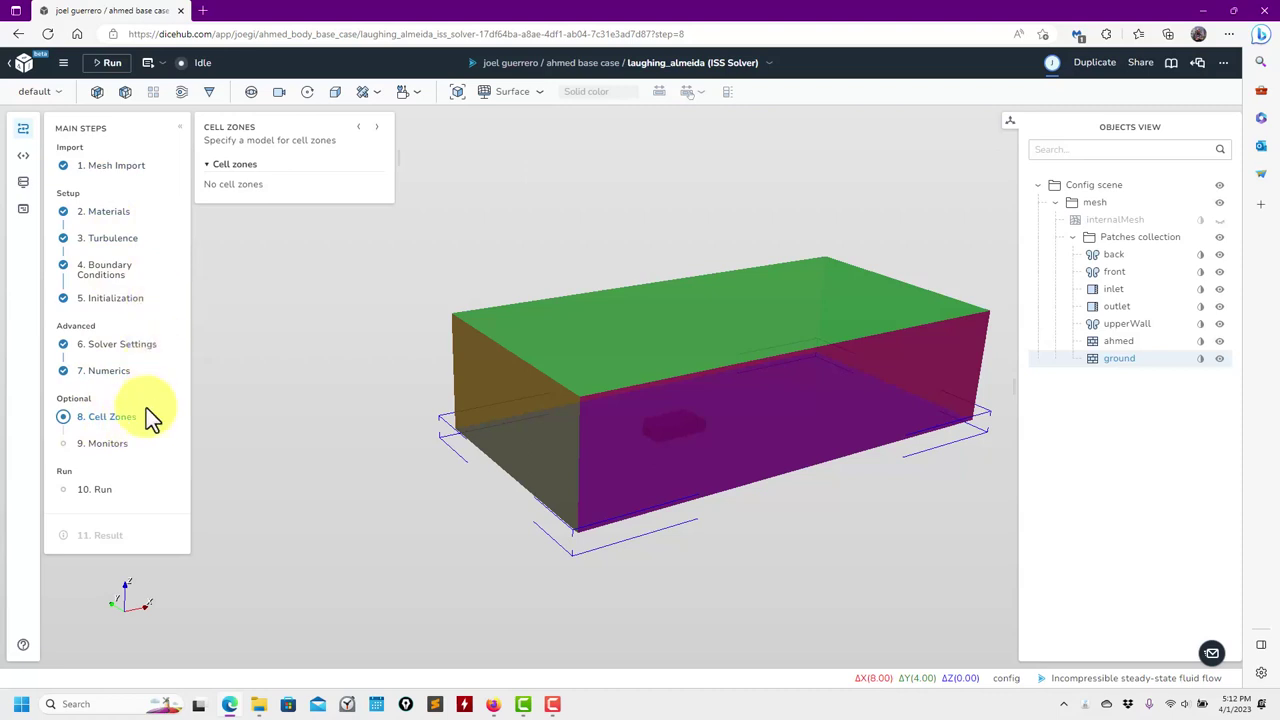
pyautogui.click(110, 446)
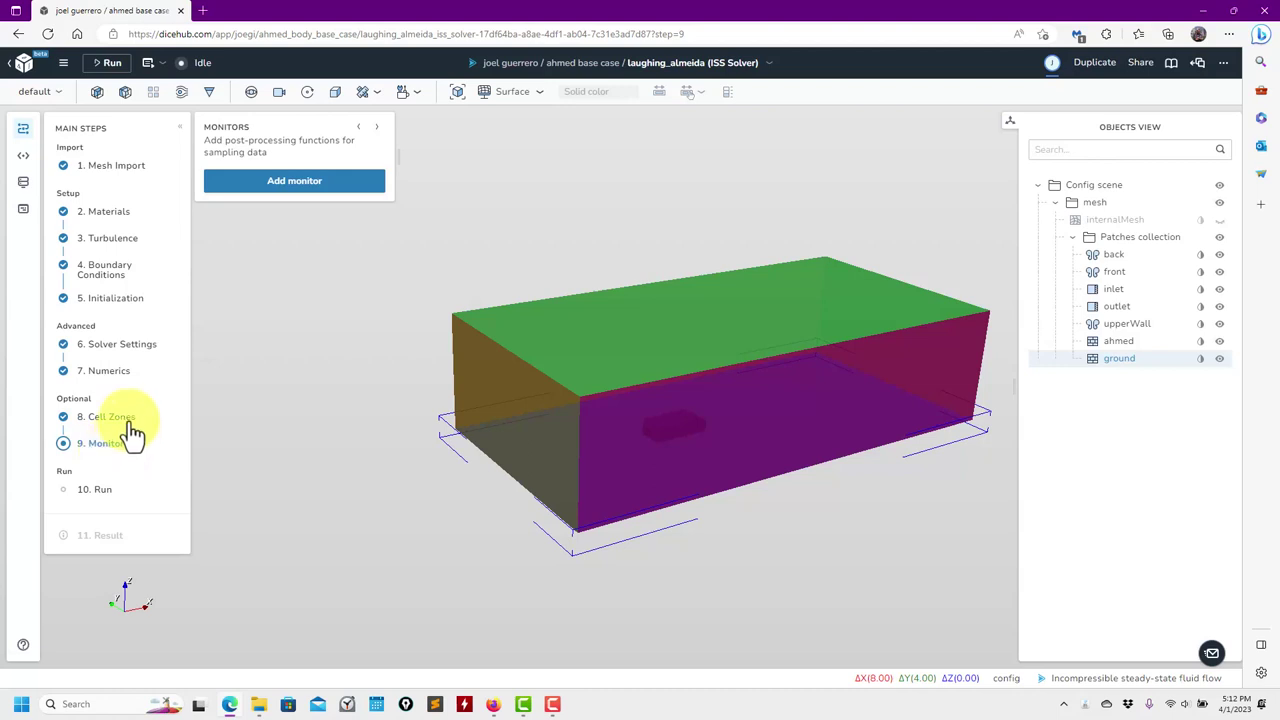
pyautogui.click(300, 185)
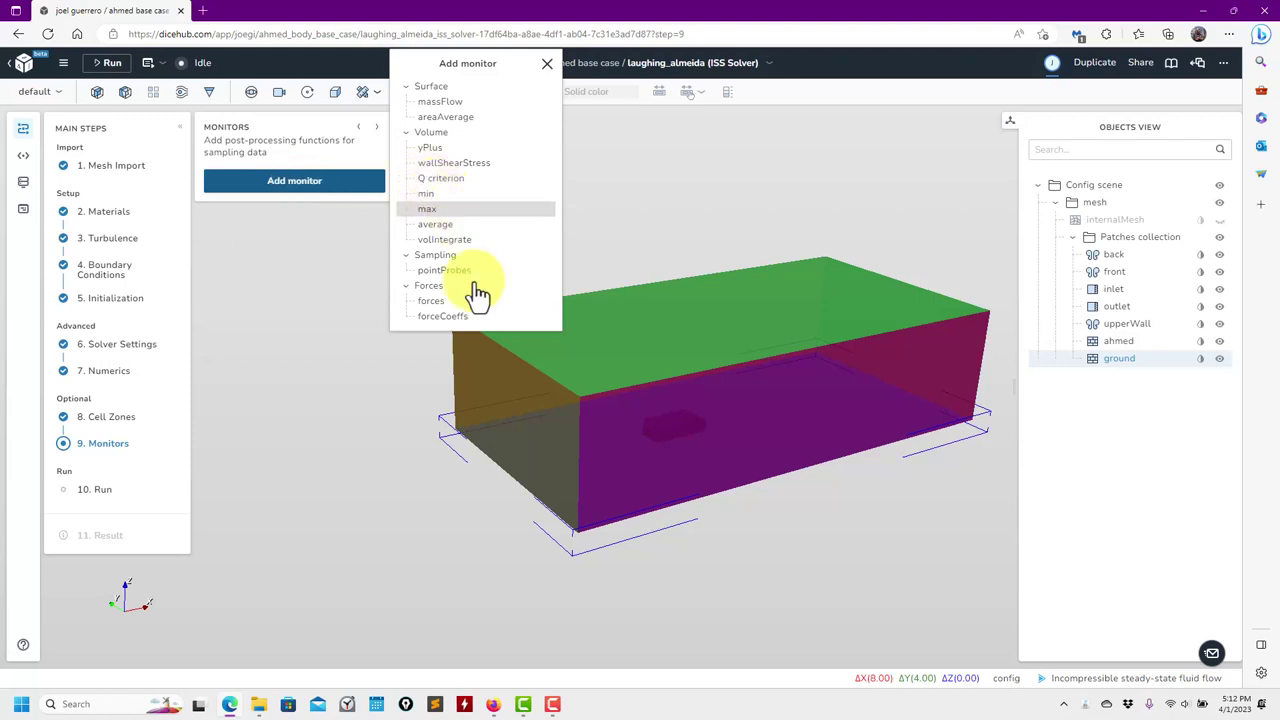
pyautogui.click(441, 301)
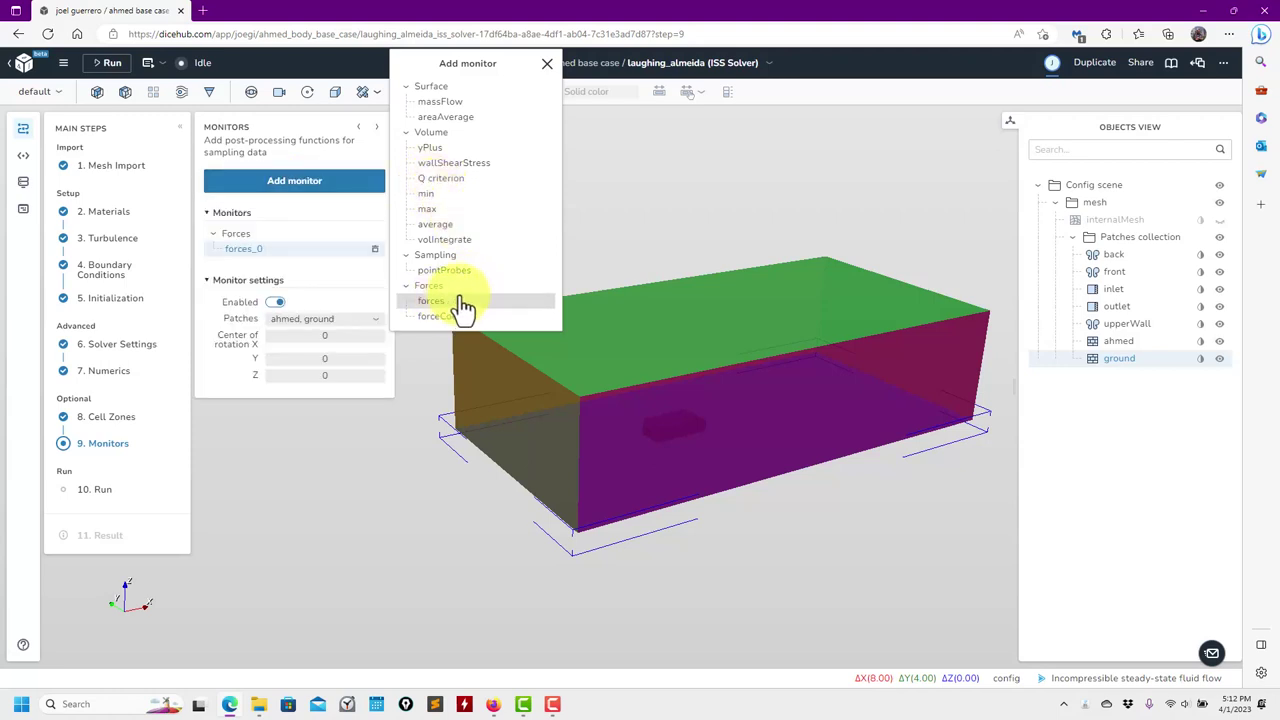
# - Remove the ground patch from the forces monitor so only ahmed is selected, leaving the monitor enabled
pyautogui.click(358, 320)
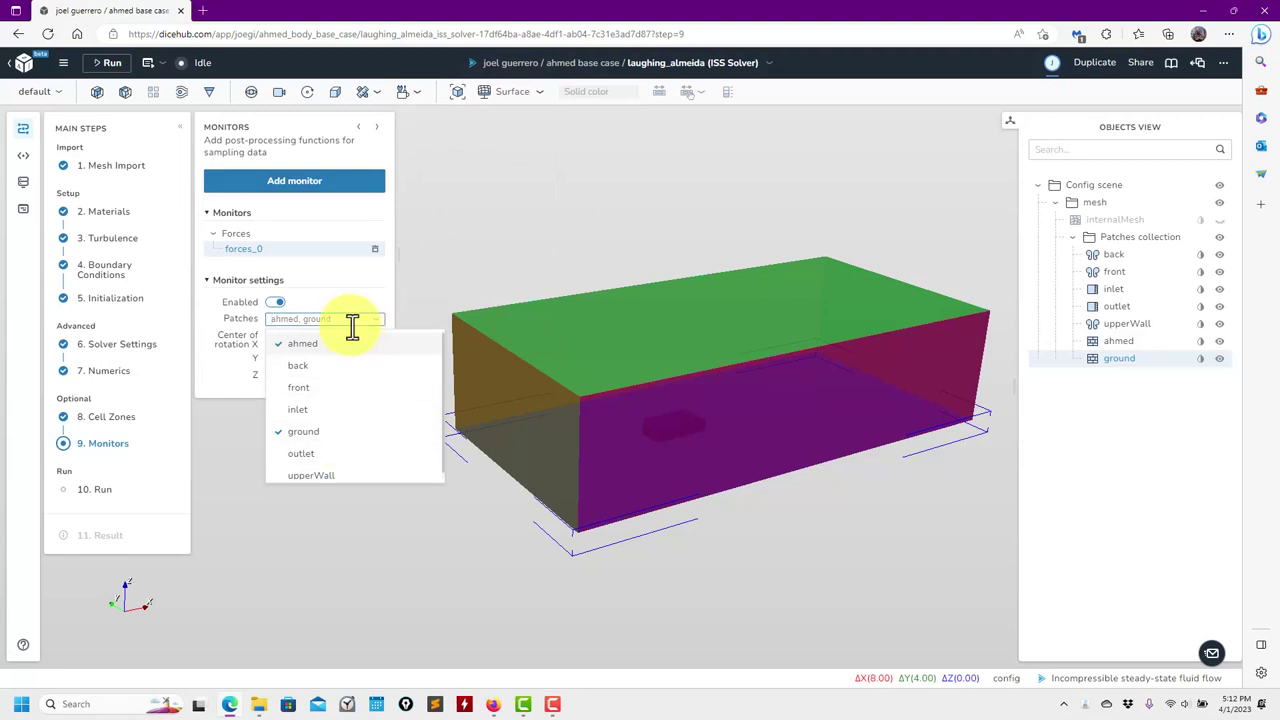
pyautogui.click(340, 432)
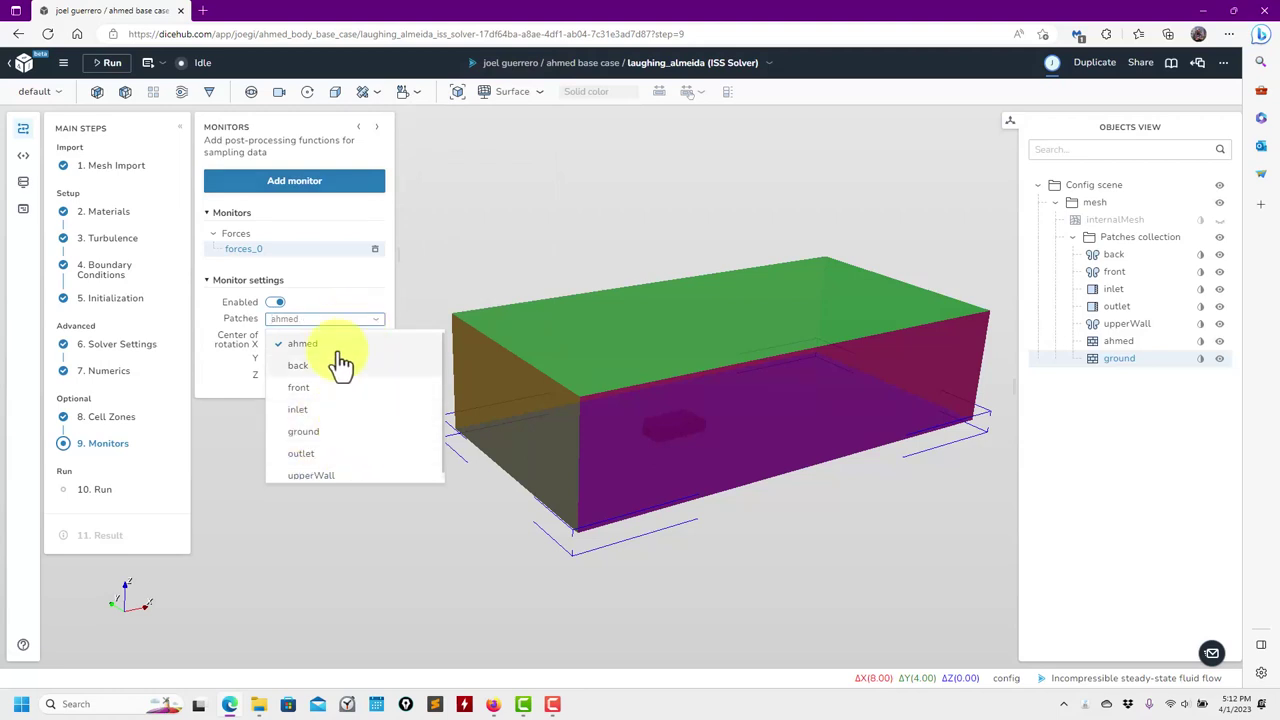
pyautogui.click(339, 290)
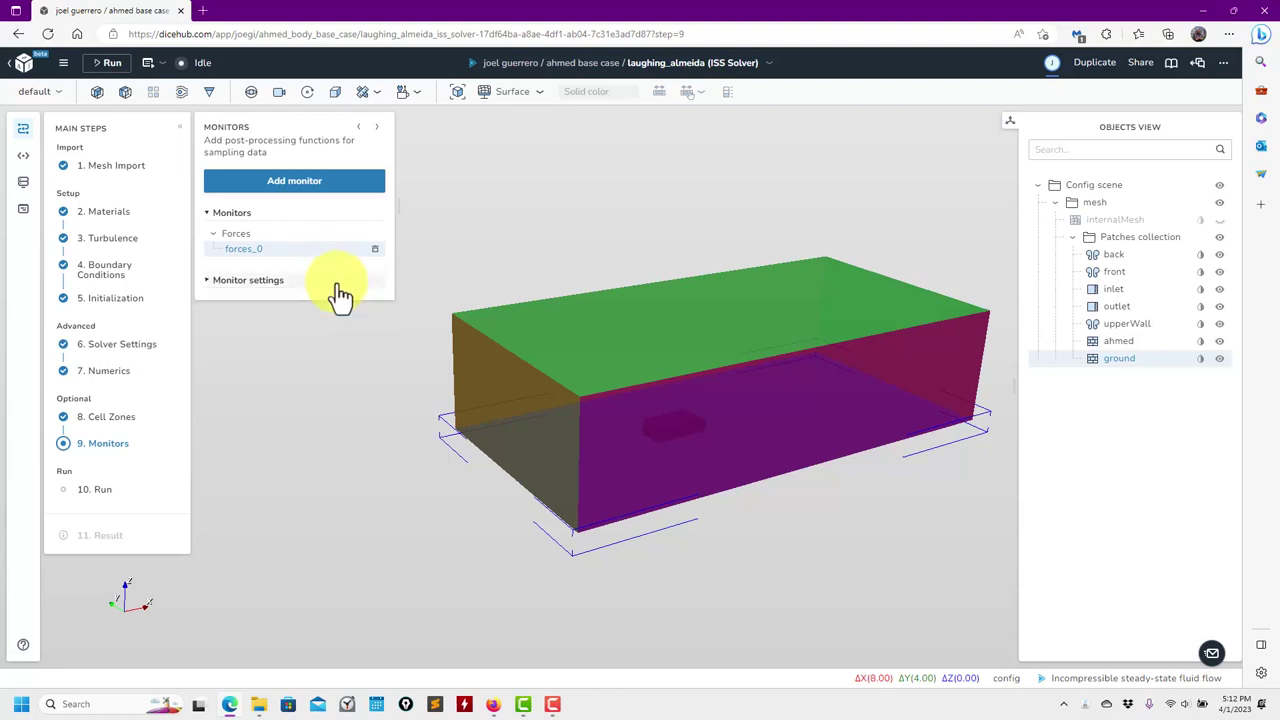
pyautogui.click(339, 288)
pyautogui.click(279, 305)
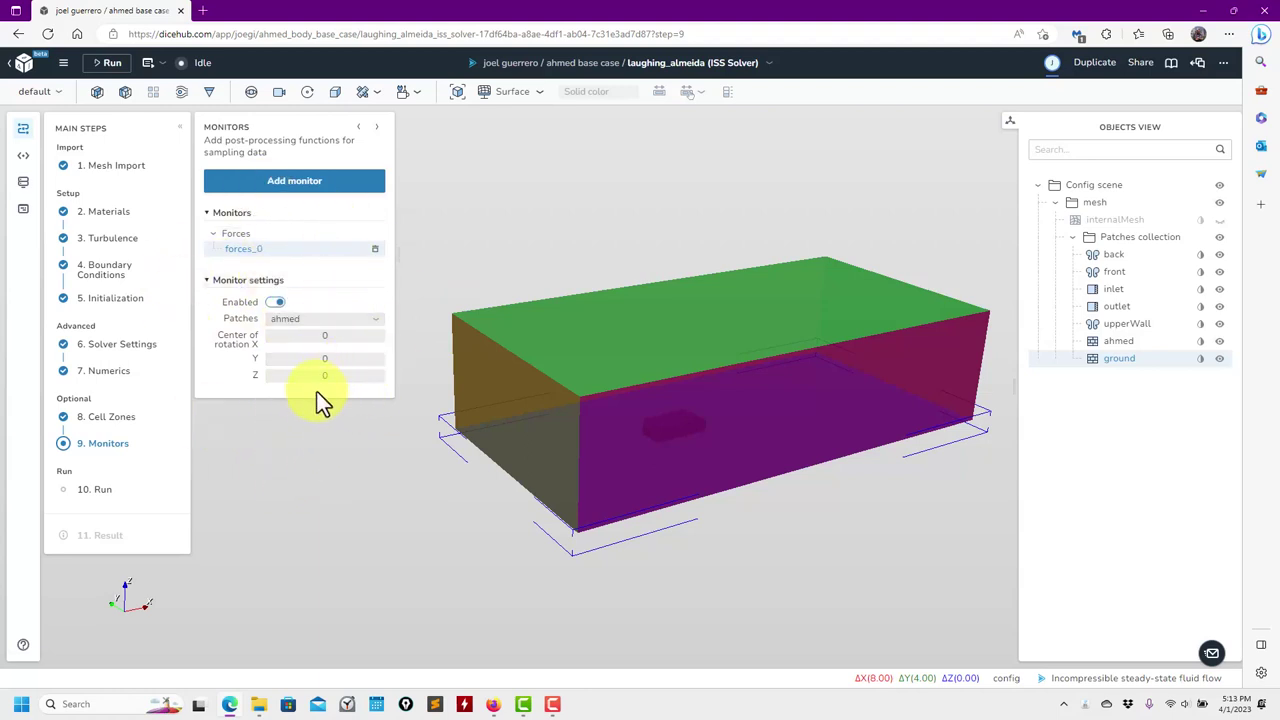
# - Add yPlus and Q criterion volume monitors
pyautogui.click(326, 190)
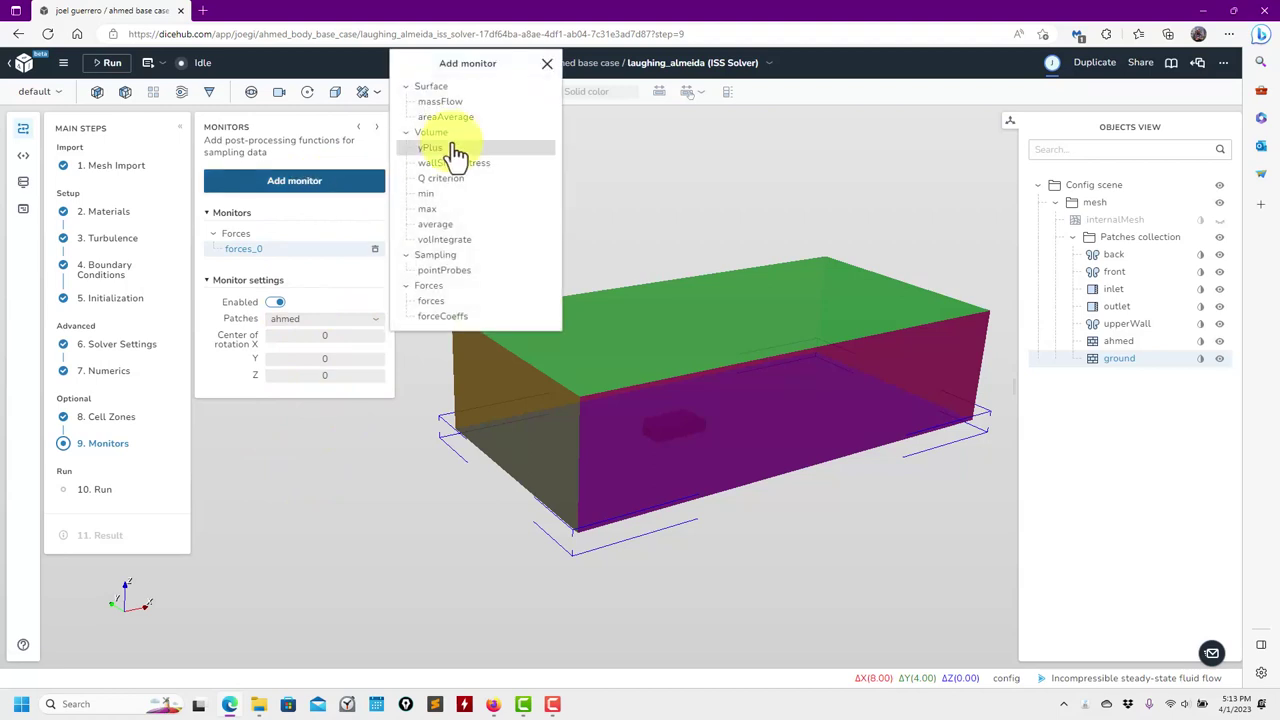
pyautogui.click(445, 150)
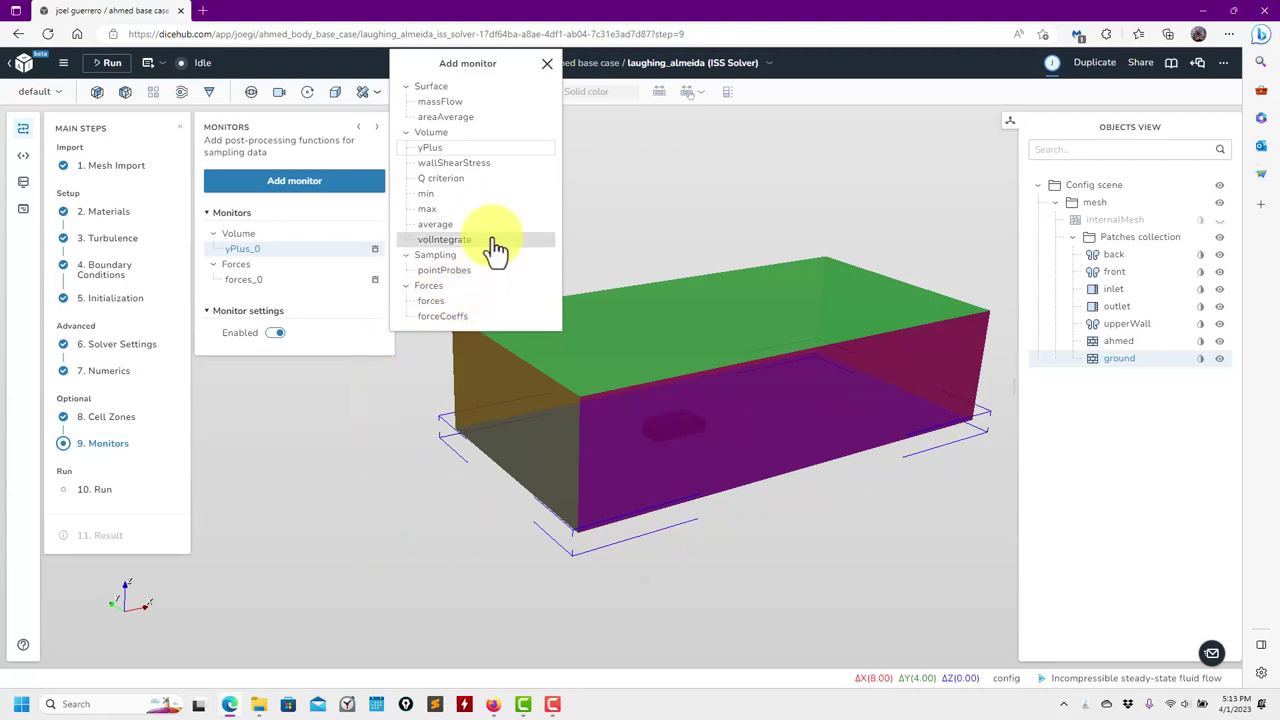
pyautogui.click(466, 180)
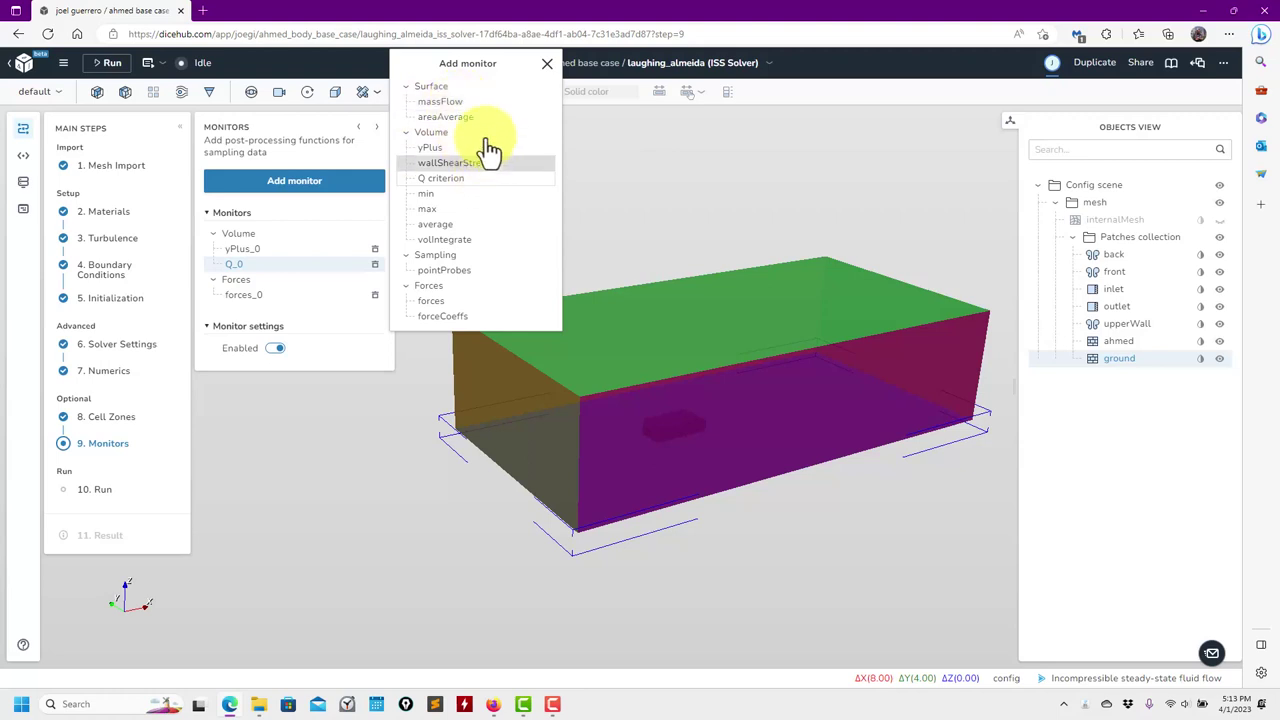
# - Add a massFlow surface monitor and assign it to the inlet patch
pyautogui.click(455, 103)
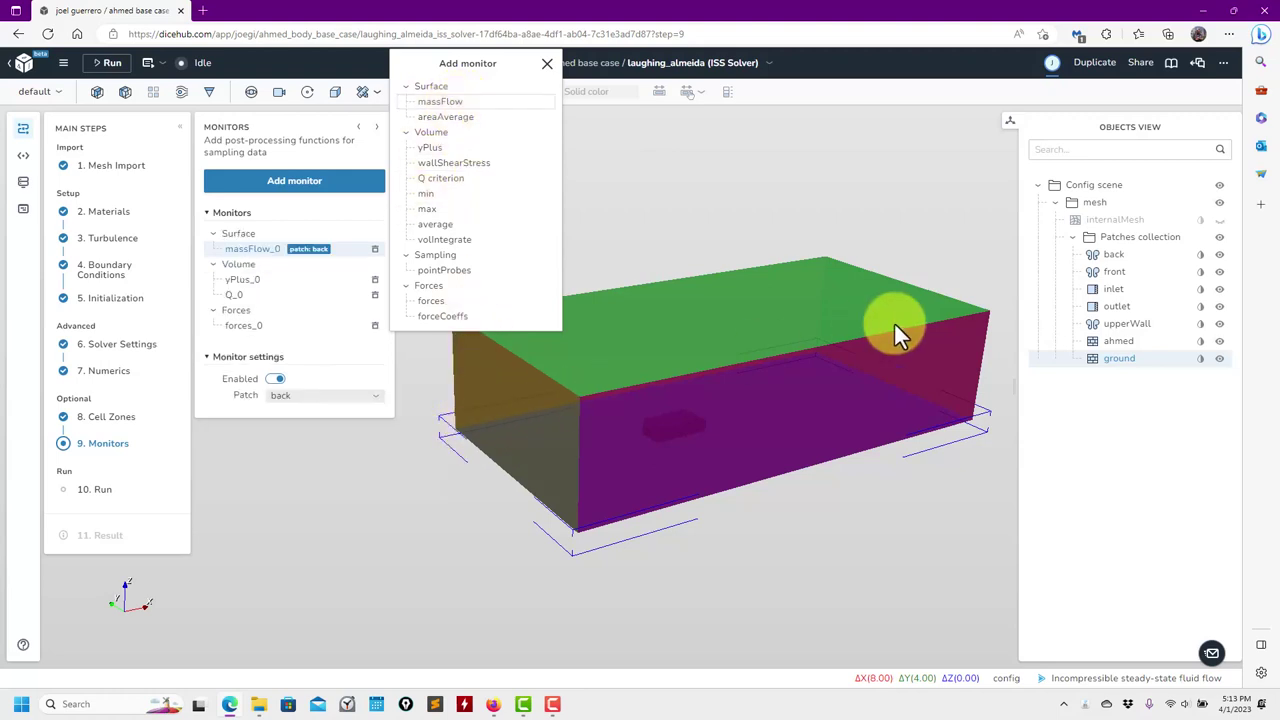
pyautogui.click(300, 253)
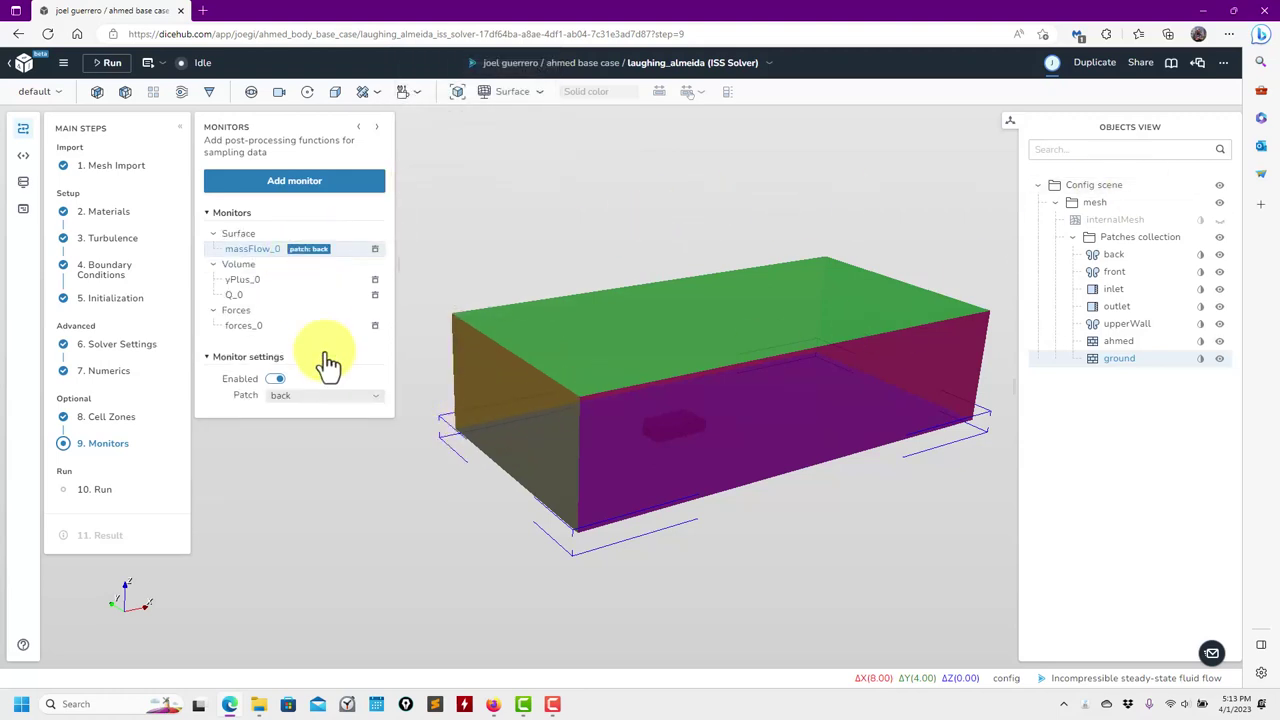
pyautogui.click(345, 397)
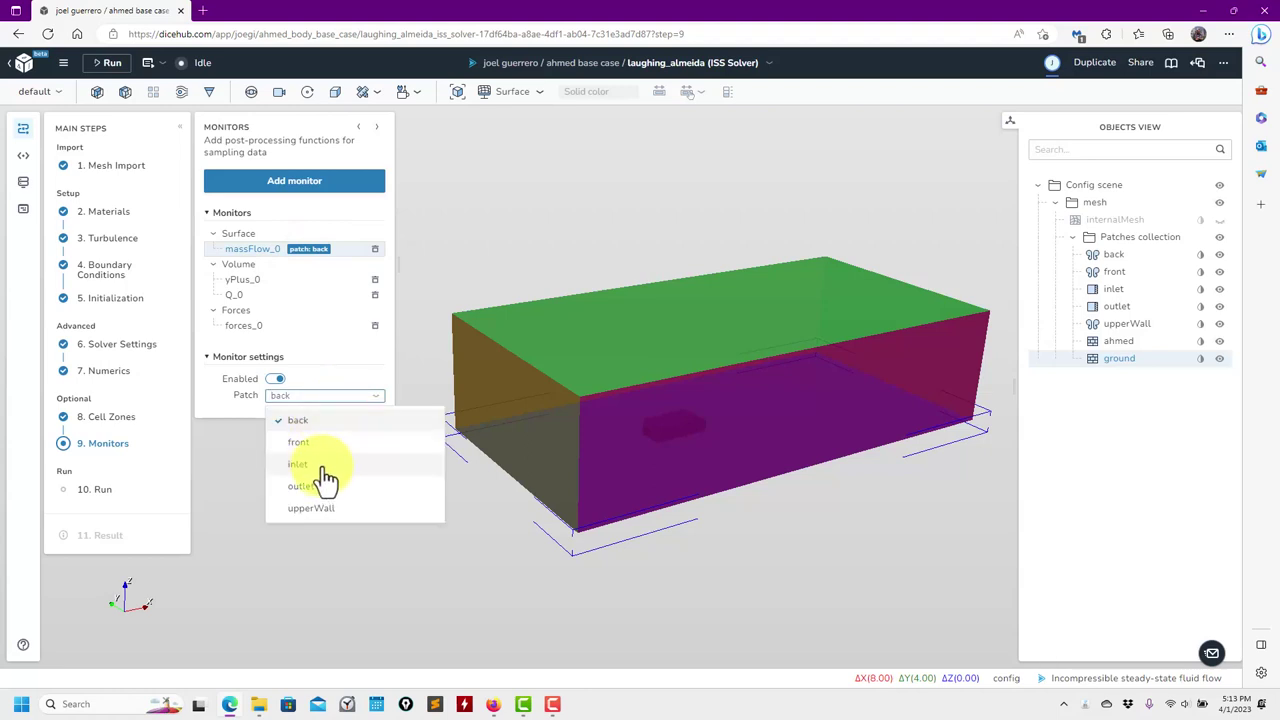
pyautogui.click(322, 466)
# - Add a second massFlow surface monitor and assign it to the outlet patch
pyautogui.click(335, 183)
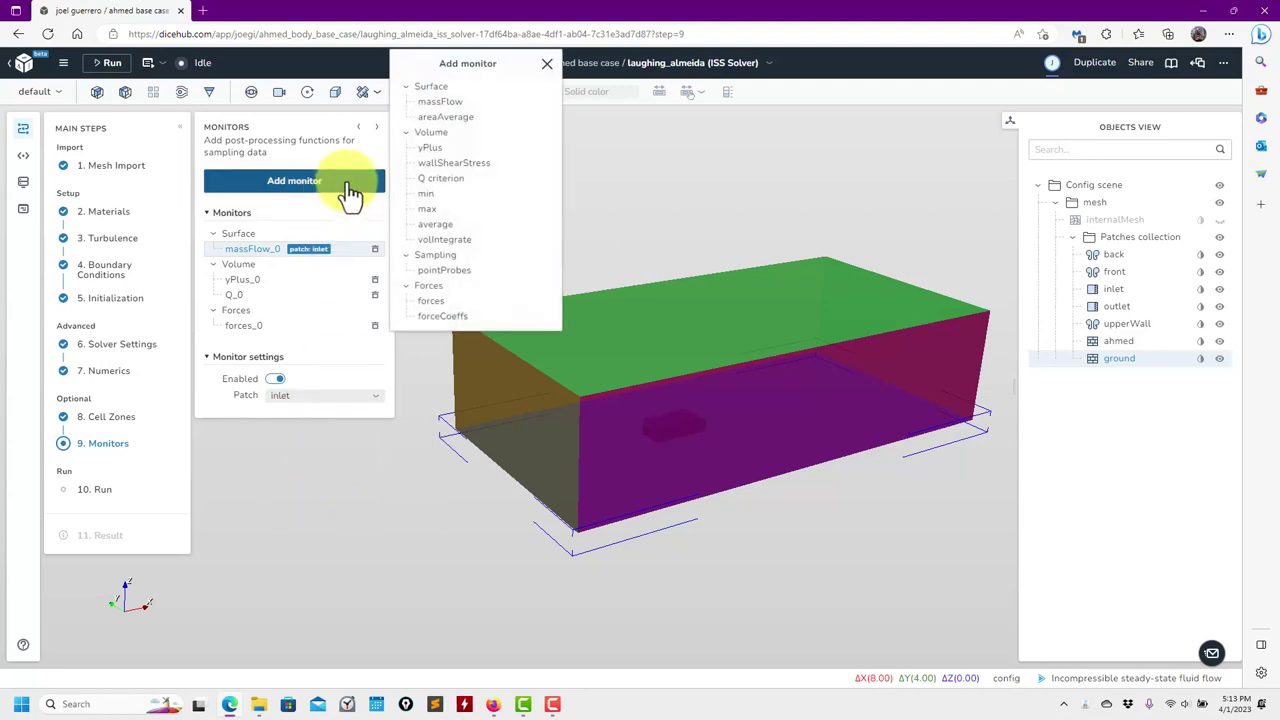
pyautogui.click(465, 110)
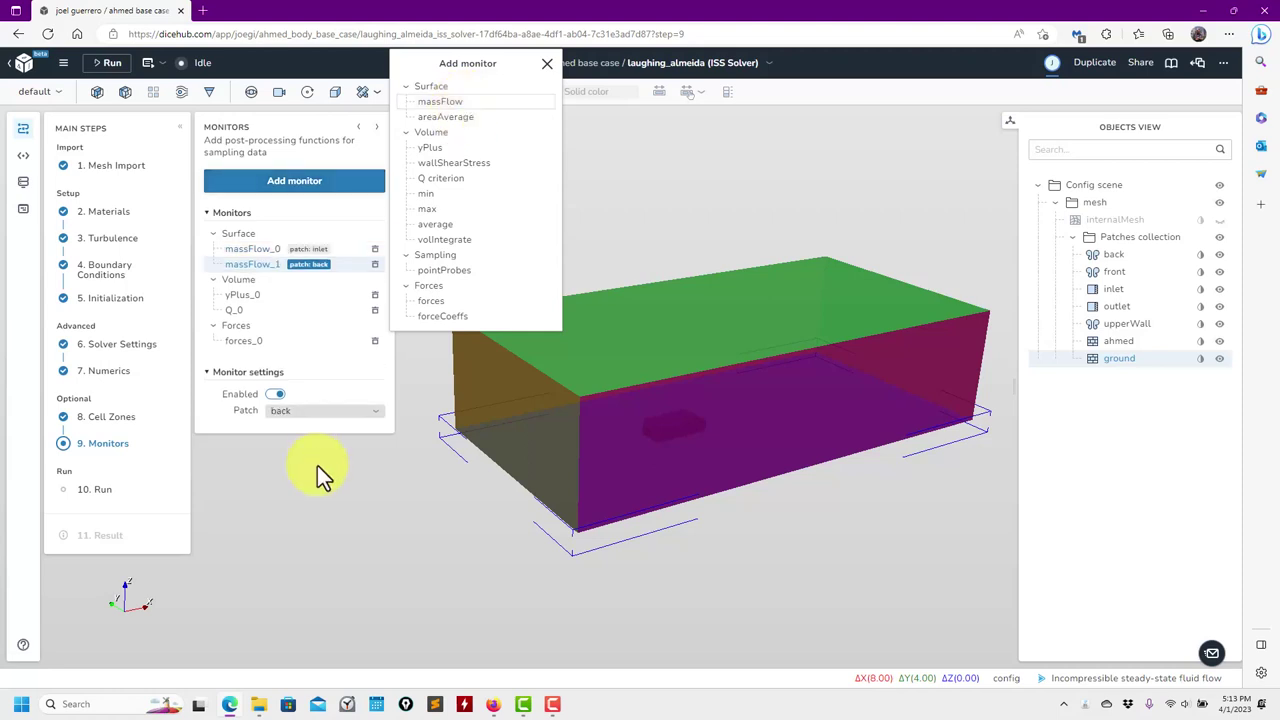
pyautogui.click(340, 411)
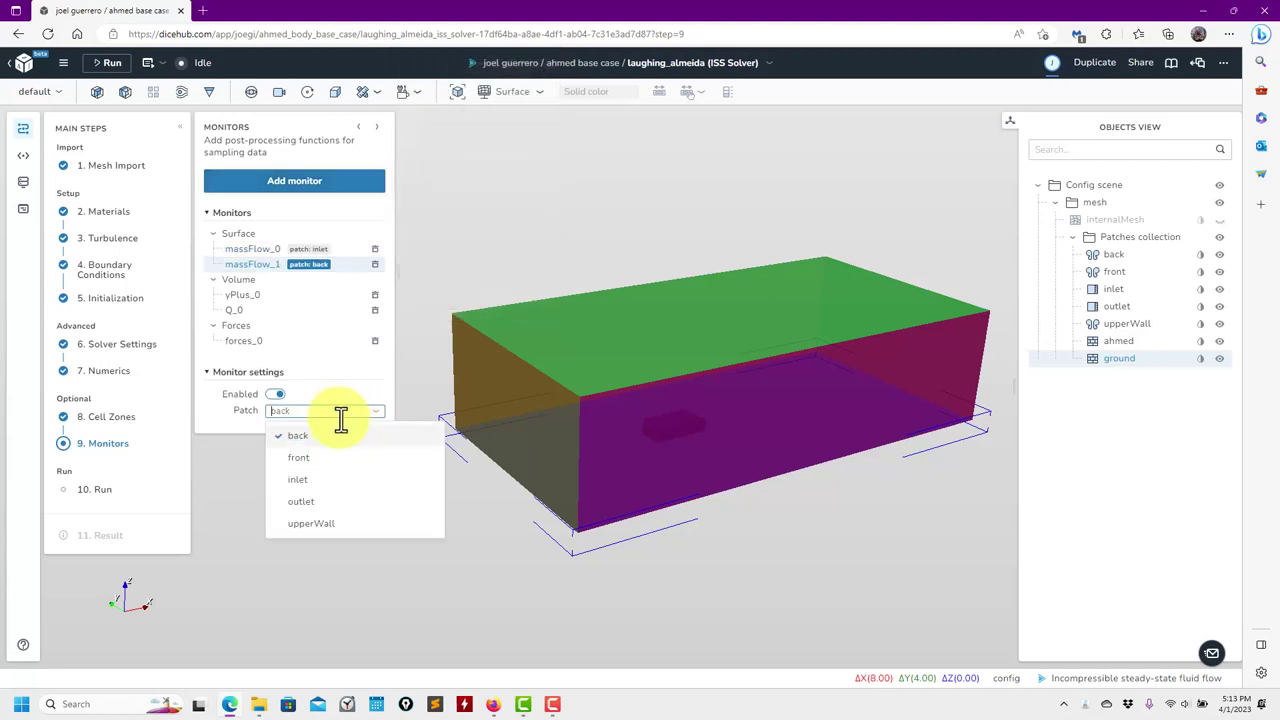
pyautogui.click(331, 500)
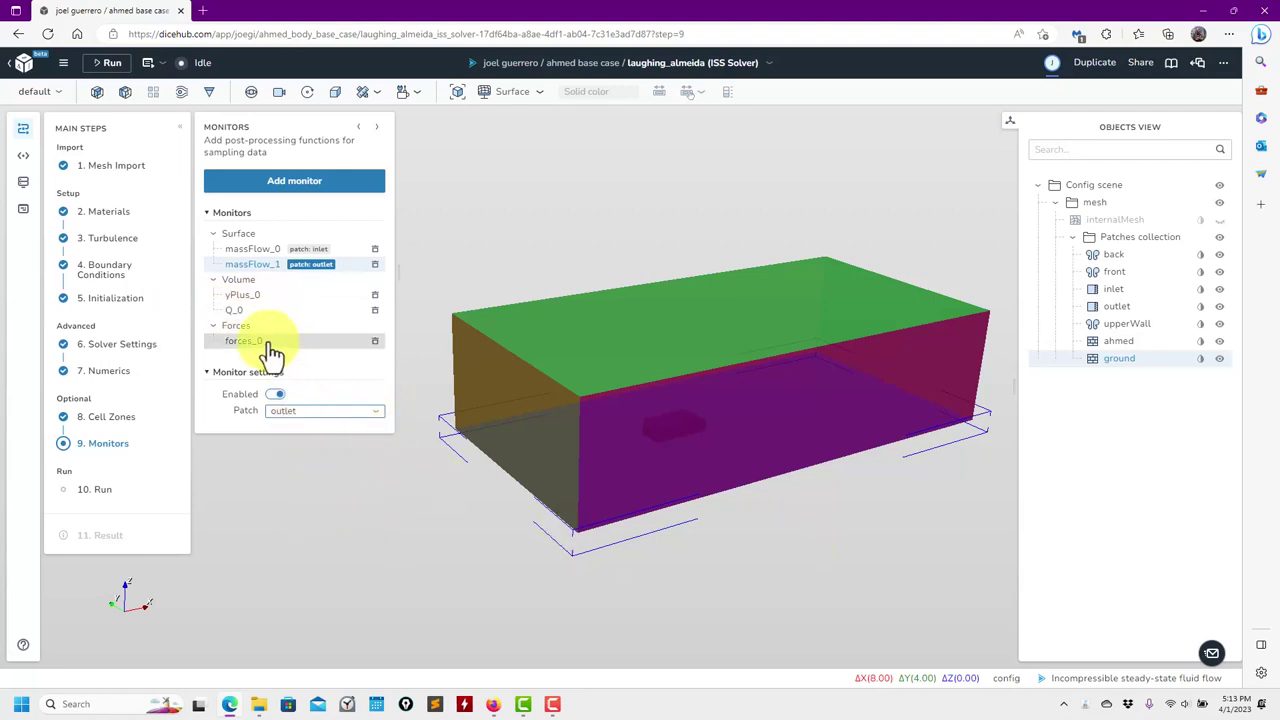
# - Add a forceCoeffs monitor, review its direction and reference value settings, and delete that monitor again
pyautogui.click(300, 182)
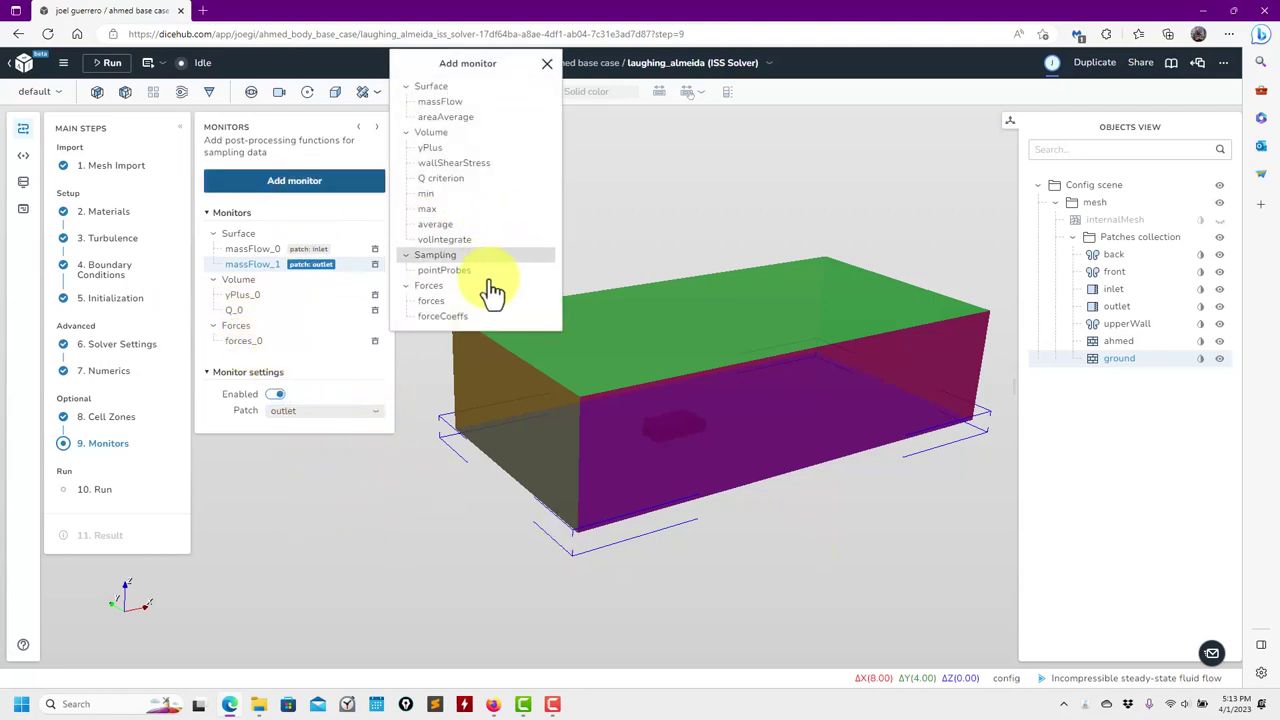
pyautogui.click(477, 318)
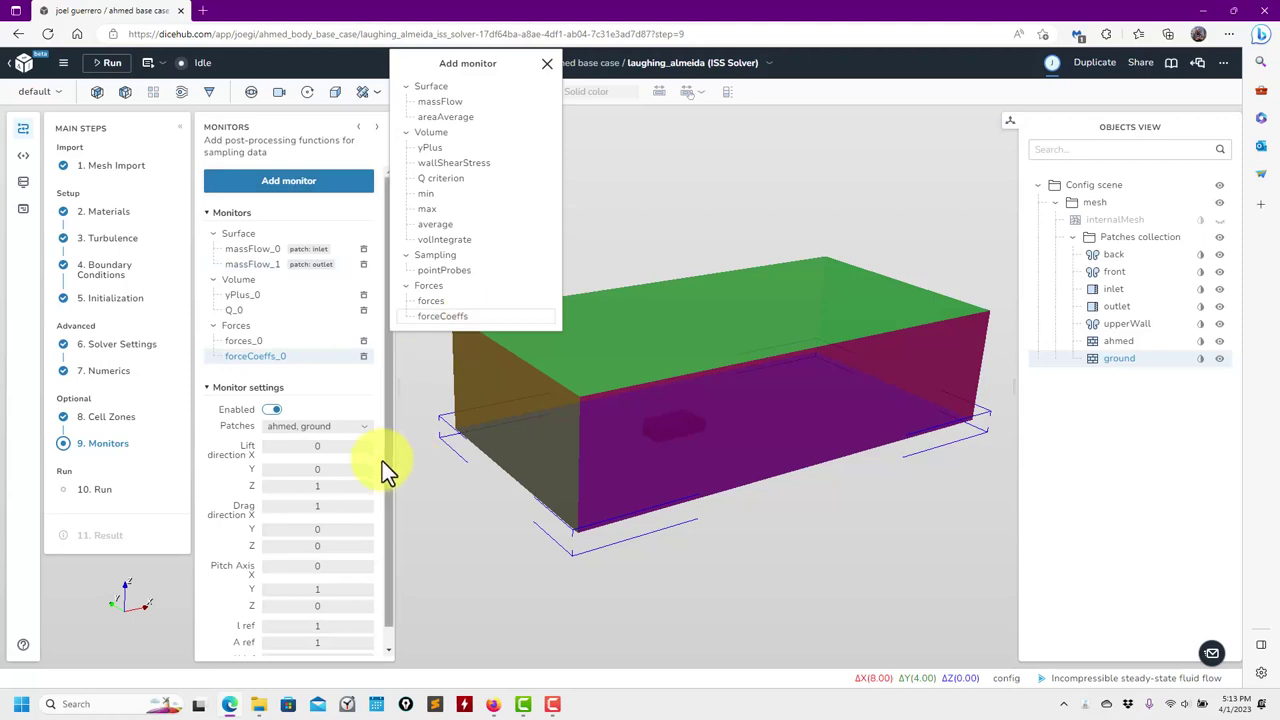
pyautogui.moveTo(386, 465); pyautogui.dragTo(389, 531)
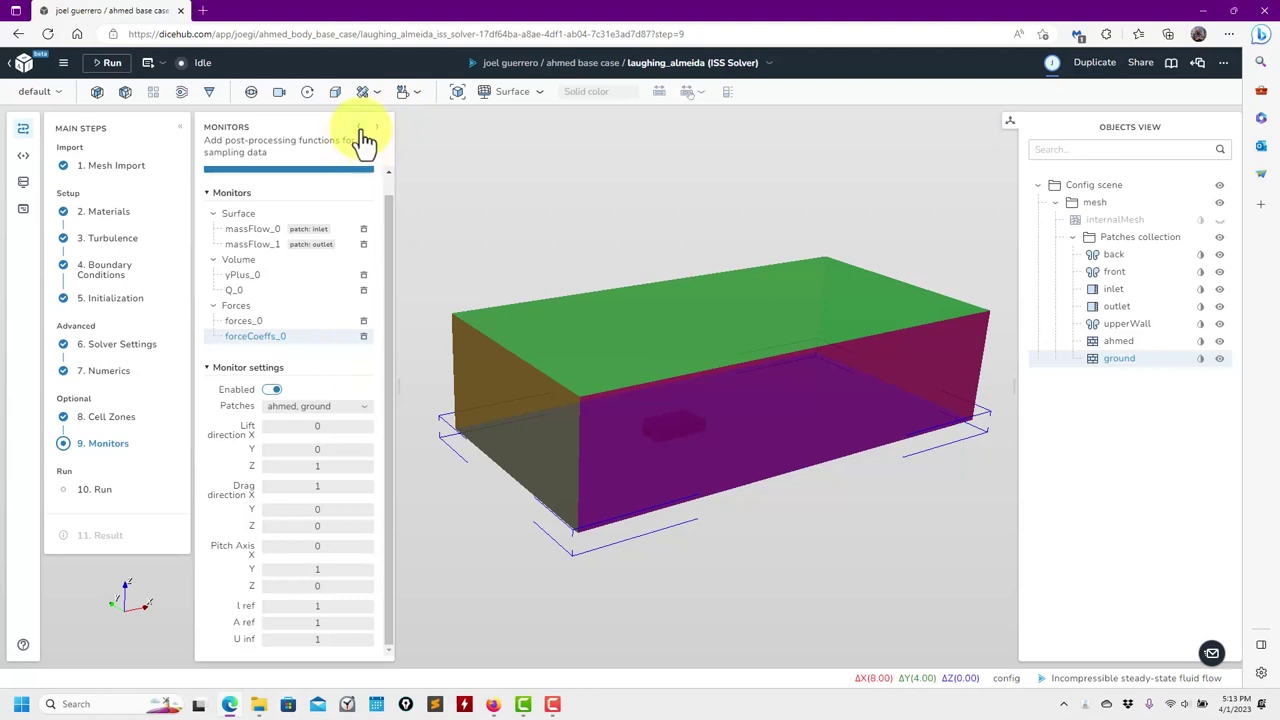
pyautogui.click(364, 338)
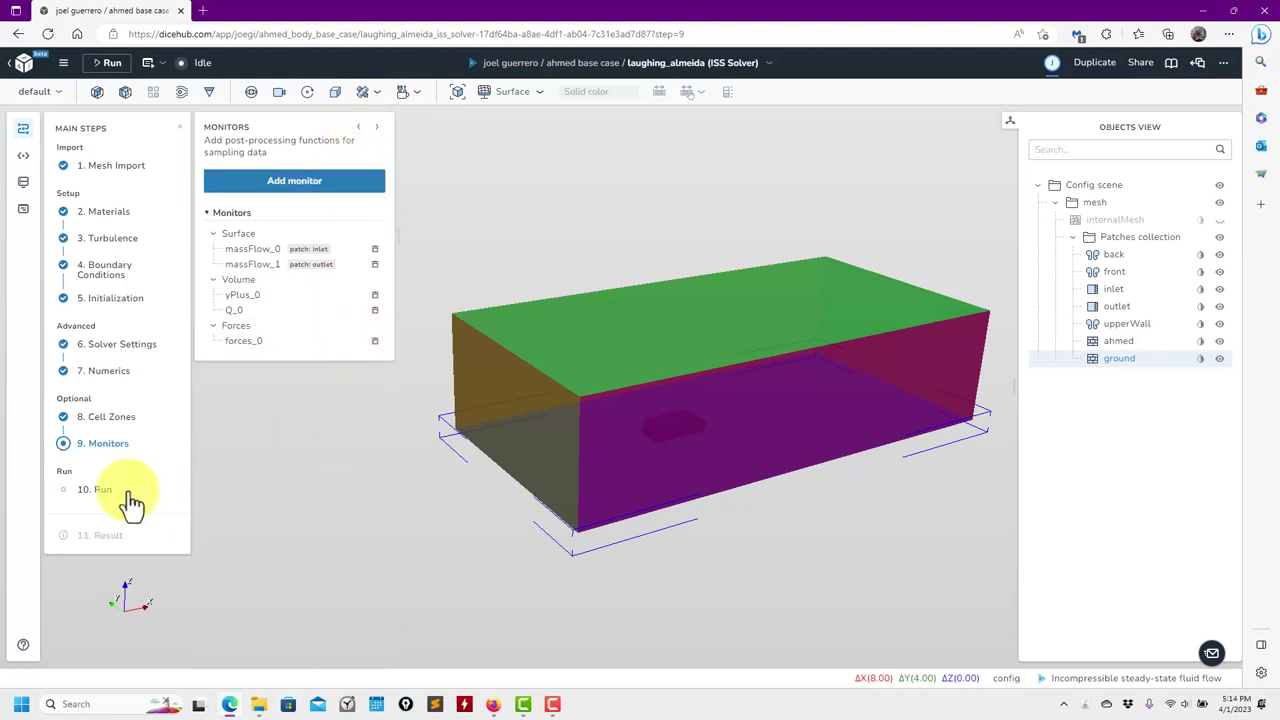
# - Open the Run step of the case and check the app's available options
pyautogui.click(95, 492)
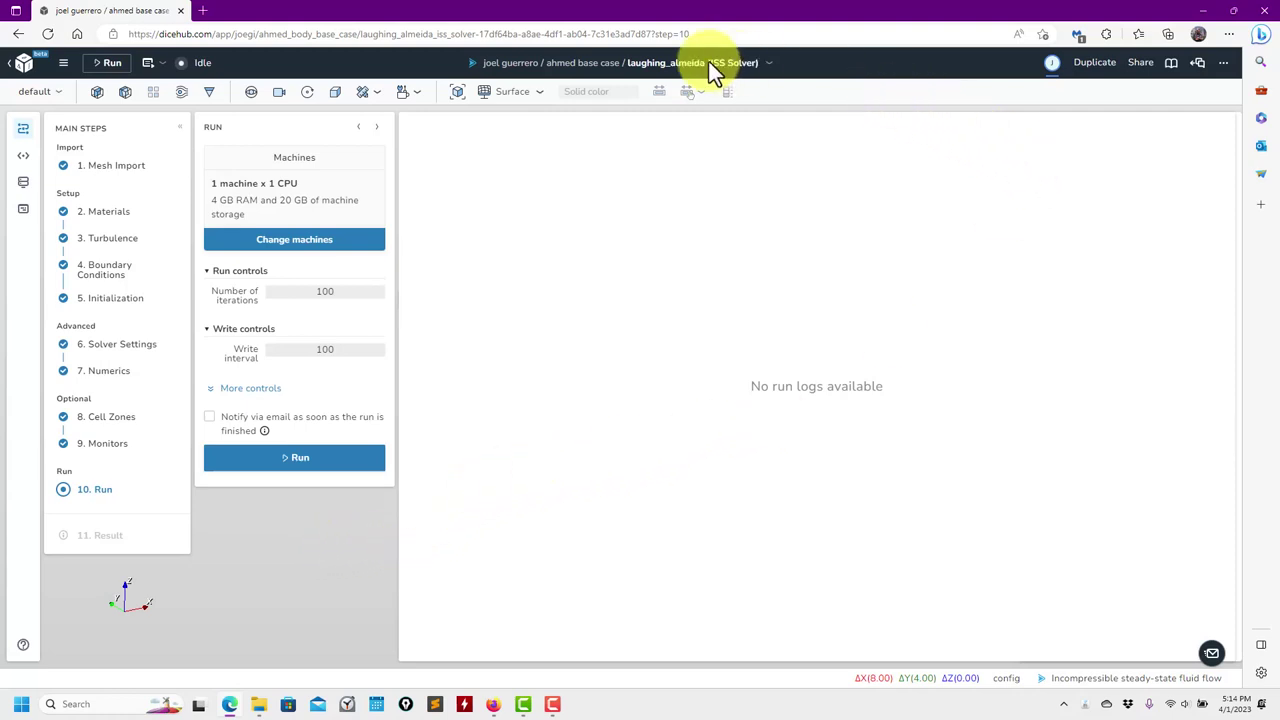
pyautogui.click(1224, 63)
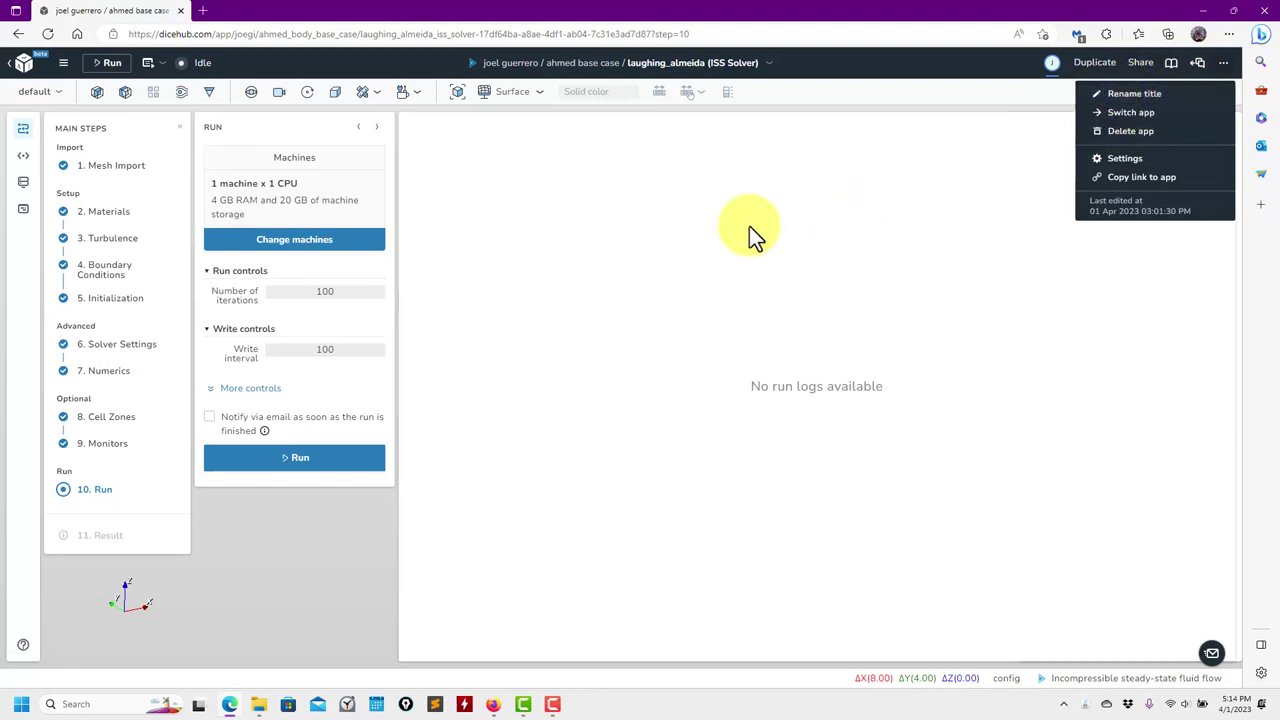
pyautogui.click(677, 226)
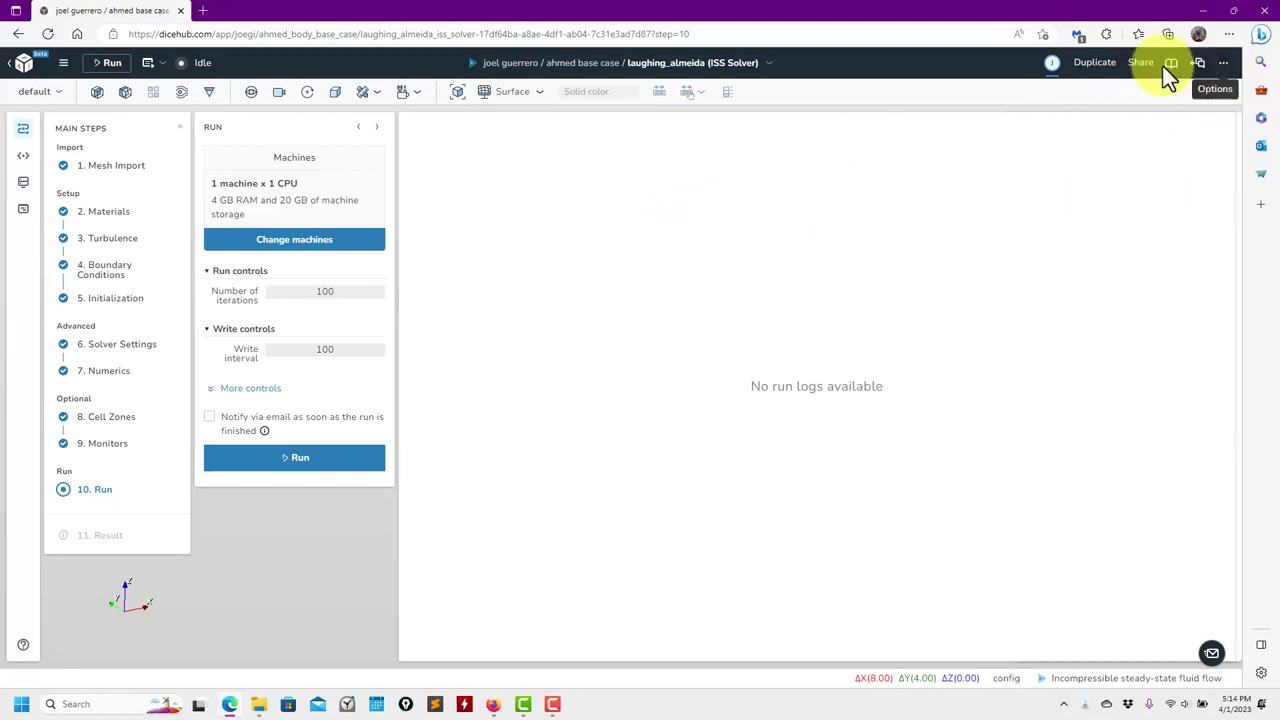
pyautogui.click(64, 64)
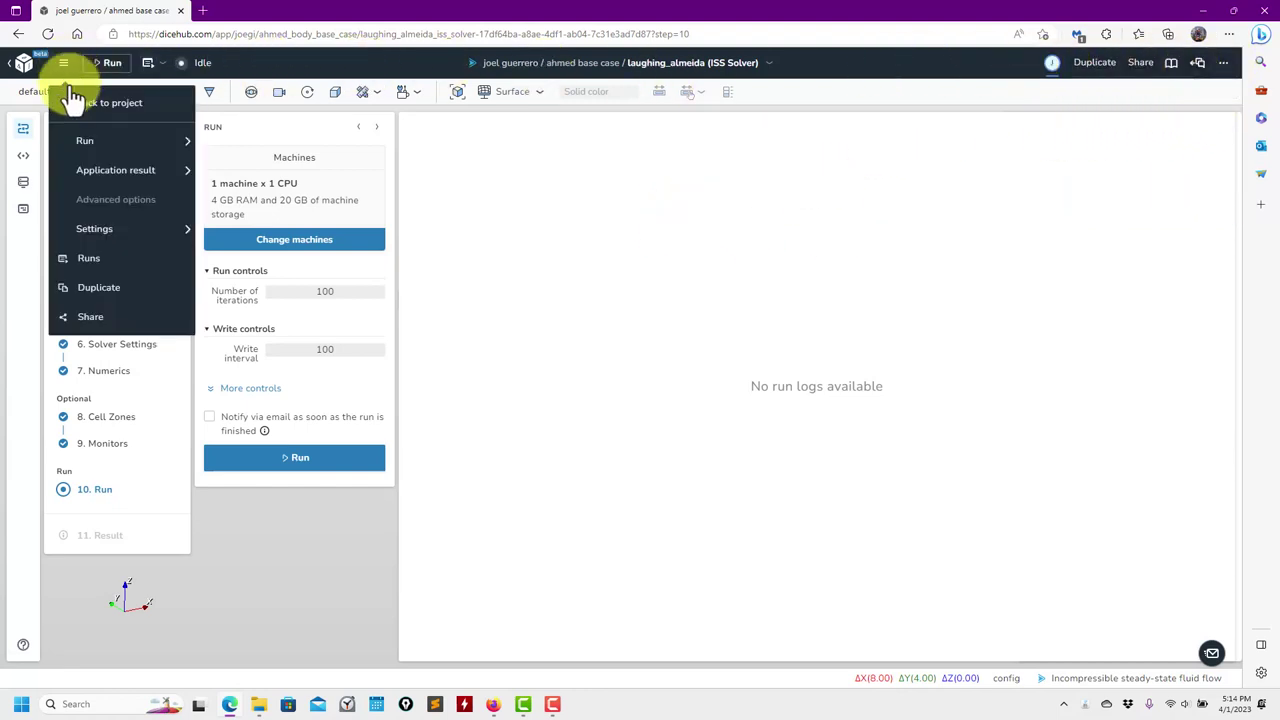
pyautogui.moveTo(94, 229)
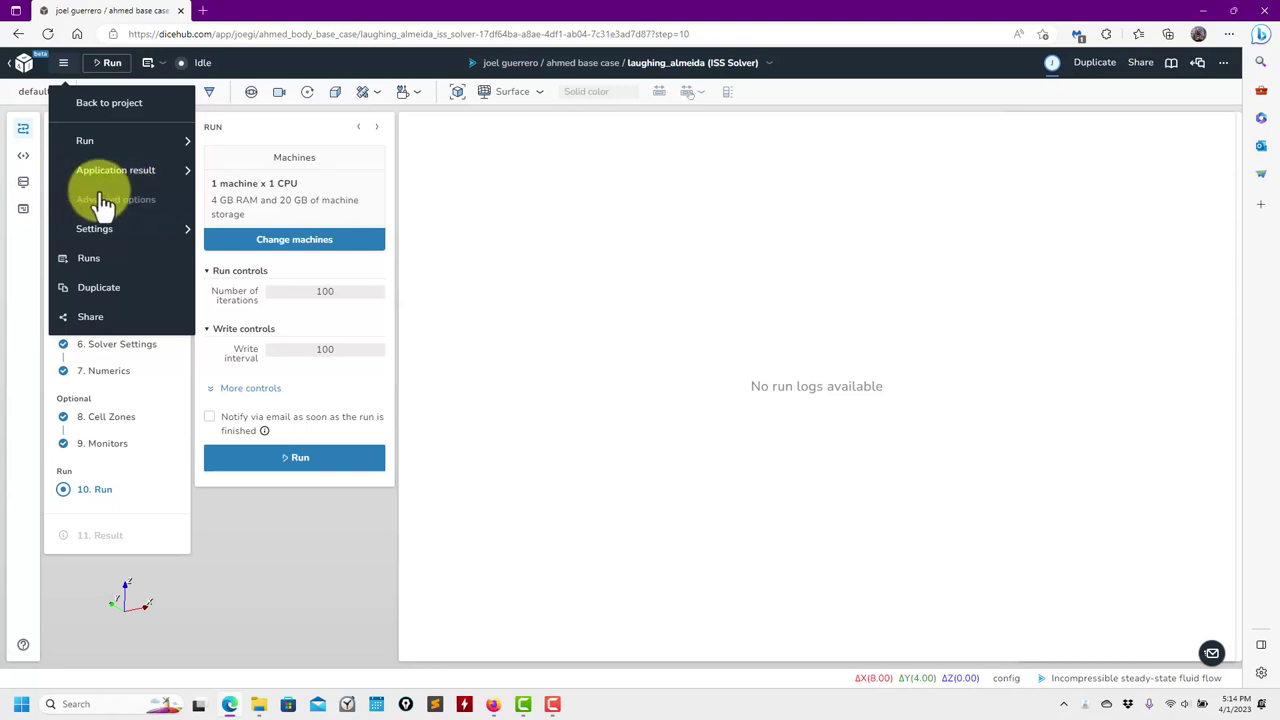
pyautogui.click(544, 202)
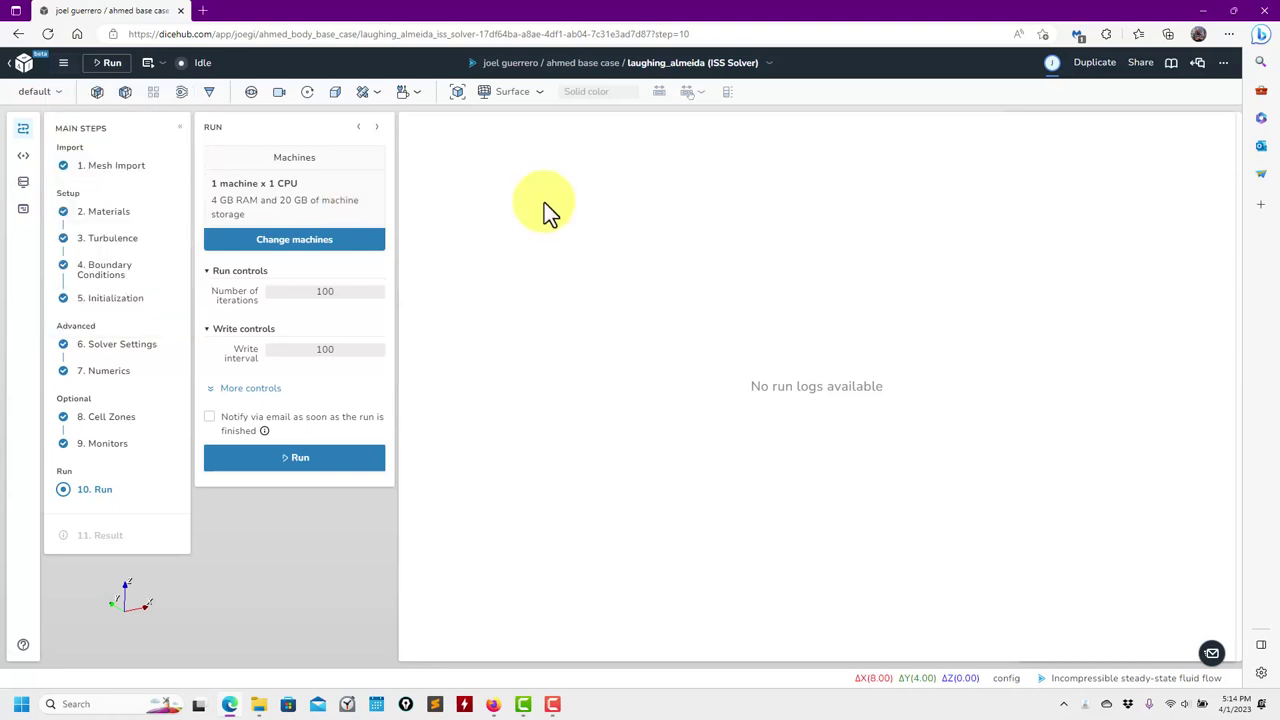
# - Examine the saved configurations and browse the storage folders for resources, texts, case and system files
pyautogui.click(24, 160)
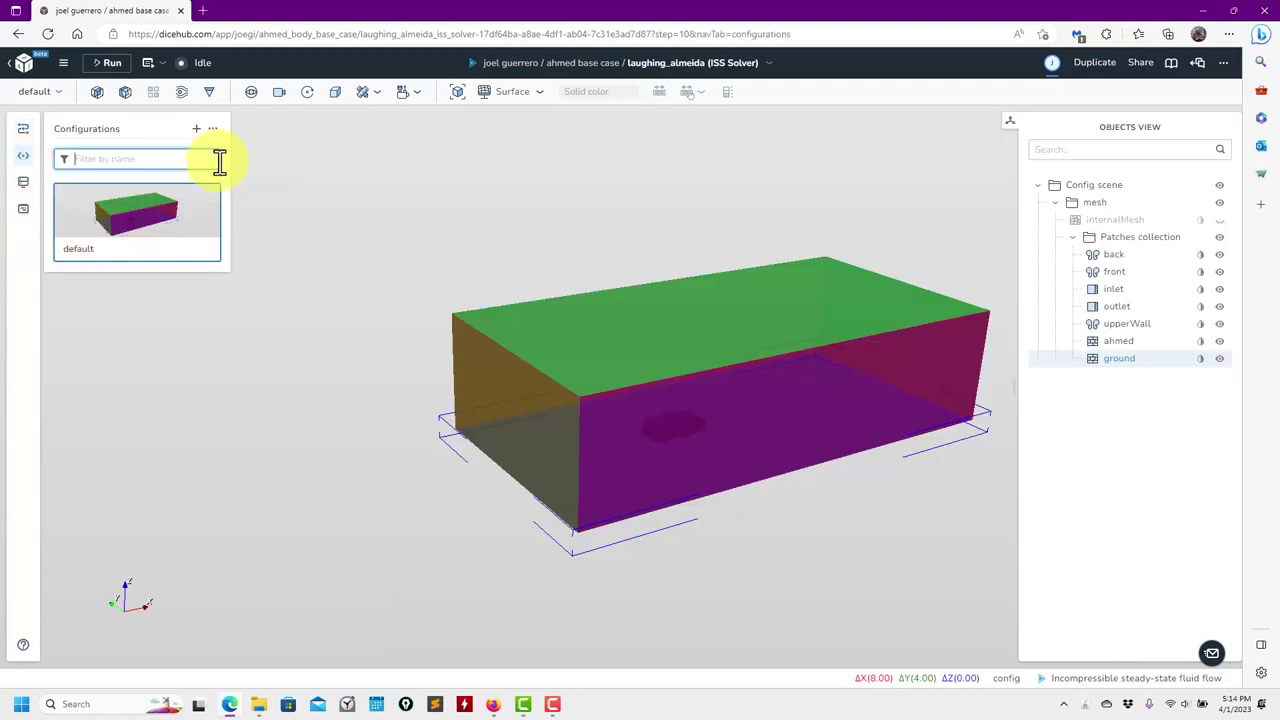
pyautogui.click(24, 186)
pyautogui.click(56, 160)
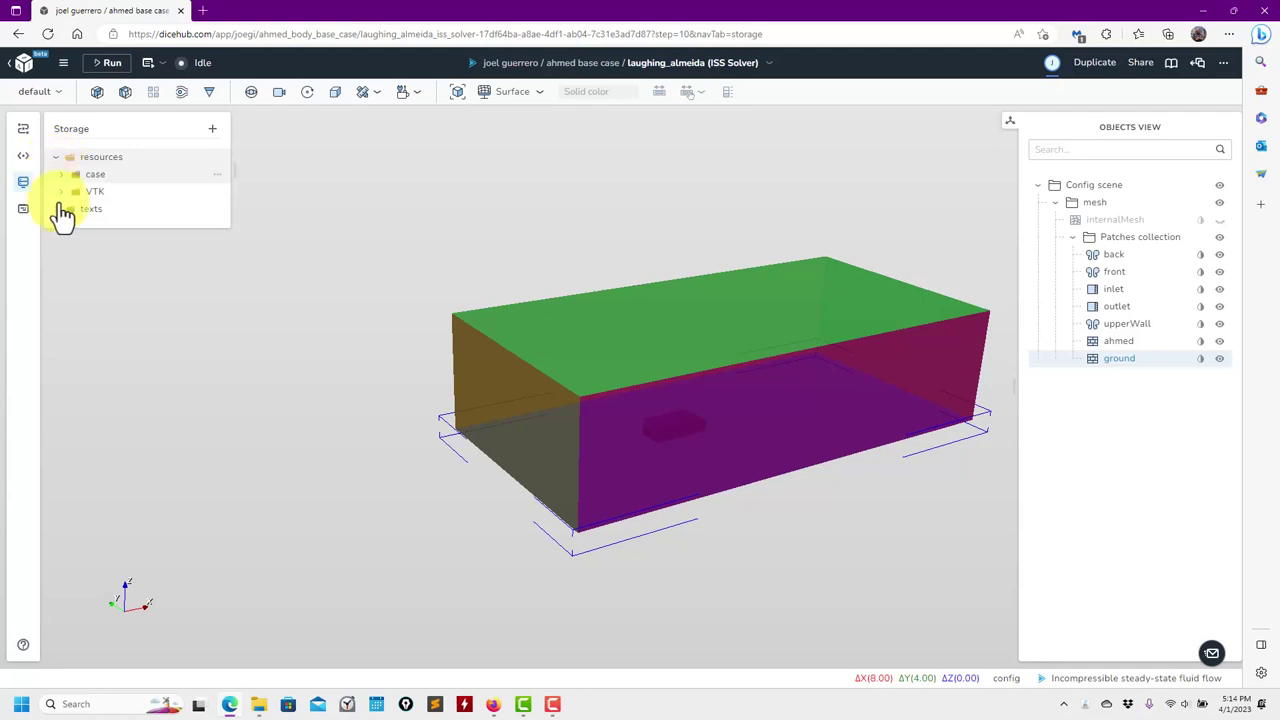
pyautogui.click(57, 208)
pyautogui.click(61, 176)
pyautogui.click(66, 191)
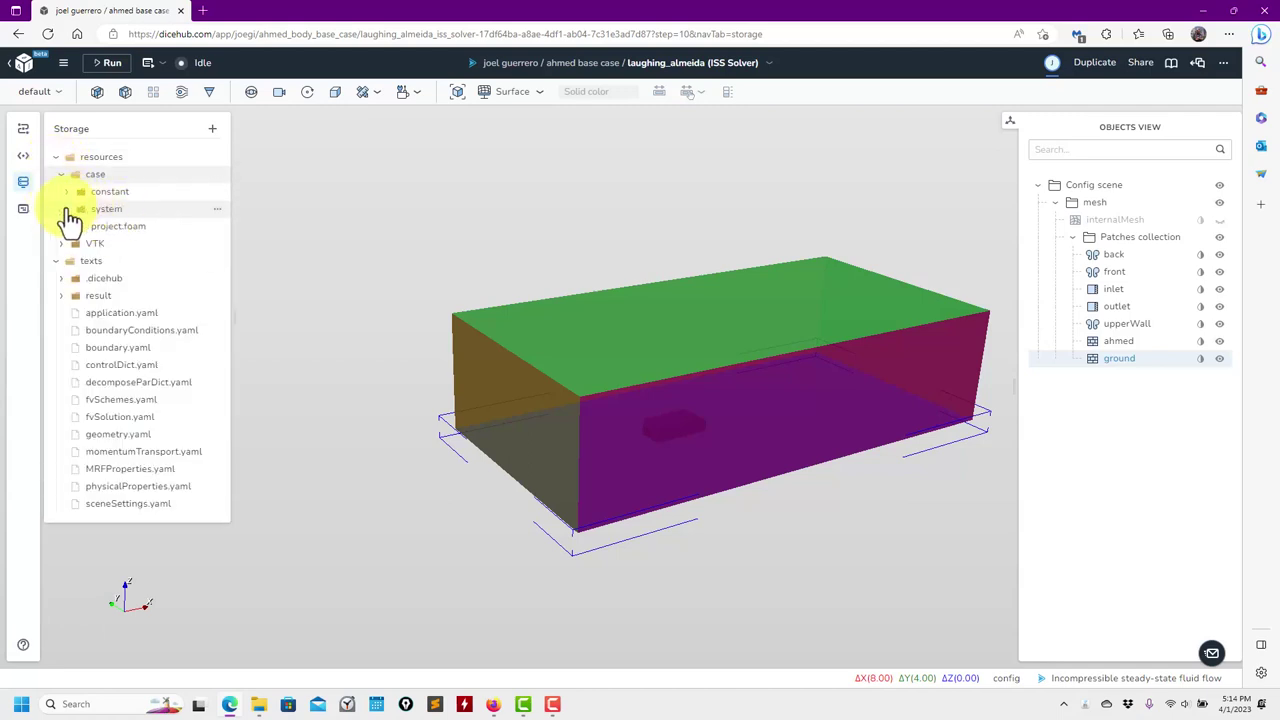
pyautogui.click(66, 208)
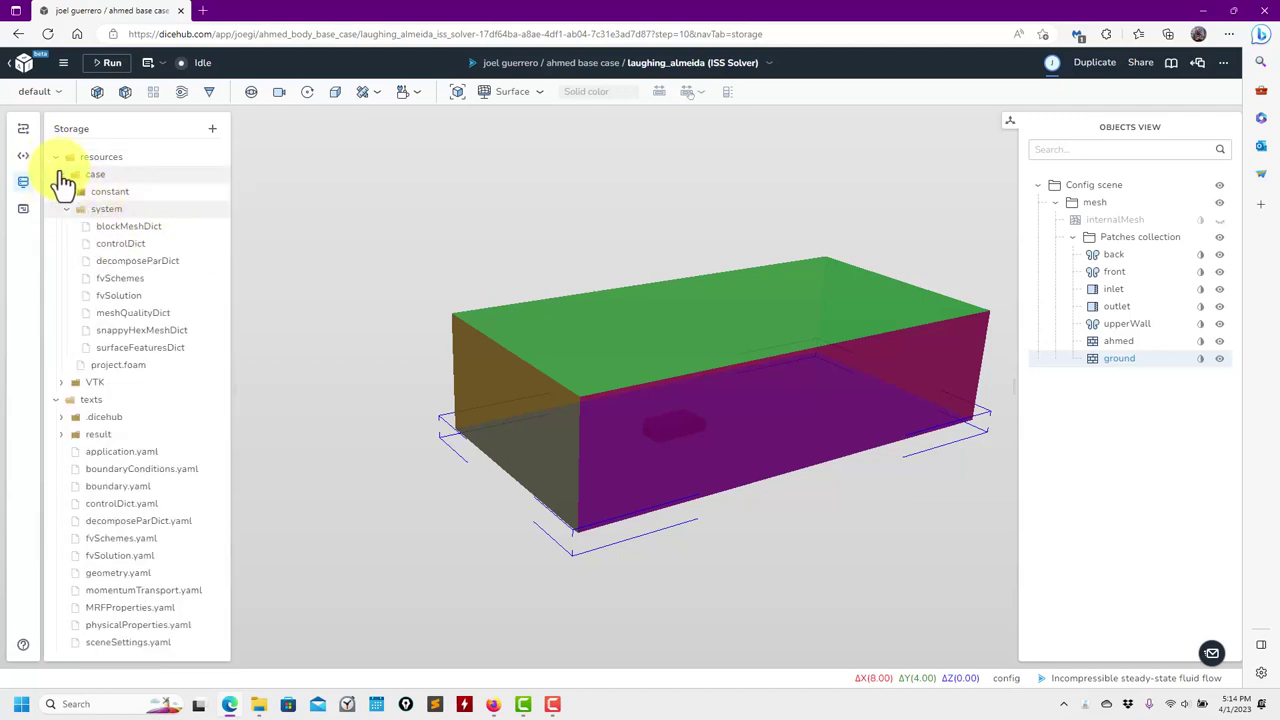
pyautogui.click(62, 176)
# - Look through the configuration editor's YAML files and folders, including the result folder, and return to the main steps
pyautogui.click(24, 211)
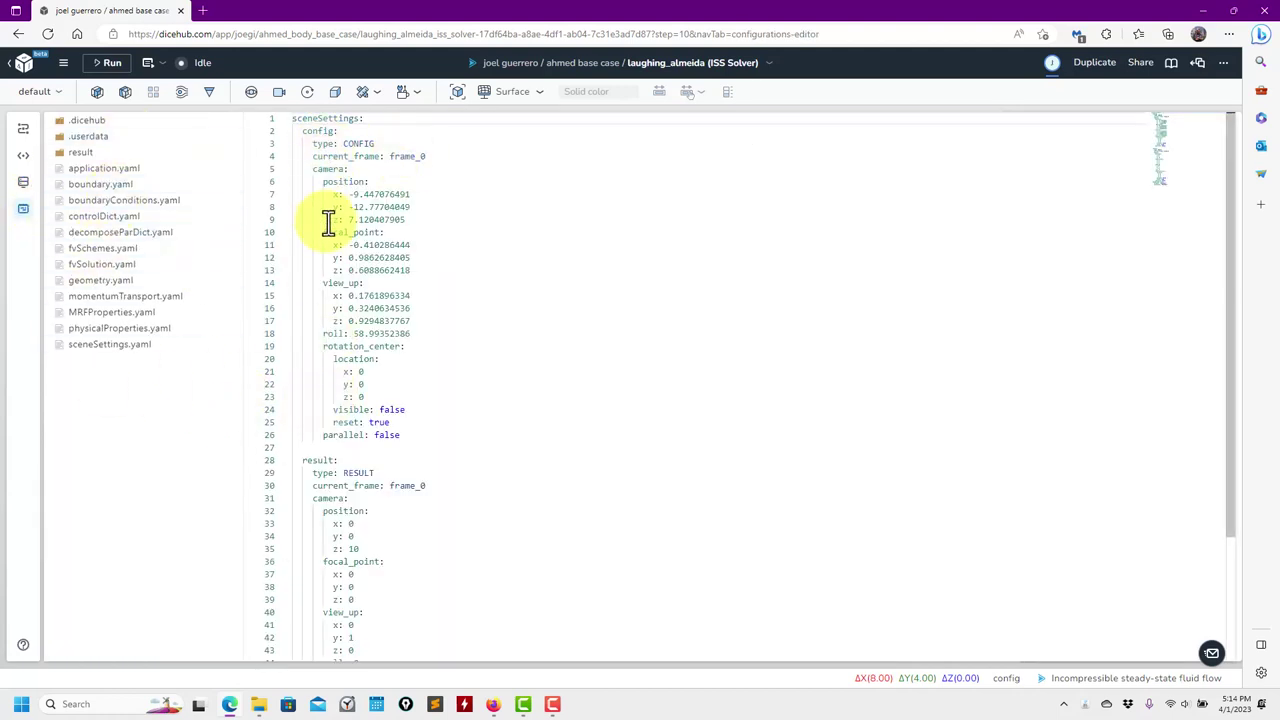
pyautogui.click(97, 155)
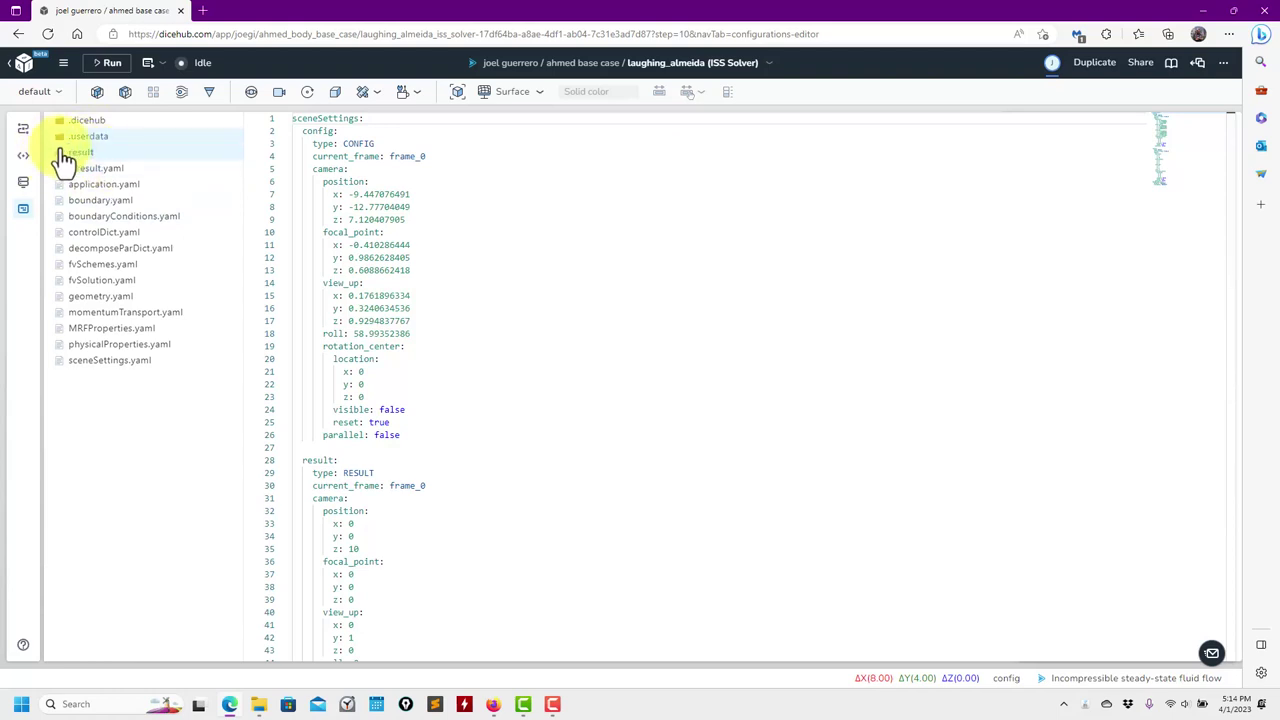
pyautogui.click(62, 153)
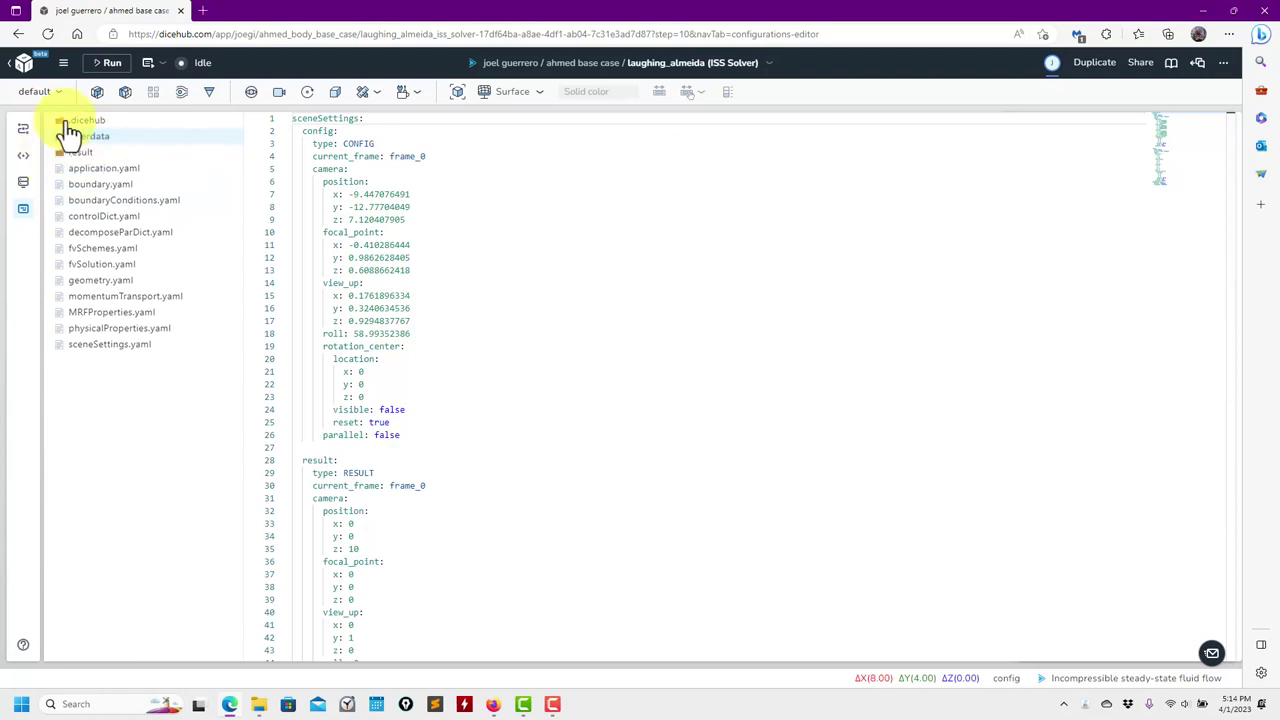
pyautogui.click(58, 124)
pyautogui.click(58, 125)
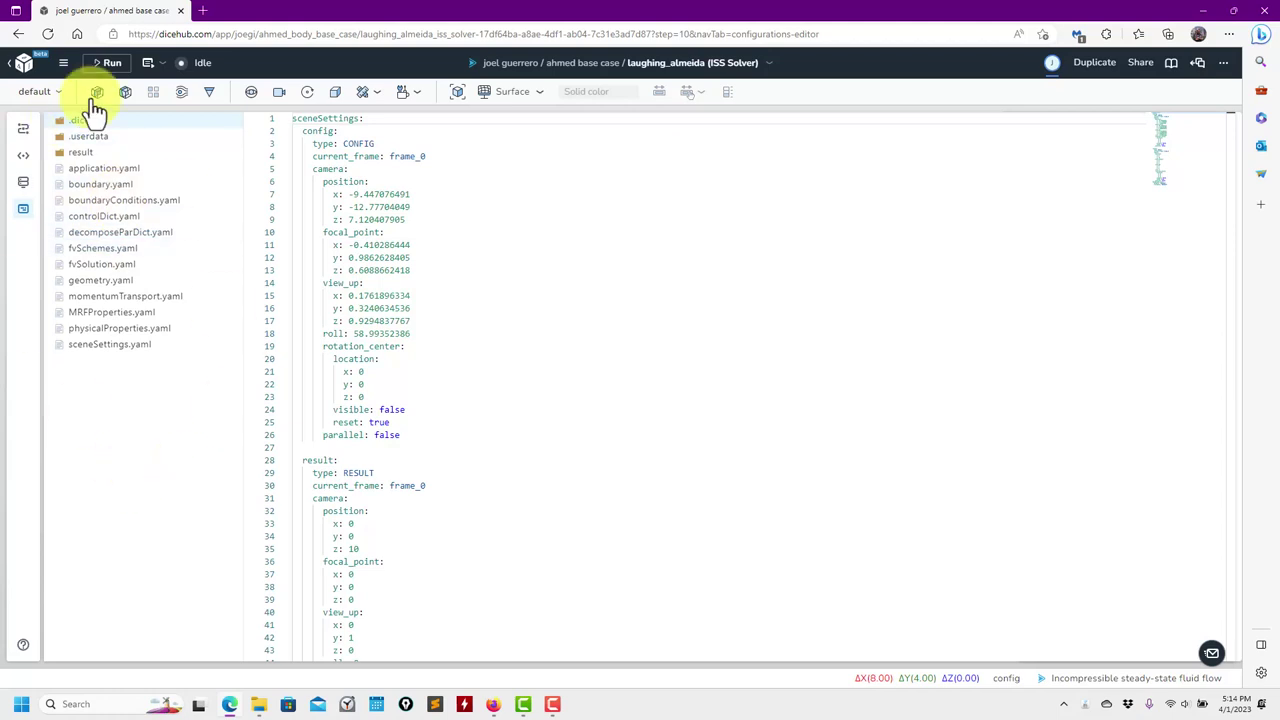
pyautogui.click(24, 130)
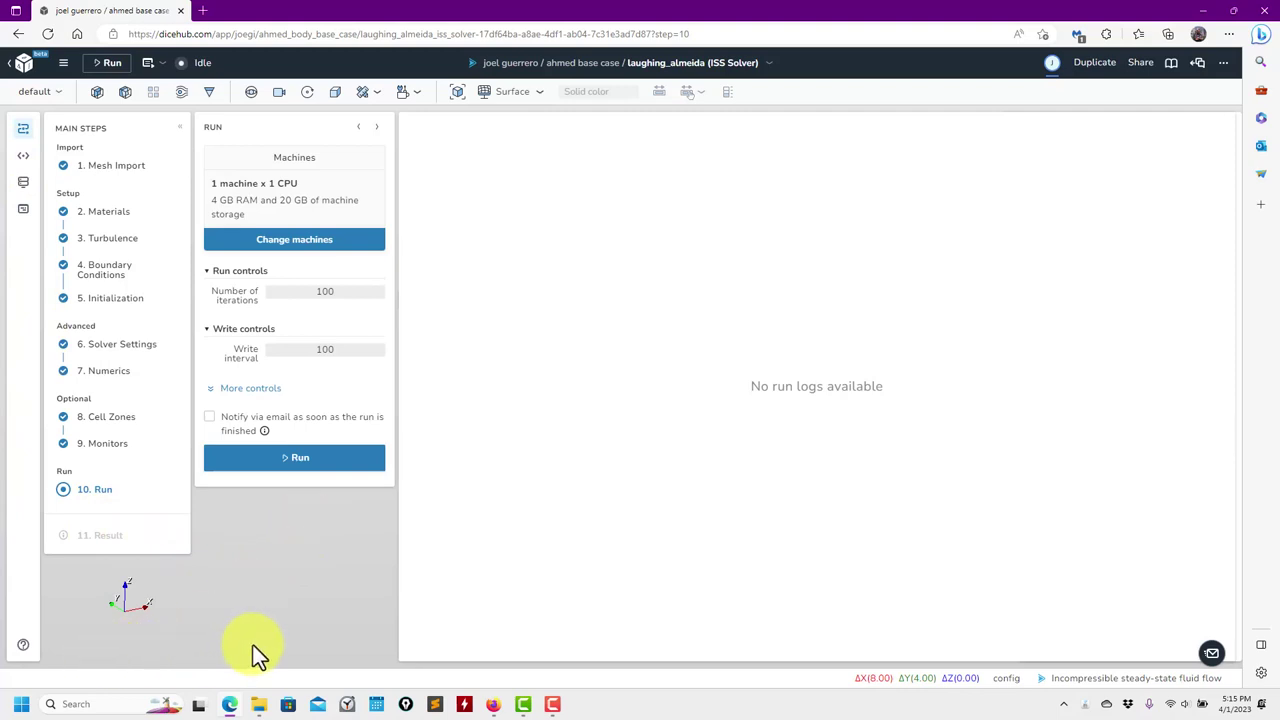
pyautogui.click(23, 644)
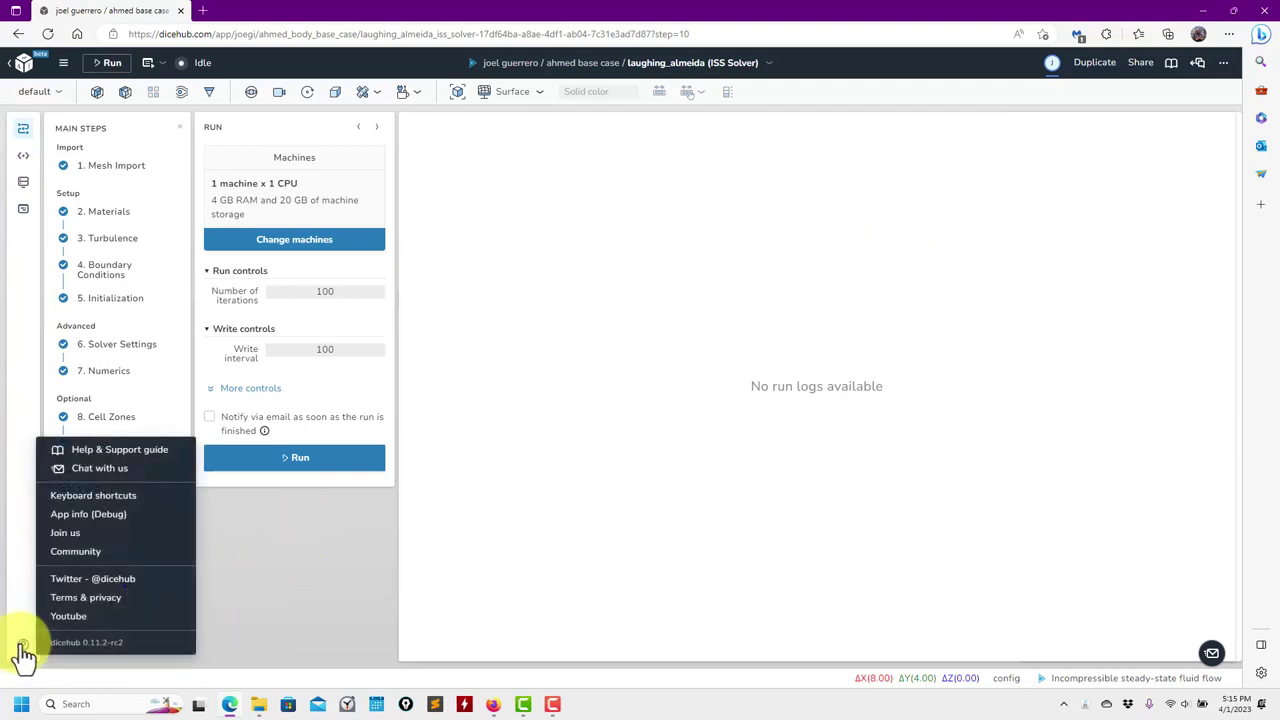
pyautogui.click(273, 619)
pyautogui.click(1225, 64)
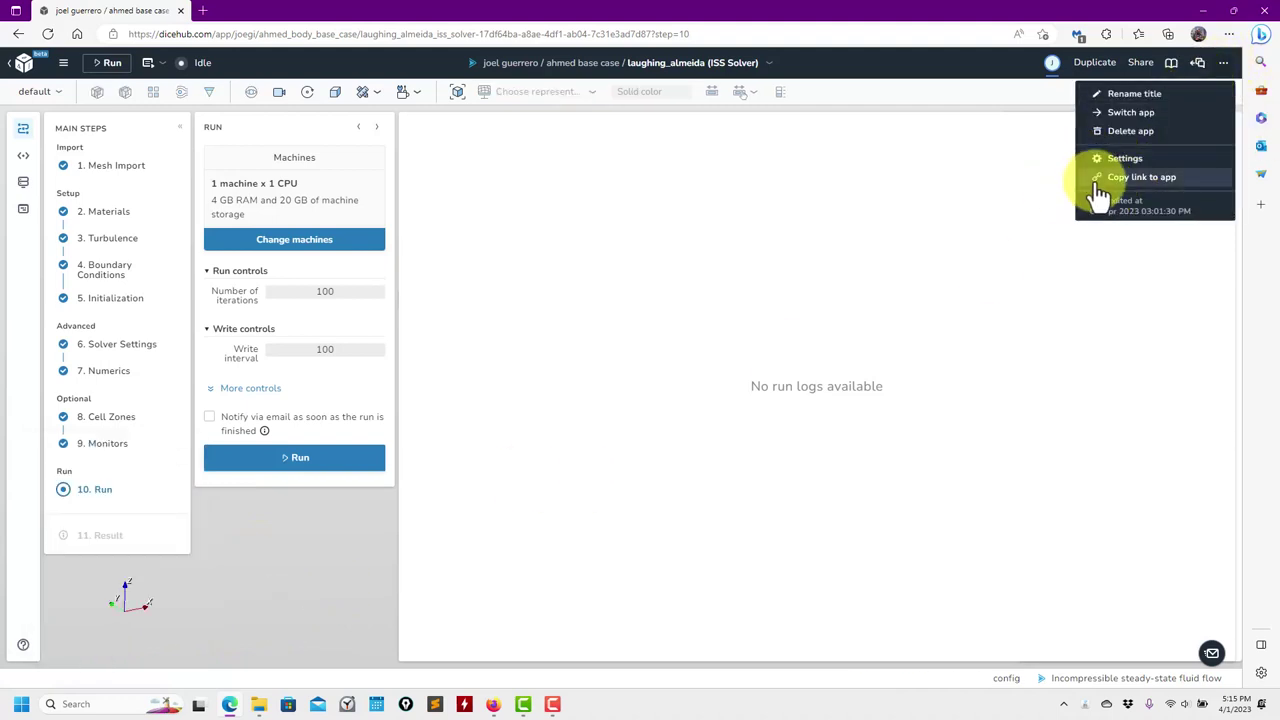
pyautogui.click(919, 55)
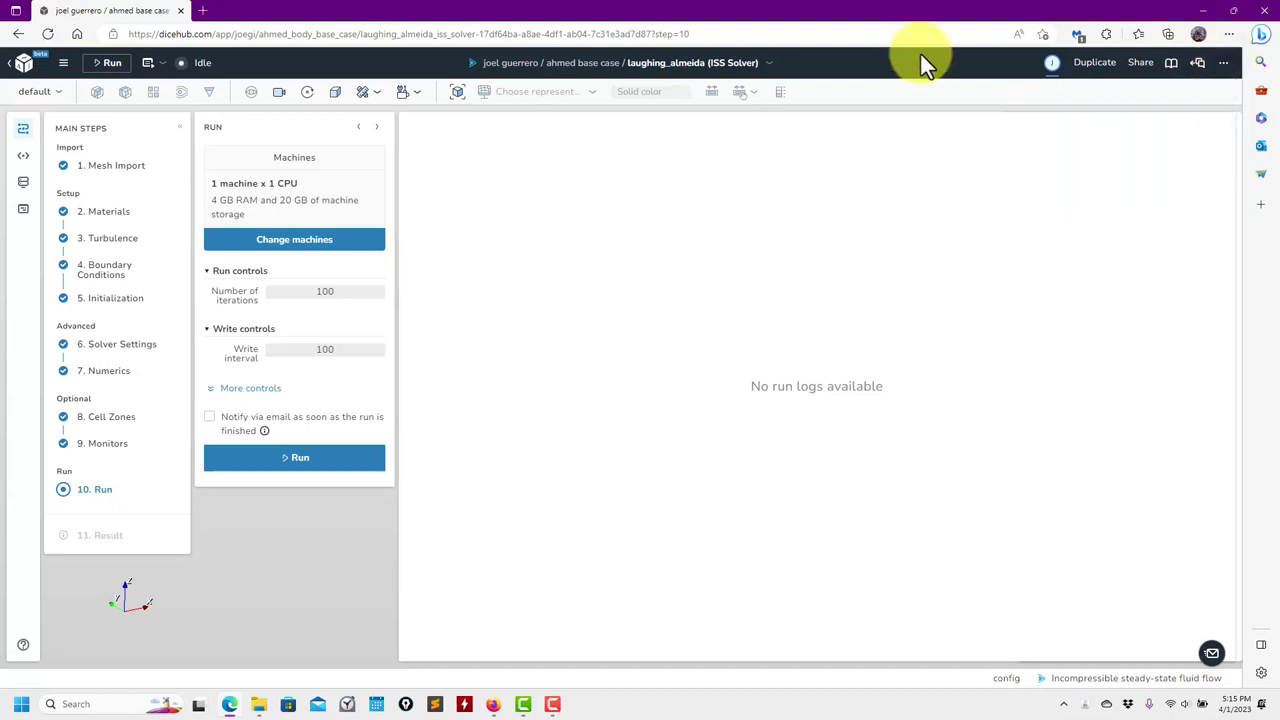
# - Read through the built-in documentation page on the incompressible steady state solver and close it
pyautogui.click(1172, 66)
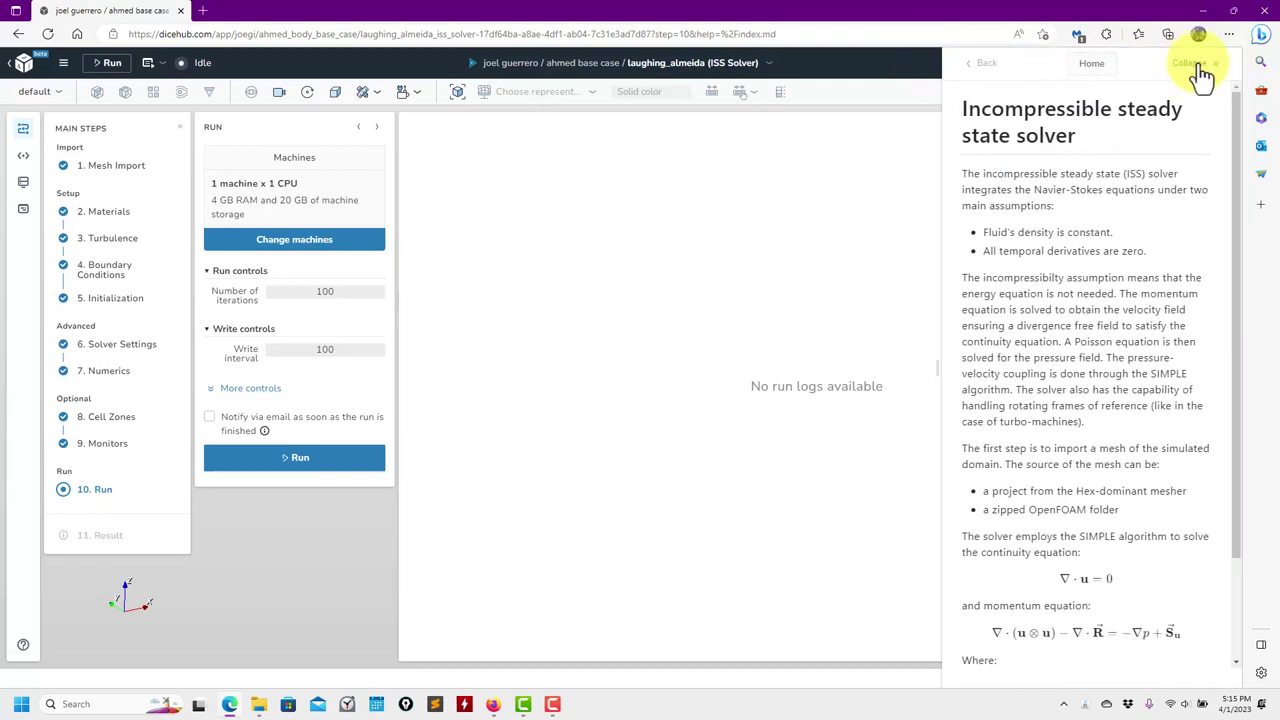
pyautogui.scroll(-2, 1106, 430)
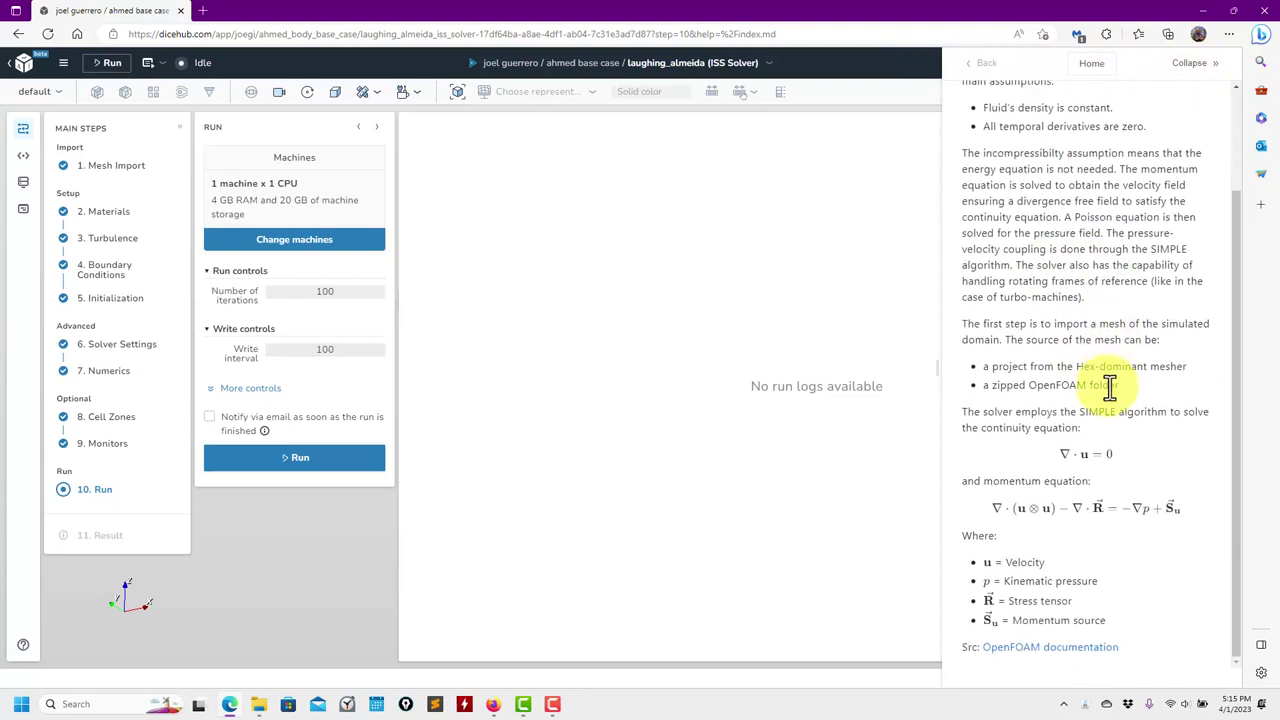
pyautogui.scroll(2, 1117, 343)
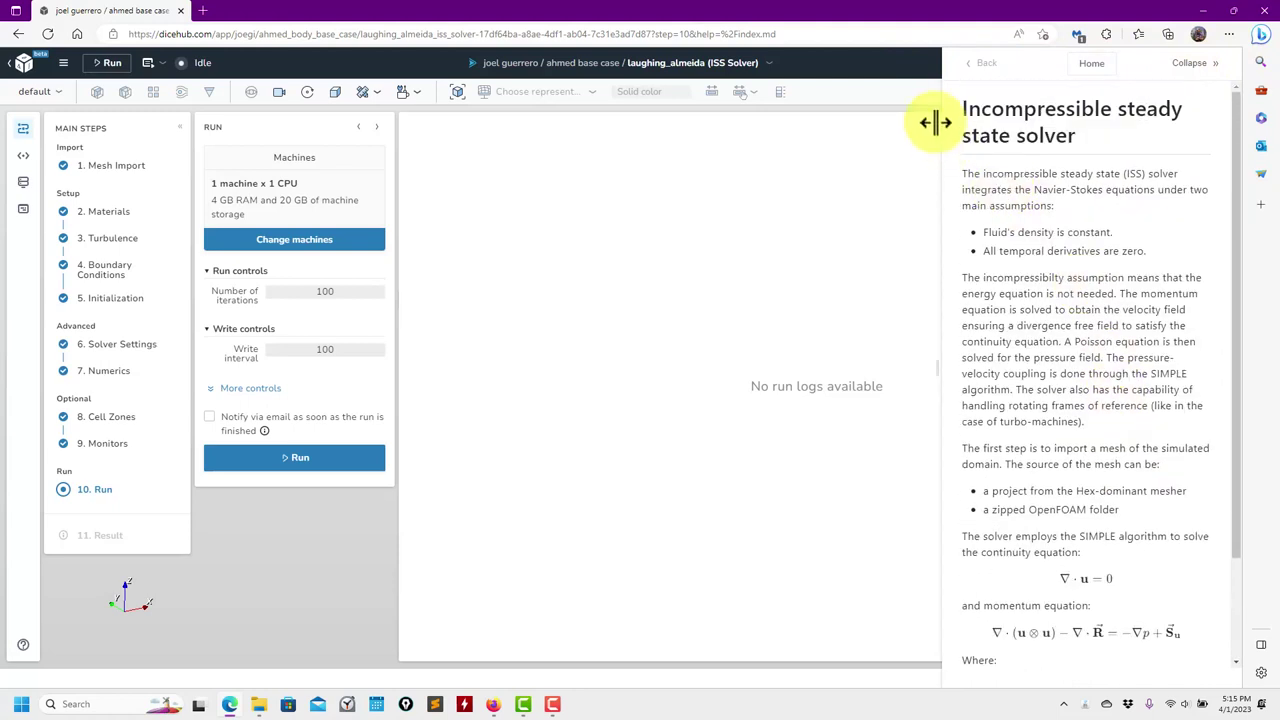
pyautogui.click(1189, 66)
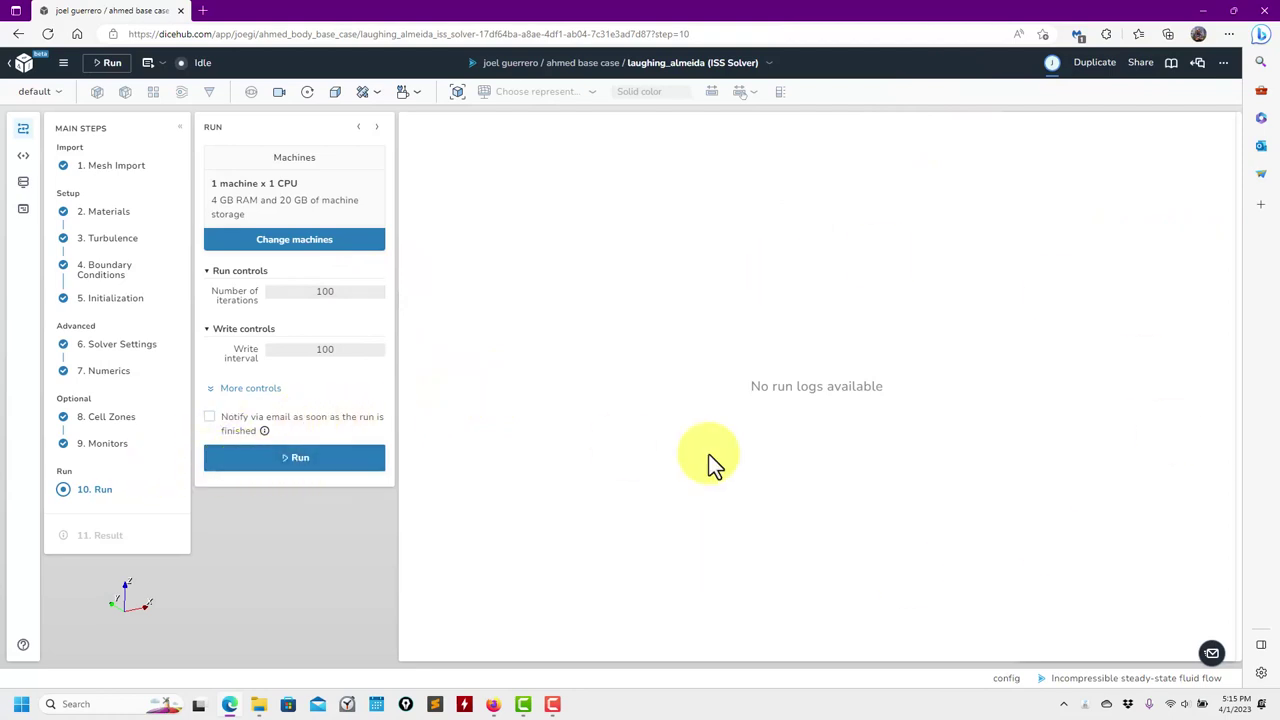
# - Review the Mesh Import, Materials and Turbulence stages of the solver setup
pyautogui.click(113, 168)
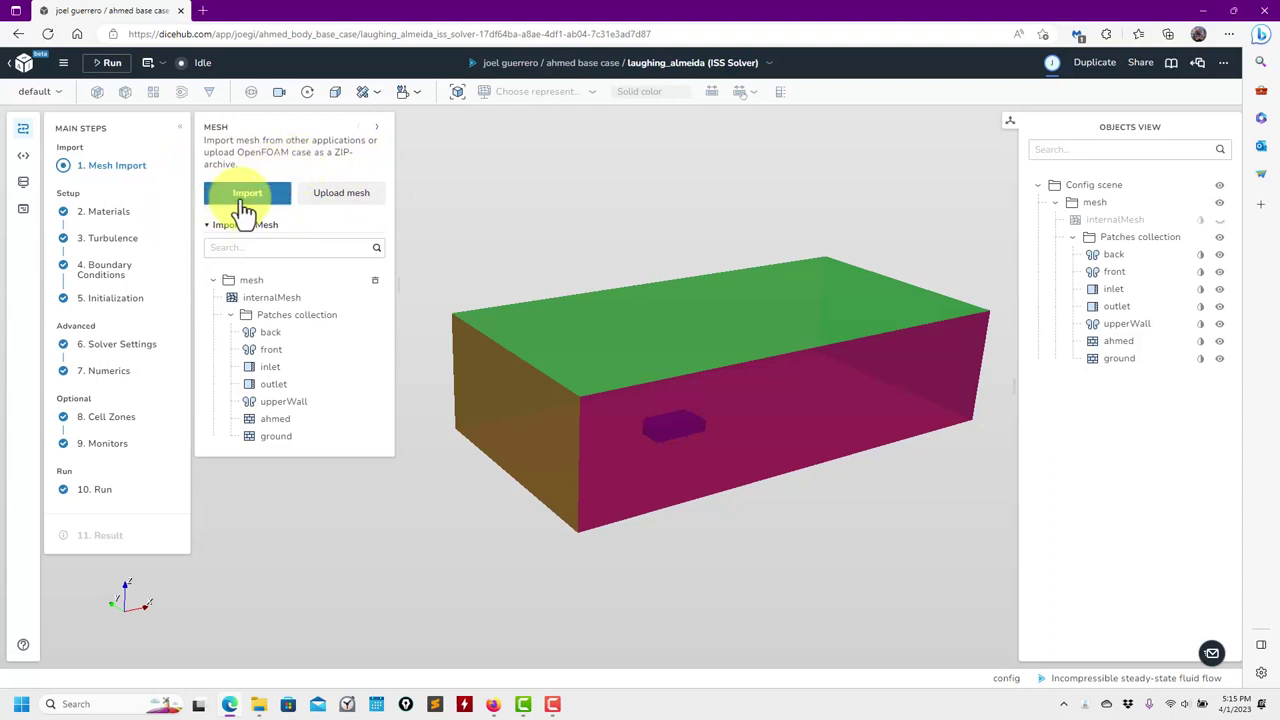
pyautogui.click(110, 214)
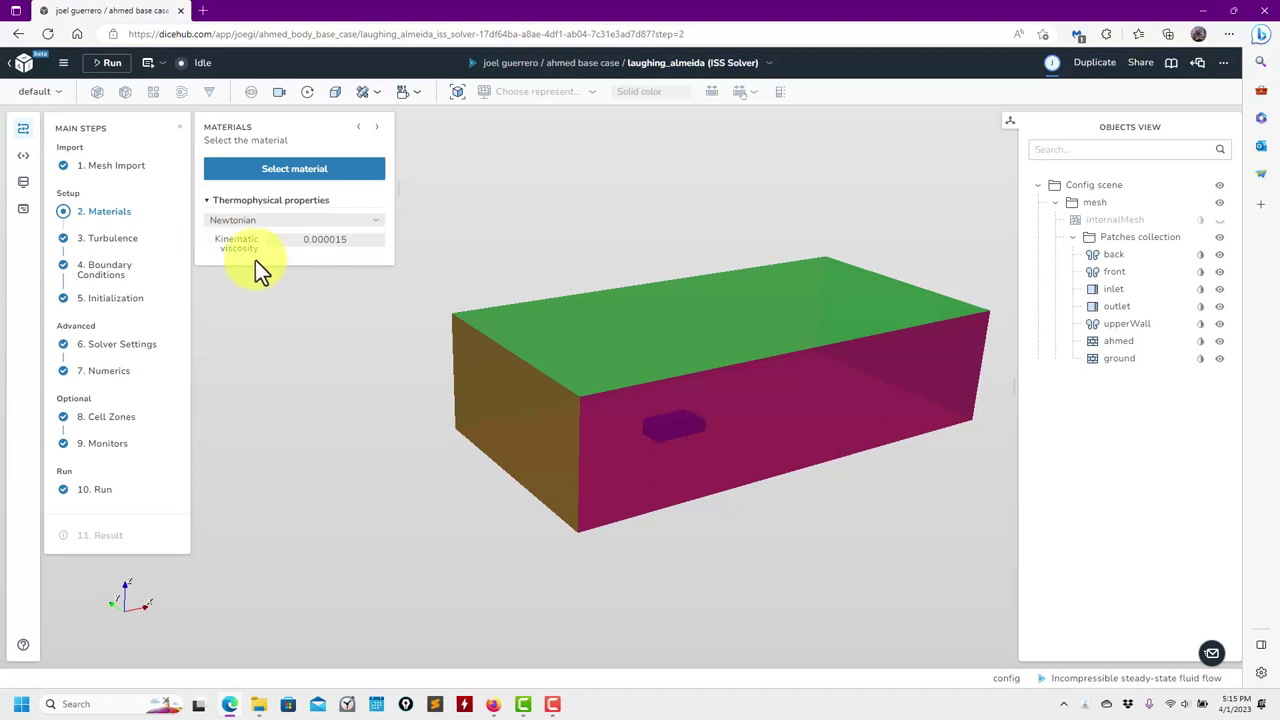
pyautogui.click(112, 240)
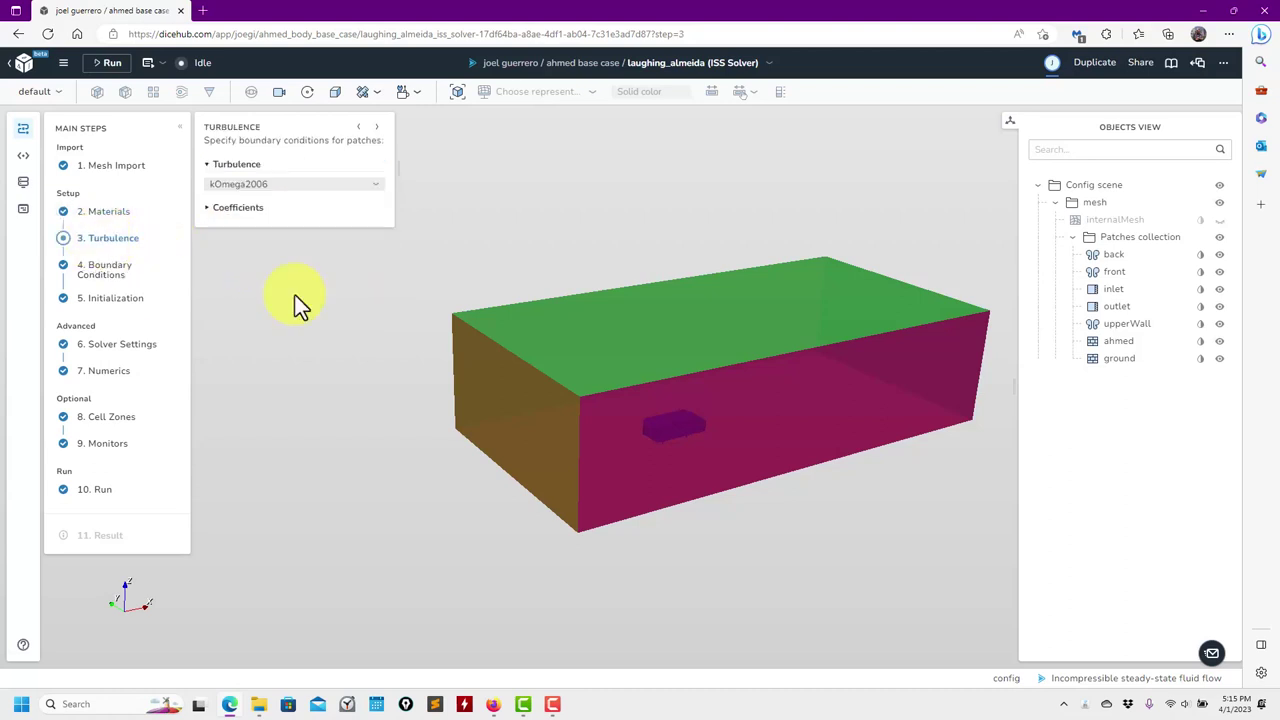
# - Inspect the boundary conditions of the ahmed, back, front and upperWall patches, and check the field initialization
pyautogui.click(97, 276)
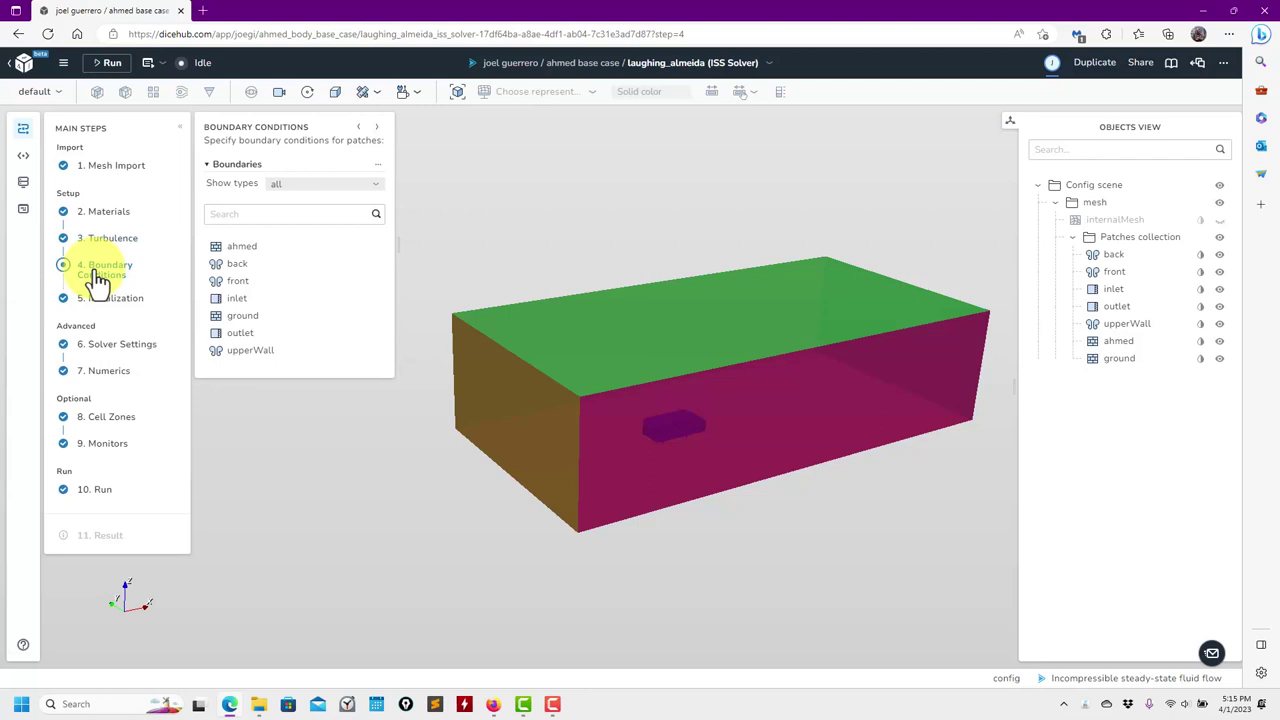
pyautogui.click(249, 250)
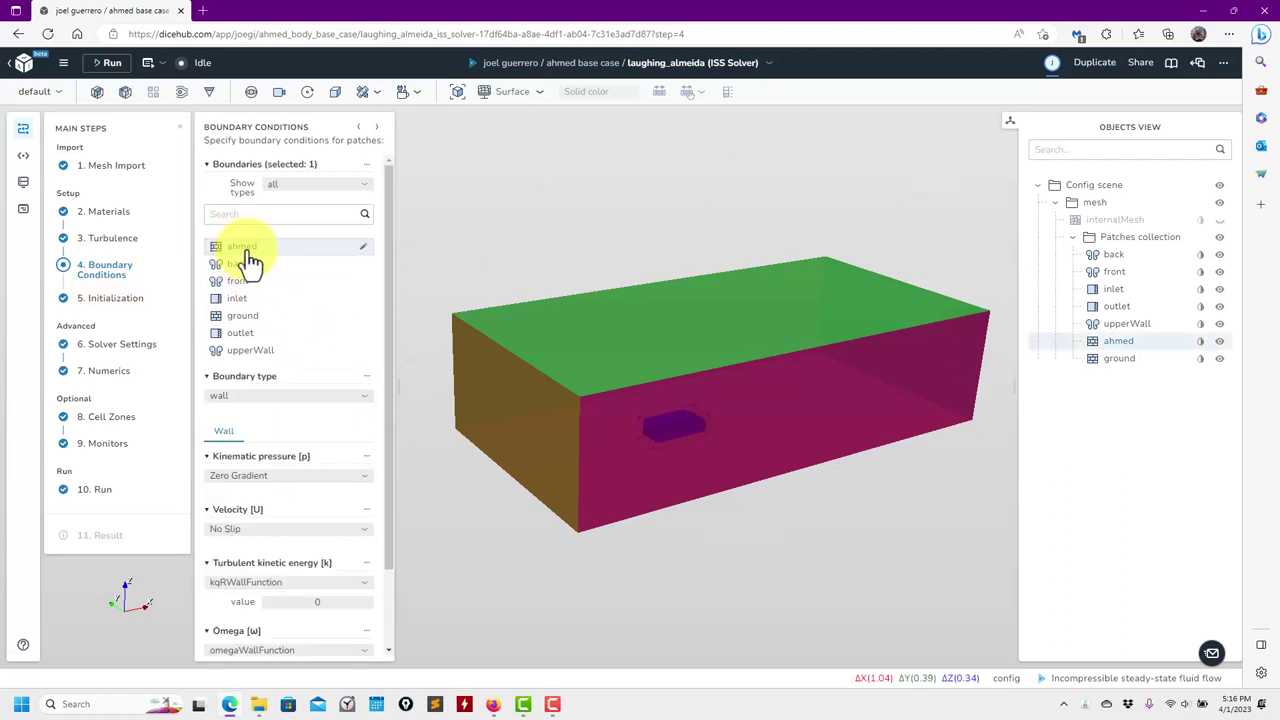
pyautogui.click(250, 264)
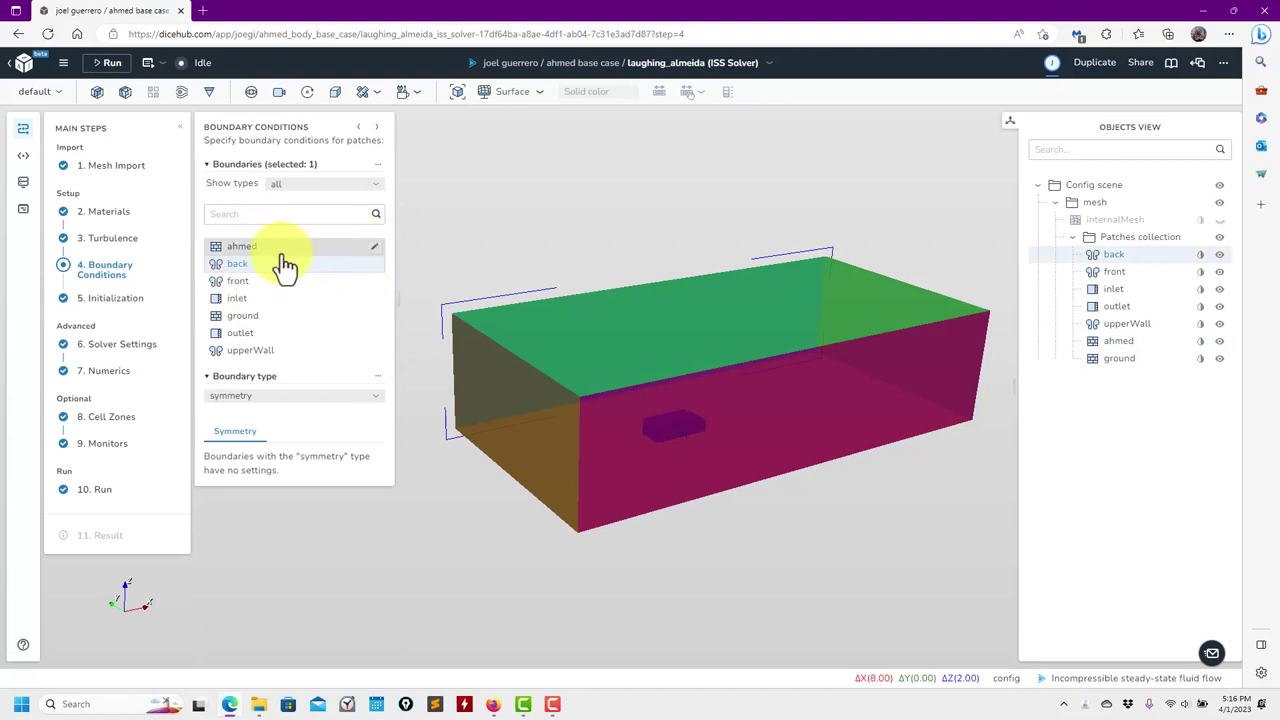
pyautogui.click(247, 283)
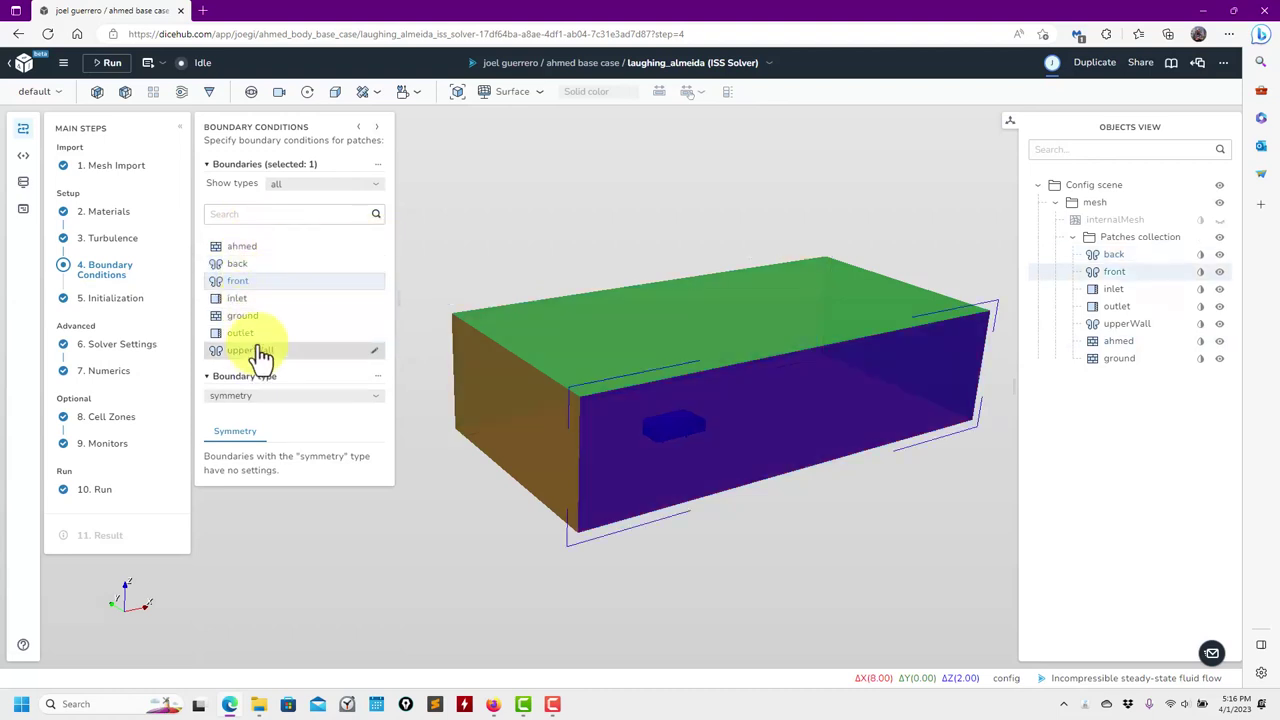
pyautogui.click(252, 350)
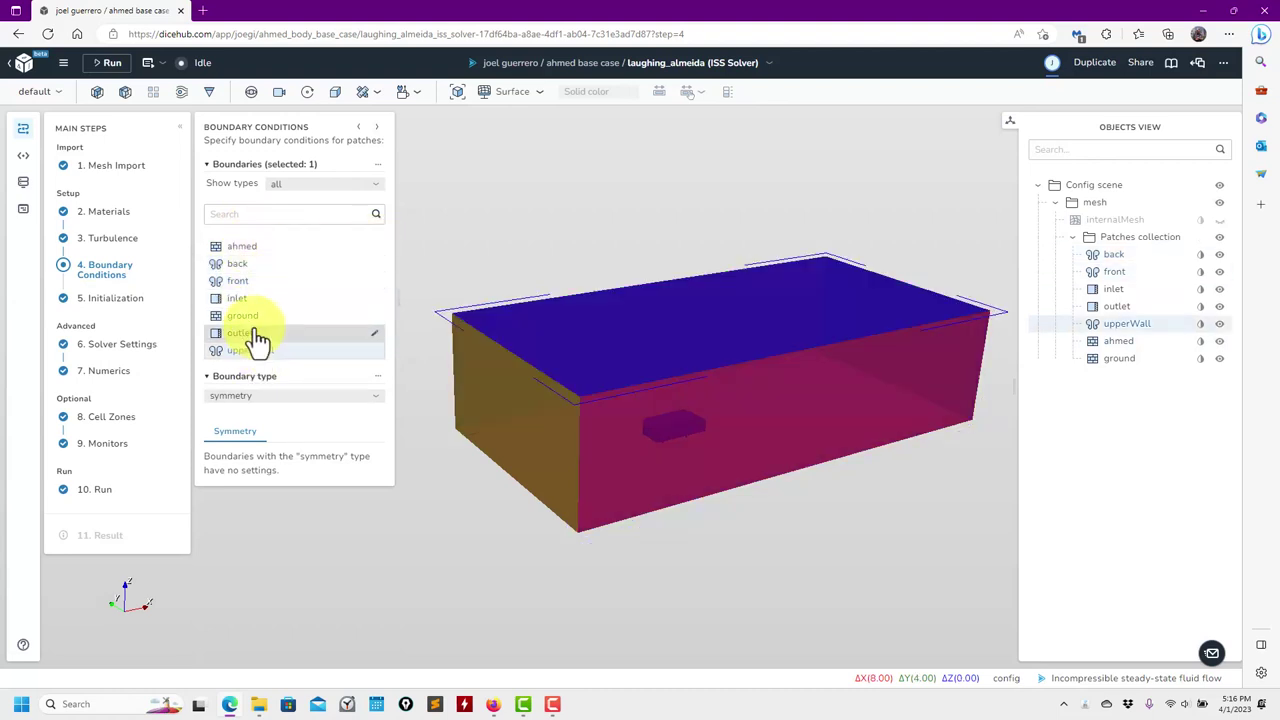
pyautogui.click(117, 302)
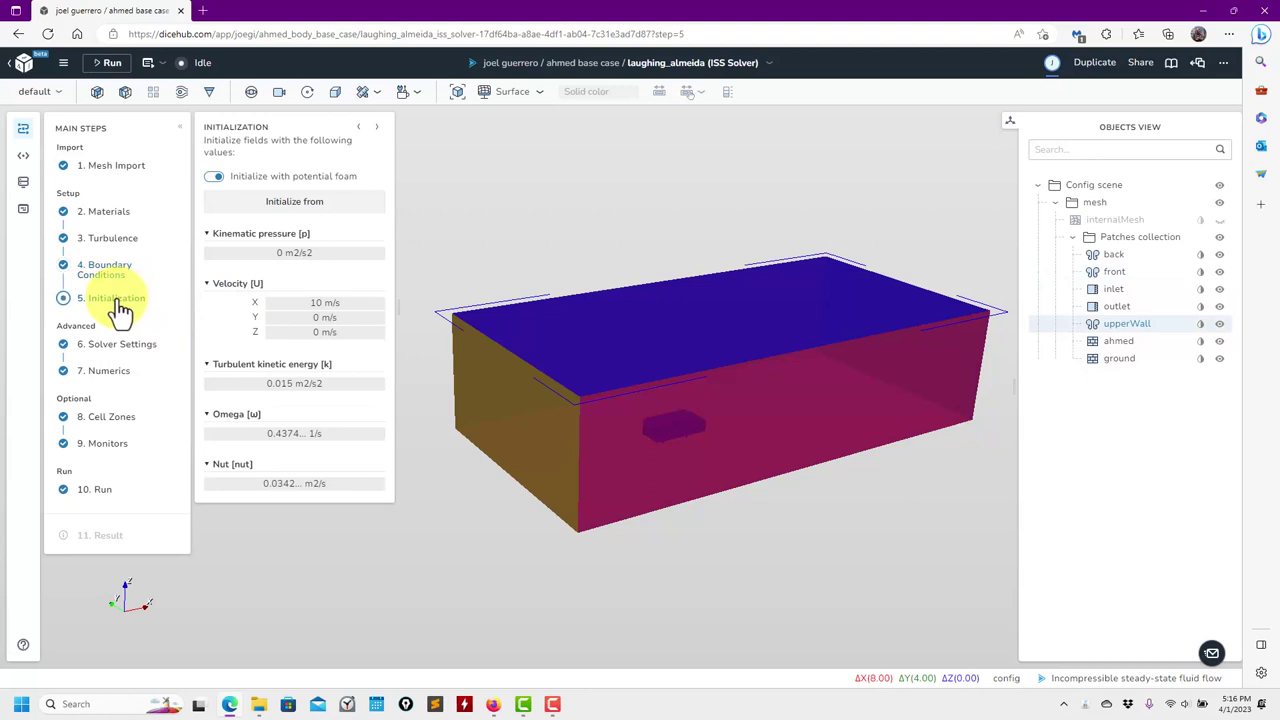
# - Filter the boundary list by turning off wedge, empty, symmetryPlane and wall, toggle the filters, and restore all types
pyautogui.click(106, 274)
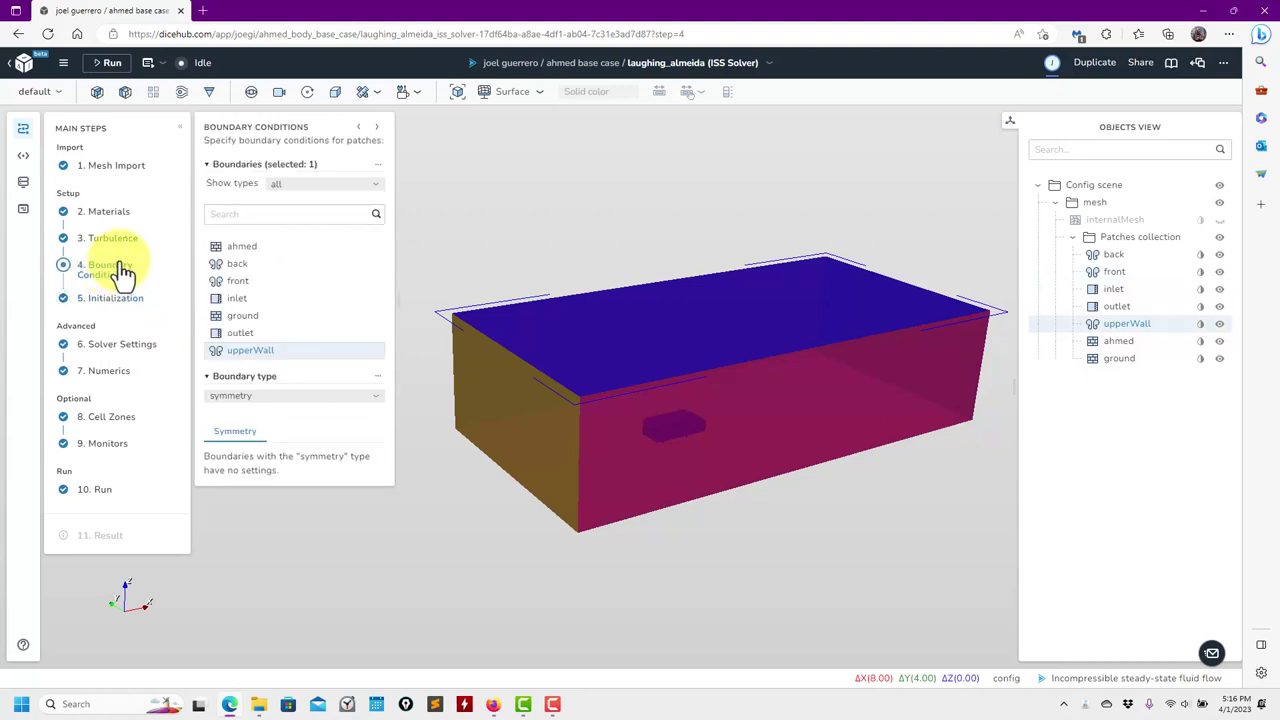
pyautogui.click(238, 218)
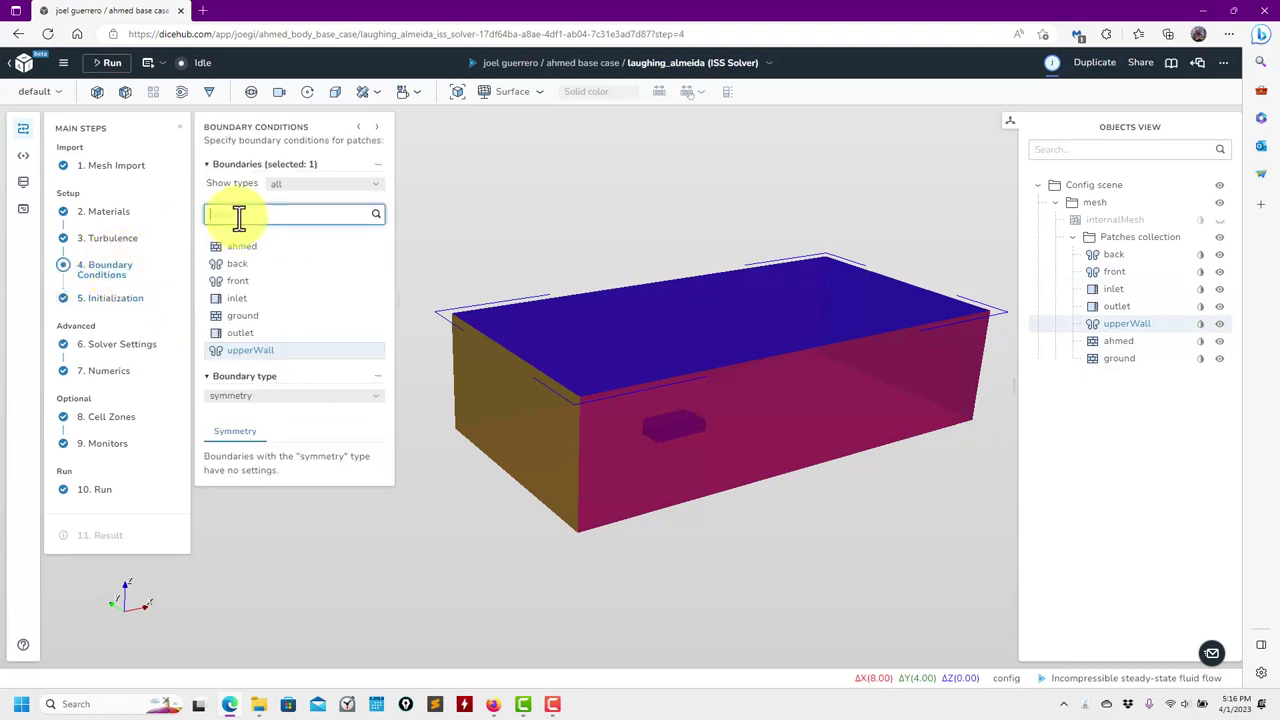
pyautogui.click(348, 184)
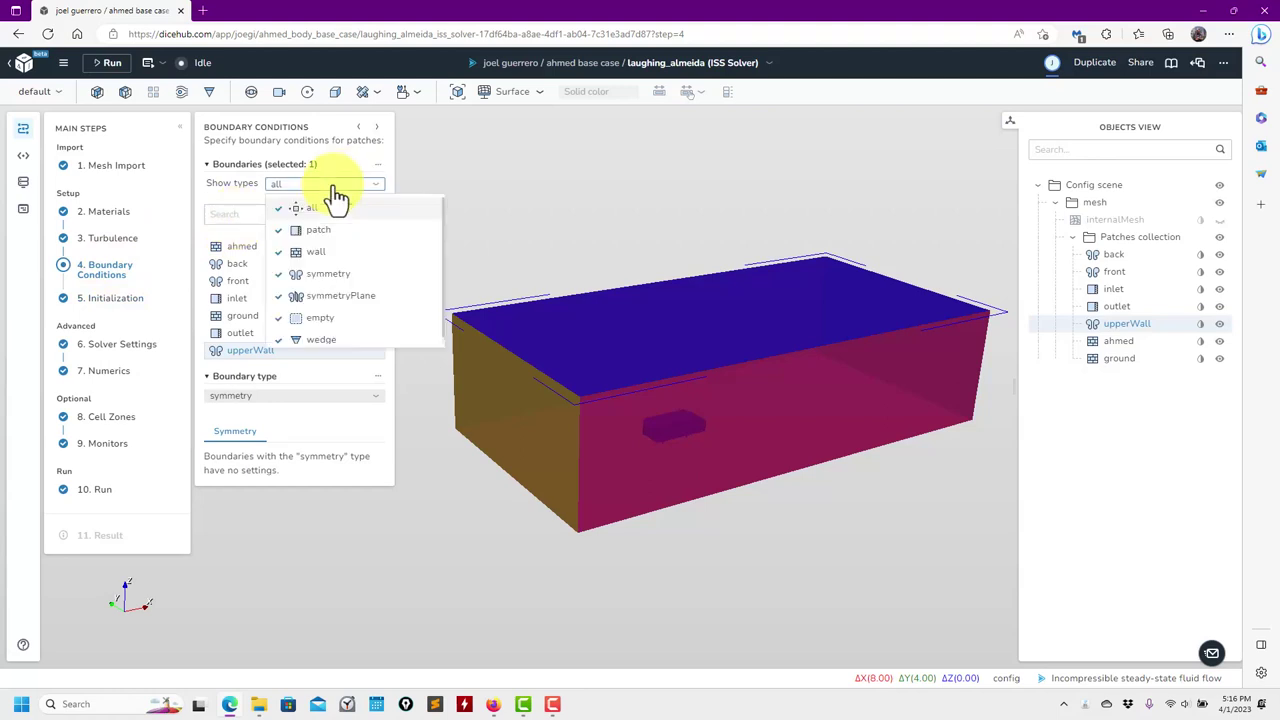
pyautogui.click(330, 340)
pyautogui.click(330, 317)
pyautogui.click(335, 296)
pyautogui.click(318, 252)
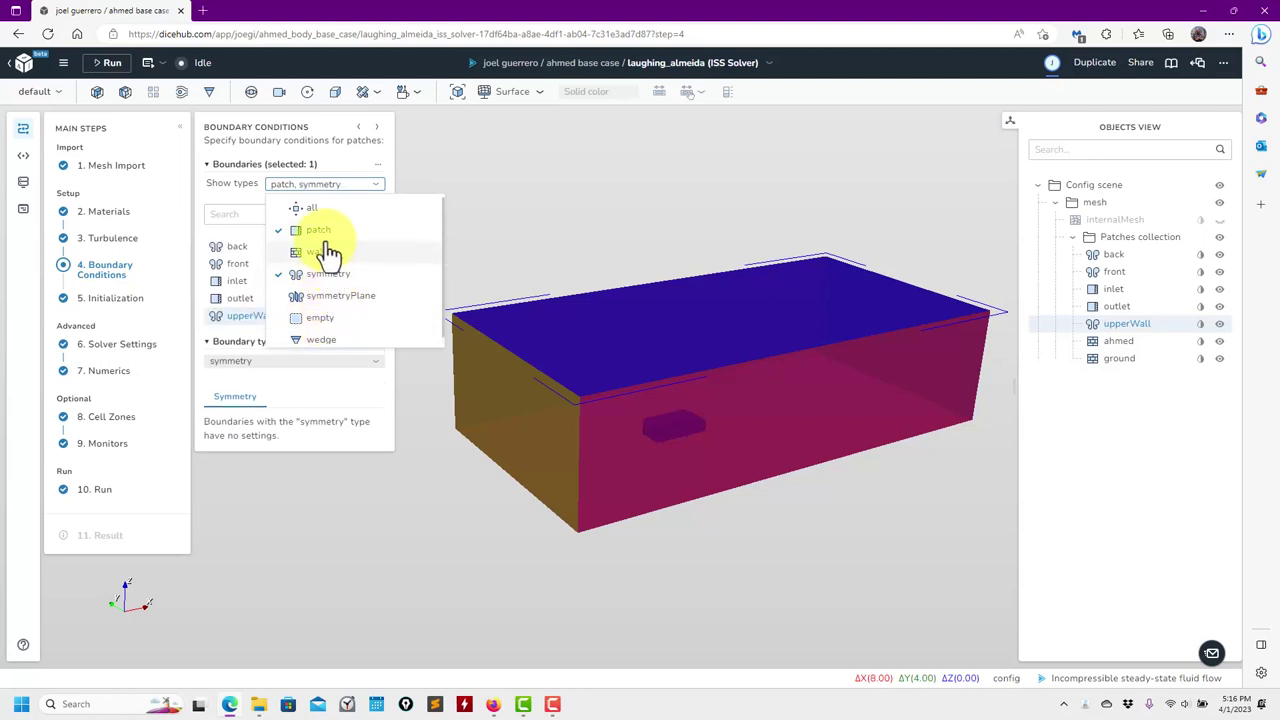
pyautogui.click(318, 230)
pyautogui.click(318, 230)
pyautogui.click(308, 210)
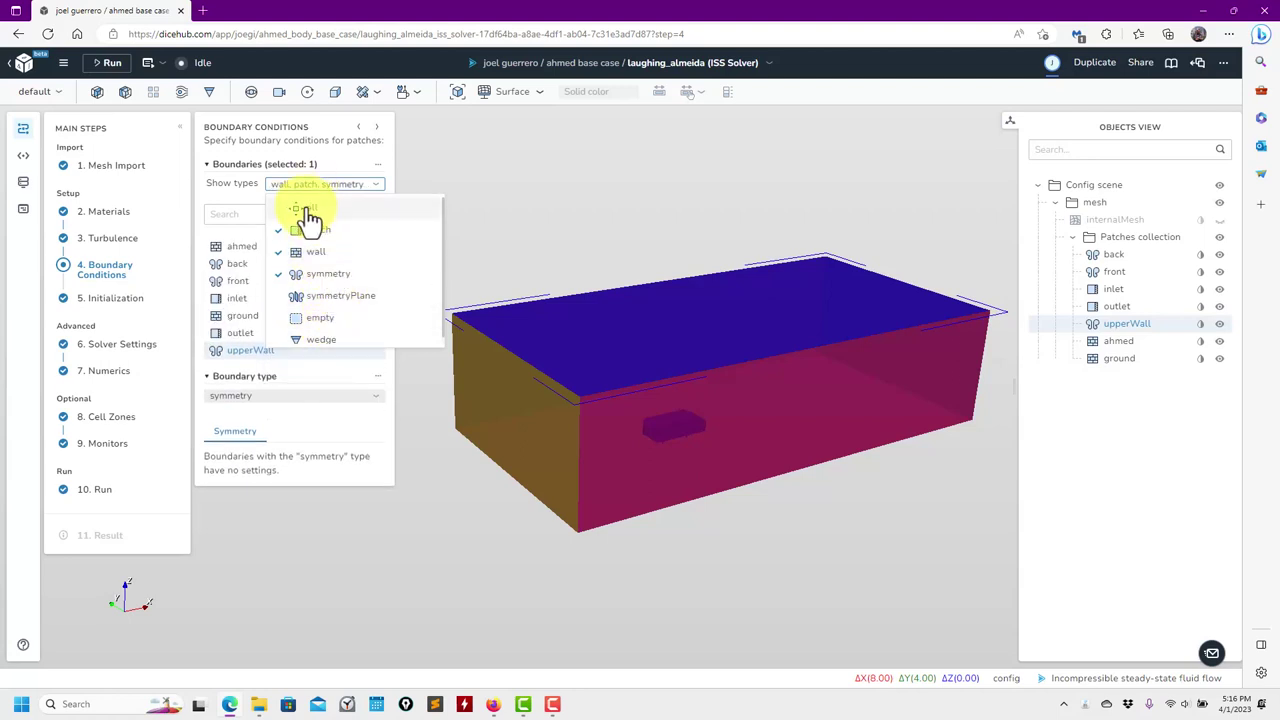
# - Search the boundary list for "in" and clear the search
pyautogui.click(240, 214)
pyautogui.write('in')
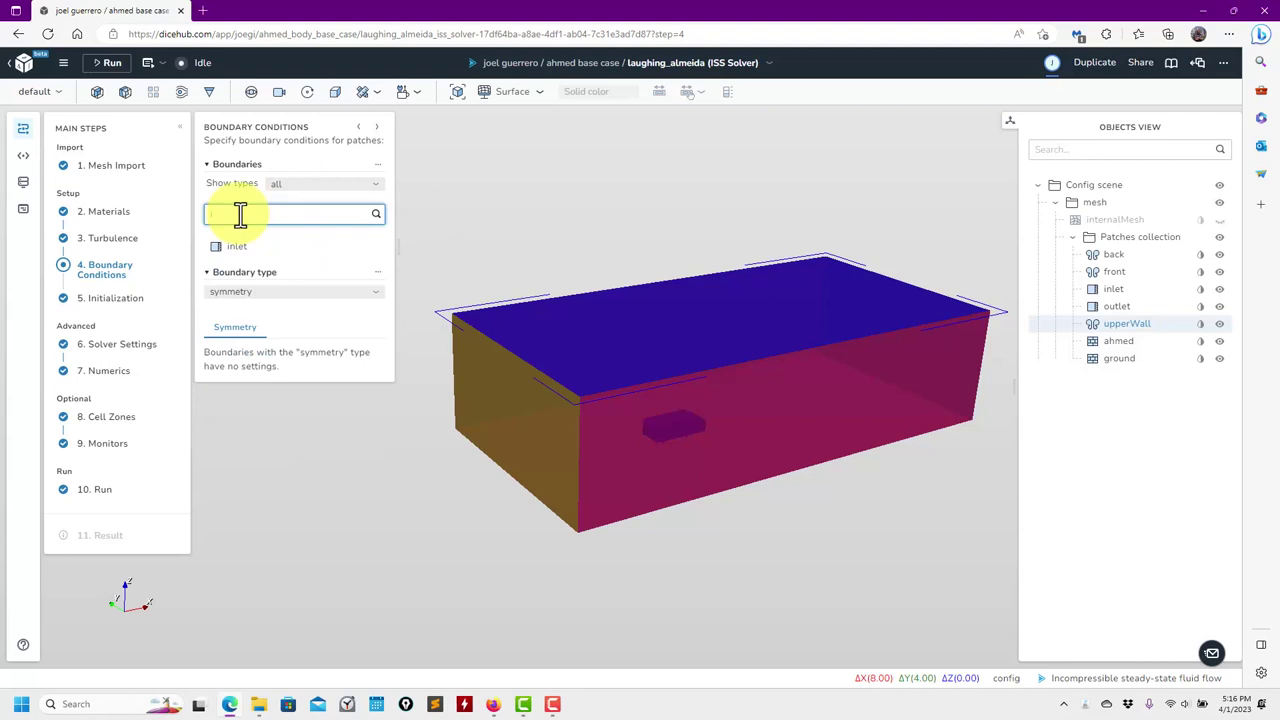
pyautogui.press('BackSpace')
pyautogui.press('BackSpace')
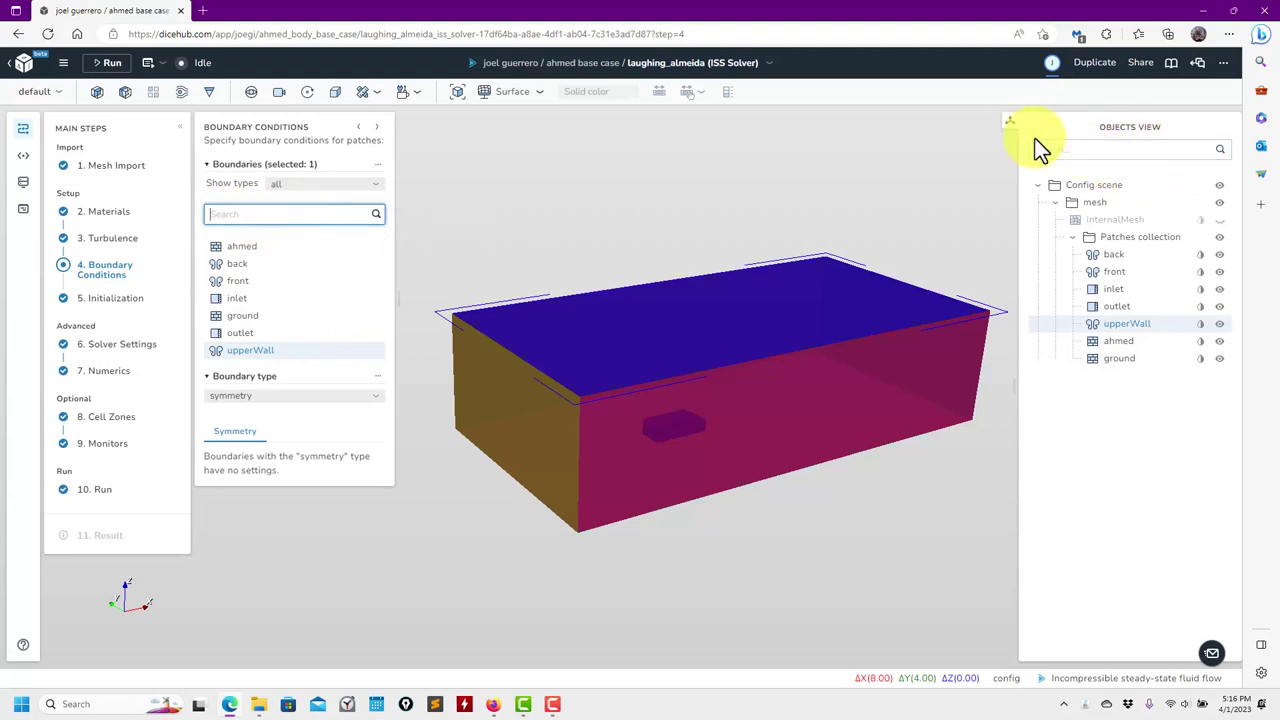
# - Review the field initialization values, turning initialization with potential foam off and back on
pyautogui.click(86, 298)
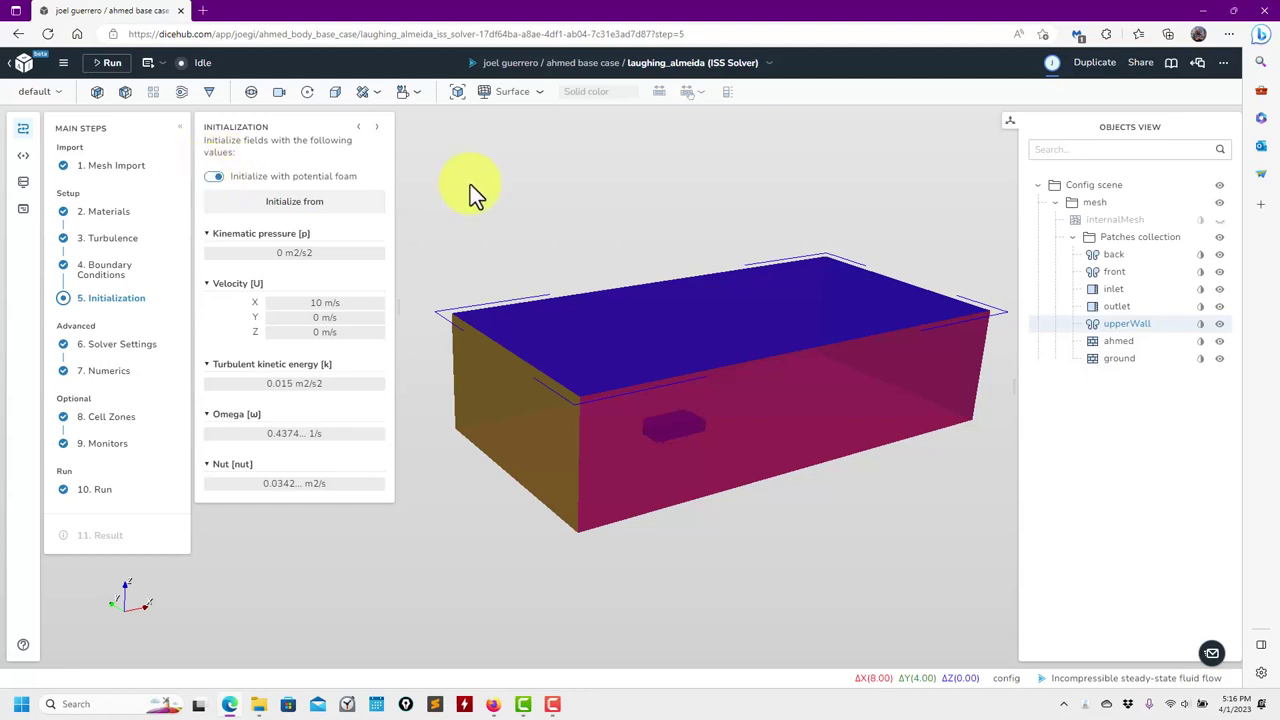
pyautogui.click(212, 177)
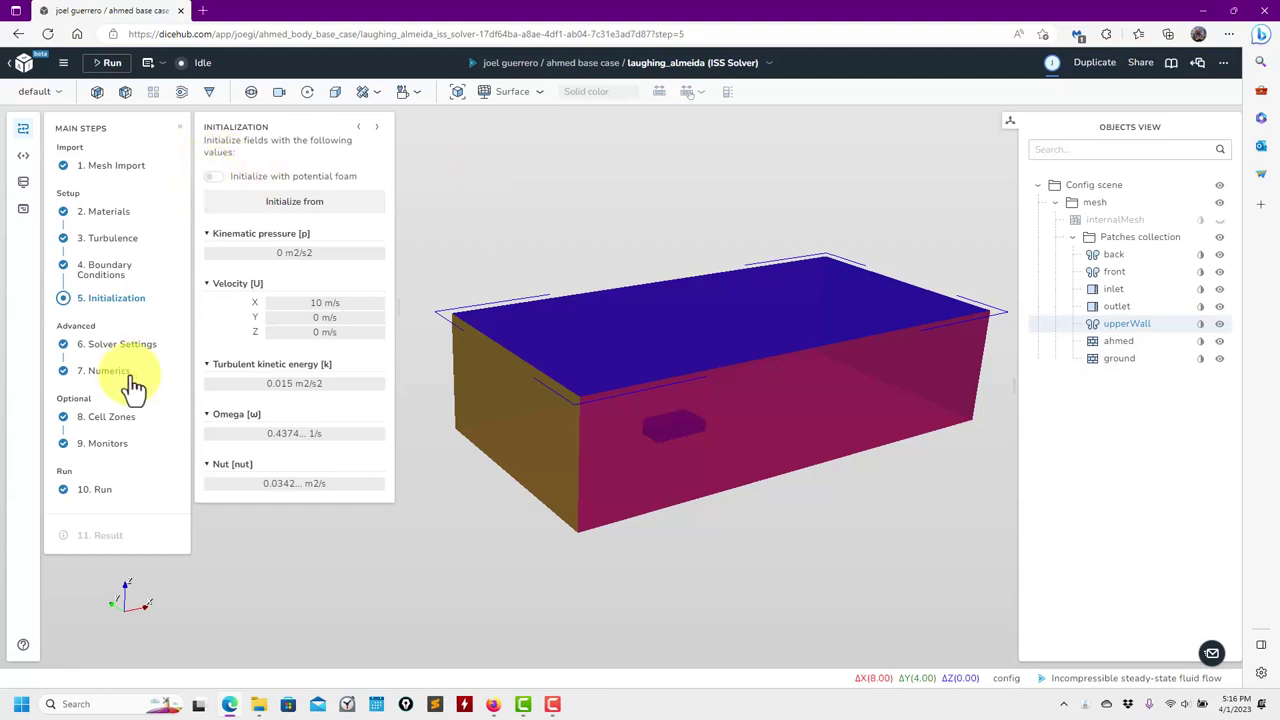
pyautogui.click(222, 170)
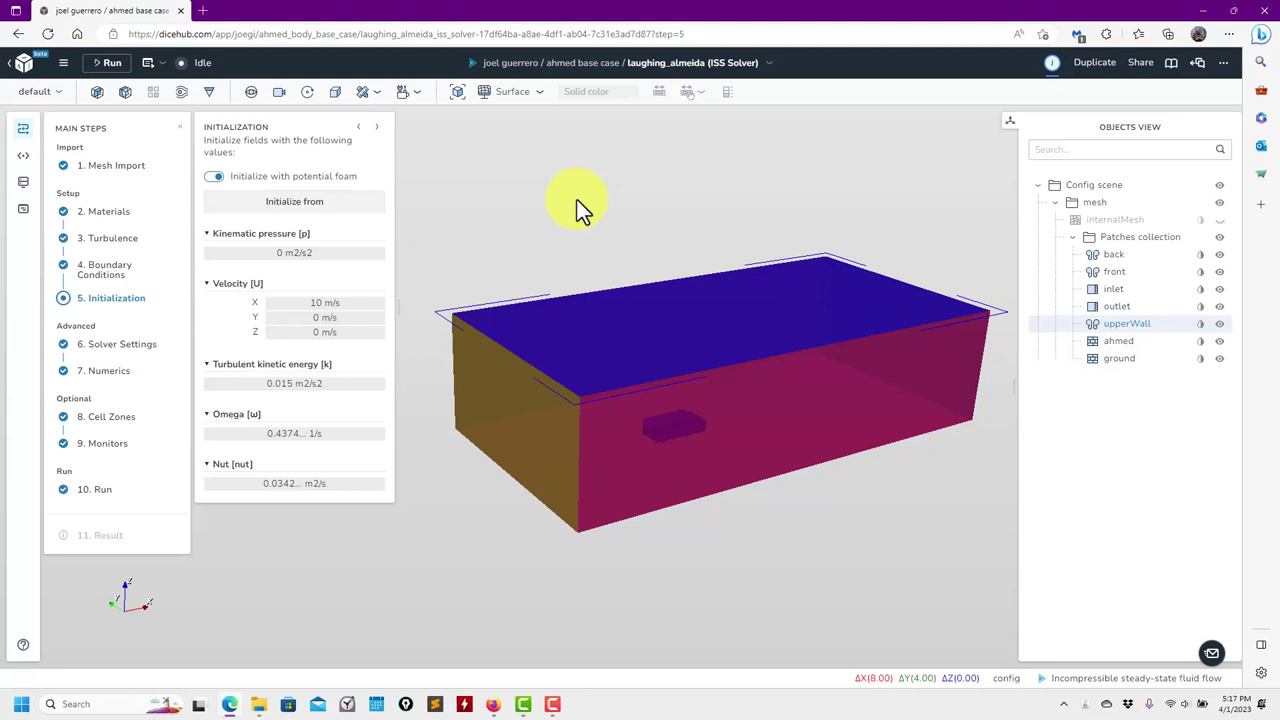
# - Review the Solver Settings, Numerics, Cell Zones and Monitors stages, briefly showing the advanced configuration mode of the numerical schemes
pyautogui.click(100, 352)
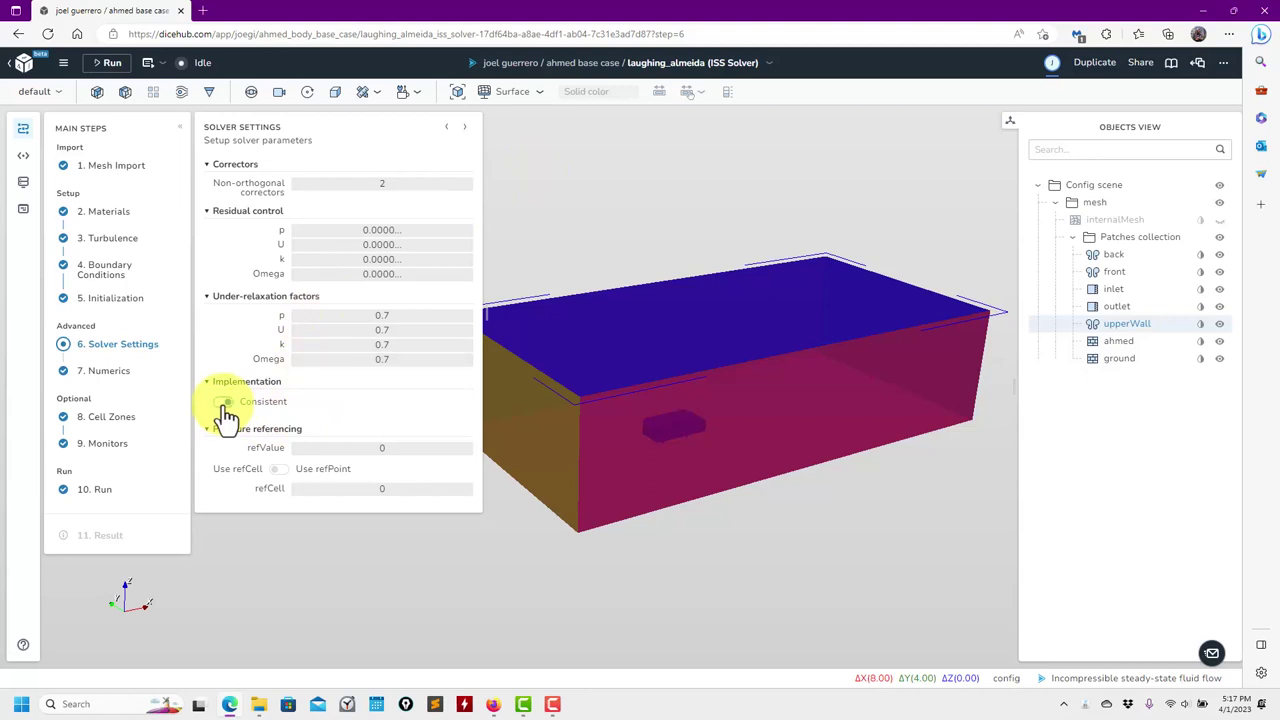
pyautogui.click(105, 377)
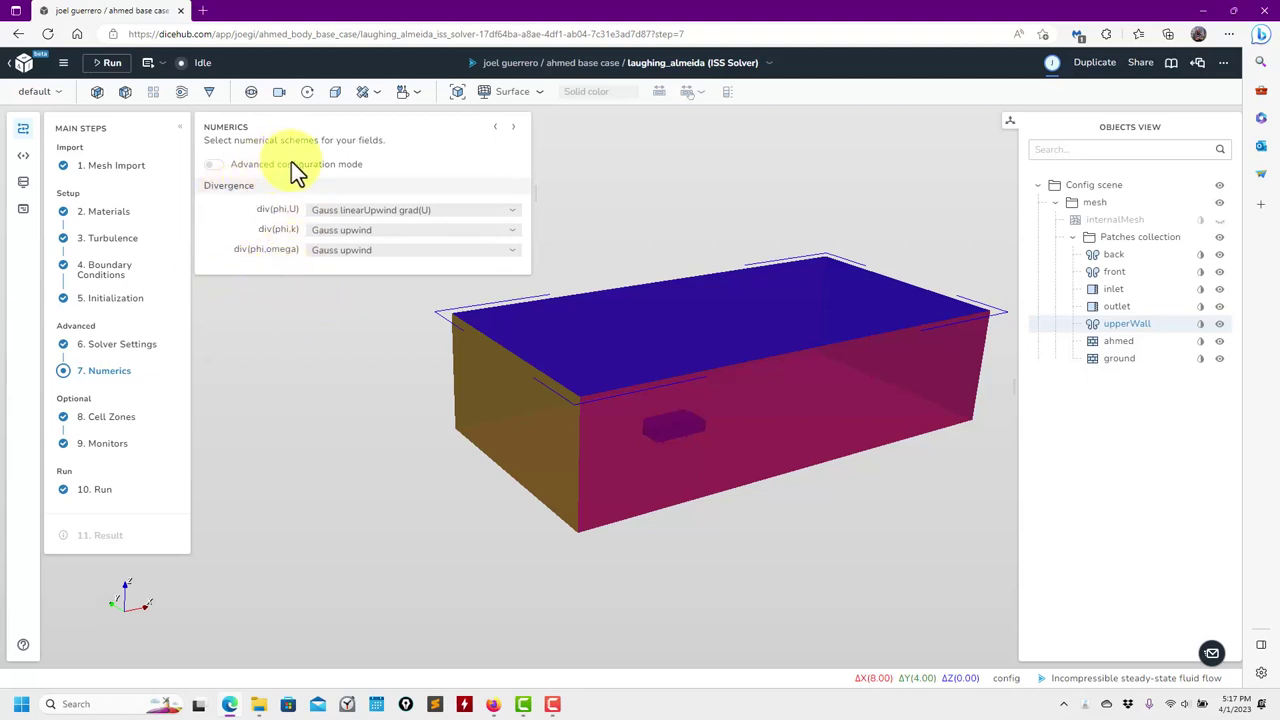
pyautogui.click(215, 168)
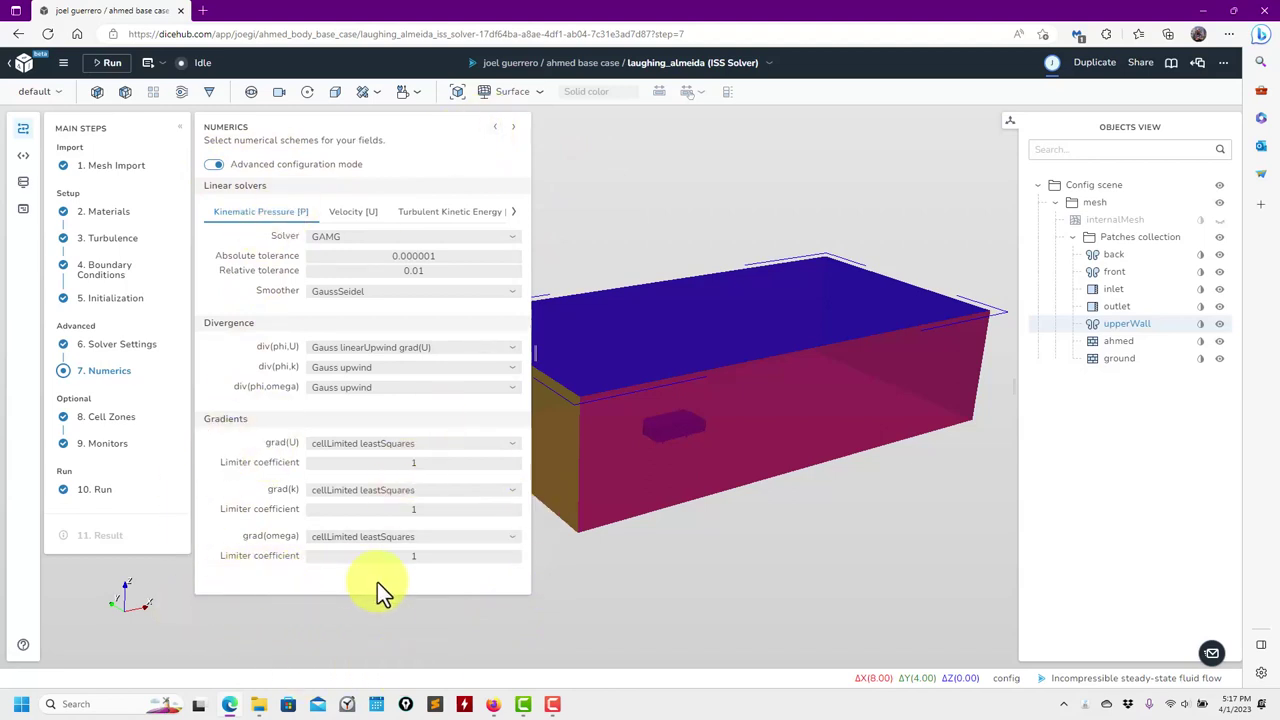
pyautogui.click(215, 166)
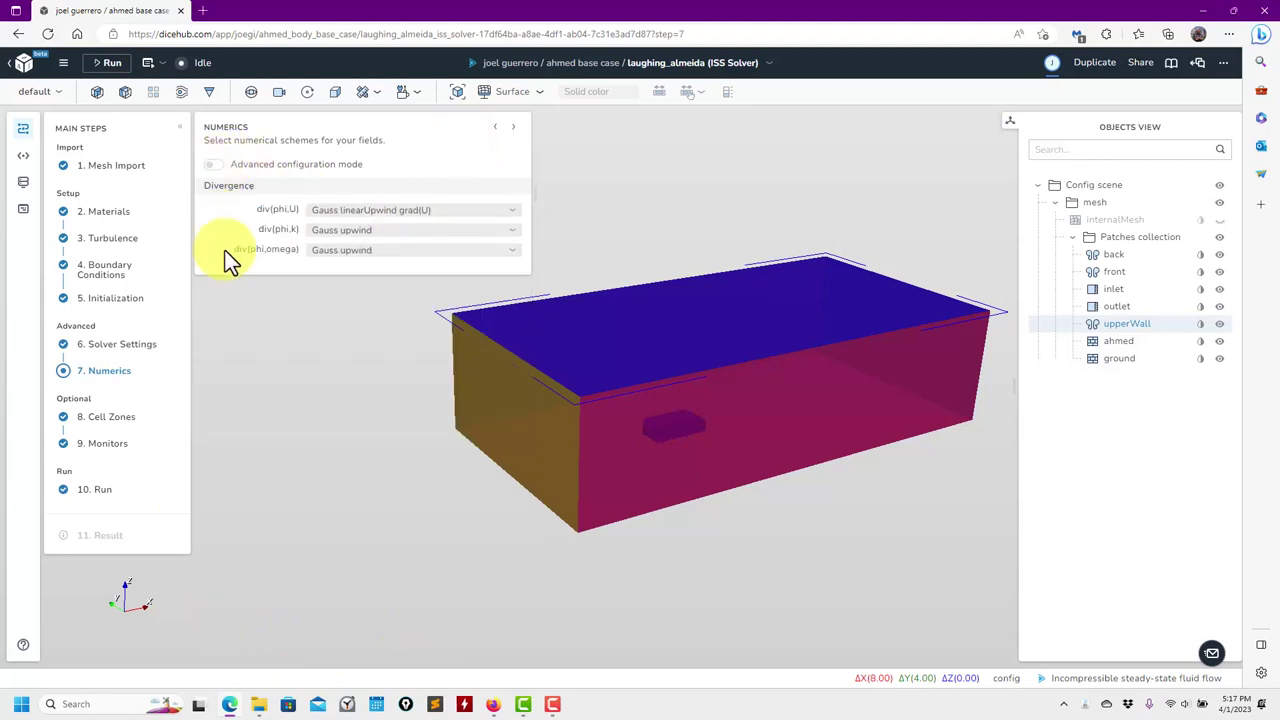
pyautogui.click(118, 418)
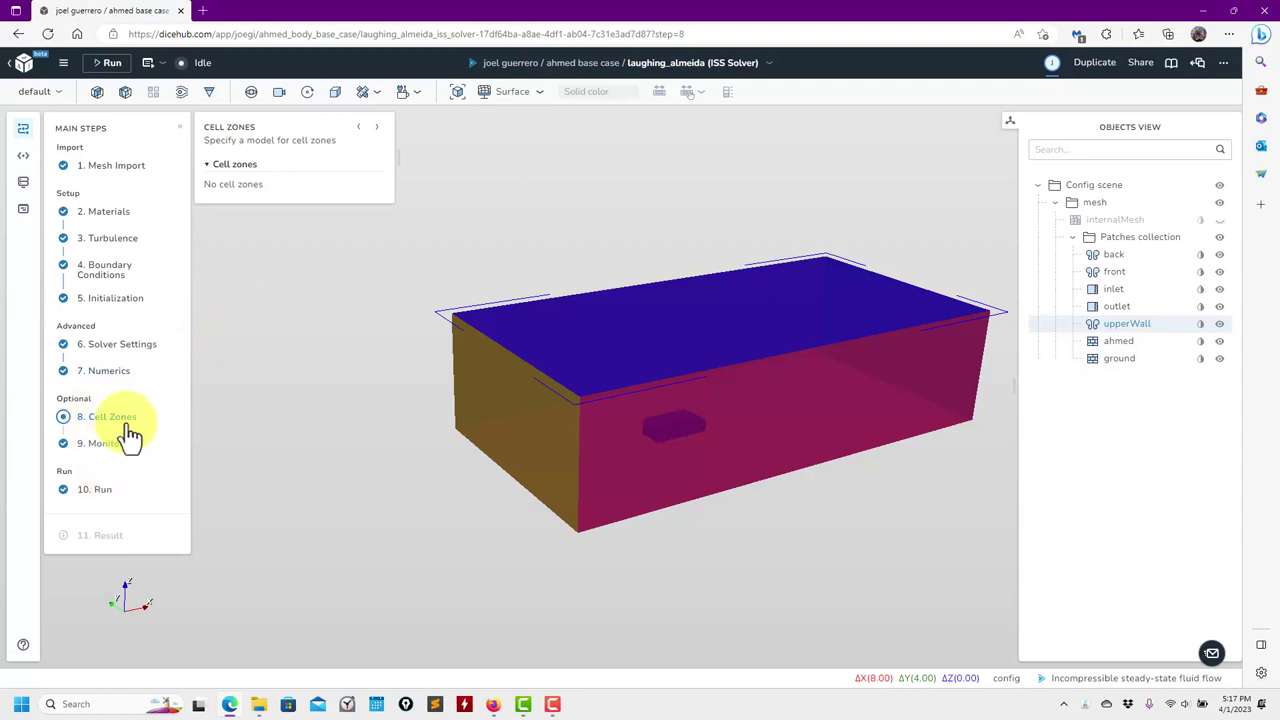
pyautogui.click(116, 446)
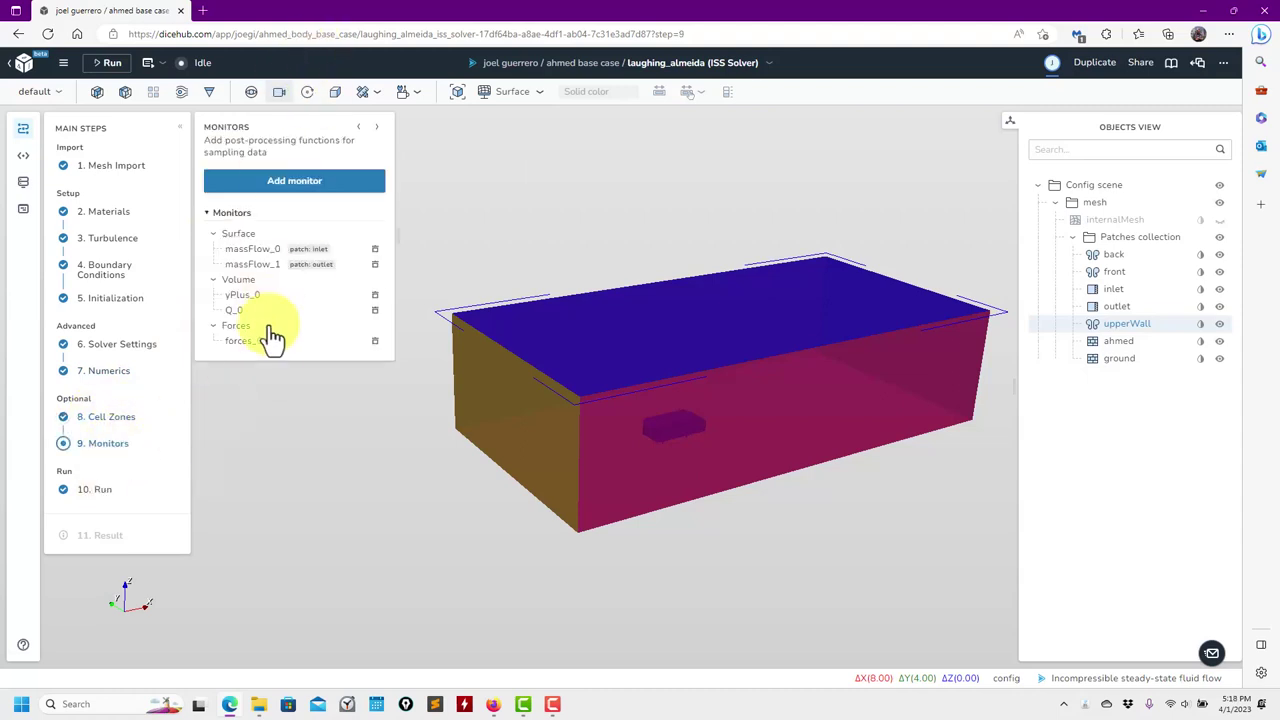
# - Select the dh1_4x CPU machine for the run
pyautogui.click(110, 495)
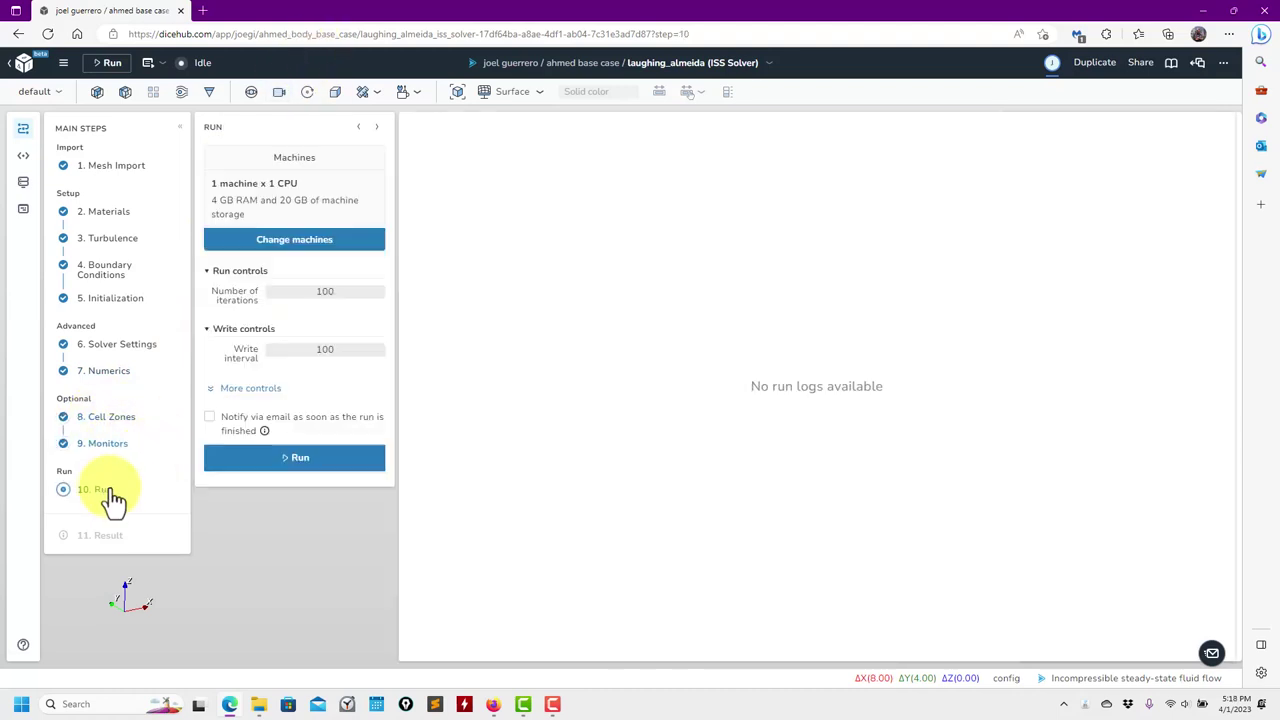
pyautogui.click(322, 244)
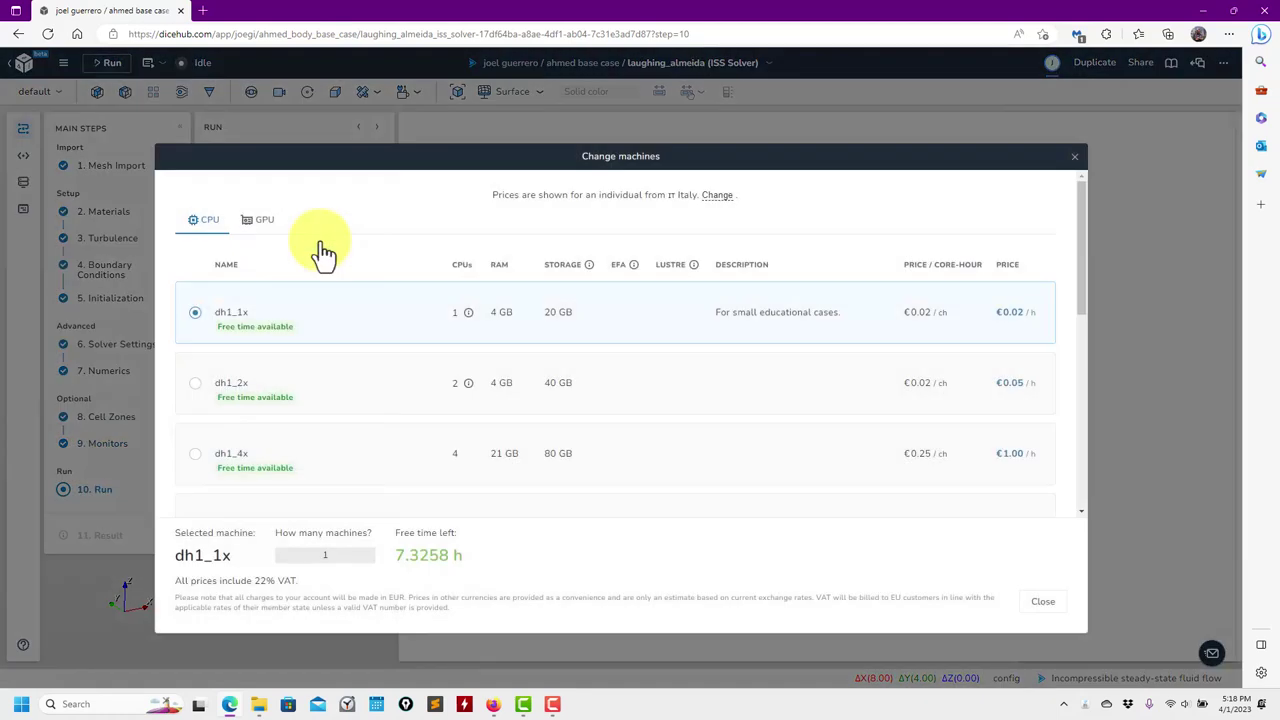
pyautogui.click(198, 456)
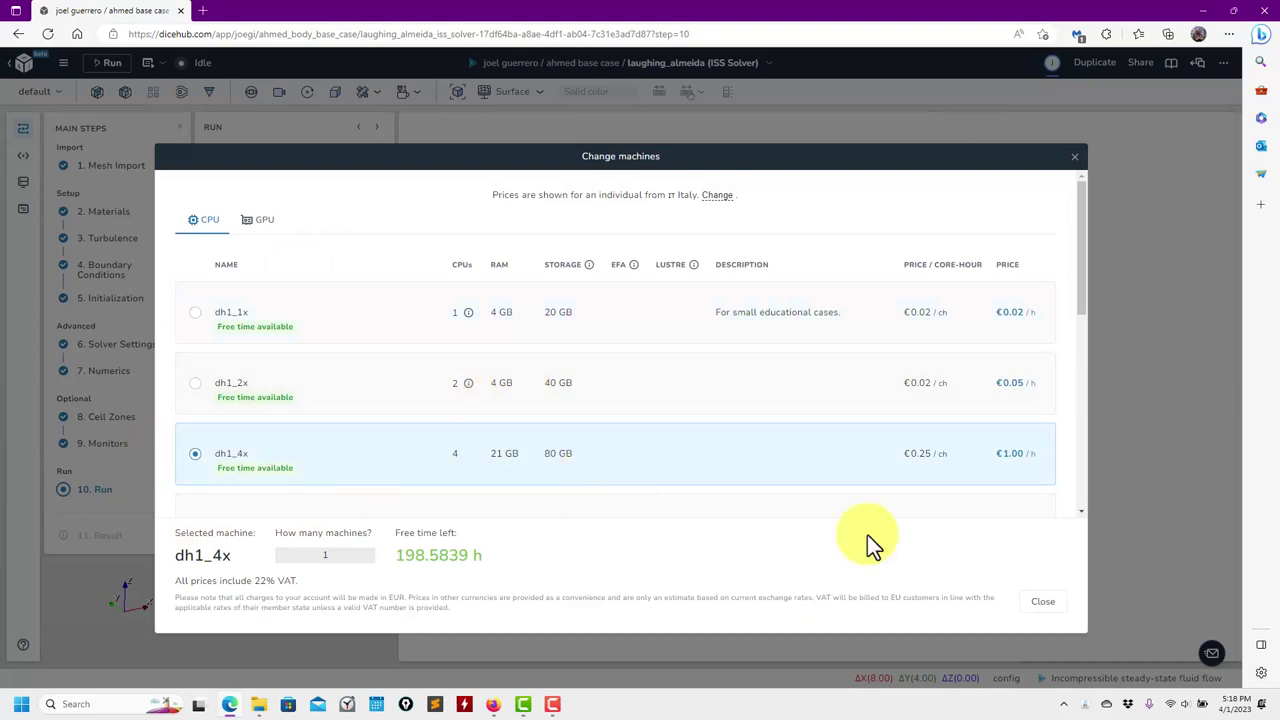
pyautogui.click(1043, 601)
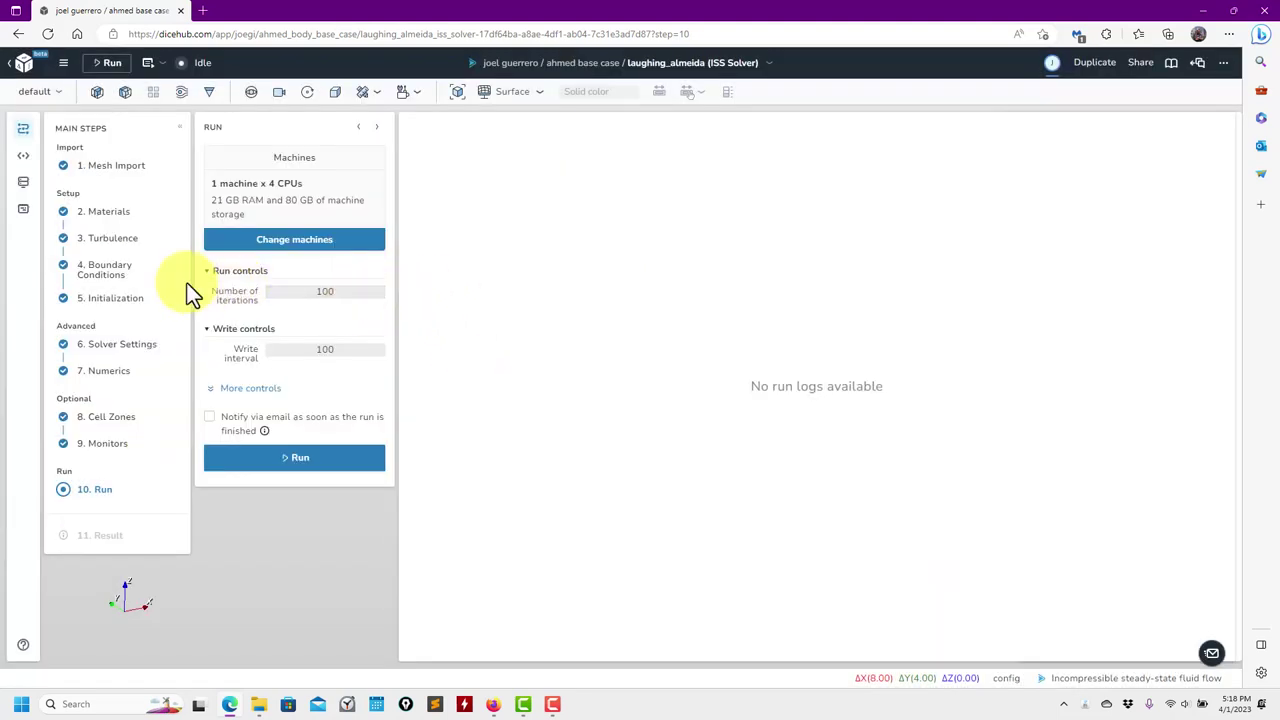
# - Set the number of iterations for the run to 10000
pyautogui.click(320, 290)
pyautogui.moveTo(329, 291)
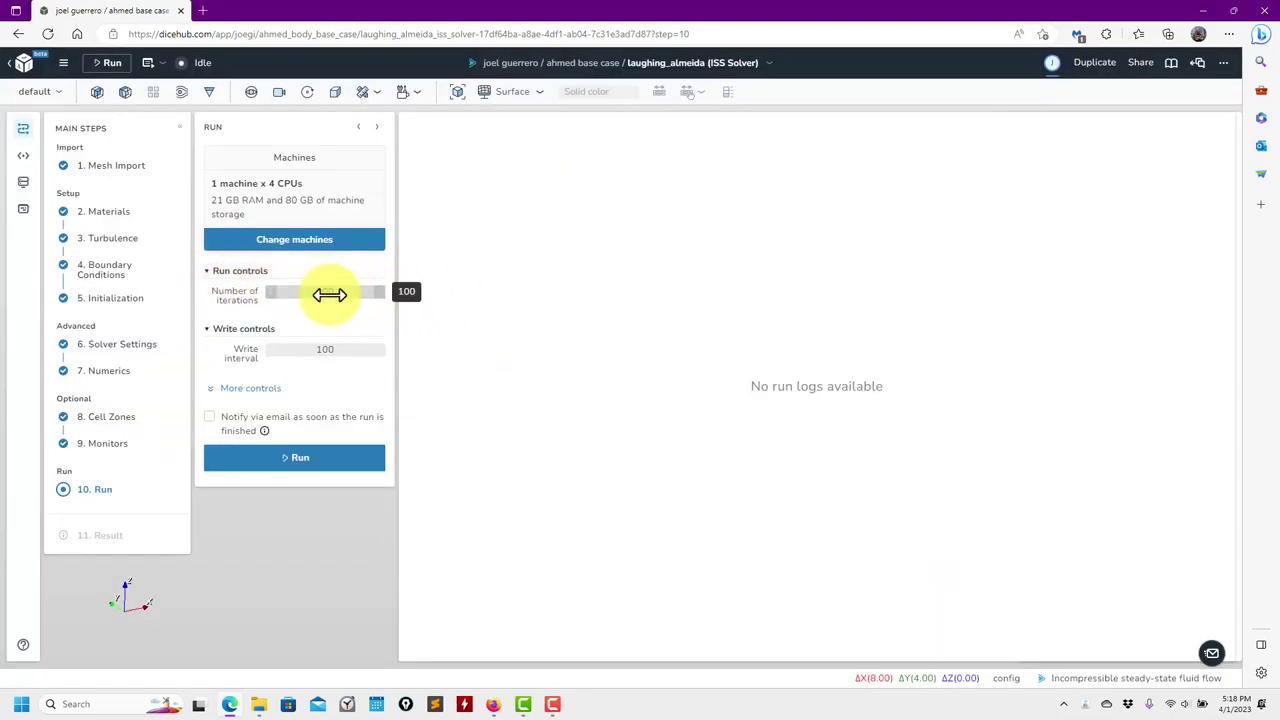
pyautogui.doubleClick(330, 291)
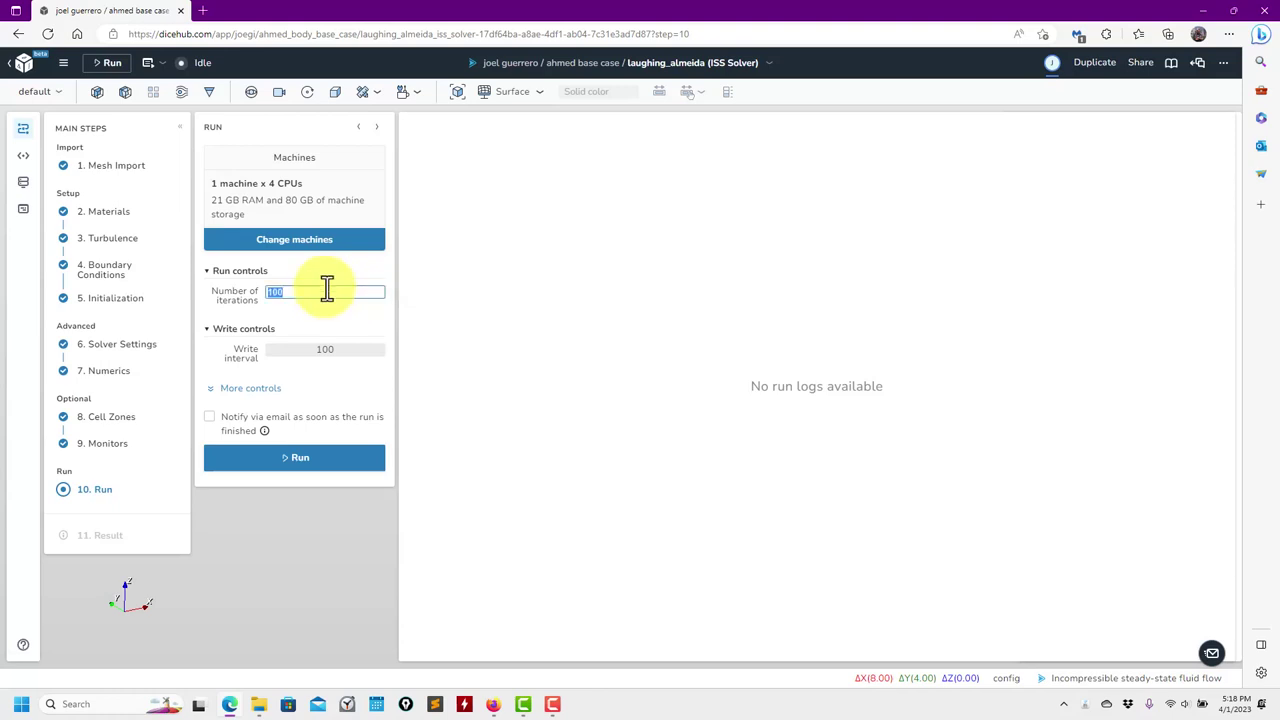
pyautogui.press('BackSpace')
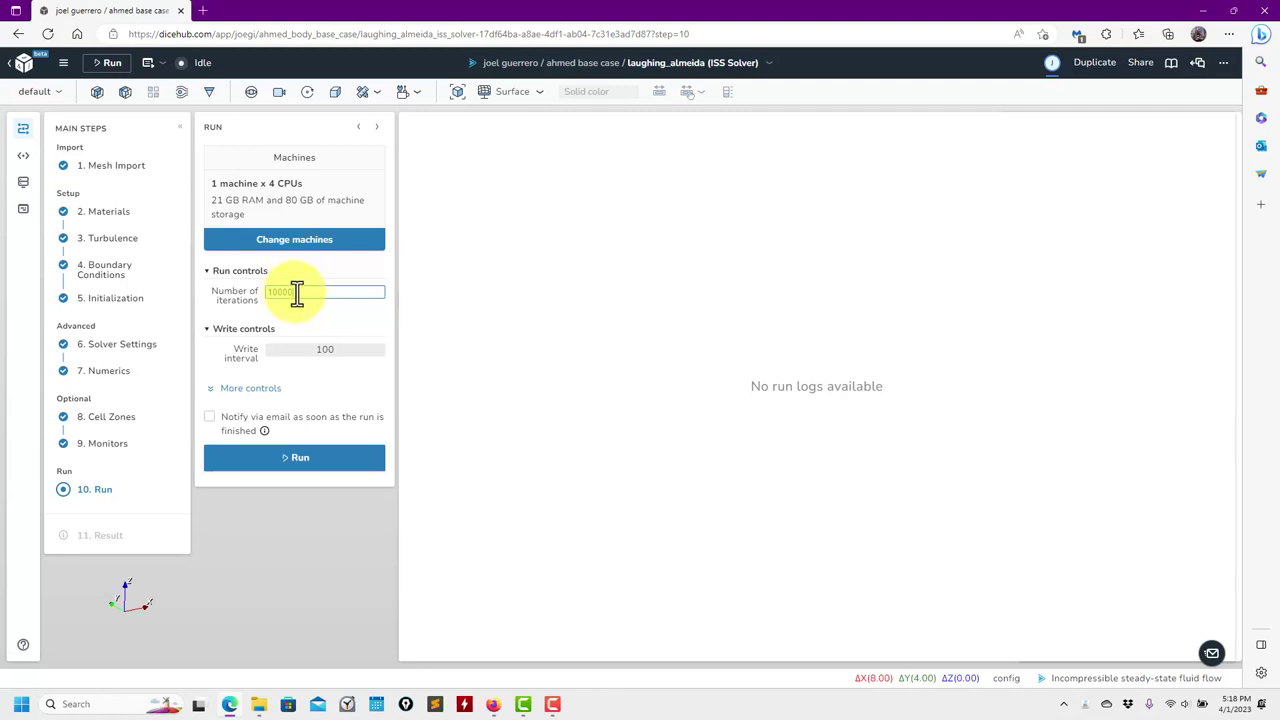
pyautogui.moveTo(297, 292); pyautogui.dragTo(256, 291)
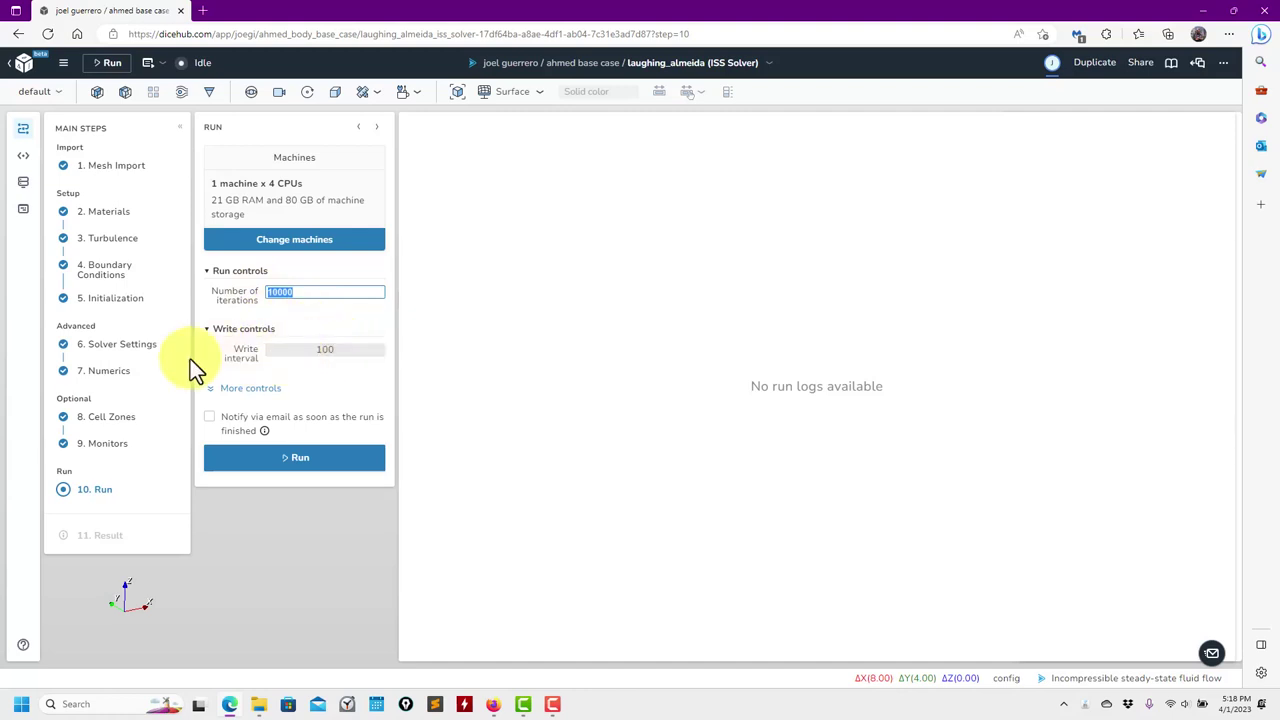
# - Recheck the residual controls and the monitors, and inspect the additional run controls before collapsing them again
pyautogui.click(124, 346)
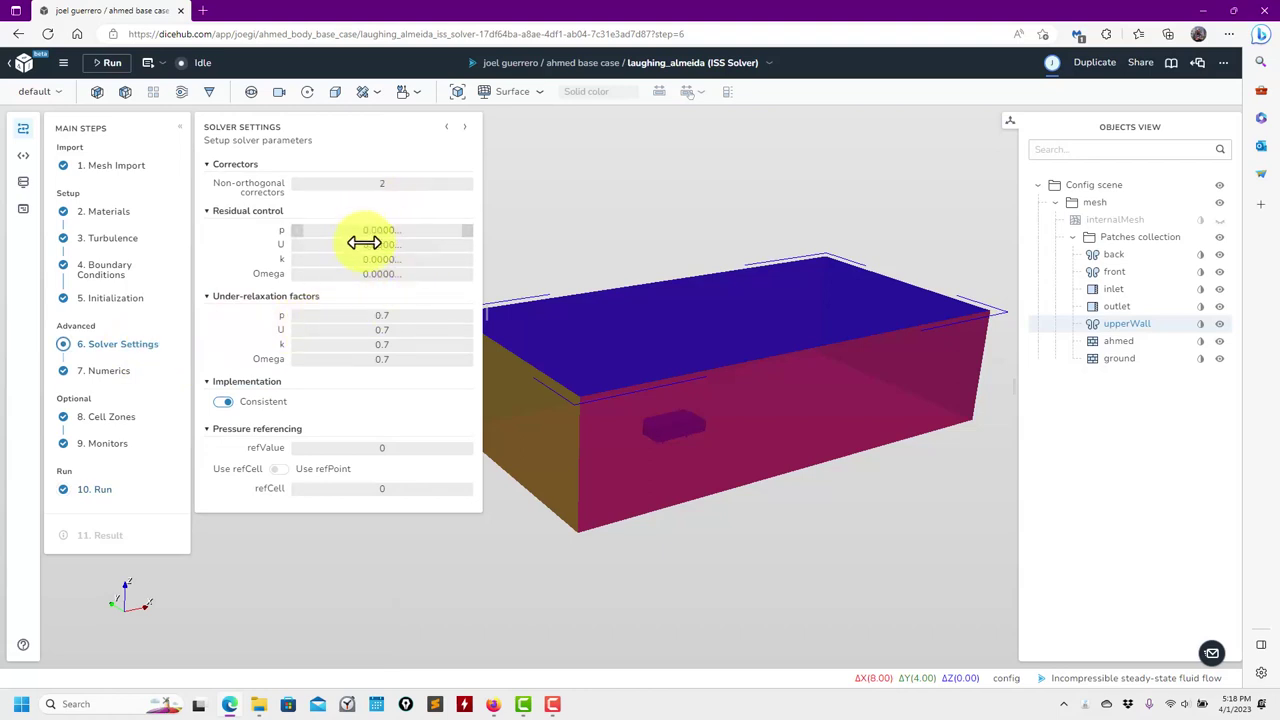
pyautogui.click(110, 446)
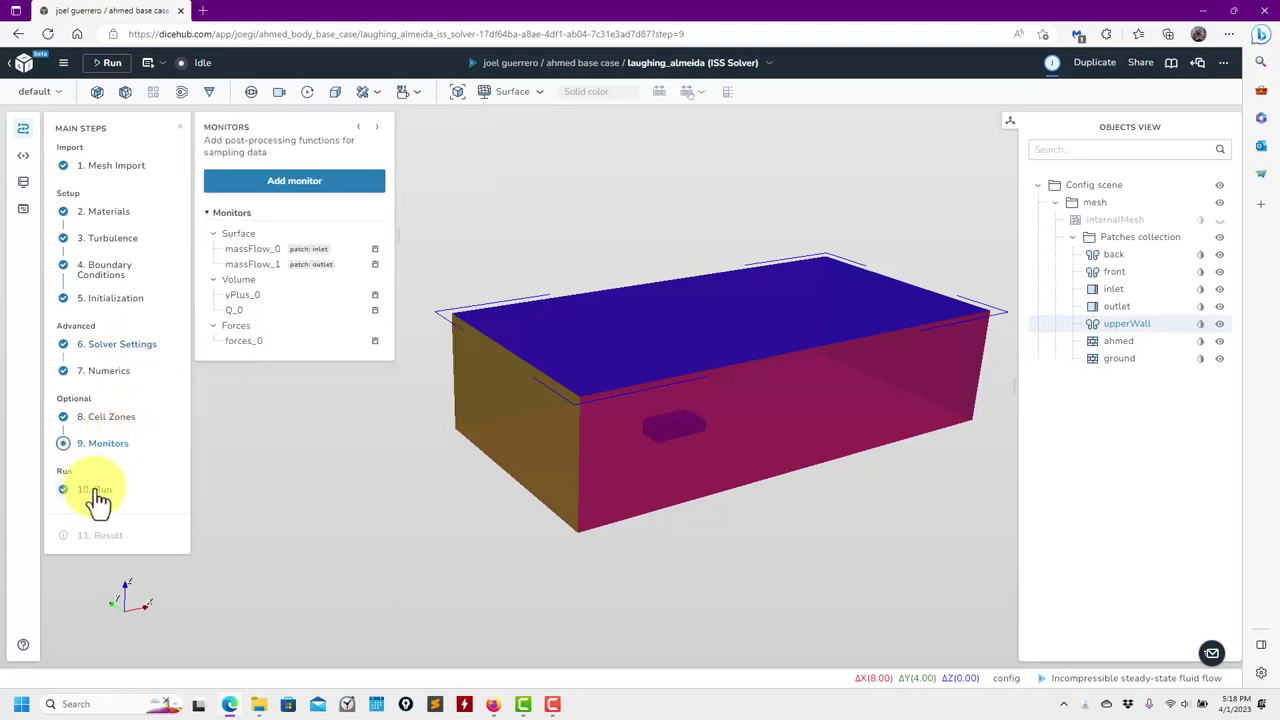
pyautogui.click(95, 489)
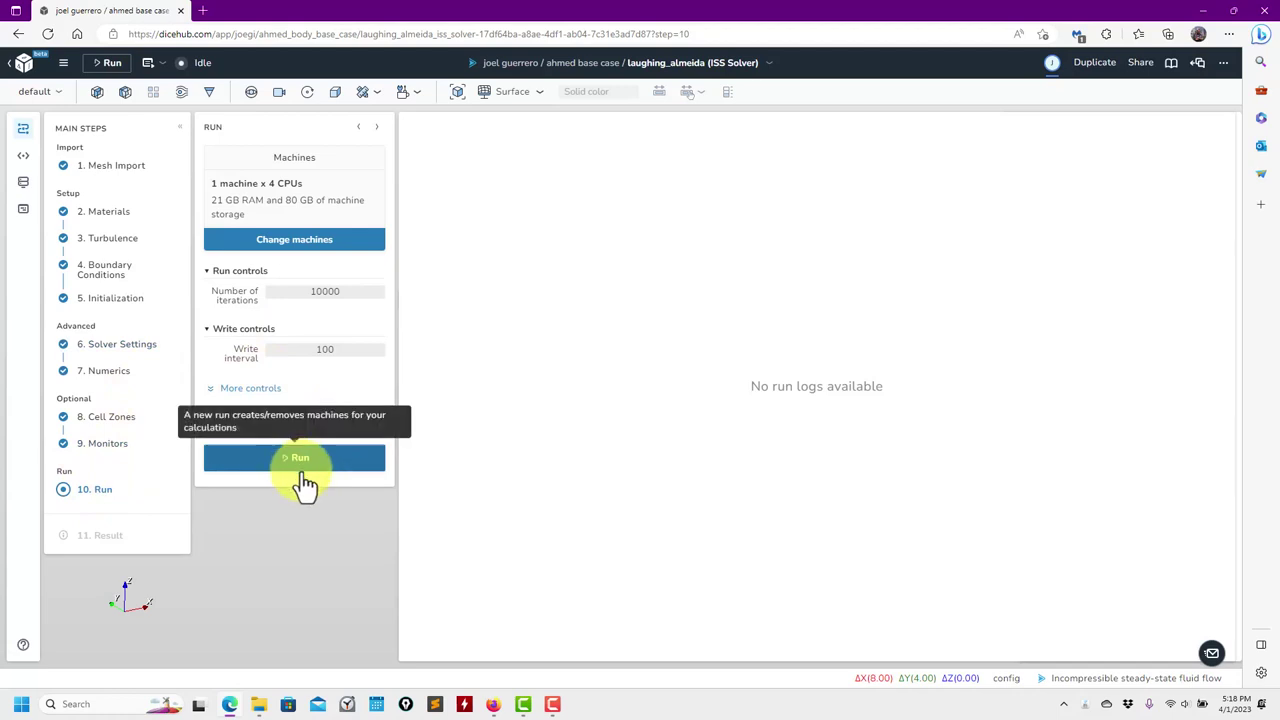
pyautogui.click(251, 388)
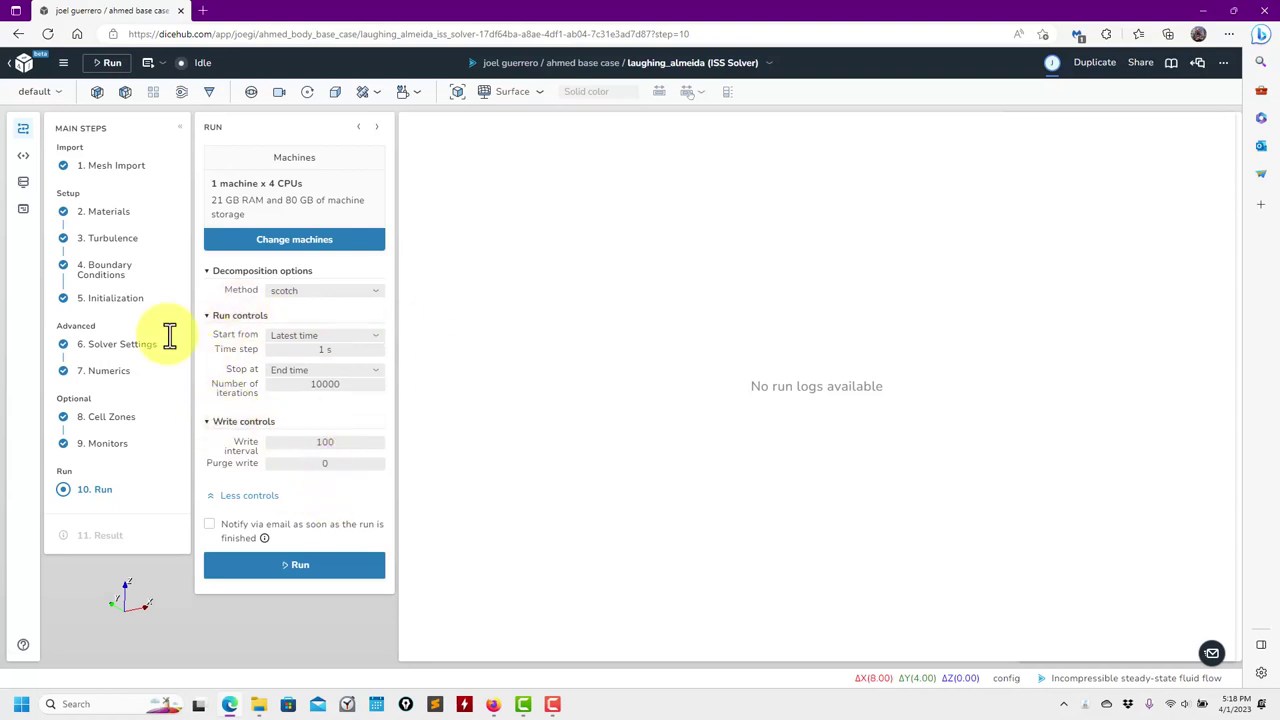
pyautogui.click(240, 491)
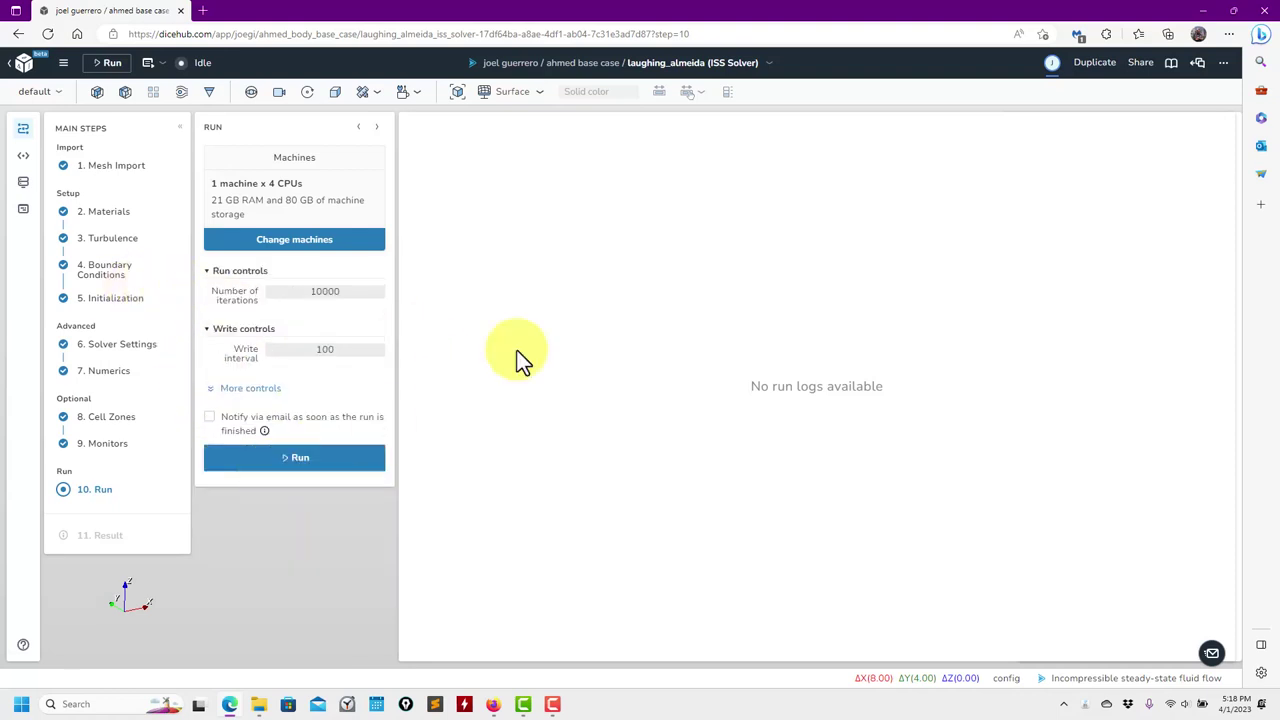
# - Start the solver run and dismiss the start notification
pyautogui.moveTo(272, 436)
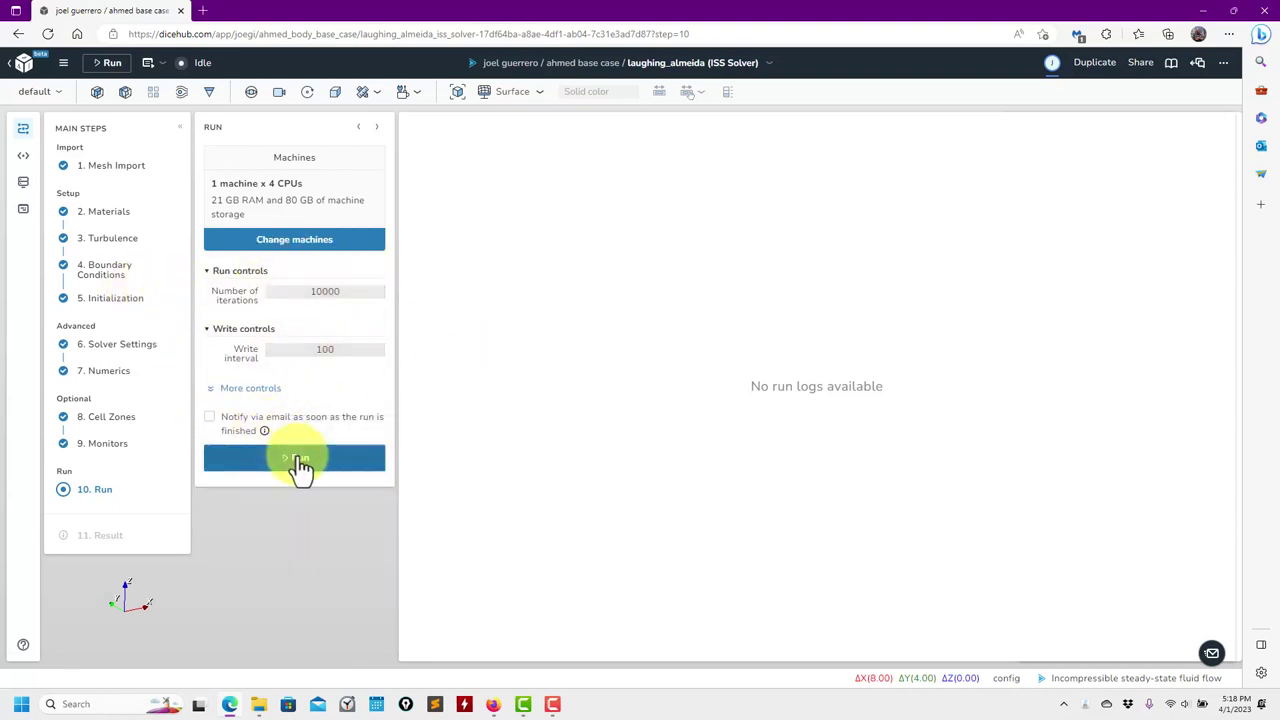
pyautogui.click(302, 464)
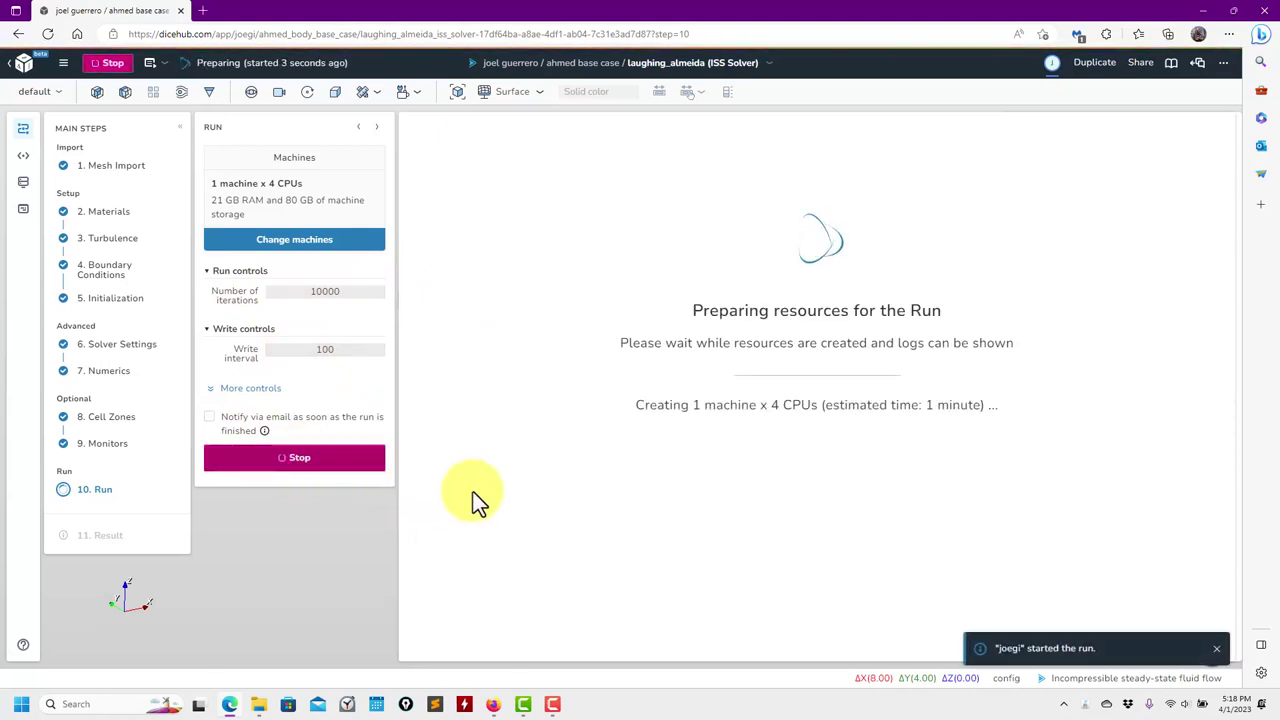
pyautogui.click(1217, 650)
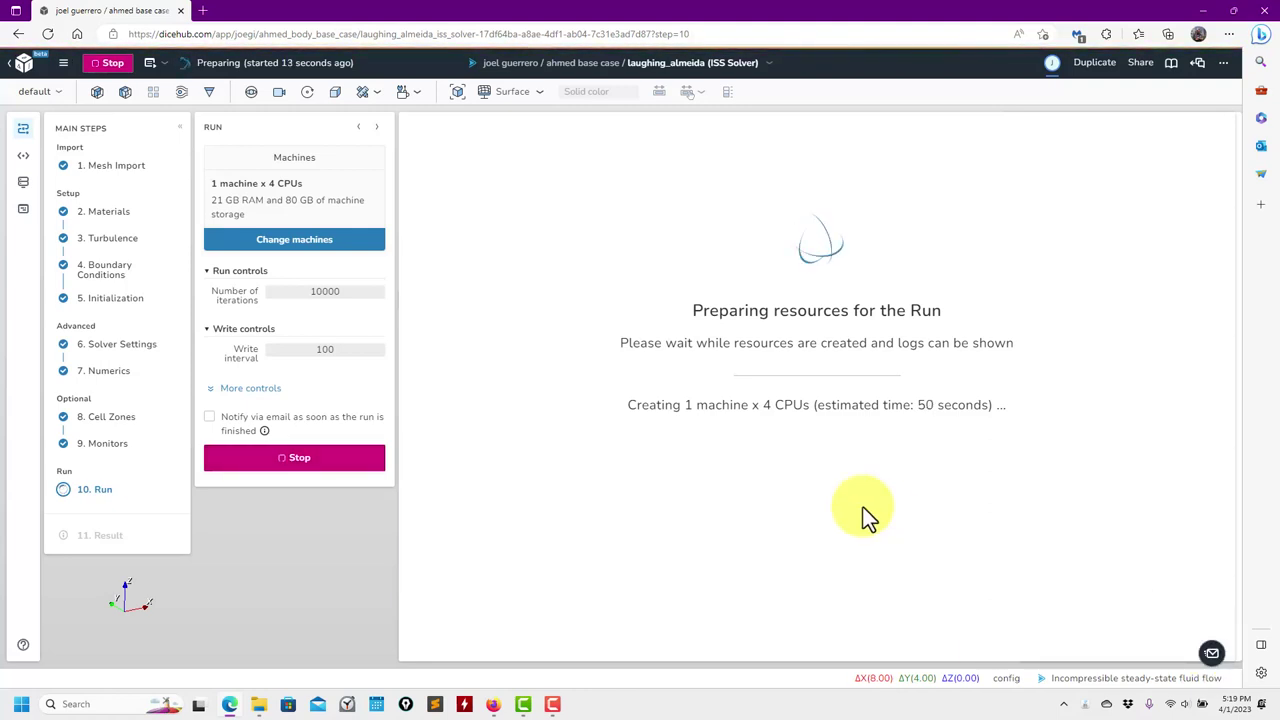
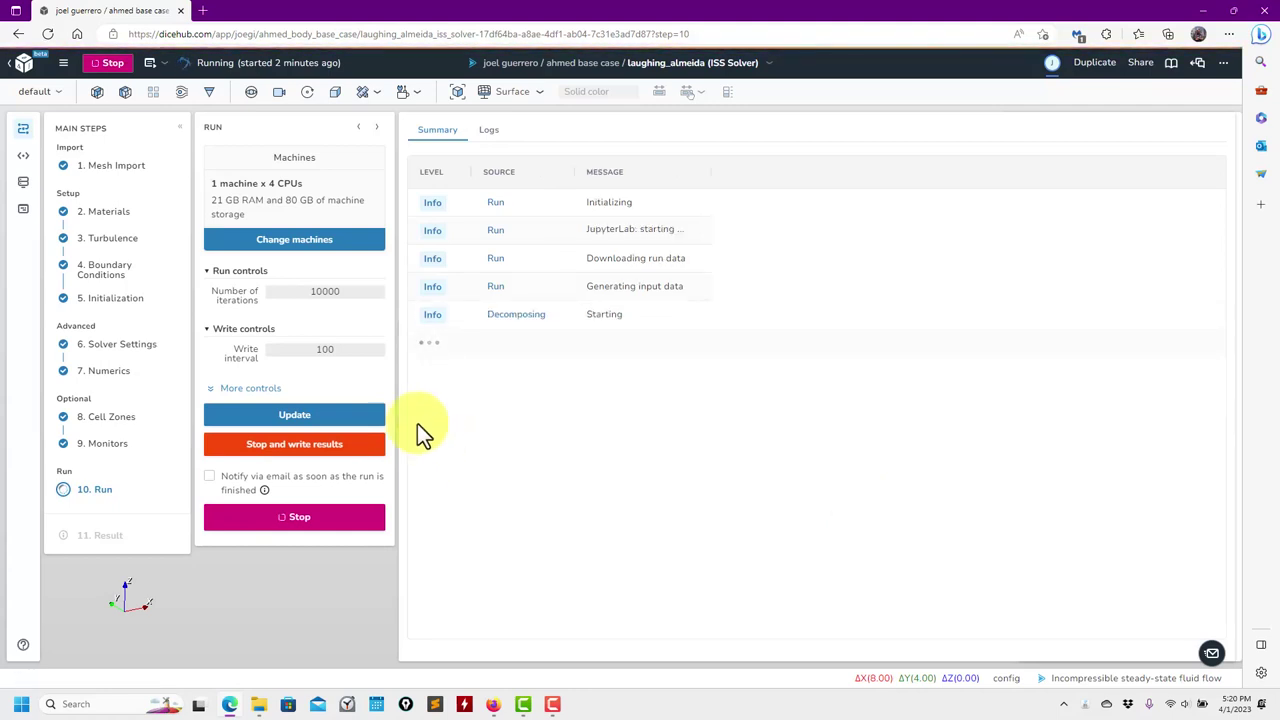
# - Examine the run summary and the Decomposing, Check Mesh, Potential Foam and Solving logs, including the mesh non-orthogonality
pyautogui.click(499, 327)
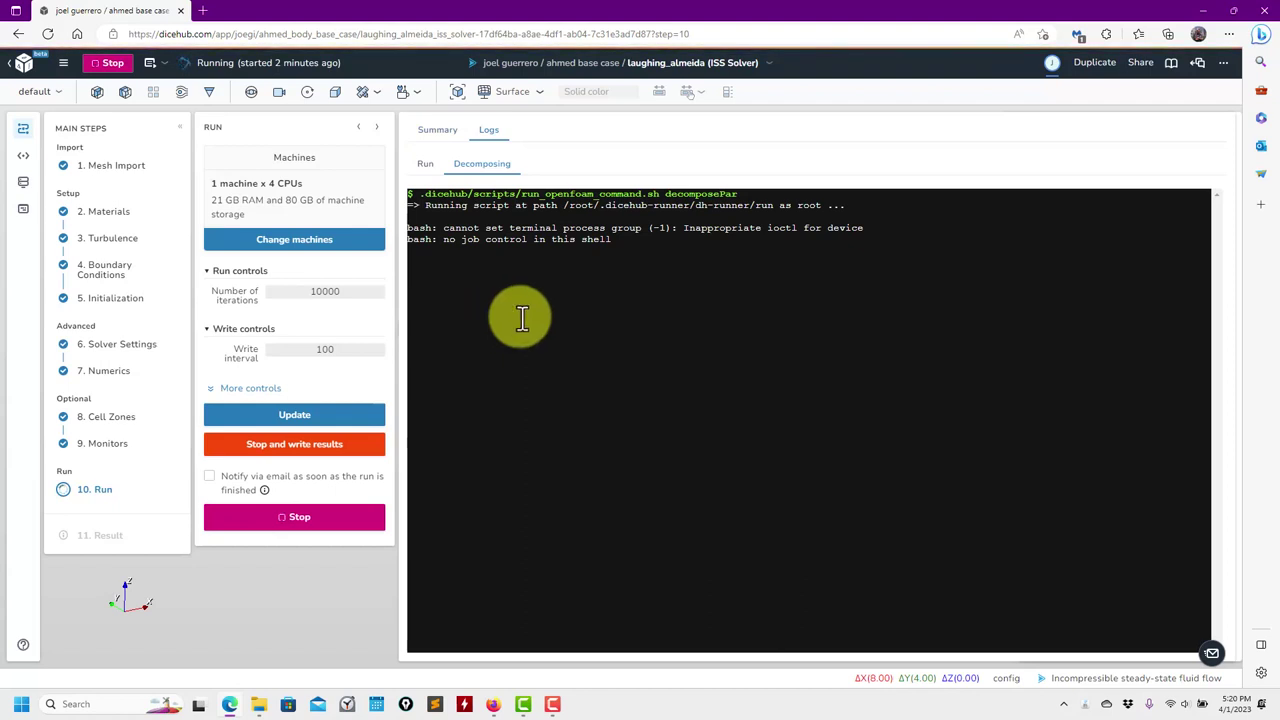
pyautogui.click(437, 130)
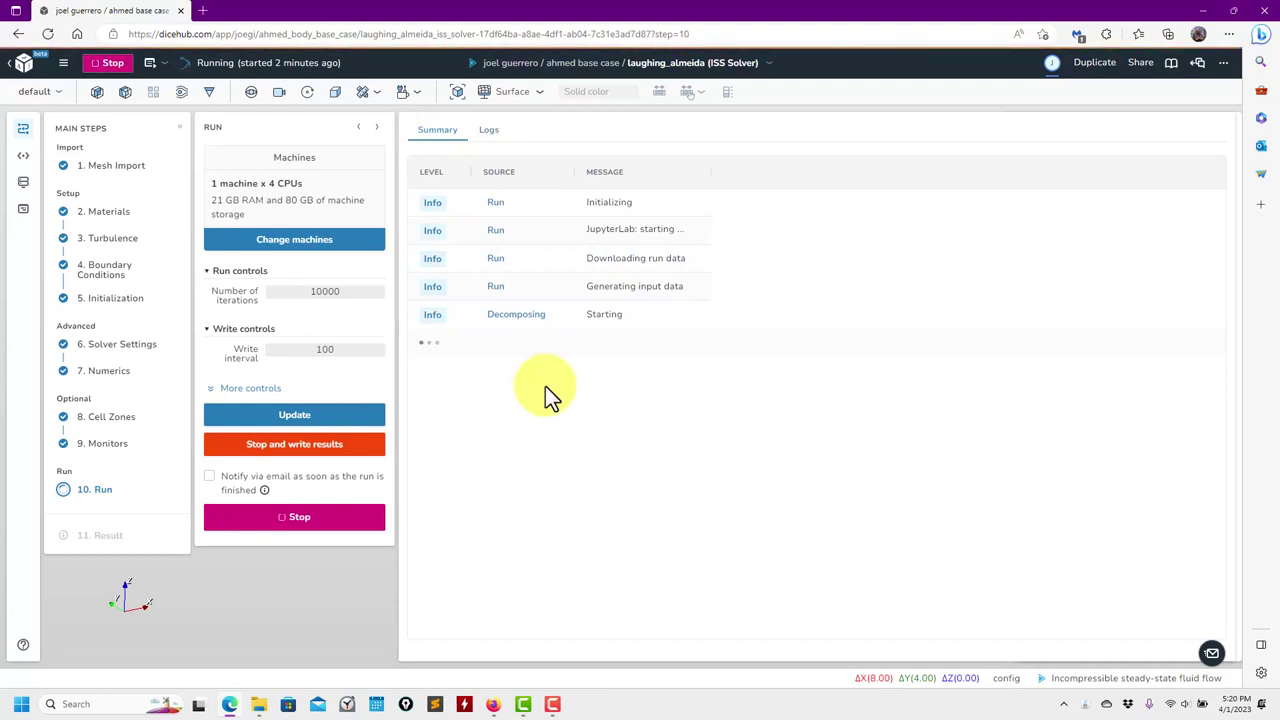
pyautogui.click(530, 314)
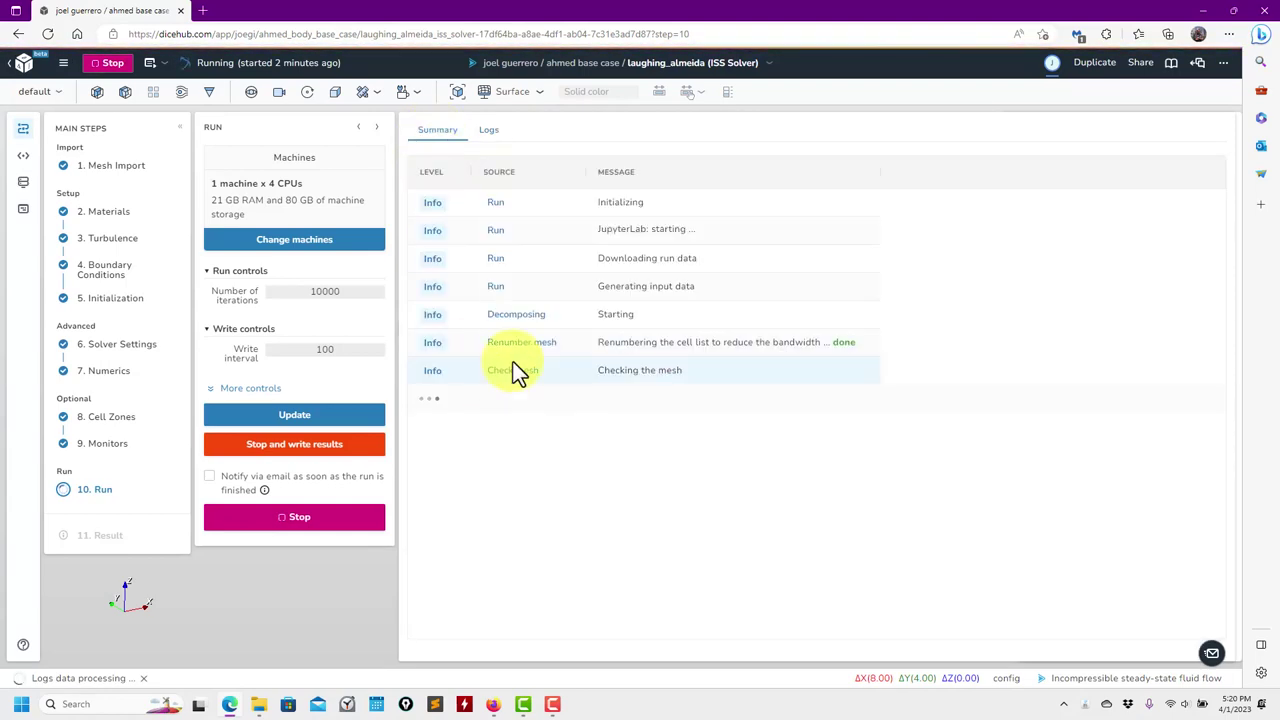
pyautogui.click(513, 382)
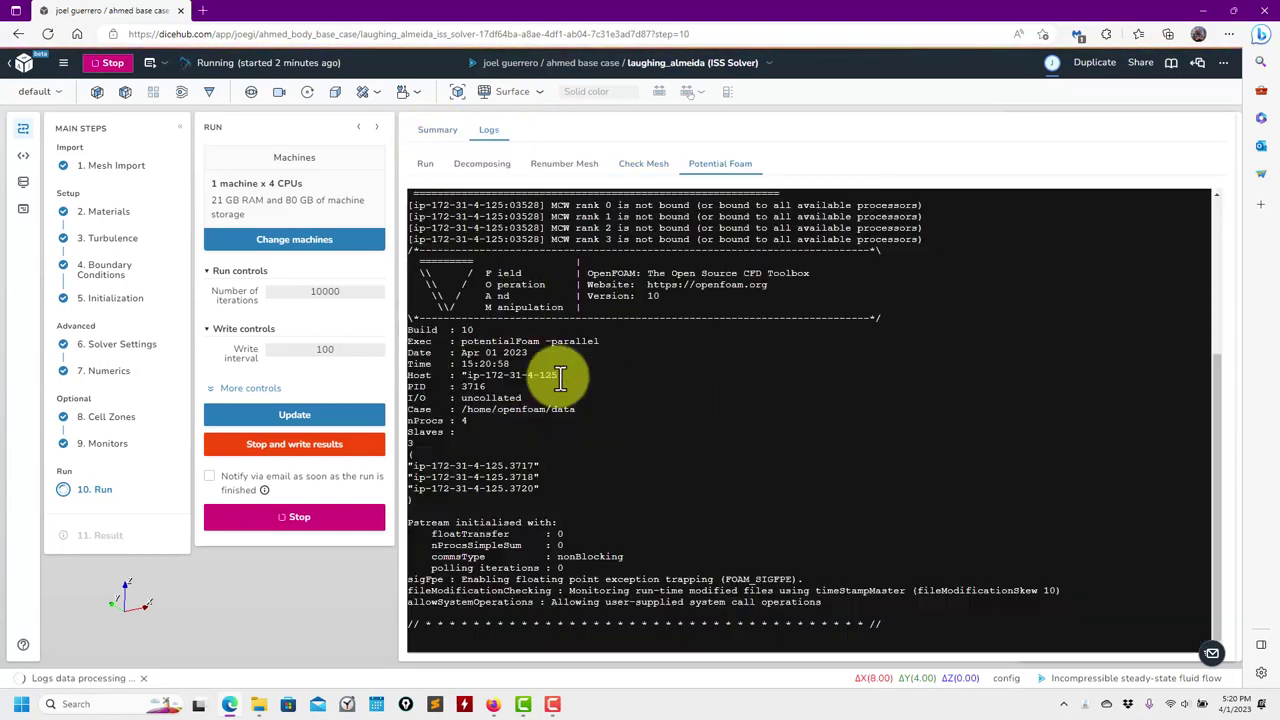
pyautogui.click(645, 168)
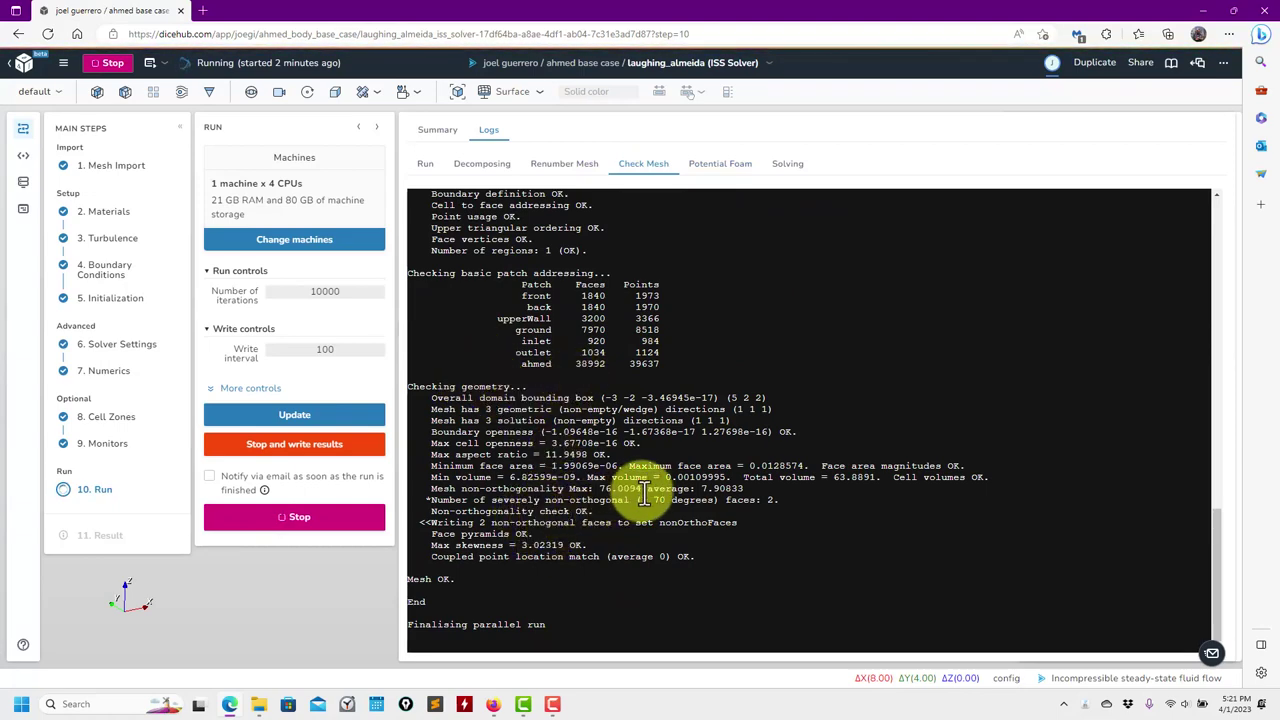
pyautogui.moveTo(643, 488); pyautogui.dragTo(585, 490)
pyautogui.click(722, 166)
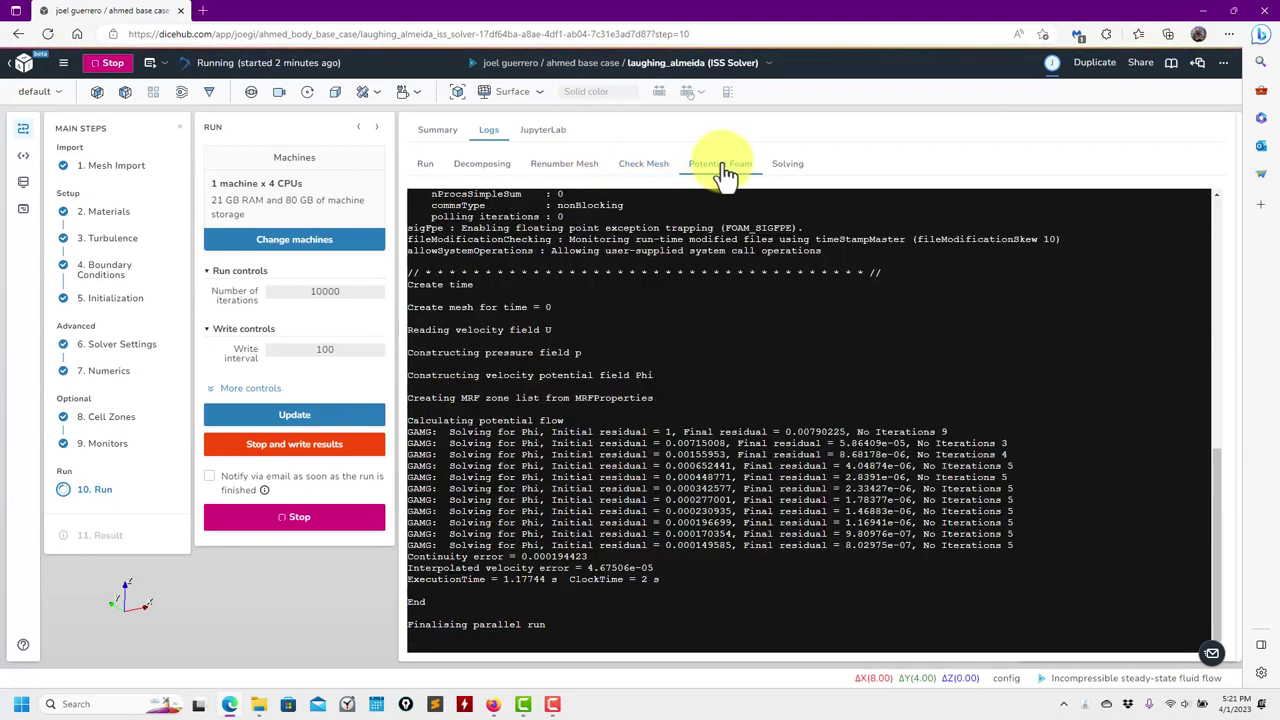
pyautogui.click(788, 166)
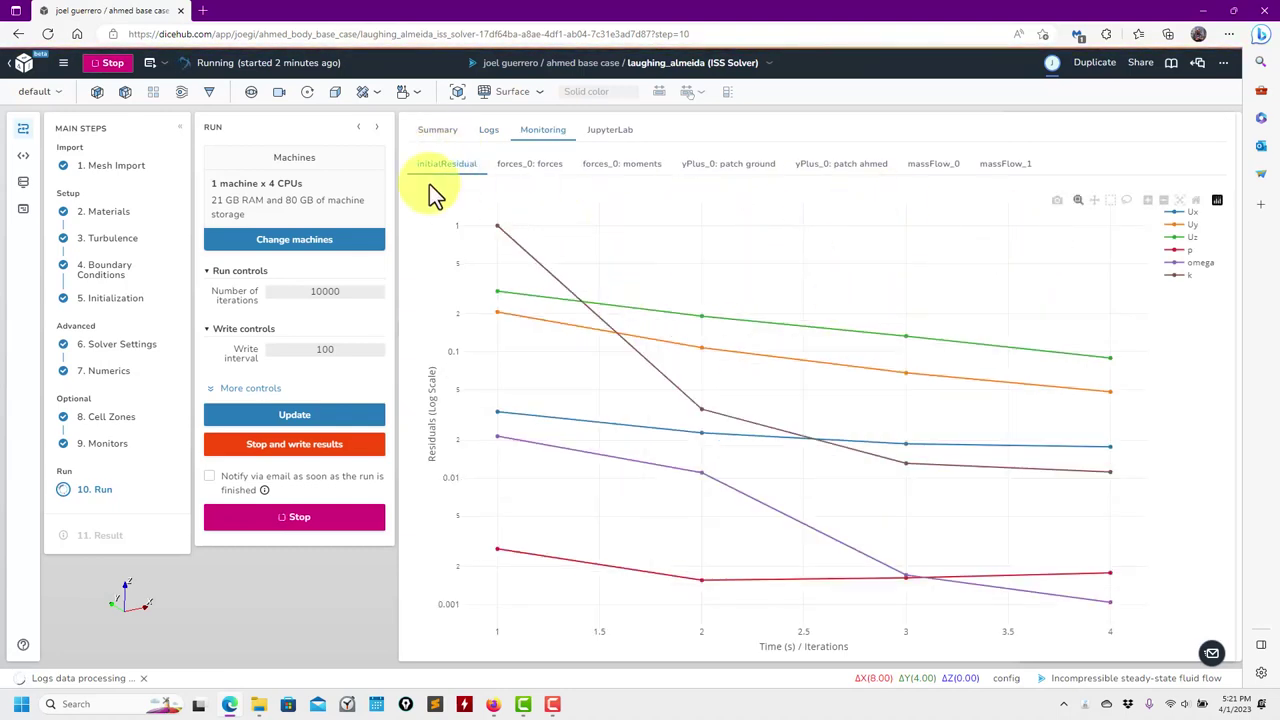
# - Go through the forces, moments, yPlus ground, yPlus ahmed and both mass flow monitor plots of the running solution
pyautogui.click(533, 172)
pyautogui.click(625, 170)
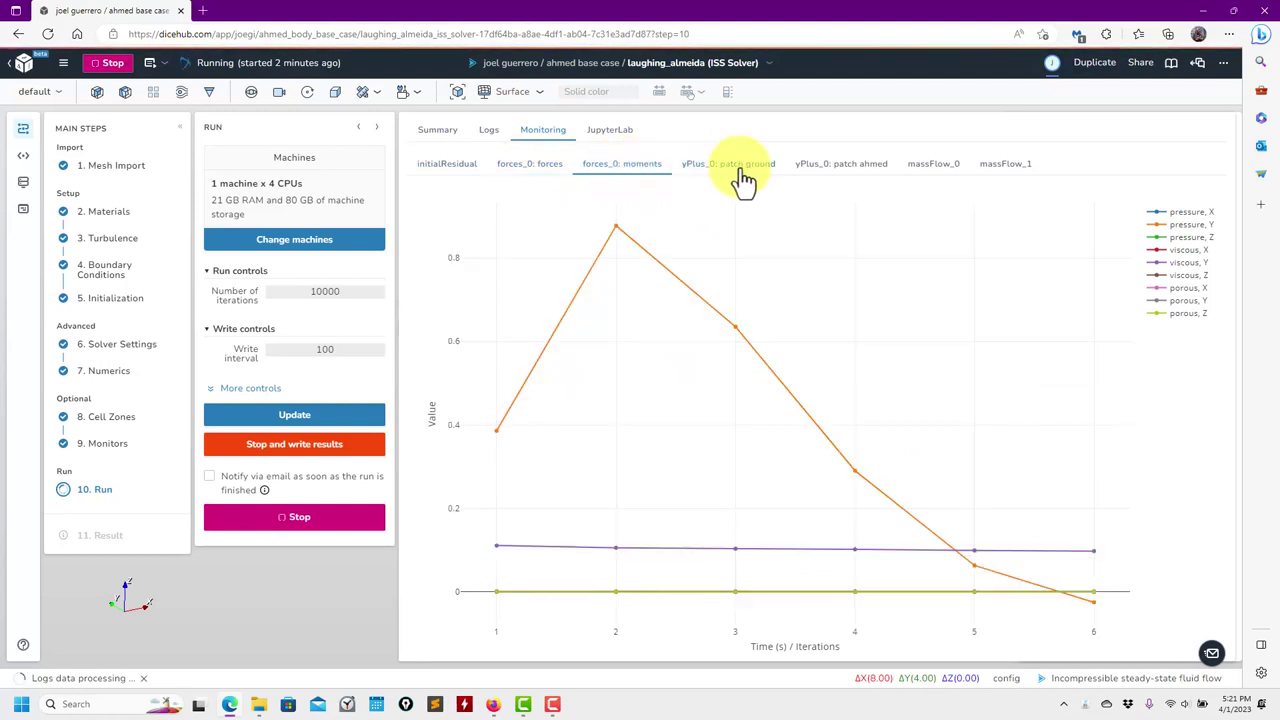
pyautogui.click(735, 170)
pyautogui.click(840, 170)
pyautogui.click(935, 170)
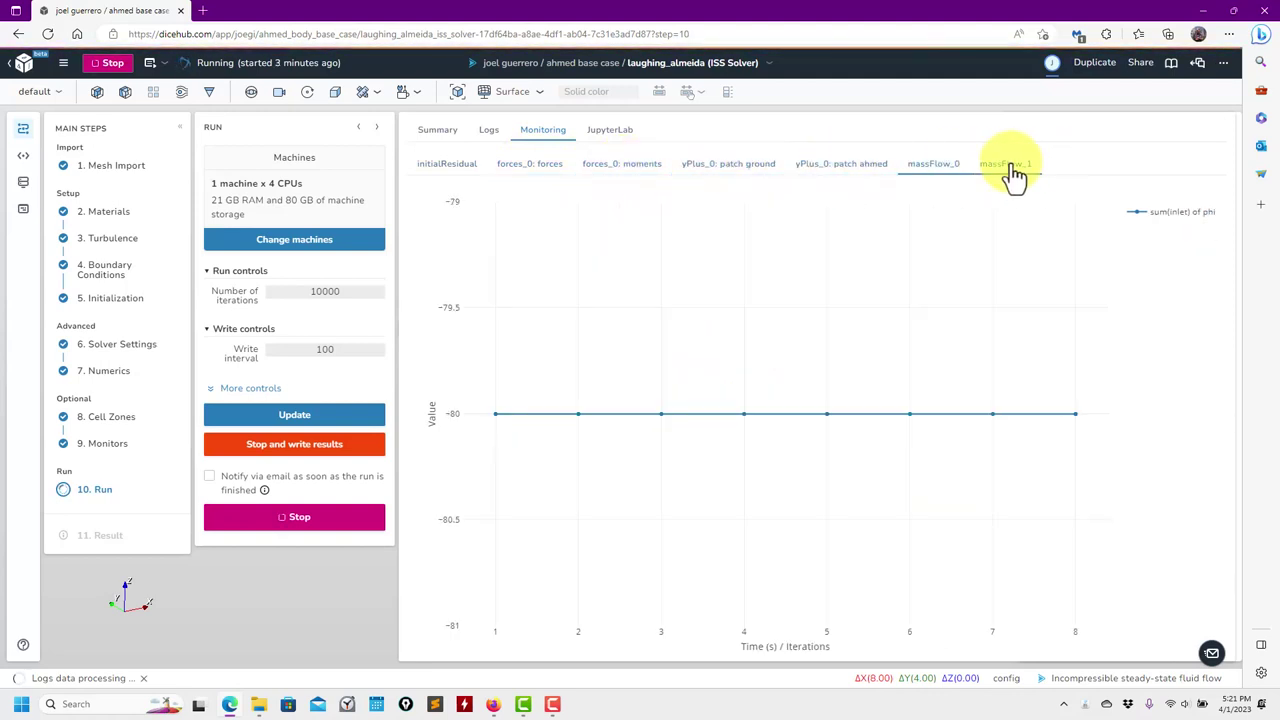
pyautogui.click(1006, 170)
# - Compare the inlet mass flow plot with the outlet mass flow plot
pyautogui.click(936, 168)
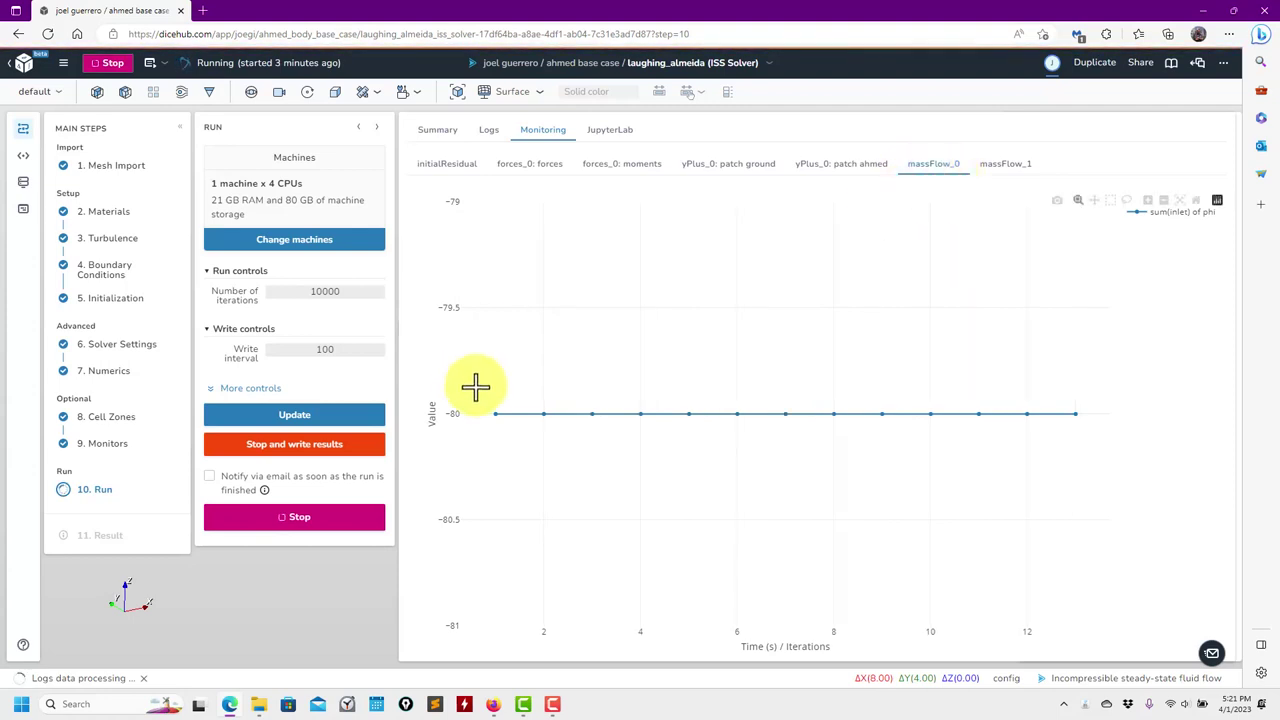
pyautogui.click(933, 168)
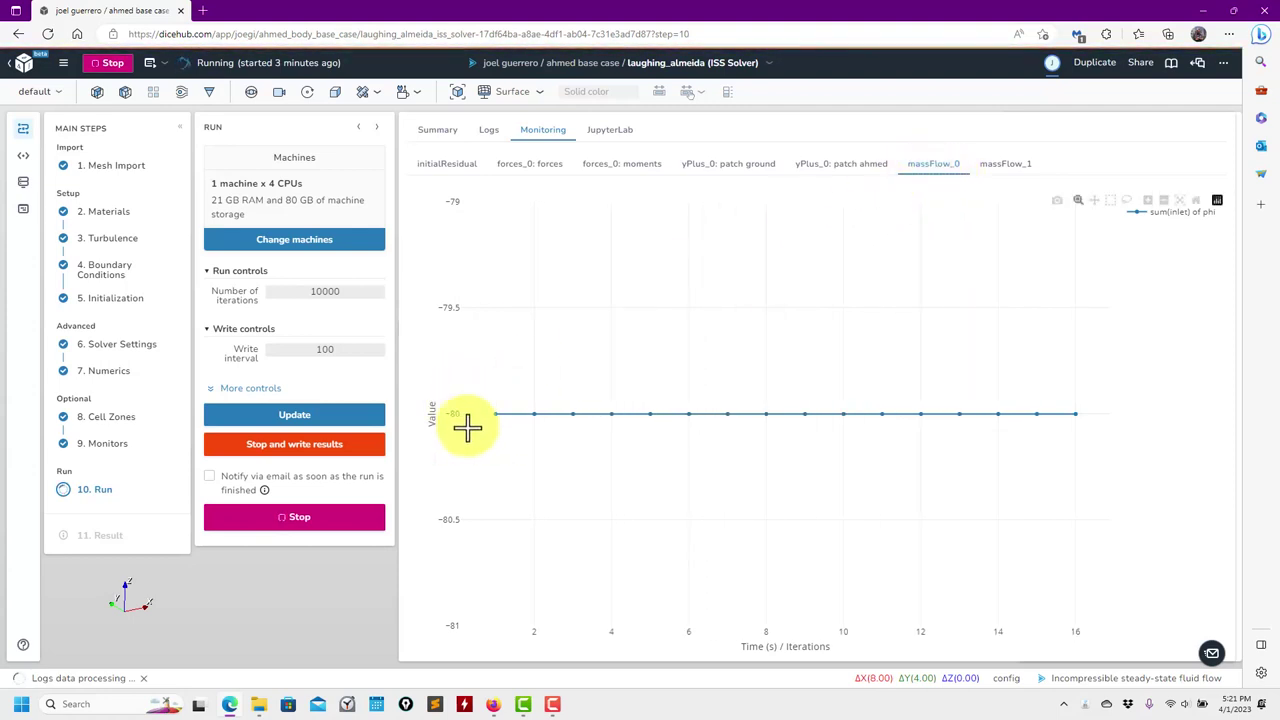
pyautogui.click(1008, 166)
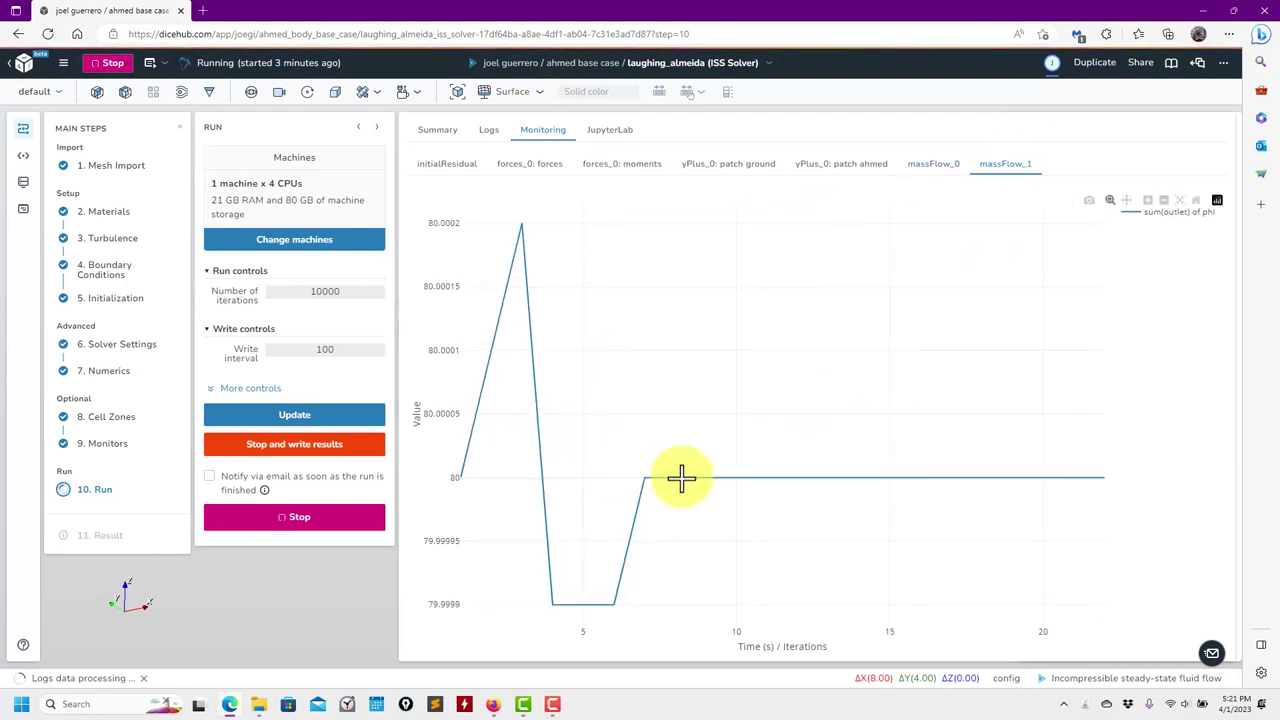
# - Examine the yPlus plots of the ahmed and ground patches, the moments, the forces and the initial residuals
pyautogui.click(822, 168)
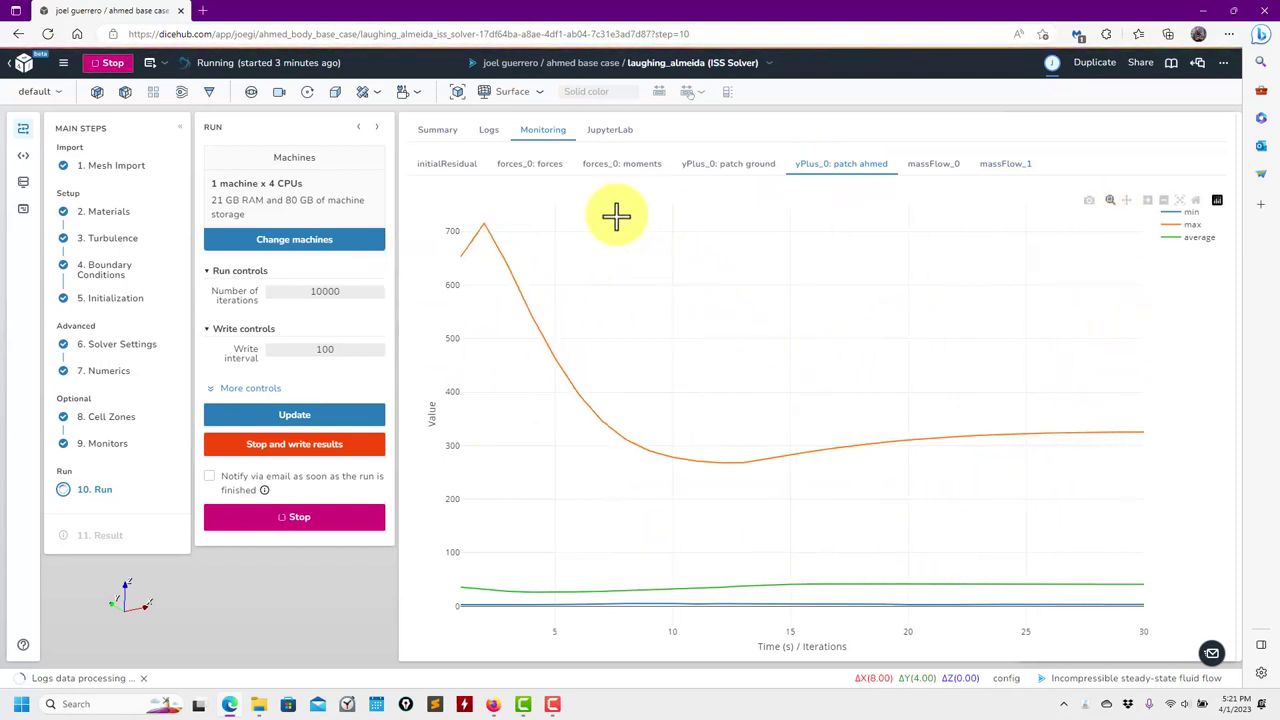
pyautogui.click(726, 170)
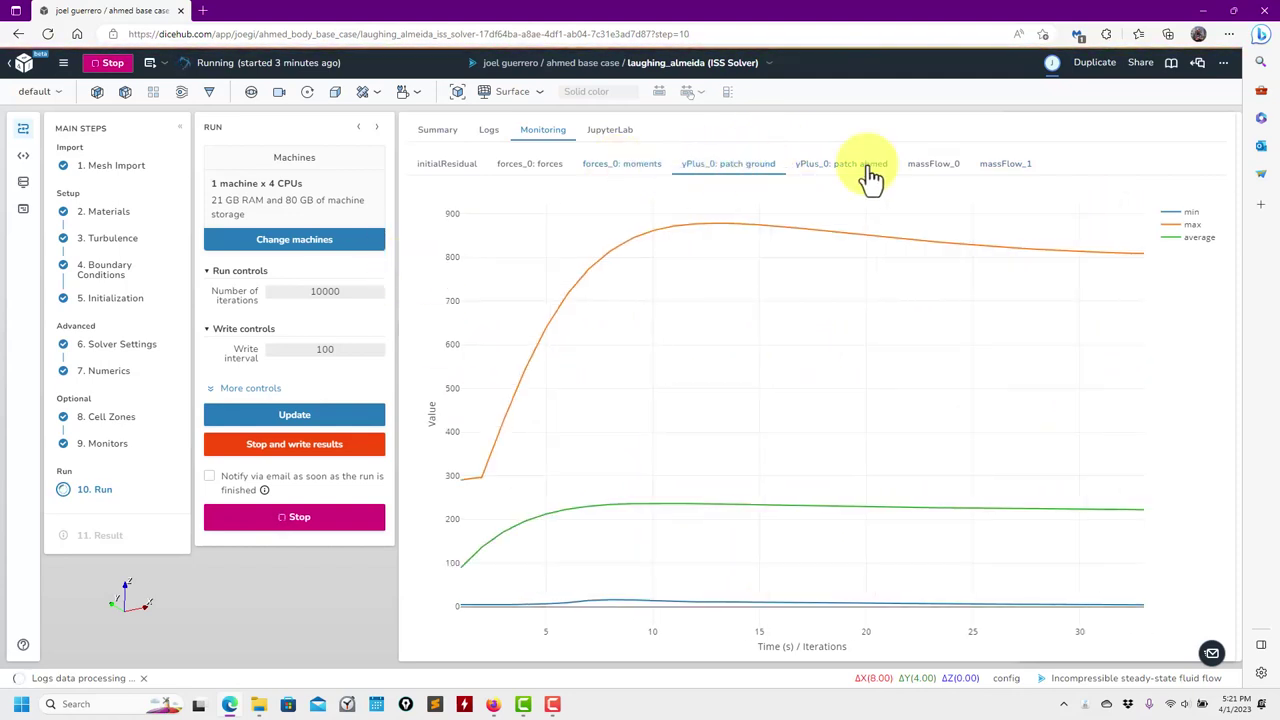
pyautogui.click(843, 172)
pyautogui.click(729, 170)
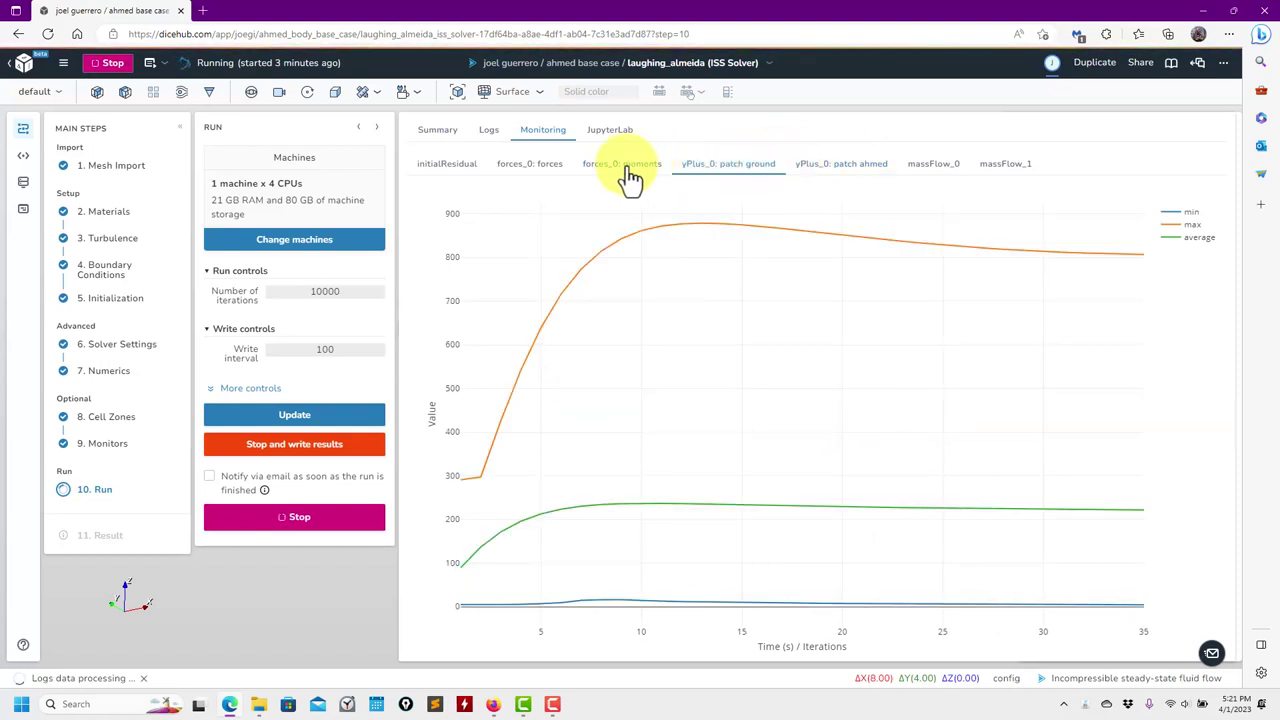
pyautogui.click(615, 170)
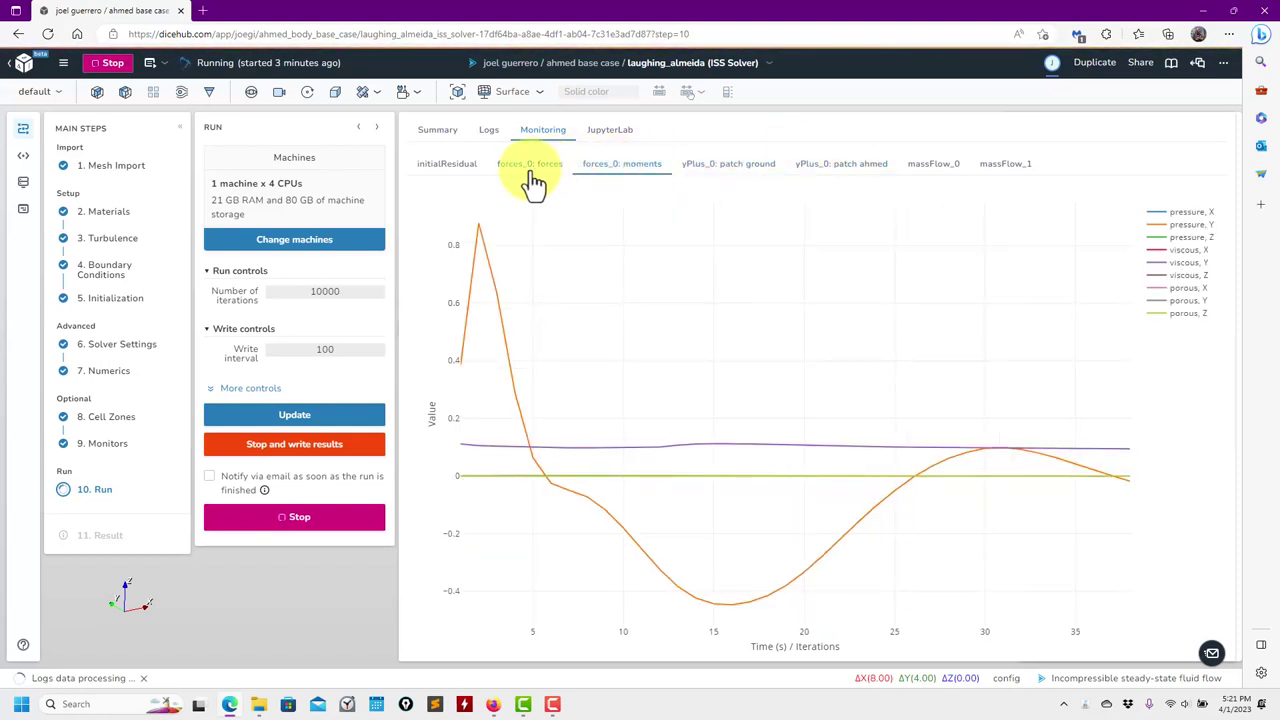
pyautogui.click(530, 172)
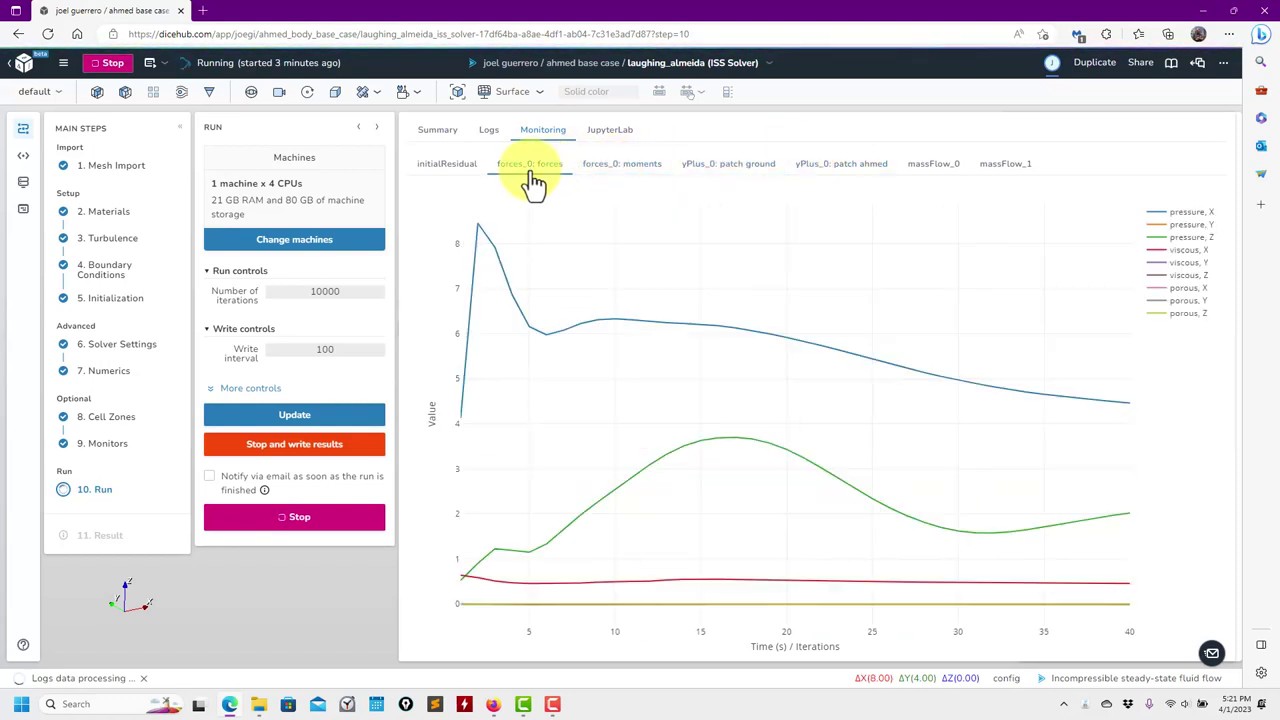
pyautogui.click(458, 172)
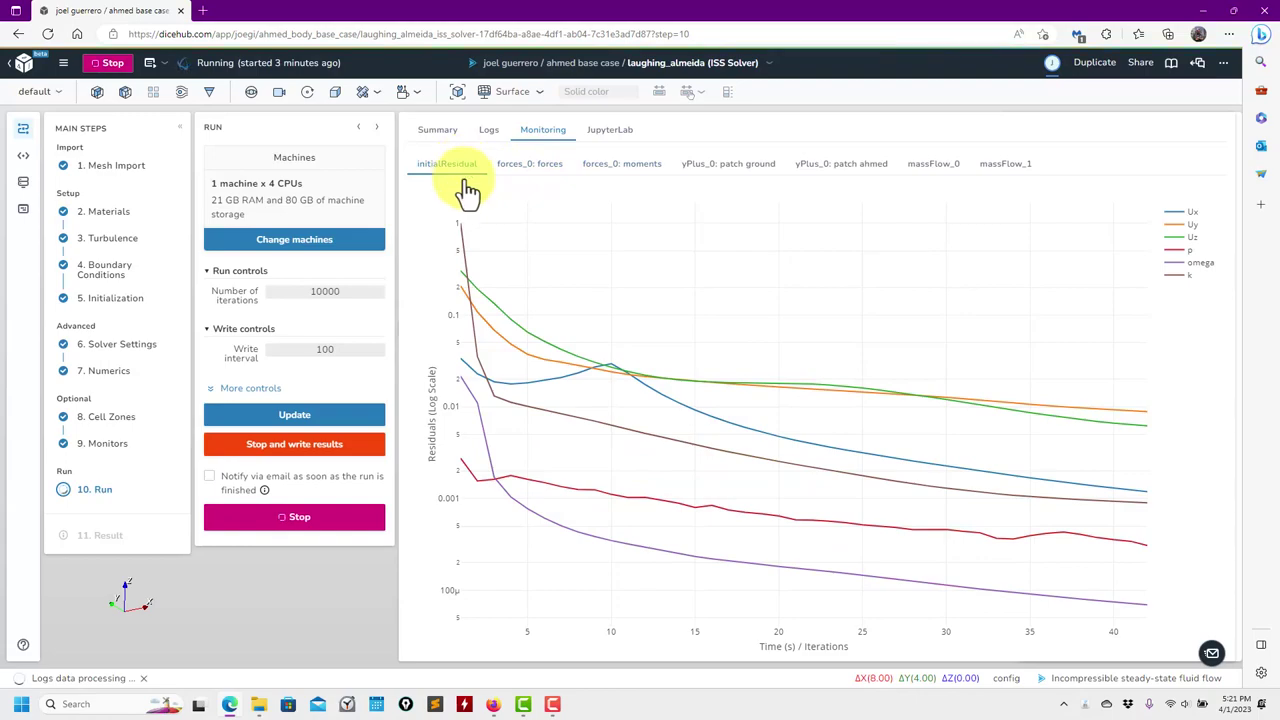
# - Check the run summary and the Solving log, and return to the residual plot
pyautogui.click(437, 131)
pyautogui.click(488, 138)
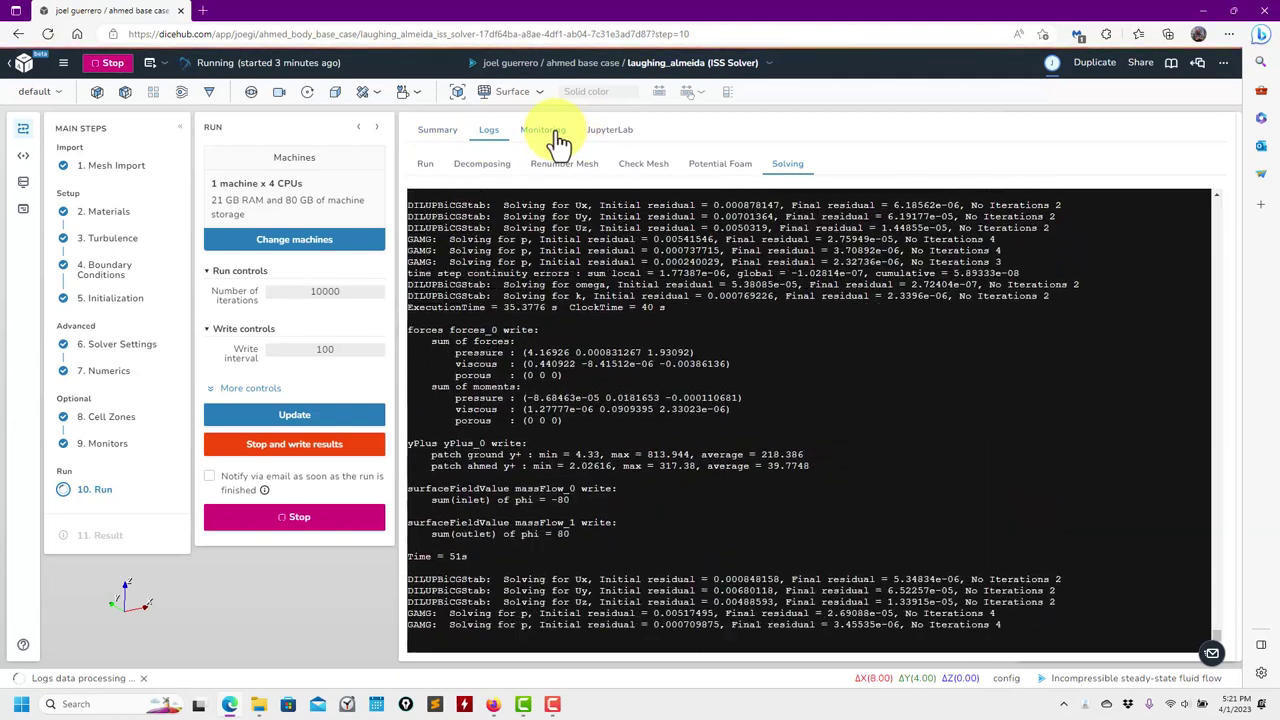
pyautogui.click(560, 140)
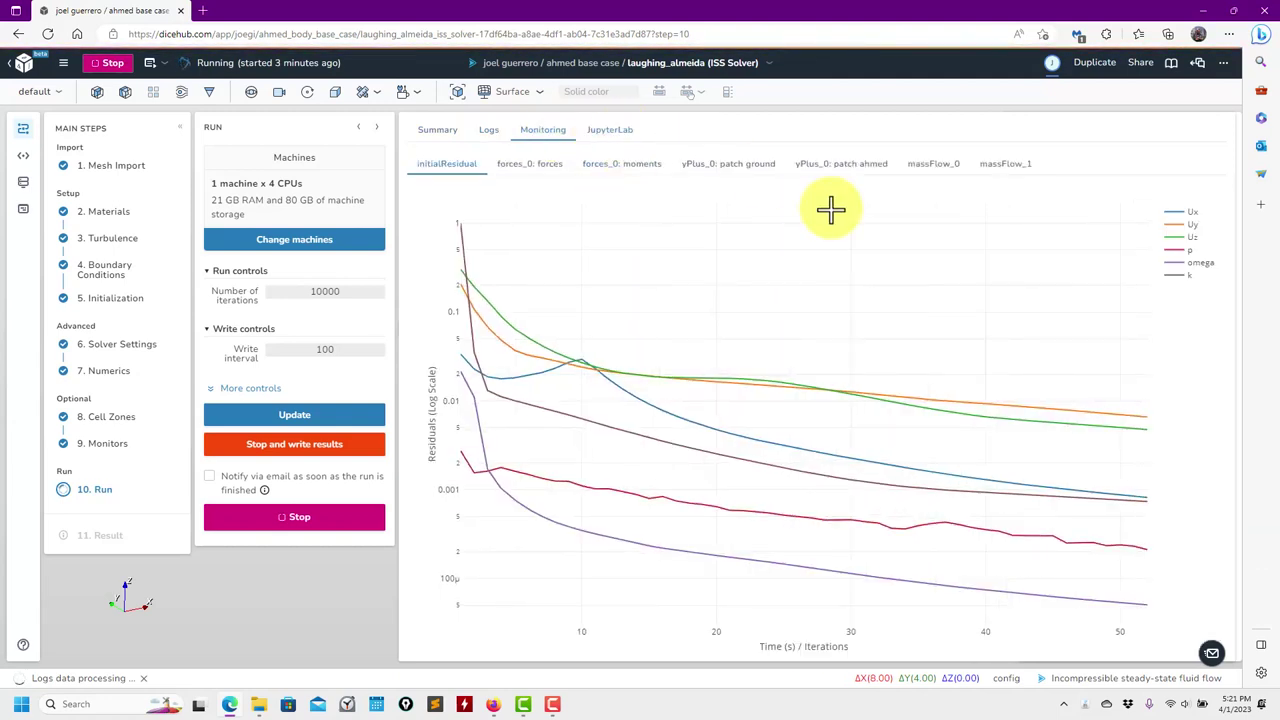
# - Open a JupyterLab terminal and list the contents of the project directory and its 0 folder
pyautogui.click(610, 135)
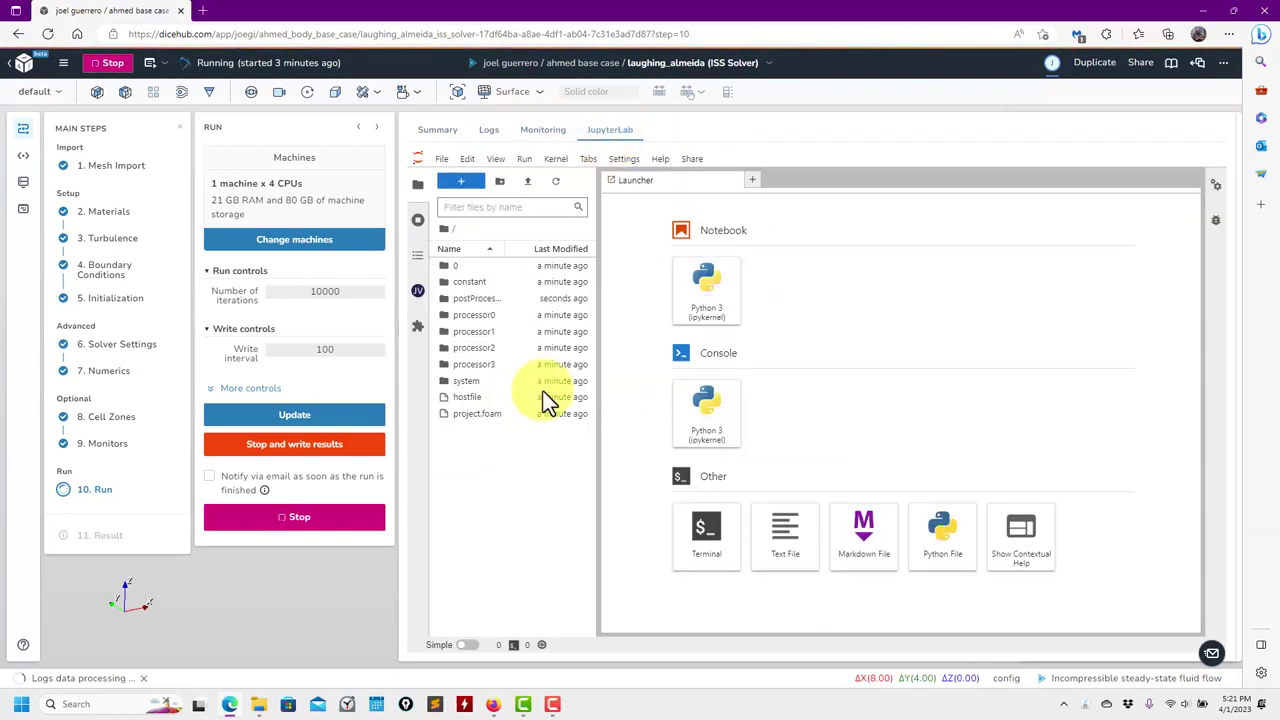
pyautogui.click(708, 568)
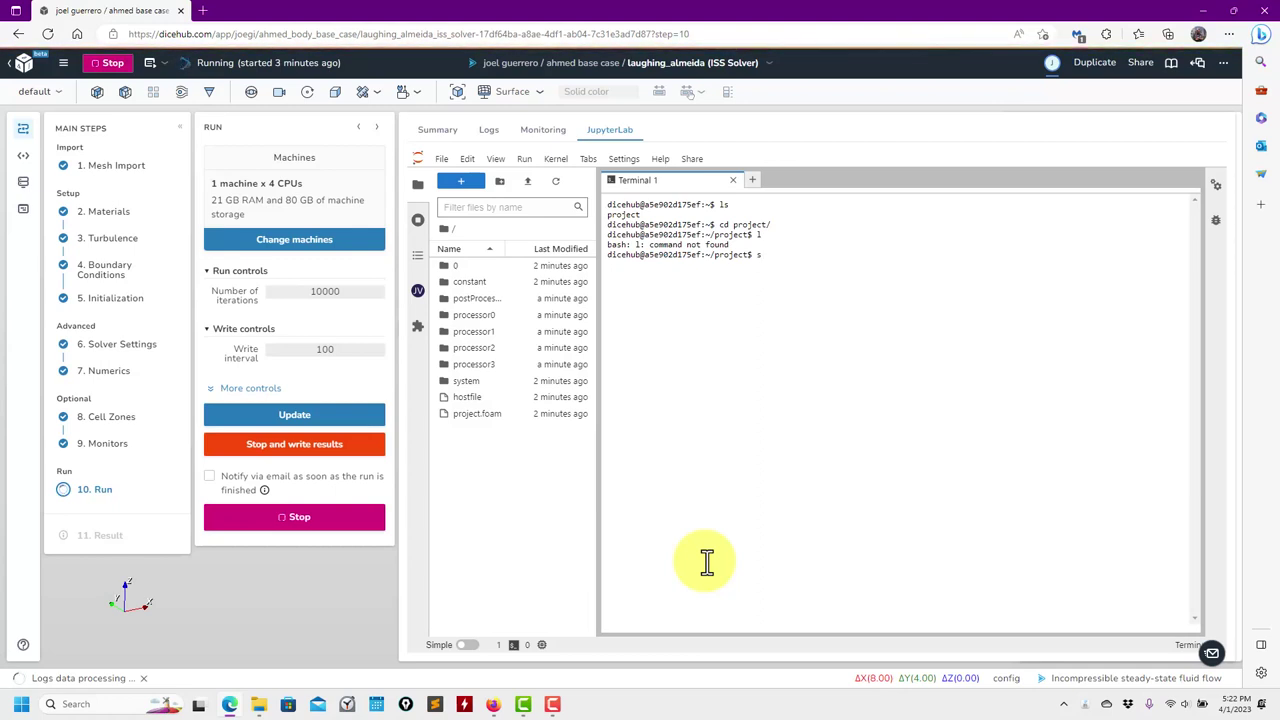
pyautogui.write('ls')
pyautogui.press('Return')
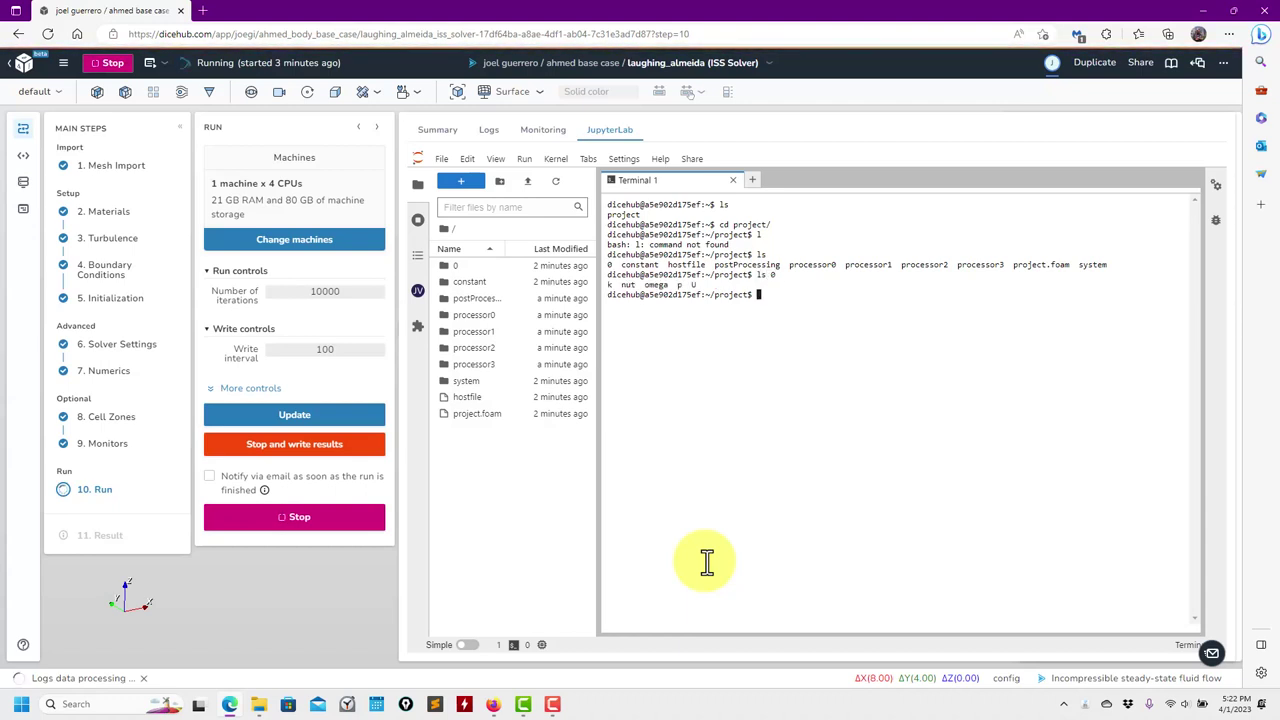
pyautogui.write('ls')
pyautogui.press('Return')
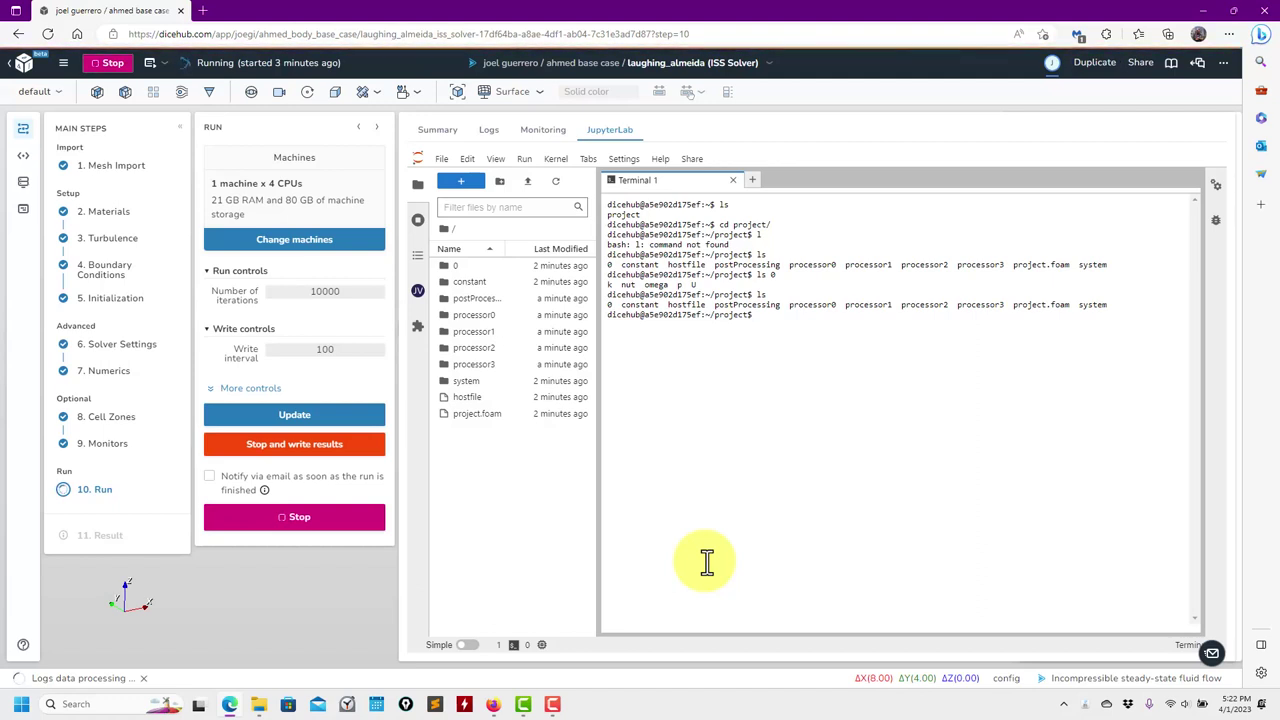
# - Relist the project directory, review the run controls and functions of system/controlDict in vi, and quit the editor
pyautogui.write('ls')
pyautogui.press('Return')
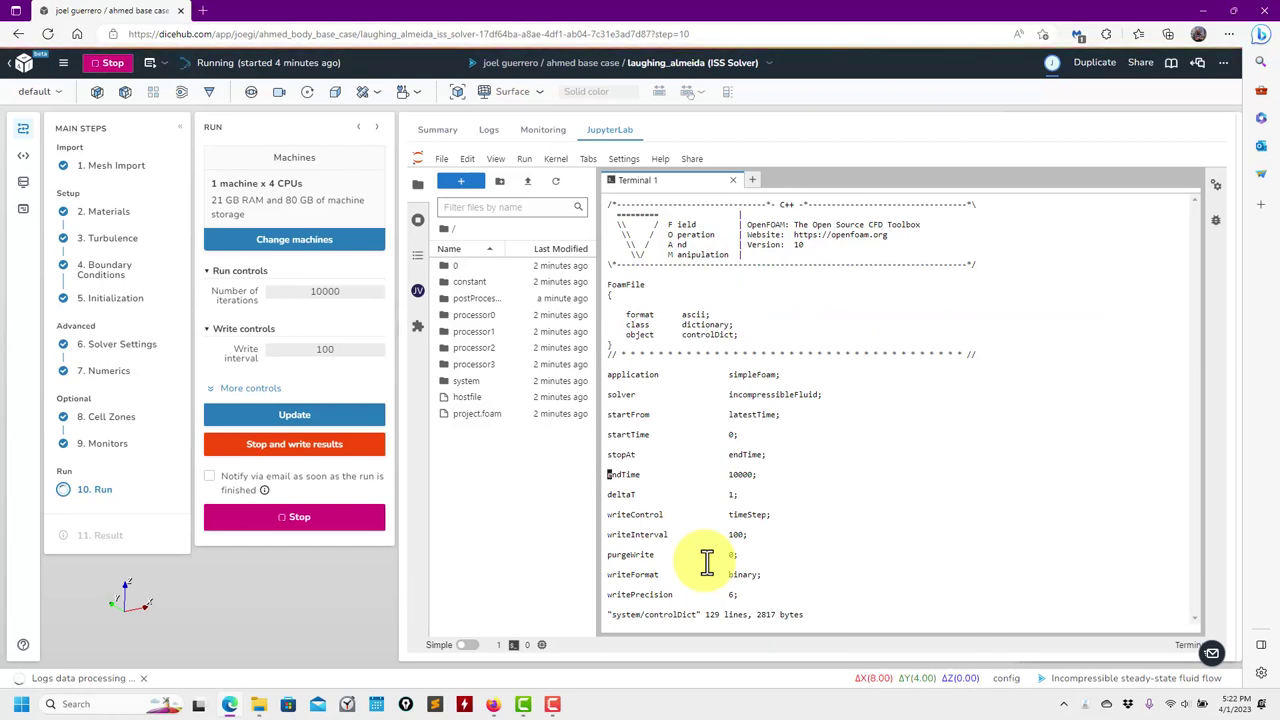
pyautogui.press('Down')
pyautogui.press('Down')
pyautogui.press('Down')
pyautogui.press('Down')
pyautogui.press('Down')
pyautogui.press('Down')
pyautogui.press('Down')
pyautogui.press('Down')
pyautogui.press('Down')
pyautogui.press('Down')
pyautogui.press('Down')
pyautogui.press('Down')
pyautogui.press('Down')
pyautogui.press('Down')
pyautogui.press('Down')
pyautogui.press('Down')
pyautogui.press('Down')
pyautogui.press('Down')
pyautogui.press('Down')
pyautogui.press('Down')
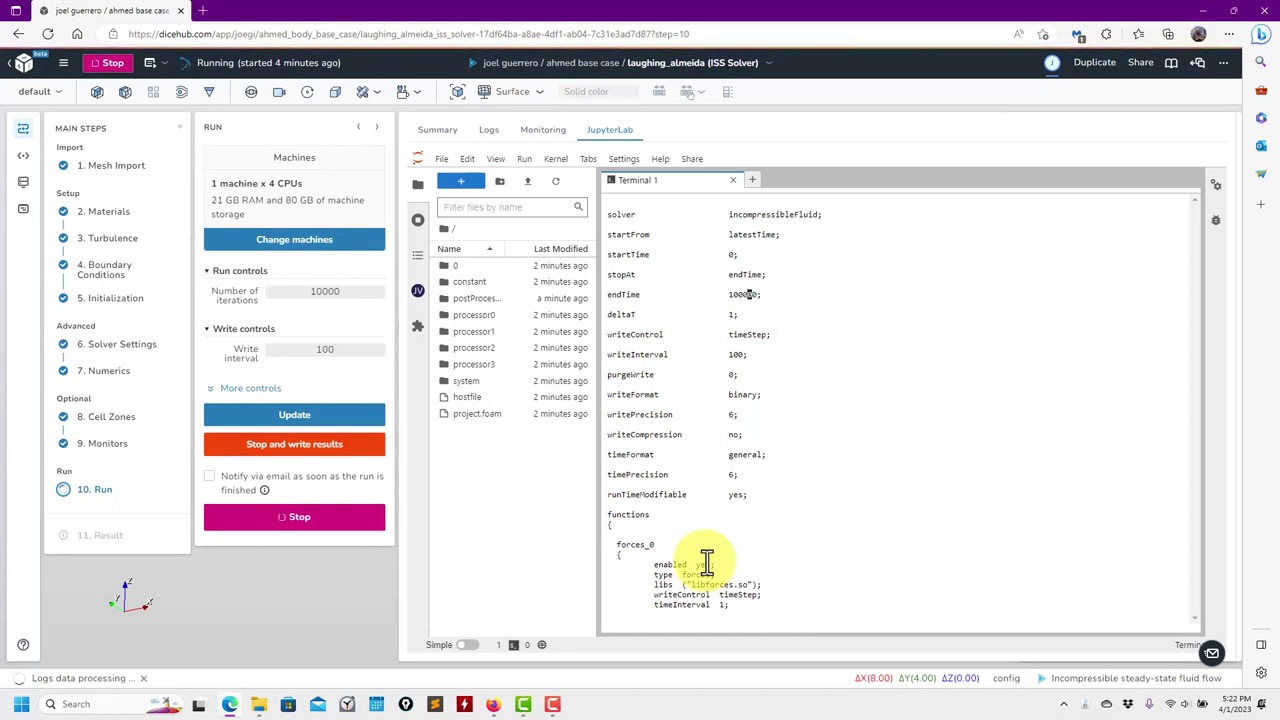
pyautogui.write('q')
pyautogui.press('Return')
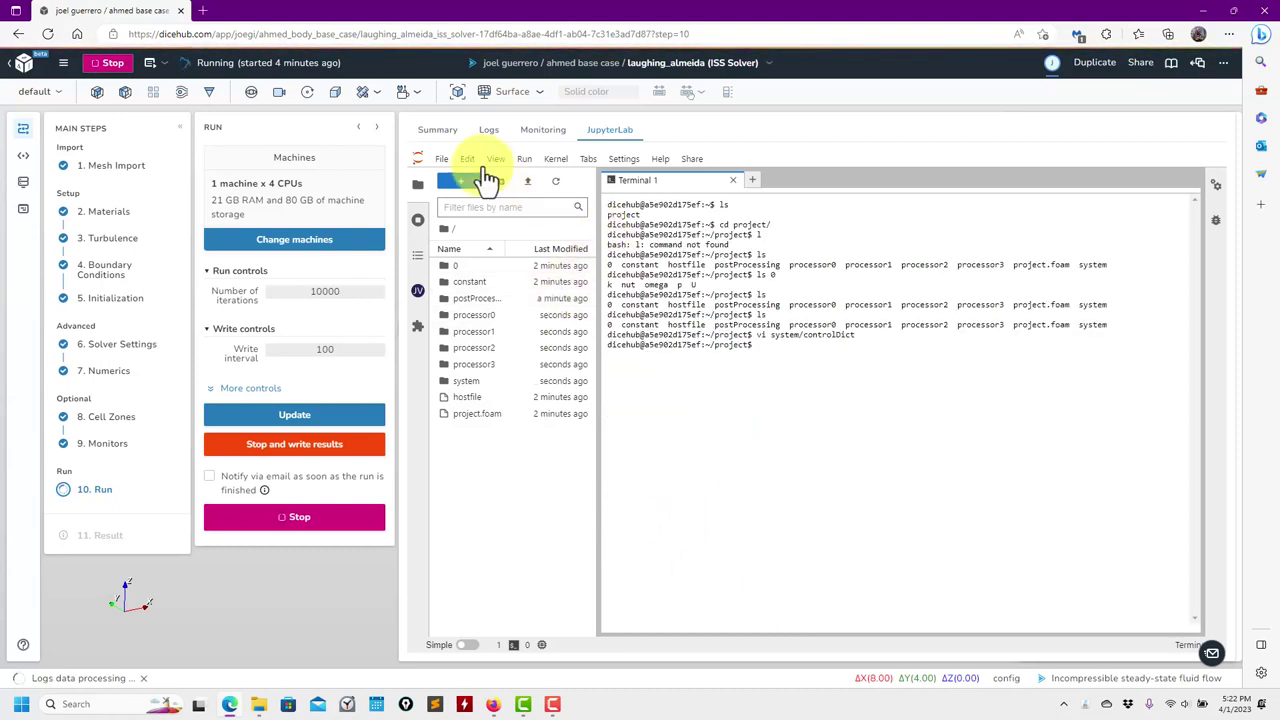
# - Revisit the run summary, JupyterLab terminal and residual plot, and inspect the latest iterations in the Solving log
pyautogui.click(438, 131)
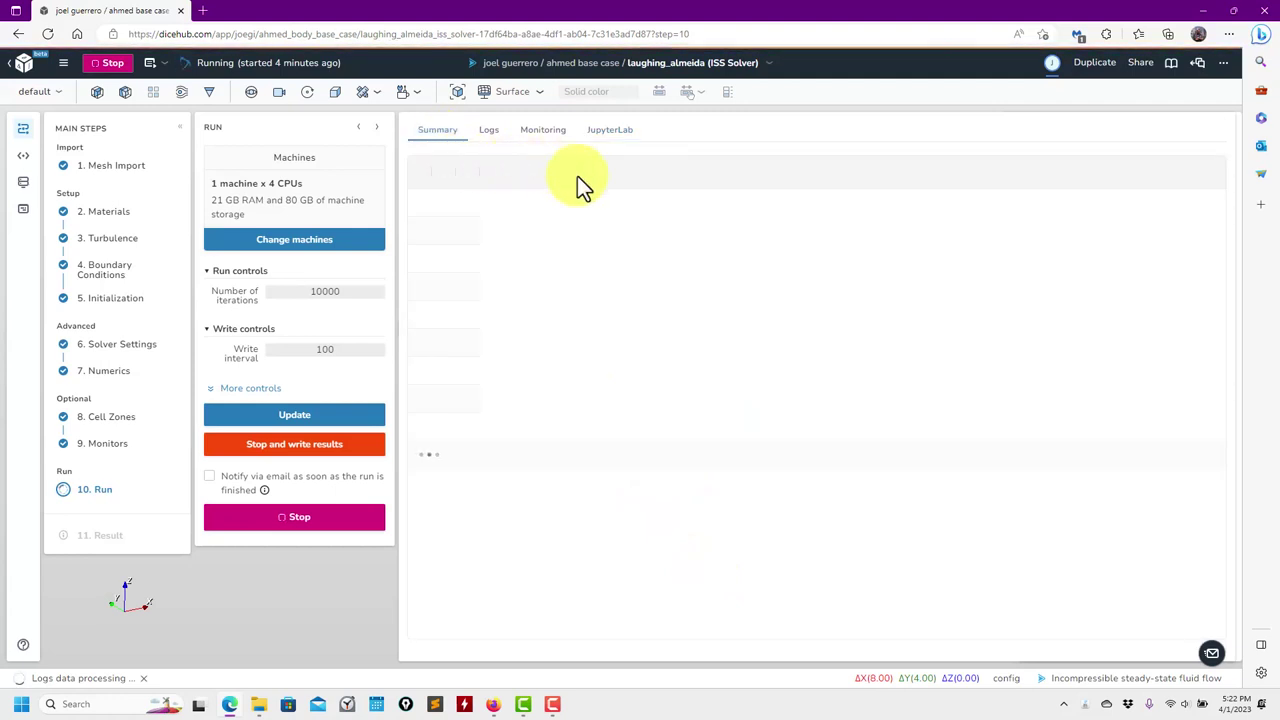
pyautogui.click(605, 136)
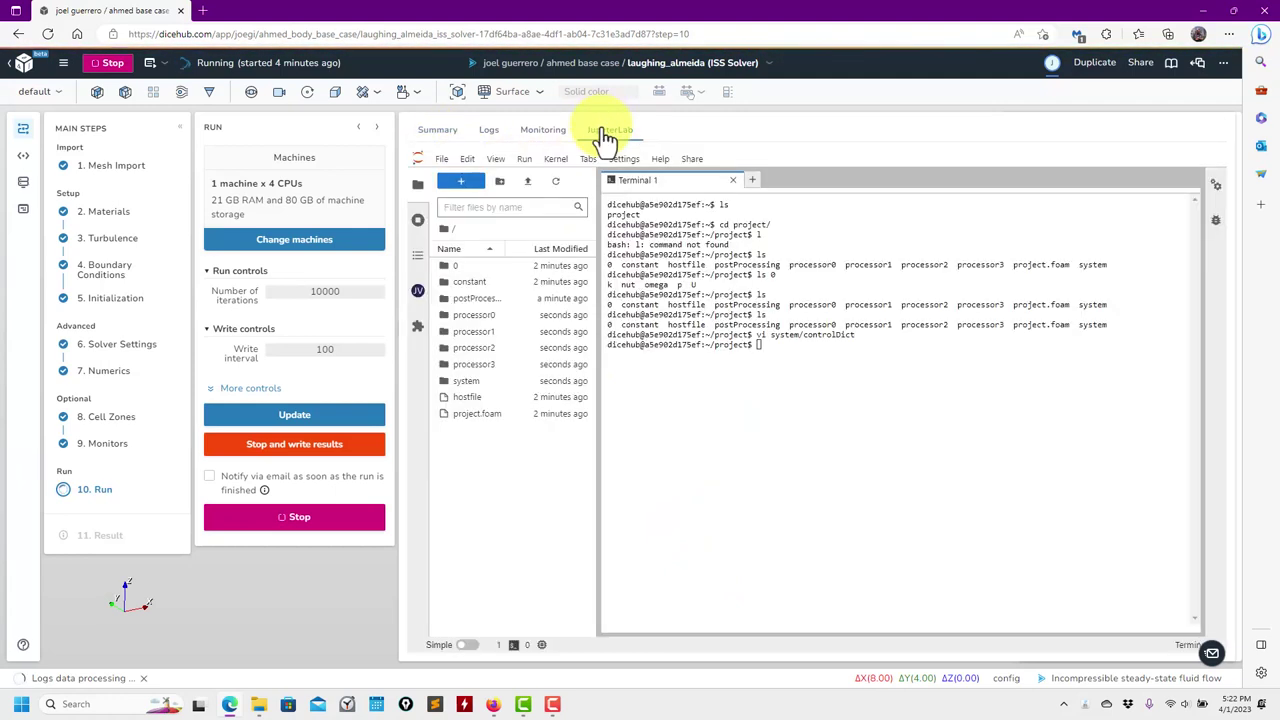
pyautogui.click(540, 134)
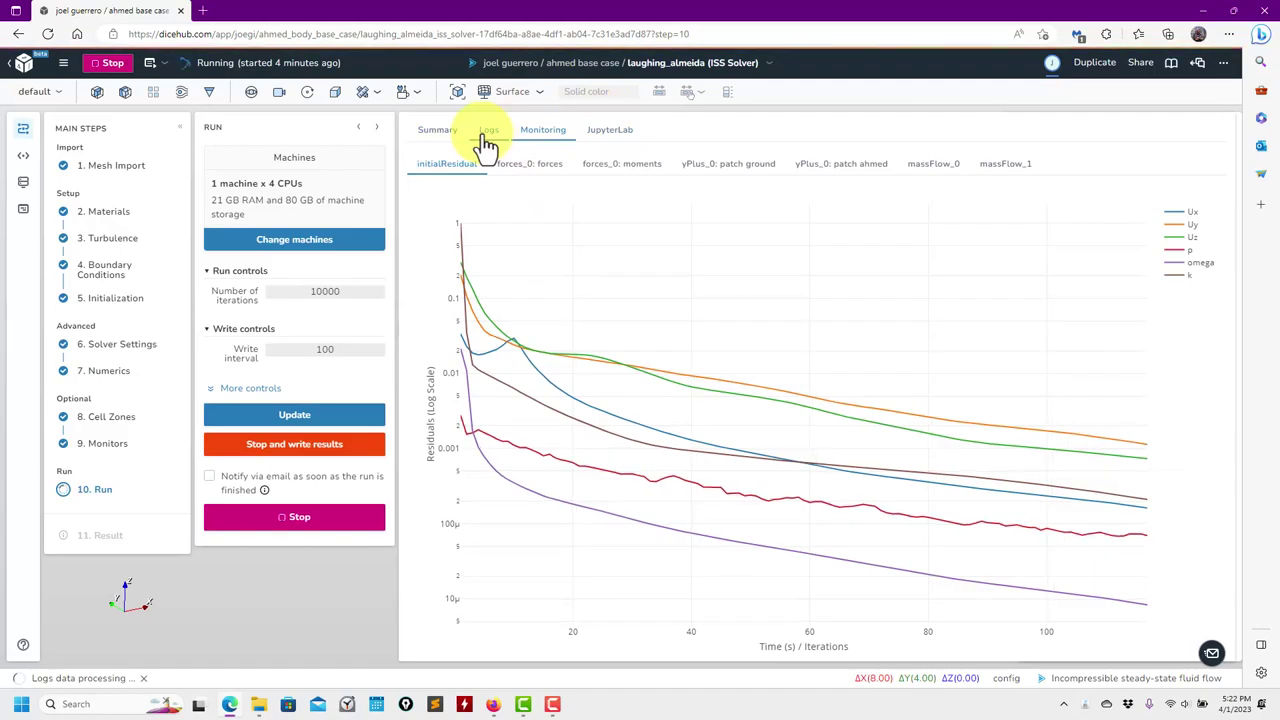
pyautogui.click(487, 134)
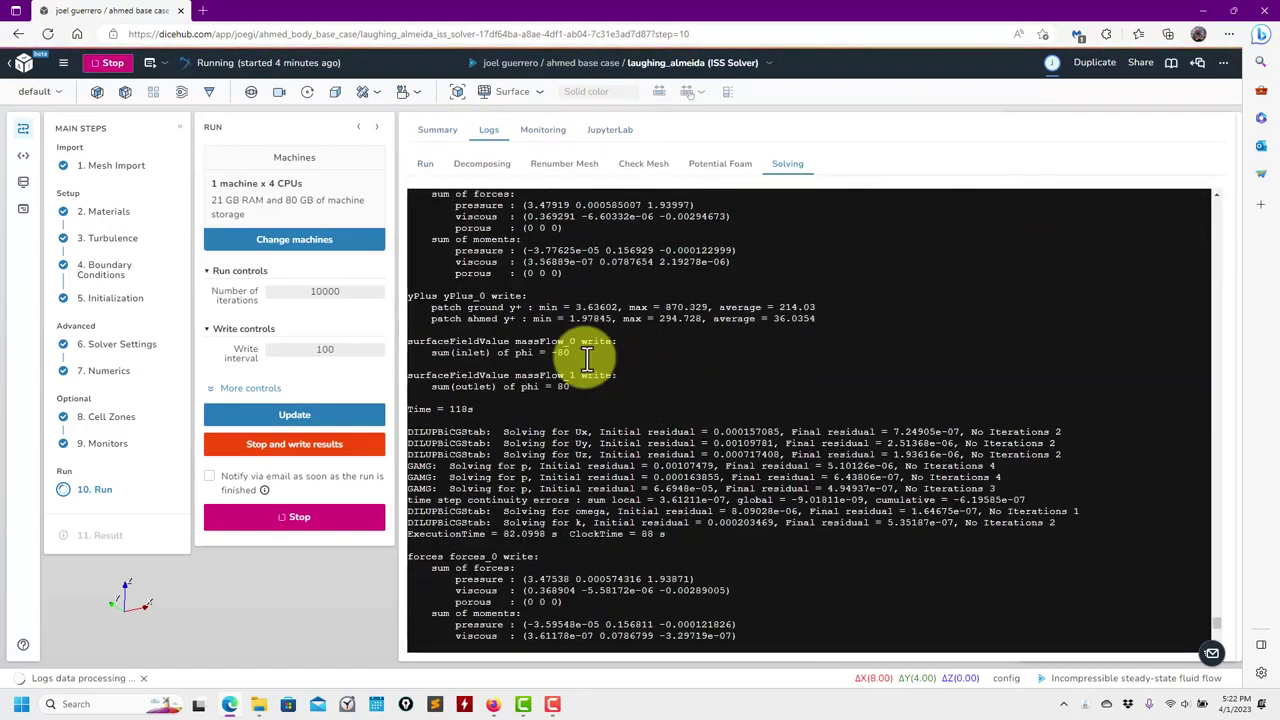
pyautogui.scroll(3, 588, 360)
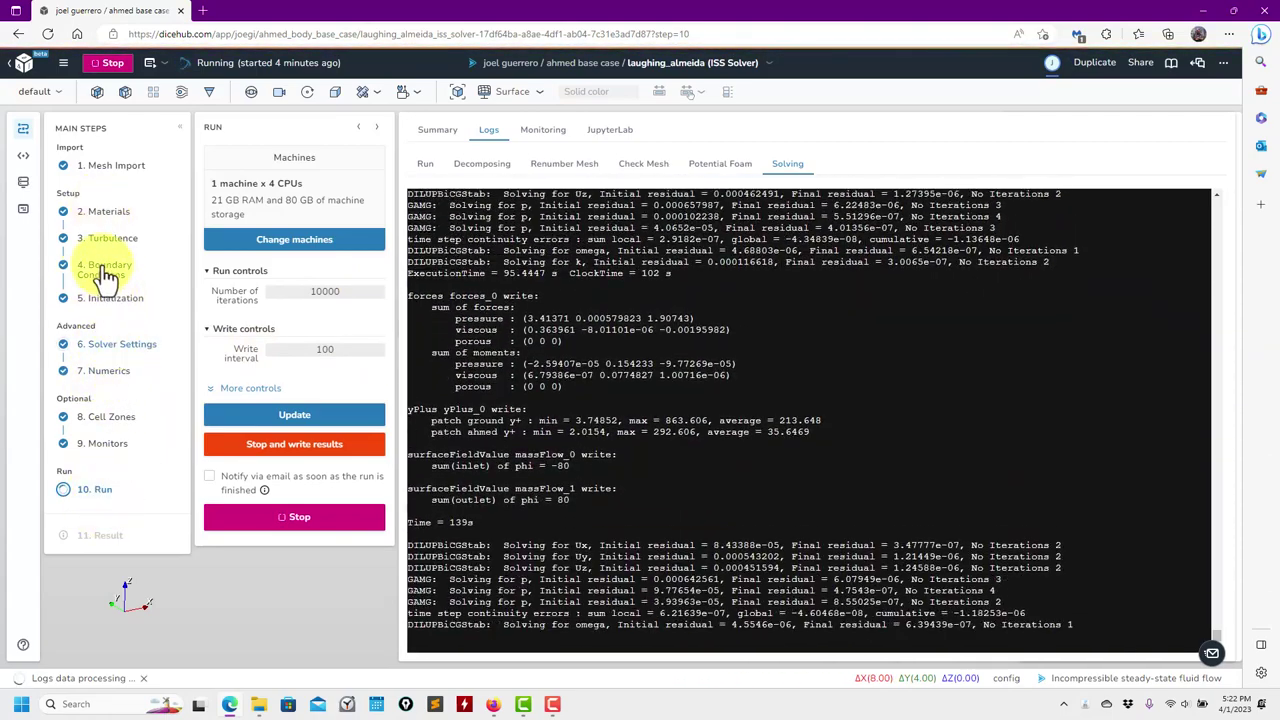
# - Revisit the boundary conditions and set the non-orthogonal correctors to 5 in the solver settings
pyautogui.click(104, 285)
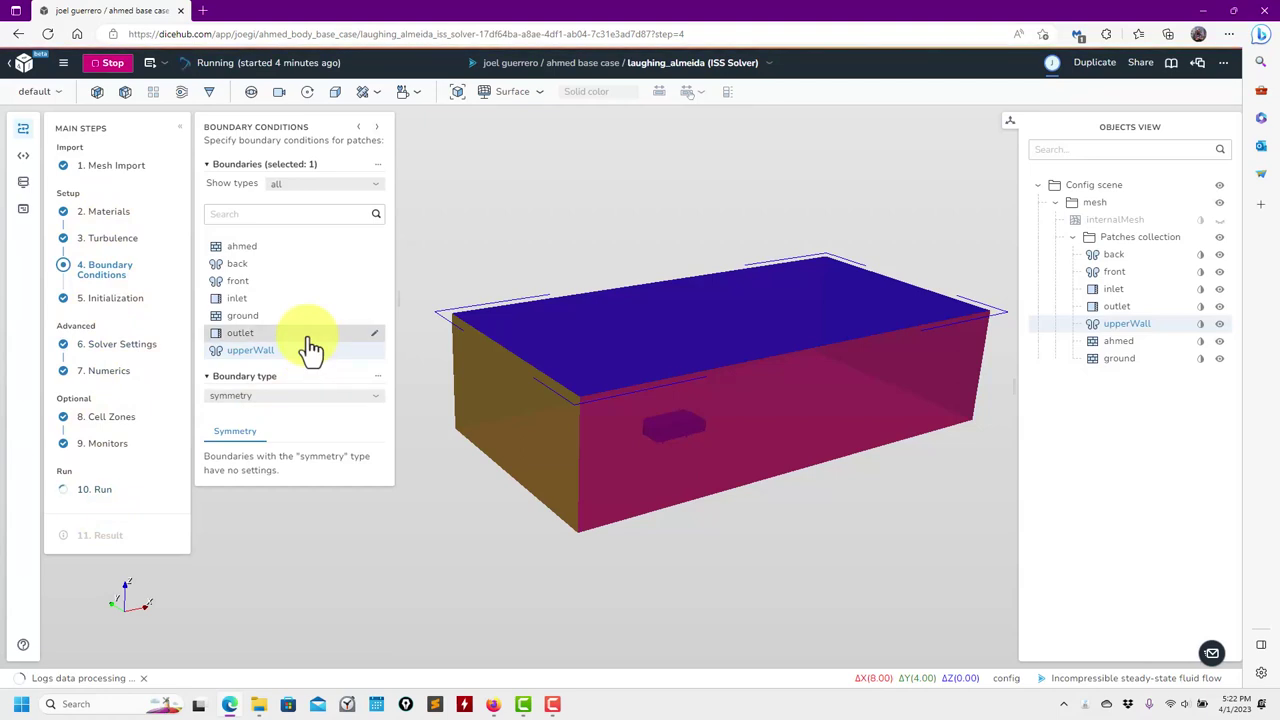
pyautogui.click(108, 352)
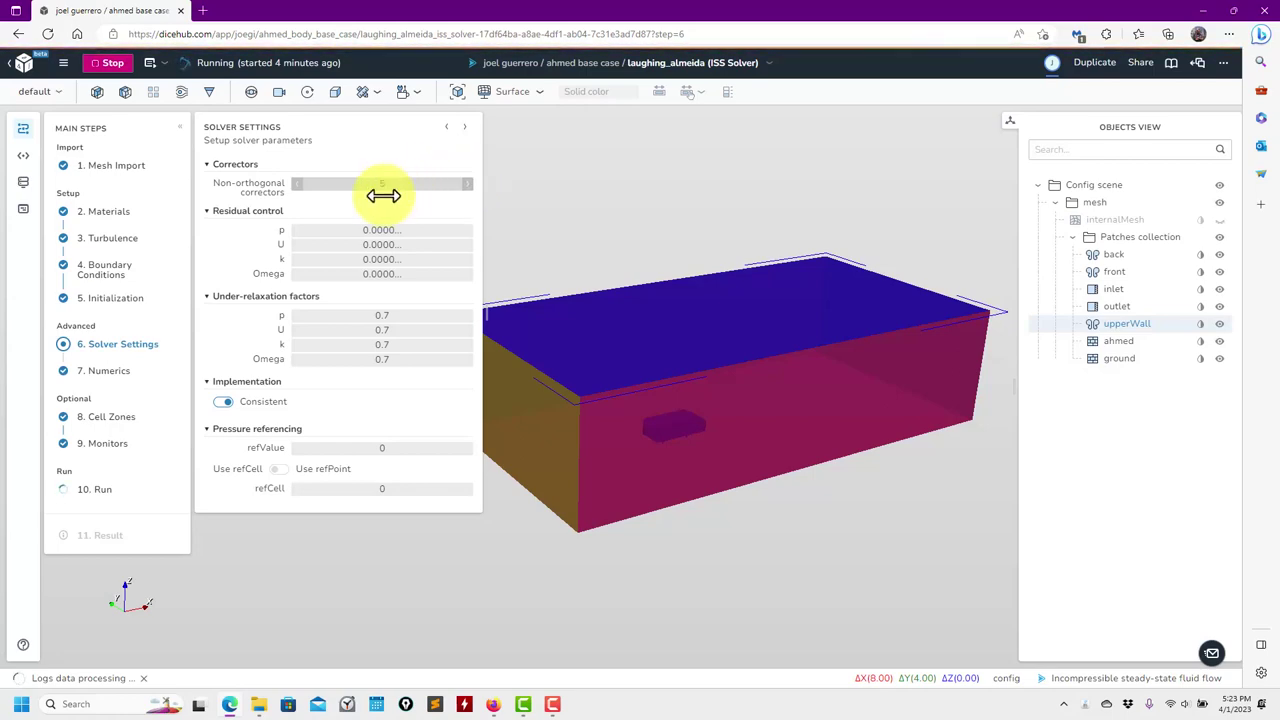
# - Update the running case with the changed solver settings and check the pressure solves in the Solving log
pyautogui.click(100, 489)
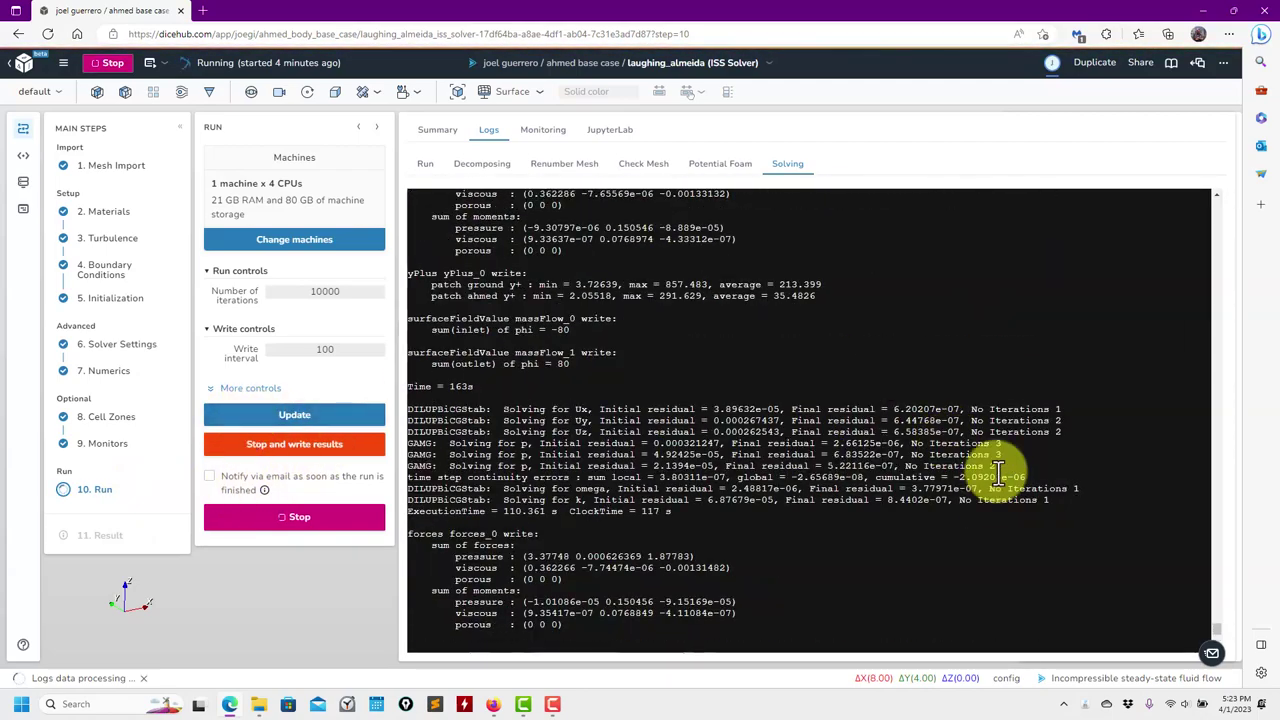
pyautogui.moveTo(1000, 466); pyautogui.dragTo(905, 454)
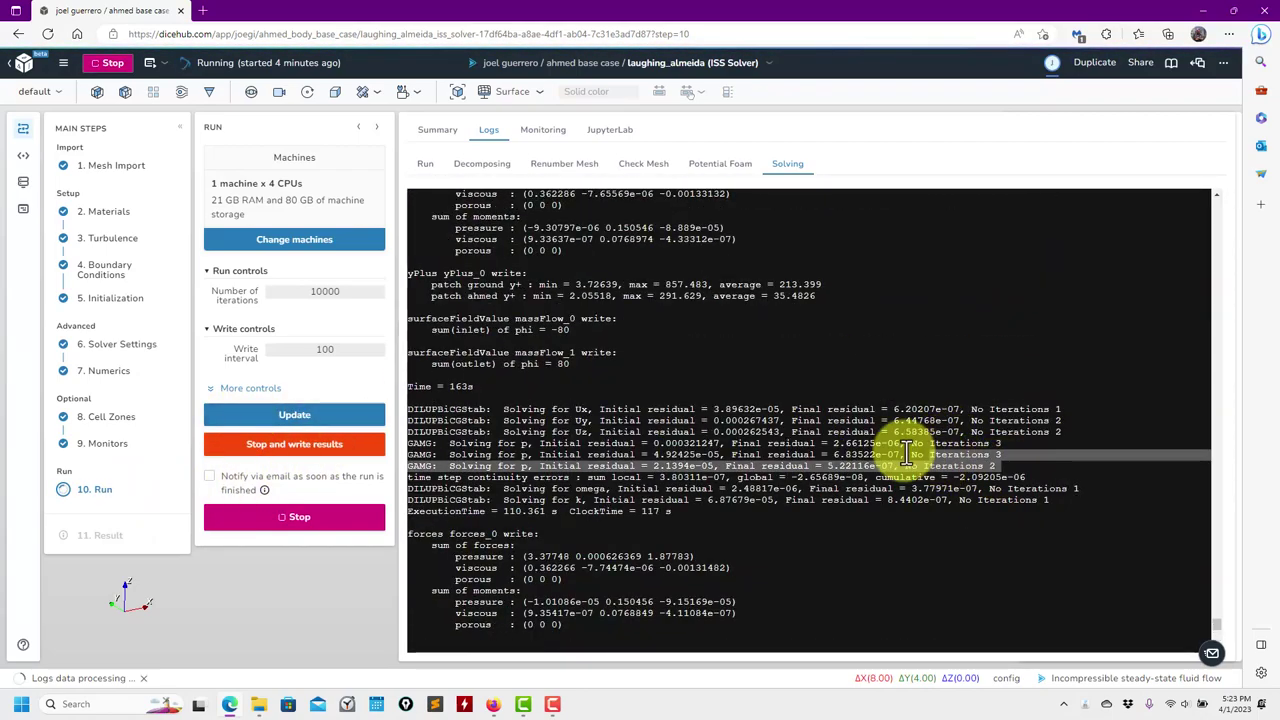
pyautogui.click(306, 420)
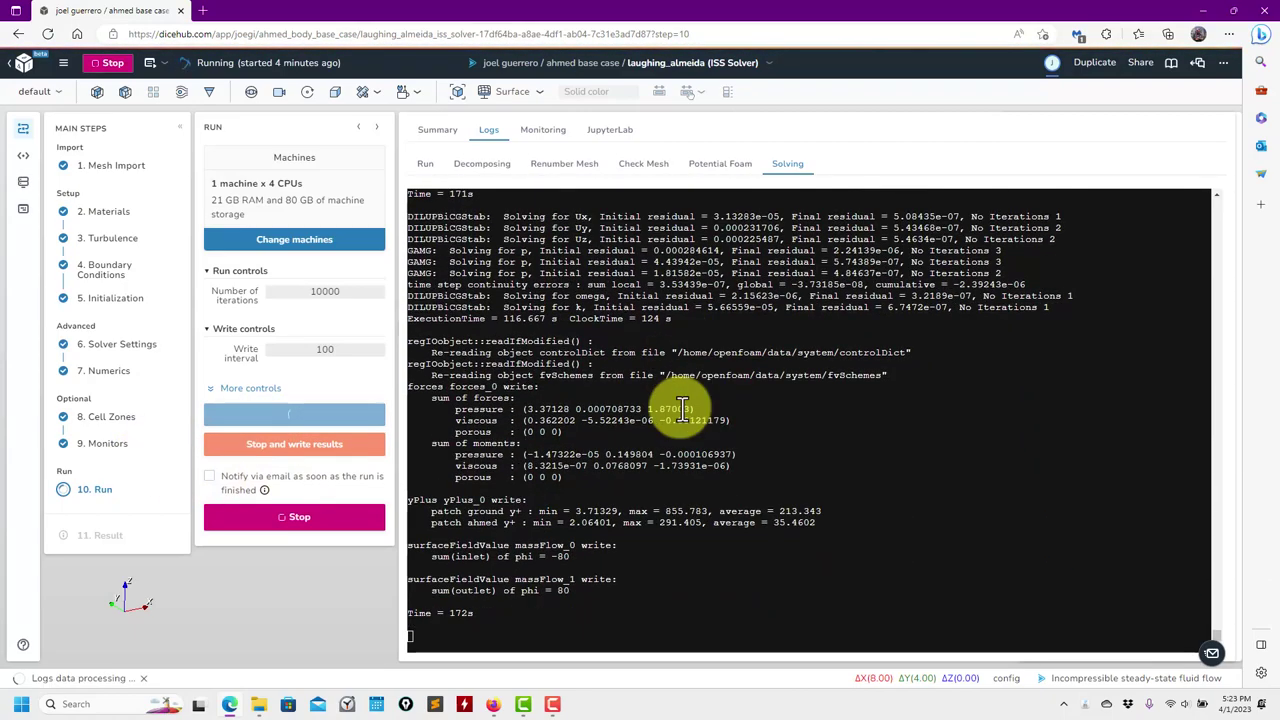
pyautogui.scroll(5, 900, 280)
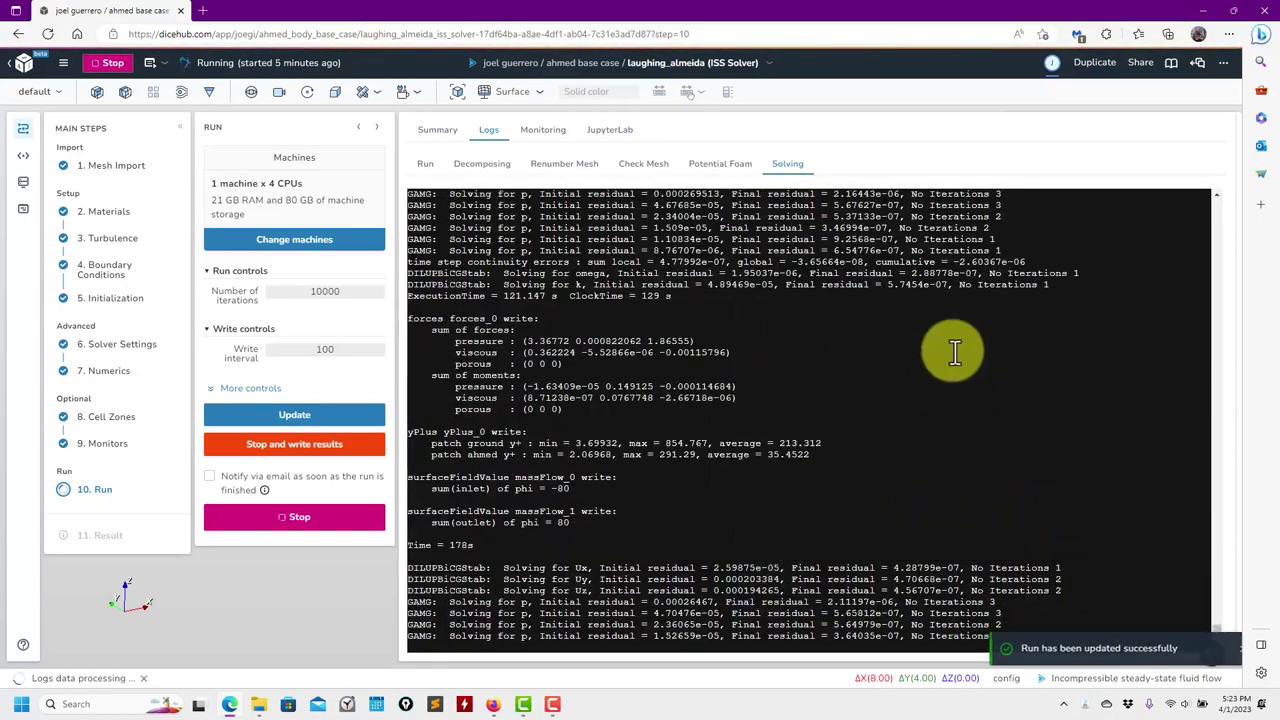
pyautogui.scroll(3, 998, 270)
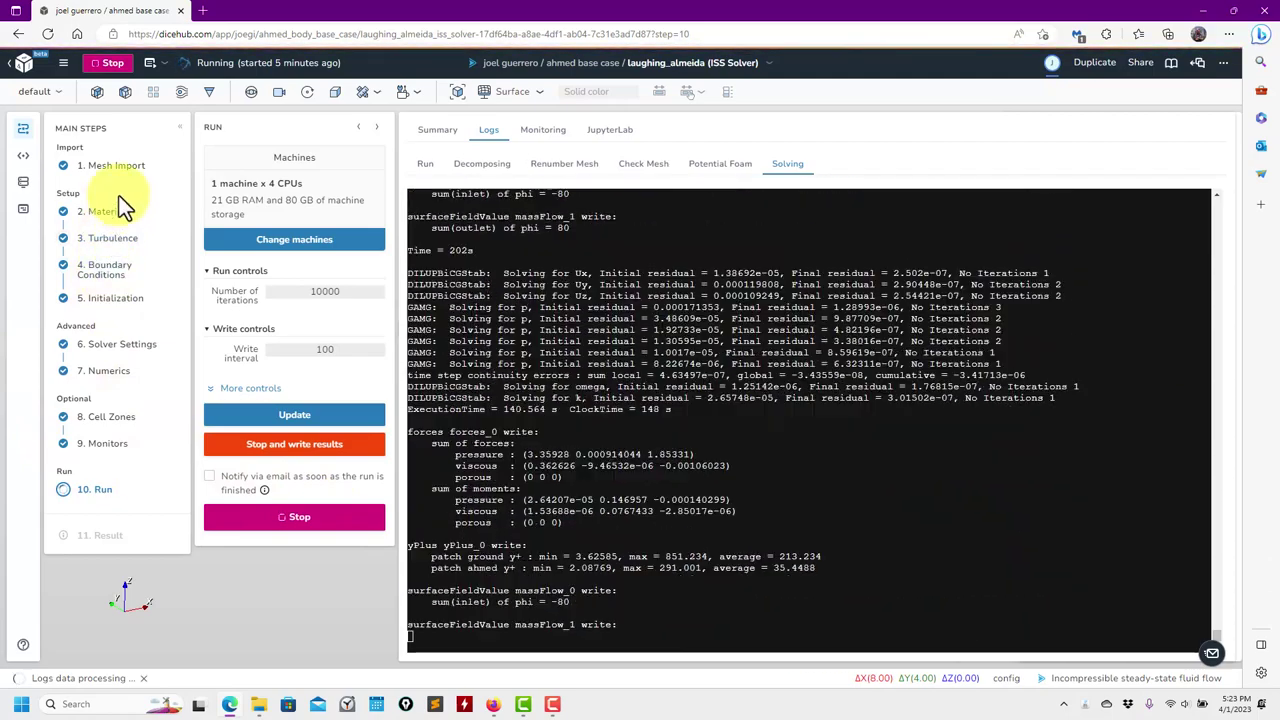
# - Set the material's kinematic viscosity to 0.0015 while the case is running
pyautogui.click(112, 213)
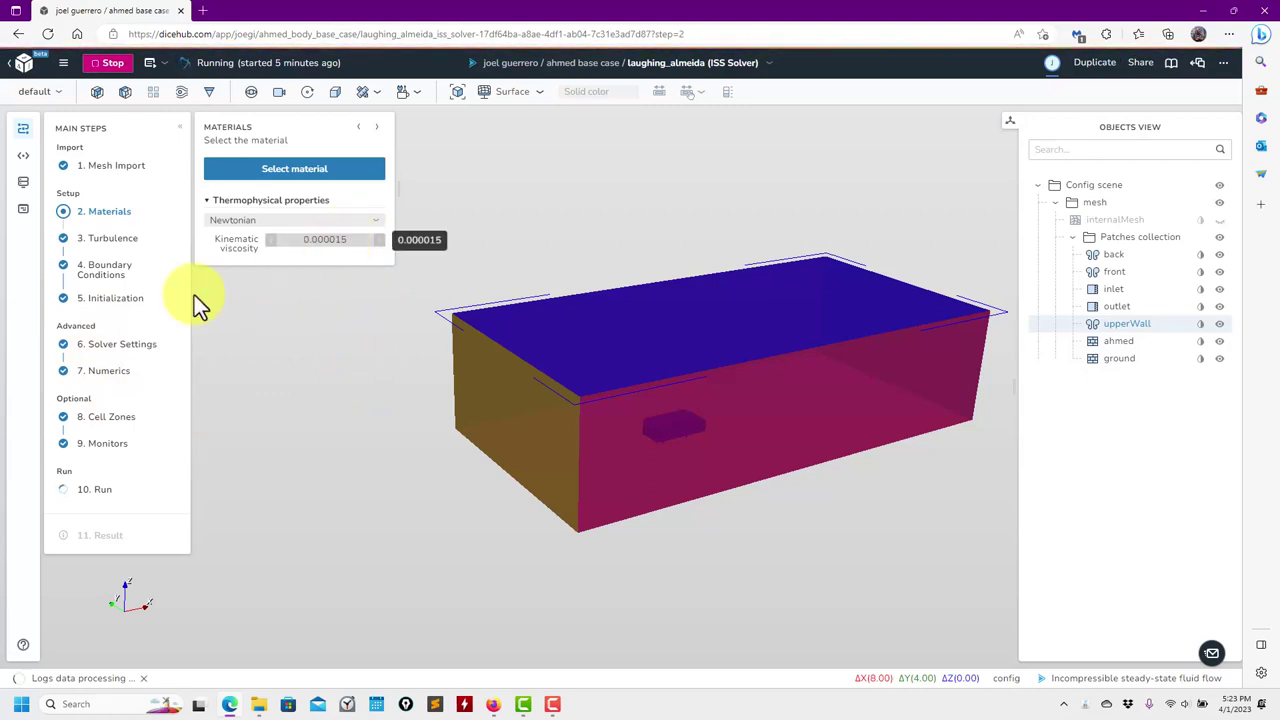
pyautogui.click(331, 240)
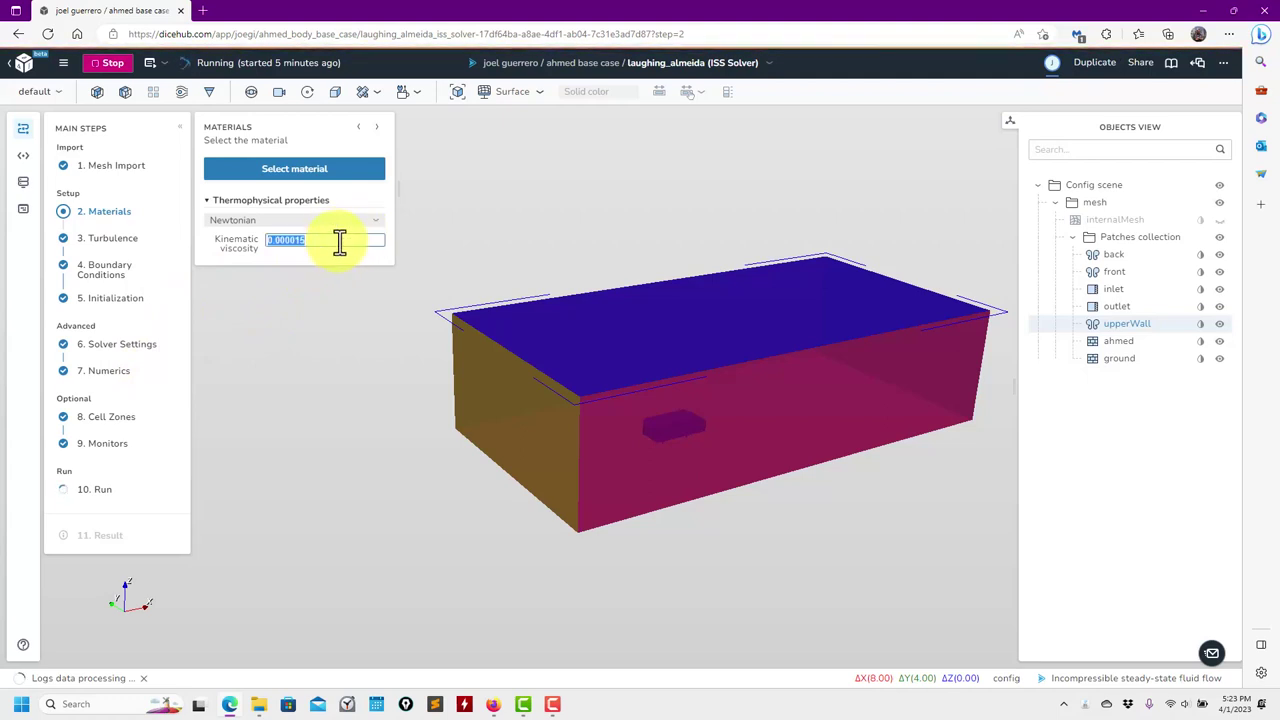
pyautogui.click(292, 240)
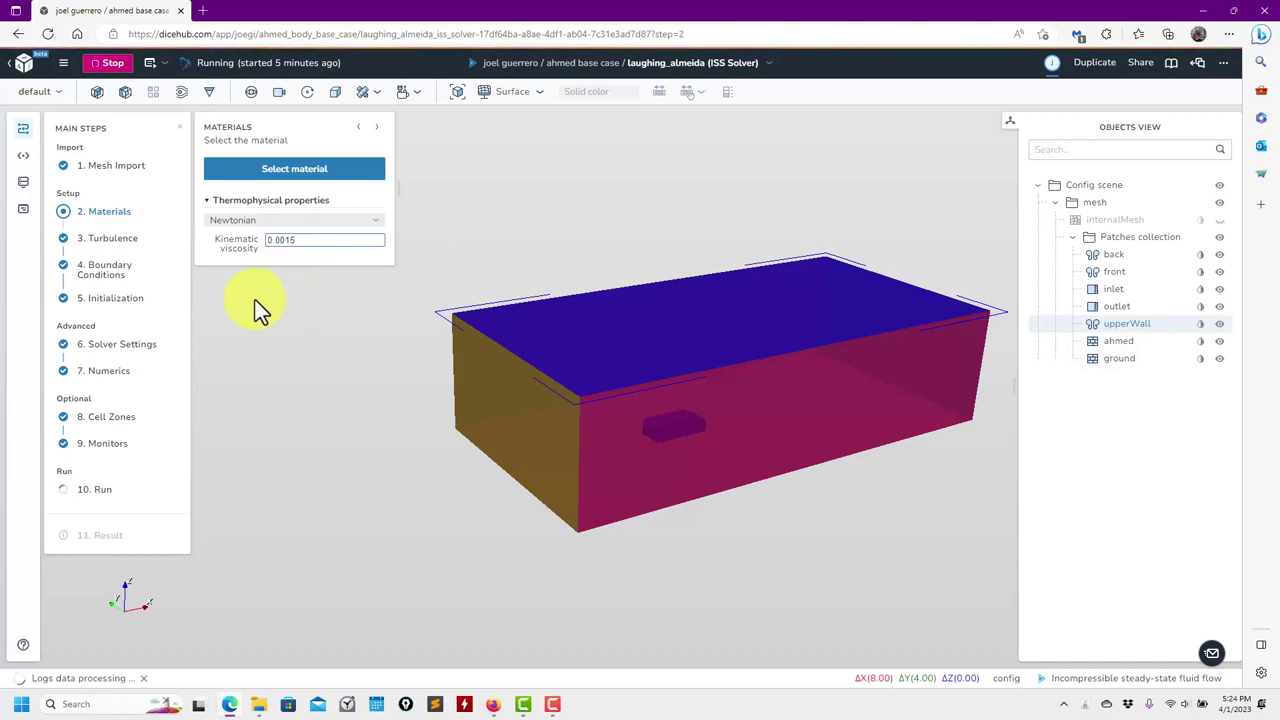
# - Return to the run page and look at the Check Mesh log, JupyterLab and the initial residual plot
pyautogui.click(105, 494)
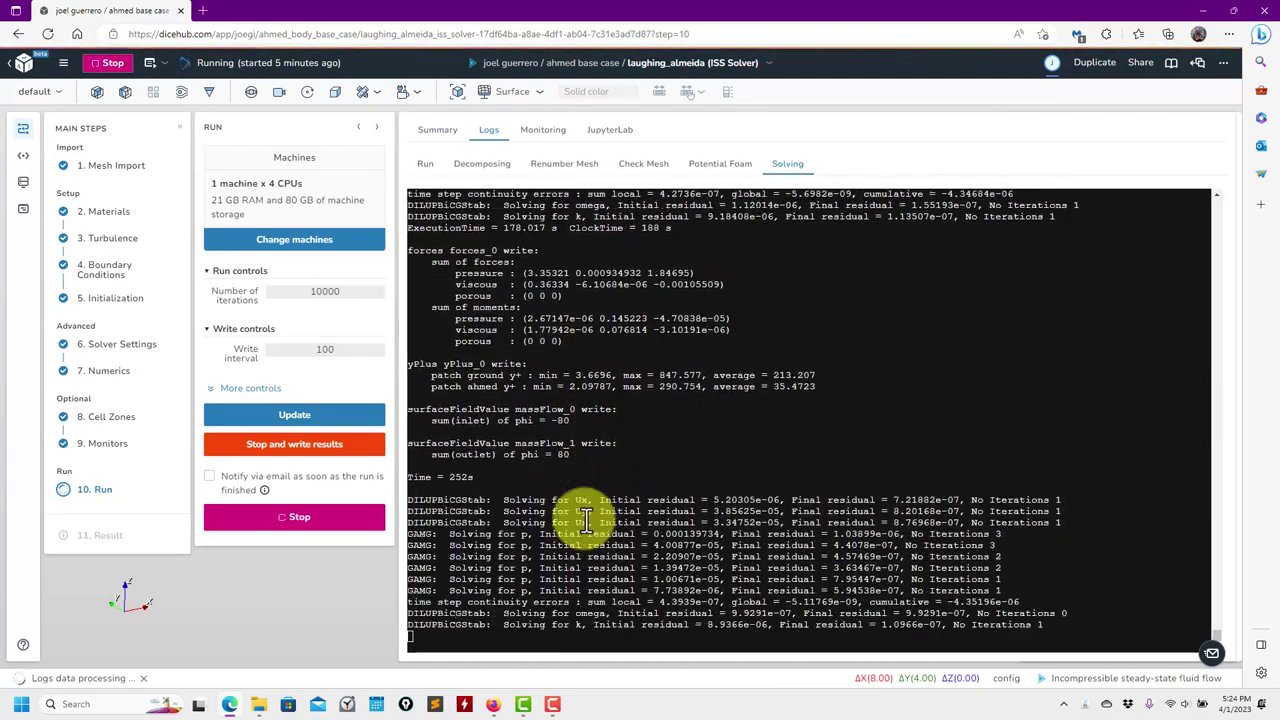
pyautogui.click(708, 168)
pyautogui.click(648, 170)
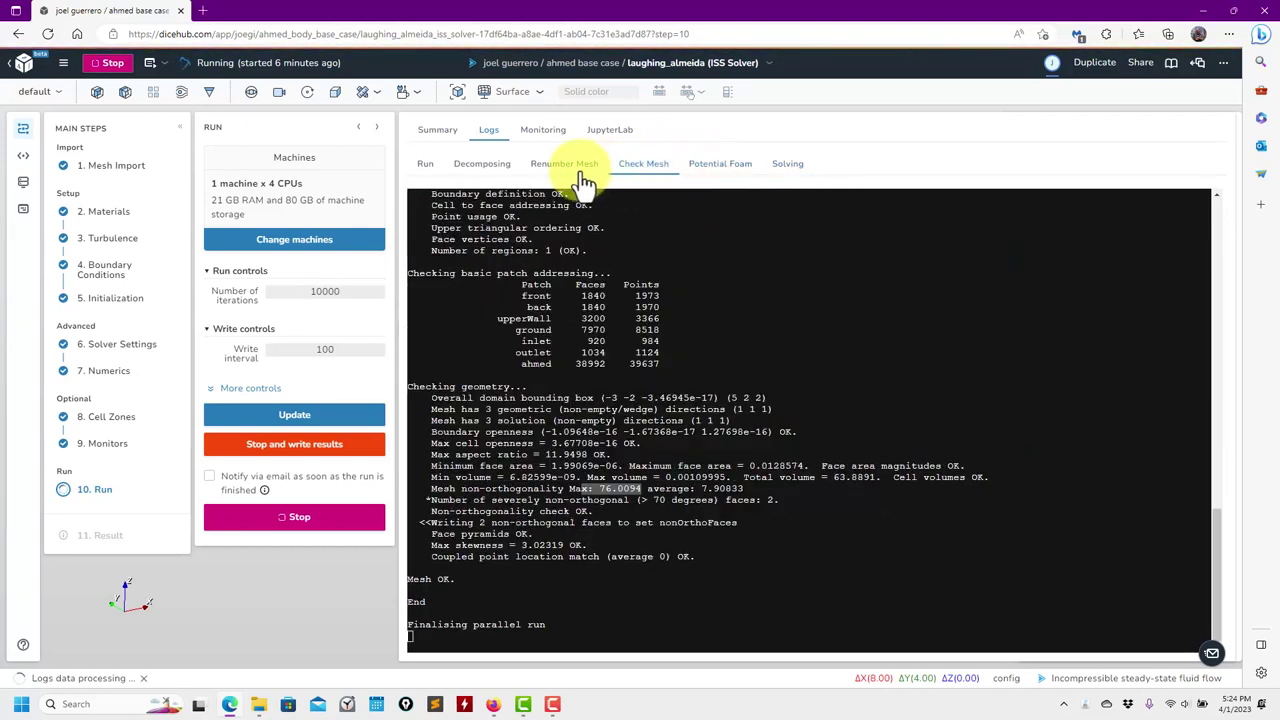
pyautogui.click(609, 137)
pyautogui.click(530, 140)
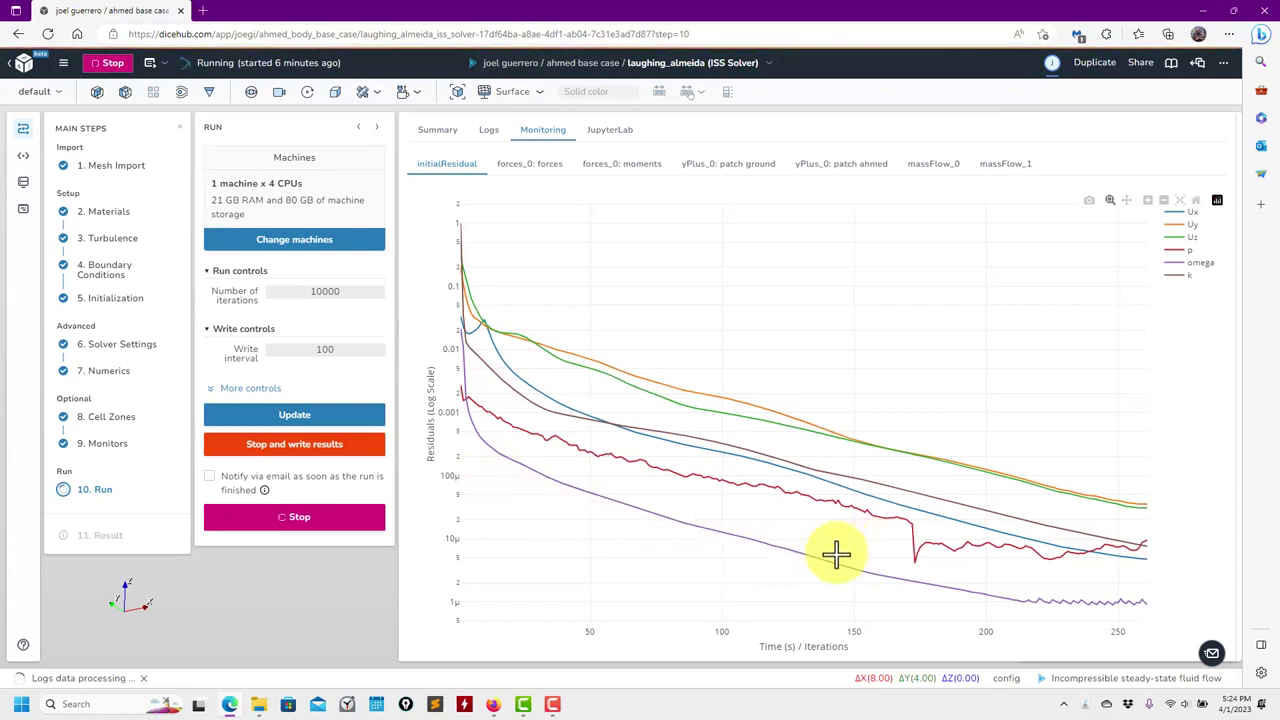
# - Check the forces plot, glance at the run summary and logs, and return to the forces plot
pyautogui.click(533, 168)
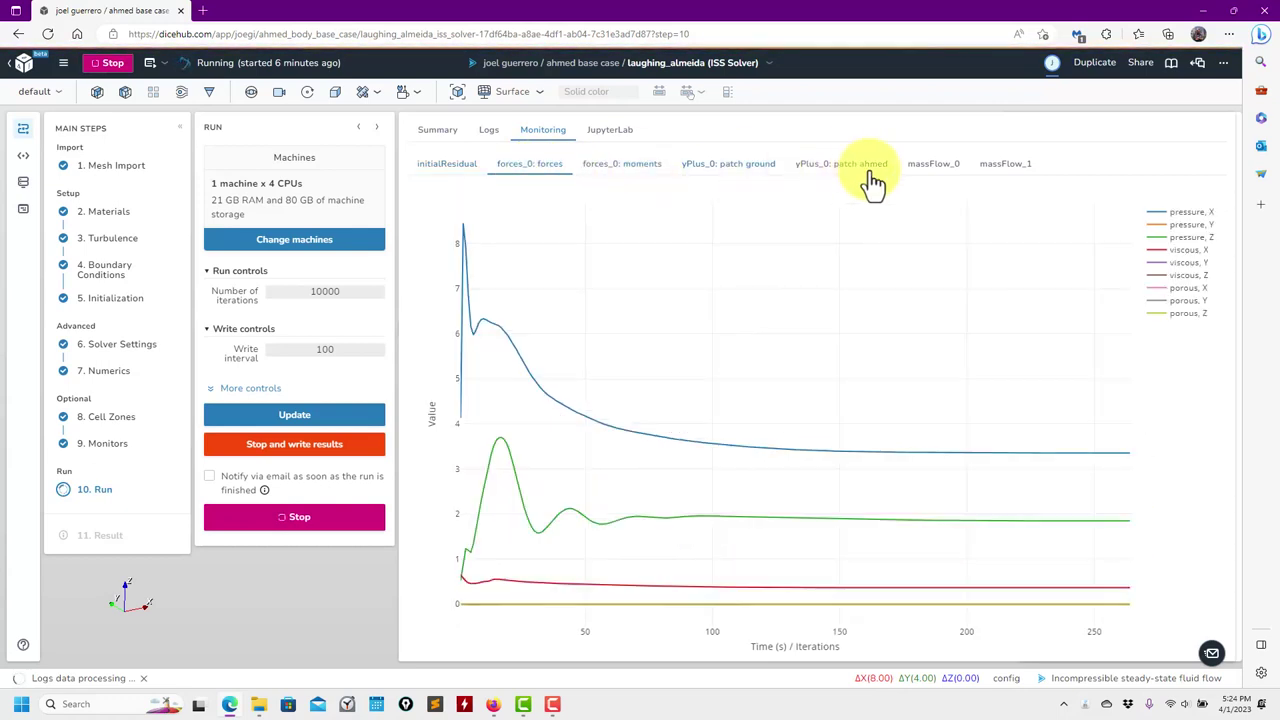
pyautogui.click(447, 132)
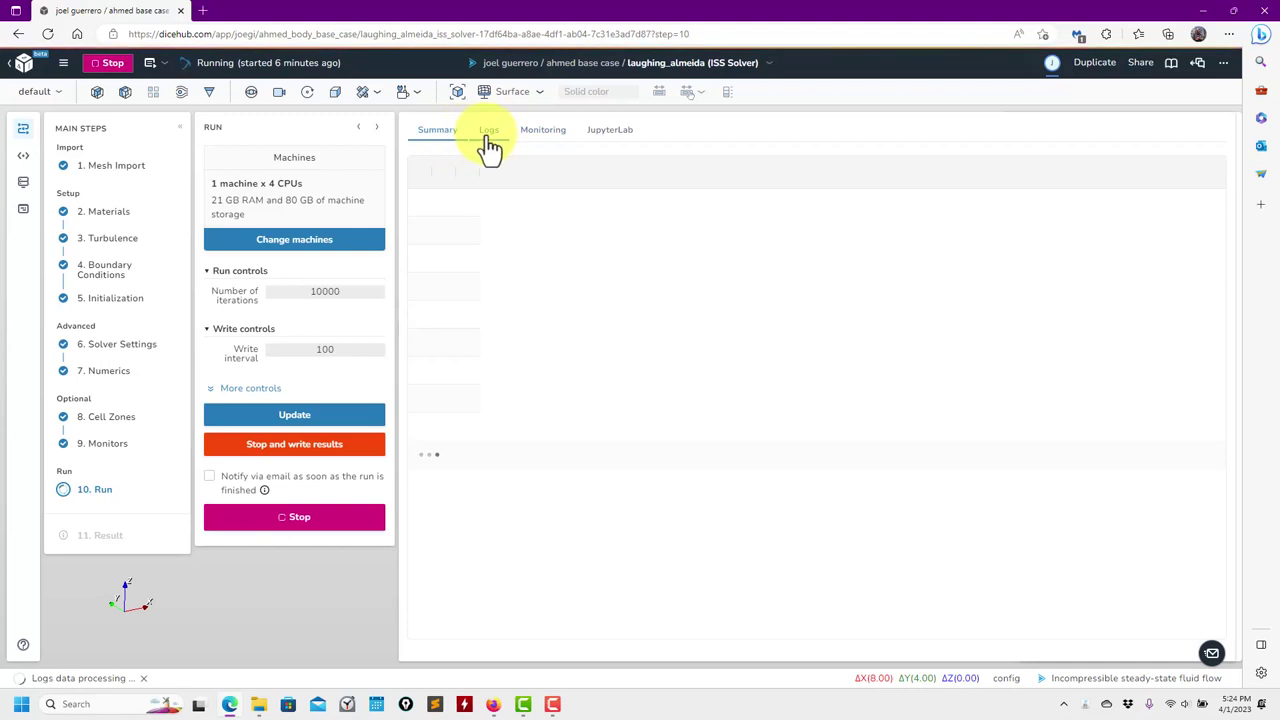
pyautogui.click(489, 138)
pyautogui.click(543, 132)
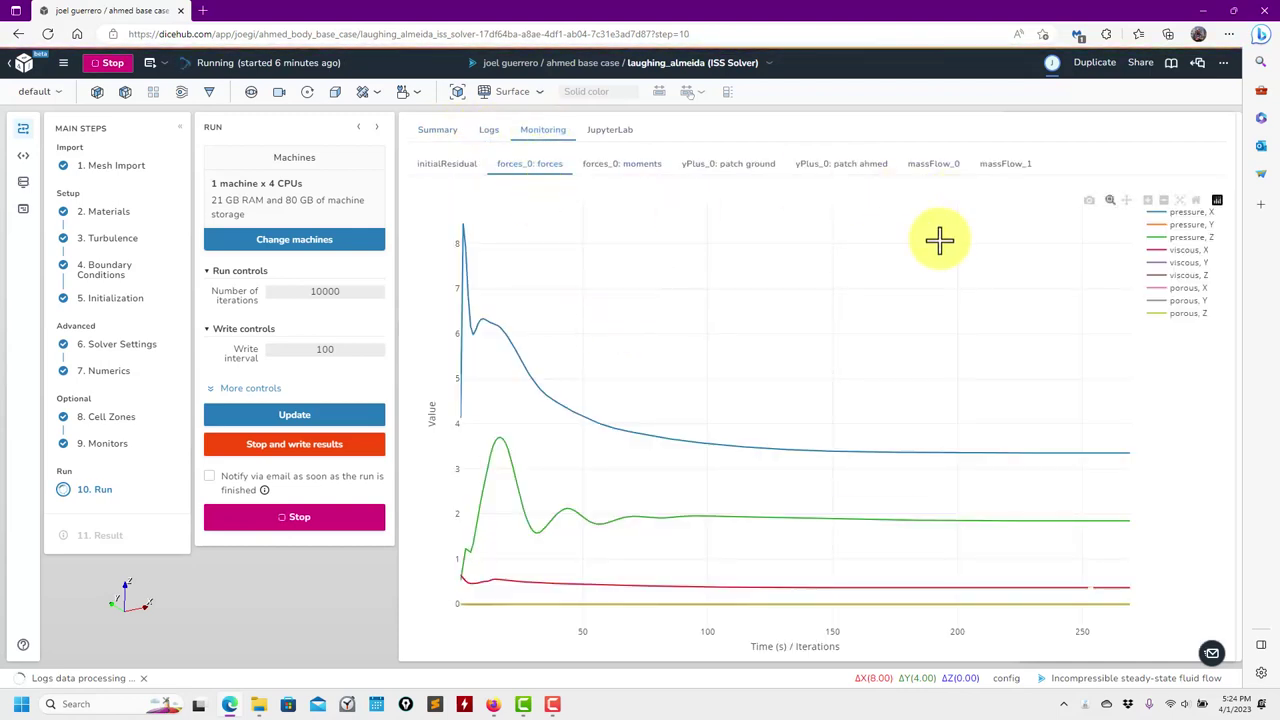
# - Review the monitoring plots of both mass flows, y+ on the ahmed and ground patches, moments, forces and initial residuals
pyautogui.click(996, 166)
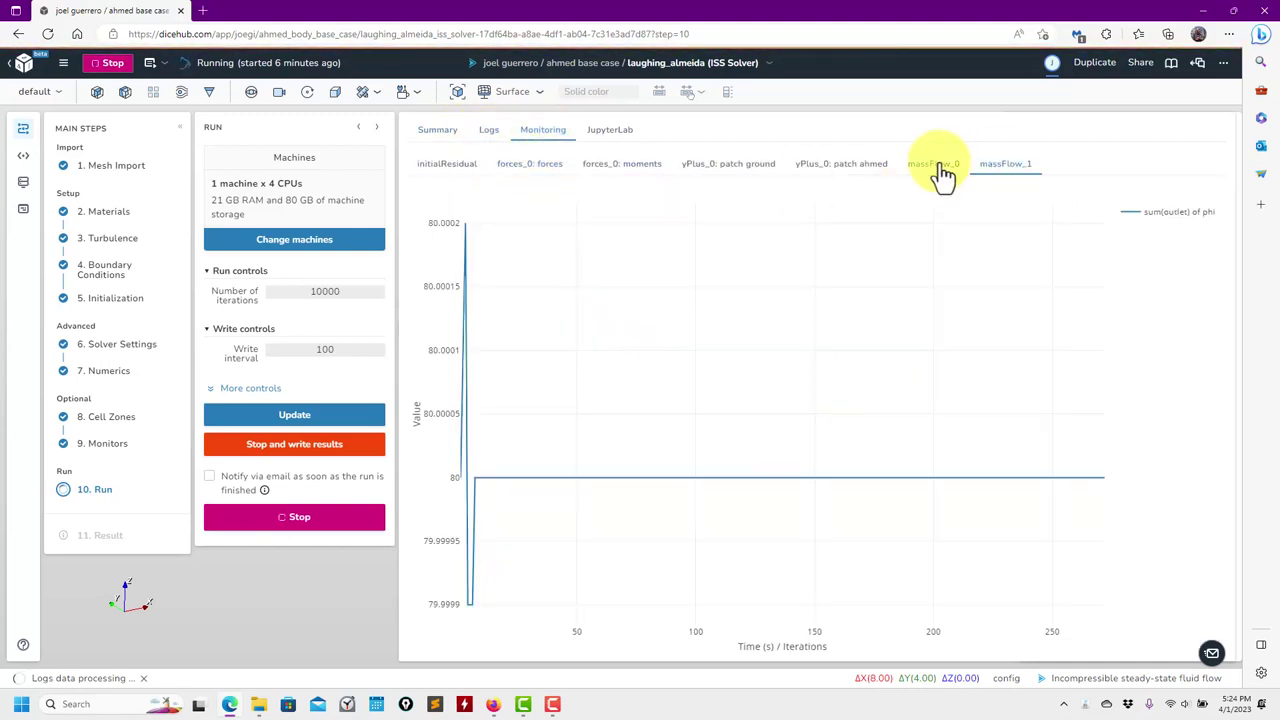
pyautogui.click(935, 166)
pyautogui.click(822, 170)
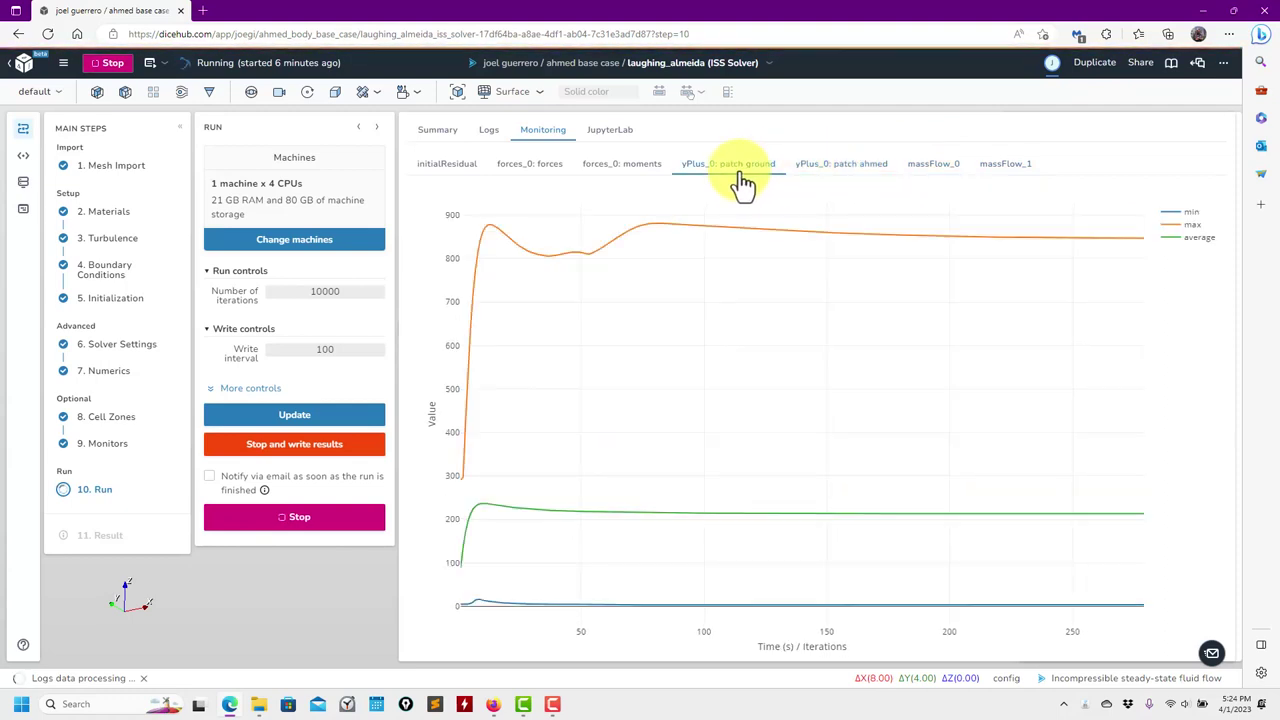
pyautogui.click(613, 172)
pyautogui.click(515, 172)
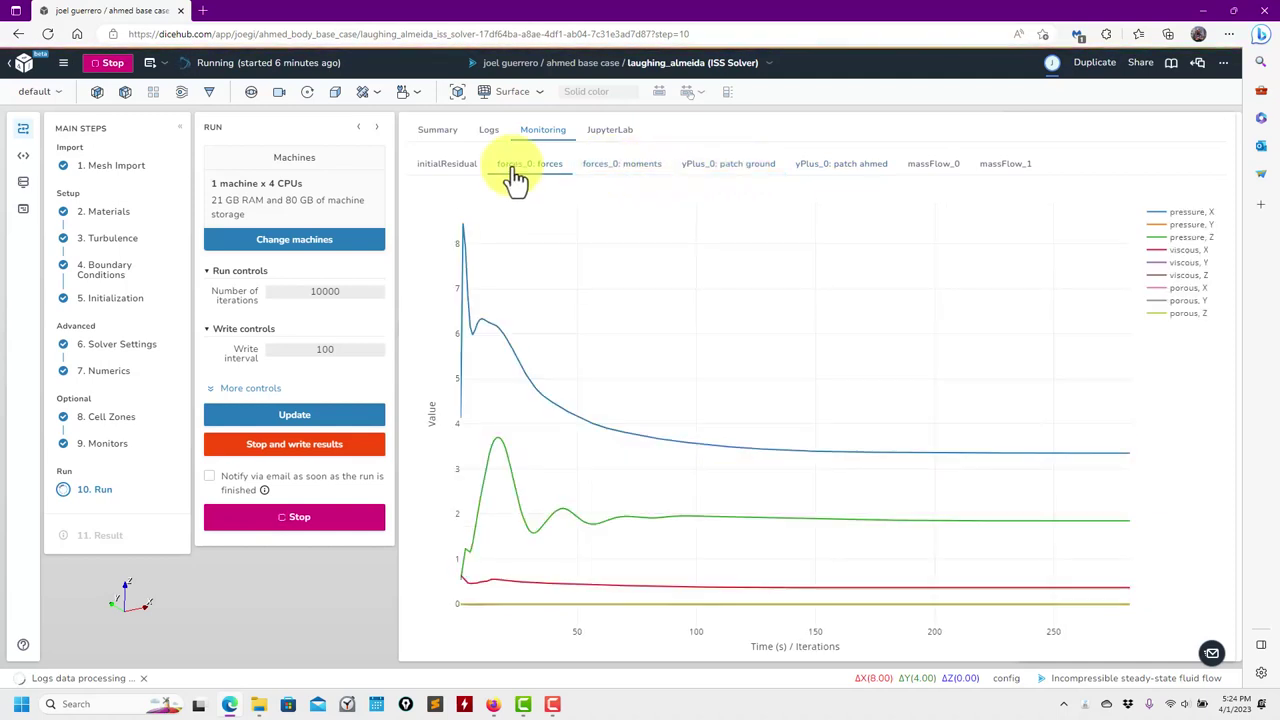
pyautogui.click(468, 170)
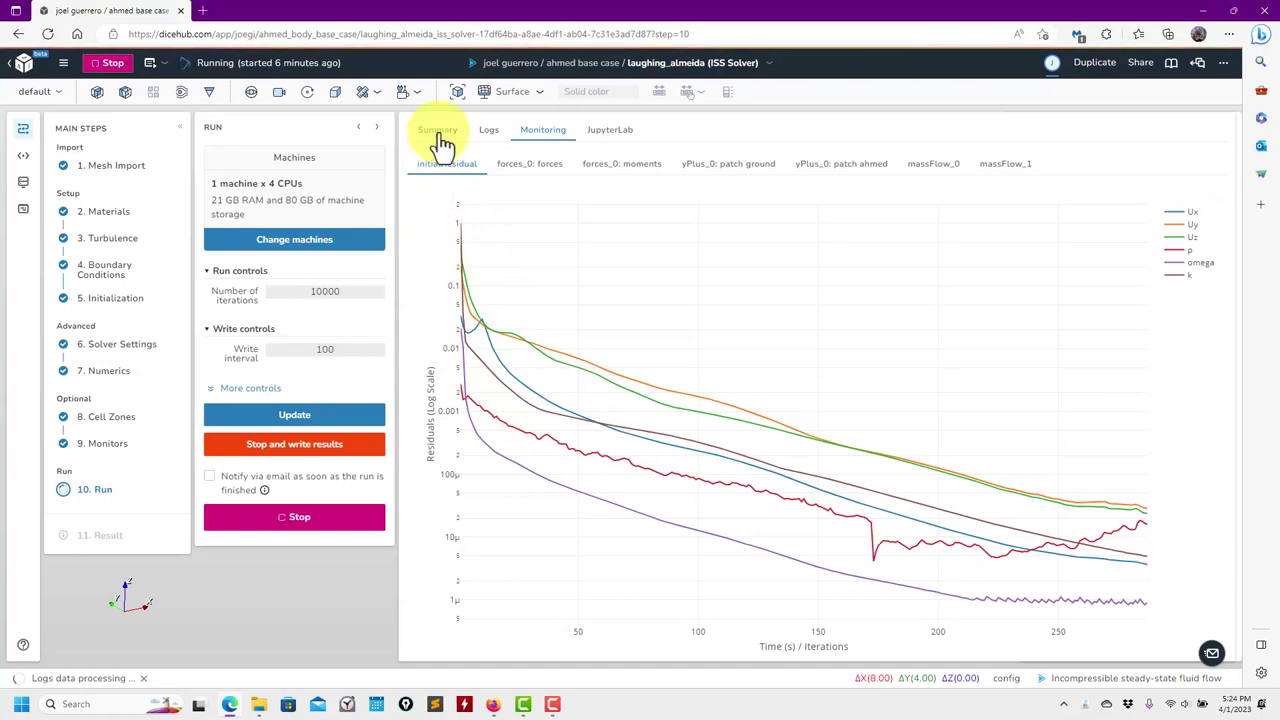
# - Set the number of iterations to 5000 and update the running case while viewing the Solving log
pyautogui.click(489, 135)
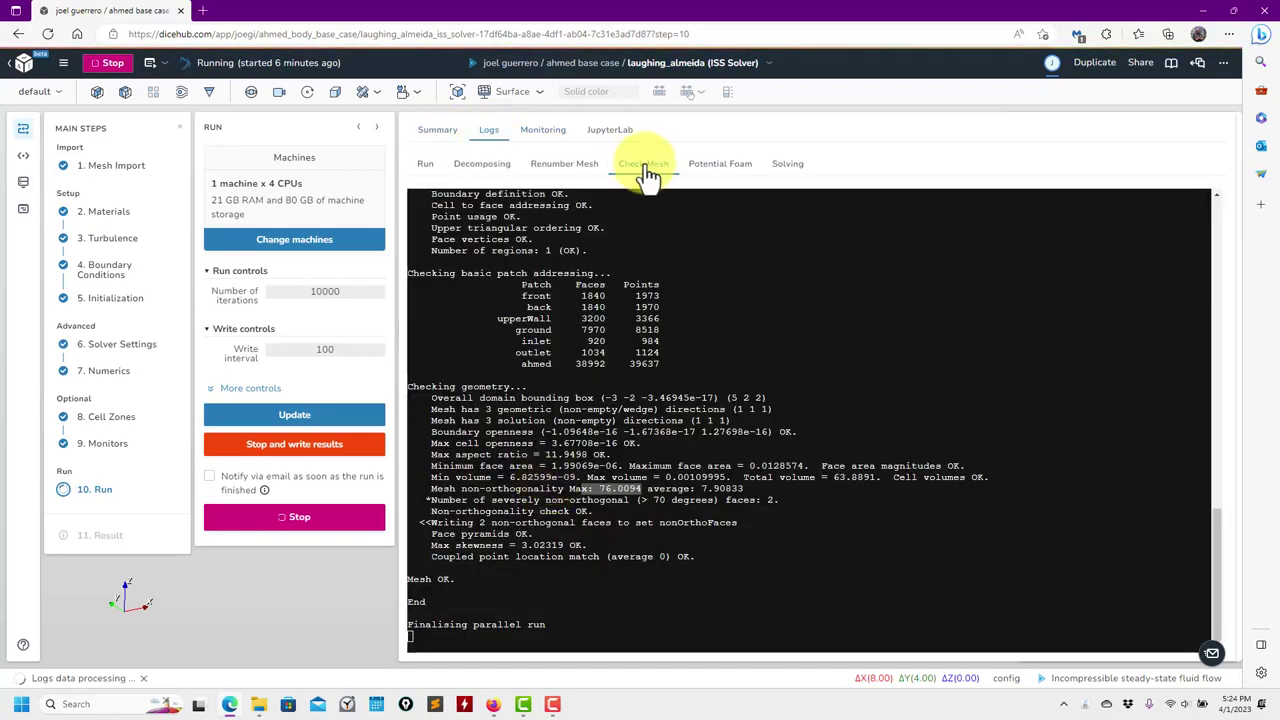
pyautogui.click(795, 167)
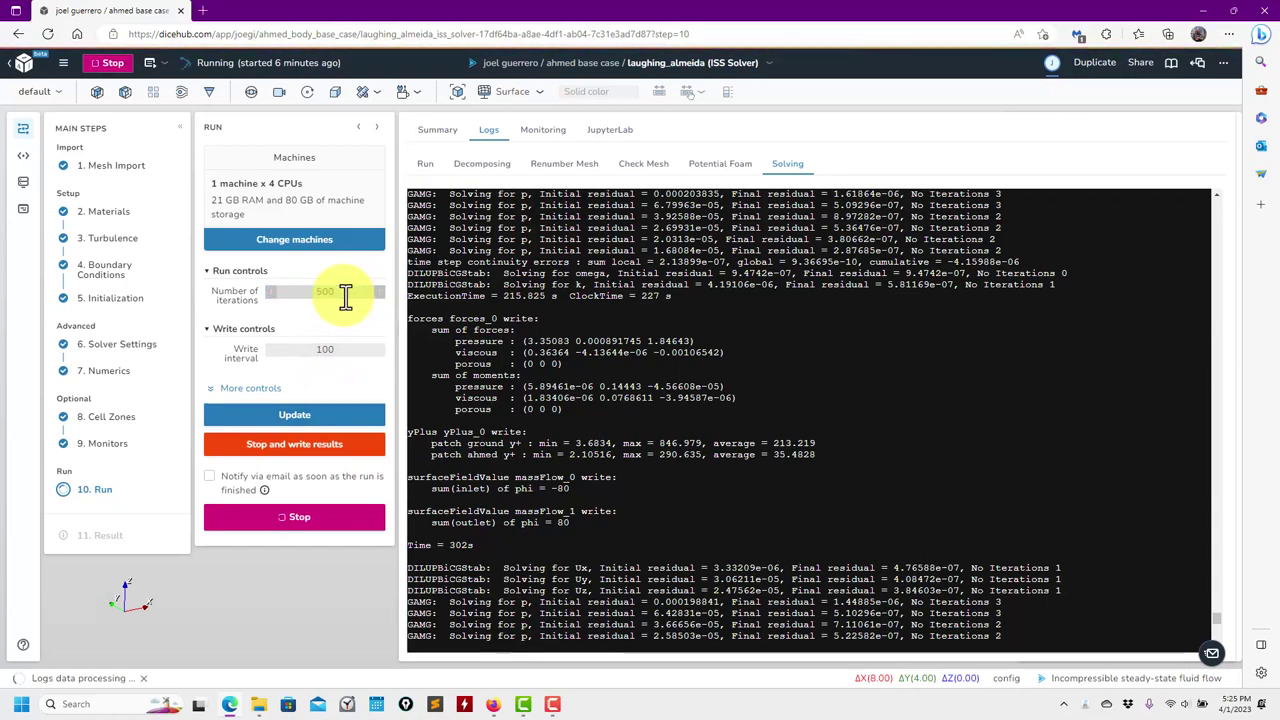
pyautogui.click(333, 406)
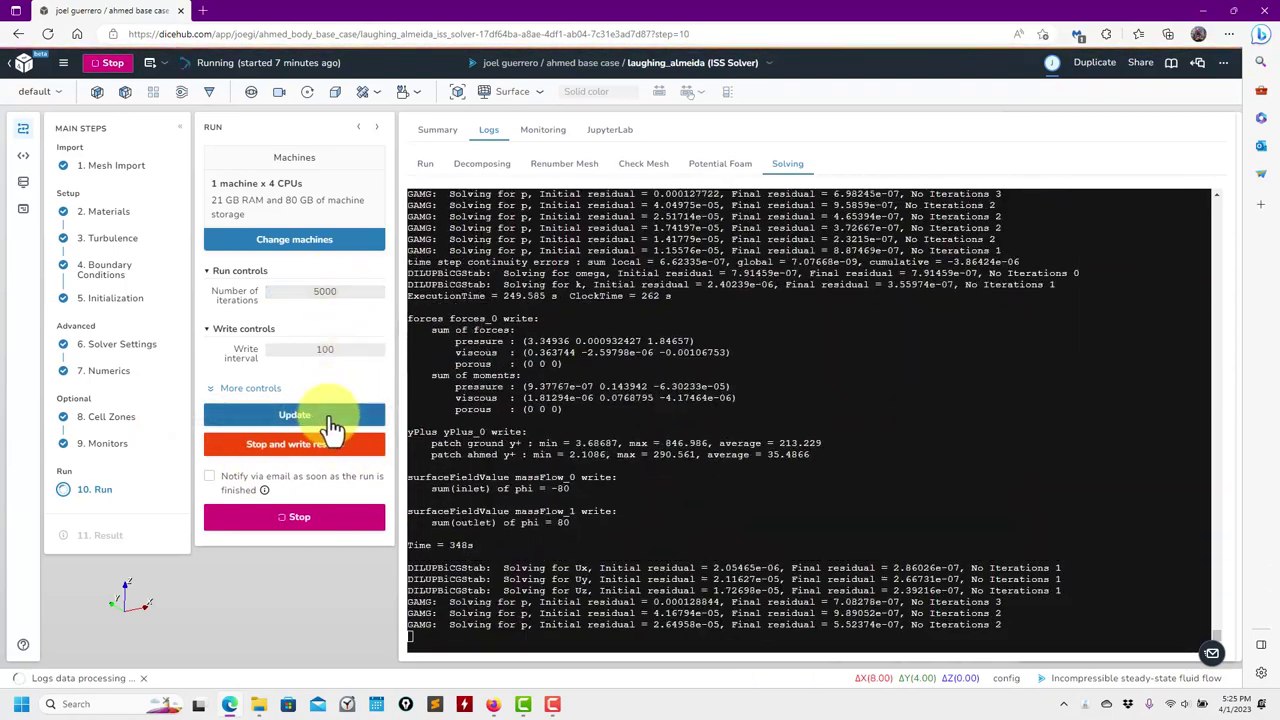
pyautogui.click(325, 416)
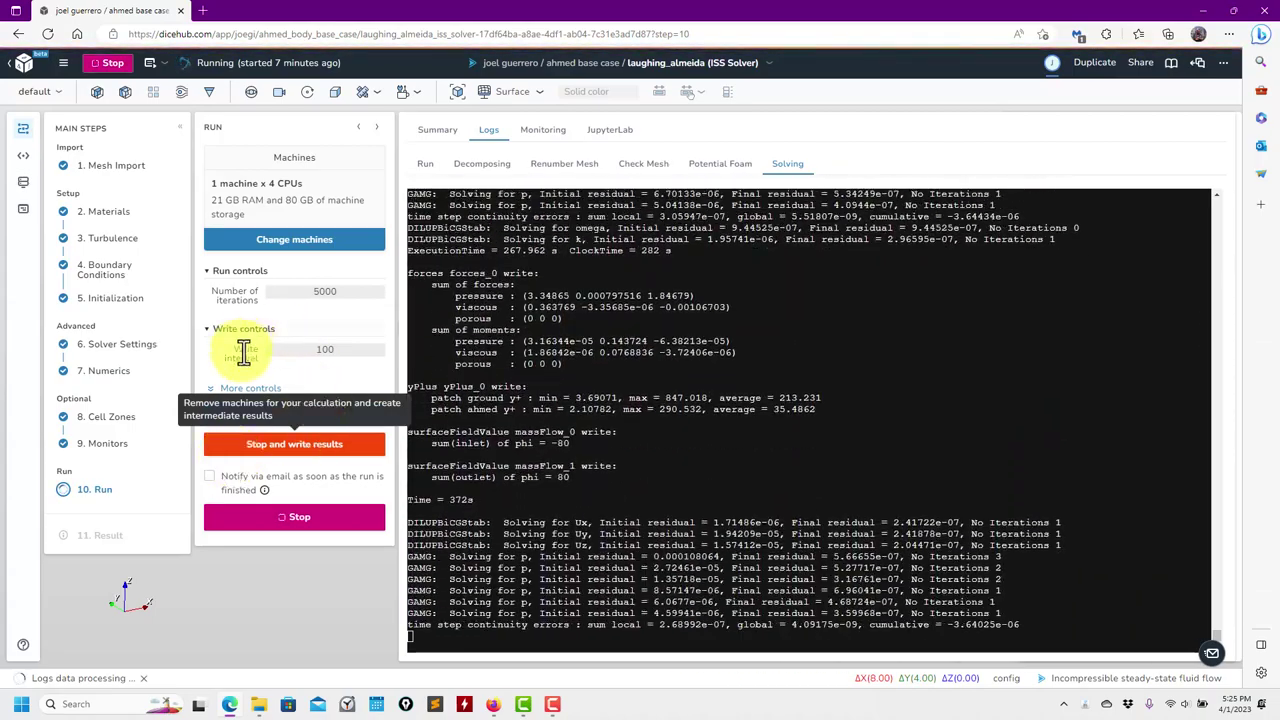
# - Review the additional run controls, and list the contents of processor1 and processor1/300 in the JupyterLab terminal
pyautogui.click(250, 389)
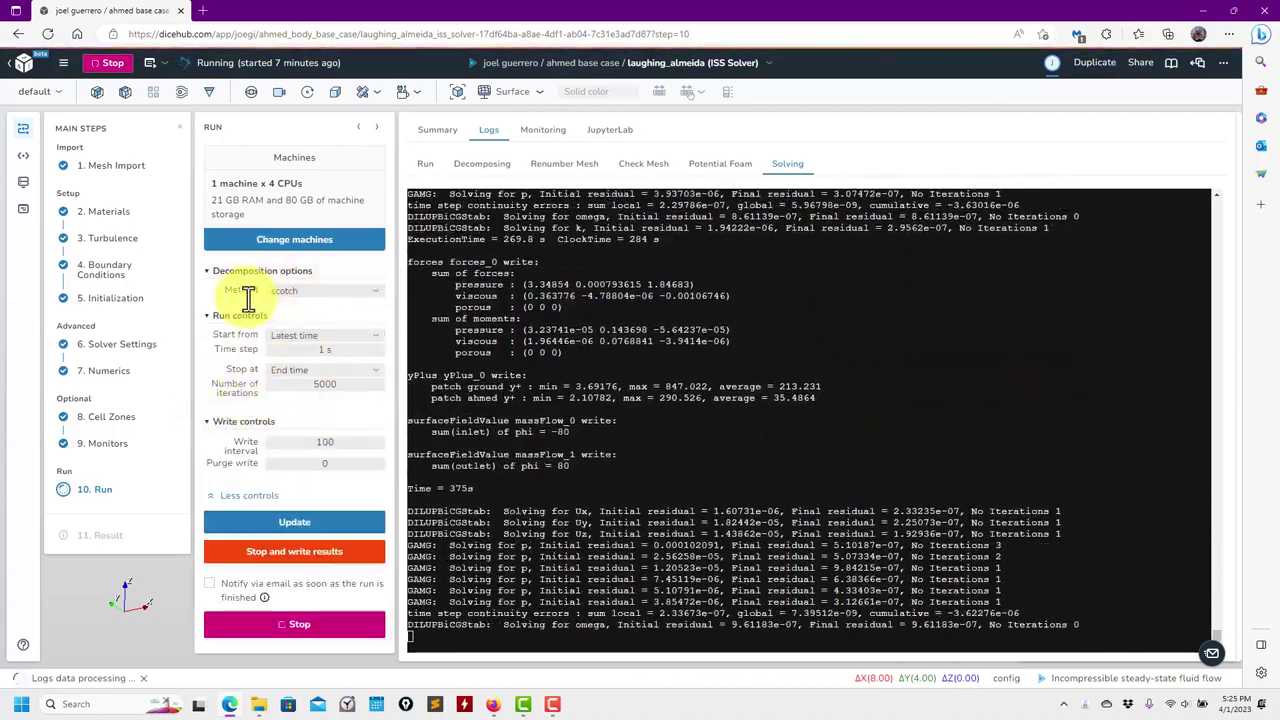
pyautogui.click(247, 496)
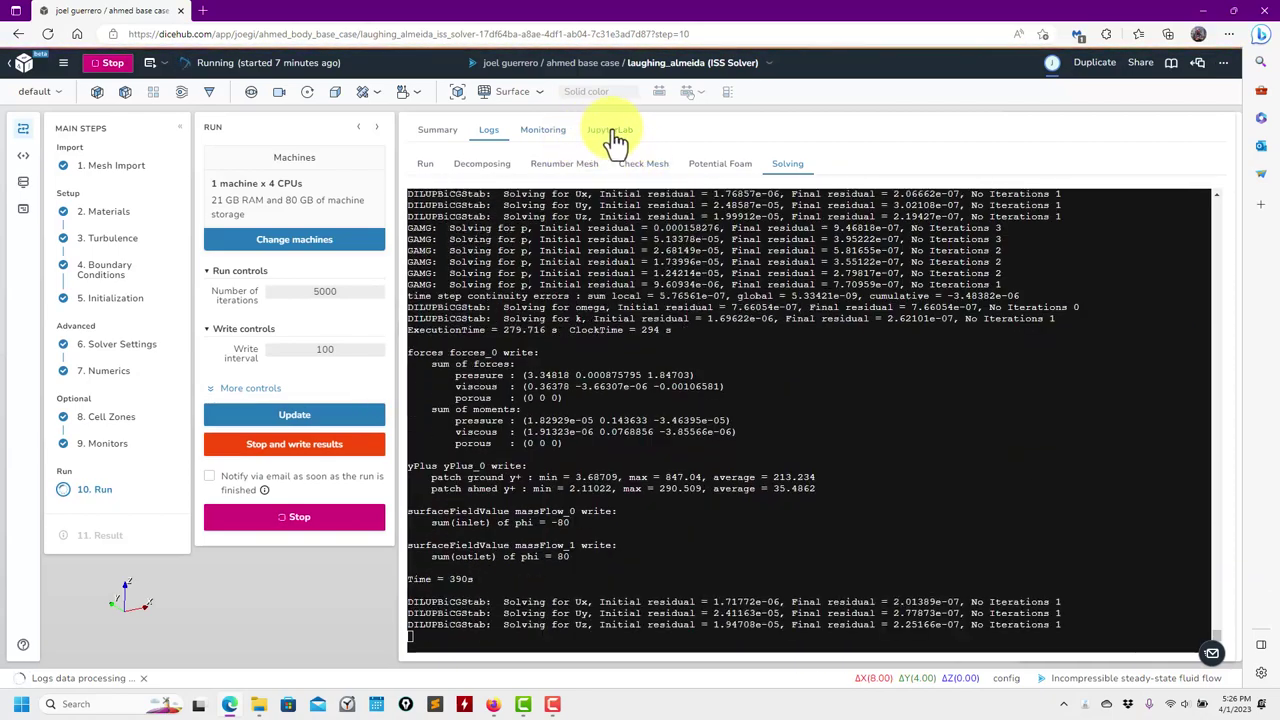
pyautogui.click(612, 133)
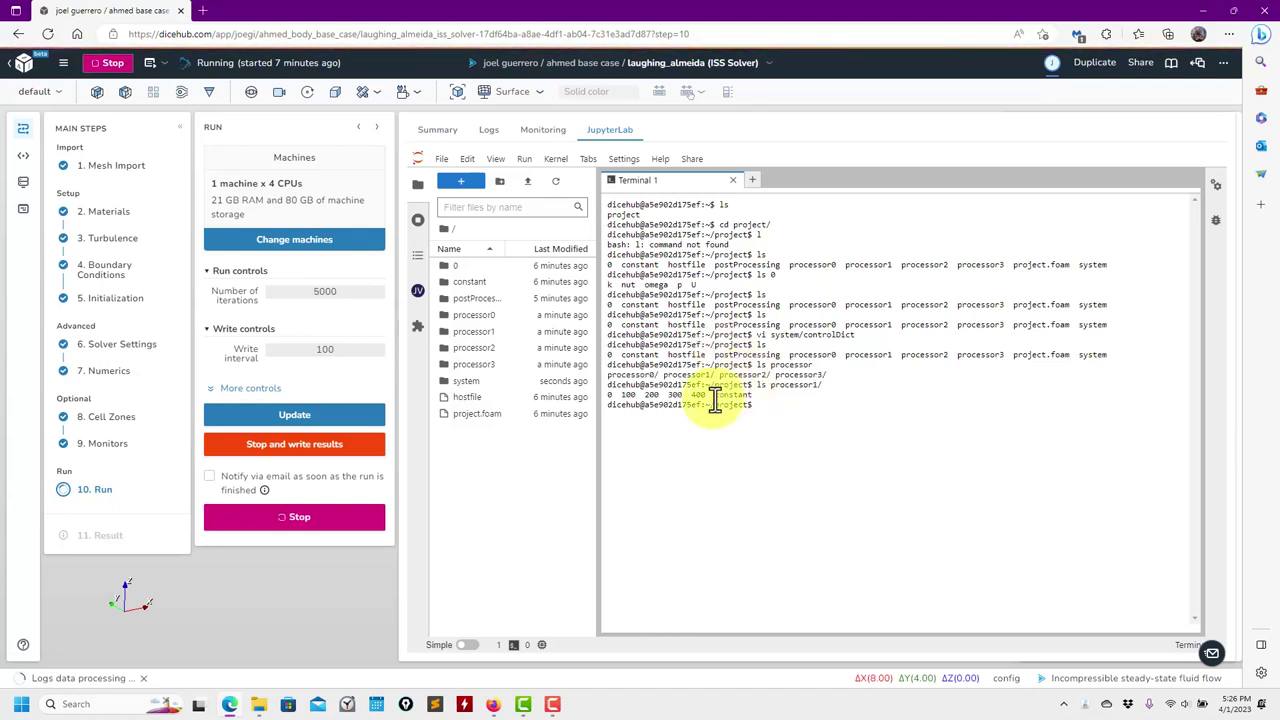
pyautogui.click(781, 430)
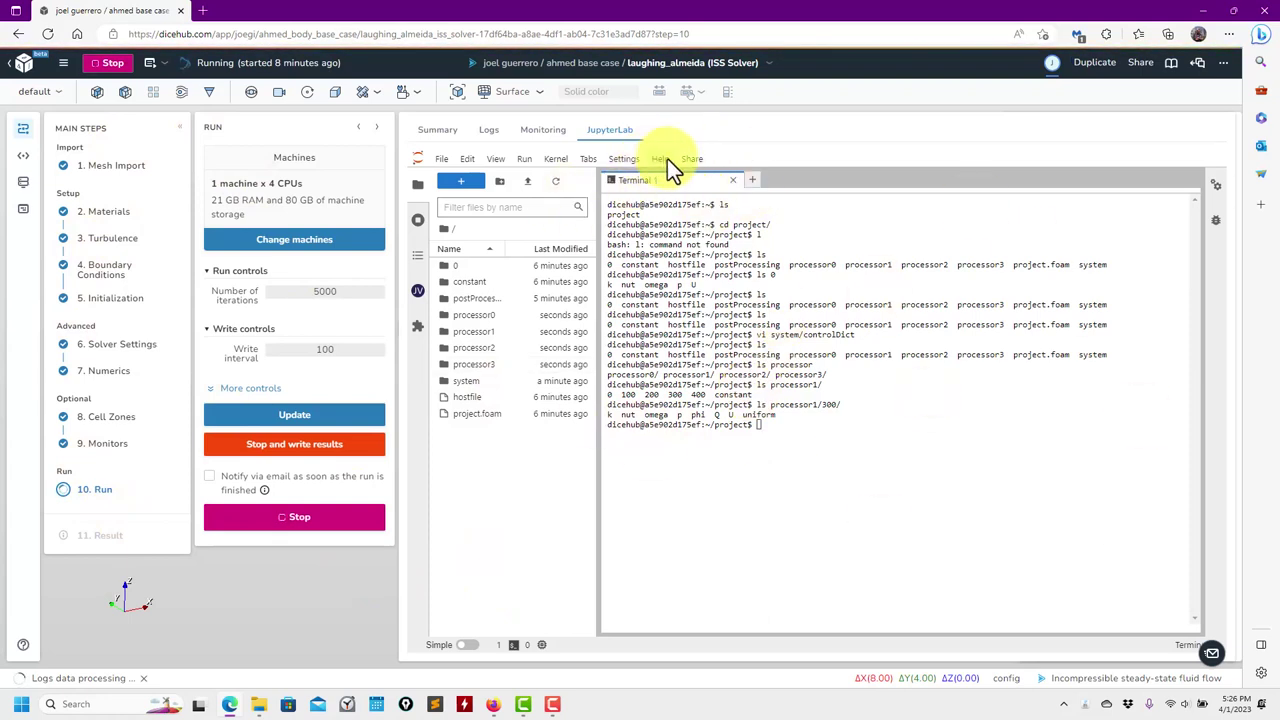
# - Check the residual plot, and in the terminal list the project directory and print constant/physicalProperties to examine the viscosity
pyautogui.click(552, 140)
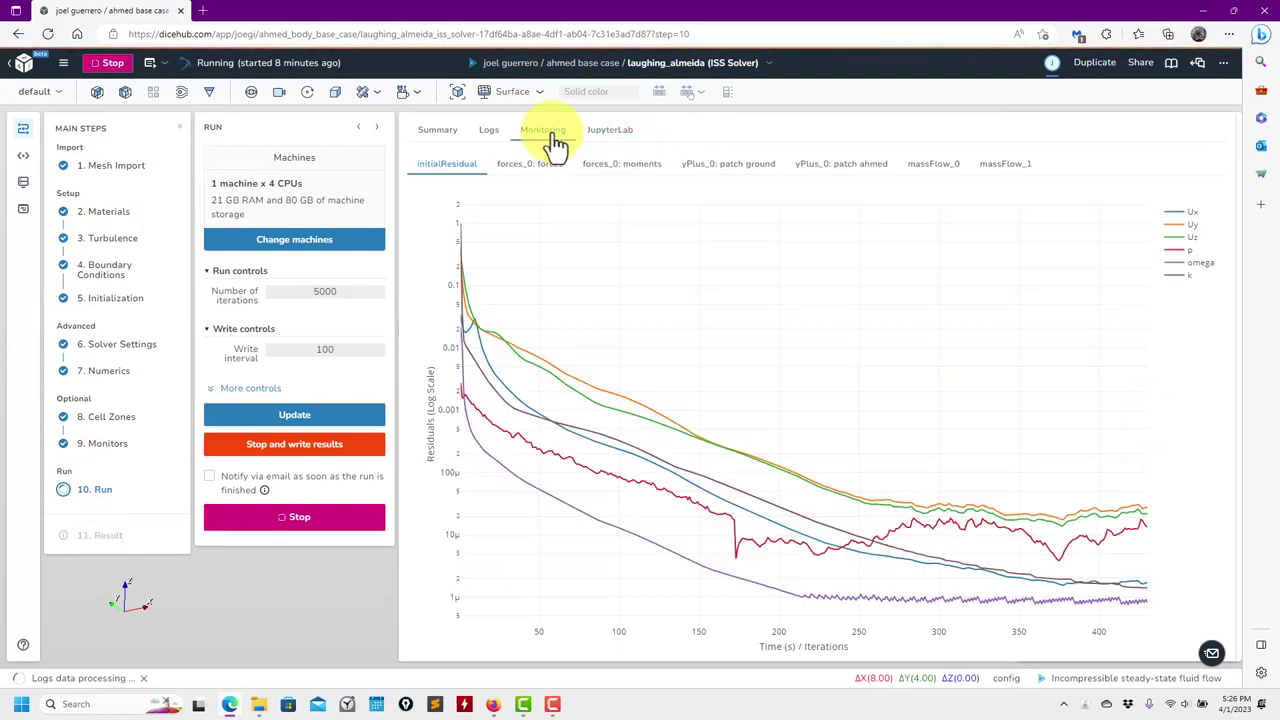
pyautogui.click(611, 140)
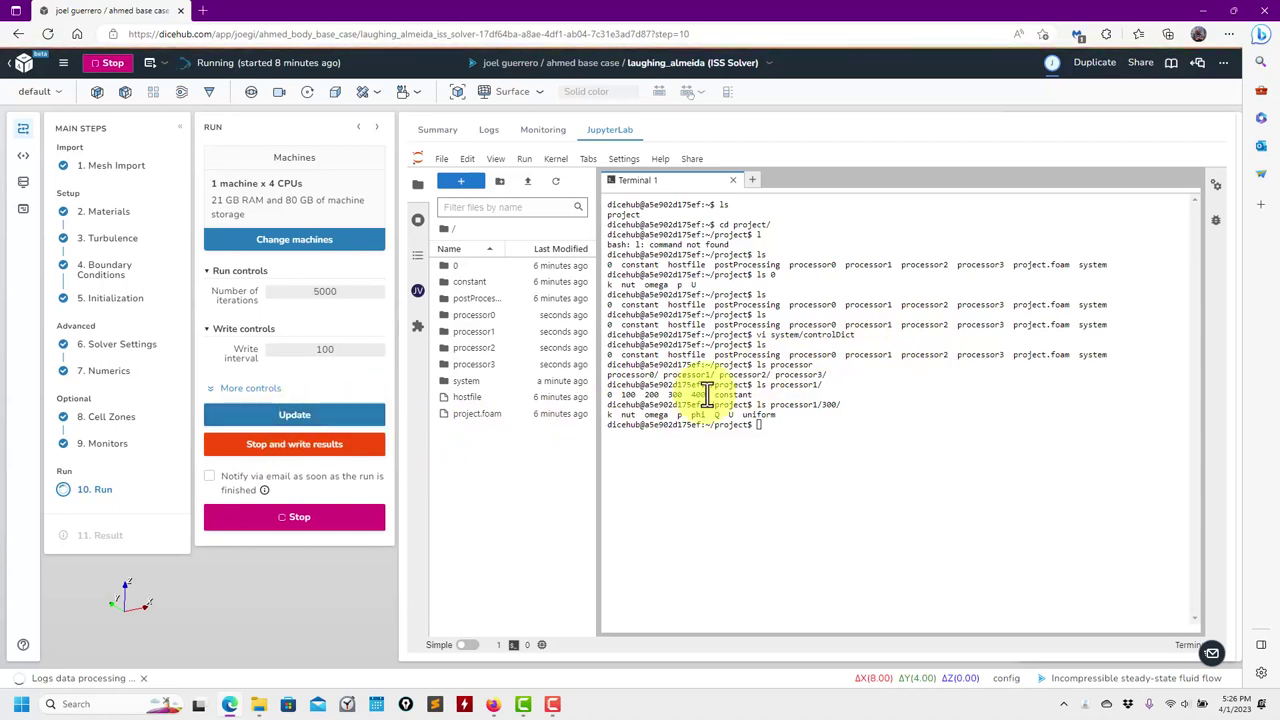
pyautogui.hotkey('alt', 's')
pyautogui.click(914, 406)
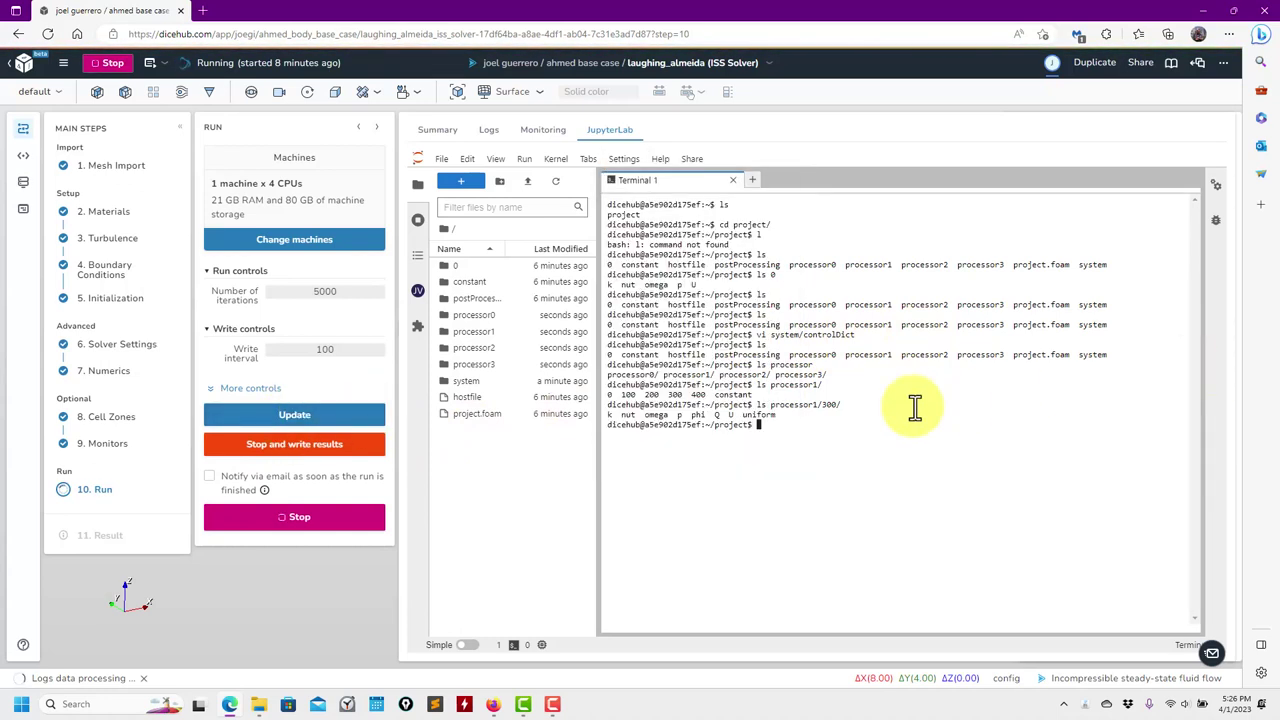
pyautogui.write('ls')
pyautogui.press('Return')
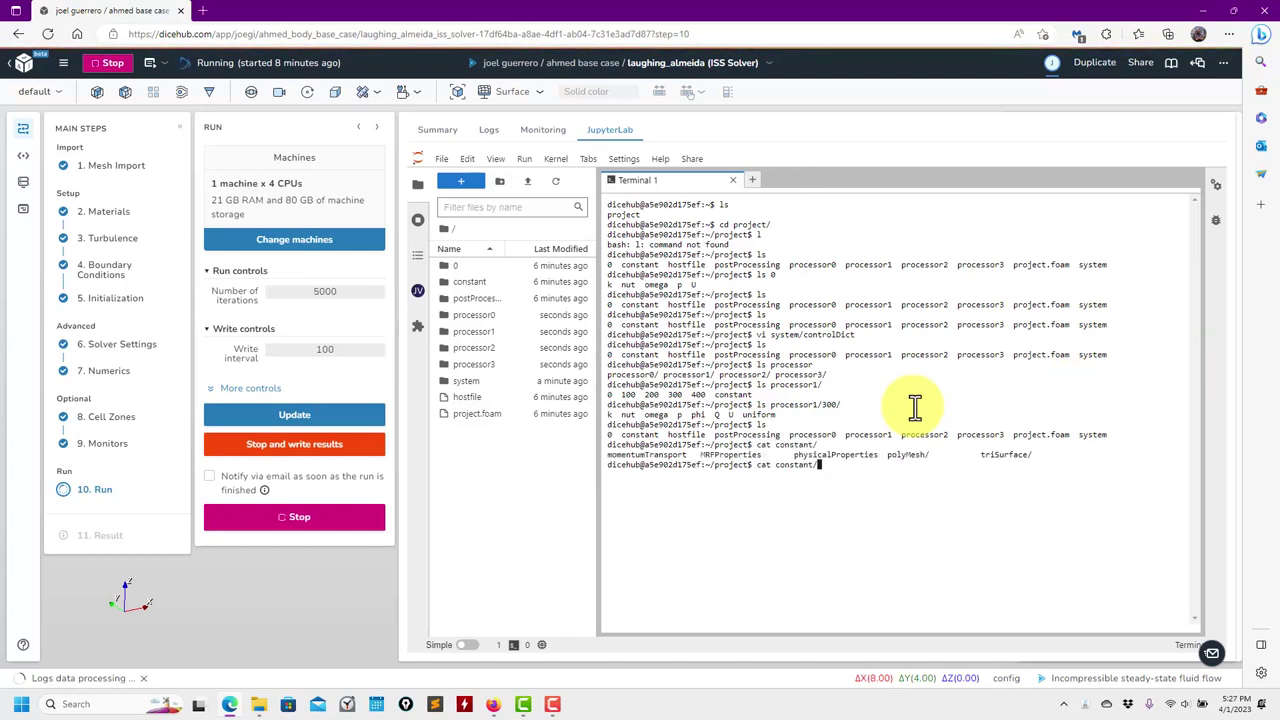
pyautogui.press('Return')
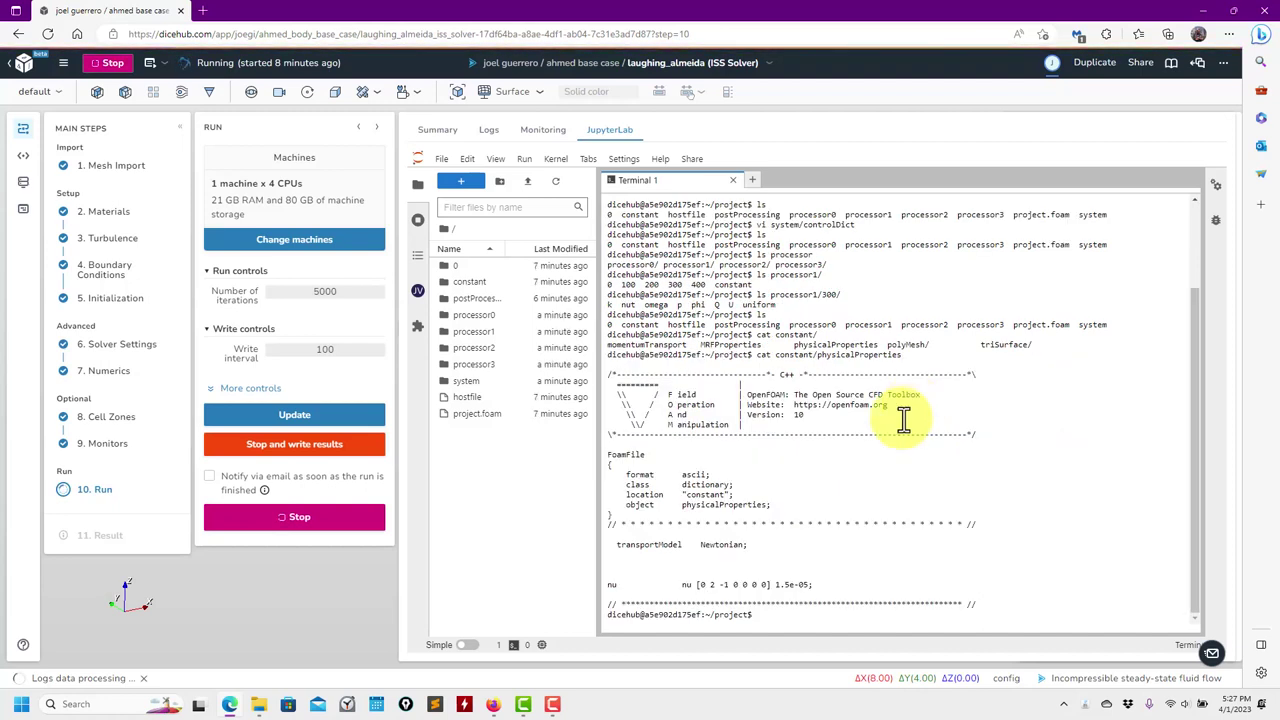
# - Compare with the kinematic viscosity in the Materials setup, glance at the monitors and return to the run page
pyautogui.click(118, 216)
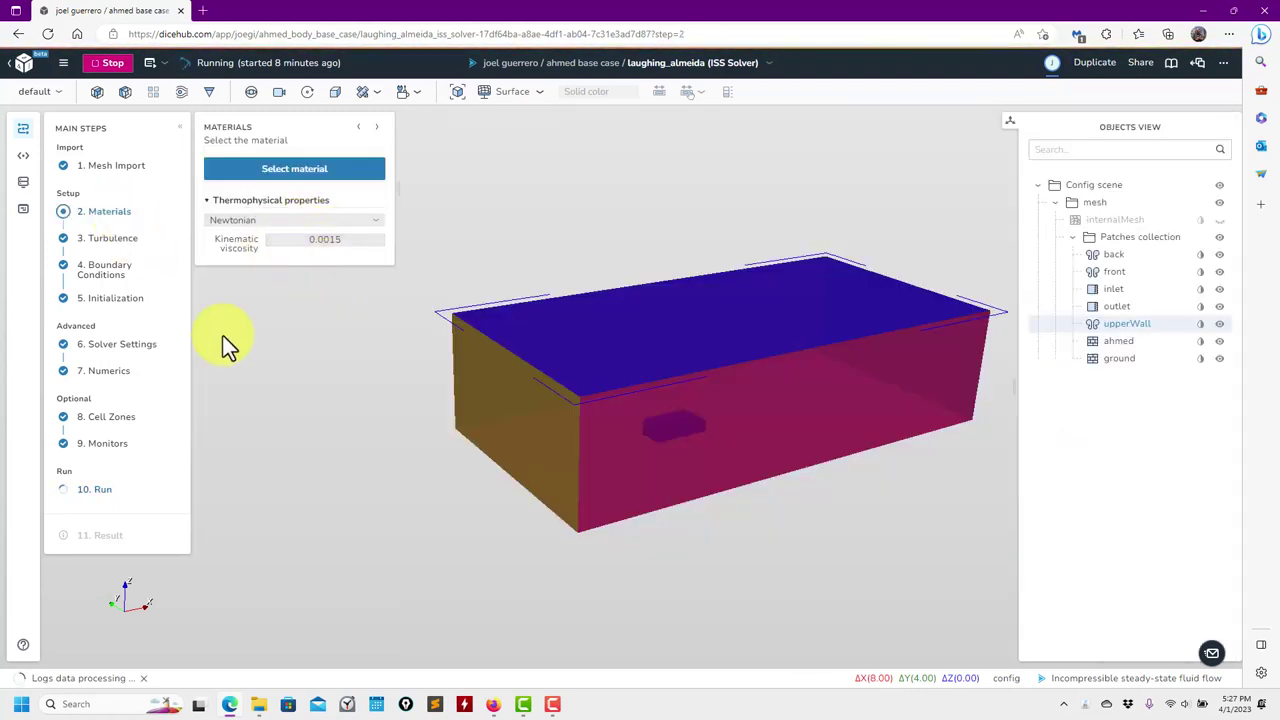
pyautogui.click(113, 446)
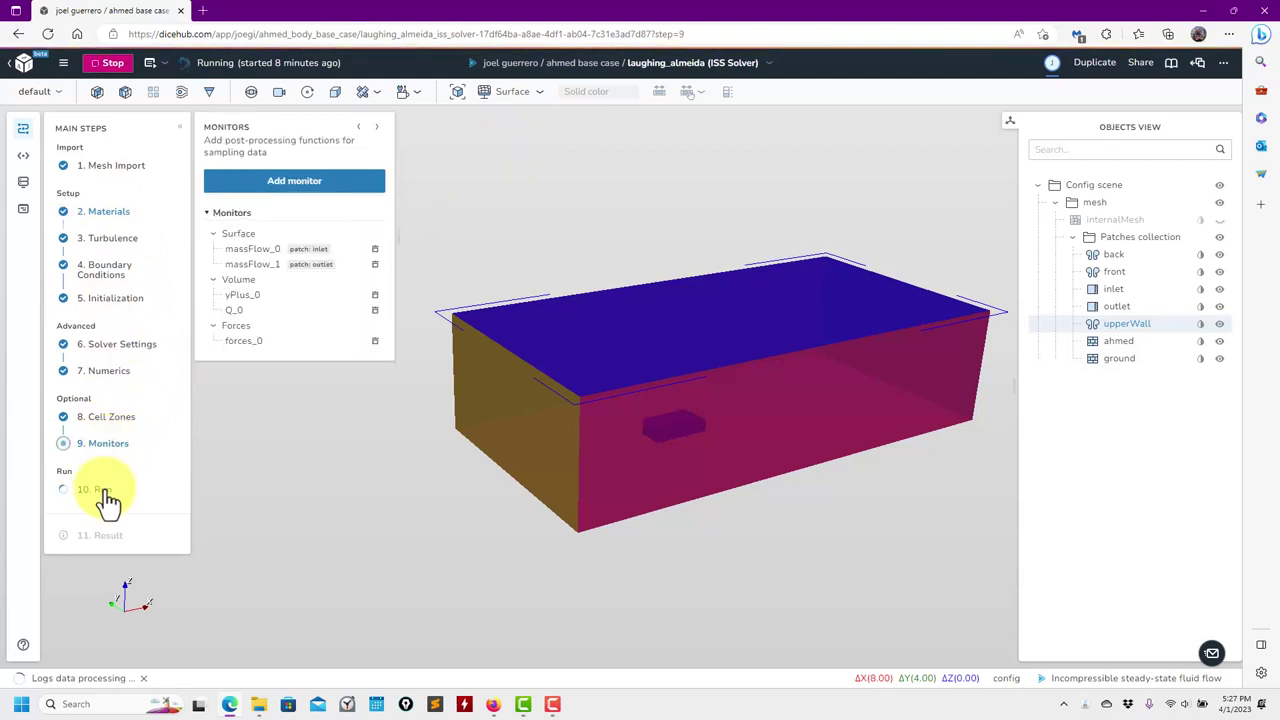
pyautogui.click(112, 490)
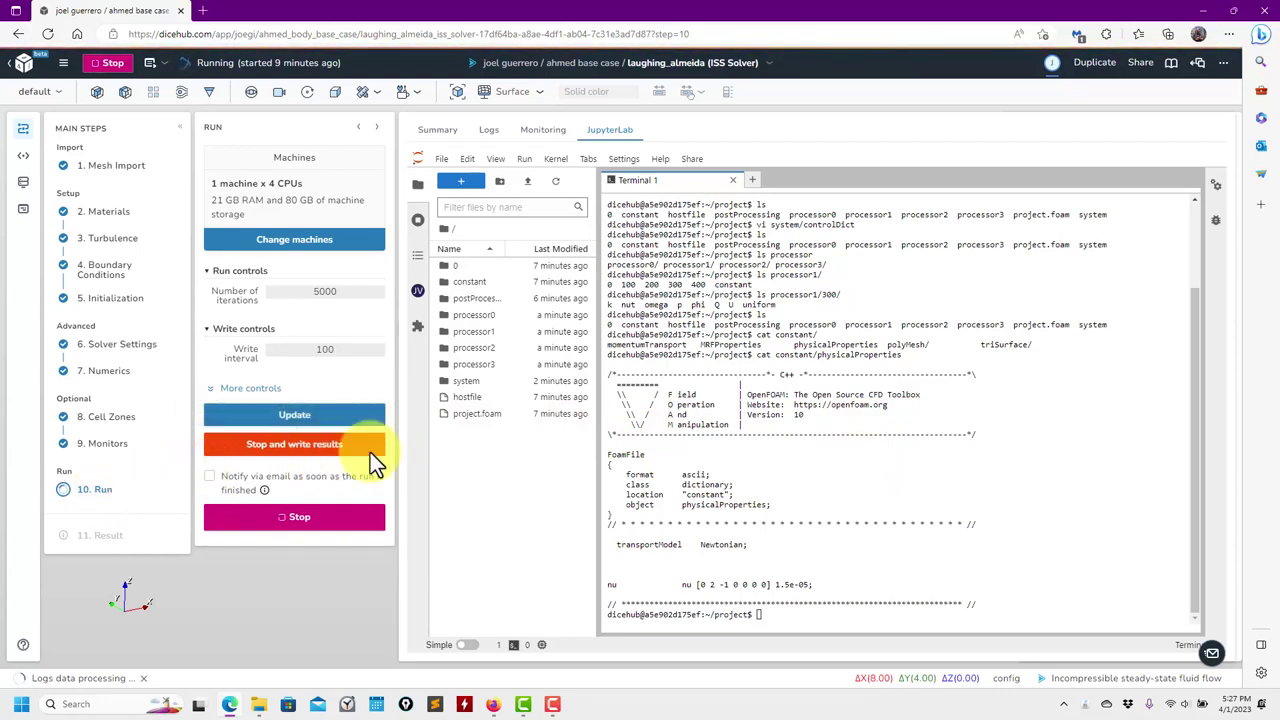
# - Check the latest iterations in the Solving log, and stop the run with its results written
pyautogui.click(437, 135)
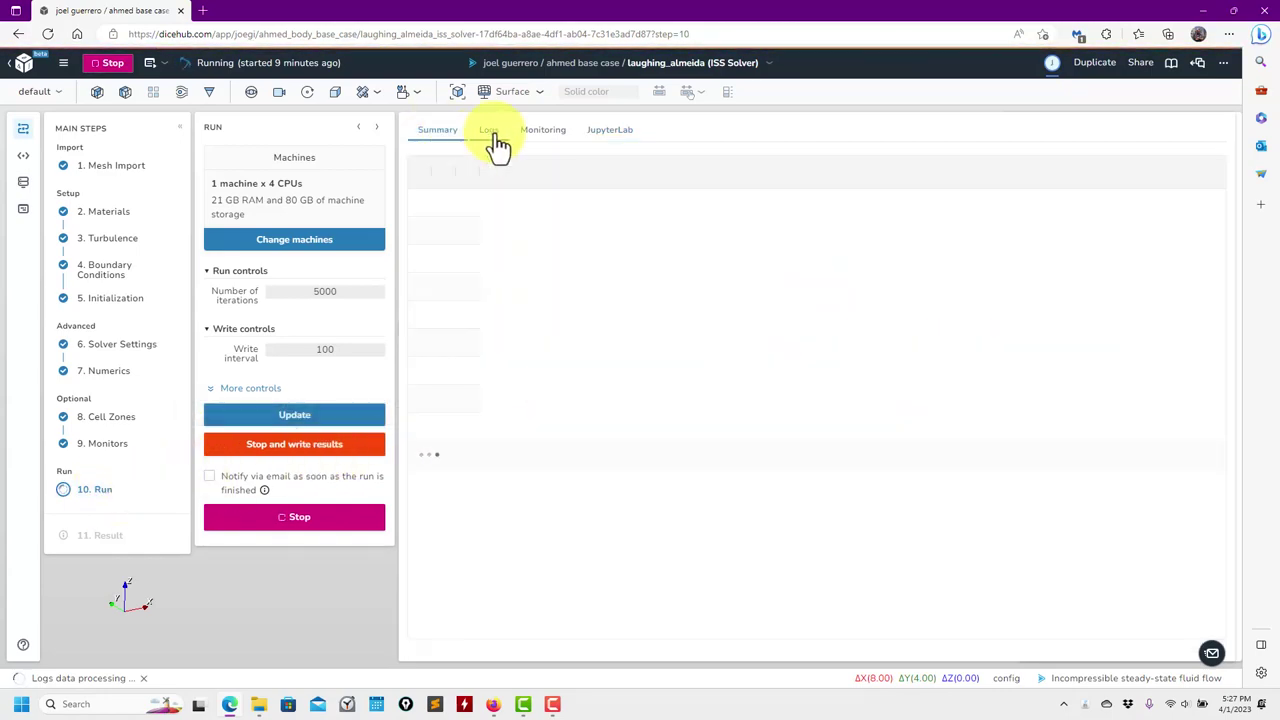
pyautogui.click(492, 133)
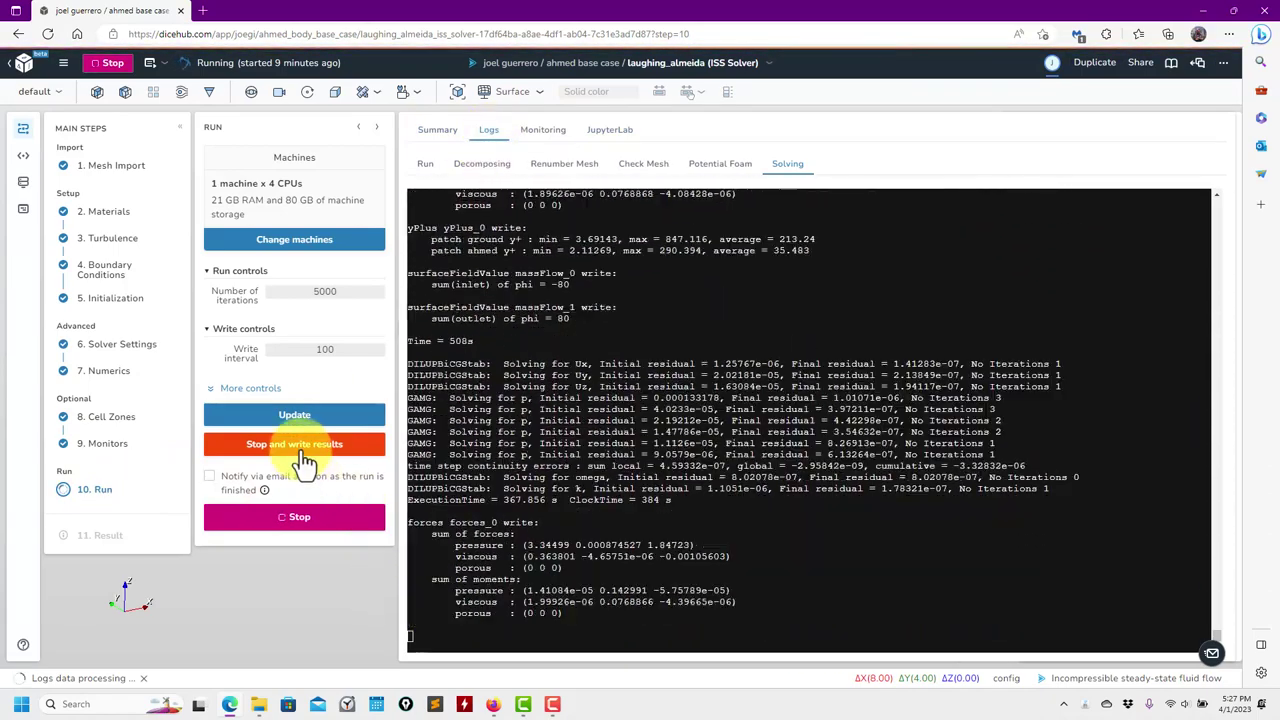
pyautogui.click(305, 444)
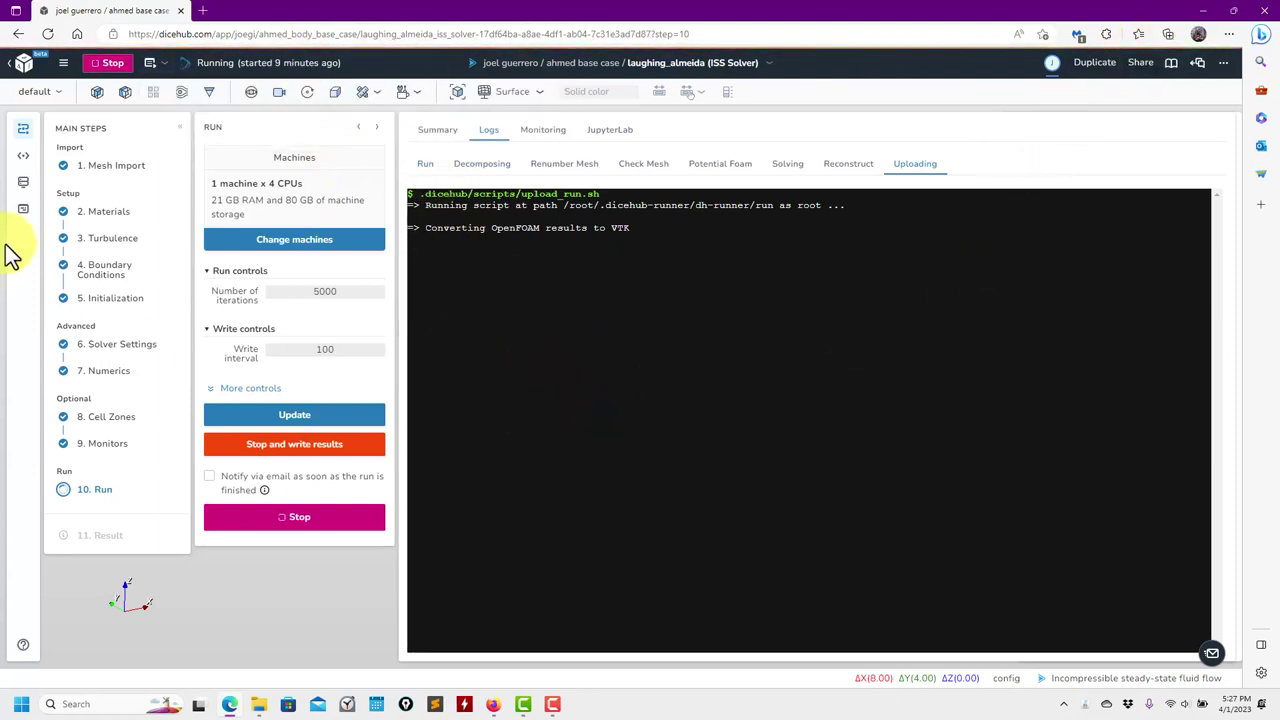
# - Browse the project storage by expanding the case folder and examining its constant and system subfolders
pyautogui.click(23, 183)
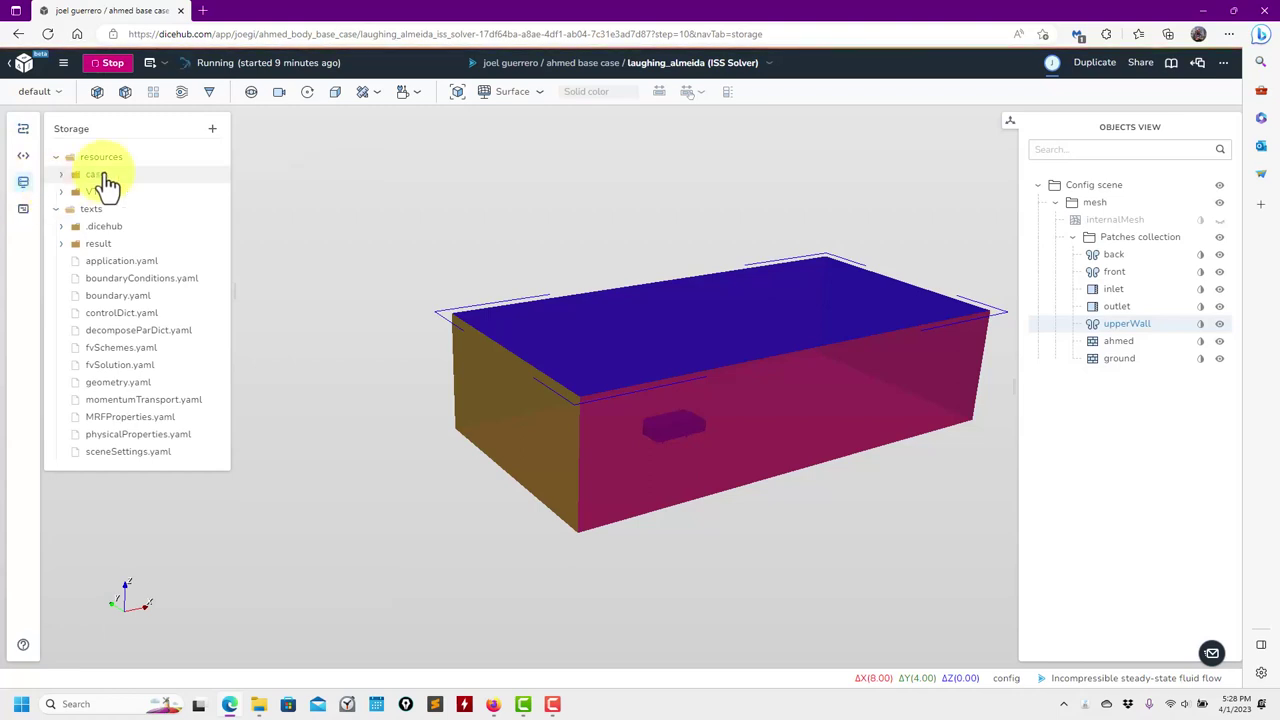
pyautogui.click(63, 178)
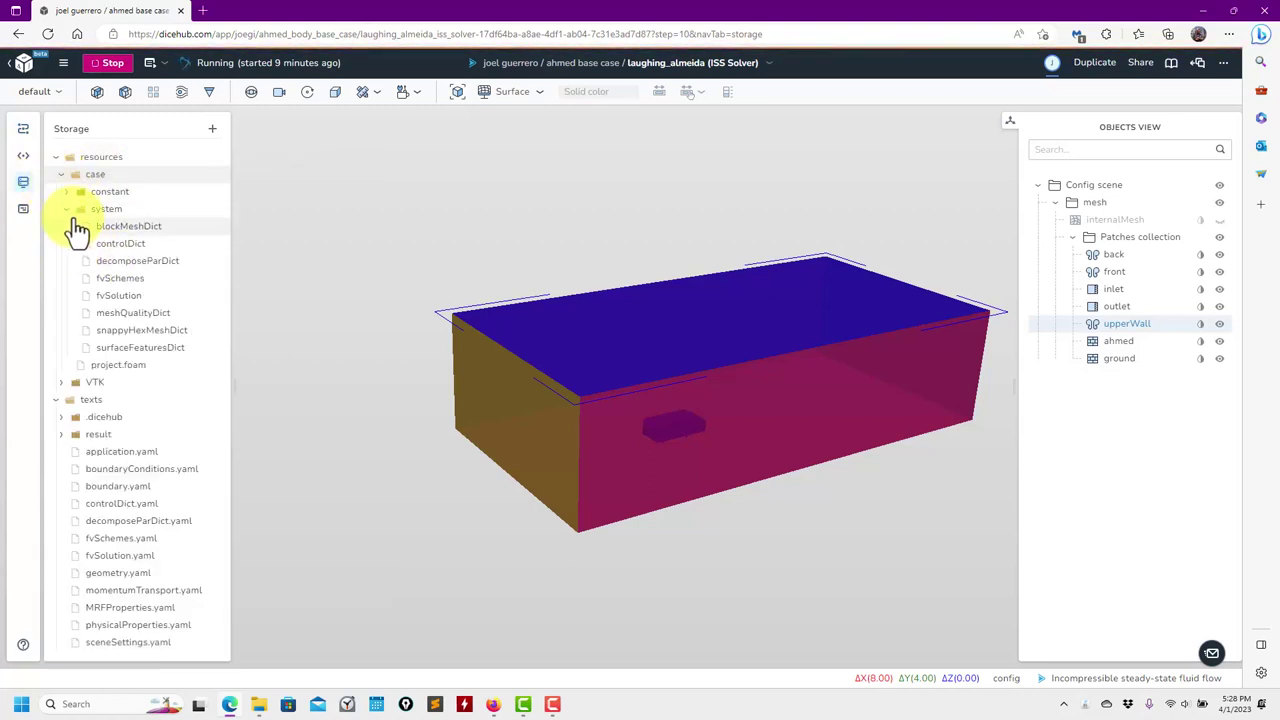
pyautogui.click(67, 200)
pyautogui.click(68, 195)
pyautogui.click(66, 191)
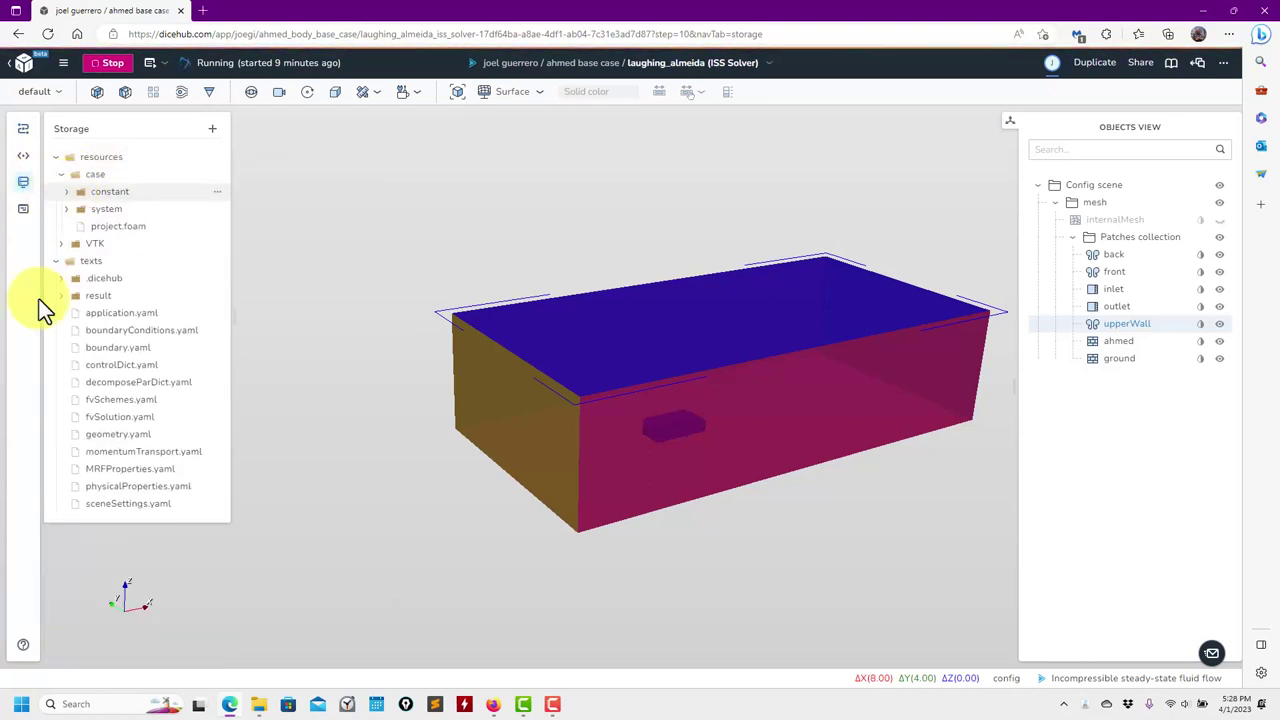
# - Look through the configuration files editor, the Configurations list and the project storage, and return to the main steps
pyautogui.click(23, 211)
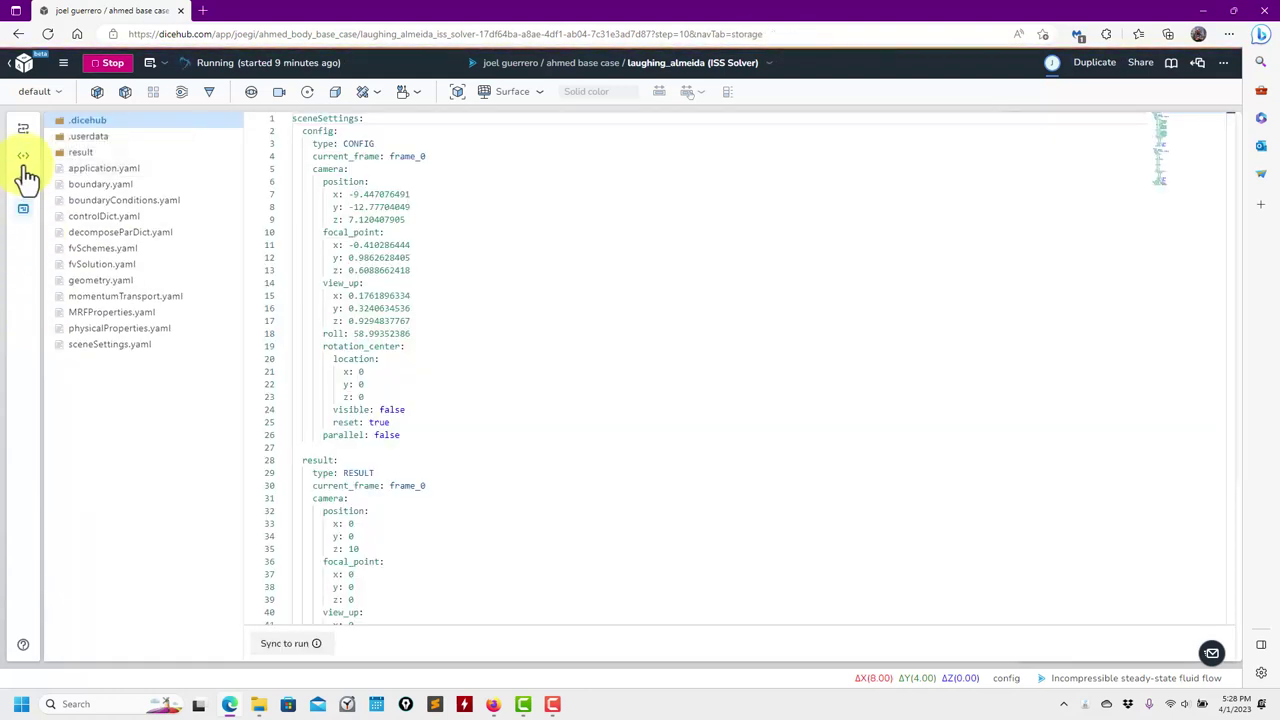
pyautogui.click(25, 163)
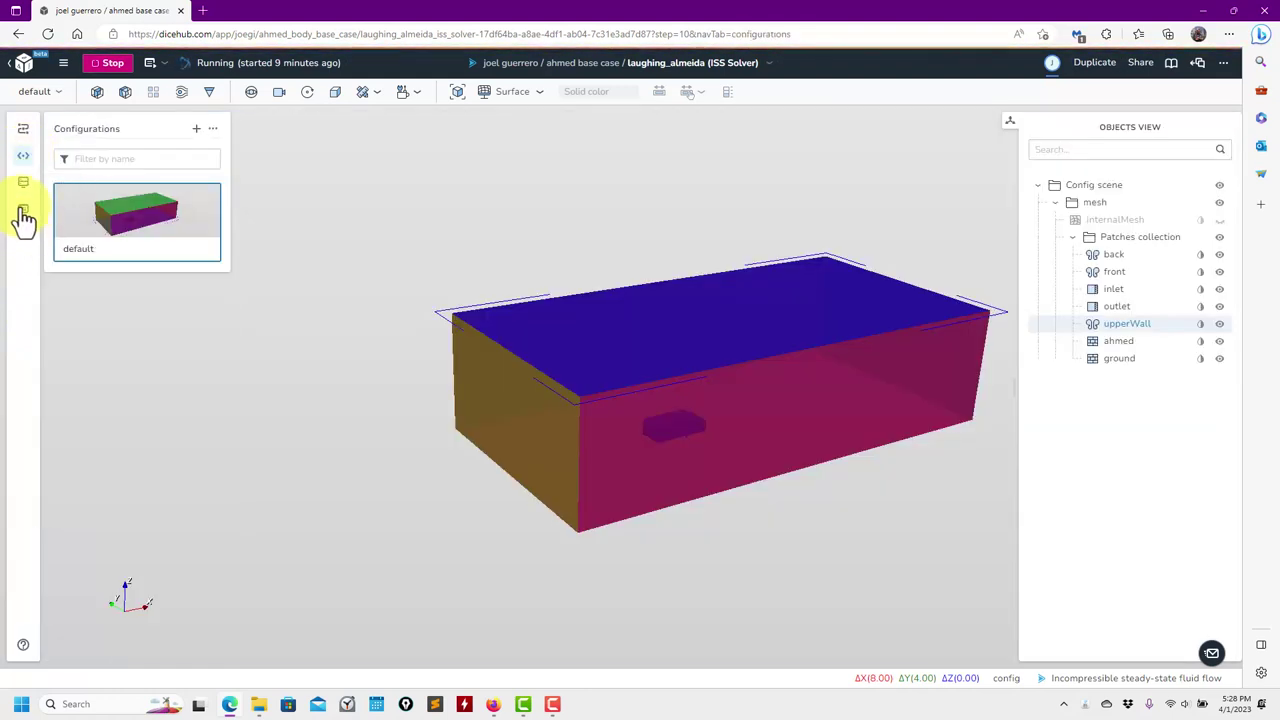
pyautogui.click(23, 181)
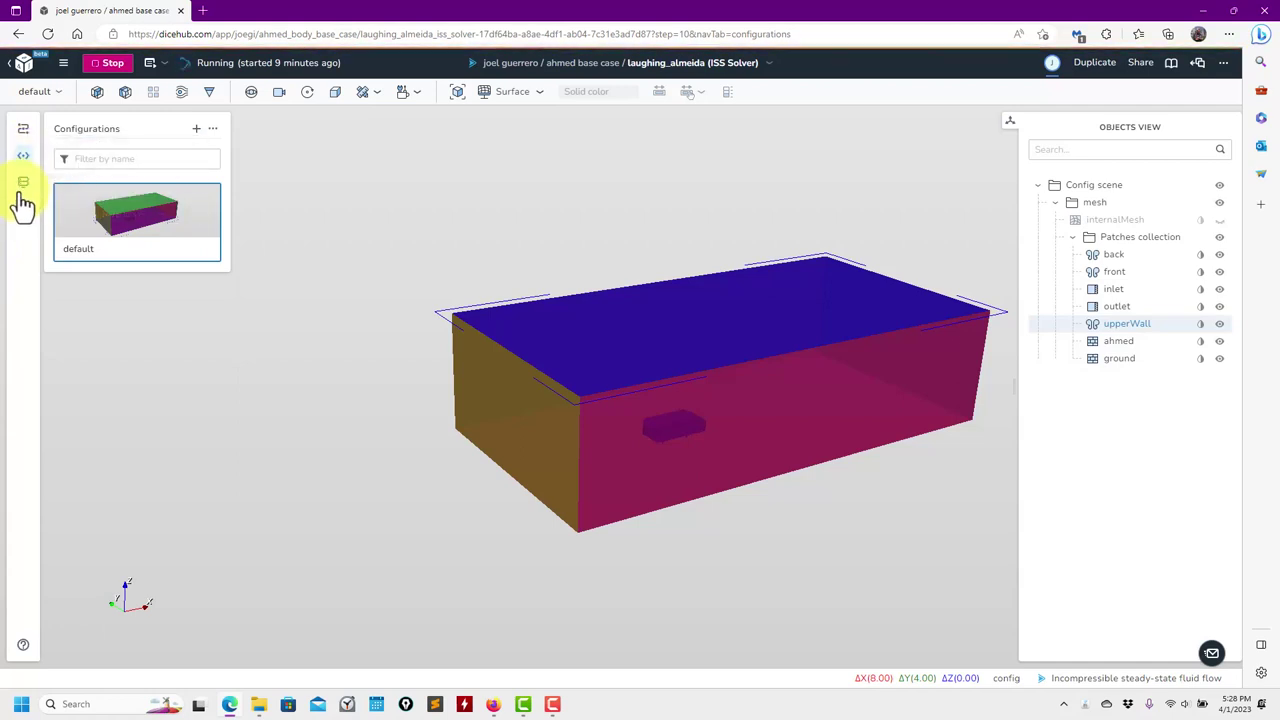
pyautogui.click(23, 212)
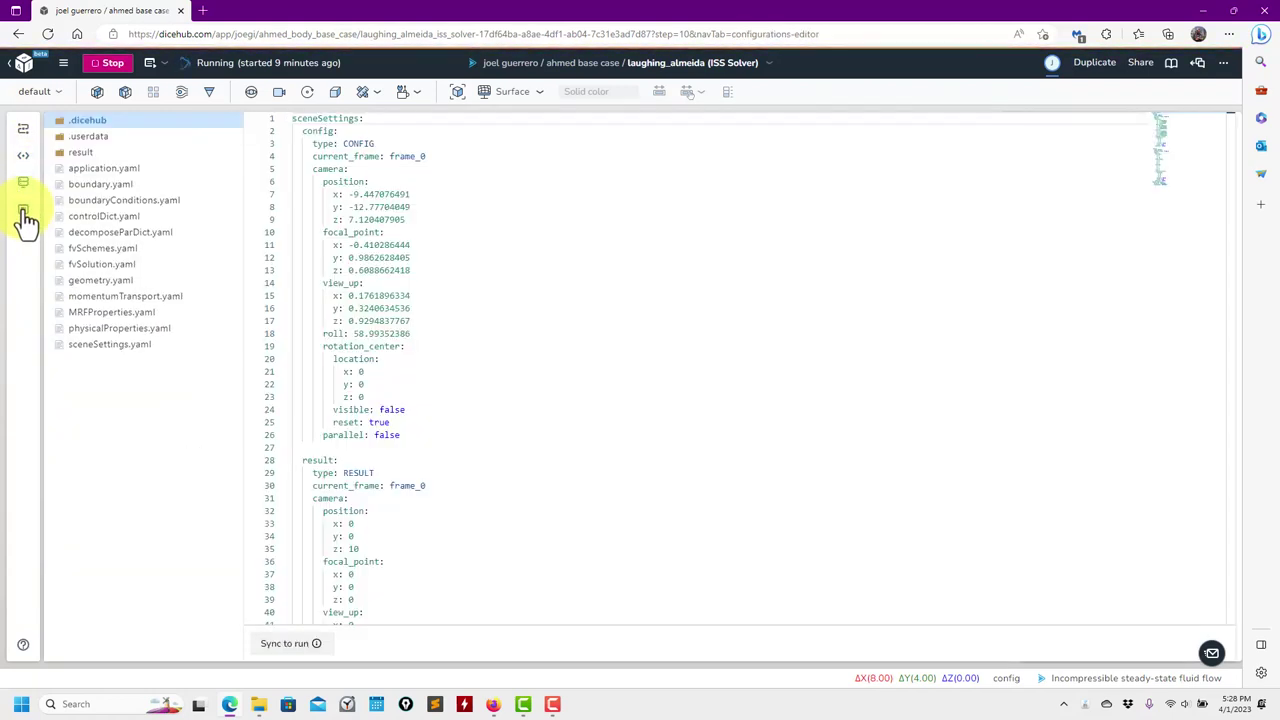
pyautogui.click(21, 186)
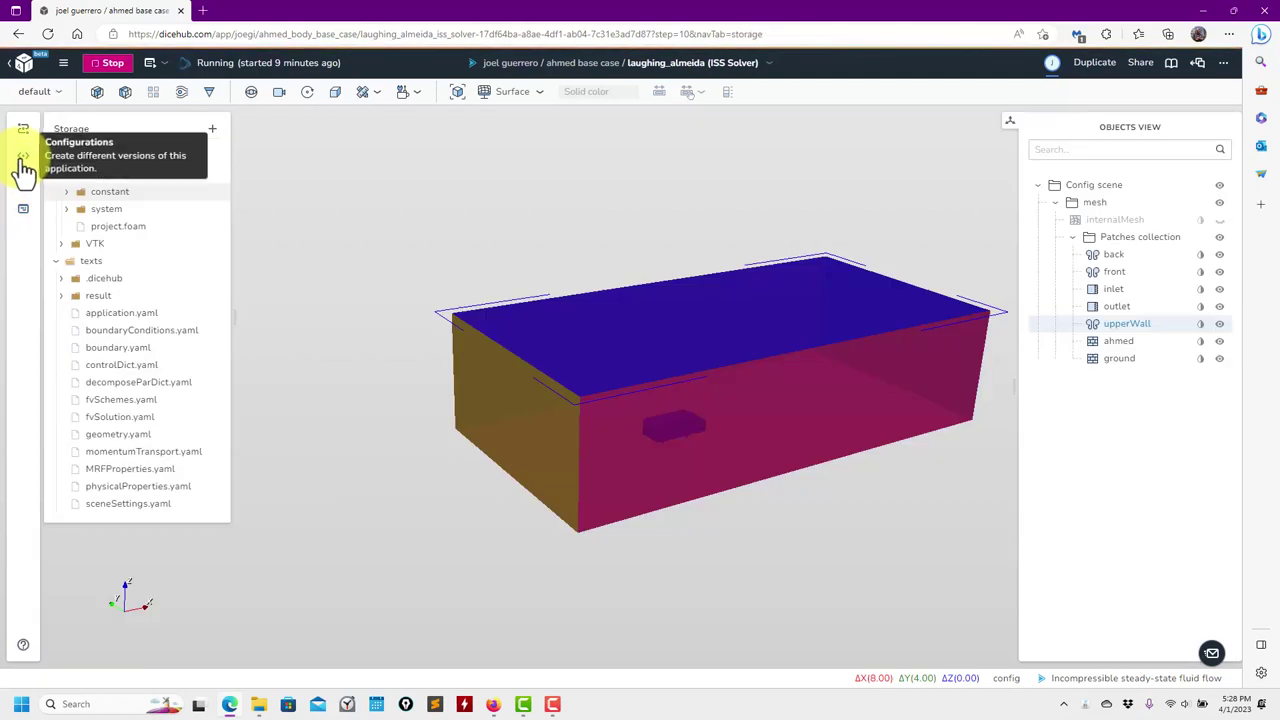
pyautogui.click(23, 160)
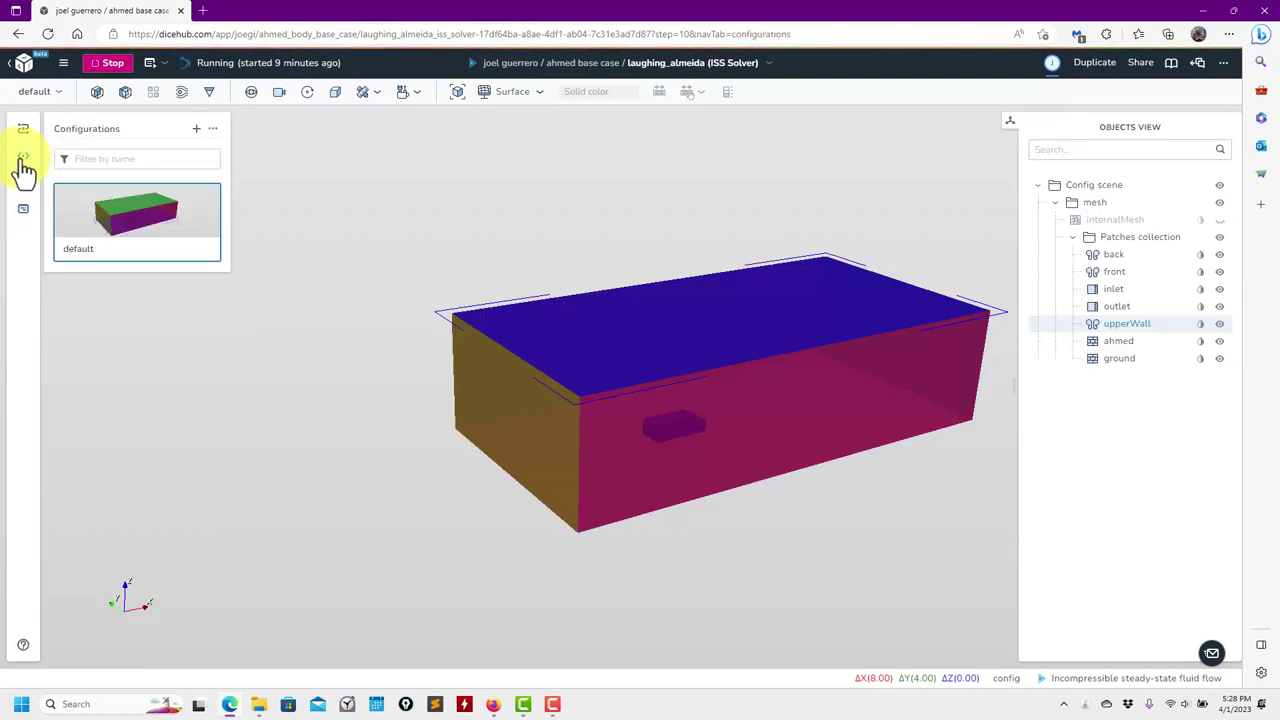
pyautogui.click(22, 140)
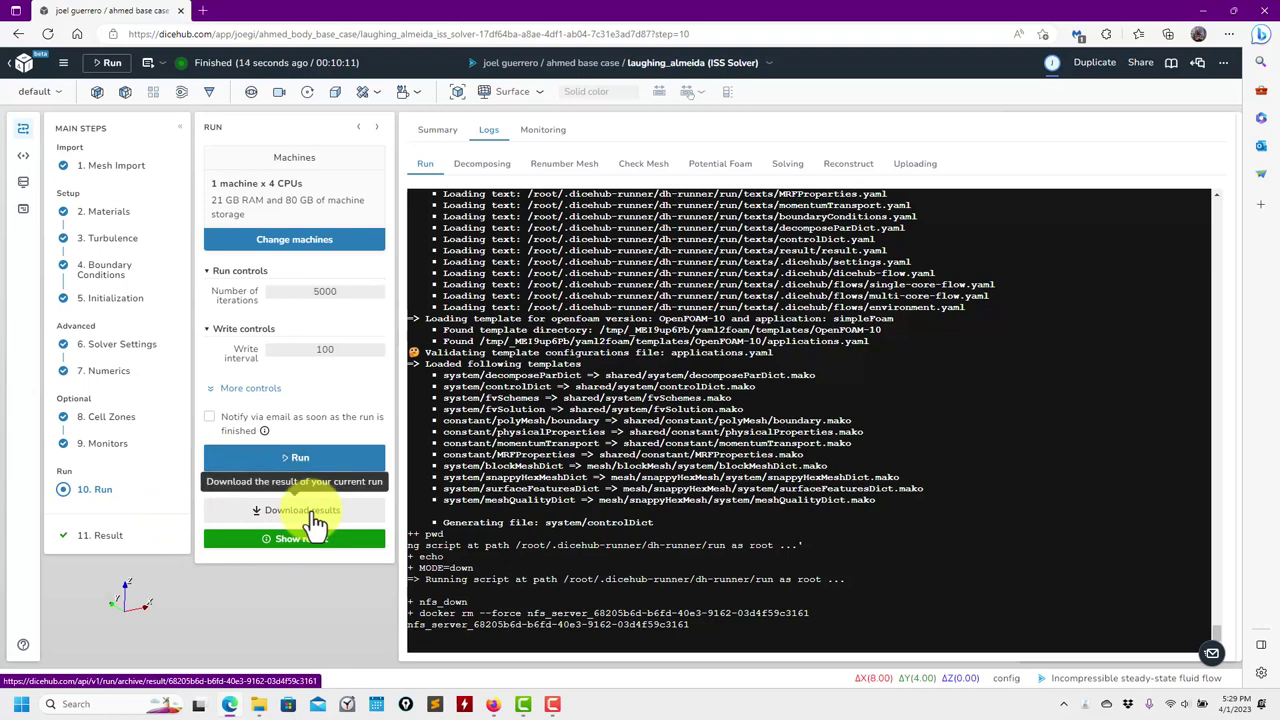
# - Download the results archive of the finished run and show its results in the 3D scene
pyautogui.click(315, 521)
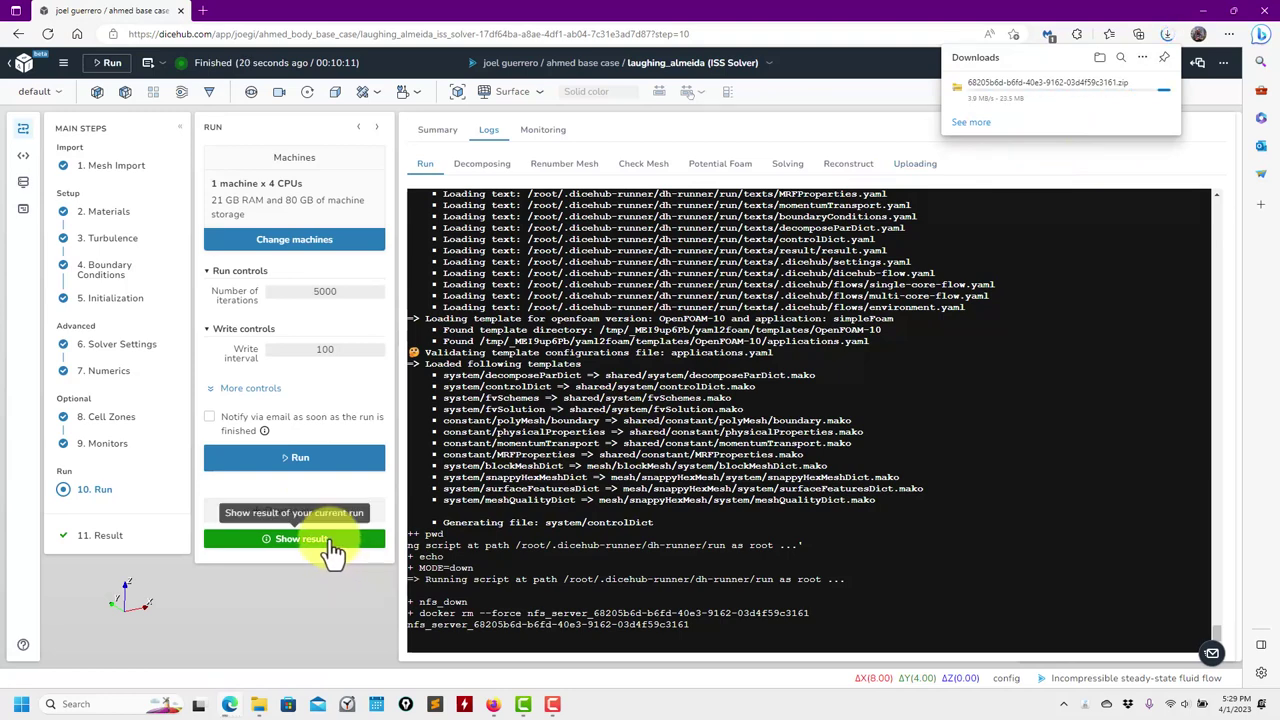
pyautogui.click(334, 549)
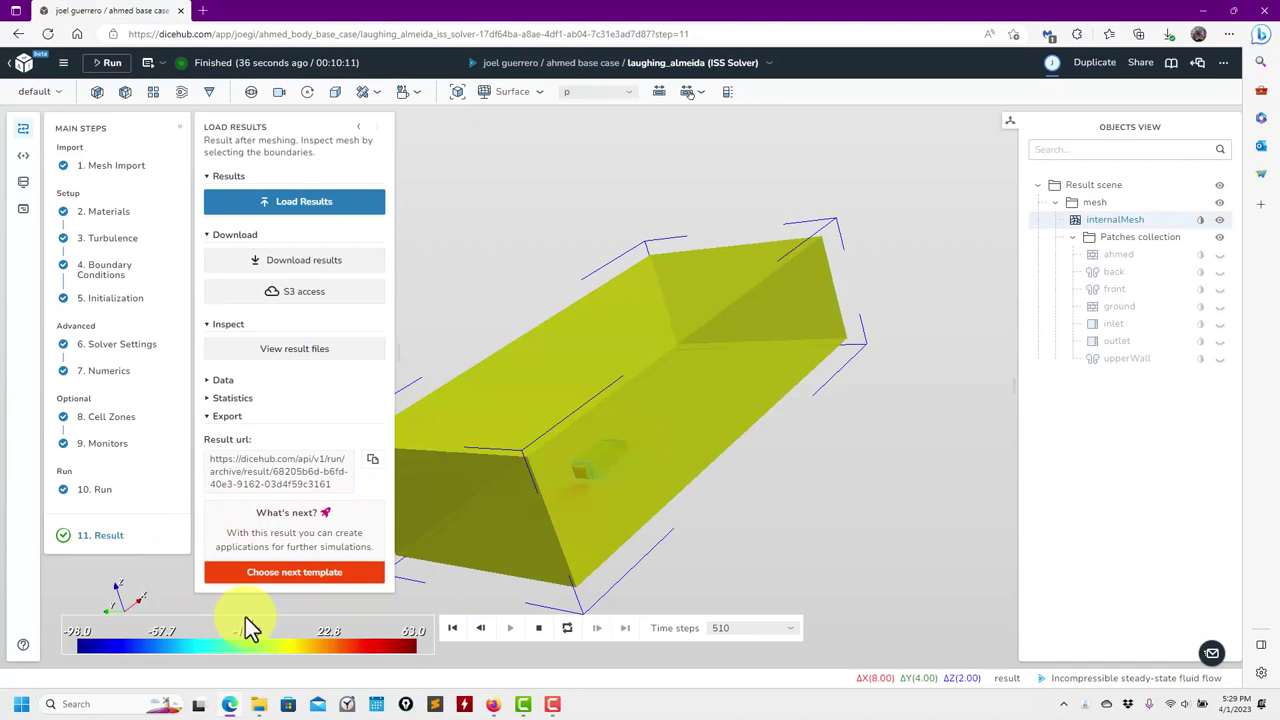
# - Review the templates available for exporting the result to a further simulation, and close the selection without choosing one
pyautogui.click(290, 576)
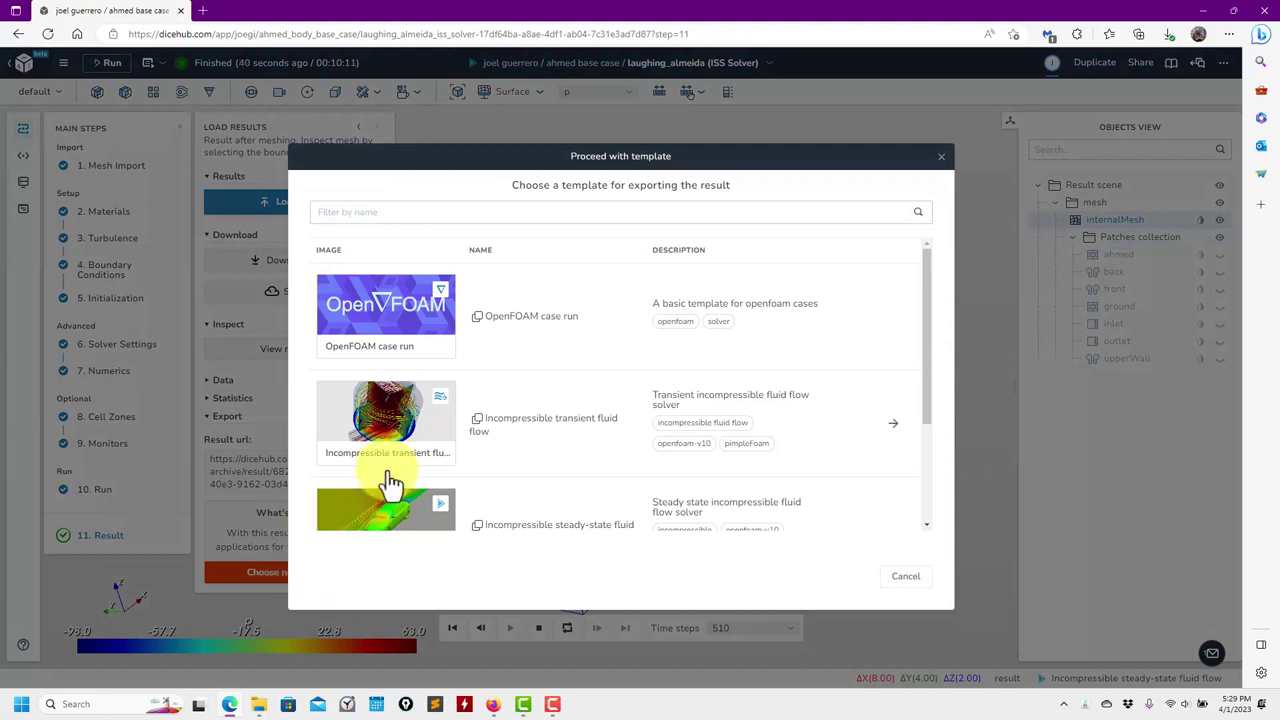
pyautogui.scroll(-2, 391, 486)
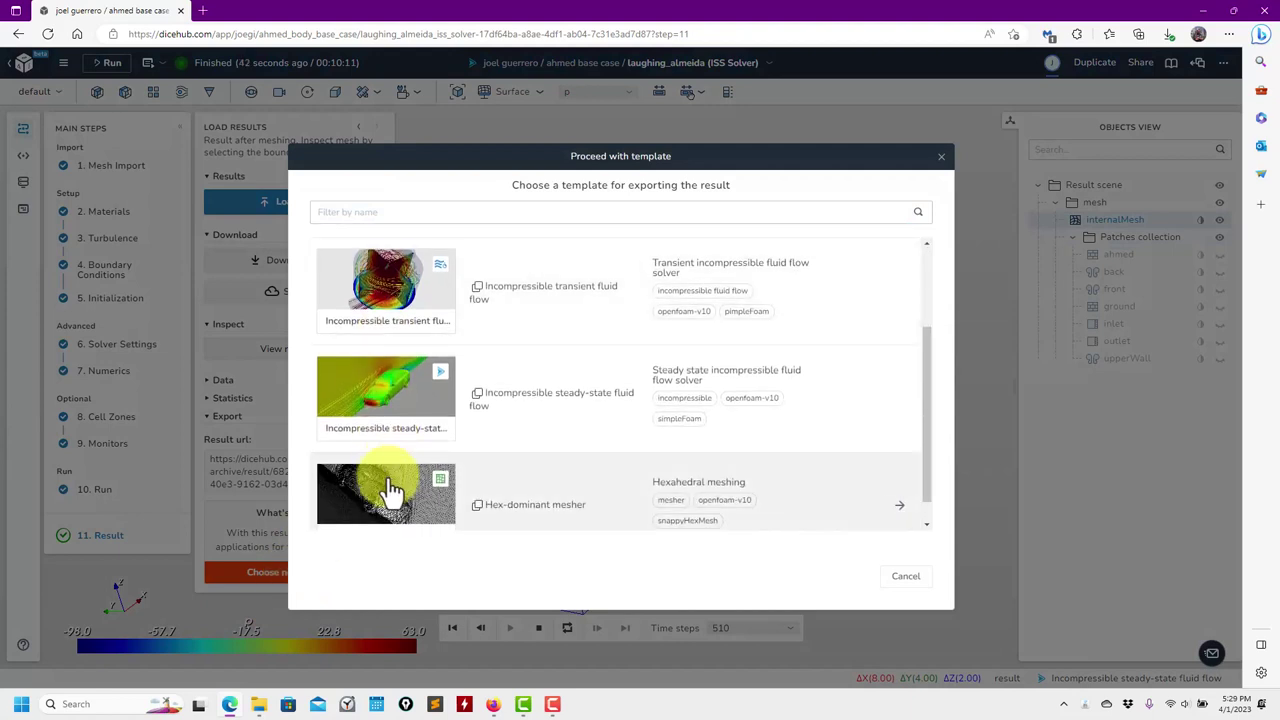
pyautogui.scroll(-1, 466, 500)
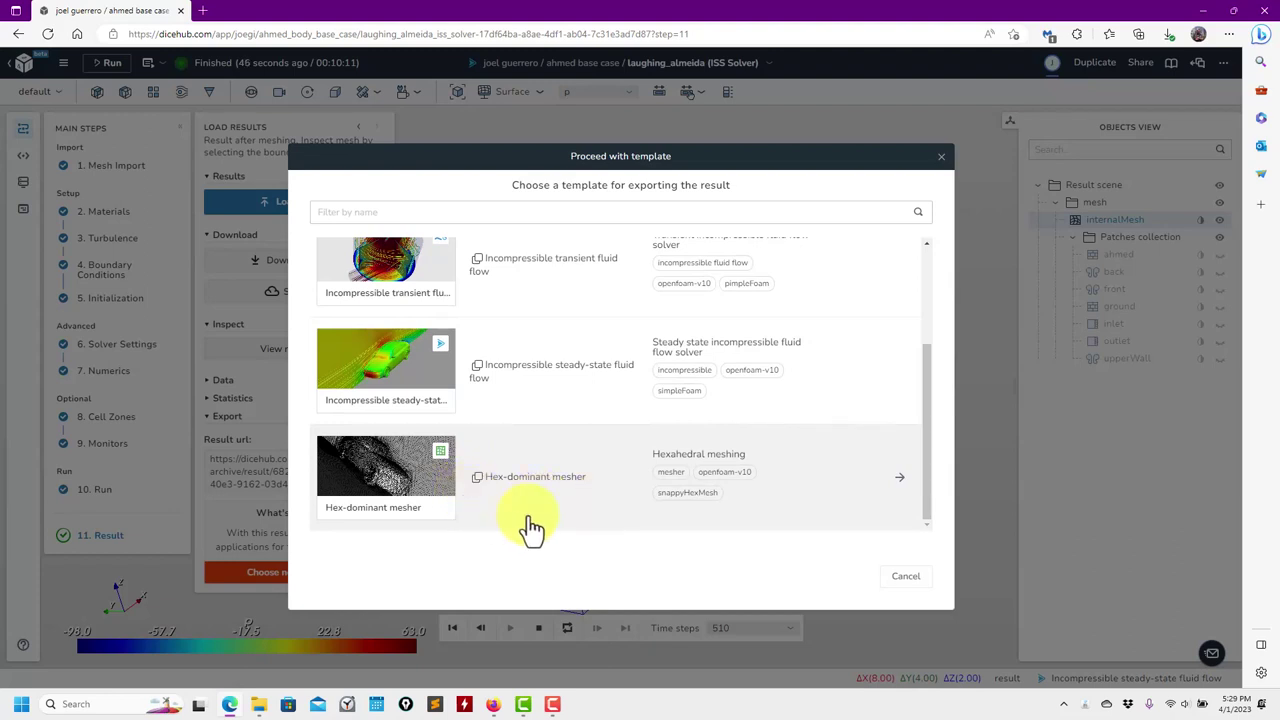
pyautogui.scroll(1, 571, 349)
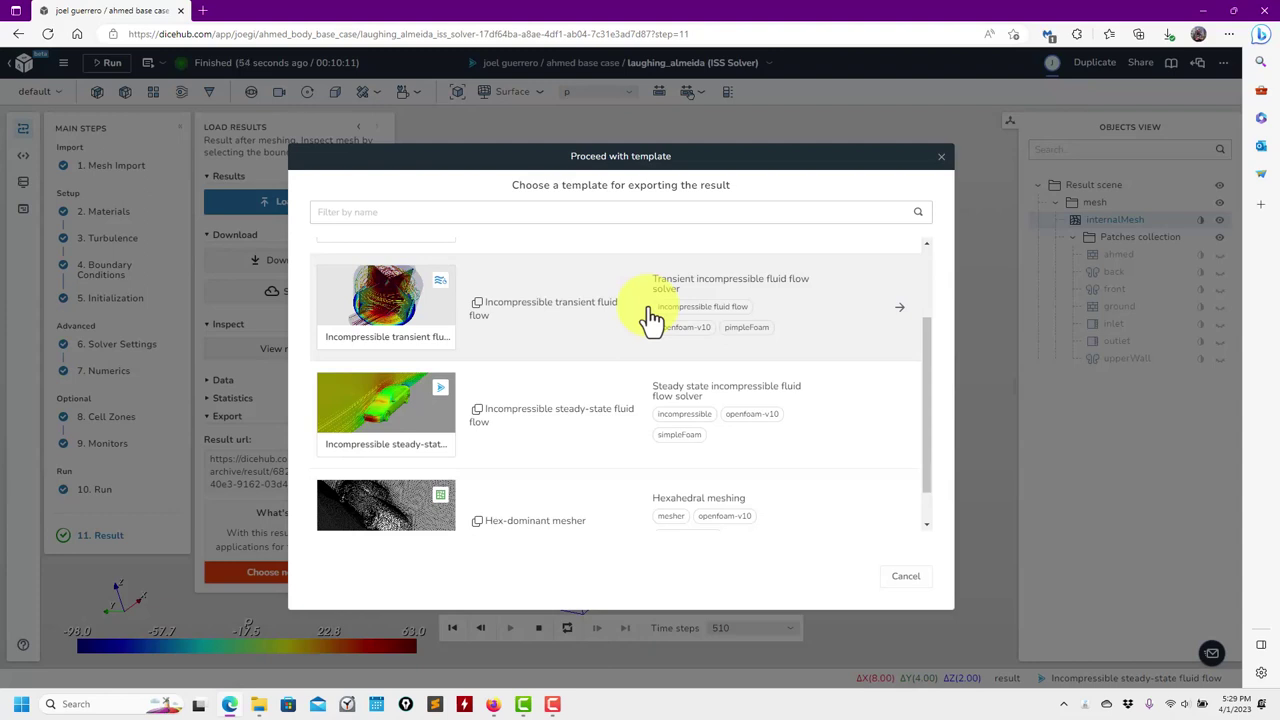
pyautogui.click(945, 160)
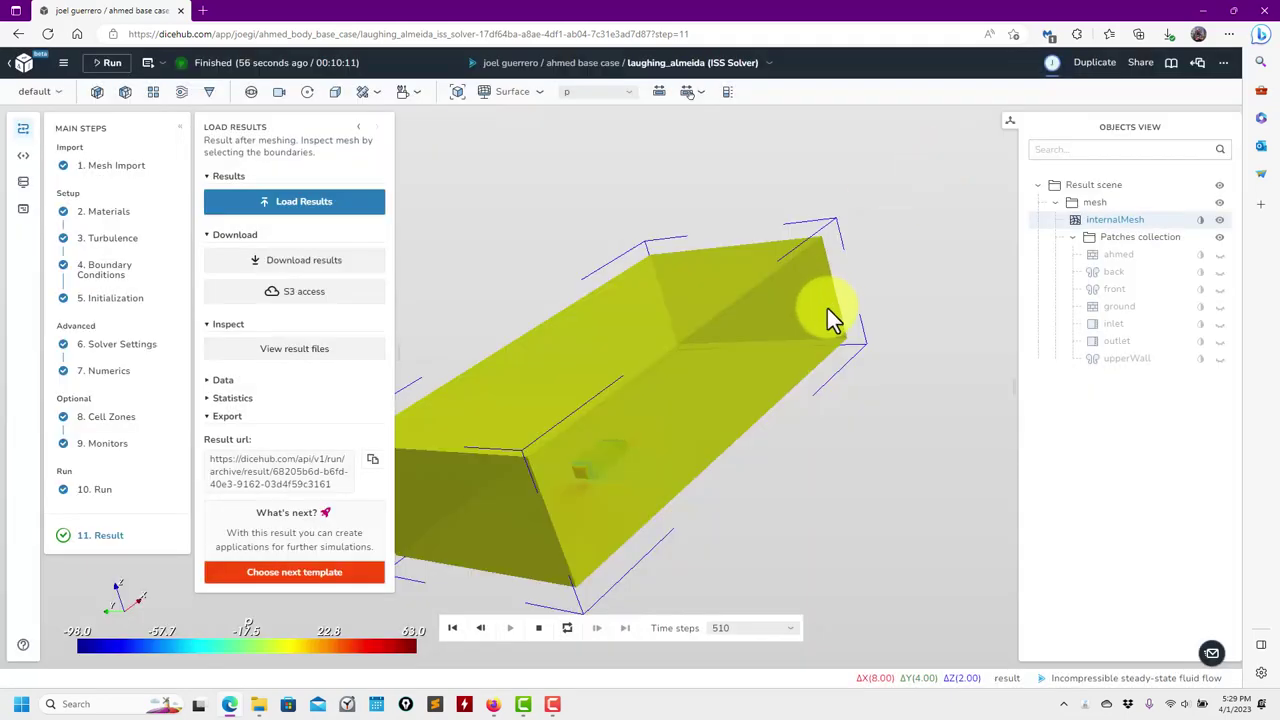
# - Hide the internalMesh, show the ahmed patch, and set the internalMesh colouring to U
pyautogui.moveTo(828, 314); pyautogui.dragTo(805, 451)
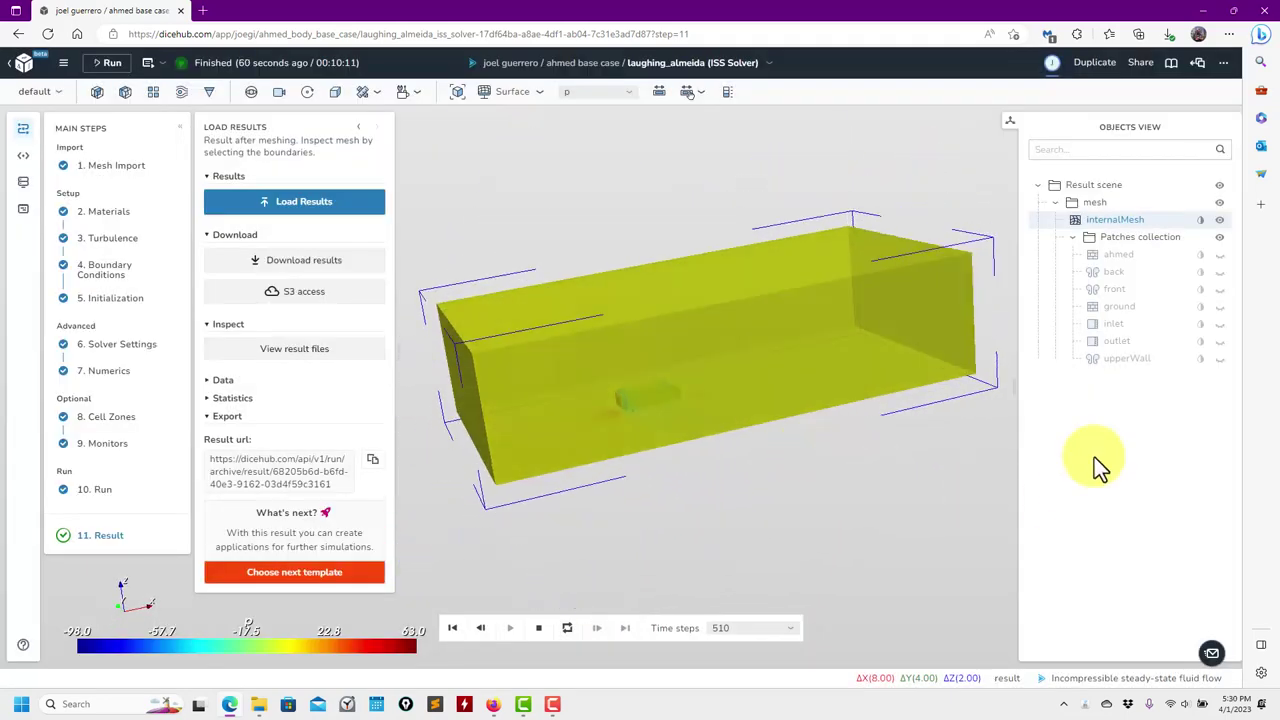
pyautogui.click(1219, 220)
pyautogui.click(1219, 254)
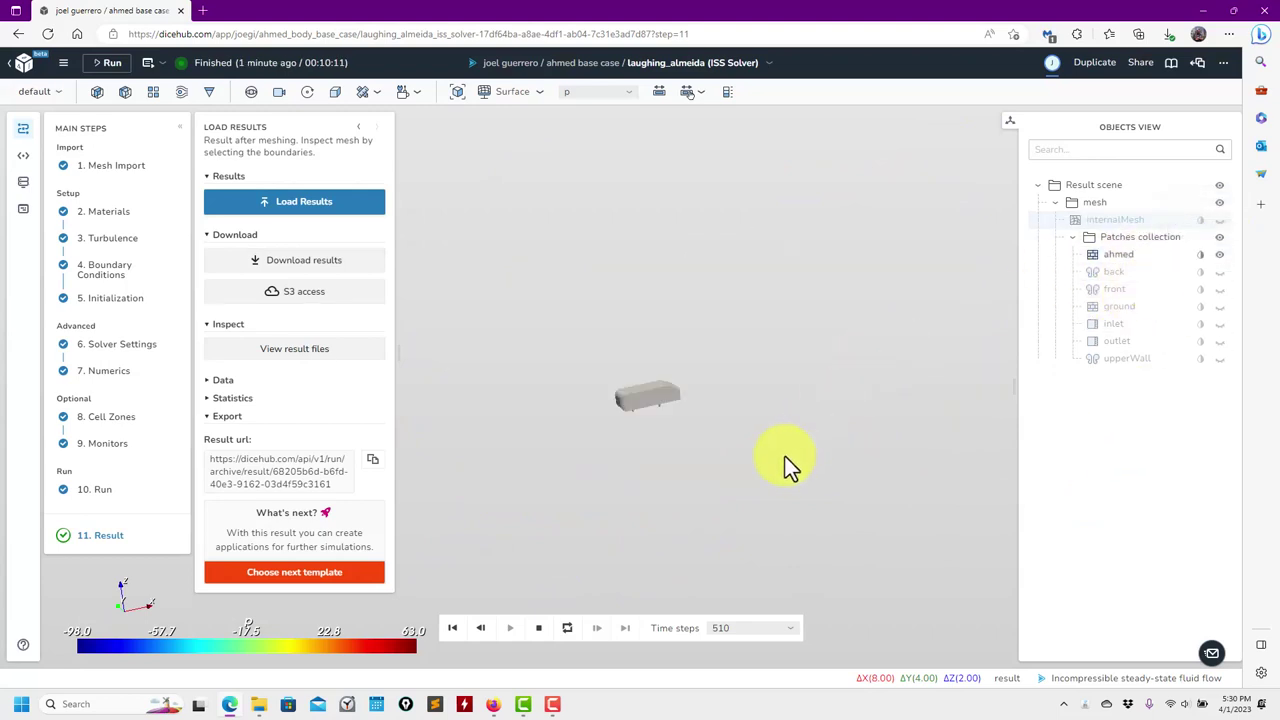
pyautogui.click(620, 100)
pyautogui.click(600, 168)
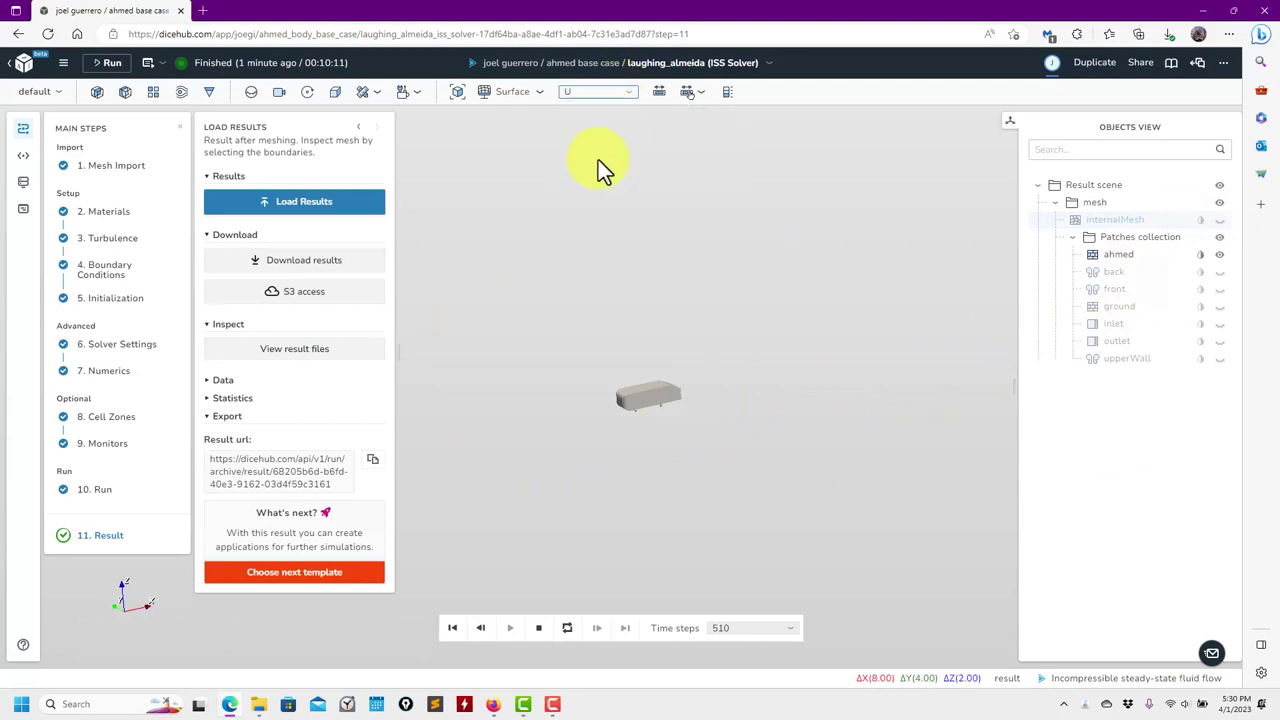
# - Colour the ahmed patch by the pressure field p and examine the body up close
pyautogui.click(1135, 255)
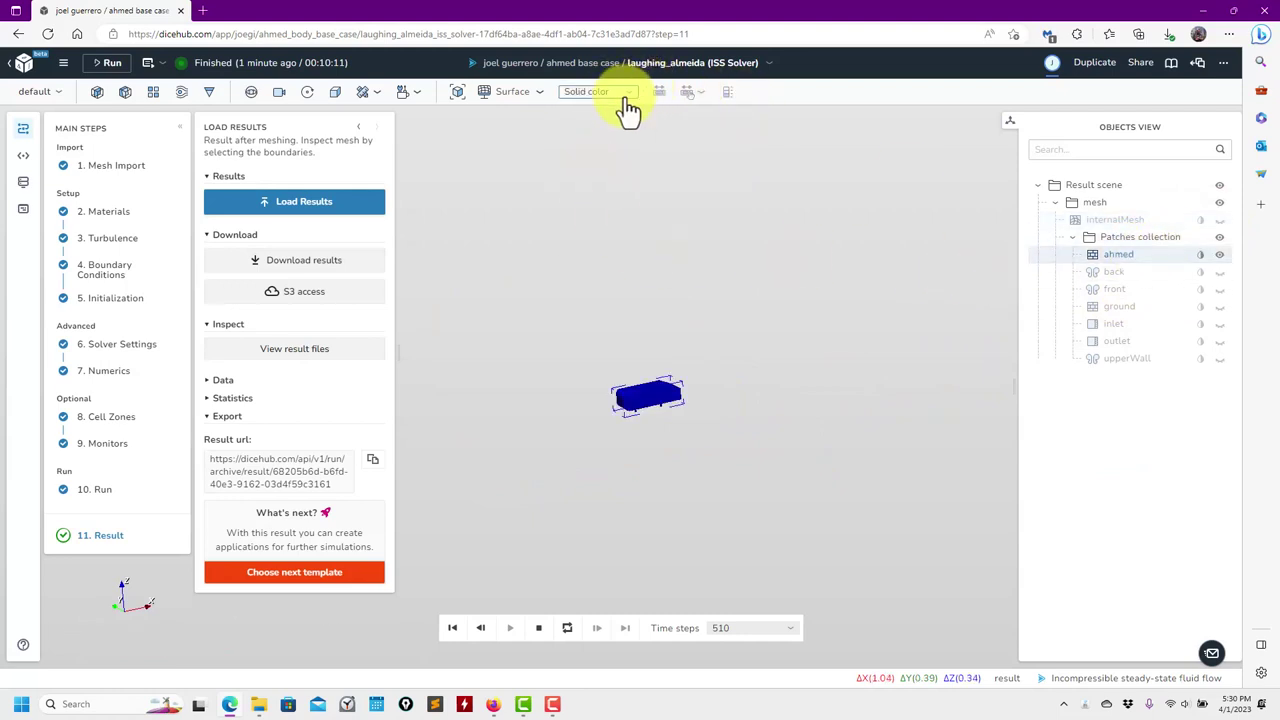
pyautogui.click(622, 94)
pyautogui.click(606, 243)
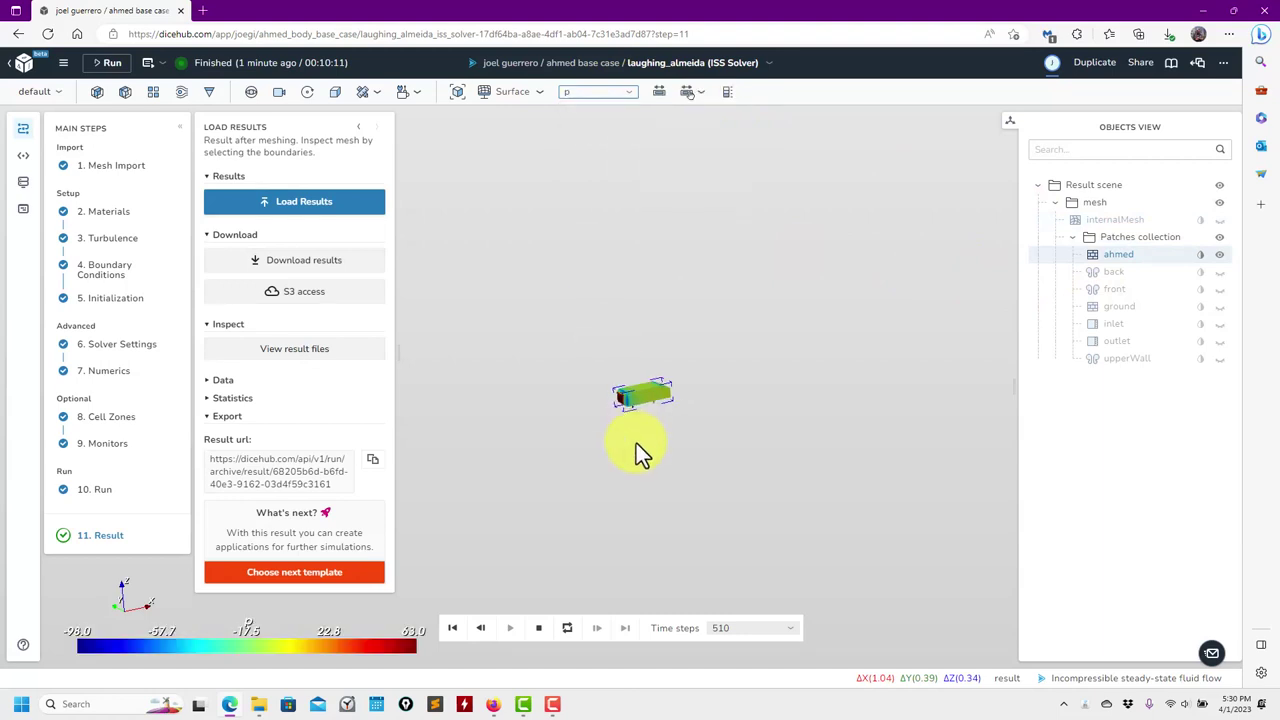
pyautogui.scroll(5, 639, 441)
pyautogui.moveTo(870, 495); pyautogui.dragTo(762, 451)
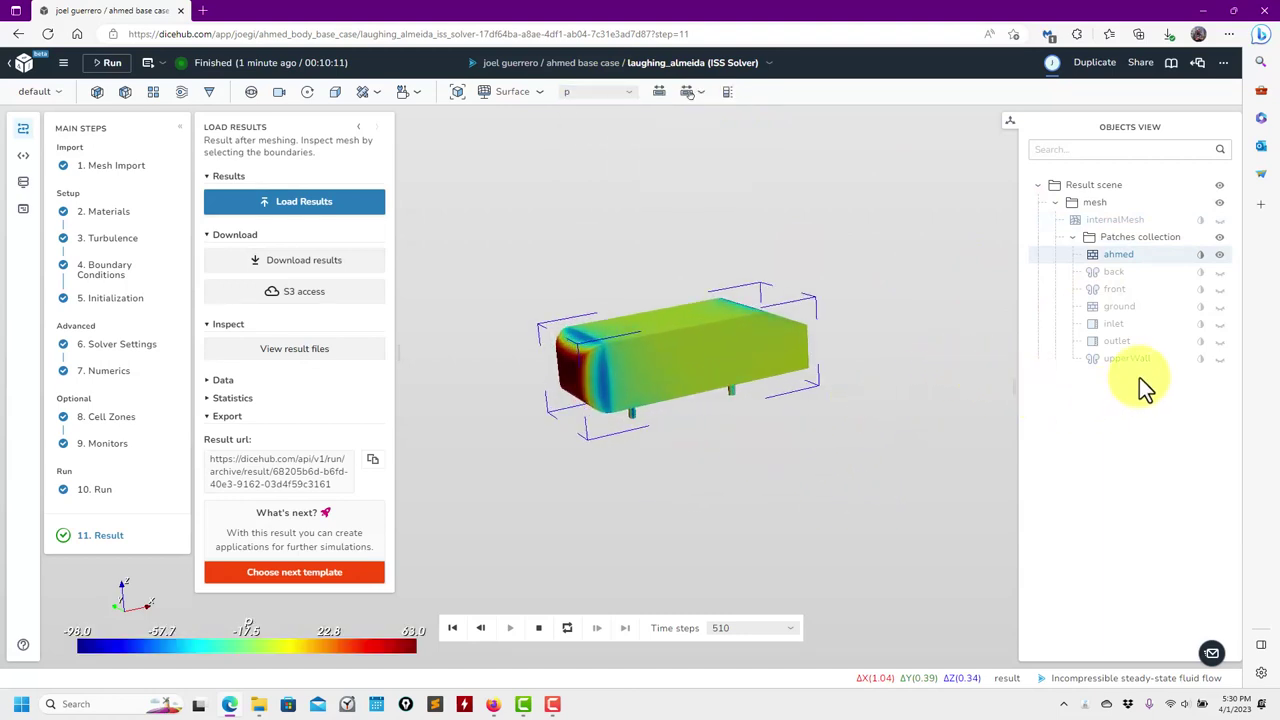
# - Show the ground patch, and try colouring the ahmed patch by U before restoring p
pyautogui.click(1219, 306)
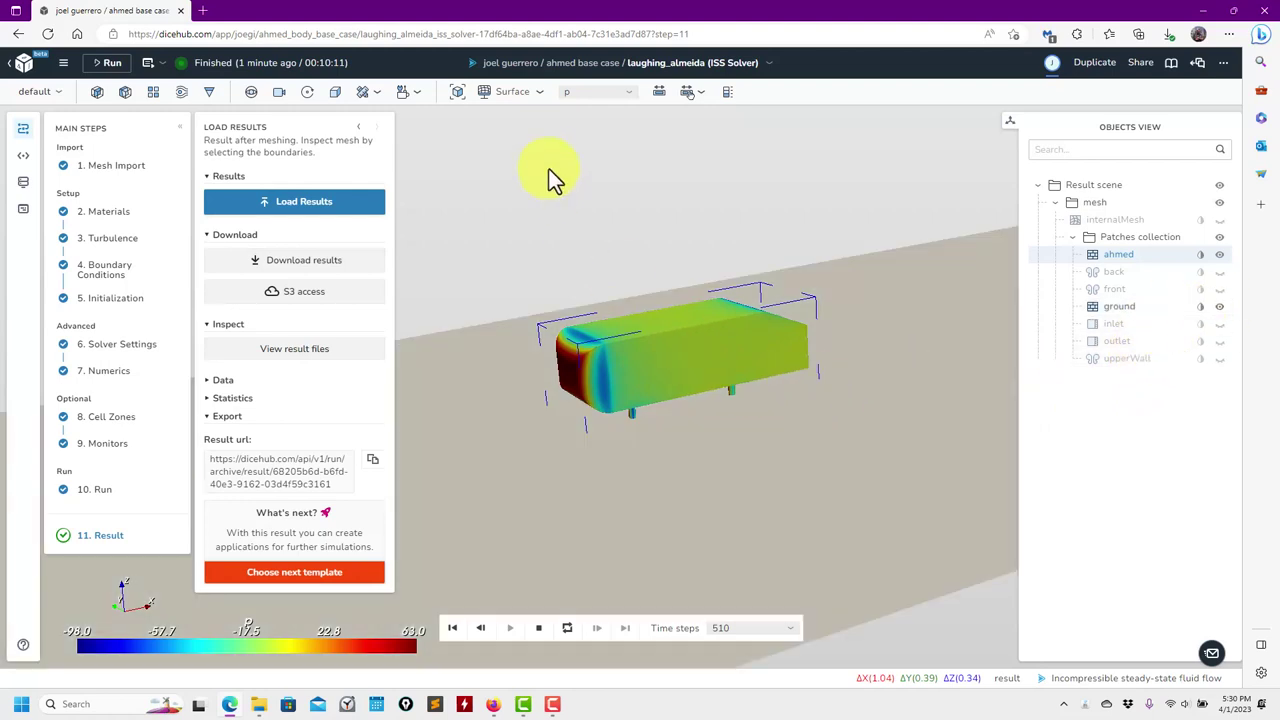
pyautogui.click(616, 96)
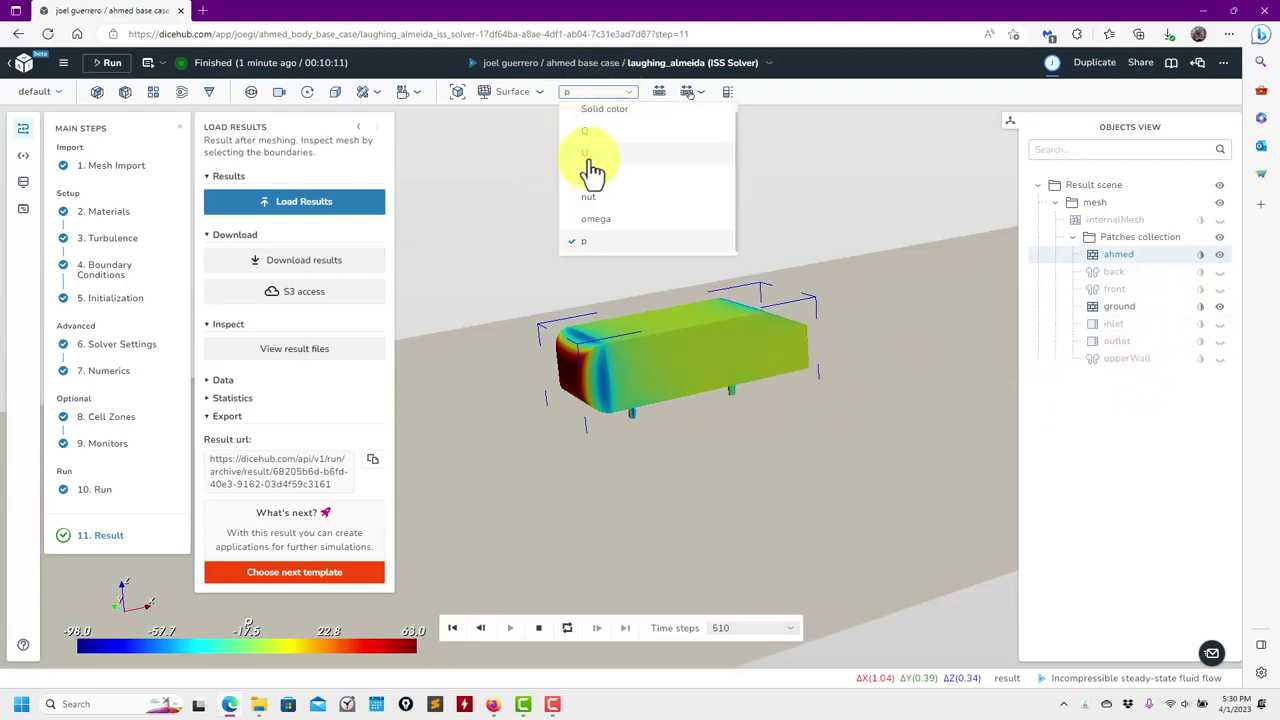
pyautogui.click(586, 153)
pyautogui.click(608, 98)
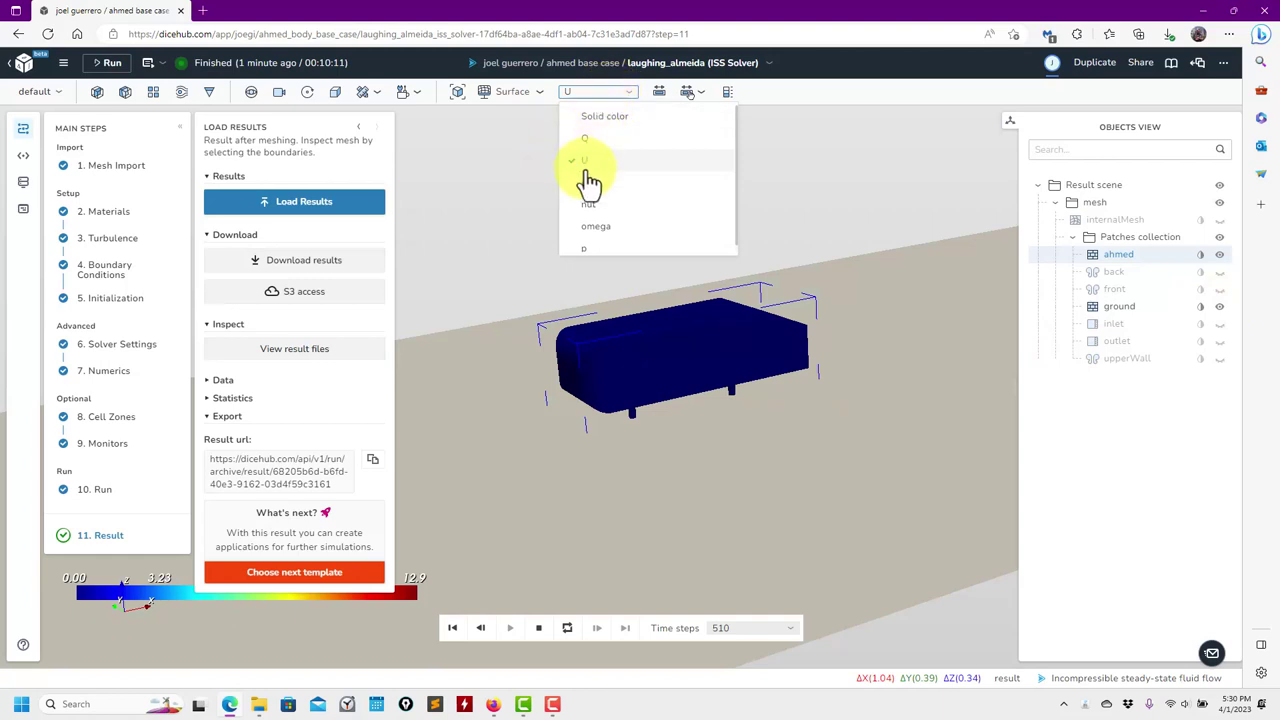
pyautogui.click(597, 257)
# - Try colouring the ground patch by U, and set it to the pressure field p instead
pyautogui.click(1118, 307)
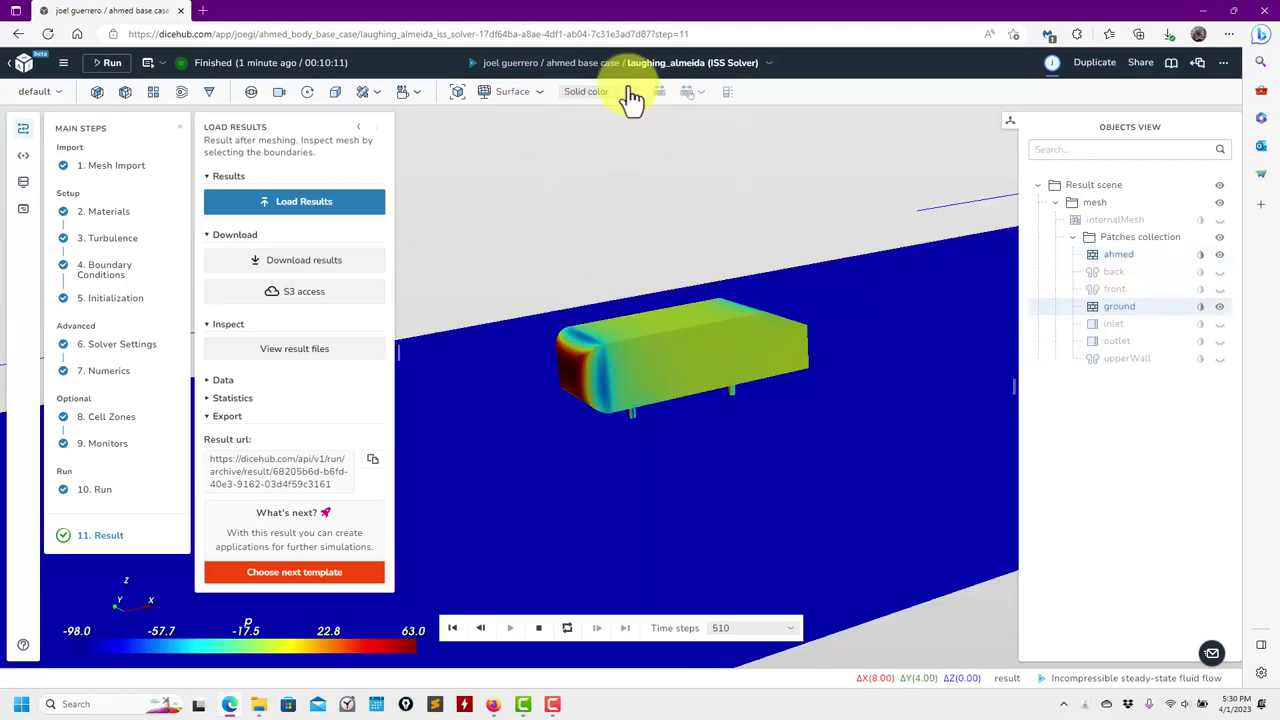
pyautogui.click(620, 105)
pyautogui.click(600, 171)
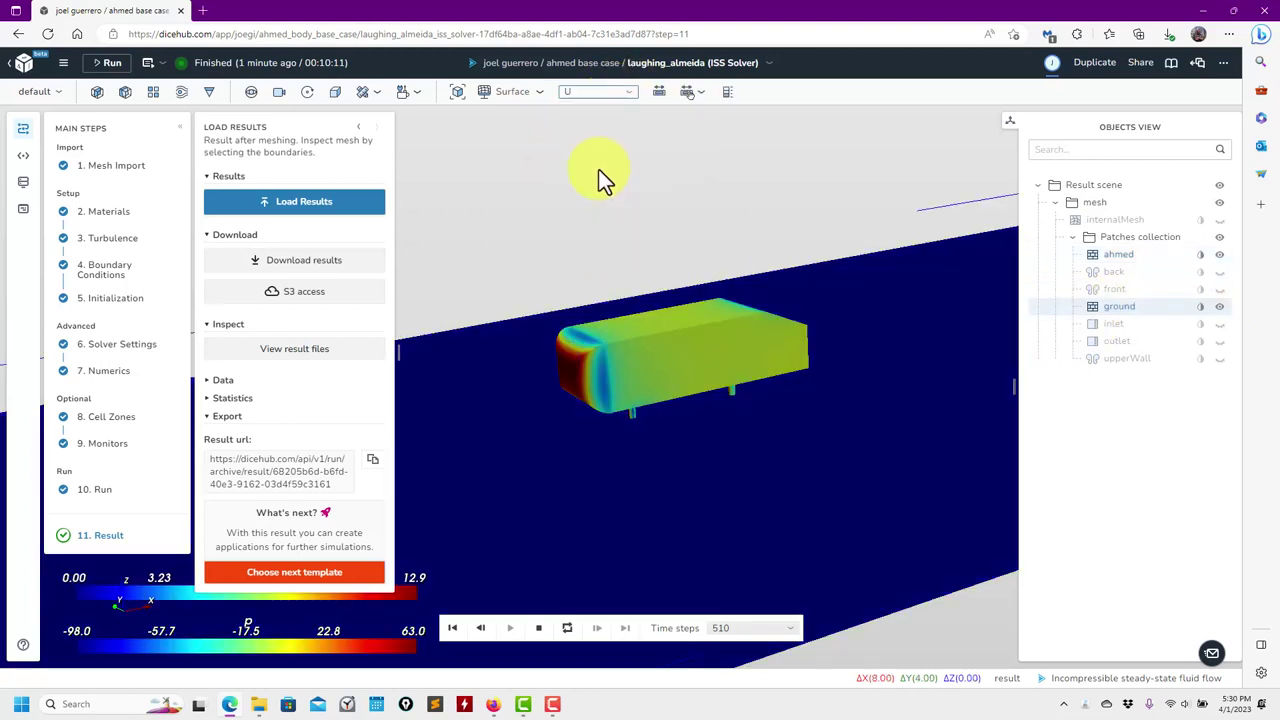
pyautogui.click(625, 92)
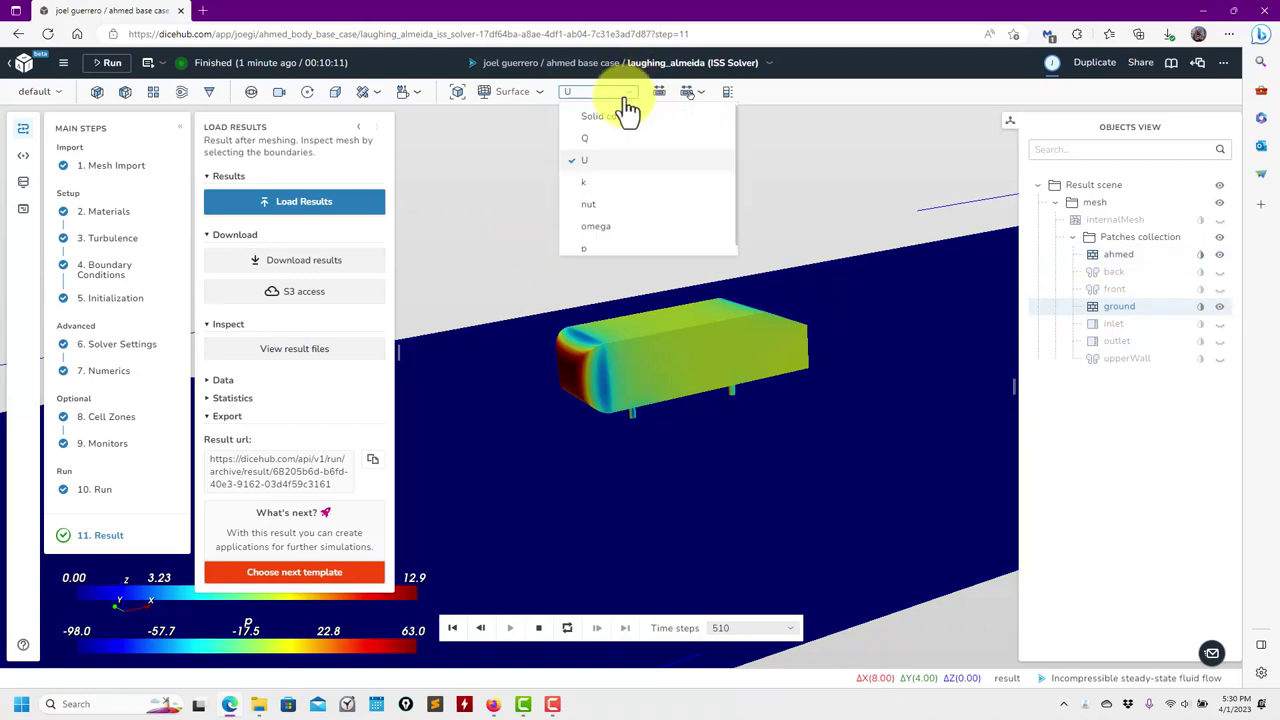
pyautogui.click(600, 250)
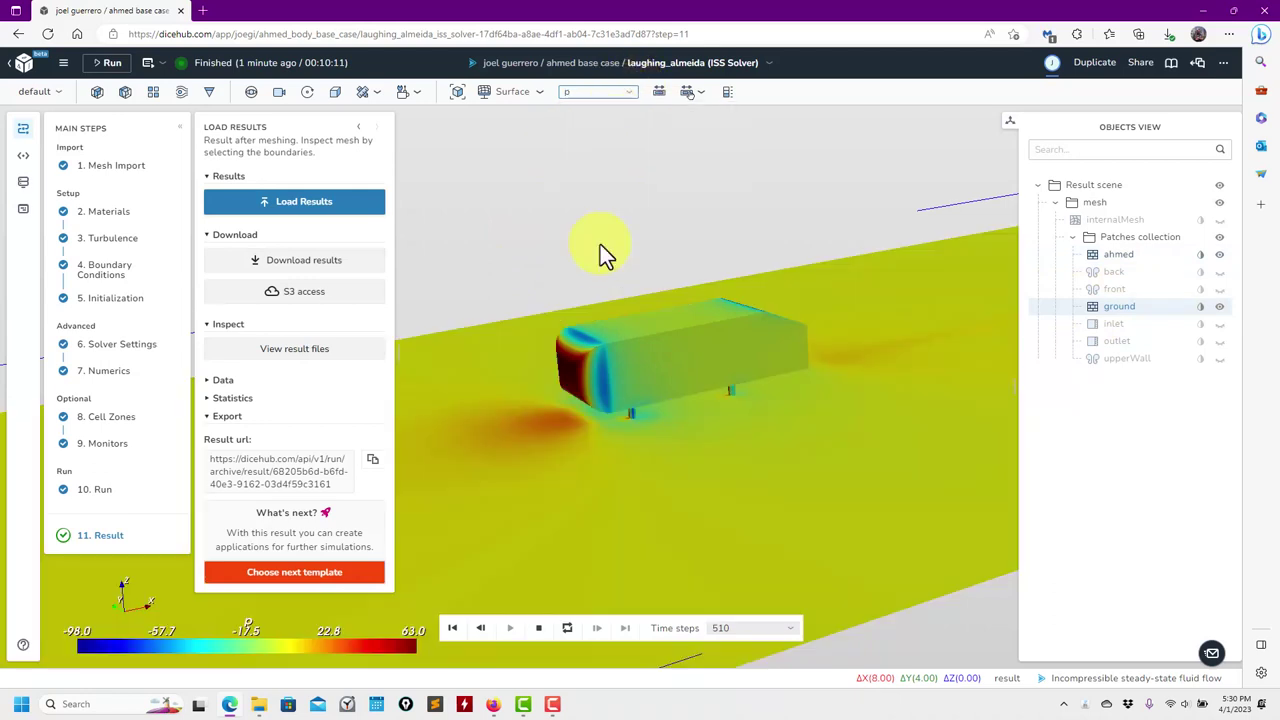
pyautogui.scroll(5, 600, 260)
pyautogui.scroll(-5, 599, 268)
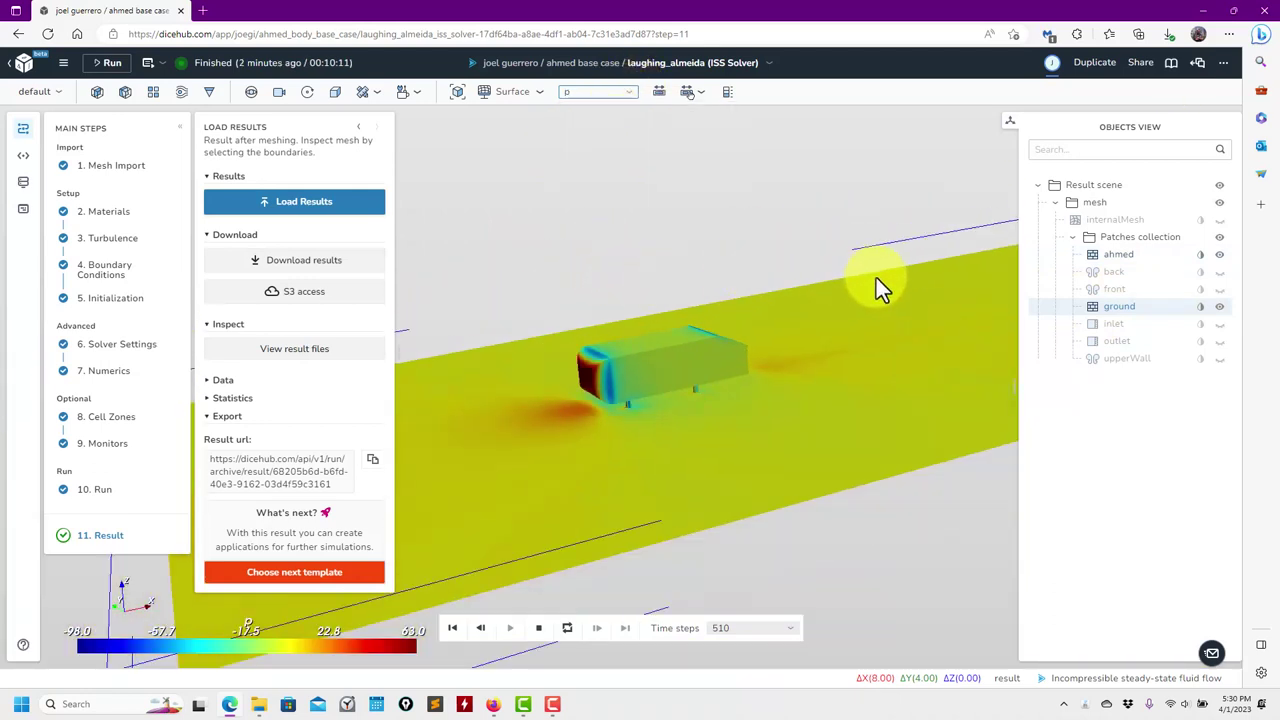
# - Add a slice filter to the internalMesh with a Y normal and apply it
pyautogui.click(1118, 219)
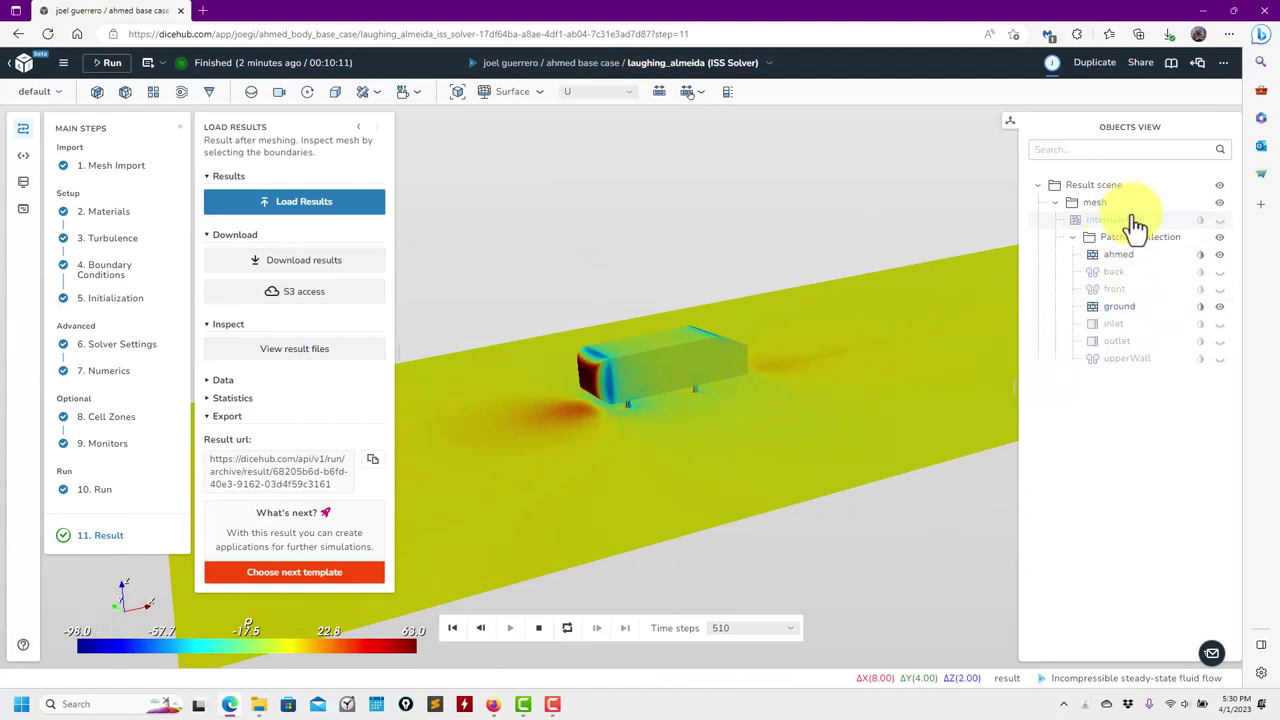
pyautogui.click(97, 91)
pyautogui.click(1115, 618)
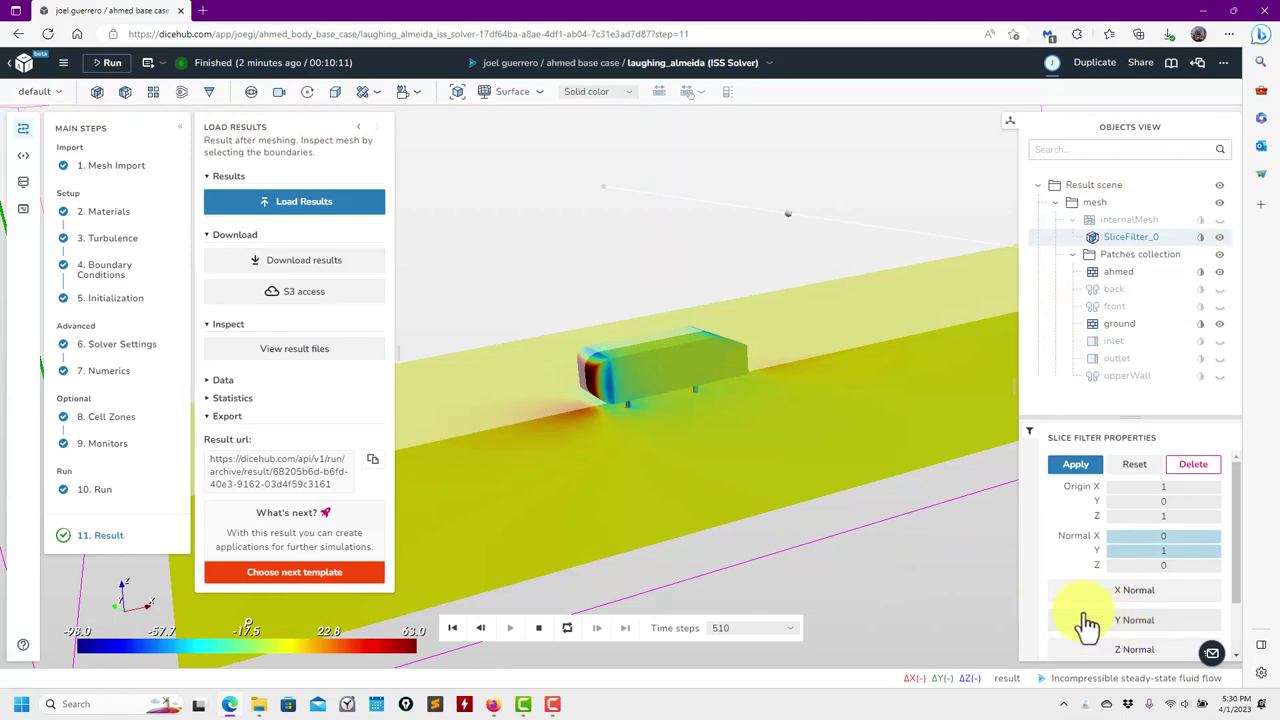
pyautogui.click(1072, 466)
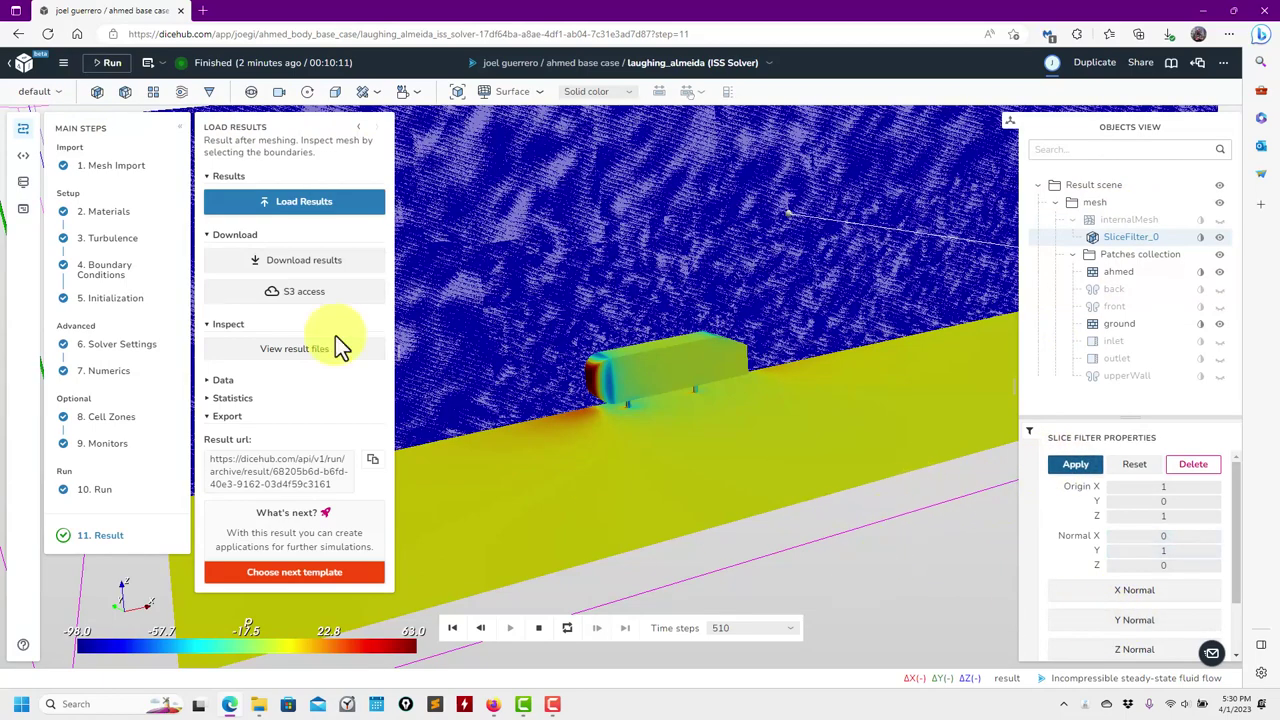
# - Colour the slice by the velocity field U and inspect the flow around the body
pyautogui.click(598, 91)
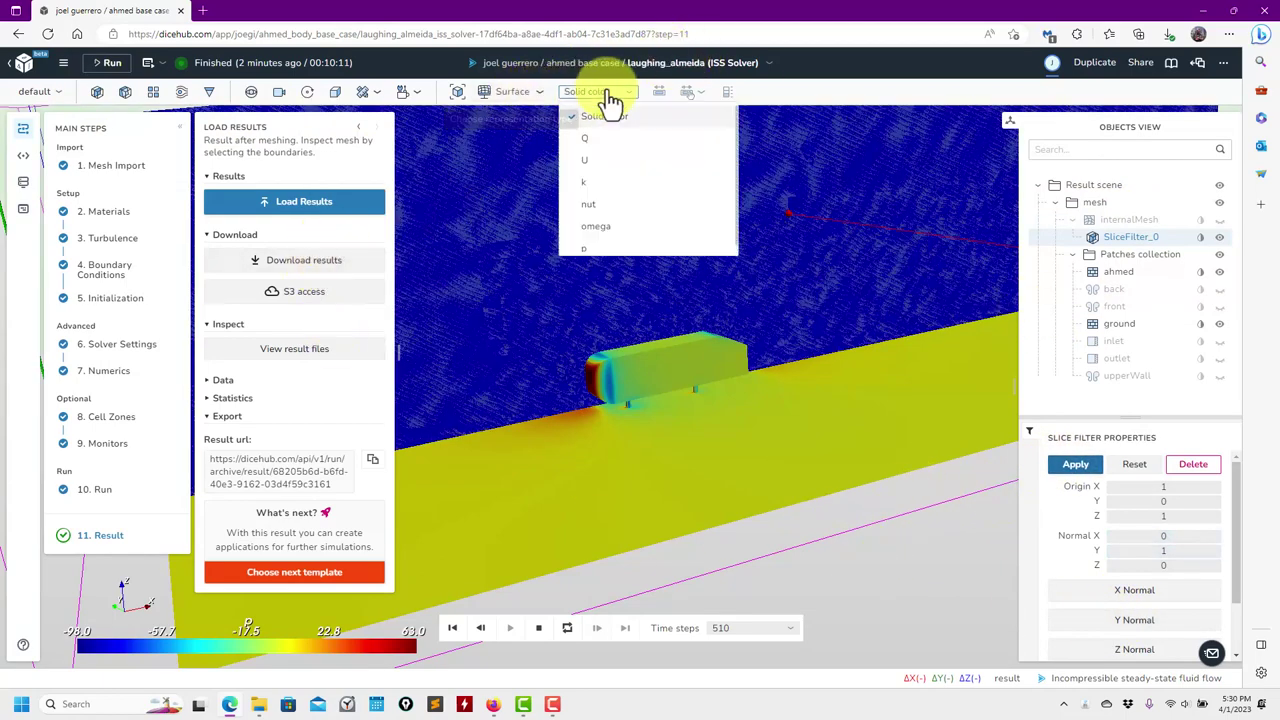
pyautogui.click(586, 157)
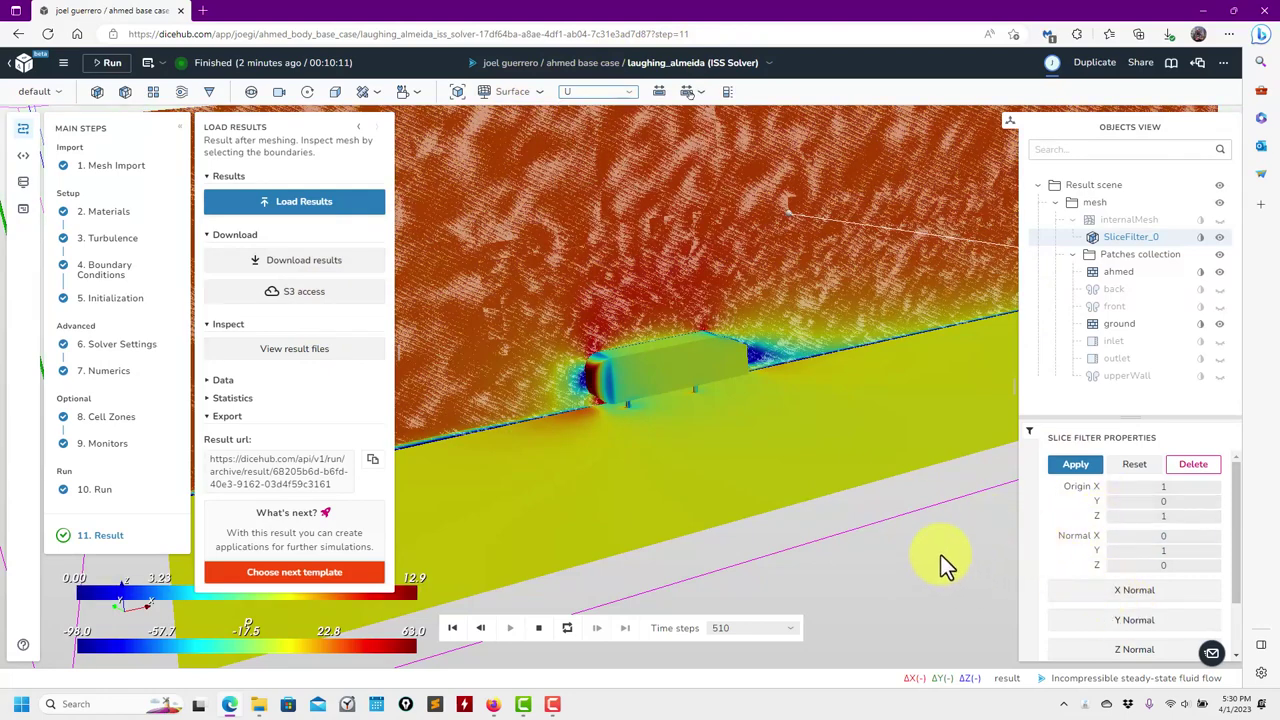
pyautogui.moveTo(941, 555); pyautogui.dragTo(651, 262)
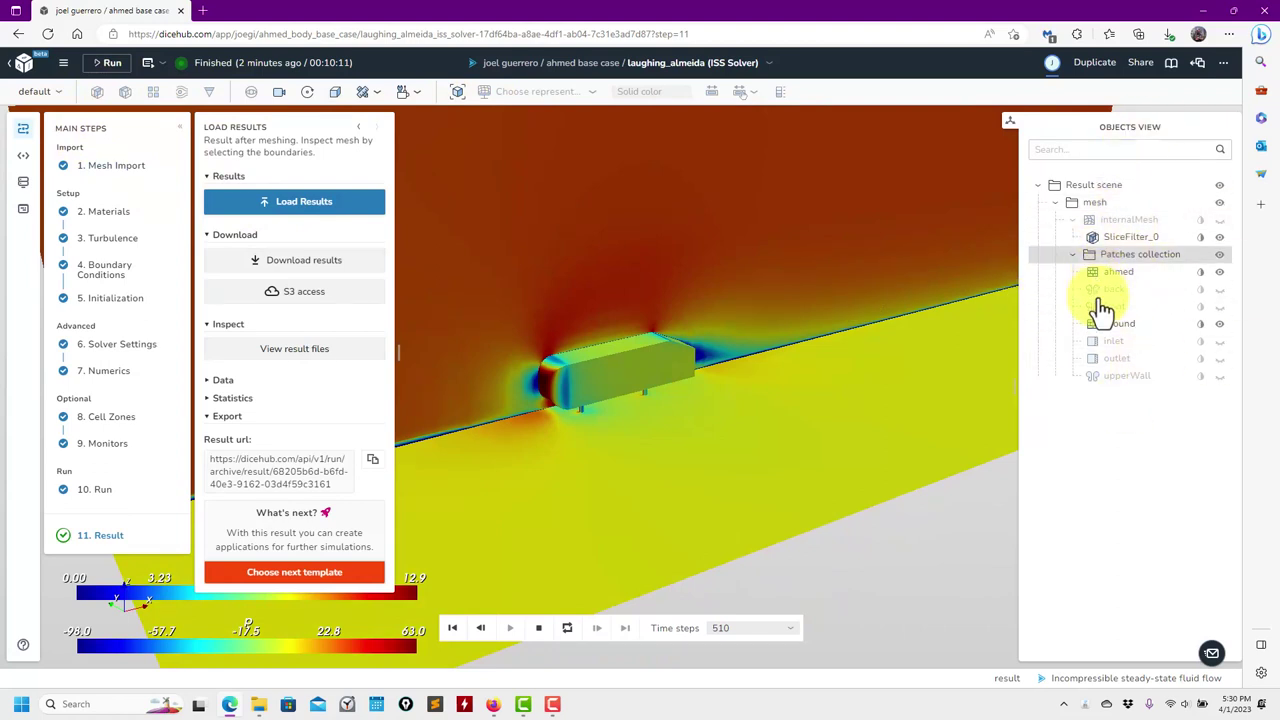
# - Look through the turbulence calculator and measurement tool options, and try switching the view to parallel projection
pyautogui.click(1130, 237)
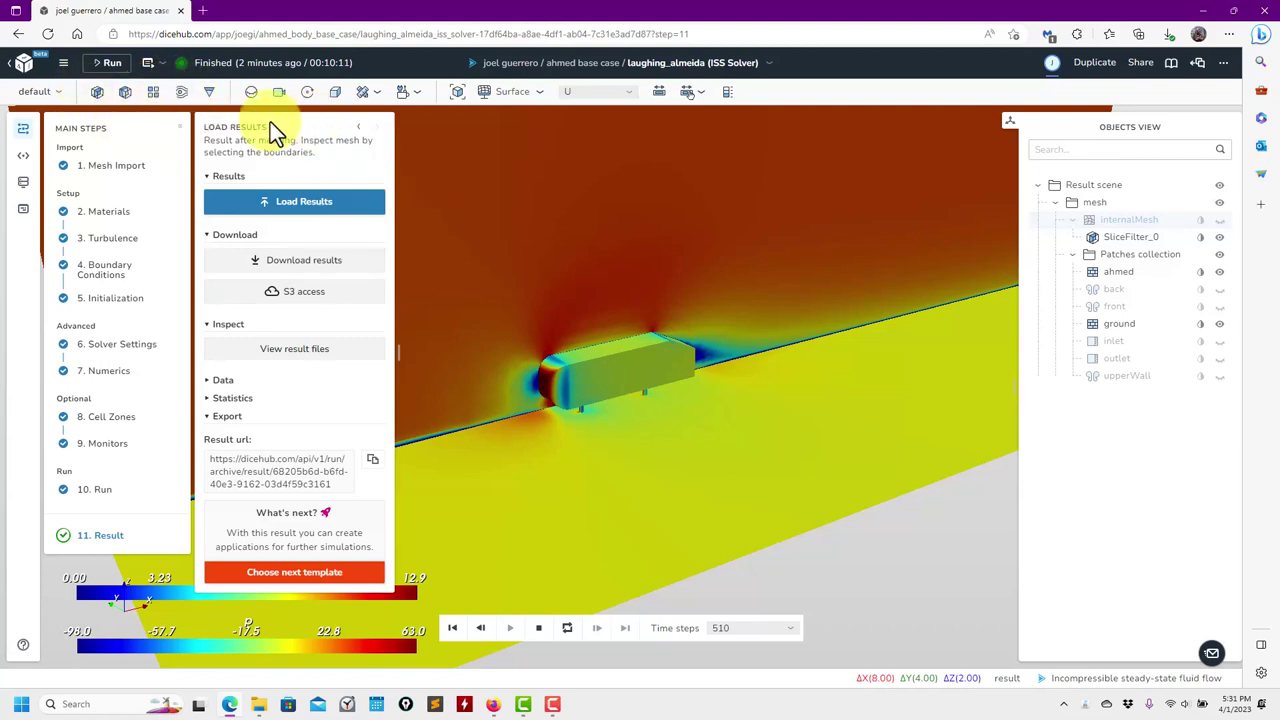
pyautogui.click(417, 100)
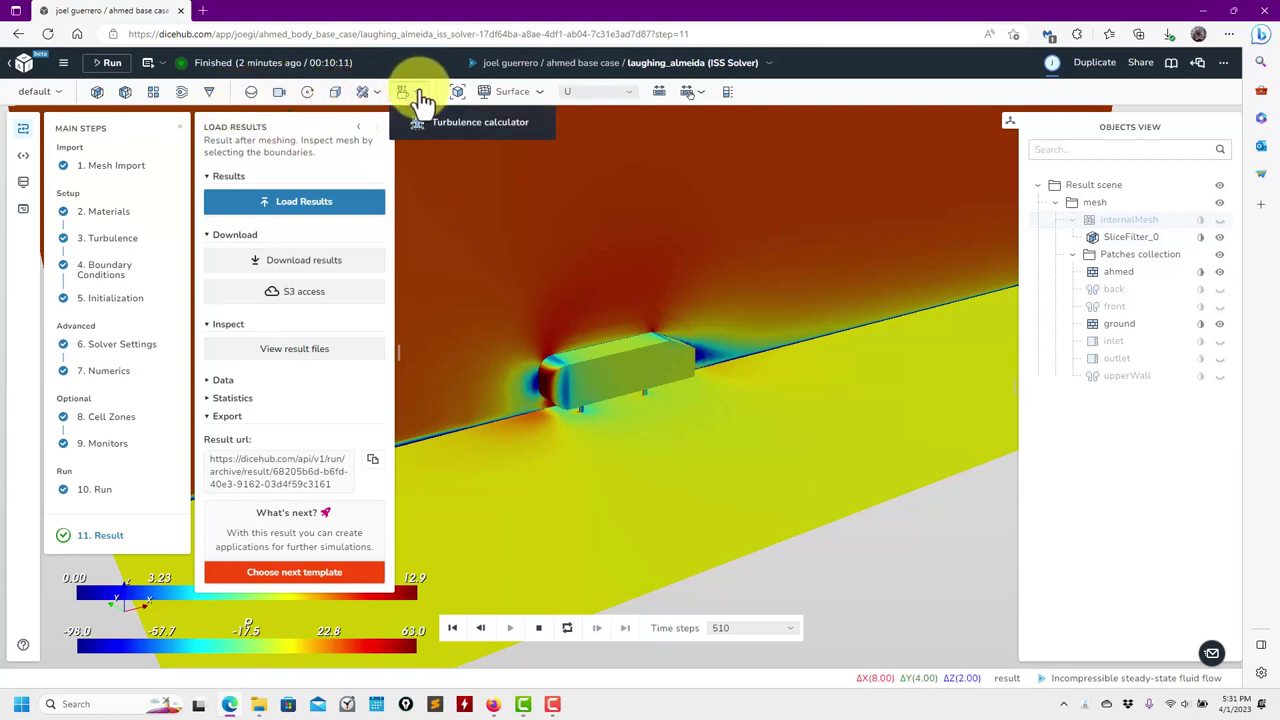
pyautogui.click(440, 124)
pyautogui.click(768, 162)
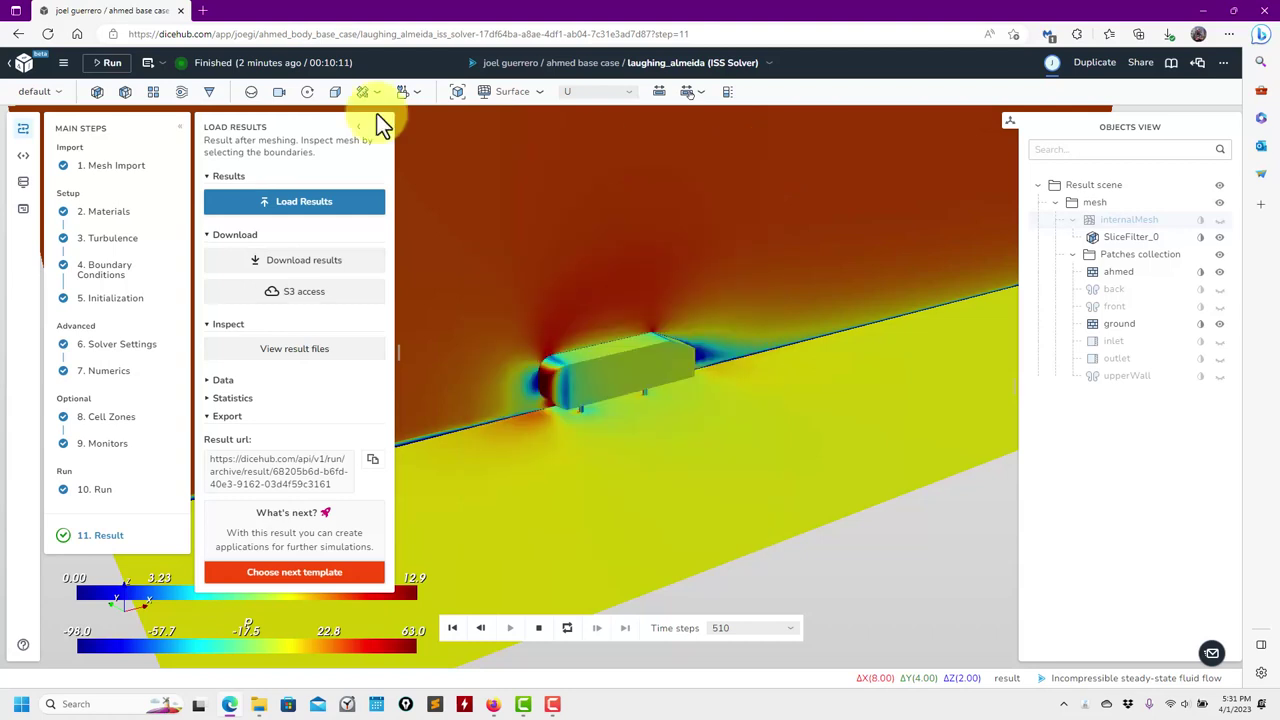
pyautogui.click(377, 92)
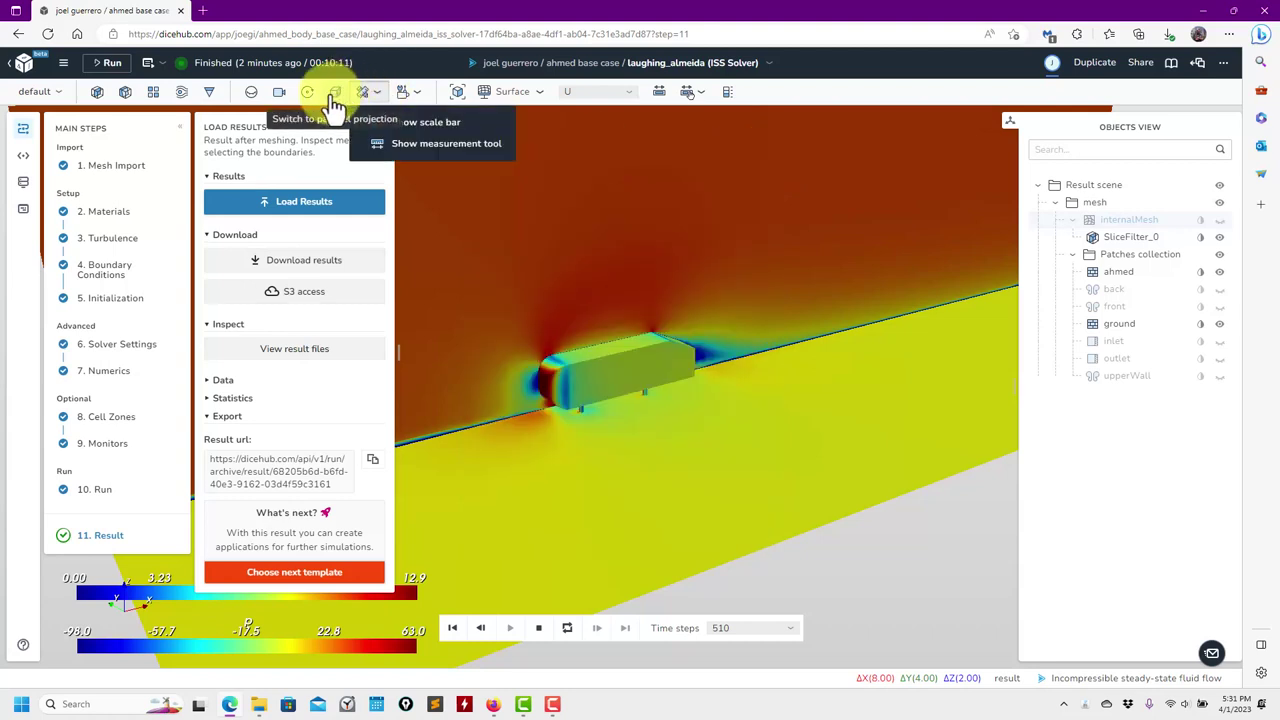
pyautogui.click(332, 100)
pyautogui.click(335, 100)
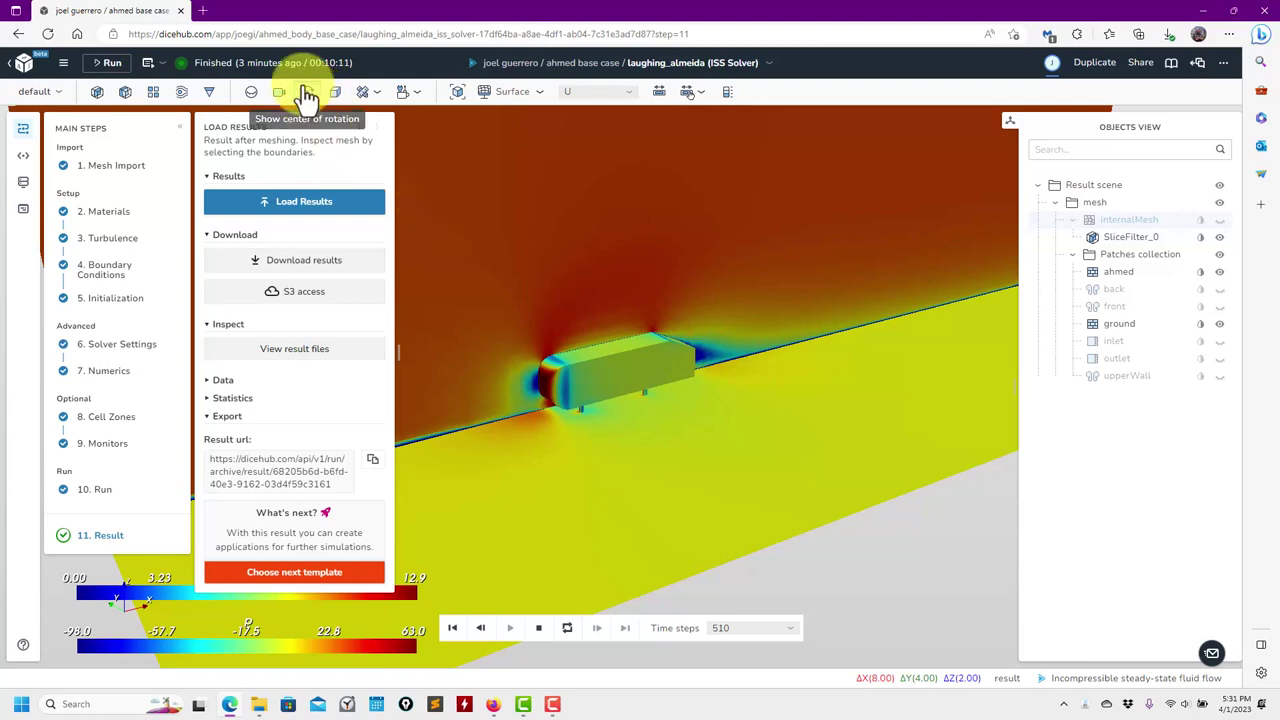
# - Show the centre of rotation and examine how the slice and ground rotate around it
pyautogui.click(307, 100)
pyautogui.scroll(3, 609, 398)
pyautogui.scroll(-5, 609, 398)
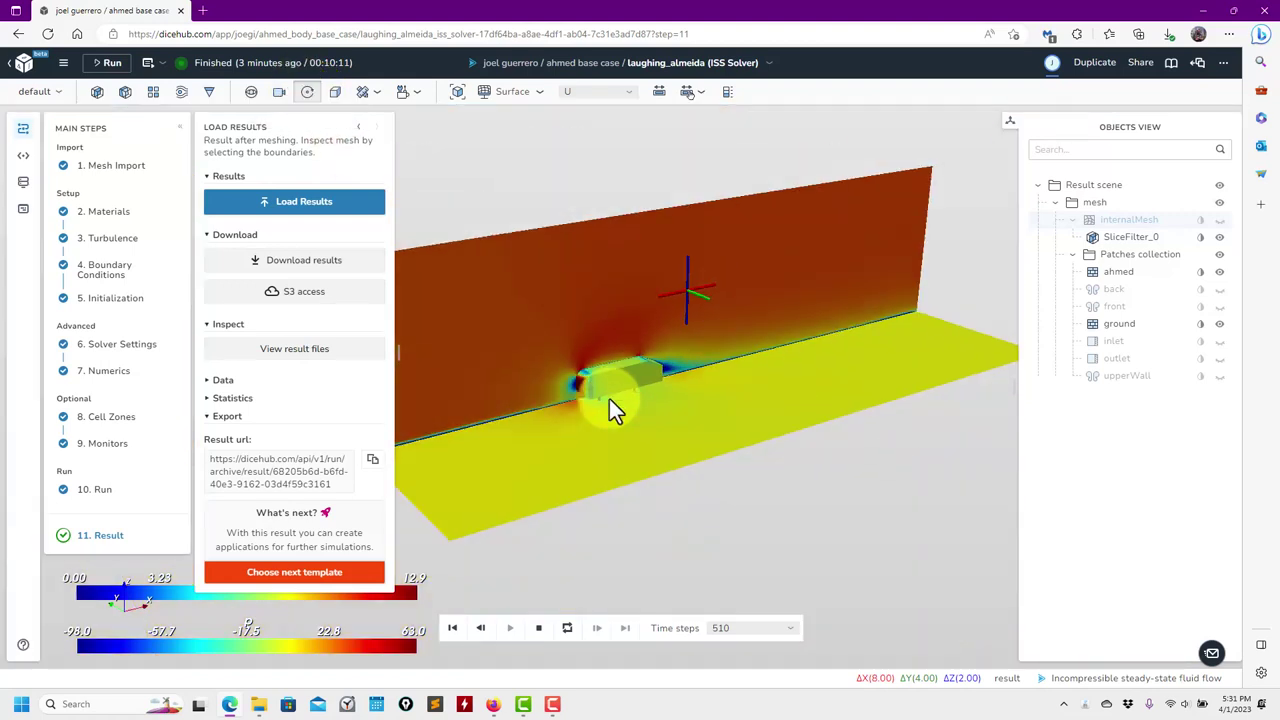
pyautogui.moveTo(674, 517); pyautogui.dragTo(644, 491)
pyautogui.scroll(-5, 690, 488)
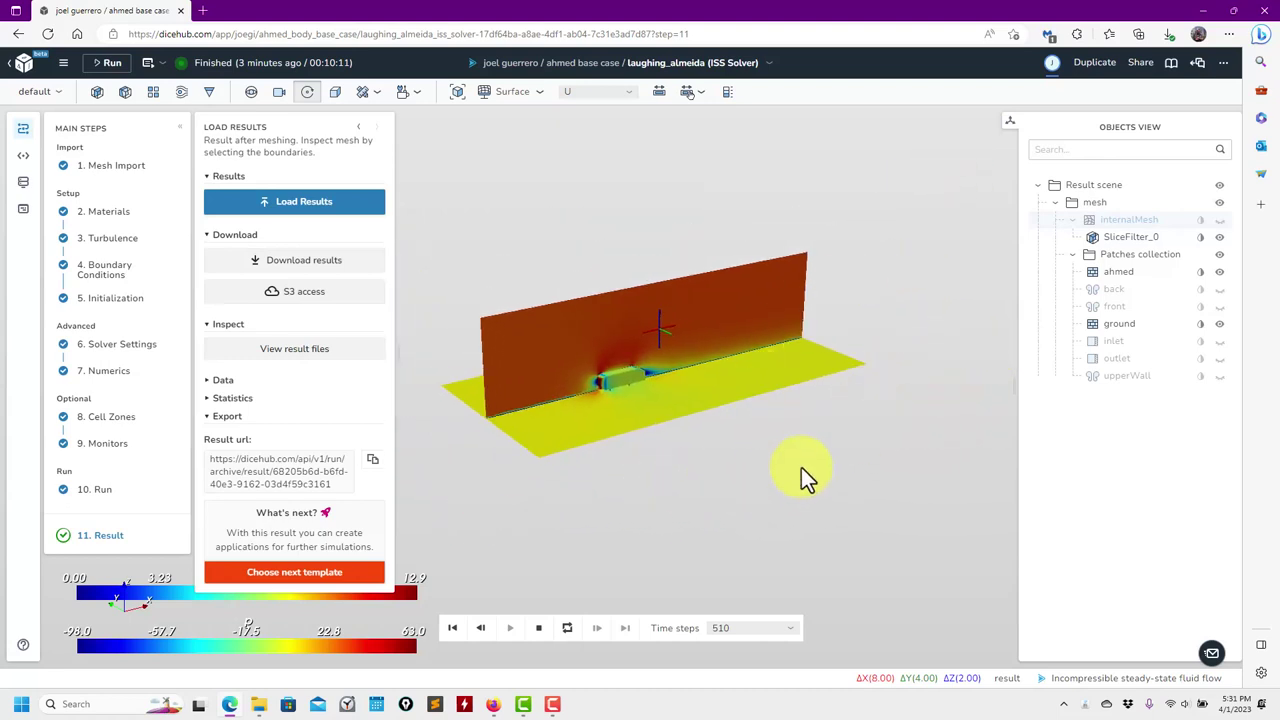
pyautogui.moveTo(701, 483); pyautogui.dragTo(714, 464, button='middle')
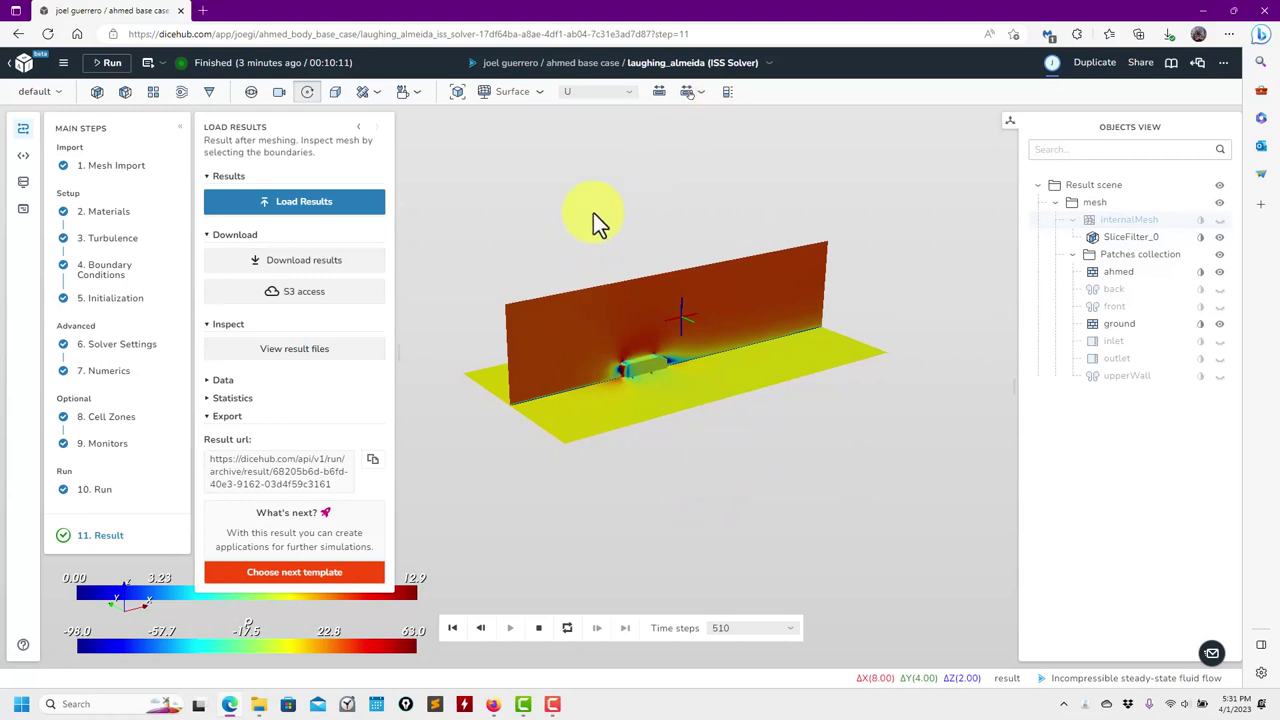
pyautogui.moveTo(621, 171); pyautogui.dragTo(580, 211)
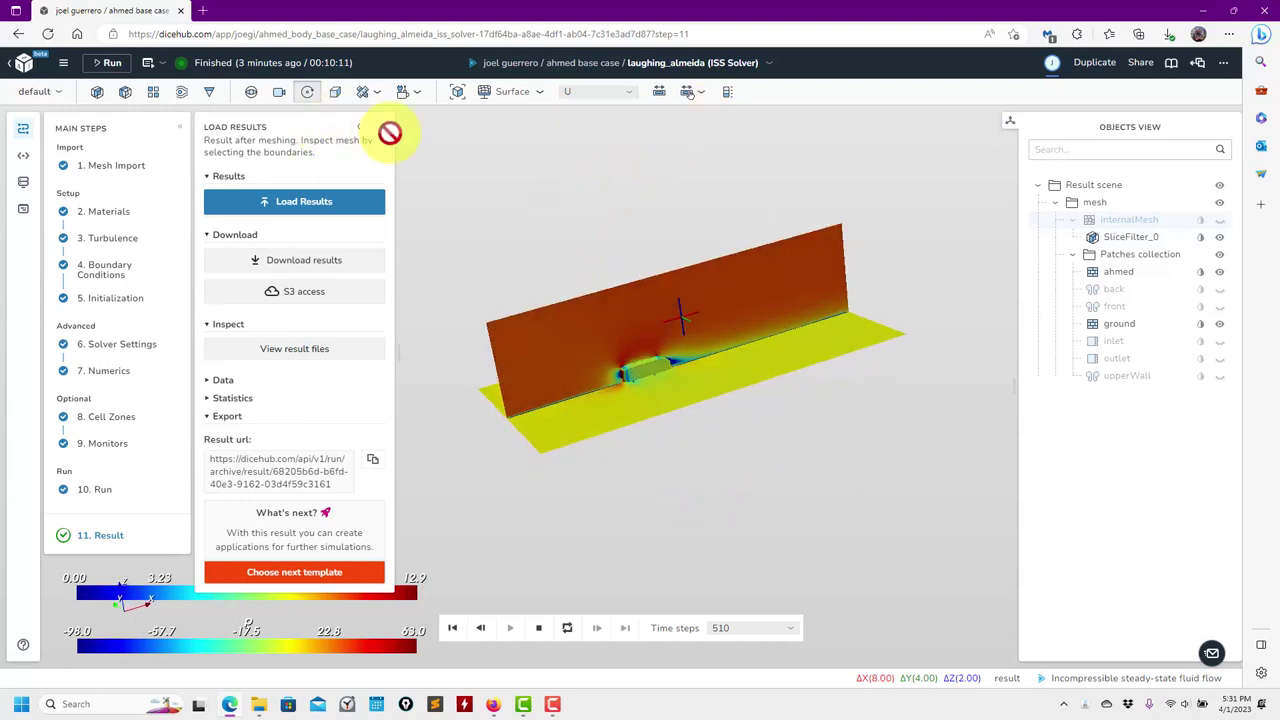
pyautogui.moveTo(680, 437); pyautogui.dragTo(884, 303)
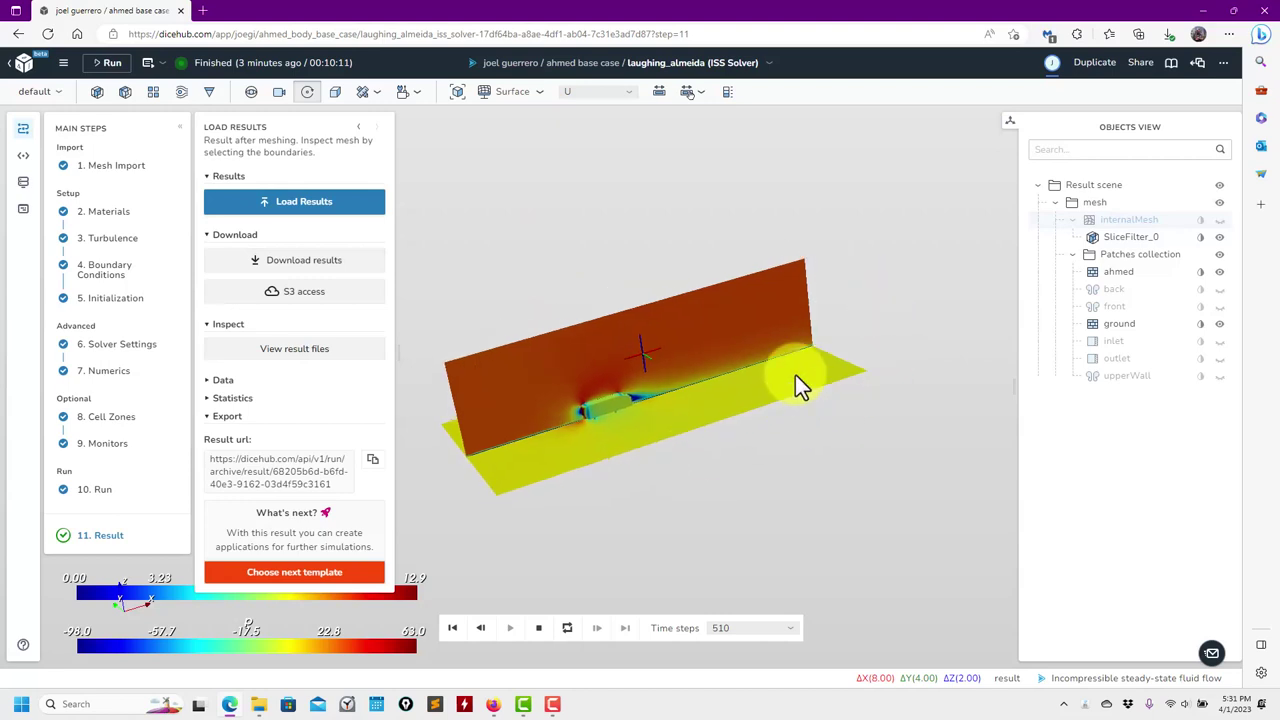
pyautogui.moveTo(666, 283); pyautogui.dragTo(701, 236)
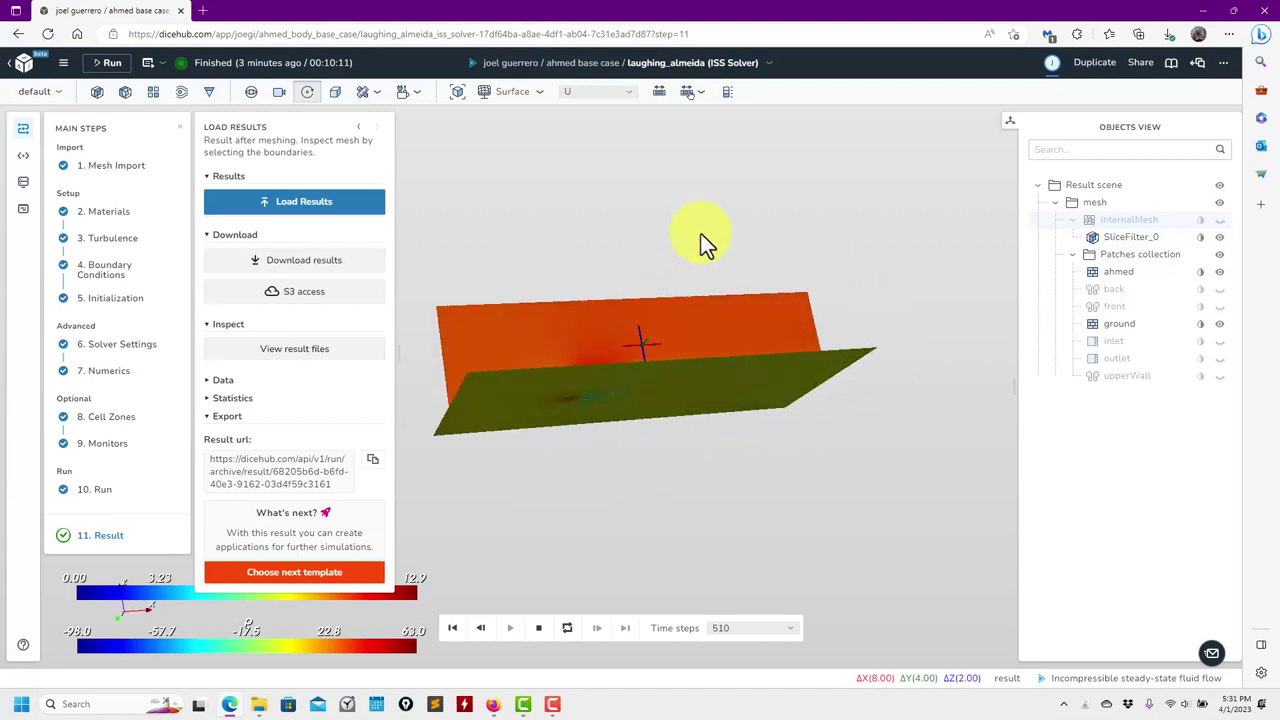
pyautogui.moveTo(800, 335); pyautogui.dragTo(640, 410)
pyautogui.moveTo(716, 362); pyautogui.dragTo(858, 337)
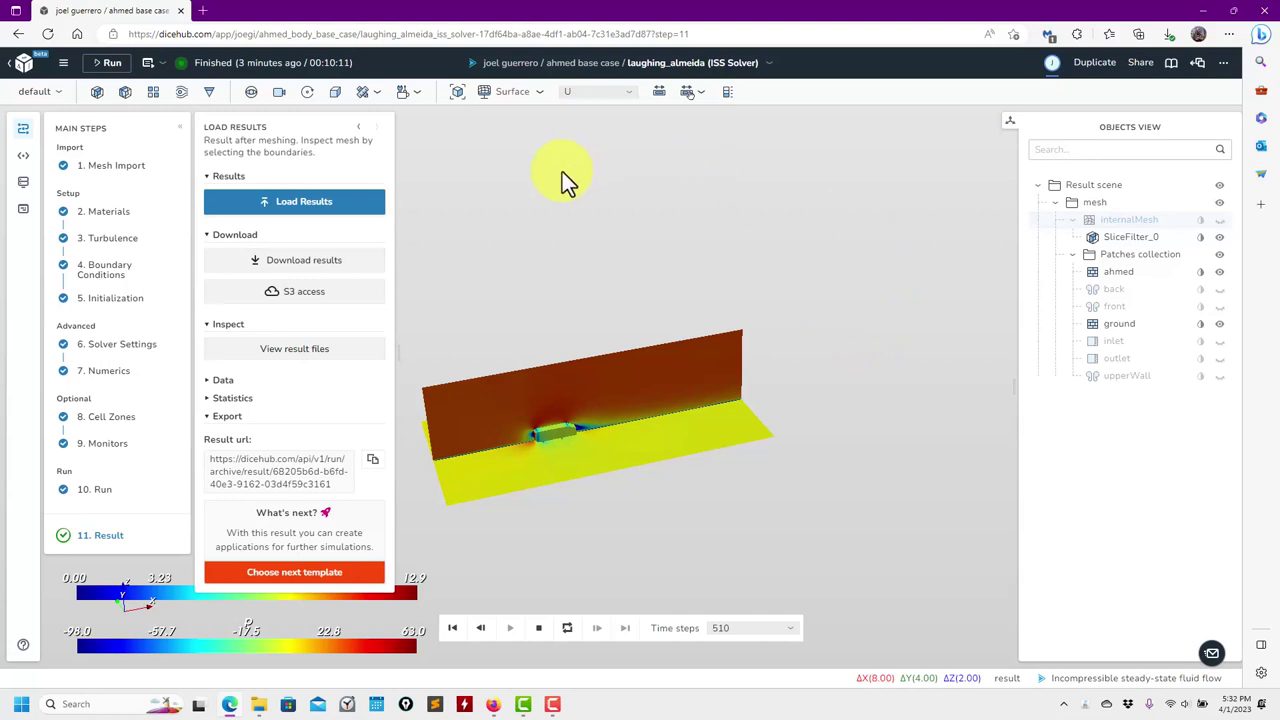
pyautogui.rightClick(1118, 278)
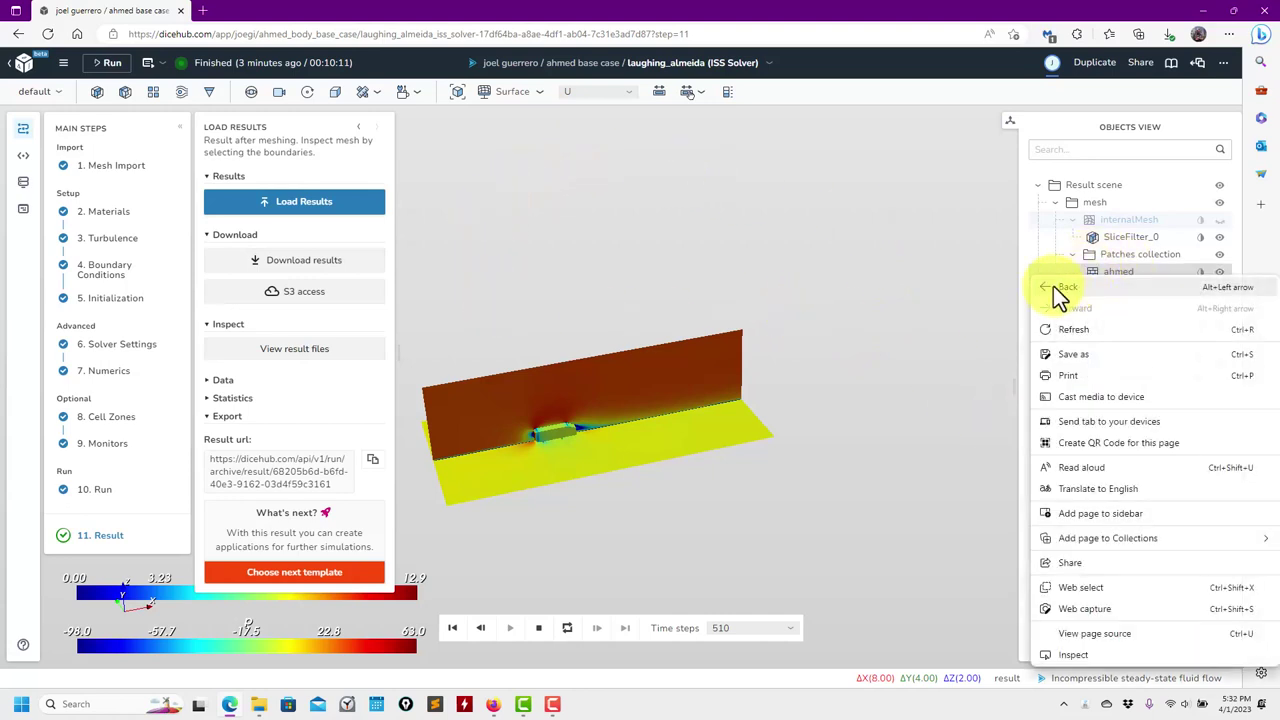
pyautogui.click(897, 454)
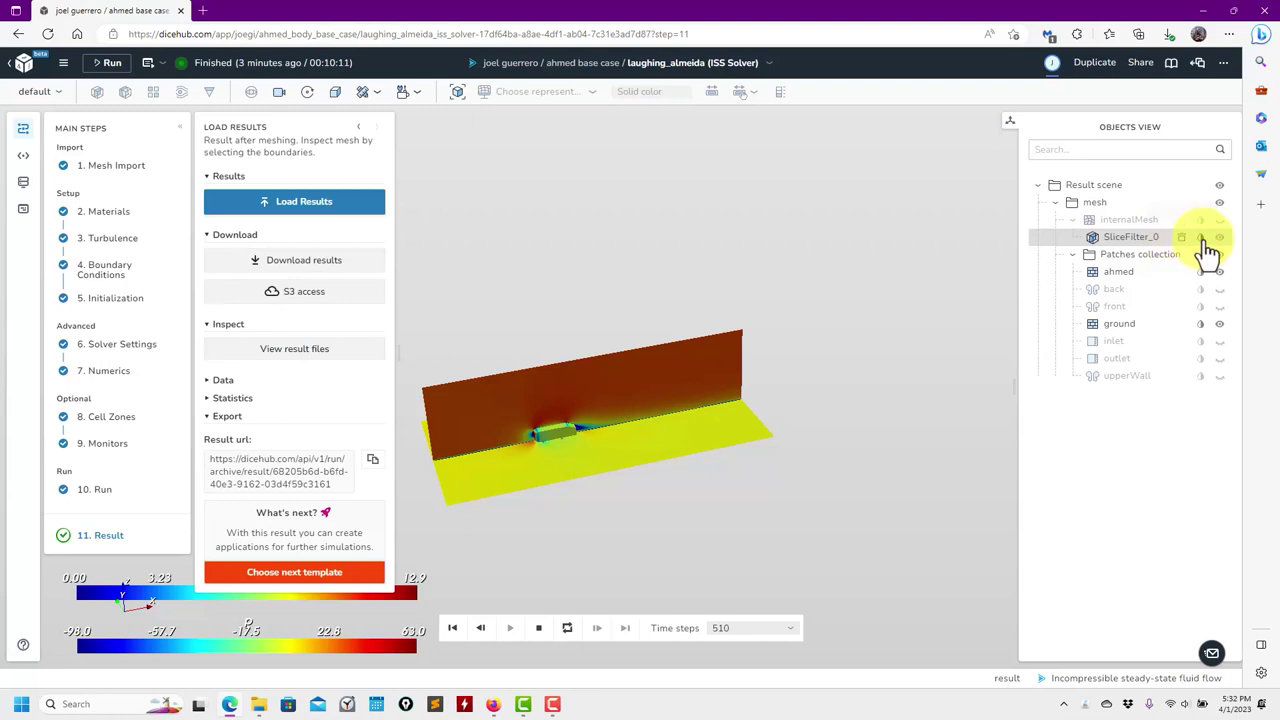
pyautogui.rightClick(1145, 241)
pyautogui.click(880, 274)
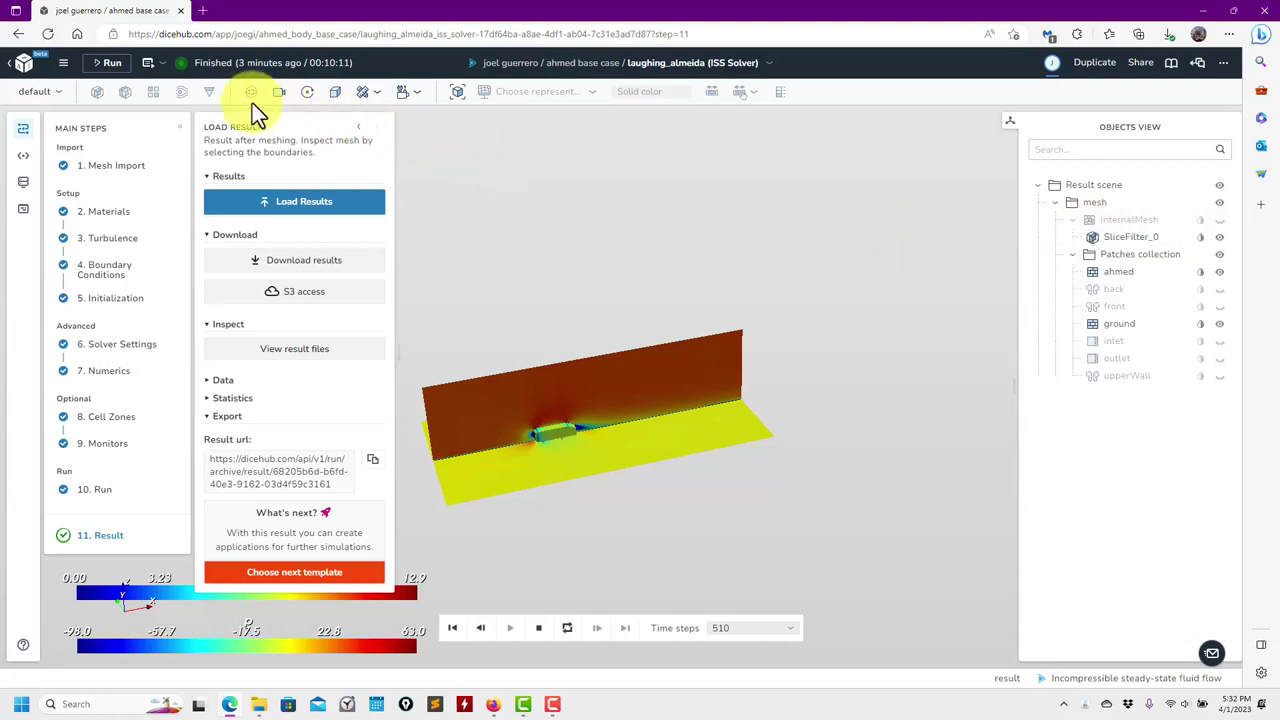
# - Hide all patches from ahmed to upperWall in one go, and show the ahmed and ground patches again
pyautogui.click(1160, 274)
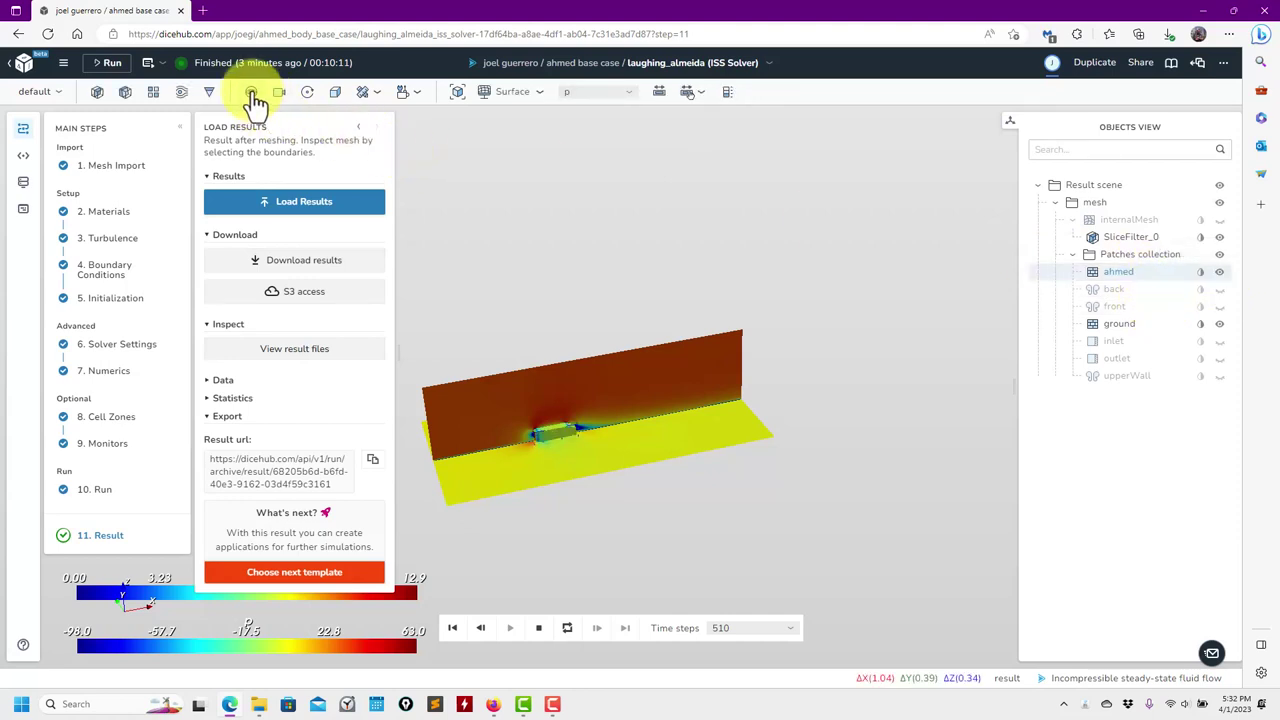
pyautogui.click(1120, 280)
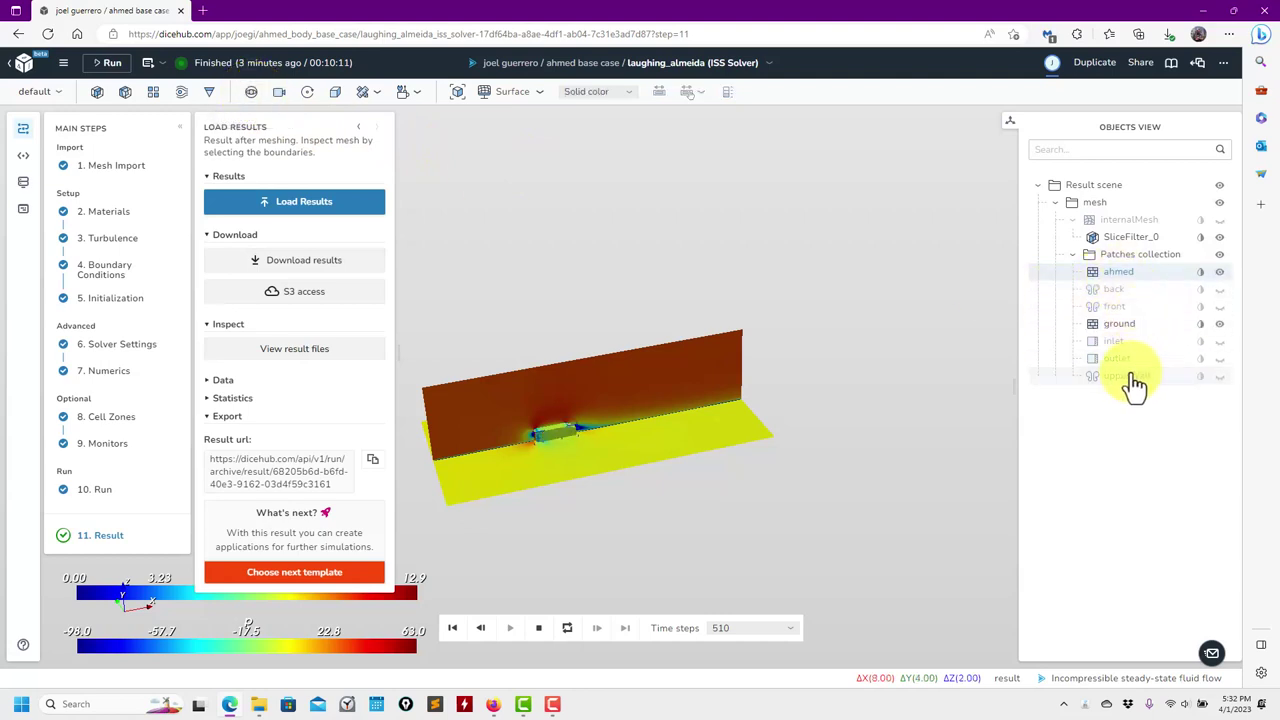
pyautogui.click(1126, 323)
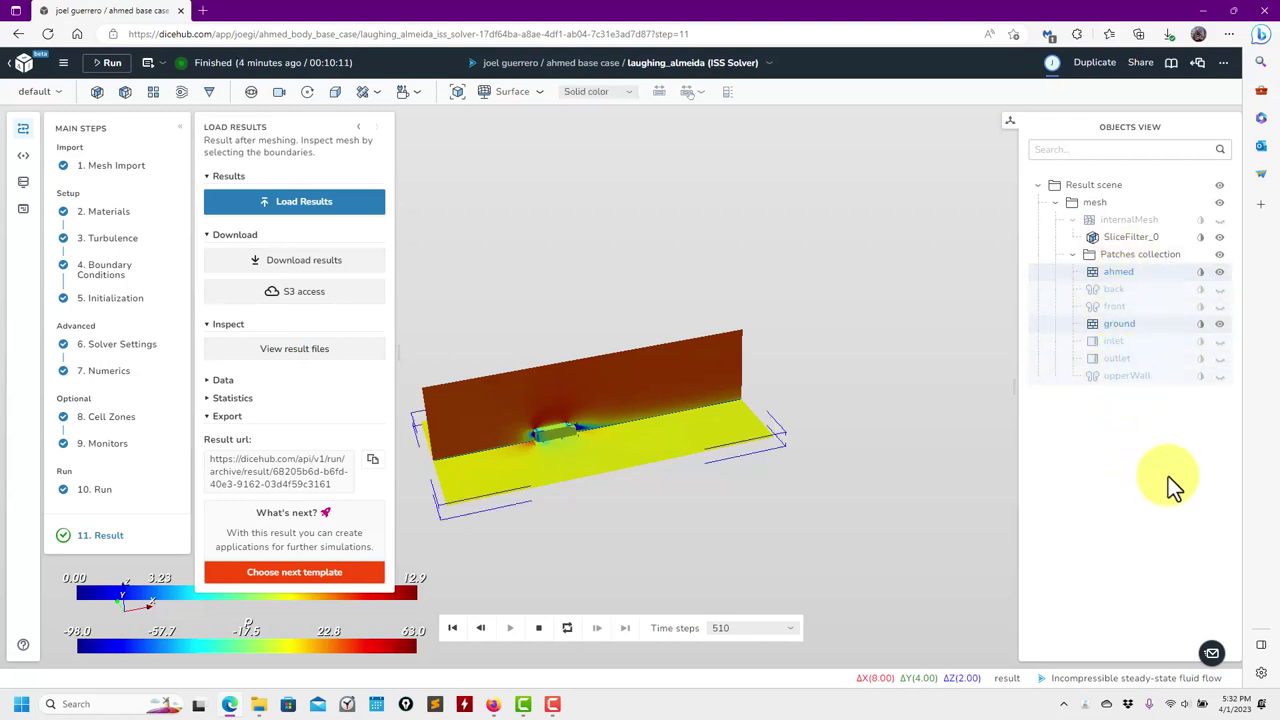
pyautogui.click(256, 94)
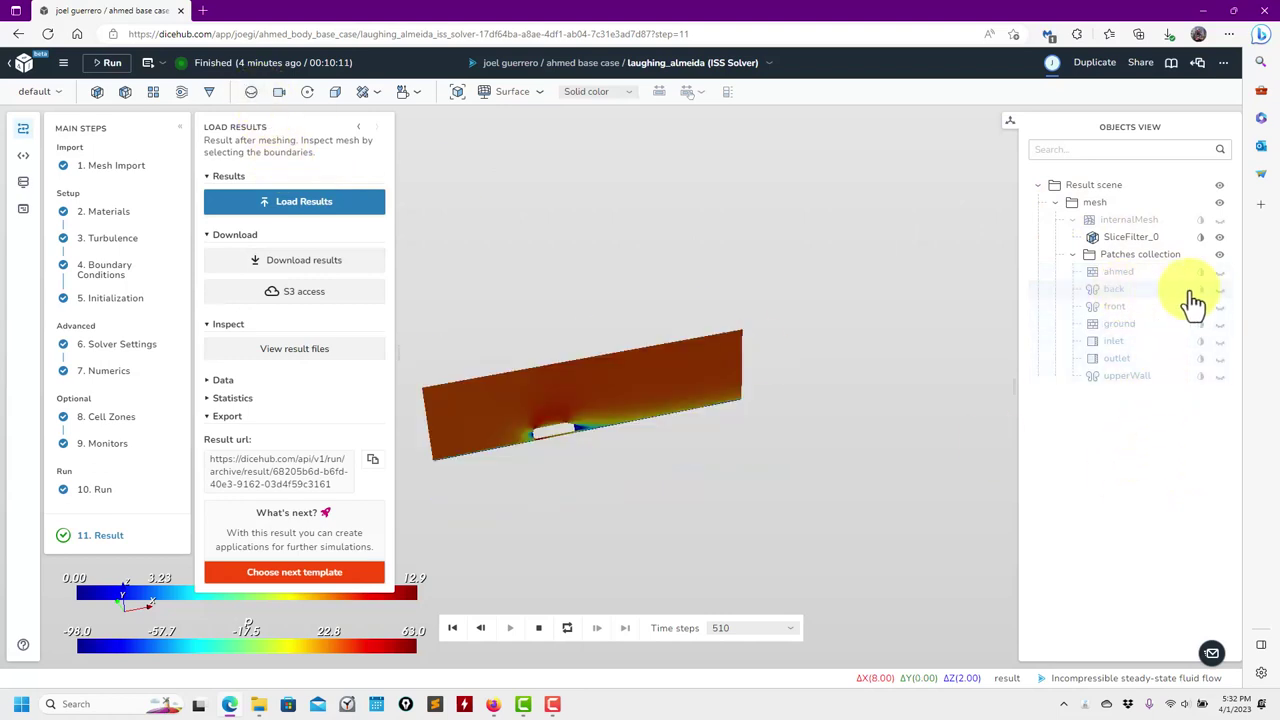
pyautogui.click(1219, 271)
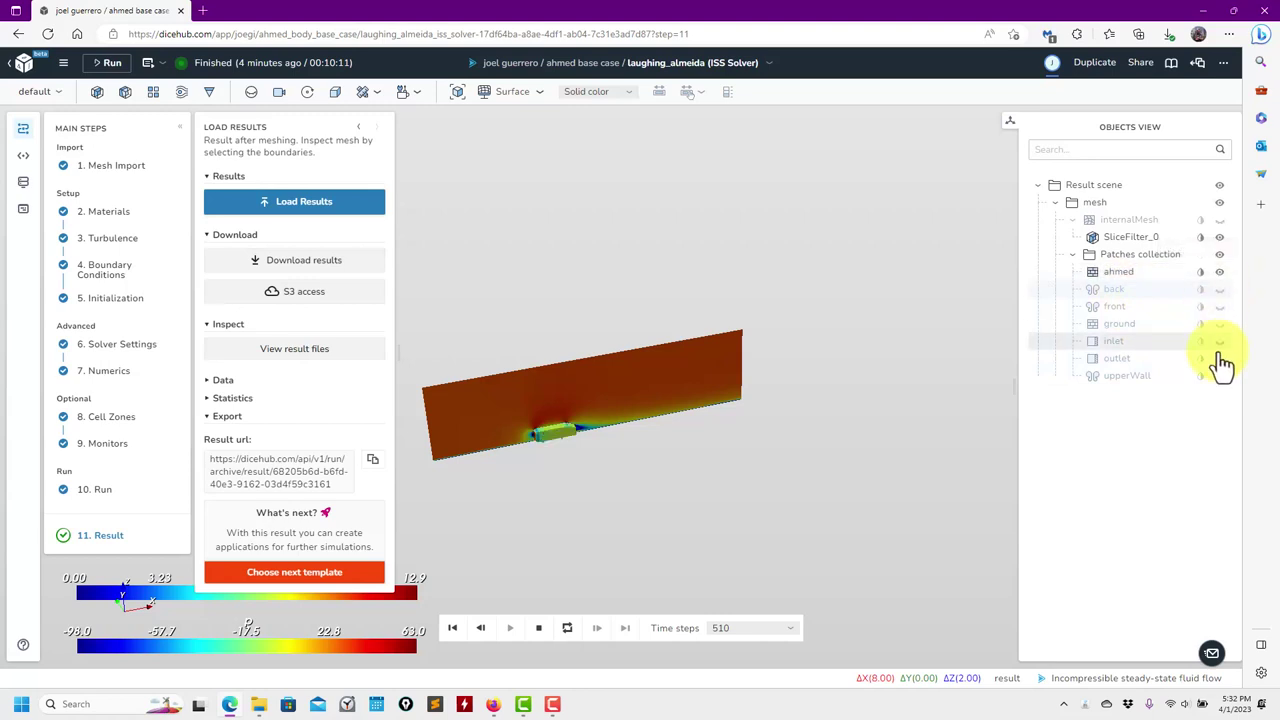
pyautogui.click(1219, 323)
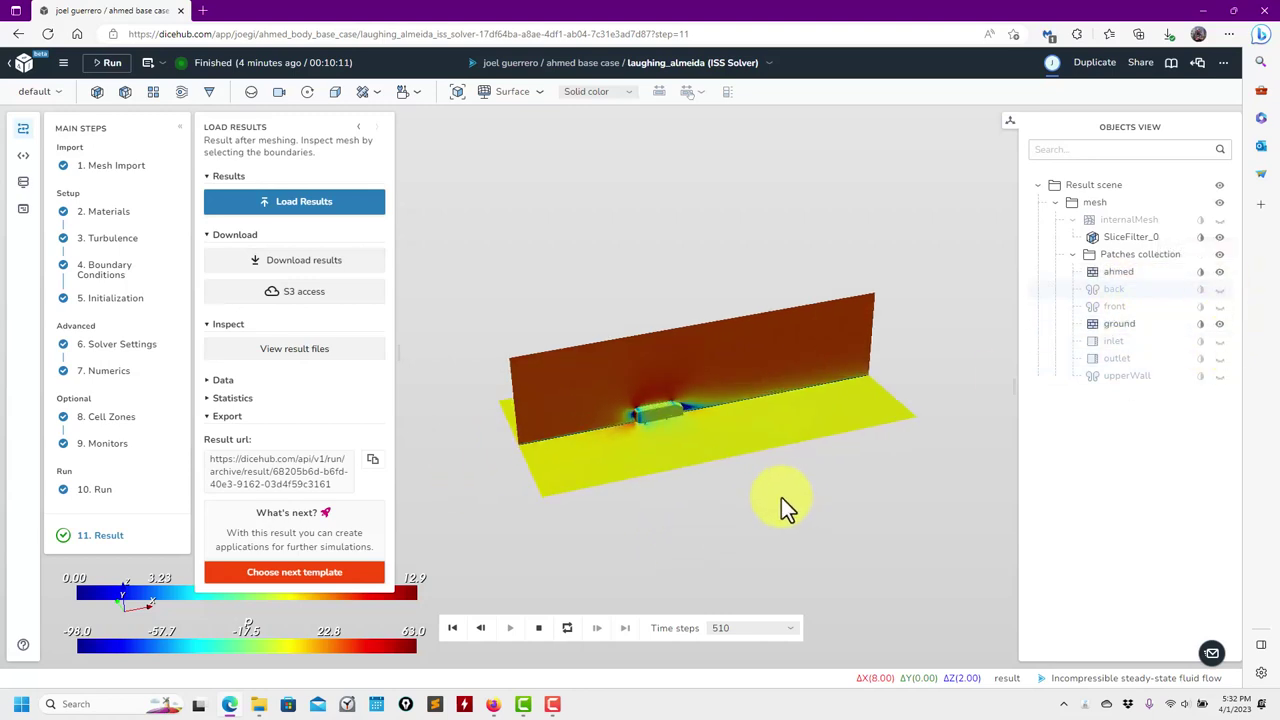
# - Add a contour filter to the internalMesh by Q with value 10 and the generate count set to 1, and apply it
pyautogui.click(1120, 224)
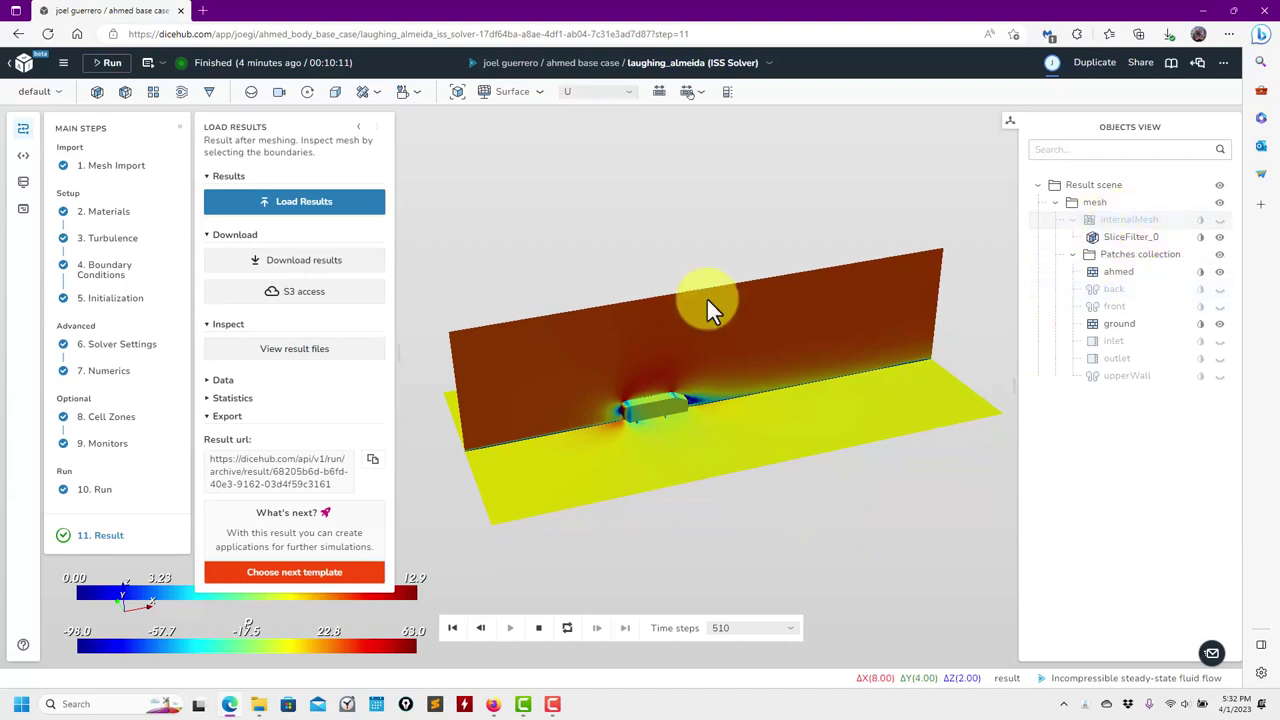
pyautogui.click(152, 100)
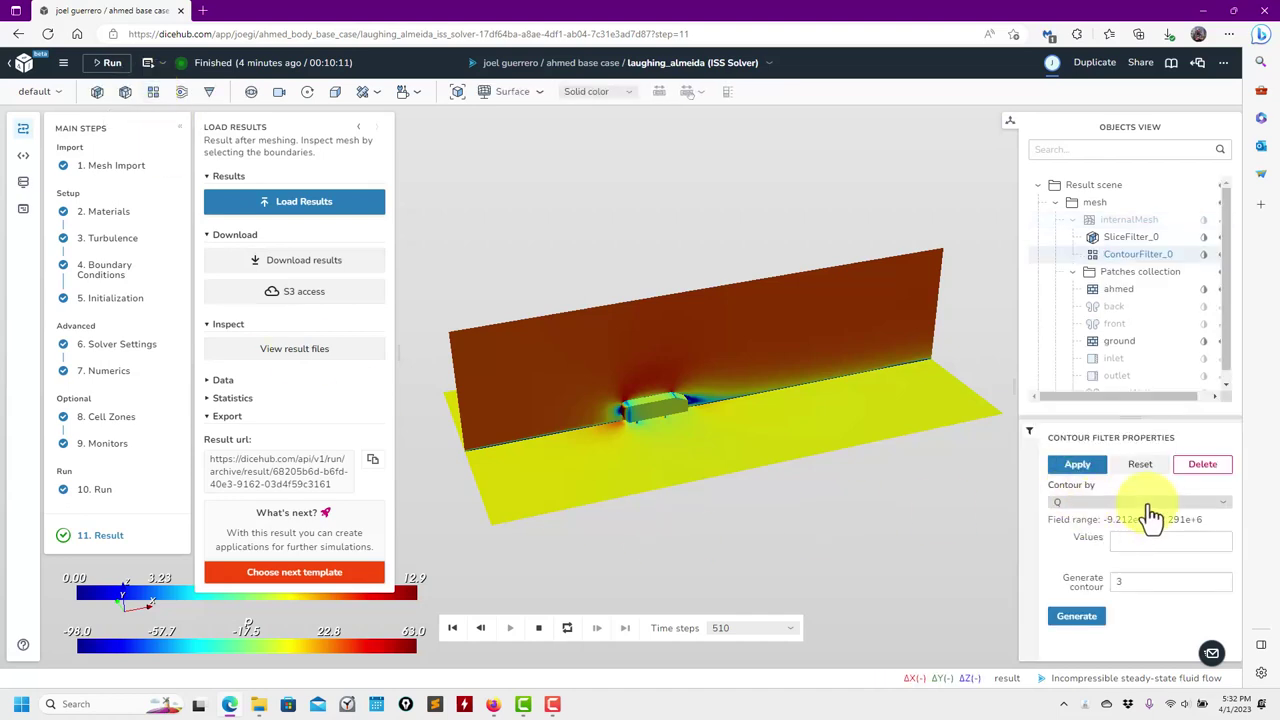
pyautogui.click(1144, 585)
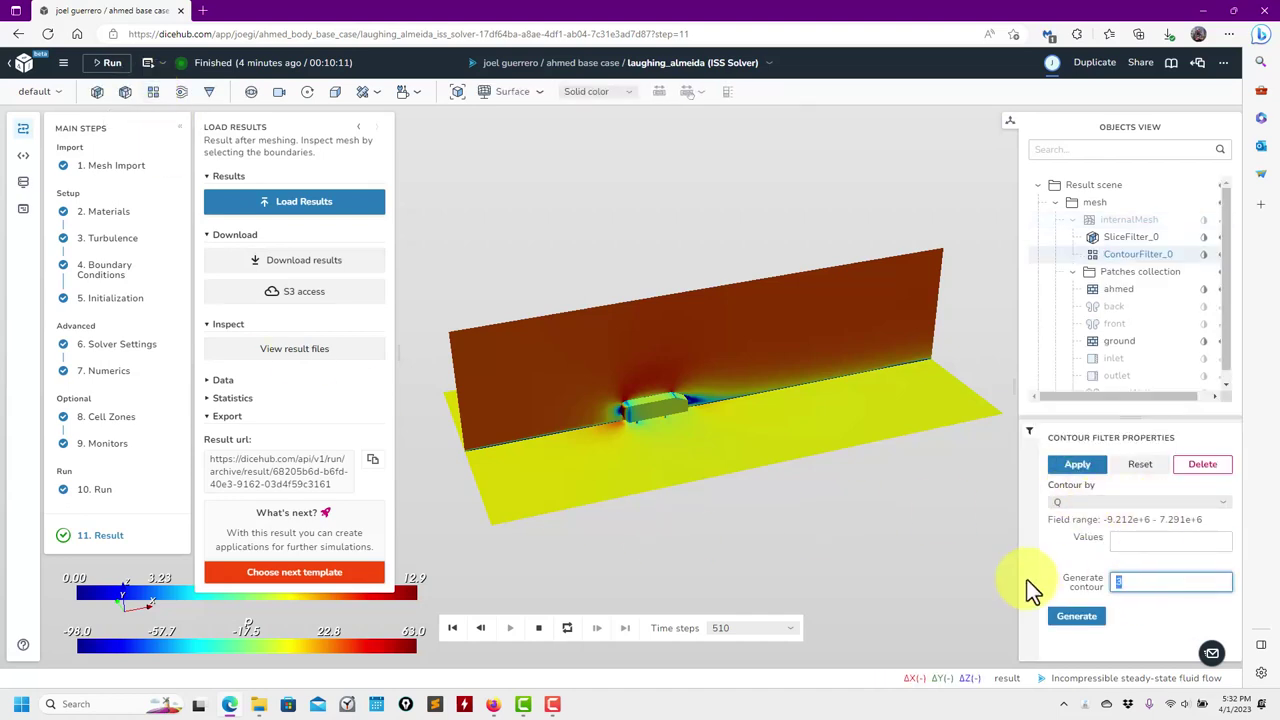
pyautogui.write('1')
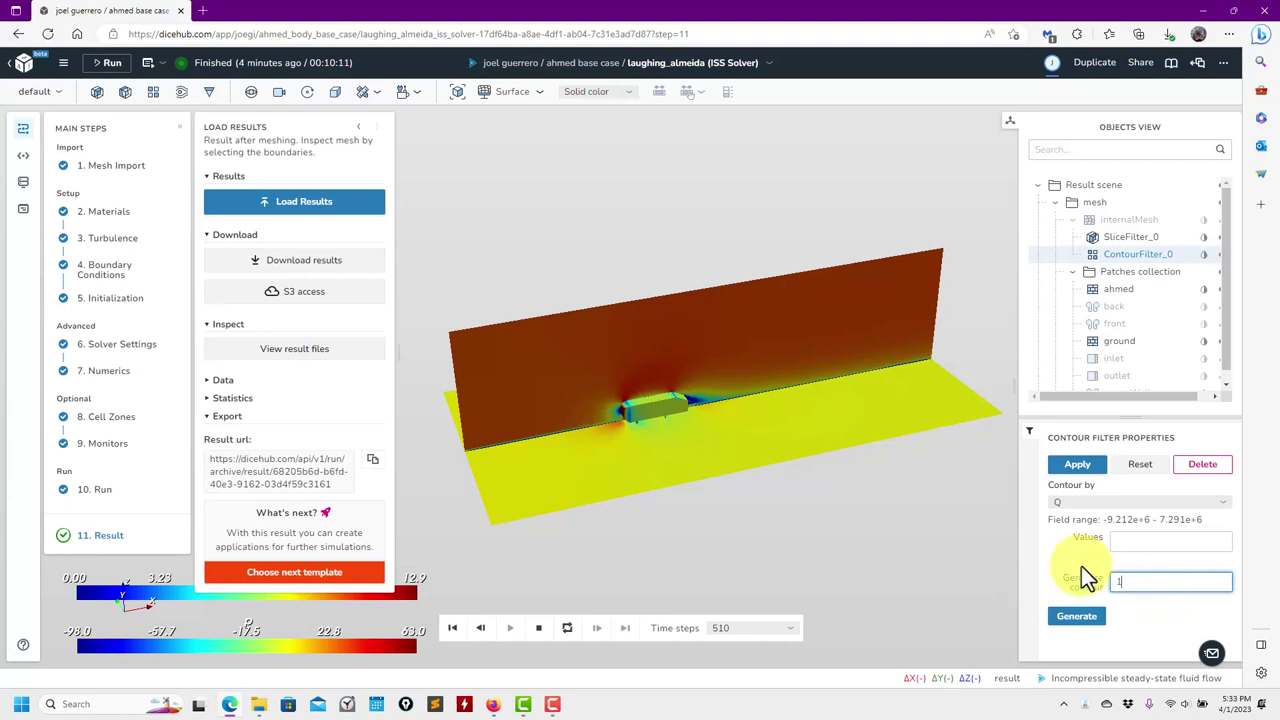
pyautogui.click(1157, 540)
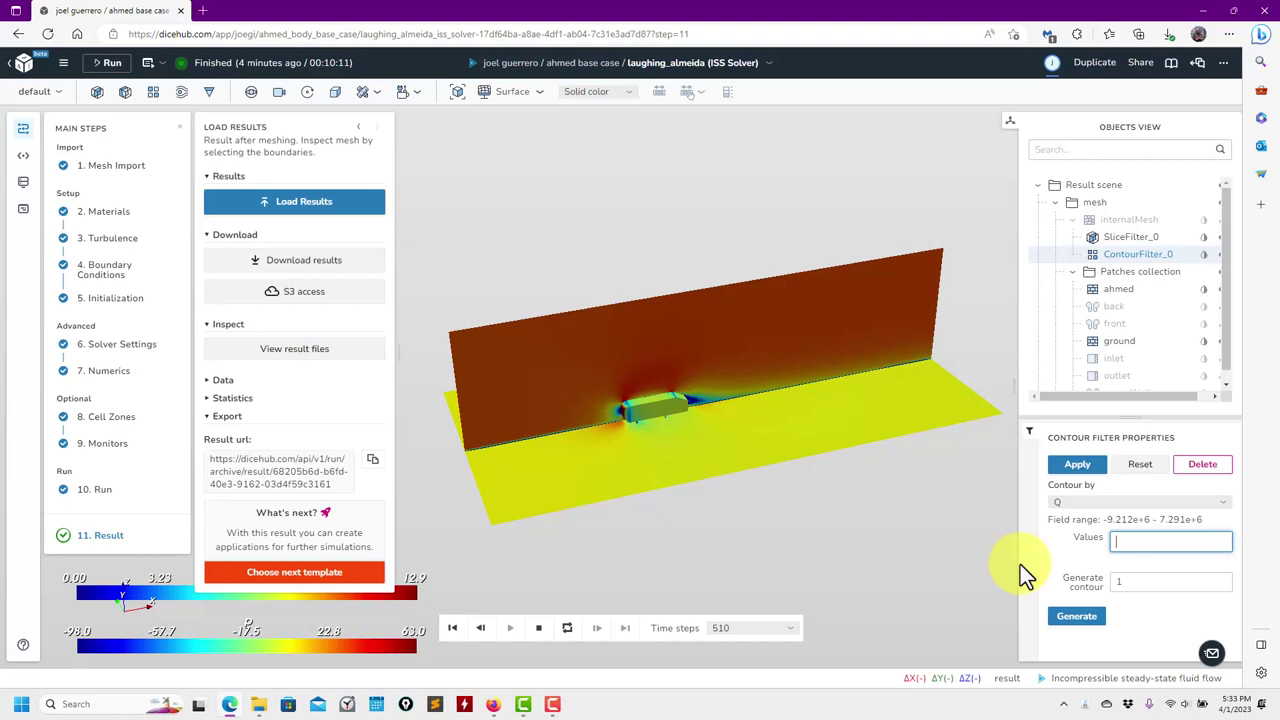
pyautogui.write('10')
pyautogui.click(1078, 618)
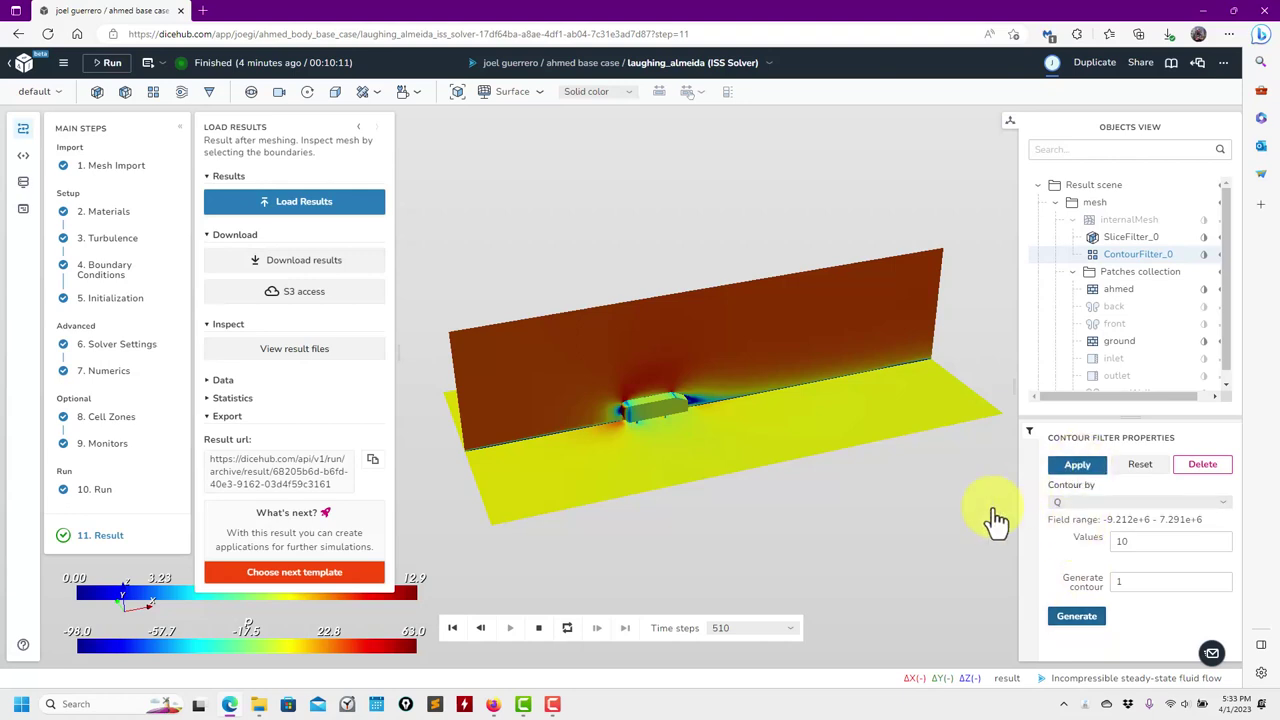
pyautogui.click(1076, 464)
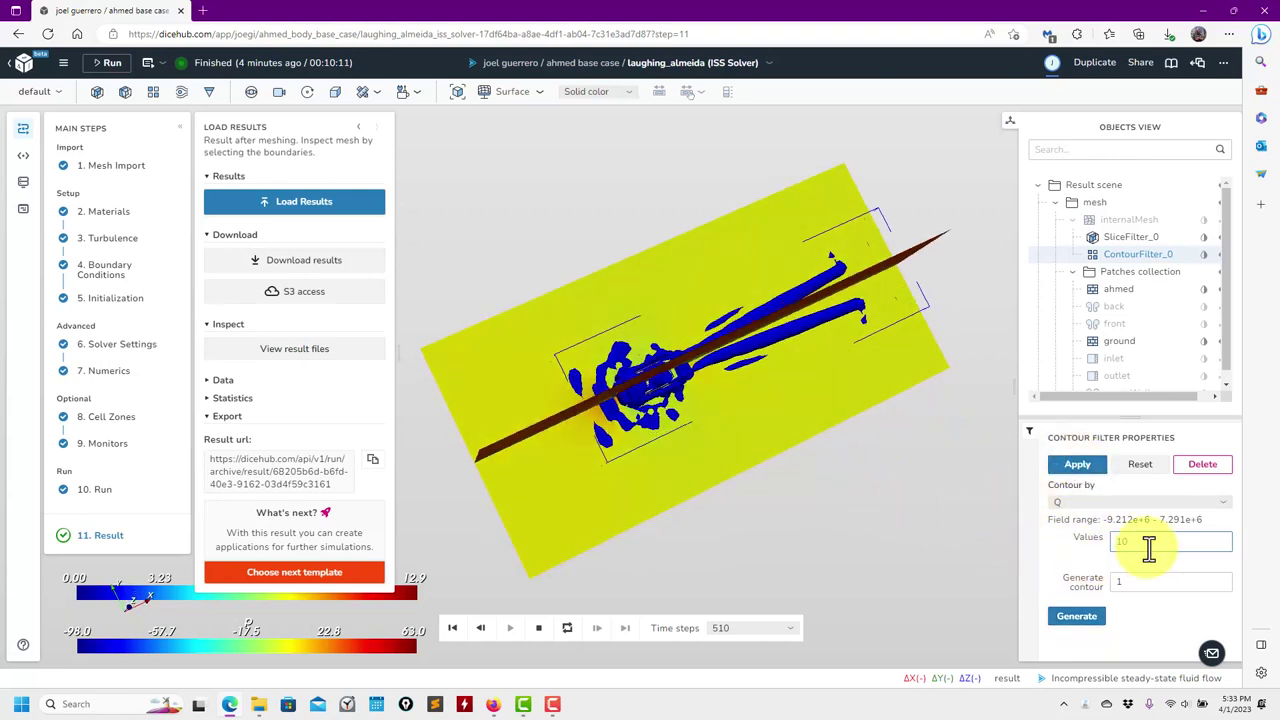
# - Colour the Q contour by the velocity field U and view it from the side
pyautogui.moveTo(818, 496); pyautogui.dragTo(779, 508)
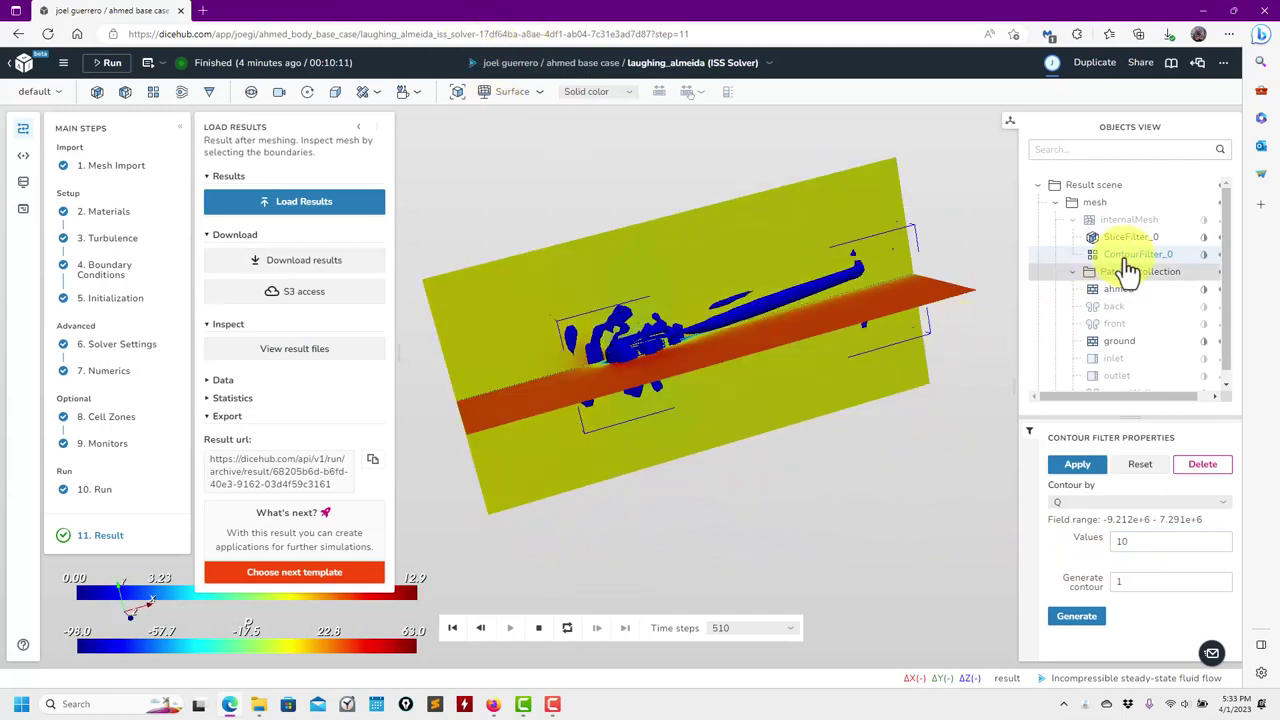
pyautogui.click(600, 92)
pyautogui.click(606, 166)
pyautogui.moveTo(632, 223)
pyautogui.mouseDown()
pyautogui.moveTo(594, 209)
pyautogui.moveTo(586, 114)
pyautogui.moveTo(603, 200)
pyautogui.moveTo(630, 205)
pyautogui.mouseUp()
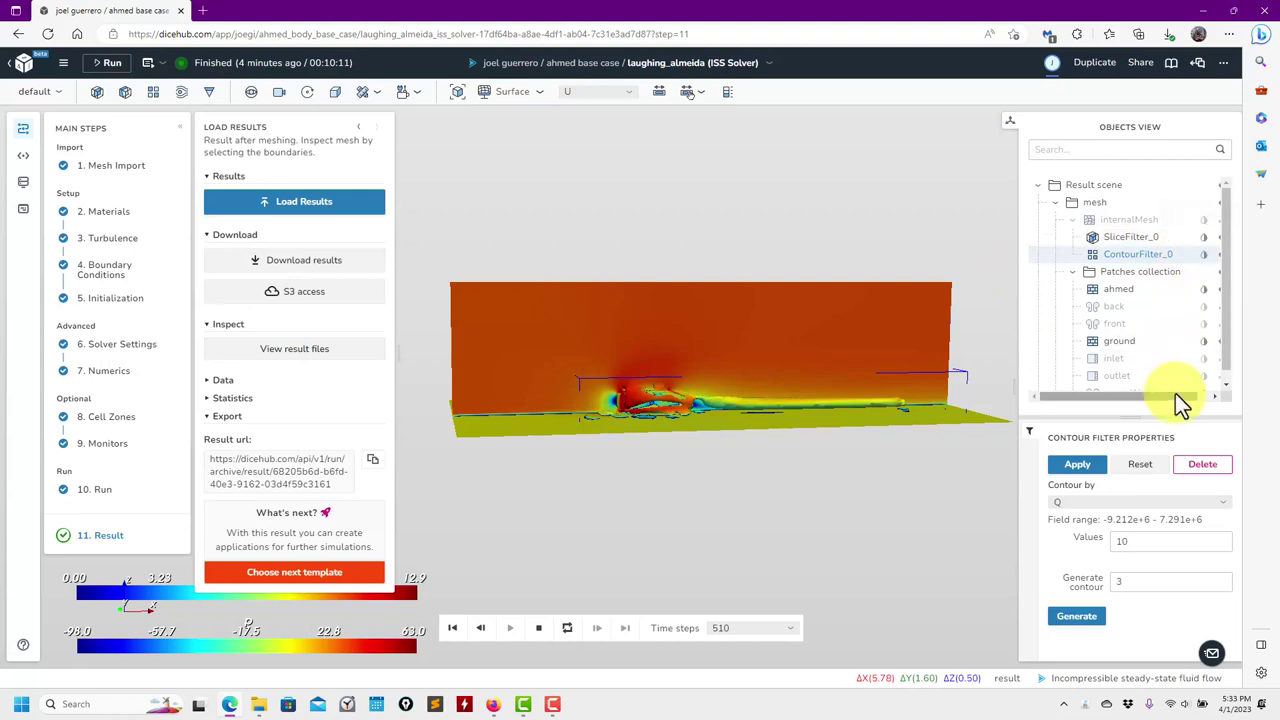
# - Hide the slice filter and inspect the Q contour around the body and in its wake
pyautogui.moveTo(1177, 397); pyautogui.dragTo(1211, 397)
pyautogui.click(1208, 237)
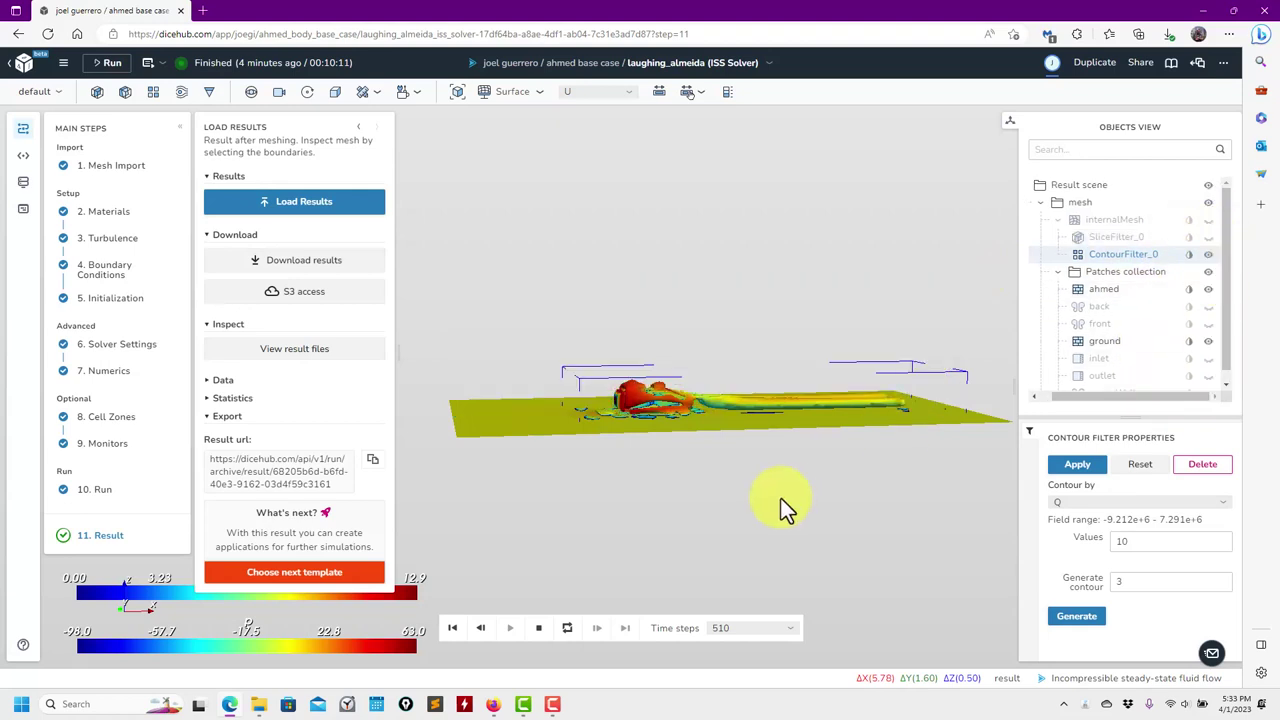
pyautogui.moveTo(783, 509); pyautogui.dragTo(700, 448)
pyautogui.scroll(-5, 699, 446)
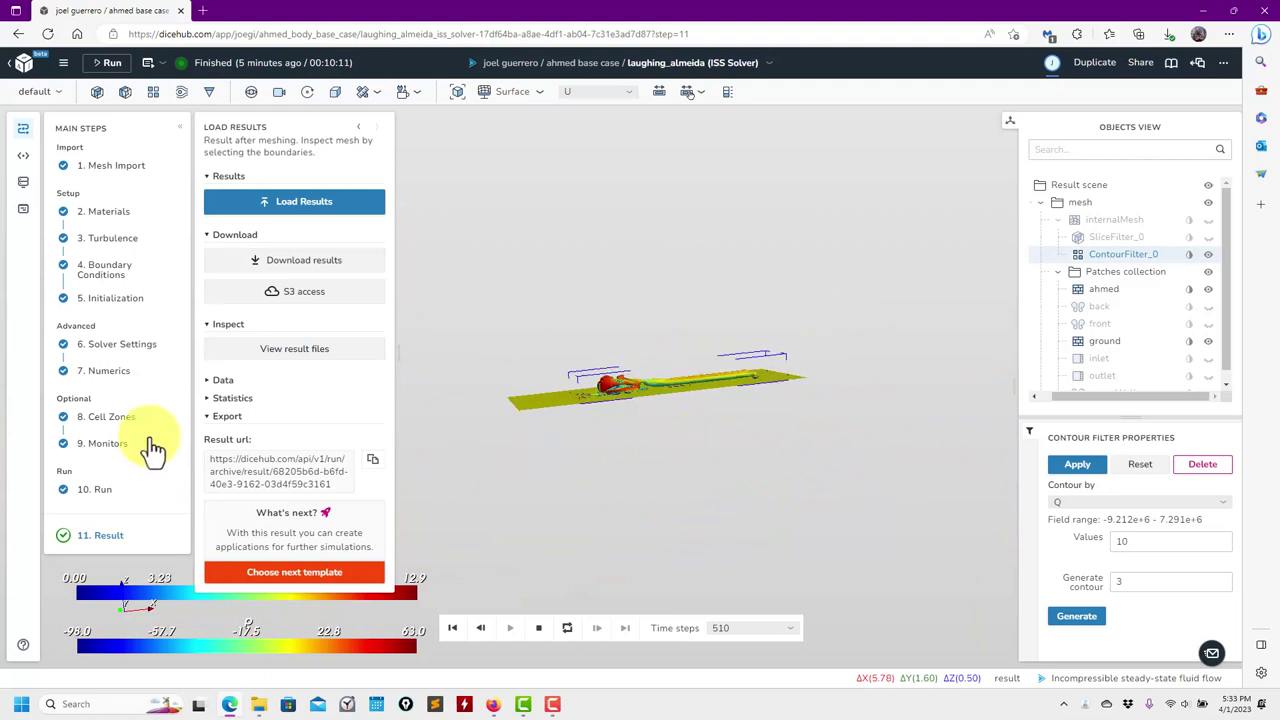
# - Review the configured monitors and open the initial residuals plot of the finished run
pyautogui.click(108, 445)
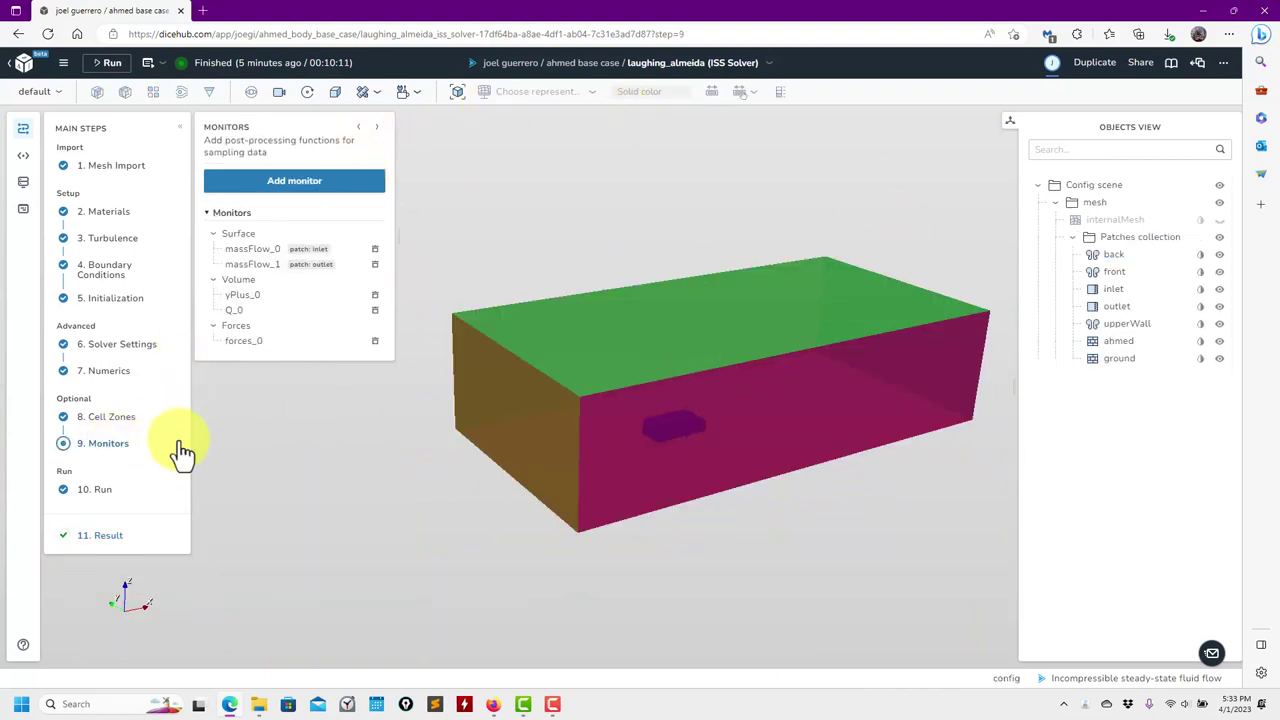
pyautogui.click(103, 492)
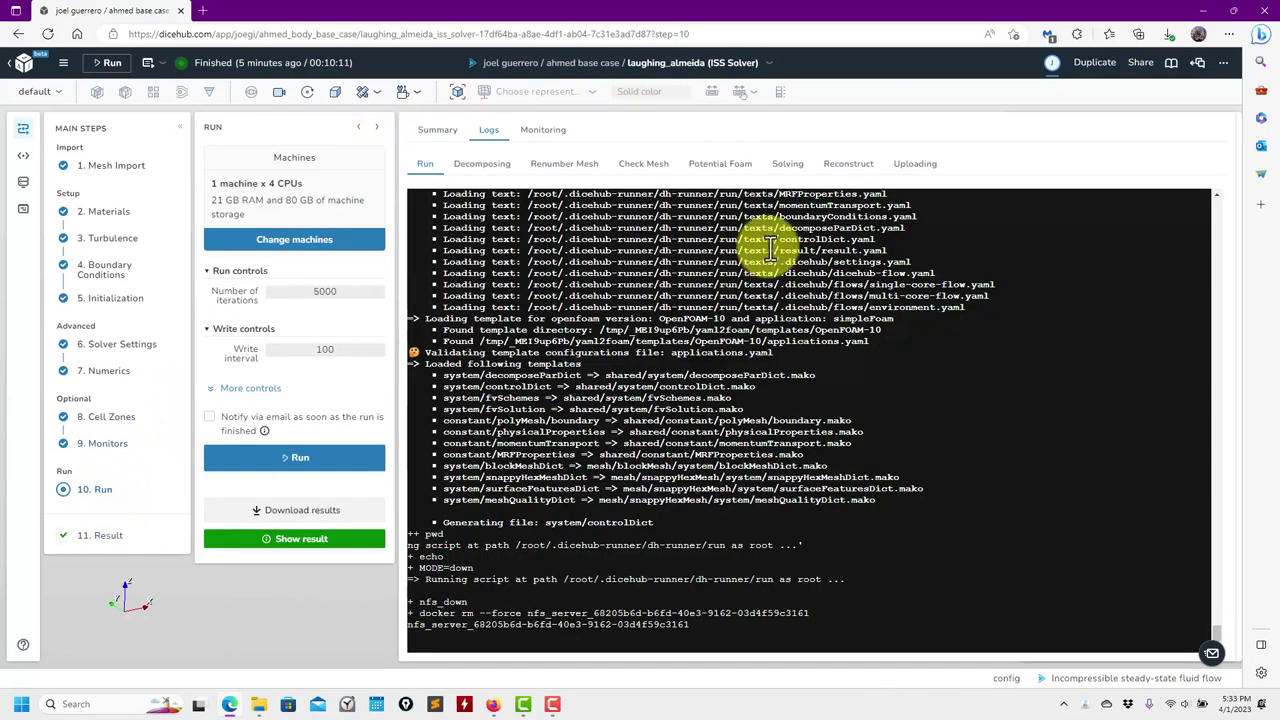
pyautogui.click(541, 131)
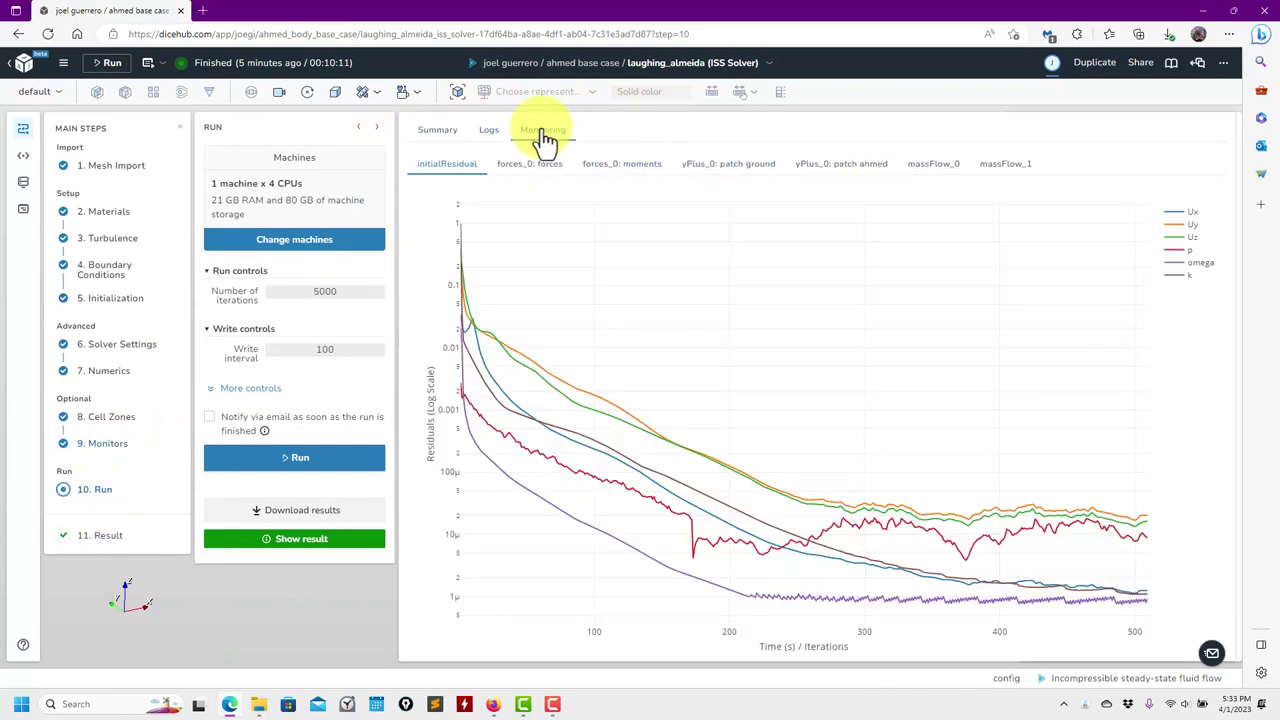
# - Review the mass flow, yPlus, forces and moments monitoring plots of the run, and return to the initial residuals plot
pyautogui.click(1008, 168)
pyautogui.click(930, 168)
pyautogui.click(826, 168)
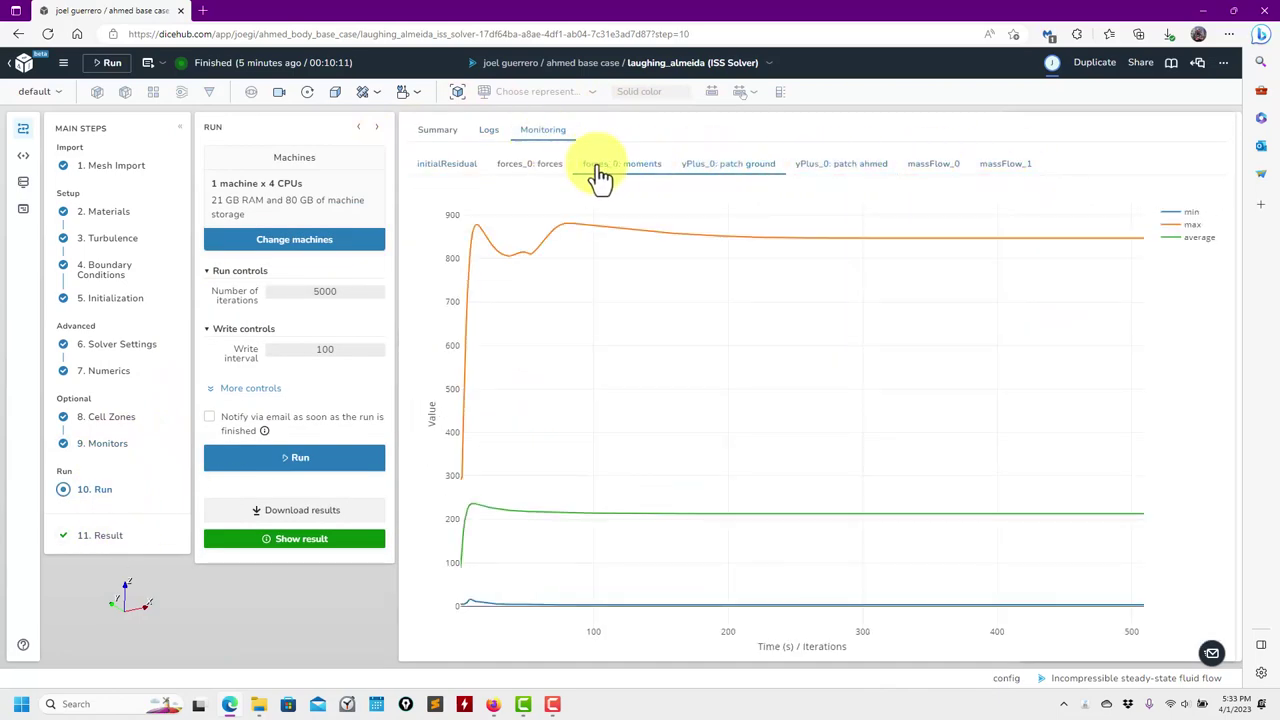
pyautogui.click(462, 168)
pyautogui.click(529, 168)
pyautogui.click(622, 168)
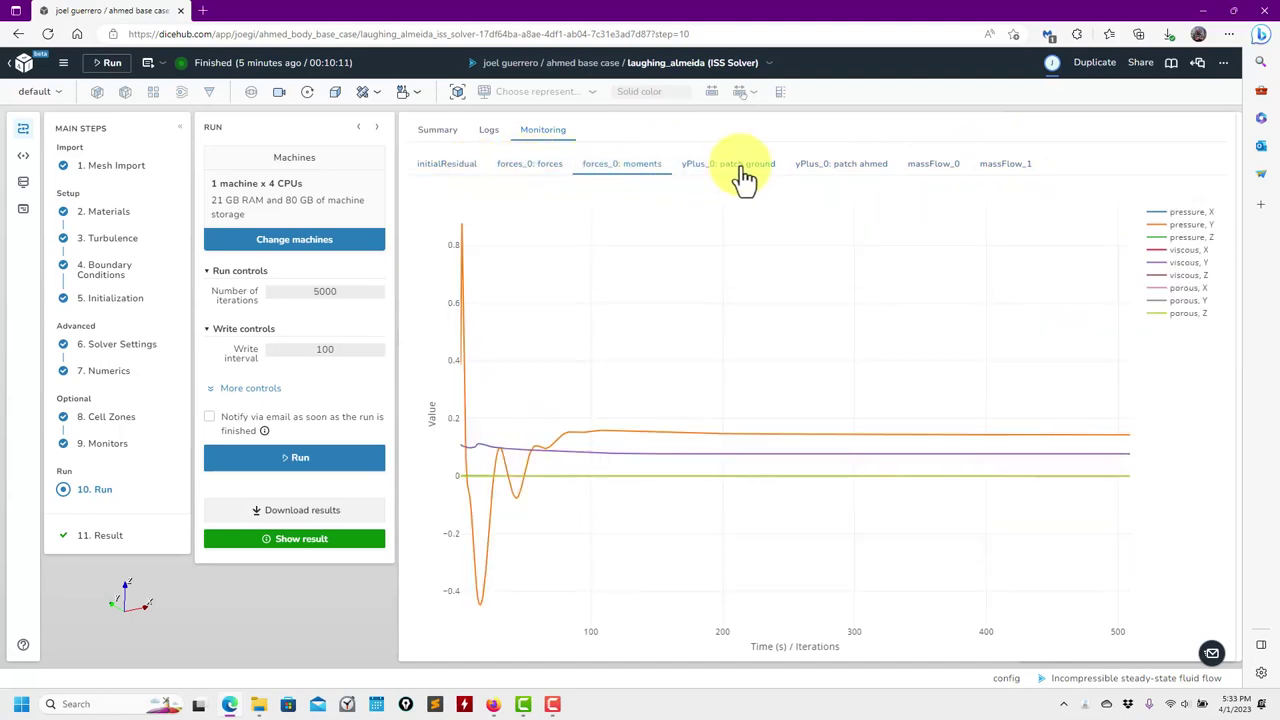
pyautogui.click(728, 168)
pyautogui.click(841, 168)
pyautogui.click(1003, 168)
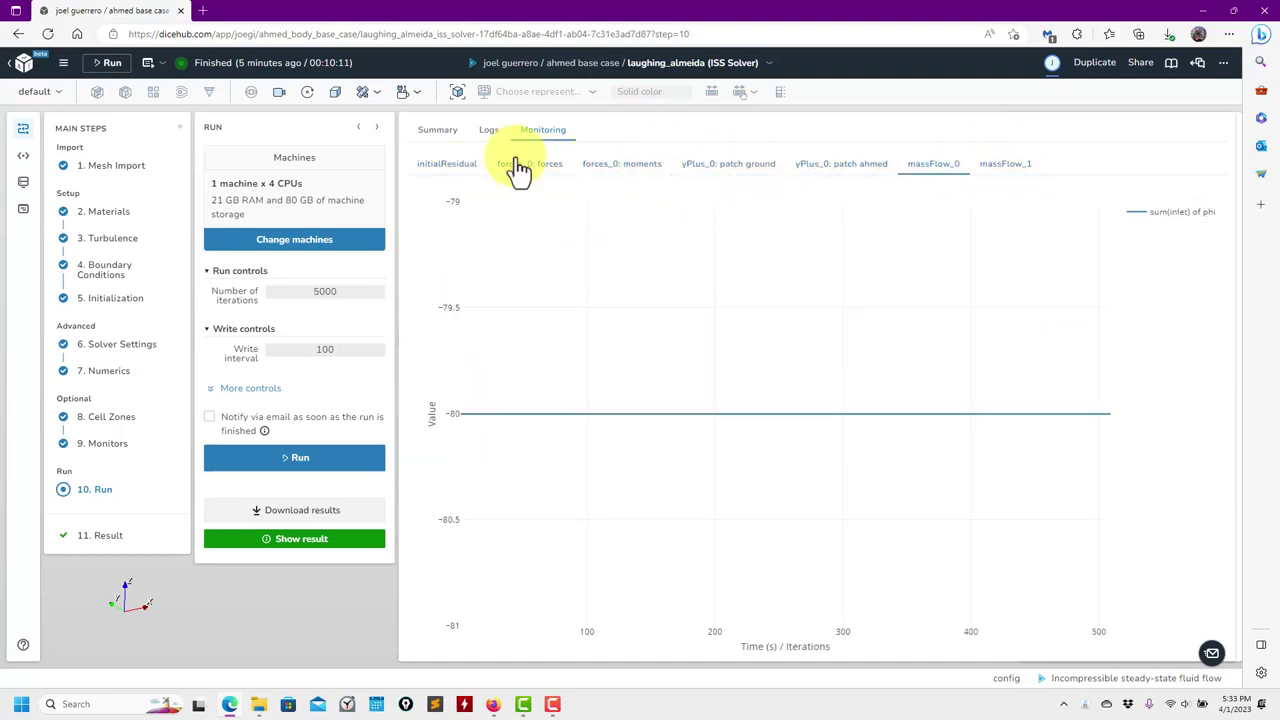
pyautogui.click(447, 168)
# - Return to the results and show the internalMesh statistics, looking briefly at the mesh and patch data tree
pyautogui.click(95, 545)
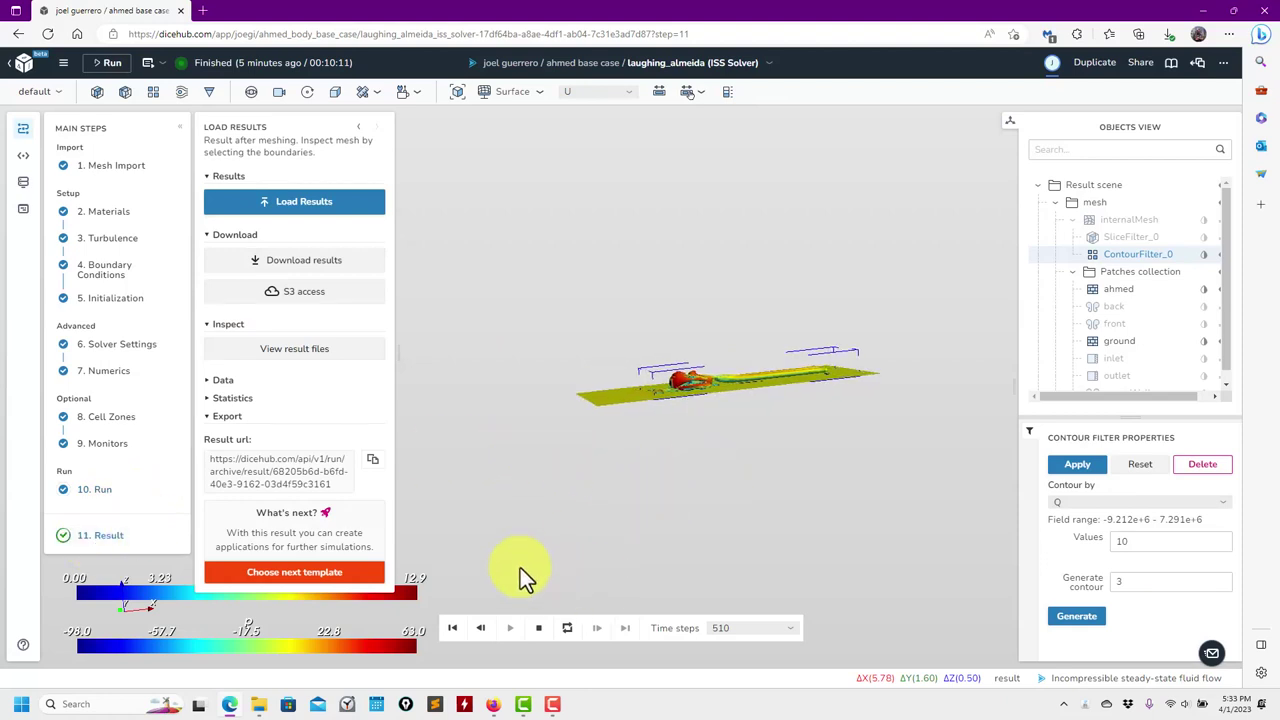
pyautogui.click(210, 398)
pyautogui.click(210, 381)
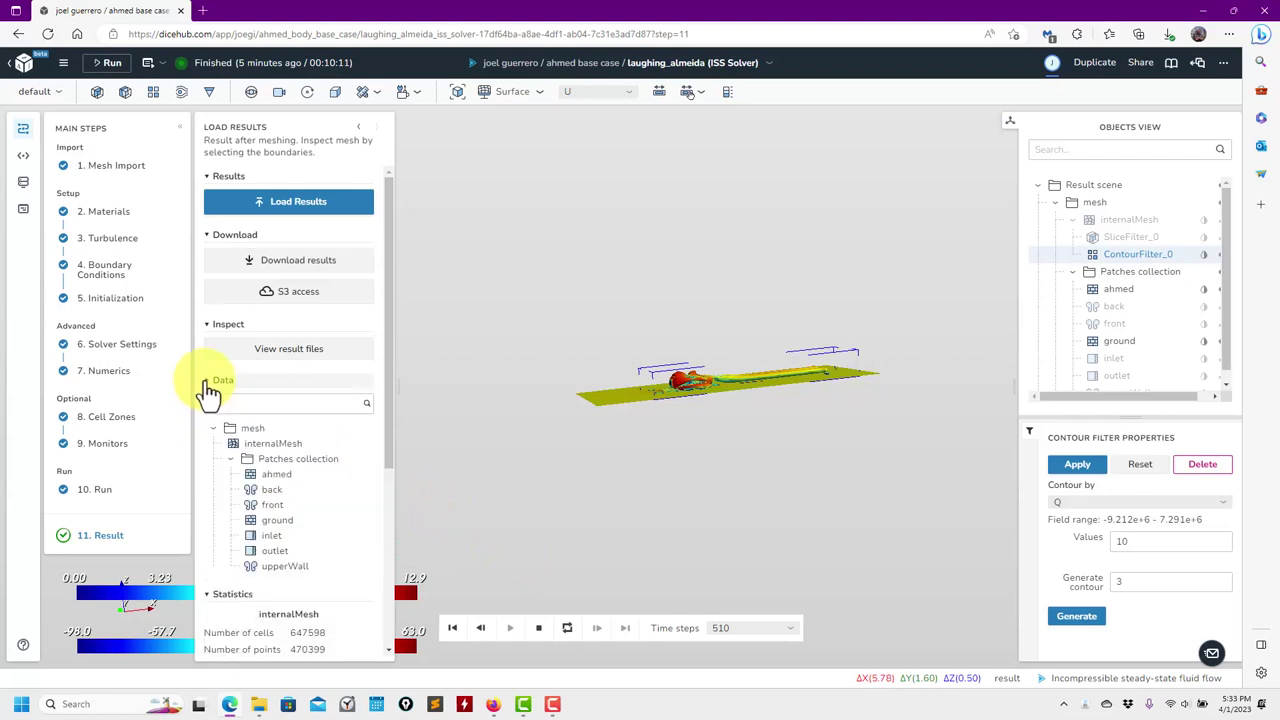
pyautogui.click(210, 381)
# - Browse the result files, open the case folder to check its contents, and go back to the 3D result view
pyautogui.click(271, 349)
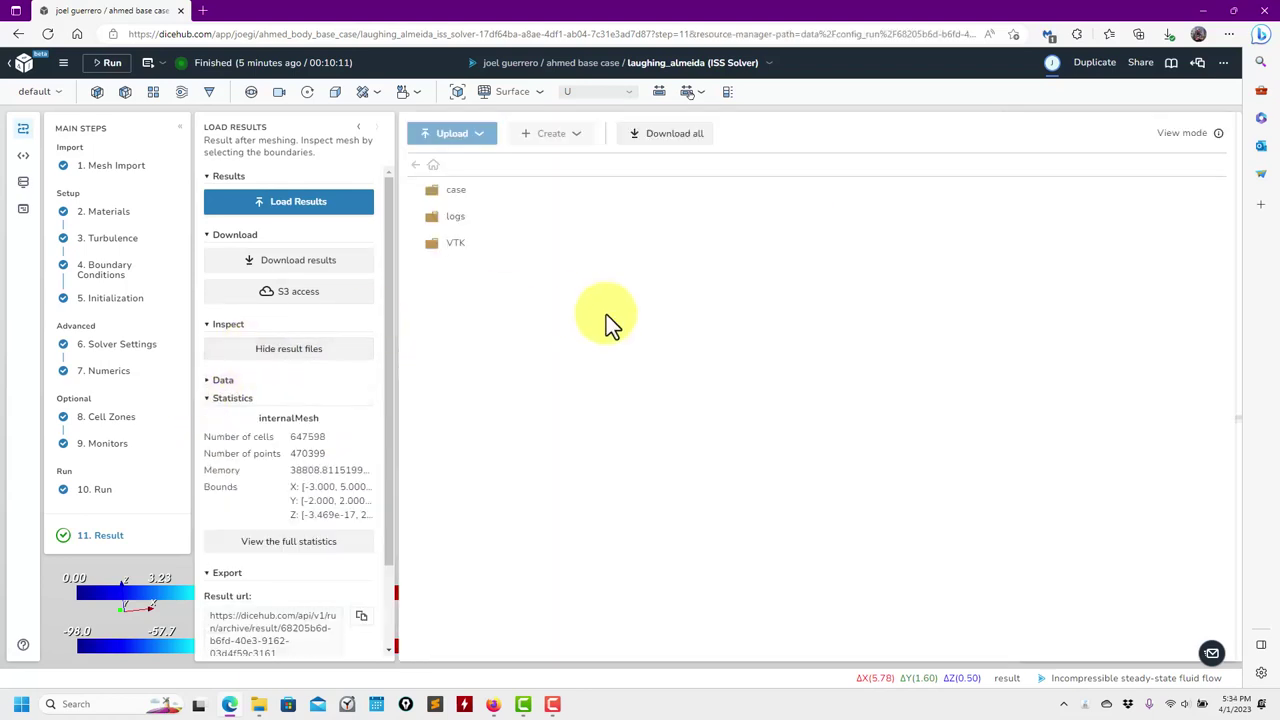
pyautogui.click(450, 198)
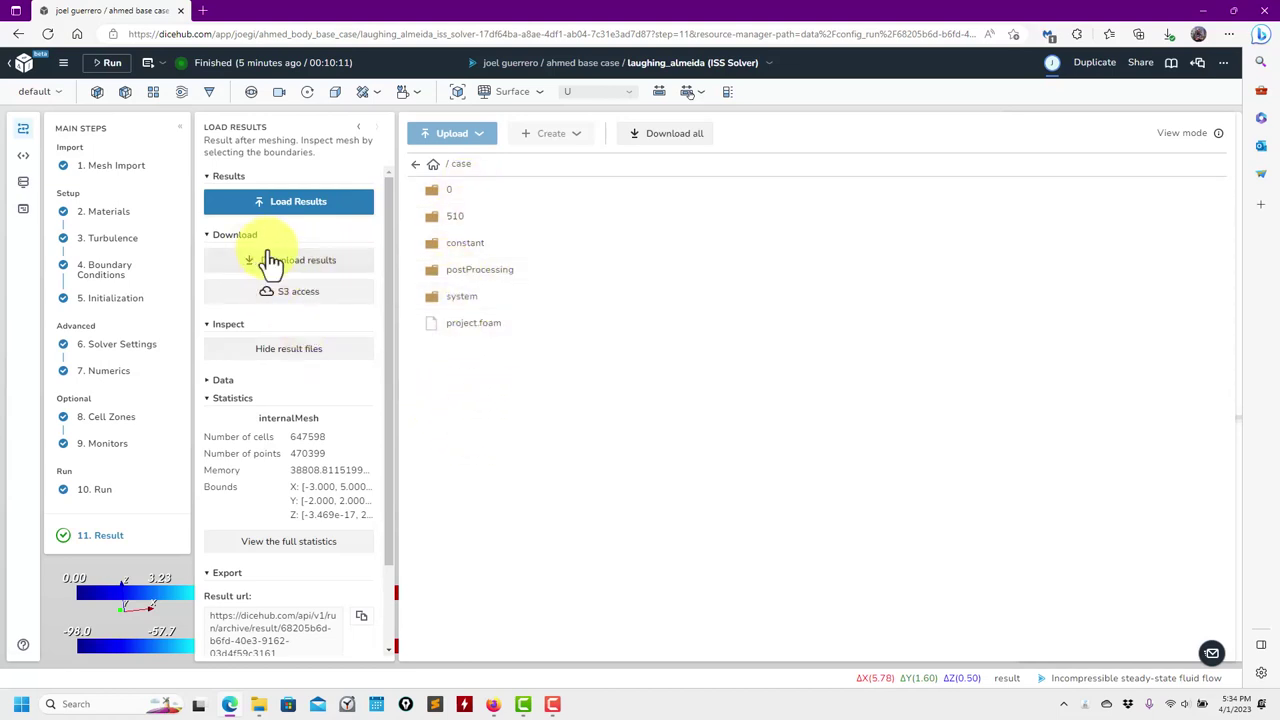
pyautogui.click(112, 538)
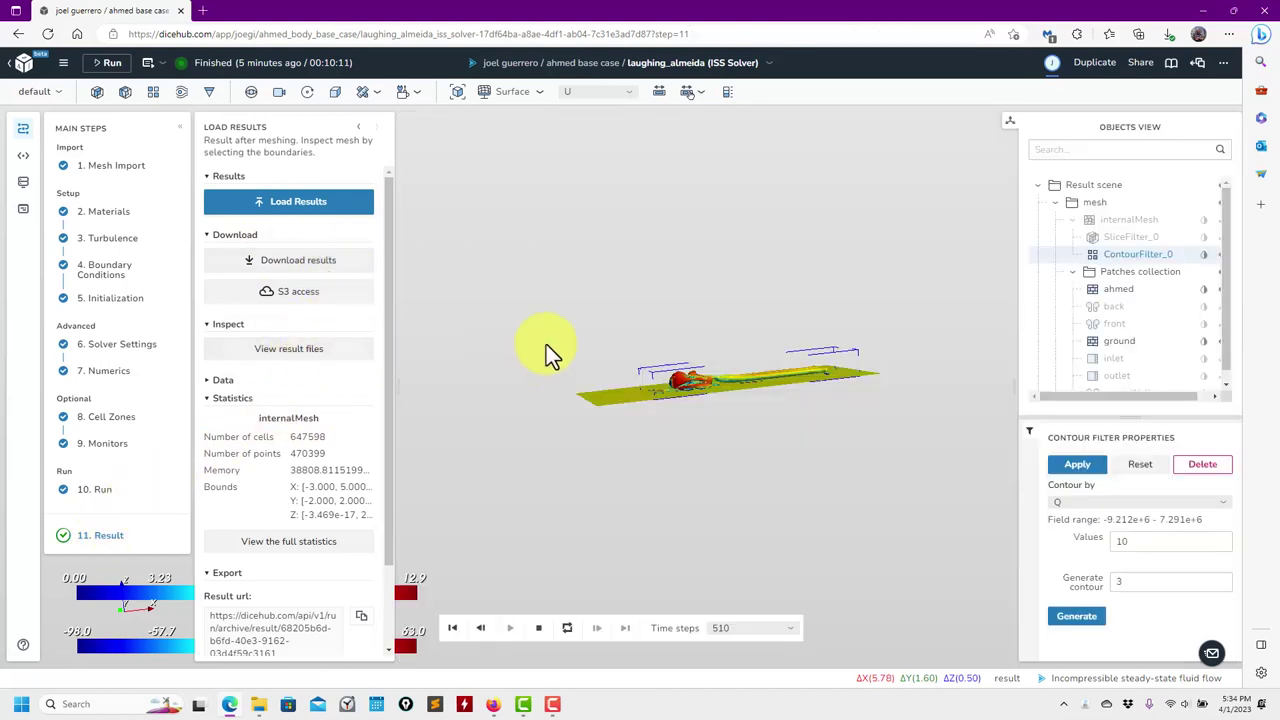
# - Inspect the Q contour and wake from an oblique view above the ground, revisiting the run's residuals plot in between
pyautogui.moveTo(546, 344)
pyautogui.mouseDown()
pyautogui.moveTo(514, 320)
pyautogui.moveTo(568, 394)
pyautogui.moveTo(552, 350)
pyautogui.mouseUp()
pyautogui.scroll(3, 552, 350)
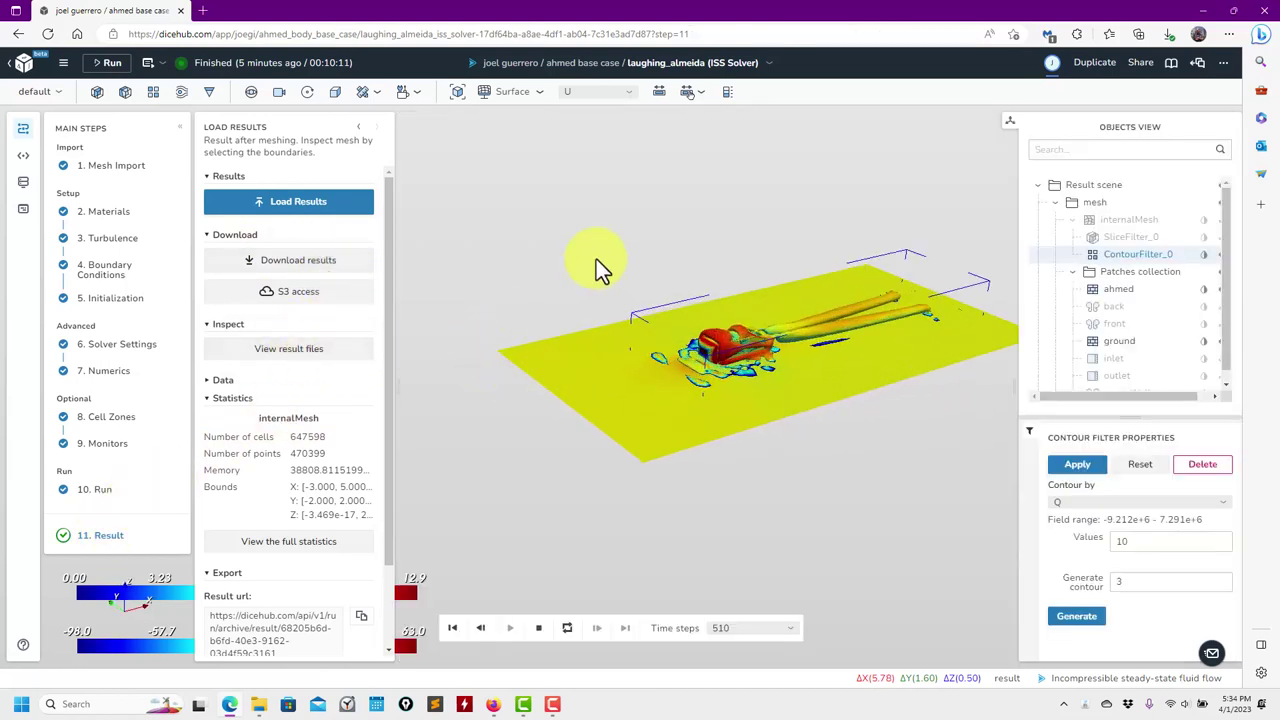
pyautogui.moveTo(596, 265); pyautogui.dragTo(514, 334, button='middle')
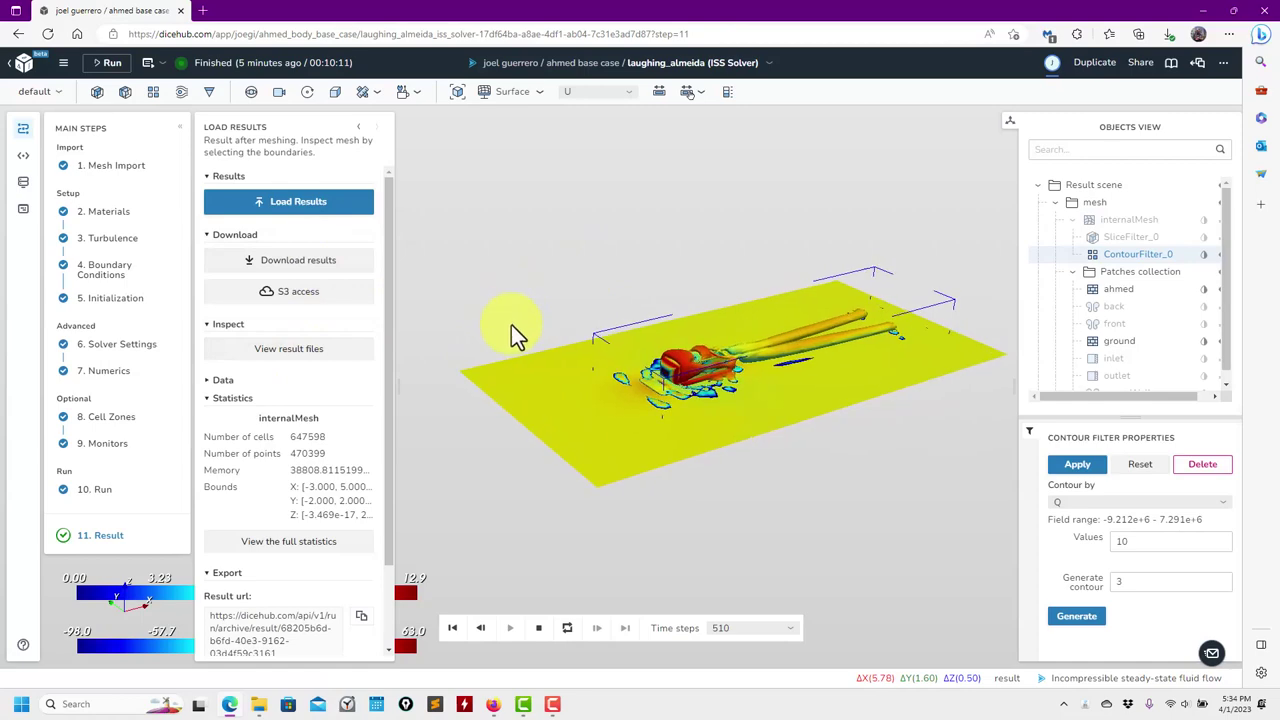
pyautogui.click(358, 128)
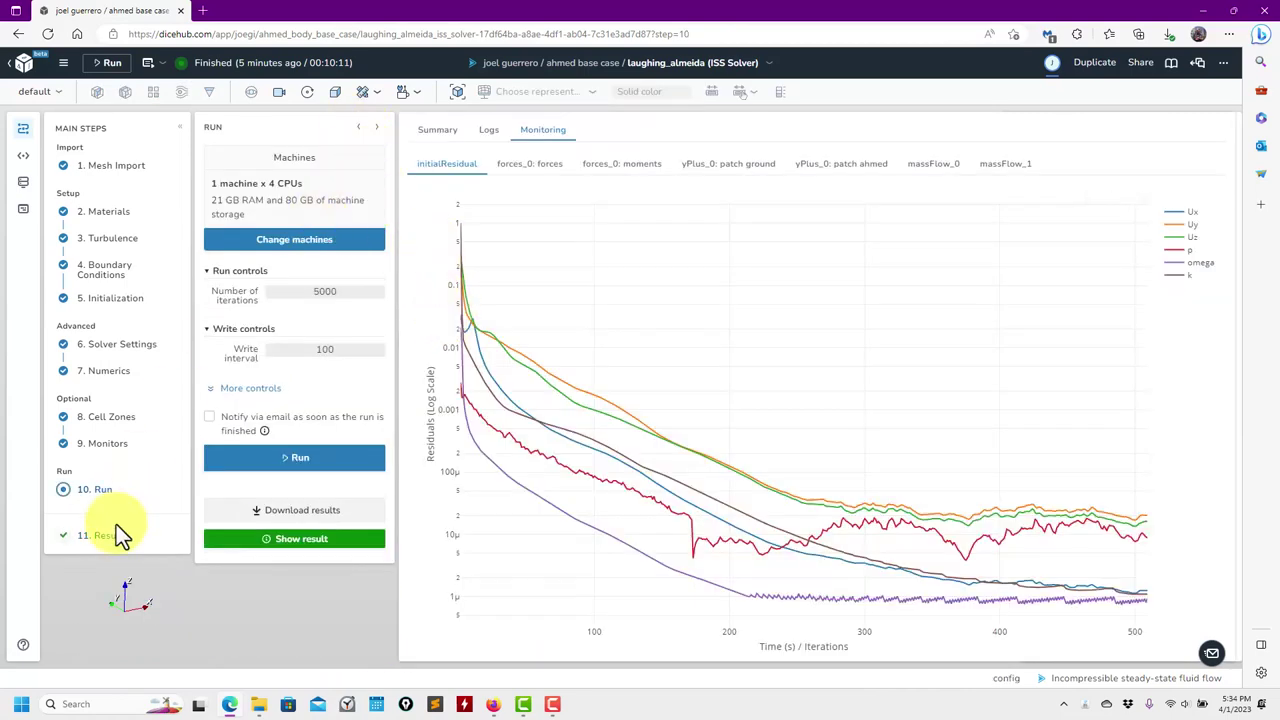
pyautogui.click(112, 535)
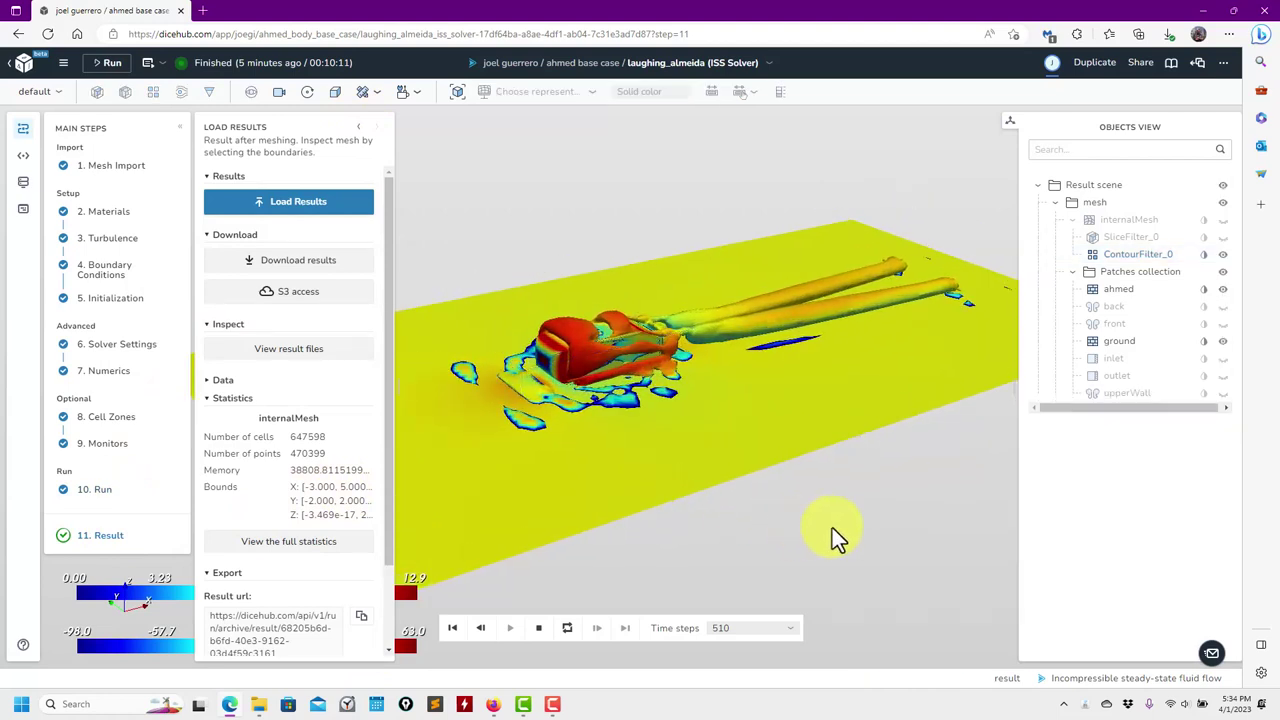
pyautogui.moveTo(838, 537); pyautogui.dragTo(820, 563)
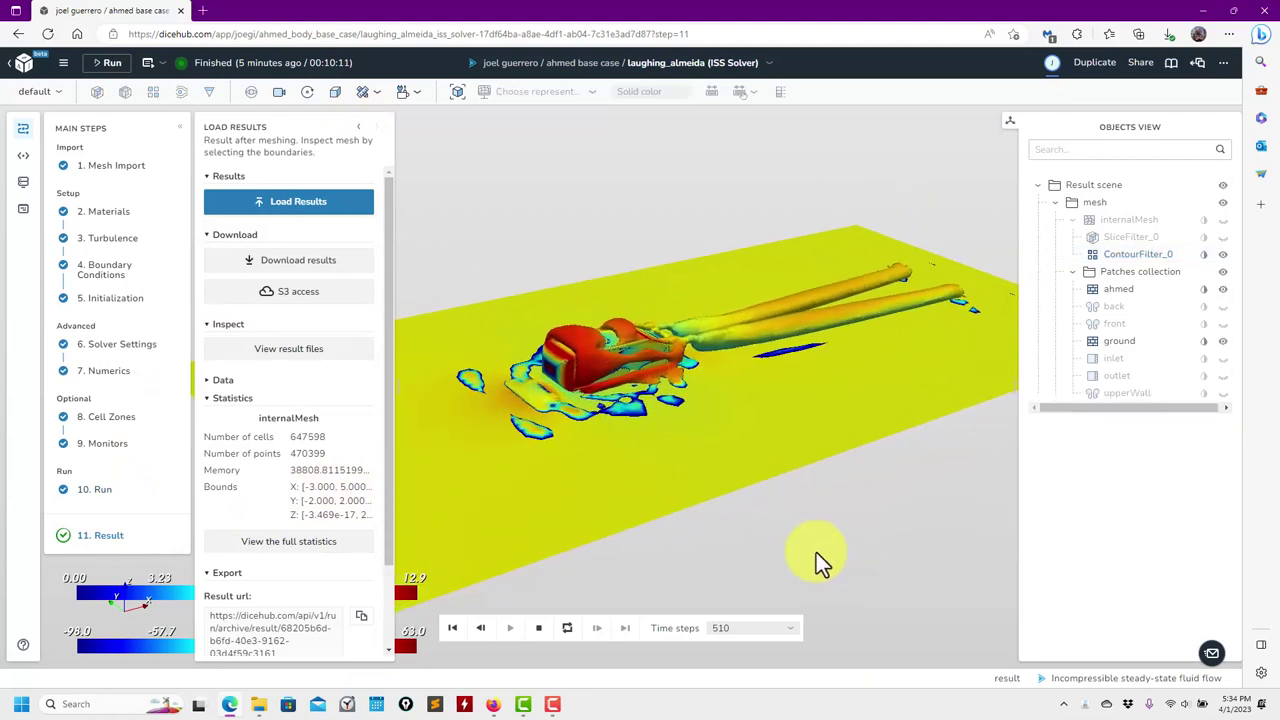